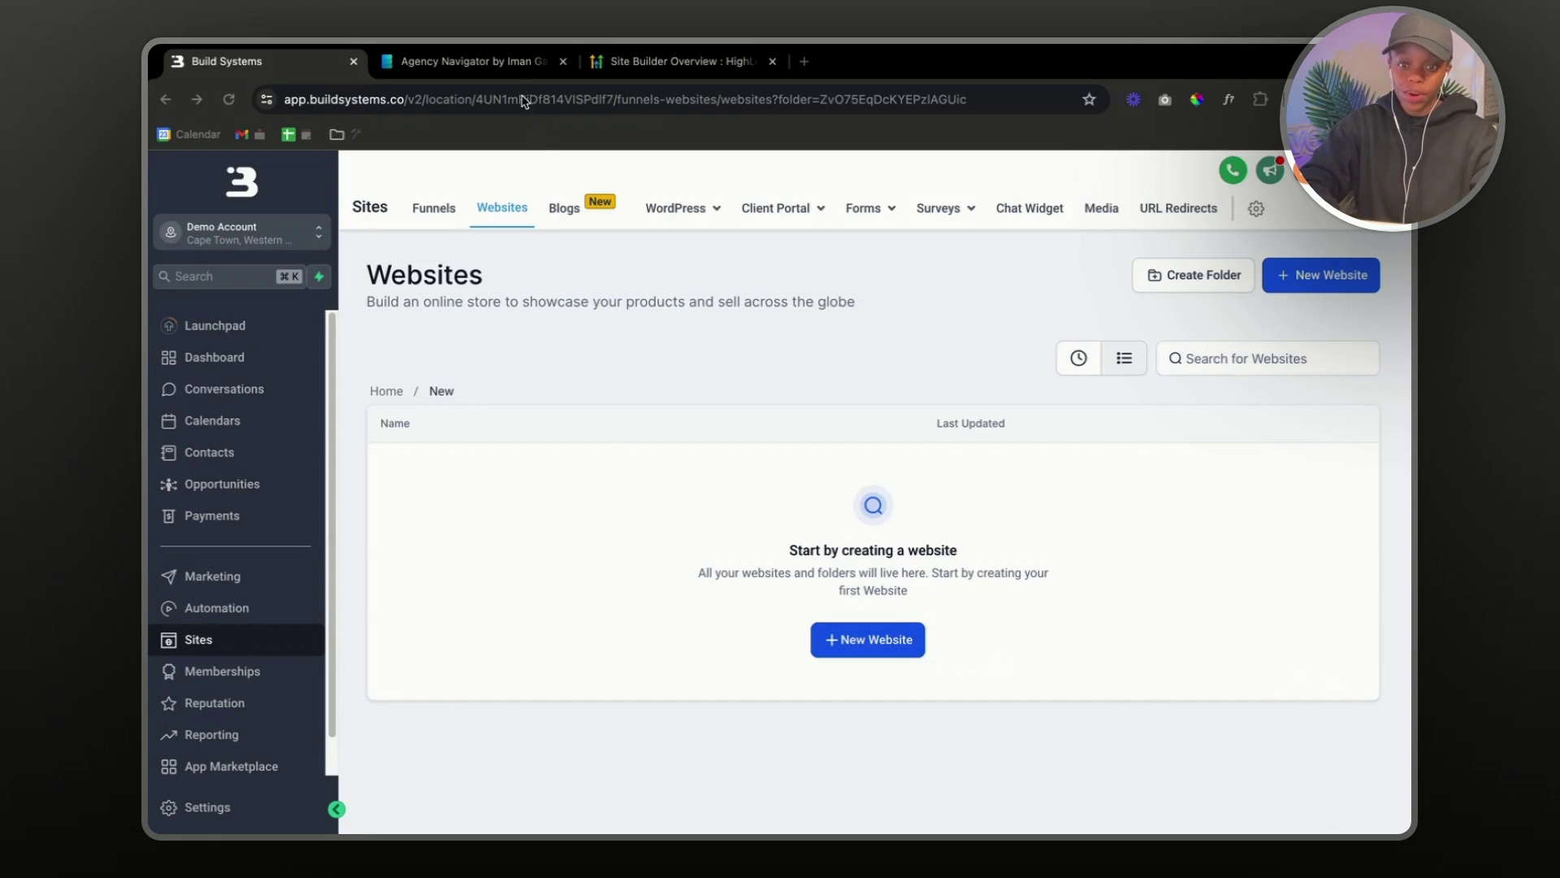
- View the hero section of the Agency Navigator reference page, and return to the website list
click(508, 62)
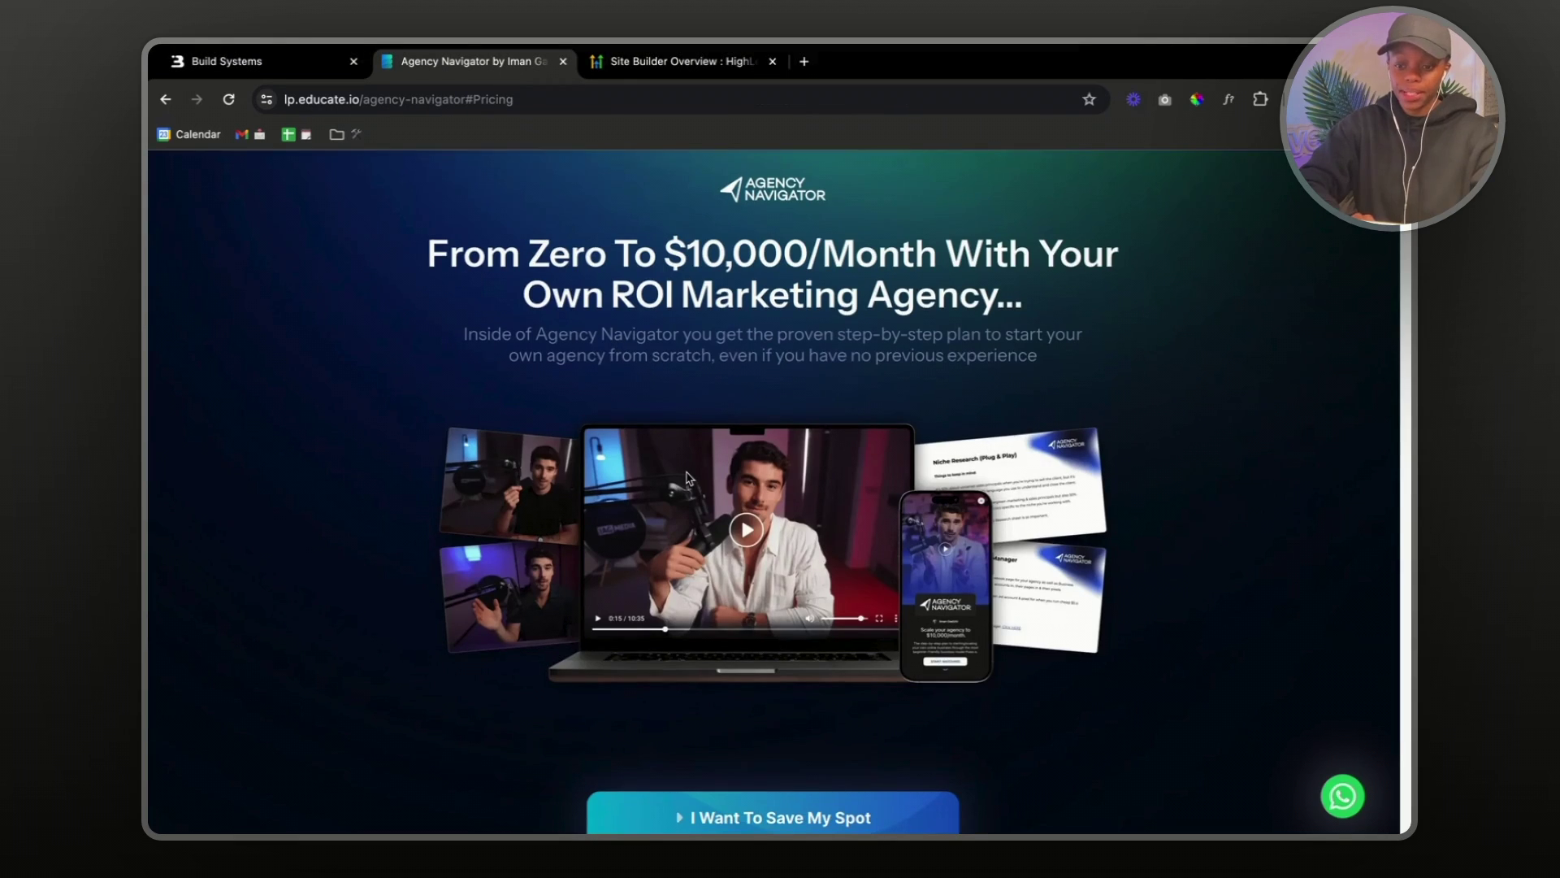
scroll(686, 478, down, 1)
click(243, 62)
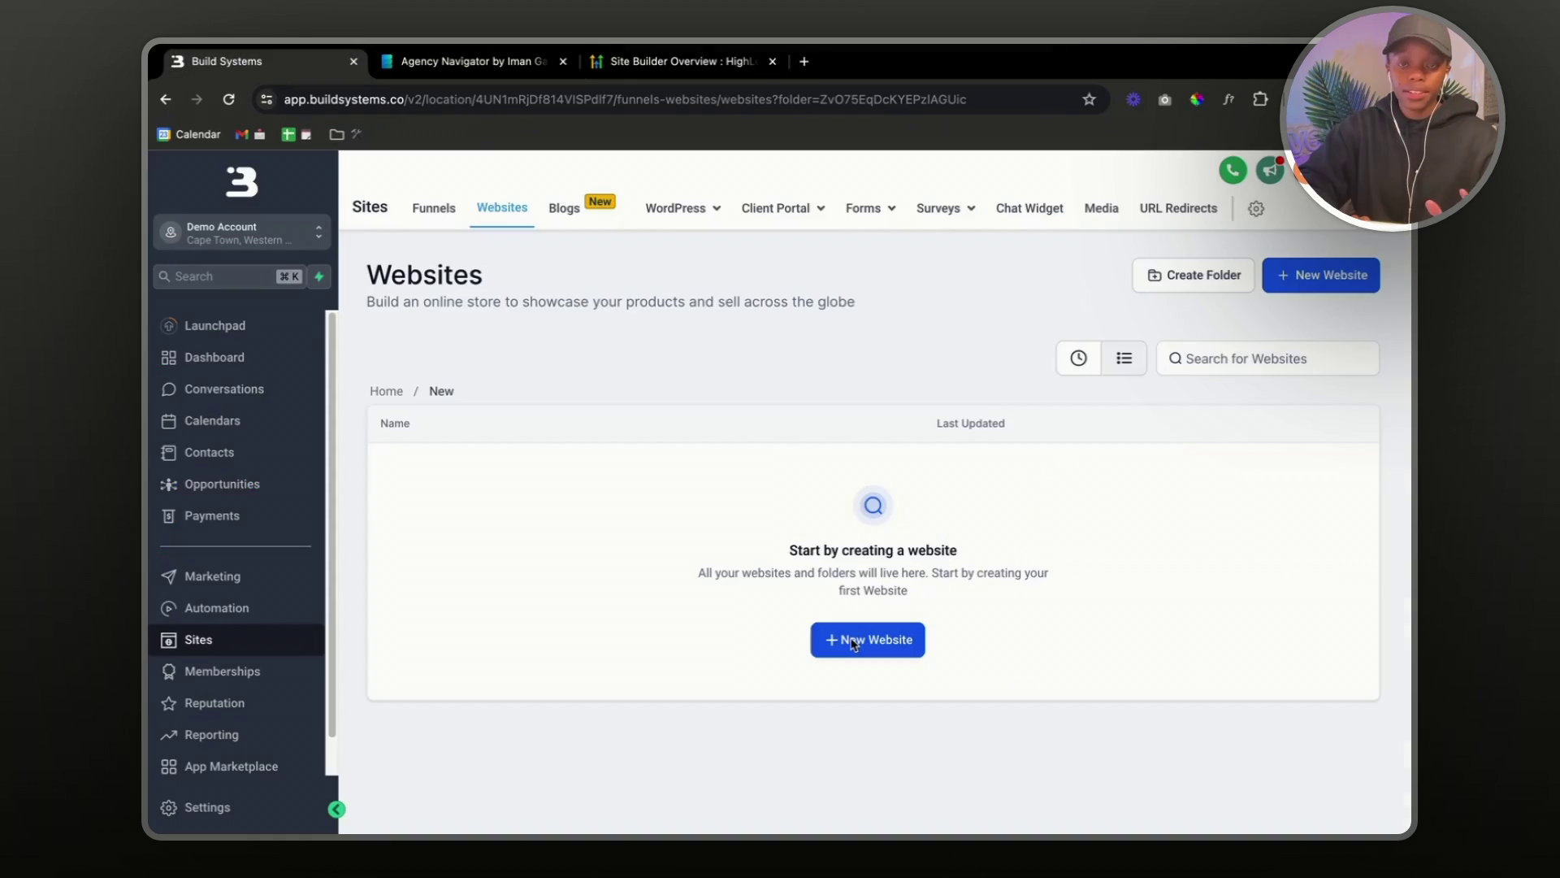
click(853, 642)
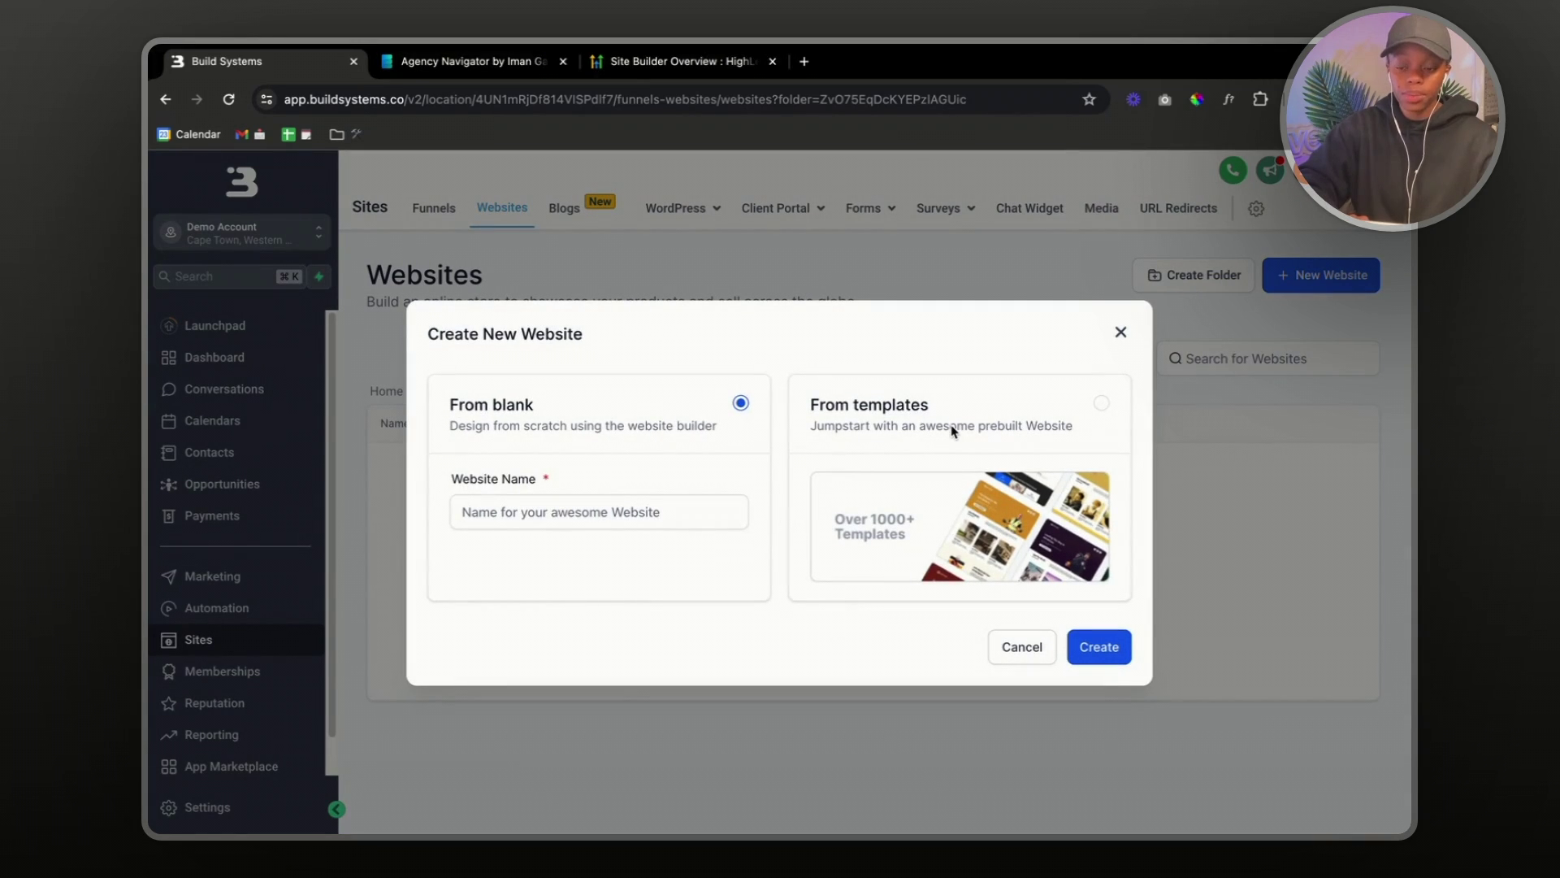
click(1008, 424)
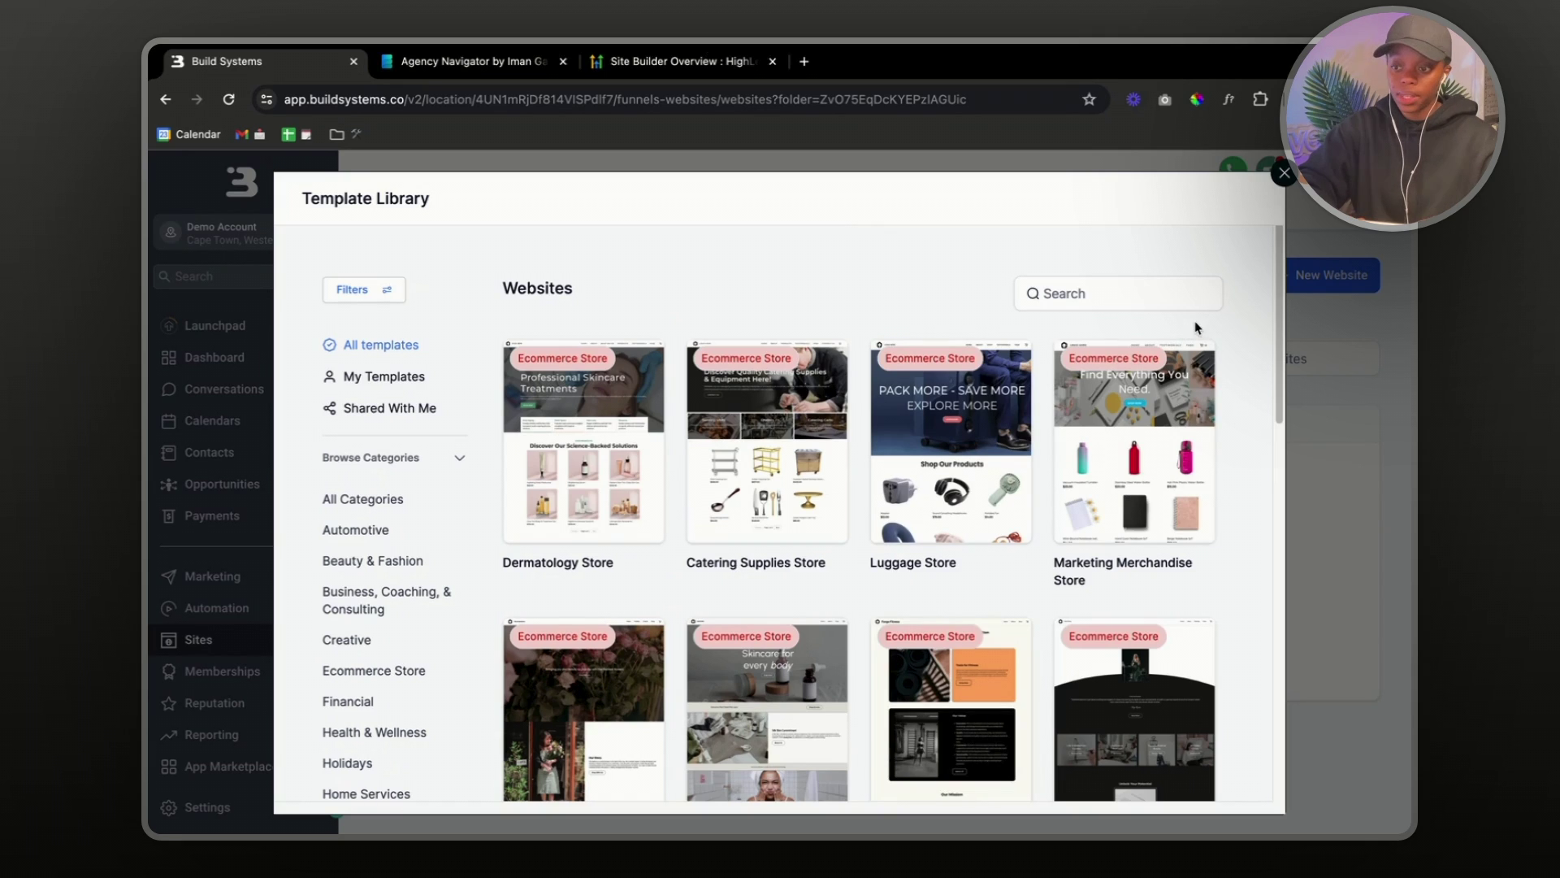
click(1284, 175)
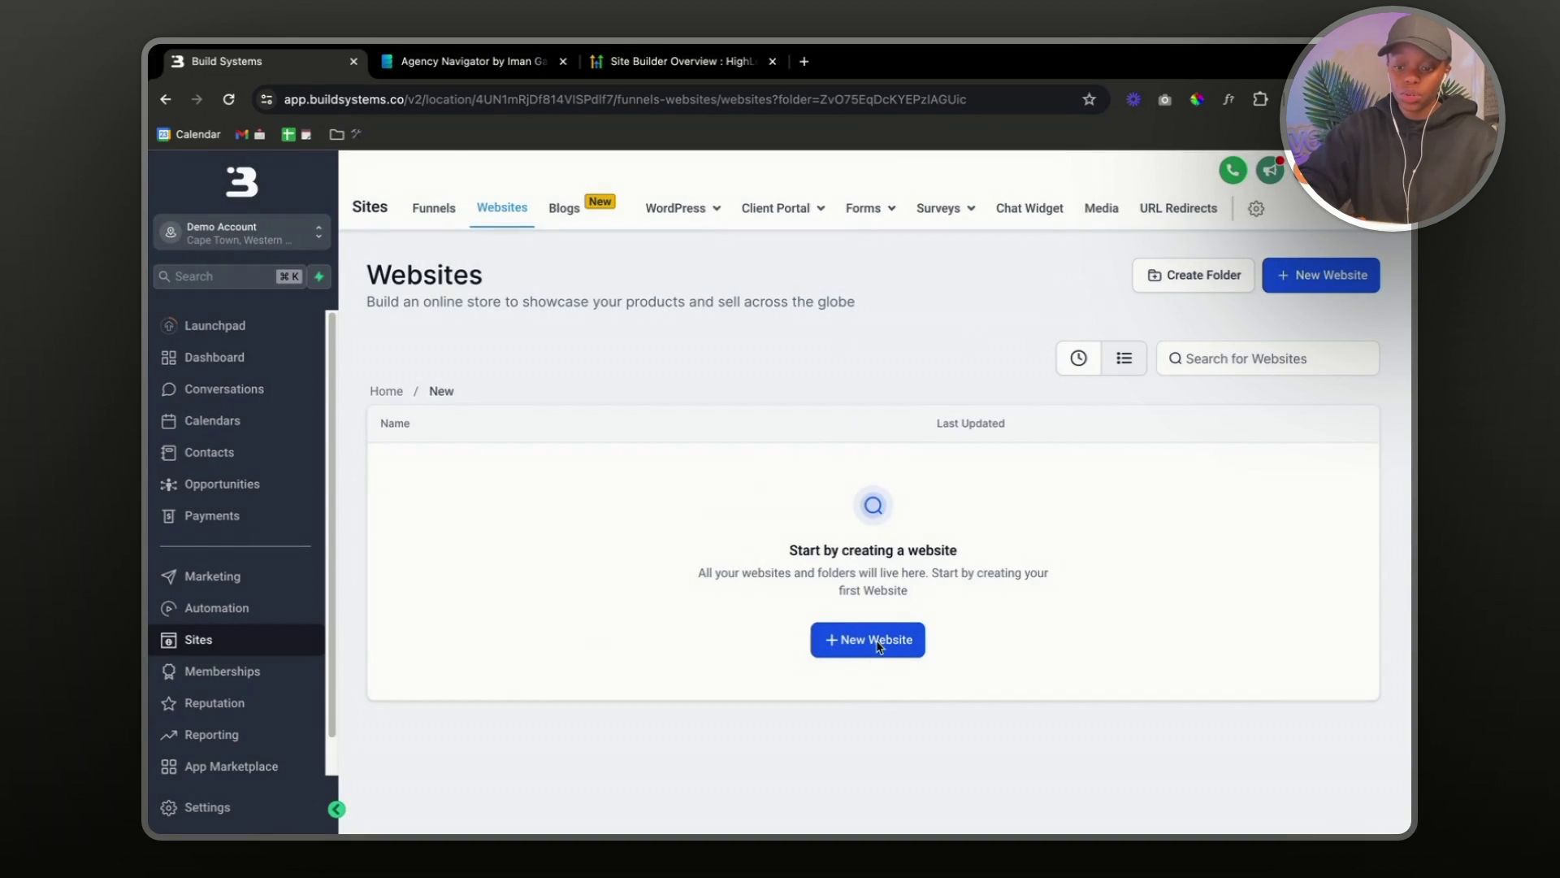
- Create a new website from blank named "Example IG"
click(877, 646)
click(620, 514)
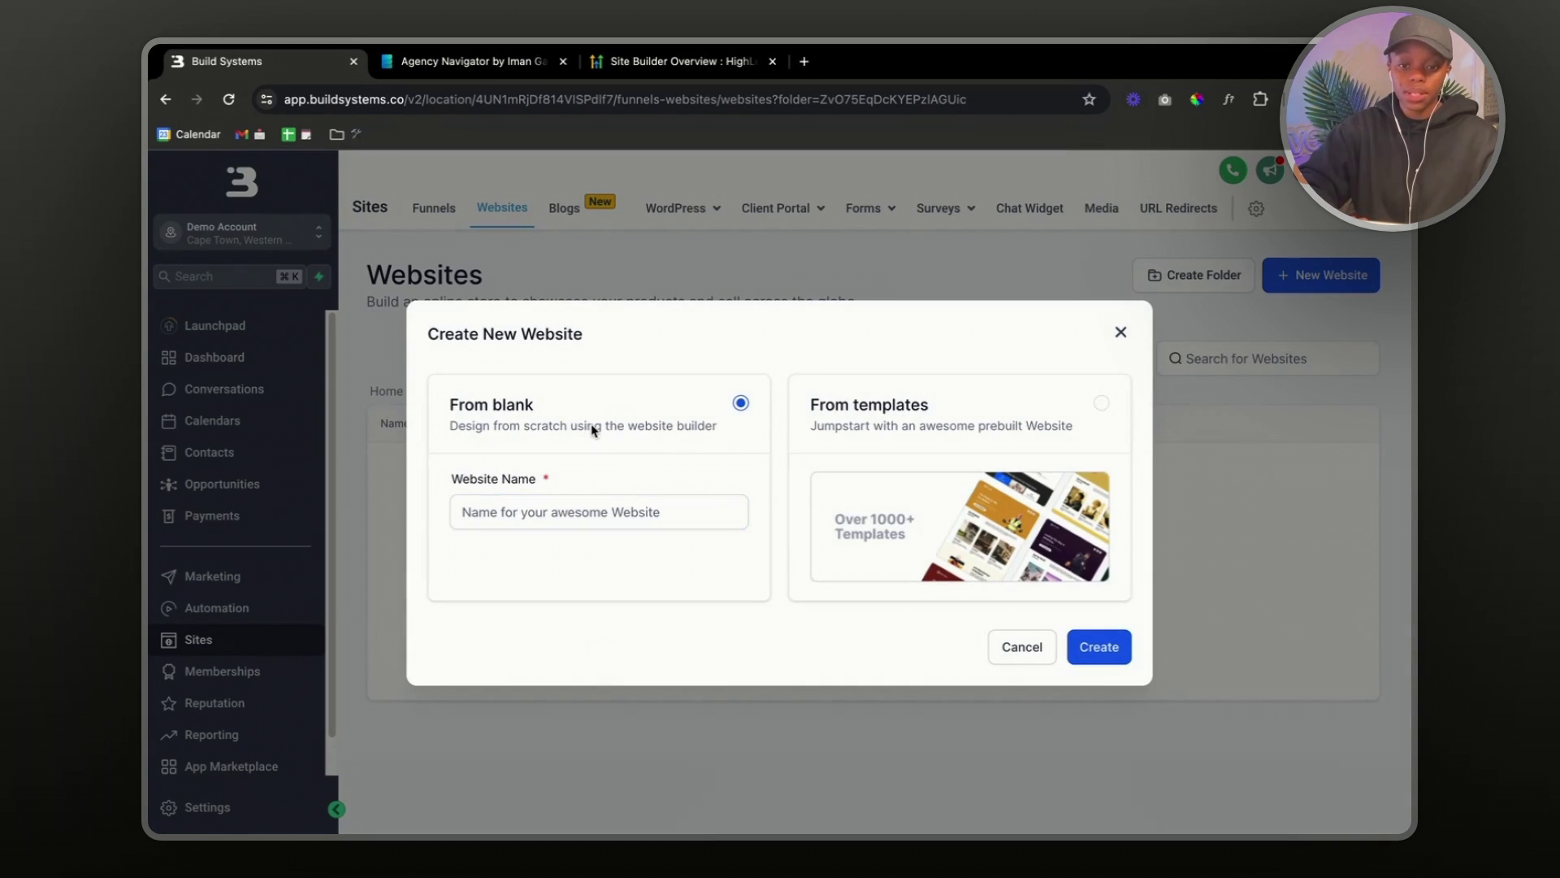
click(564, 514)
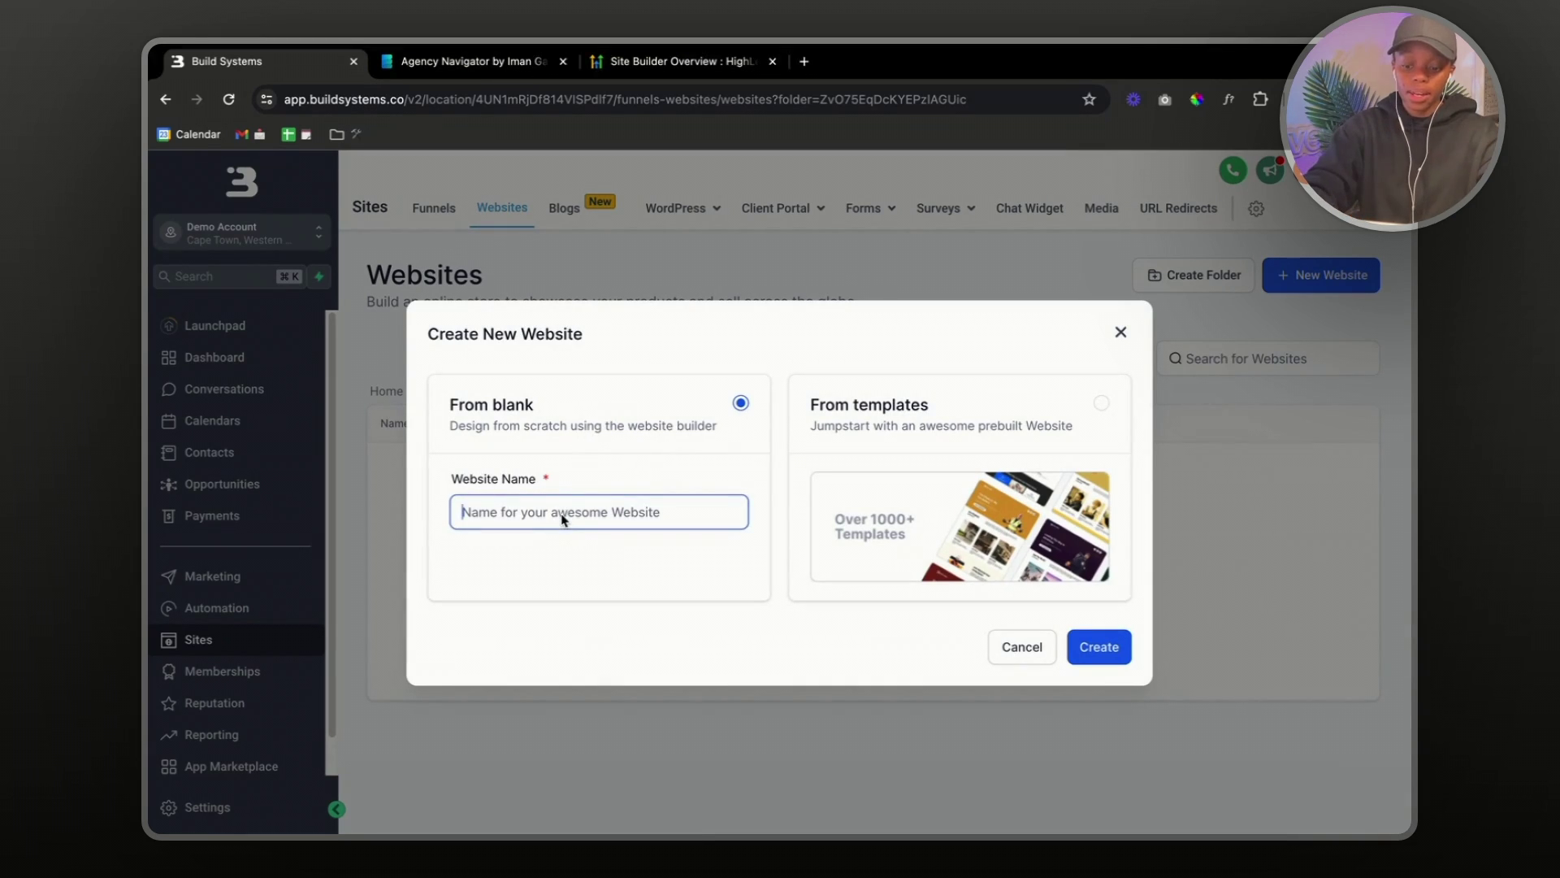
text(Examp)
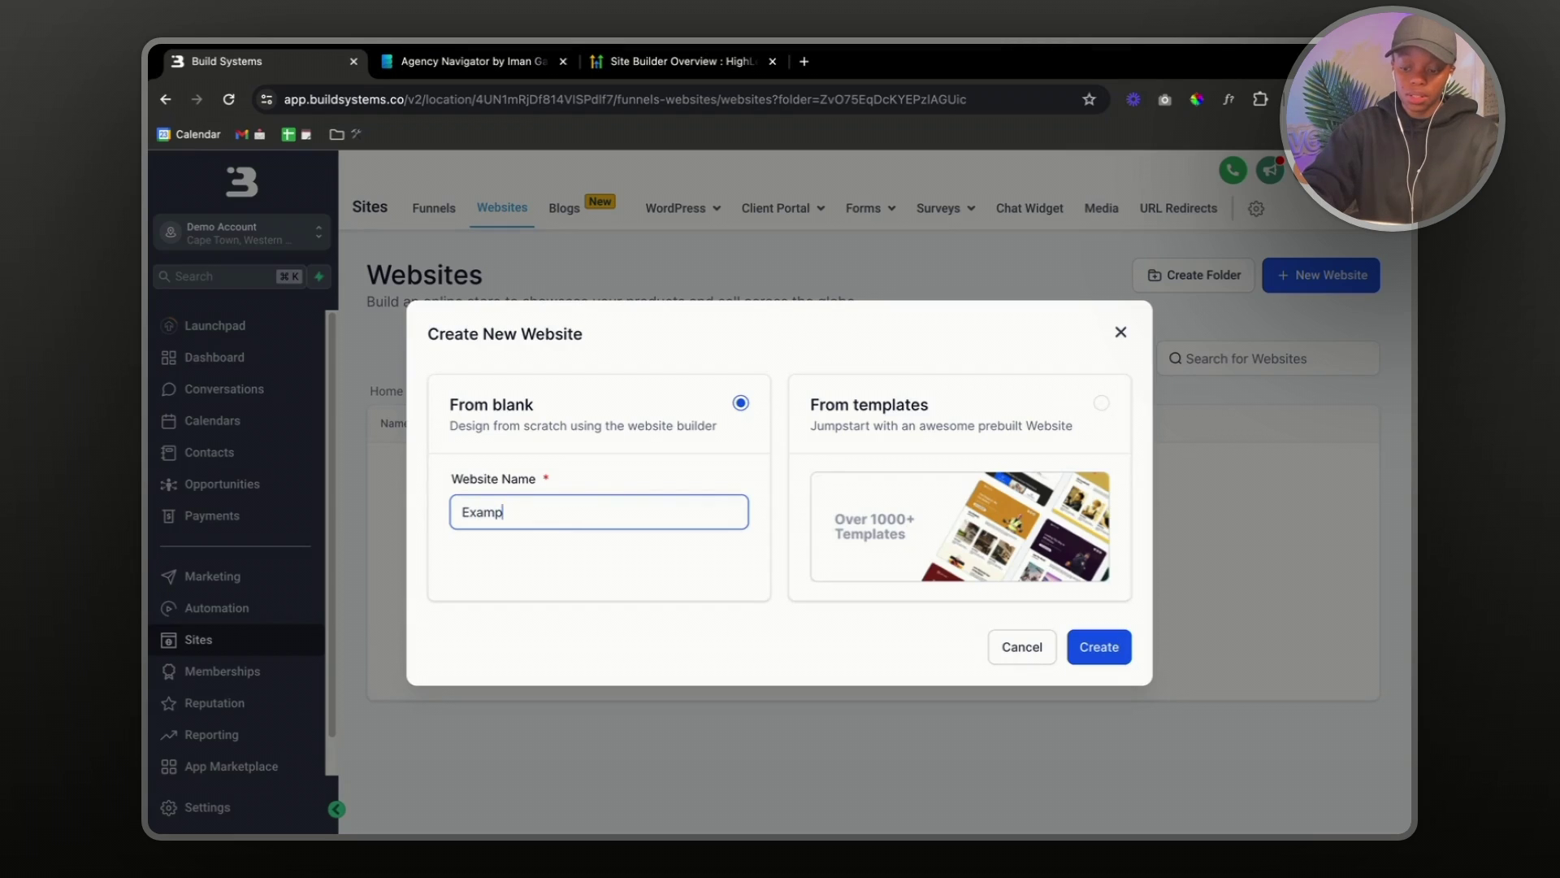
text(le IG)
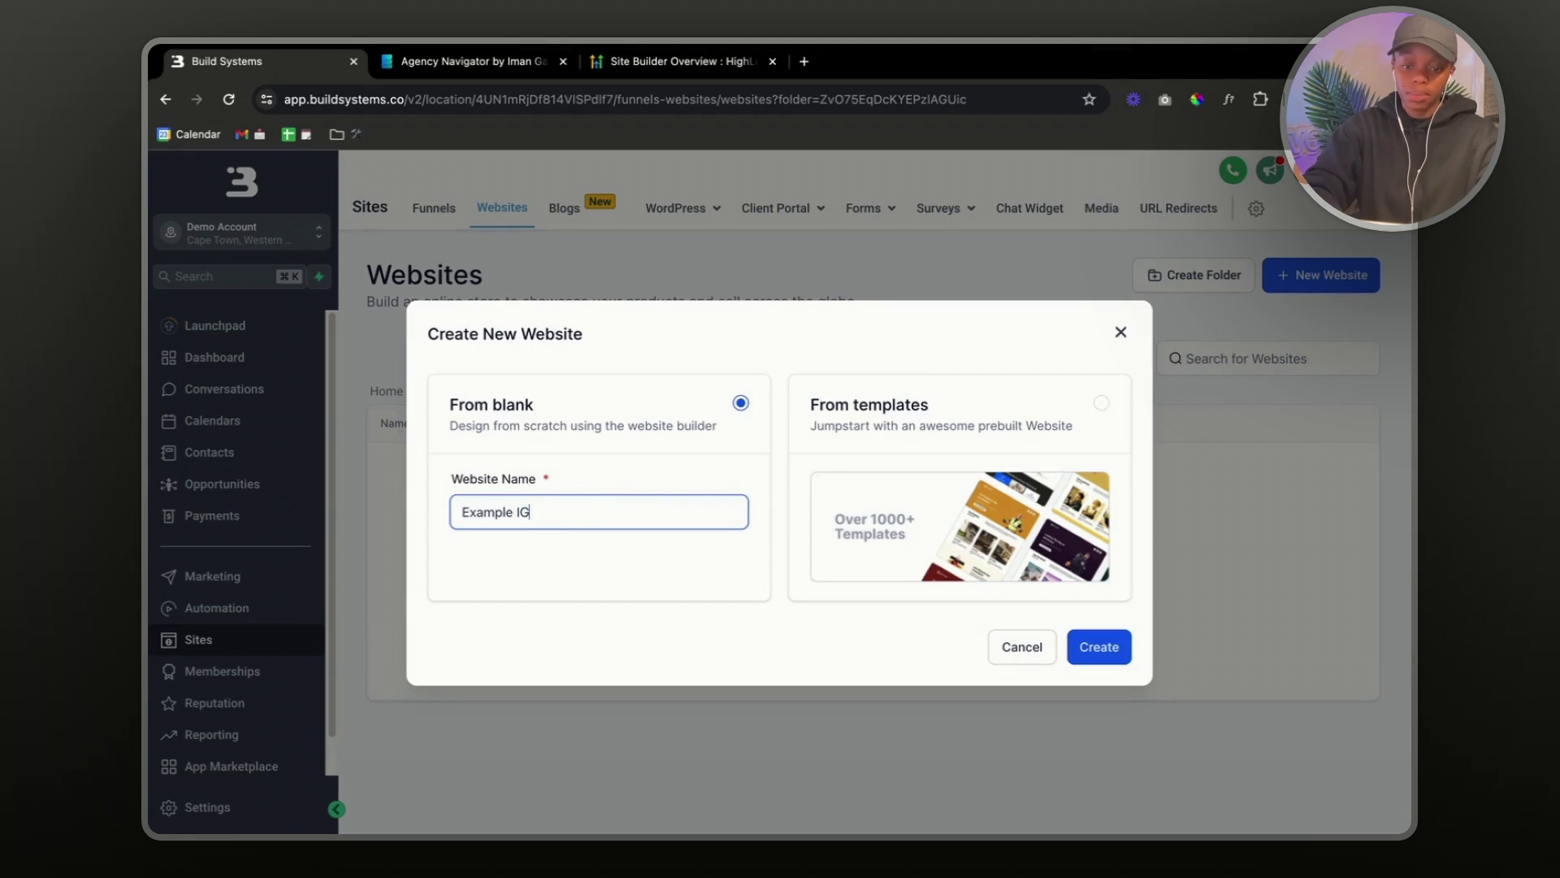
click(1105, 649)
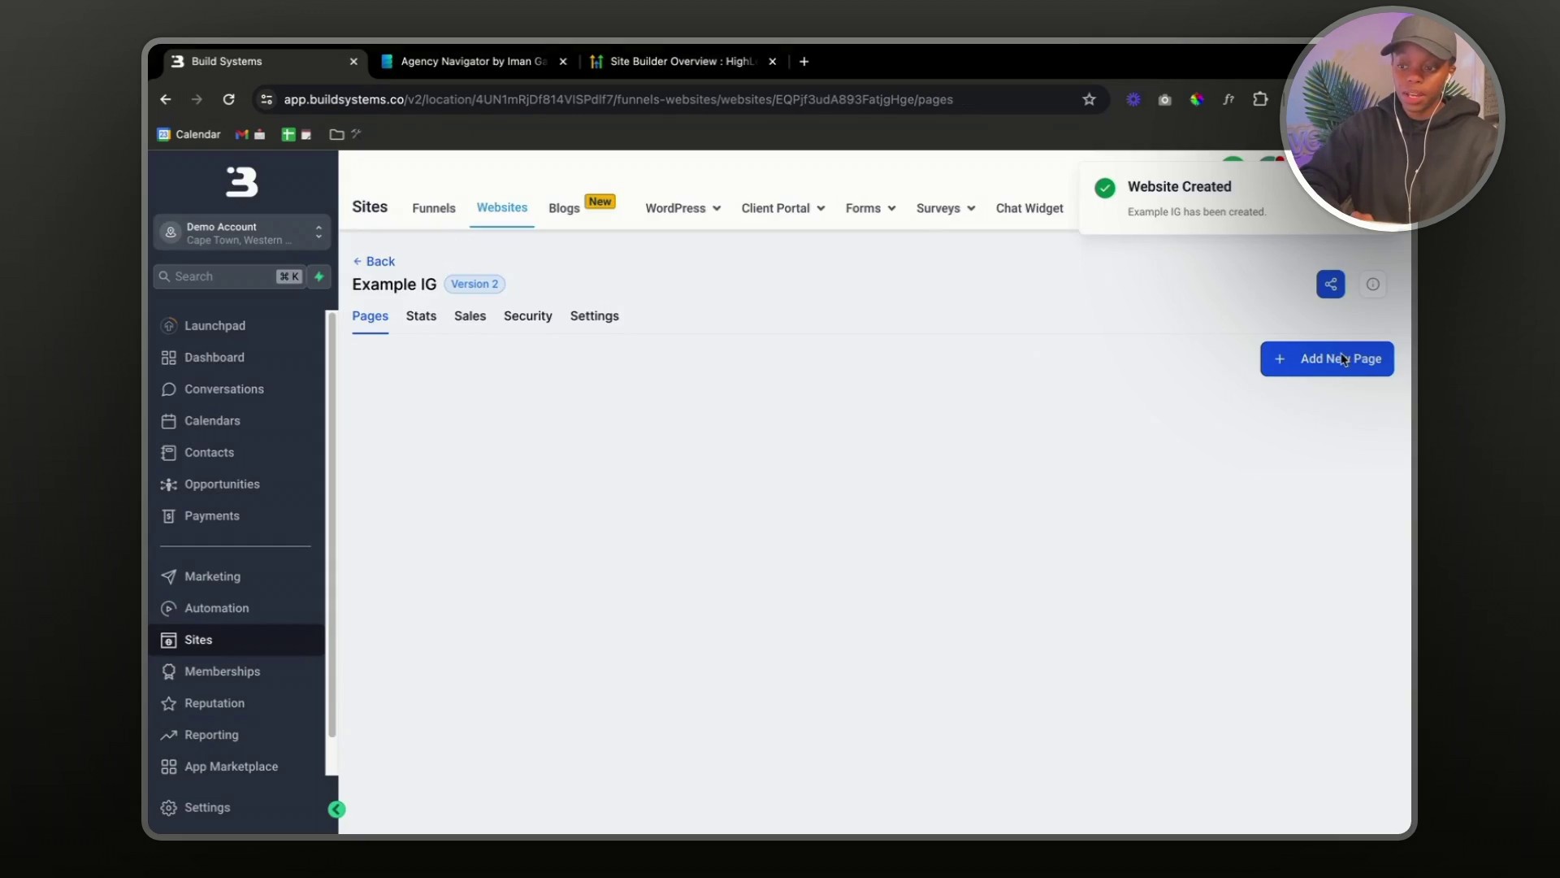
- Add a page named "Landing" with the path "home" to the website and create it from blank in the page builder
click(1342, 359)
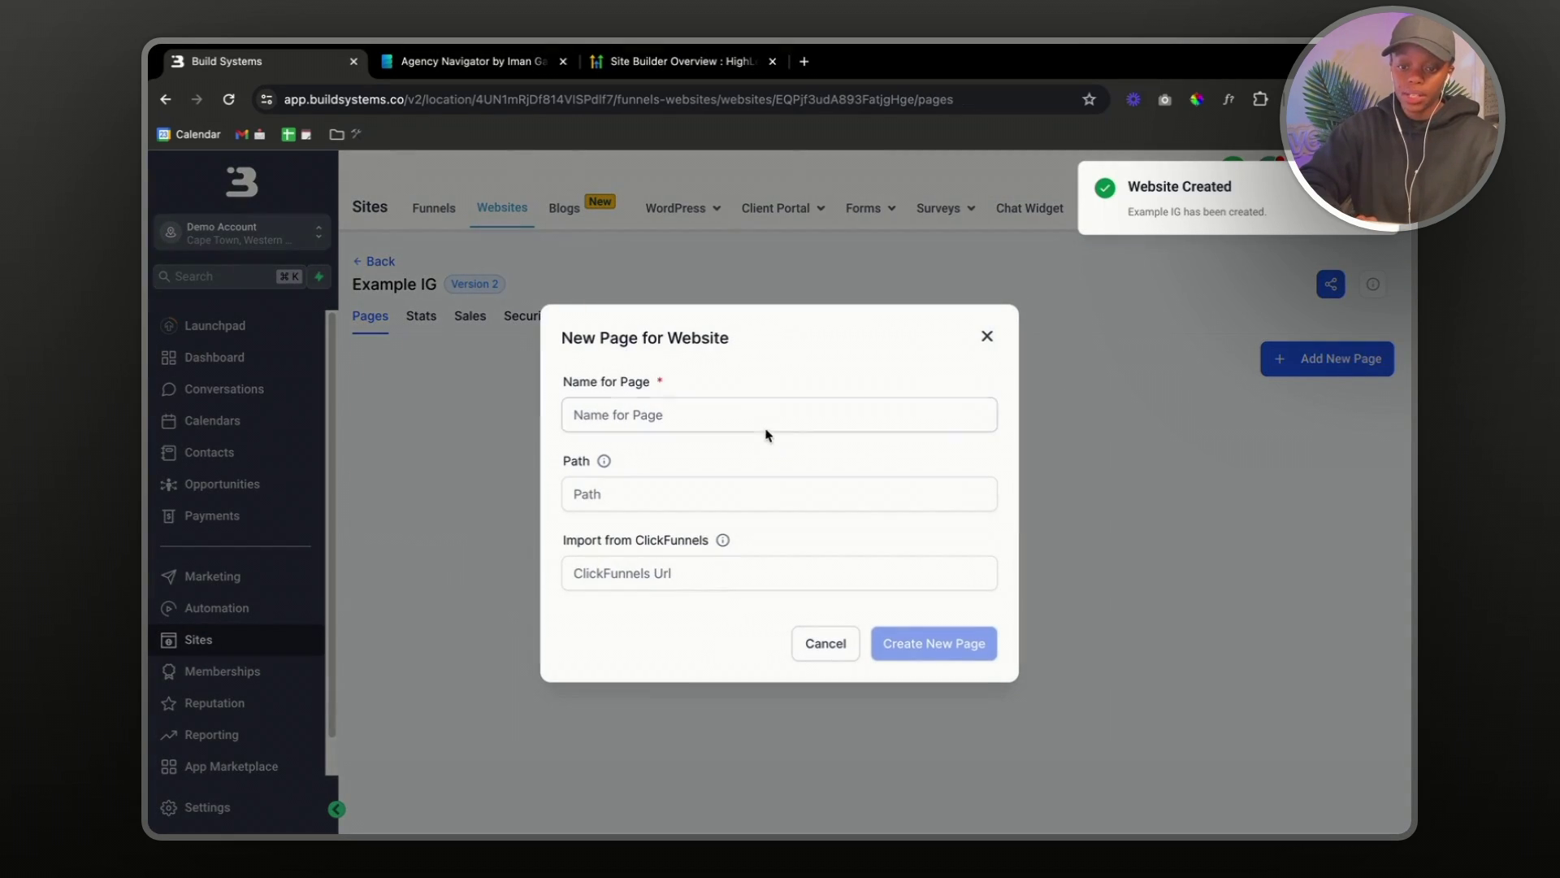
click(765, 428)
text(Landing)
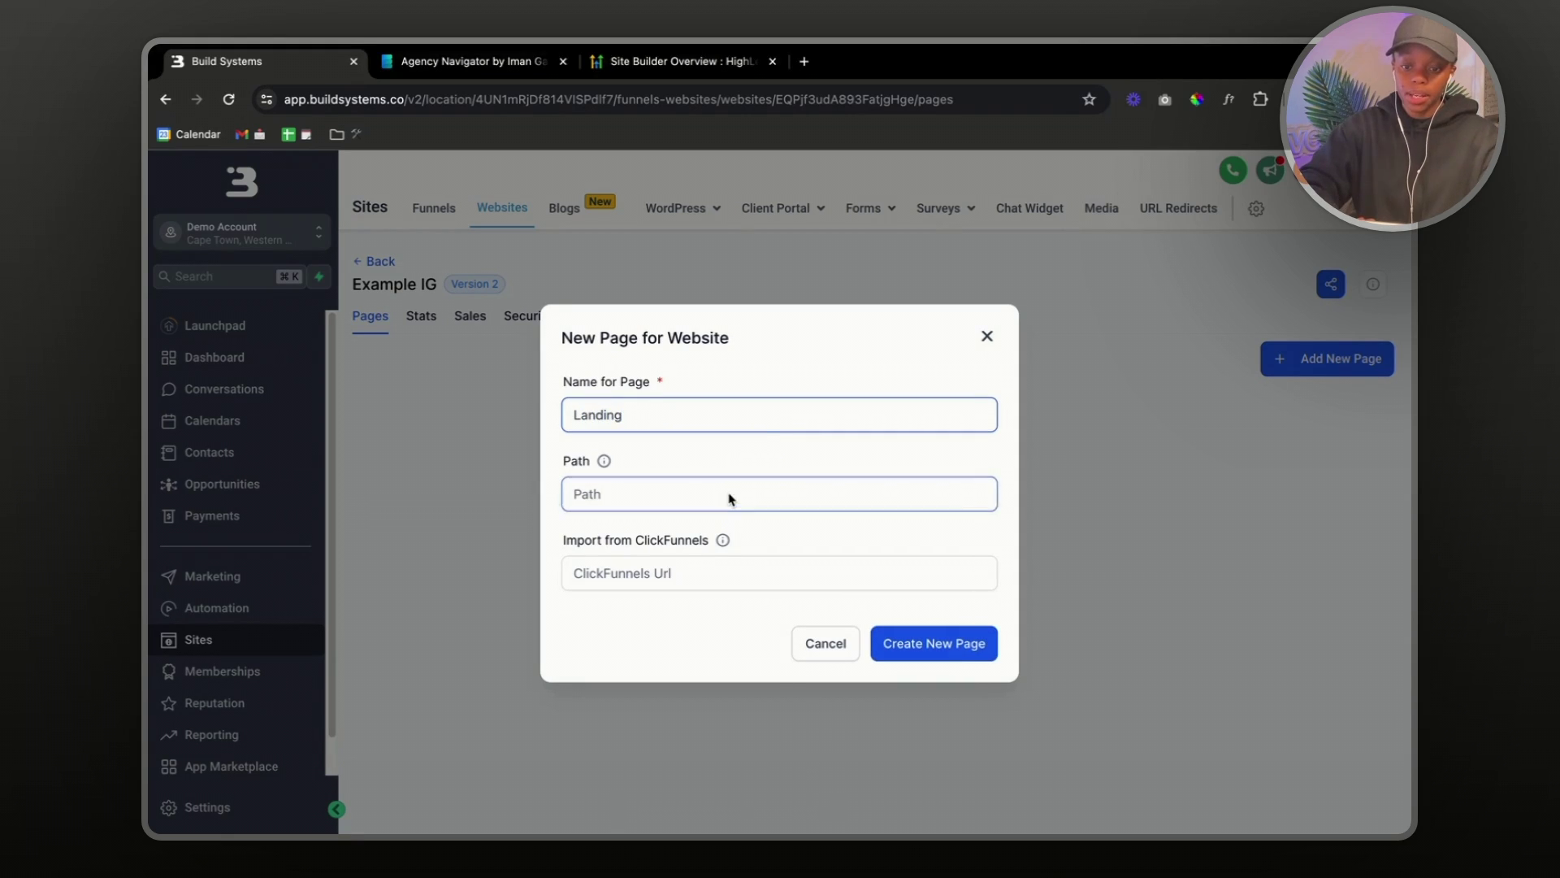
click(728, 498)
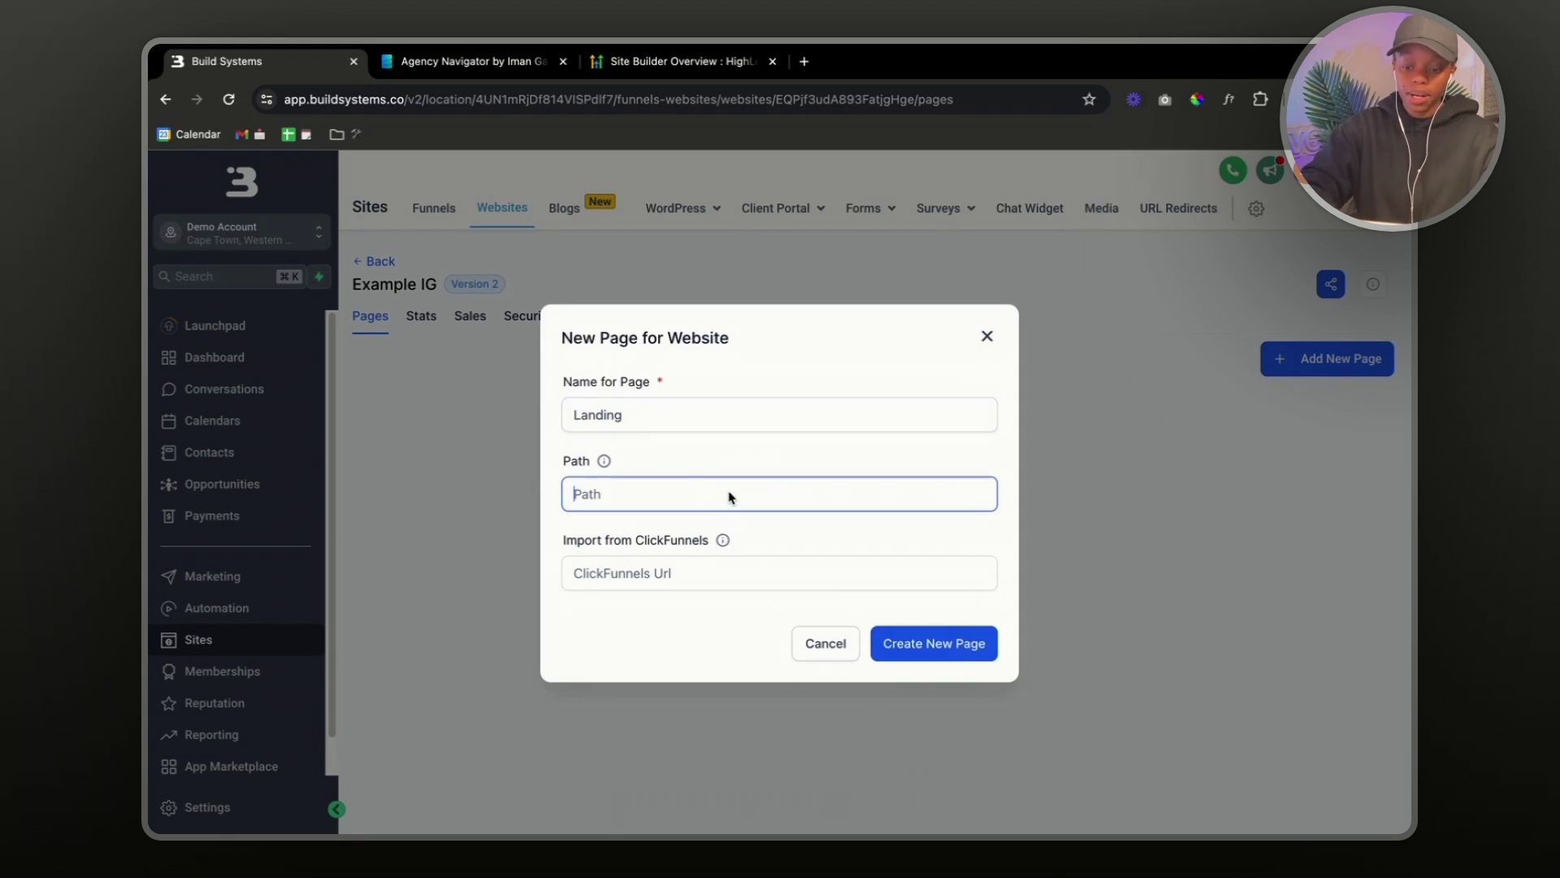
text(home)
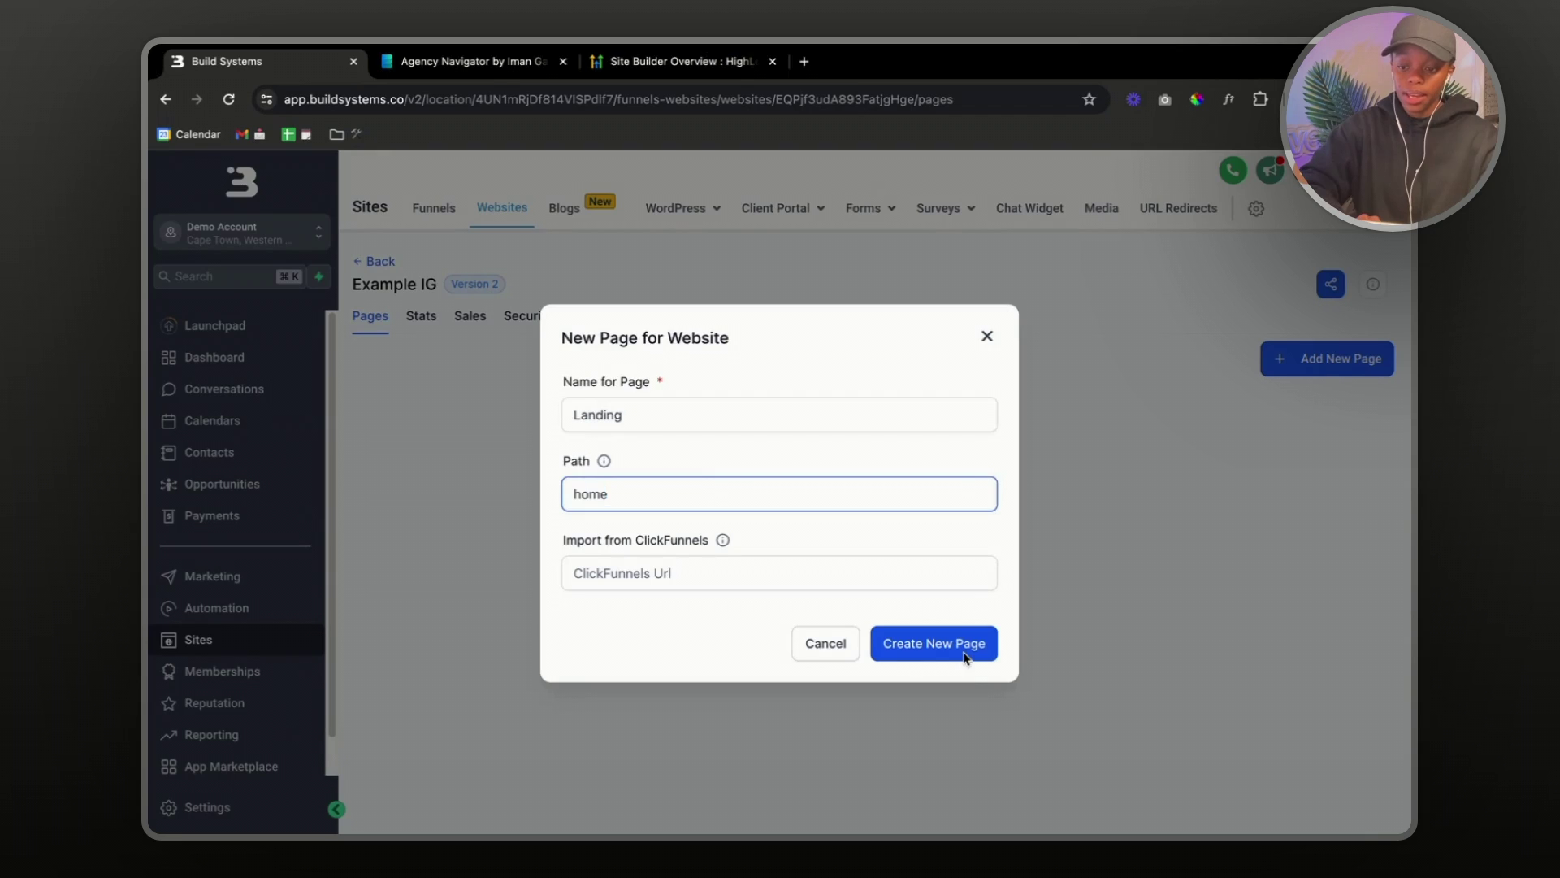
click(962, 650)
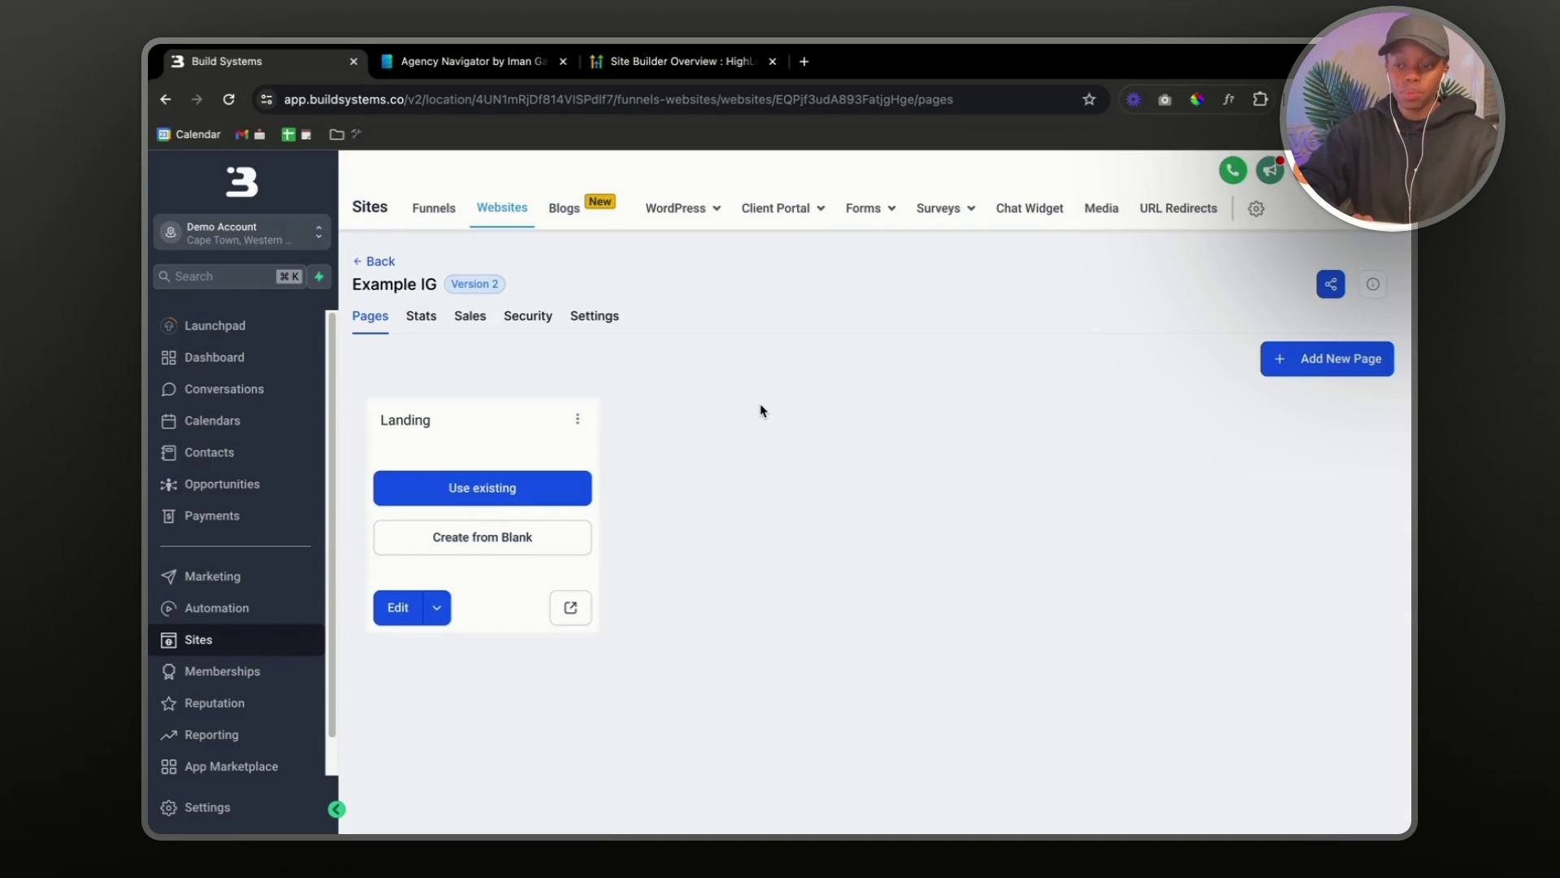
click(480, 543)
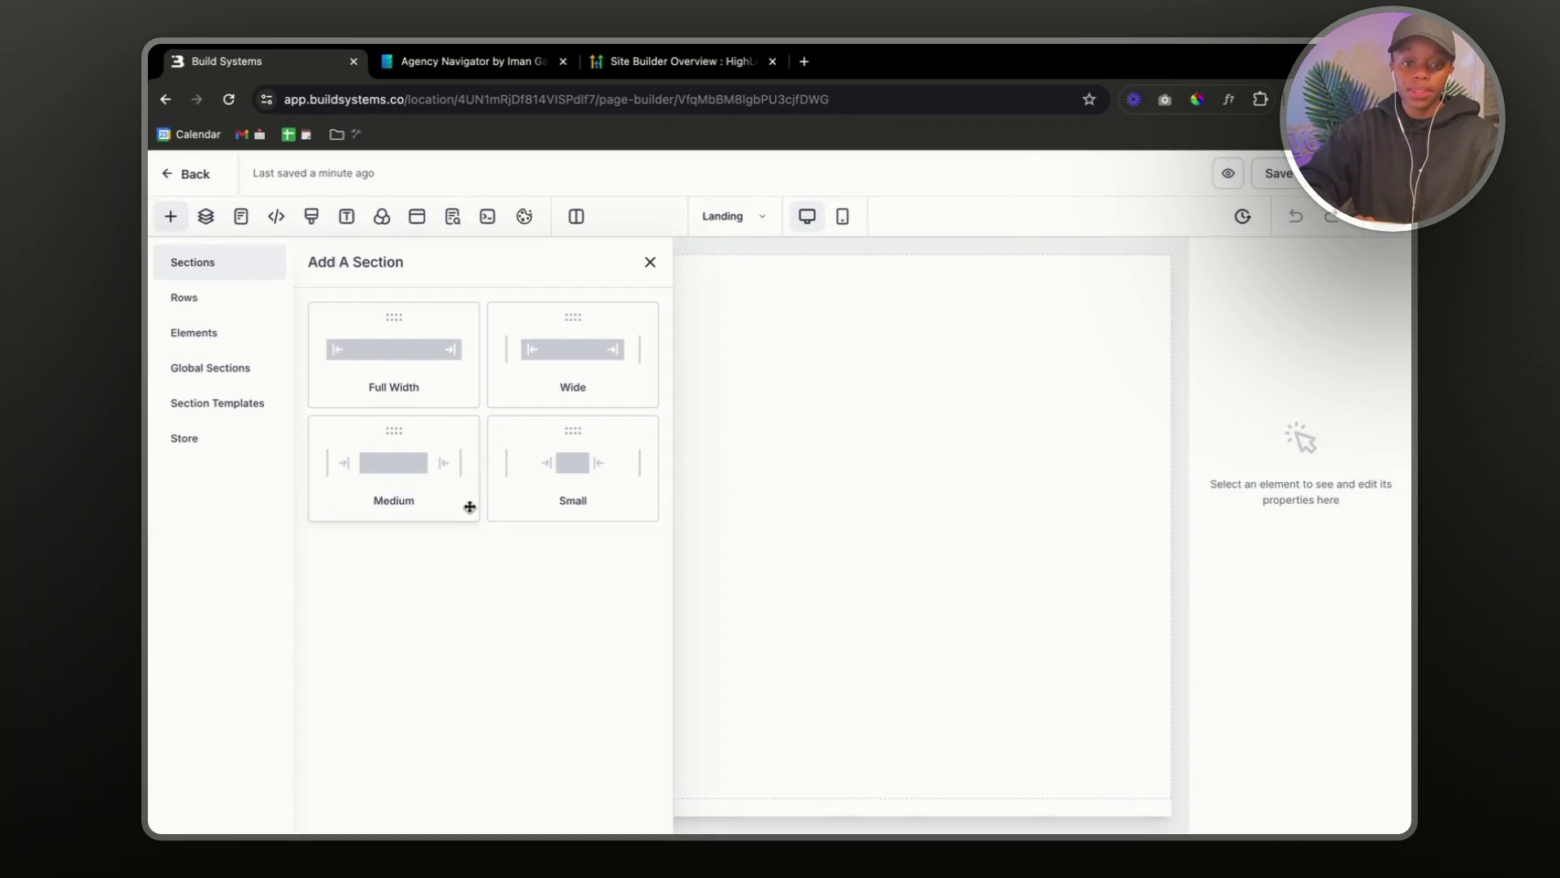
- Review the Site Builder Overview help article on adding elements, the section-row-column hierarchy, padding and margin, and cloning
click(662, 61)
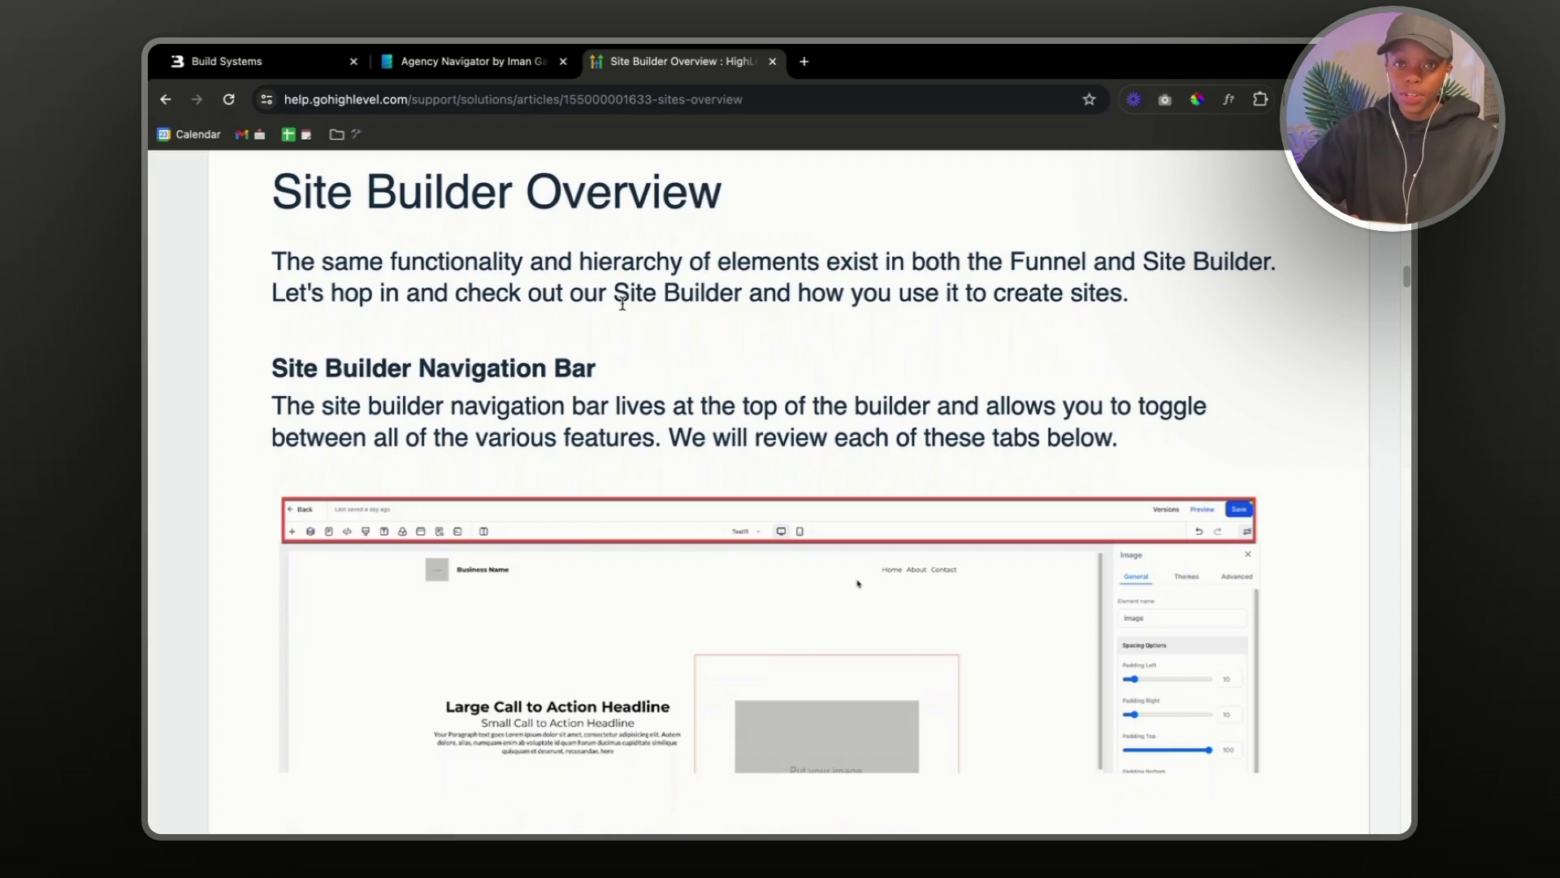
scroll(622, 304, up, 1)
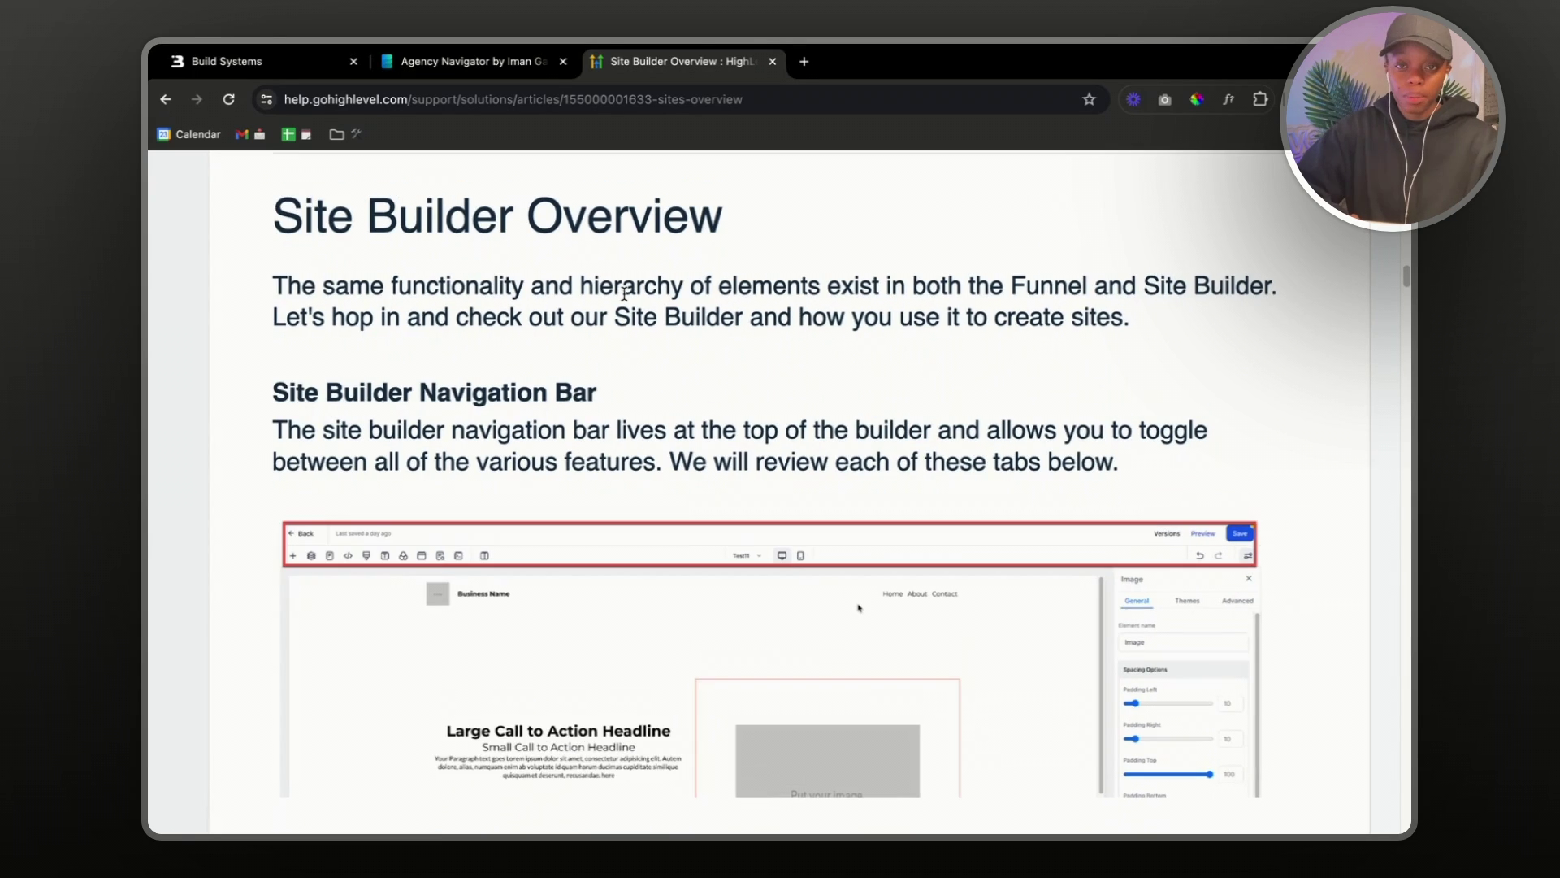
scroll(624, 293, down, 3)
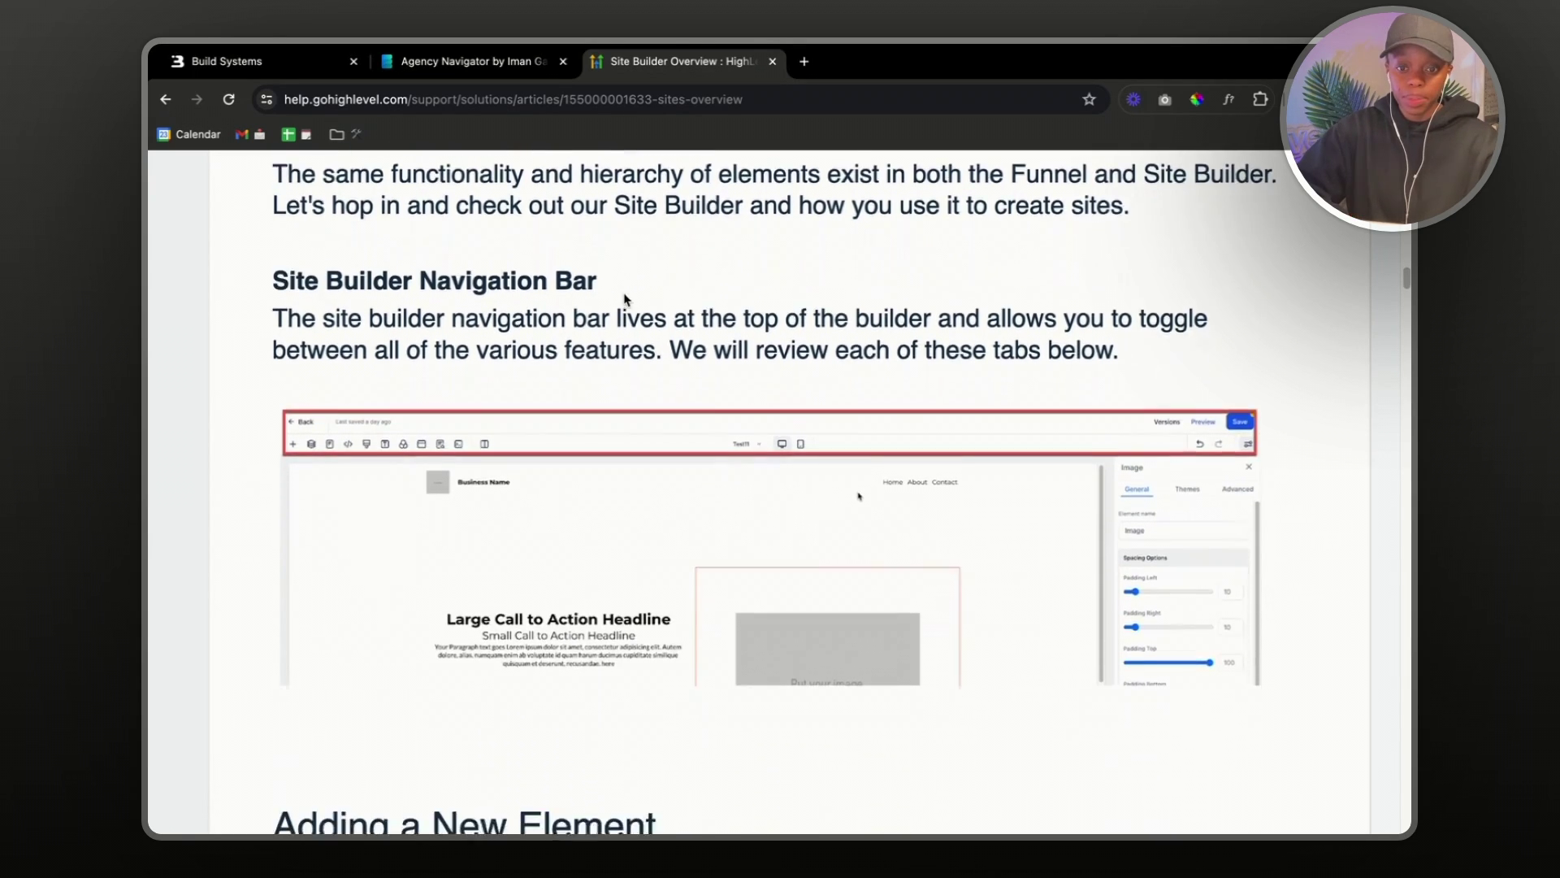
scroll(624, 293, down, 8)
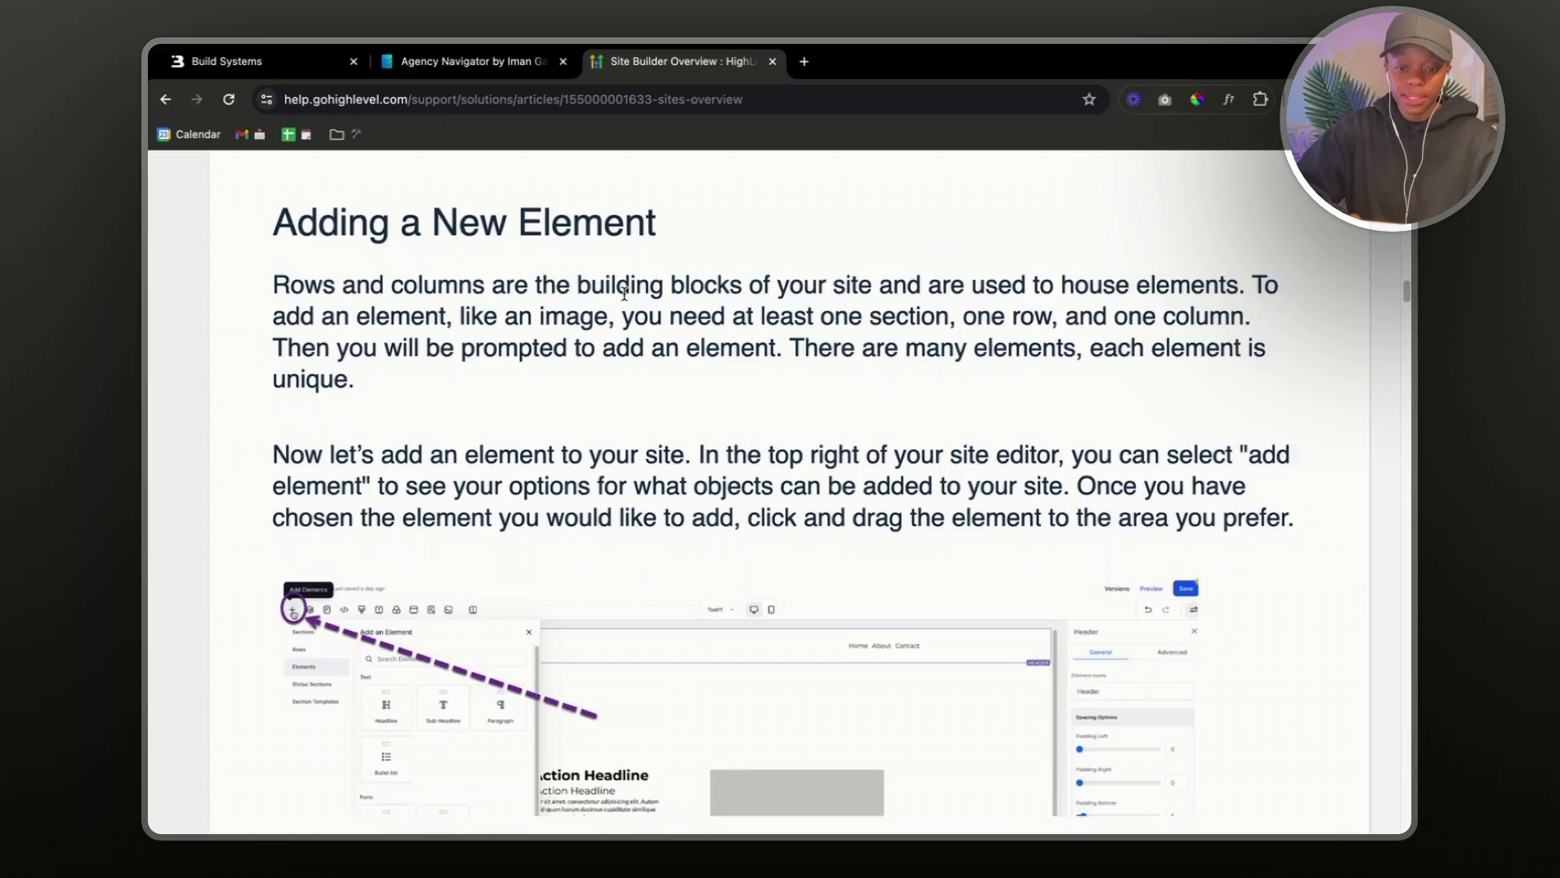
scroll(624, 293, down, 15)
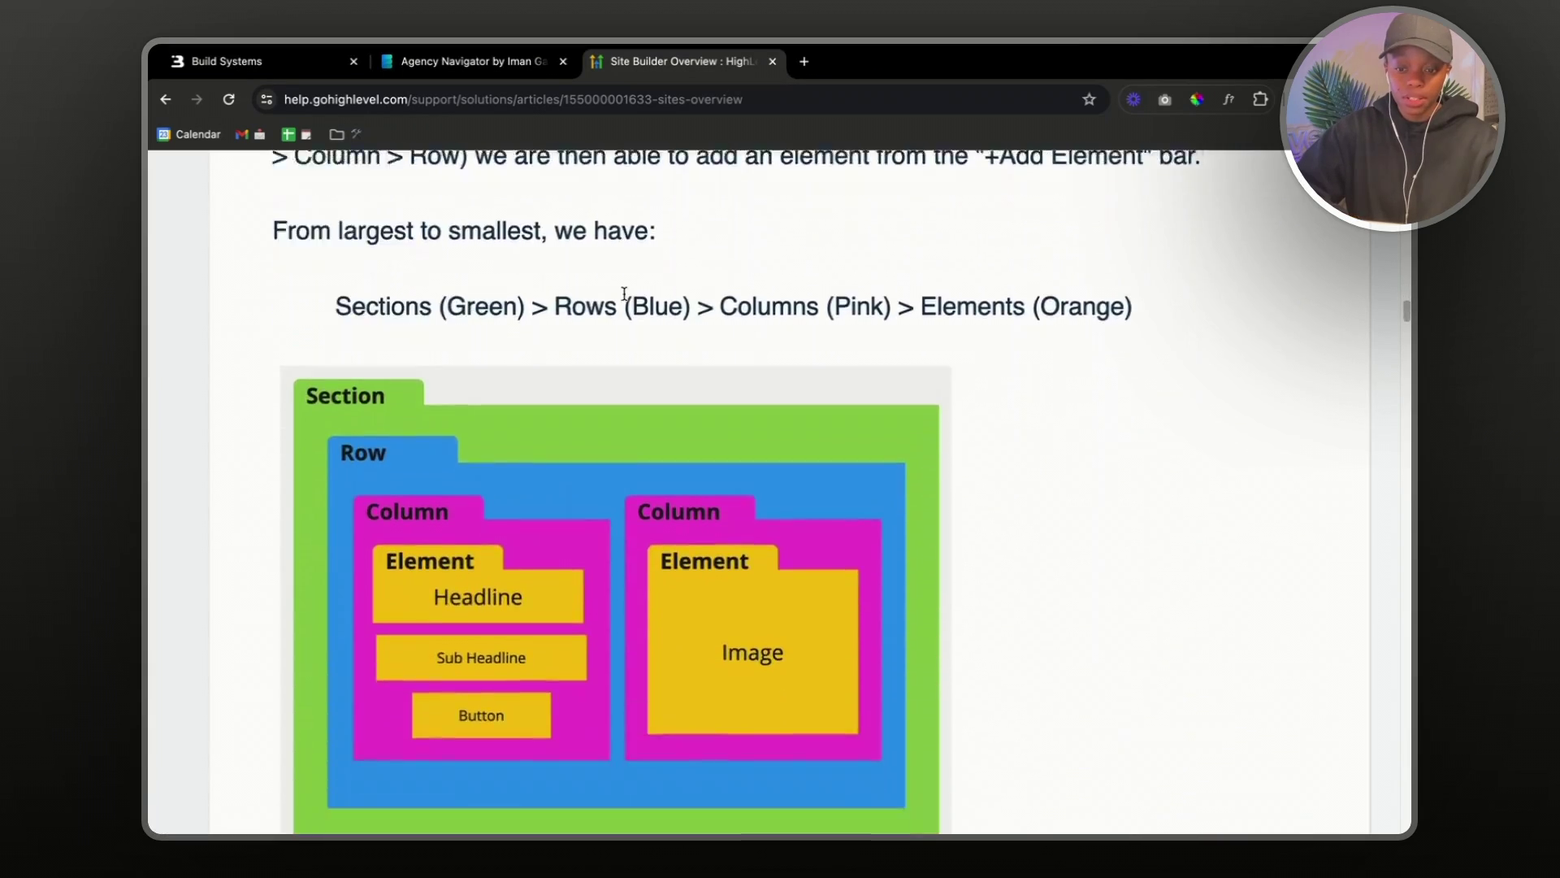
scroll(625, 300, down, 10)
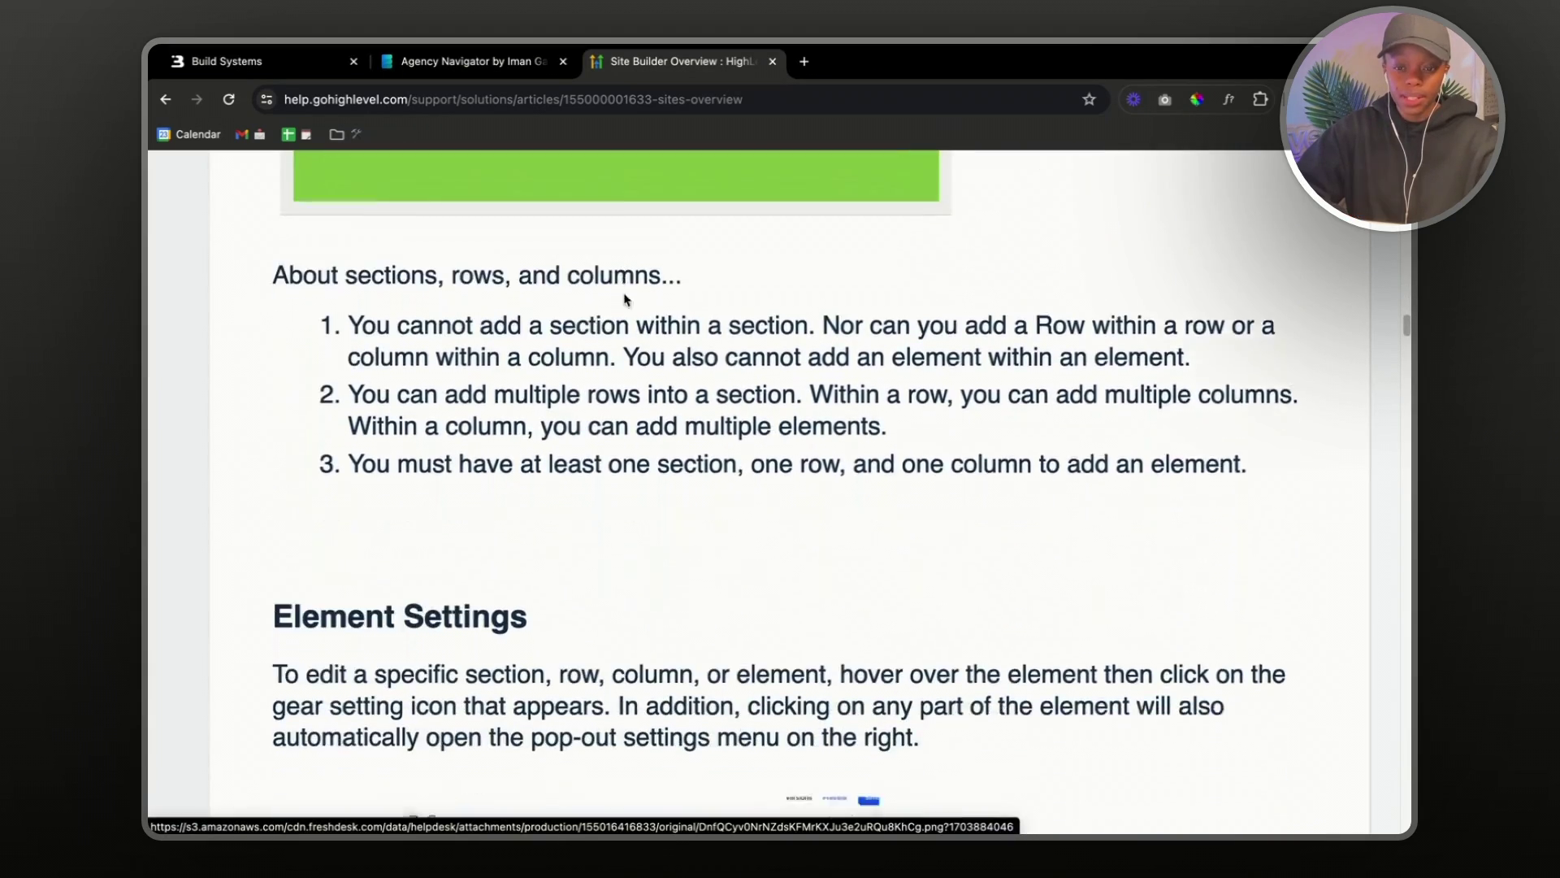
scroll(626, 292, down, 11)
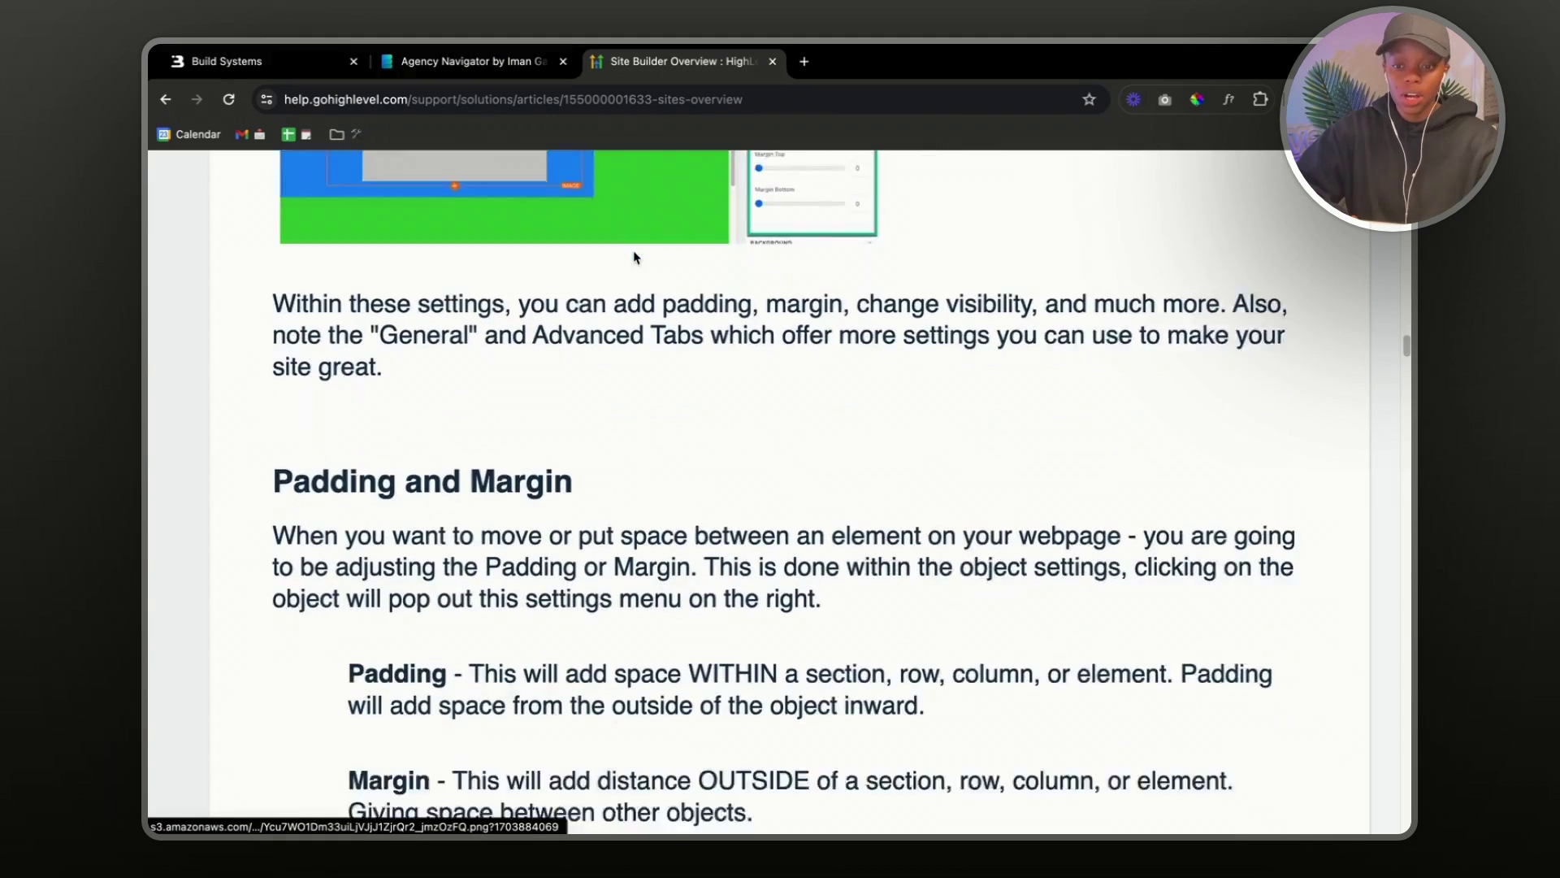
scroll(633, 257, down, 16)
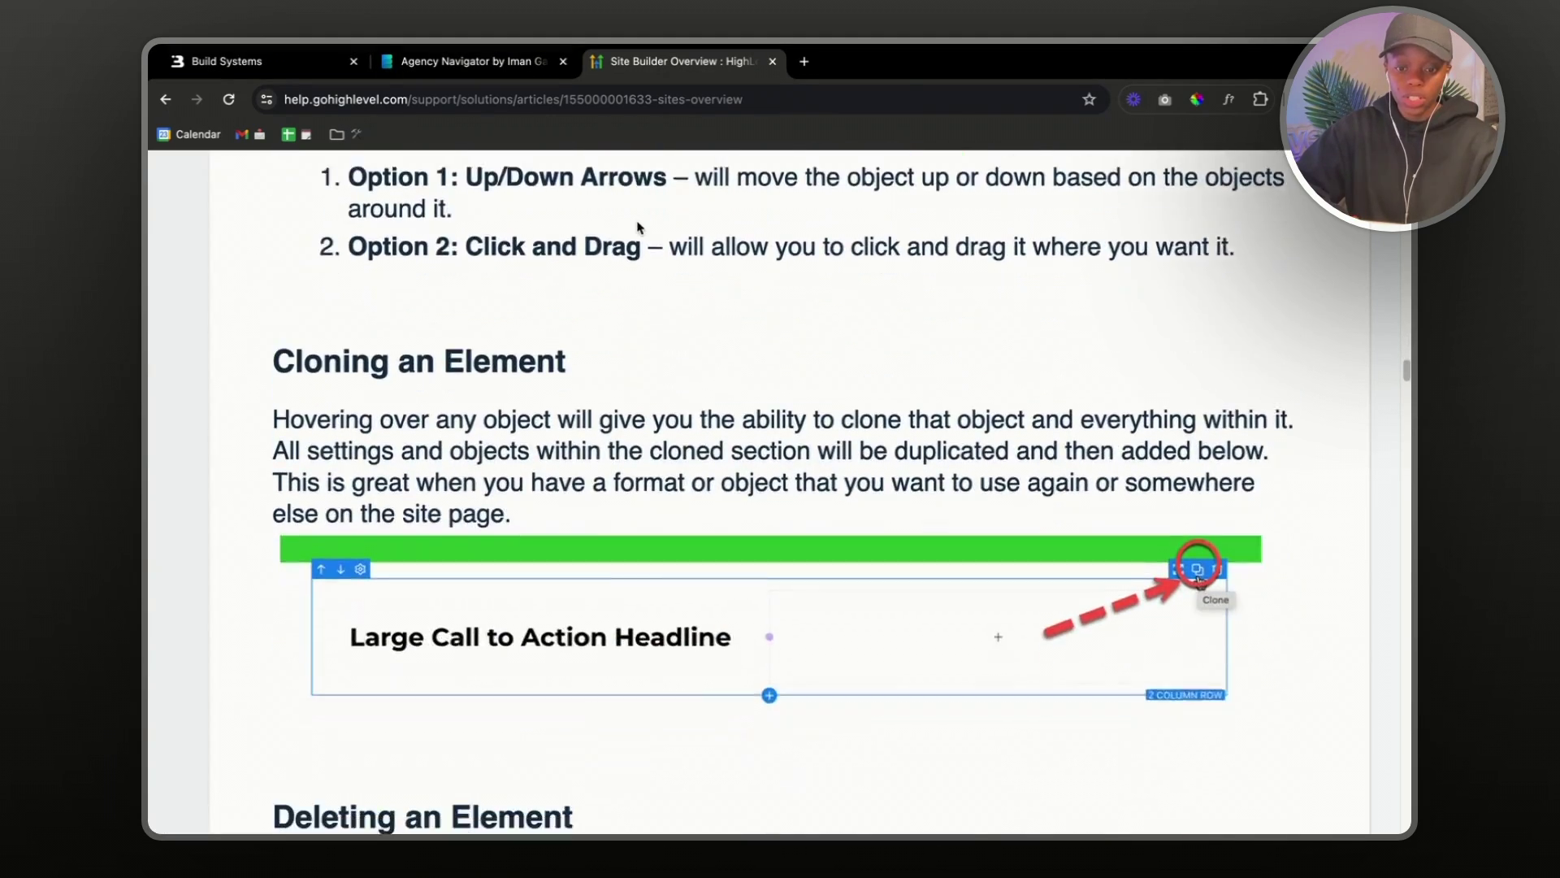
key(super+1)
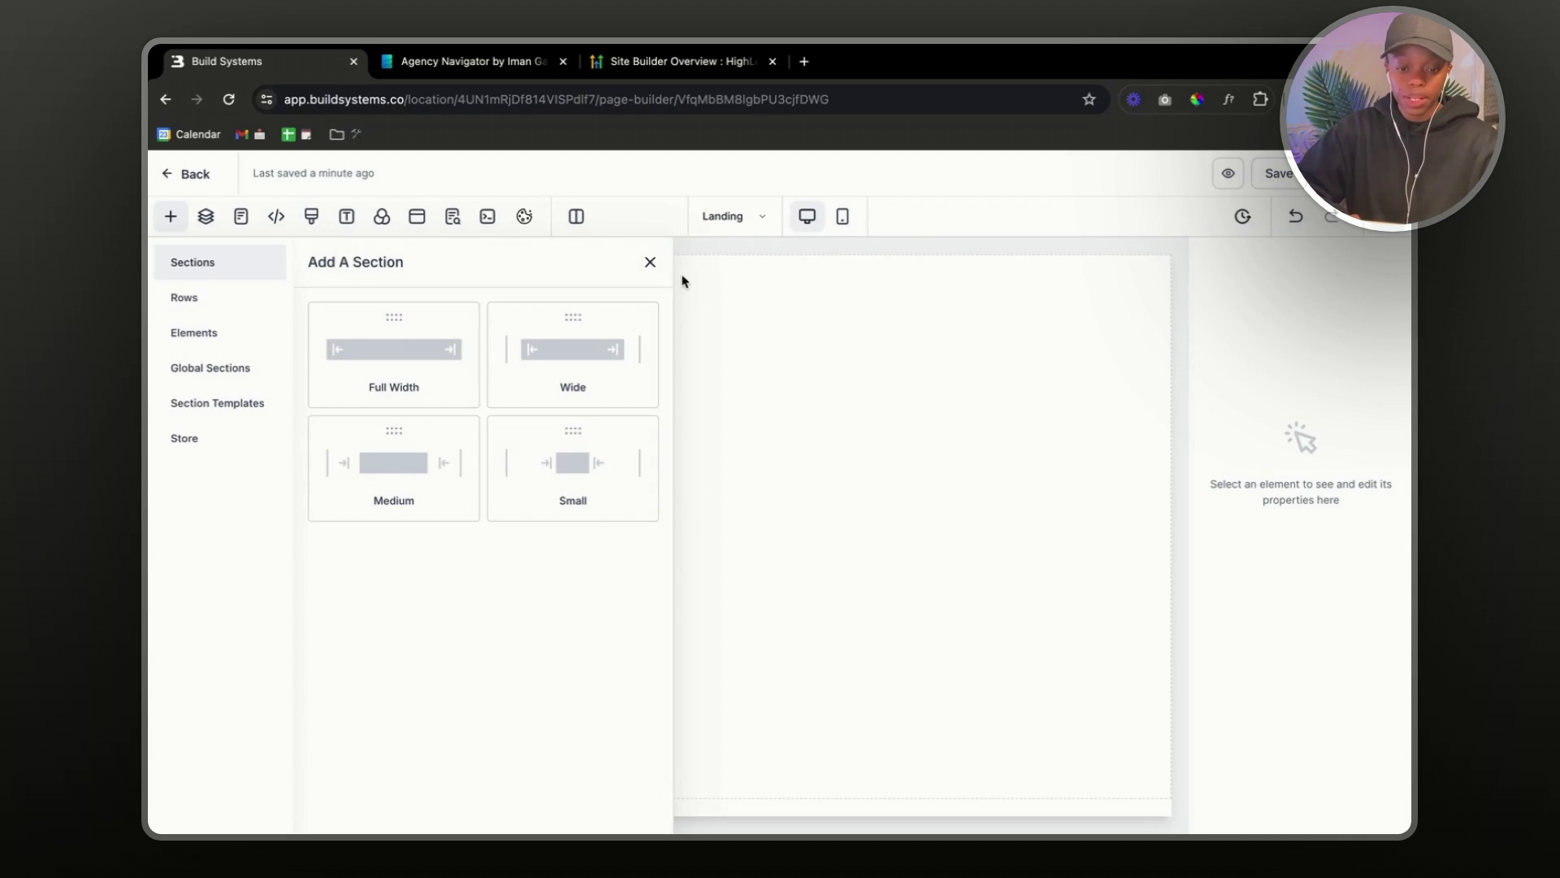
- Add a full-width section to the Landing page and open the custom color entry for its background
click(390, 373)
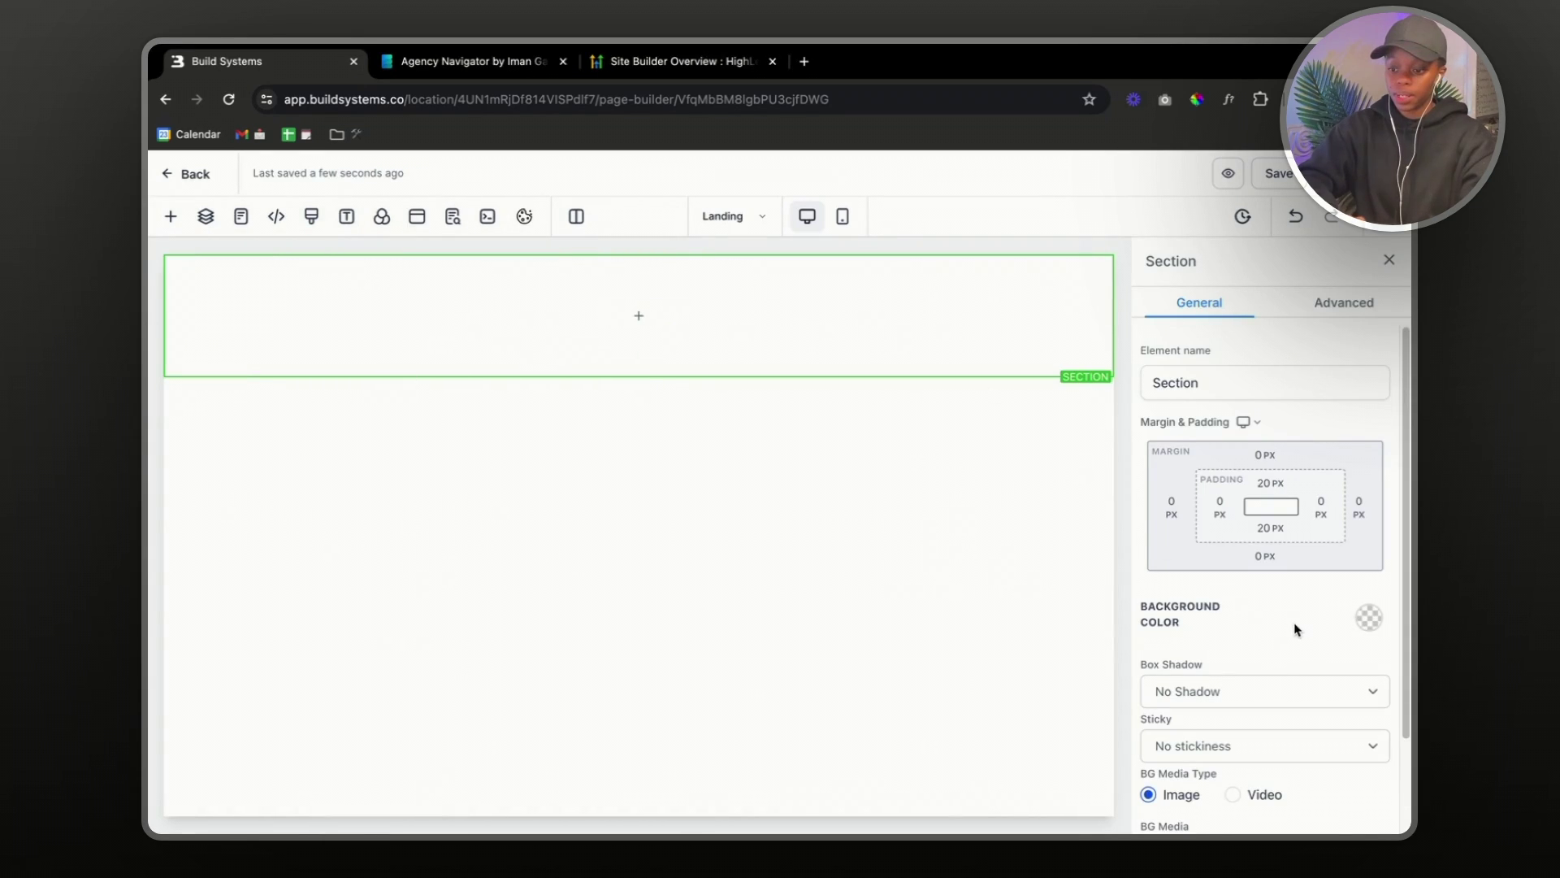
scroll(1296, 629, down, 1)
click(1370, 577)
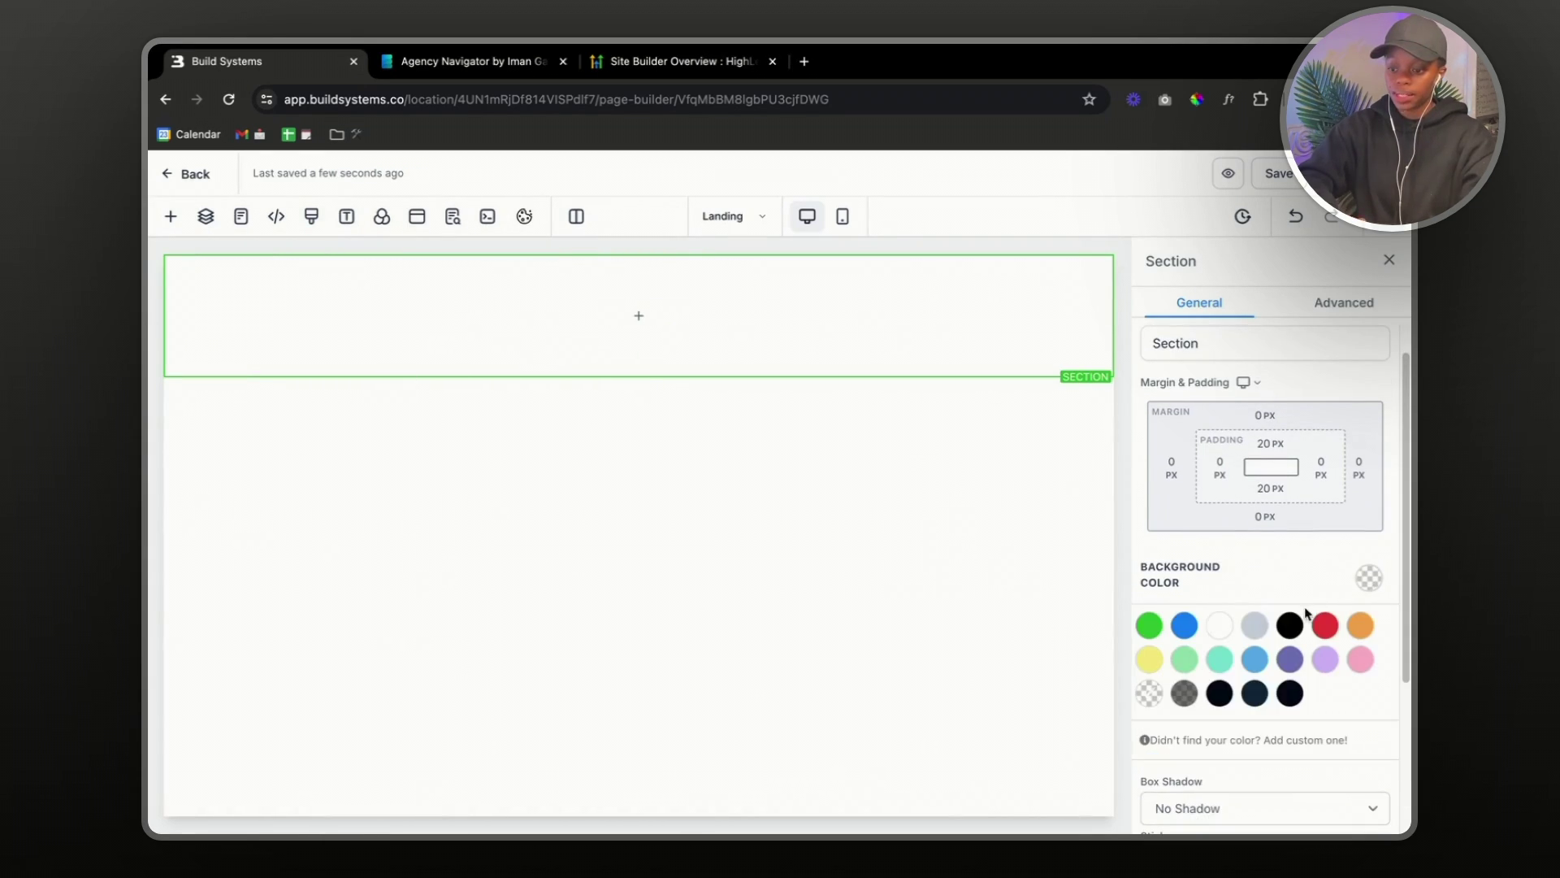
scroll(1306, 614, down, 2)
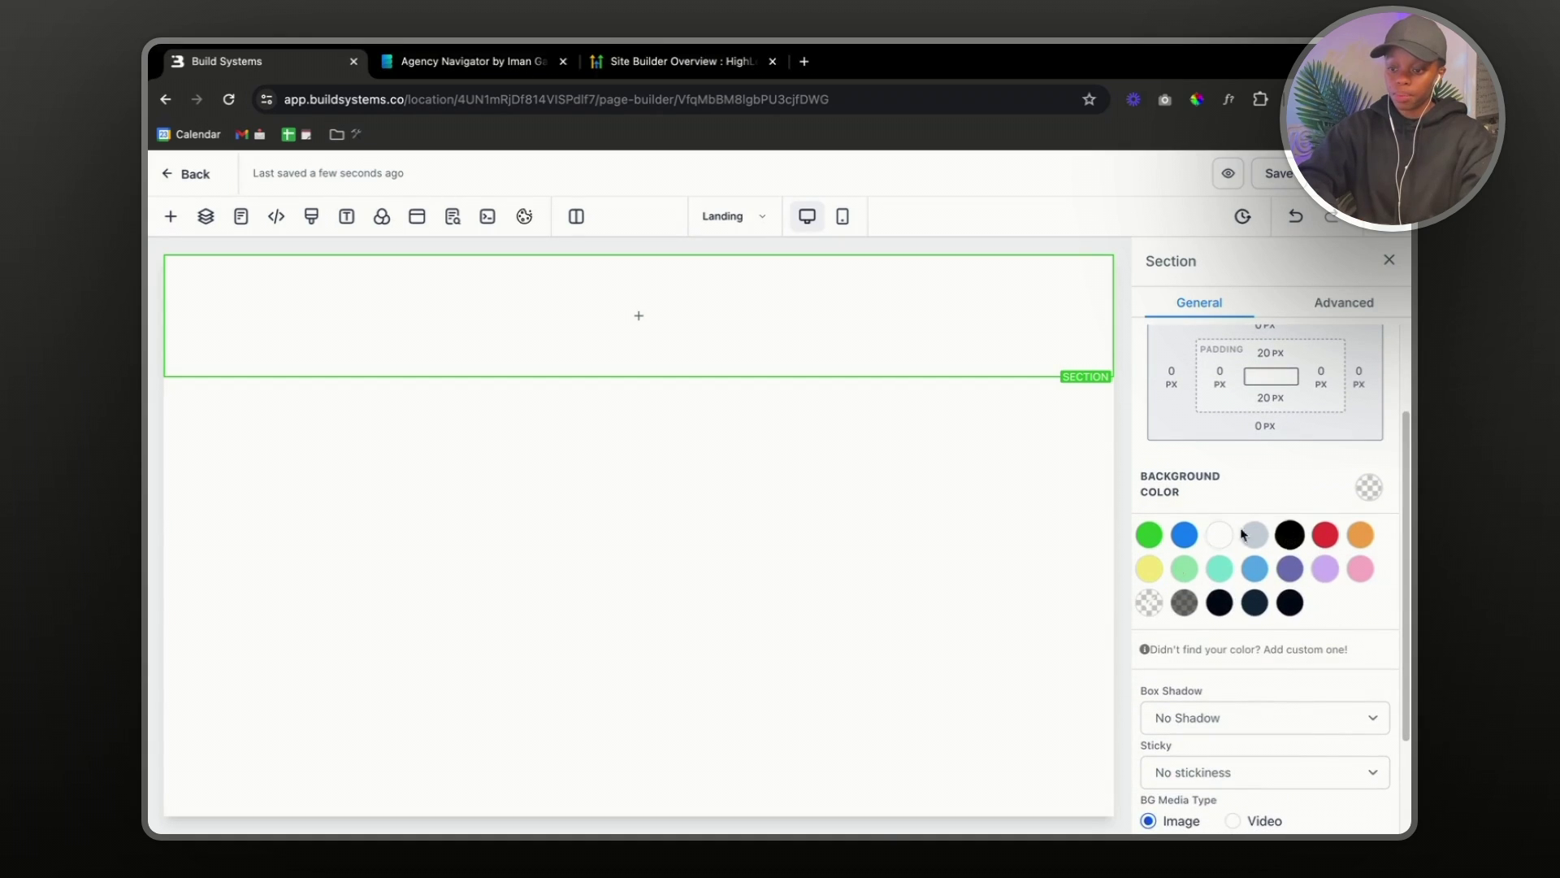
click(1292, 650)
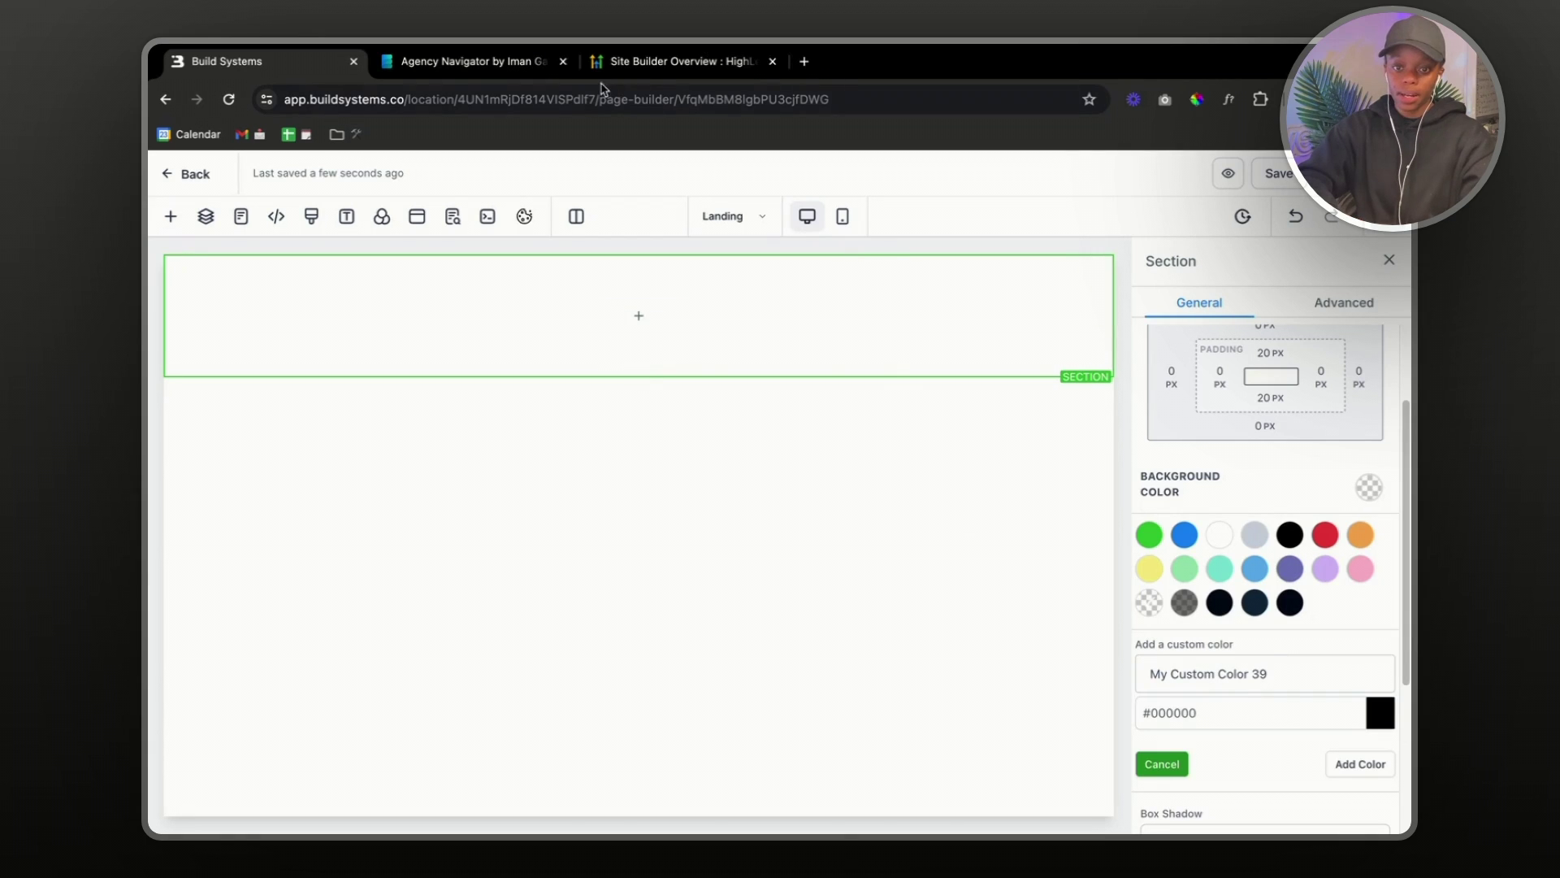
- Sample the dark navy background of the Agency Navigator page with the ColorPick eyedropper to get its hex code
click(524, 72)
click(1197, 99)
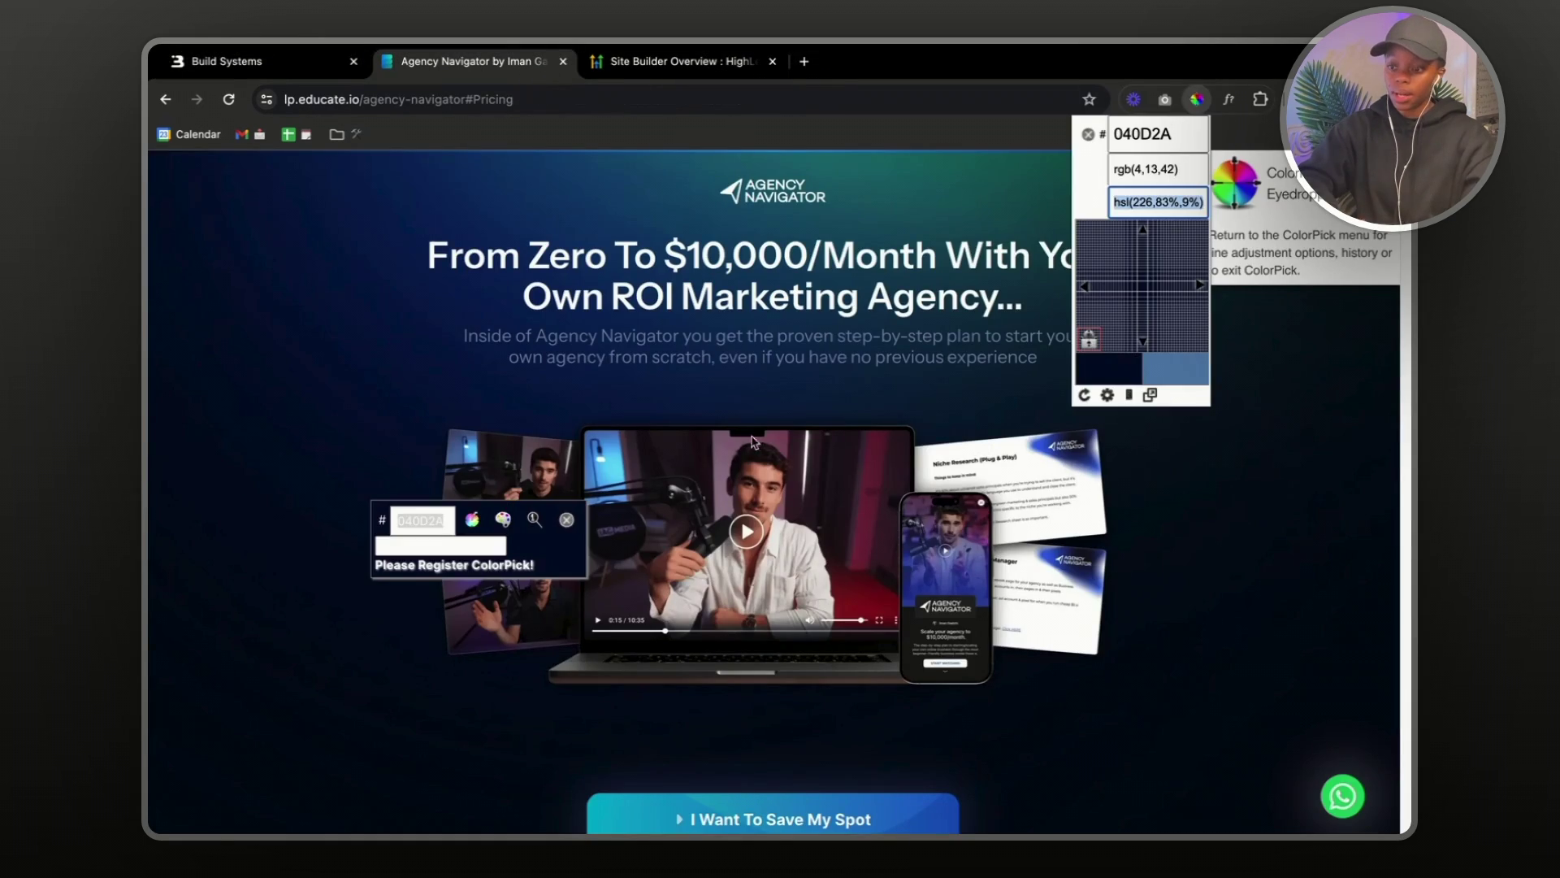
click(364, 746)
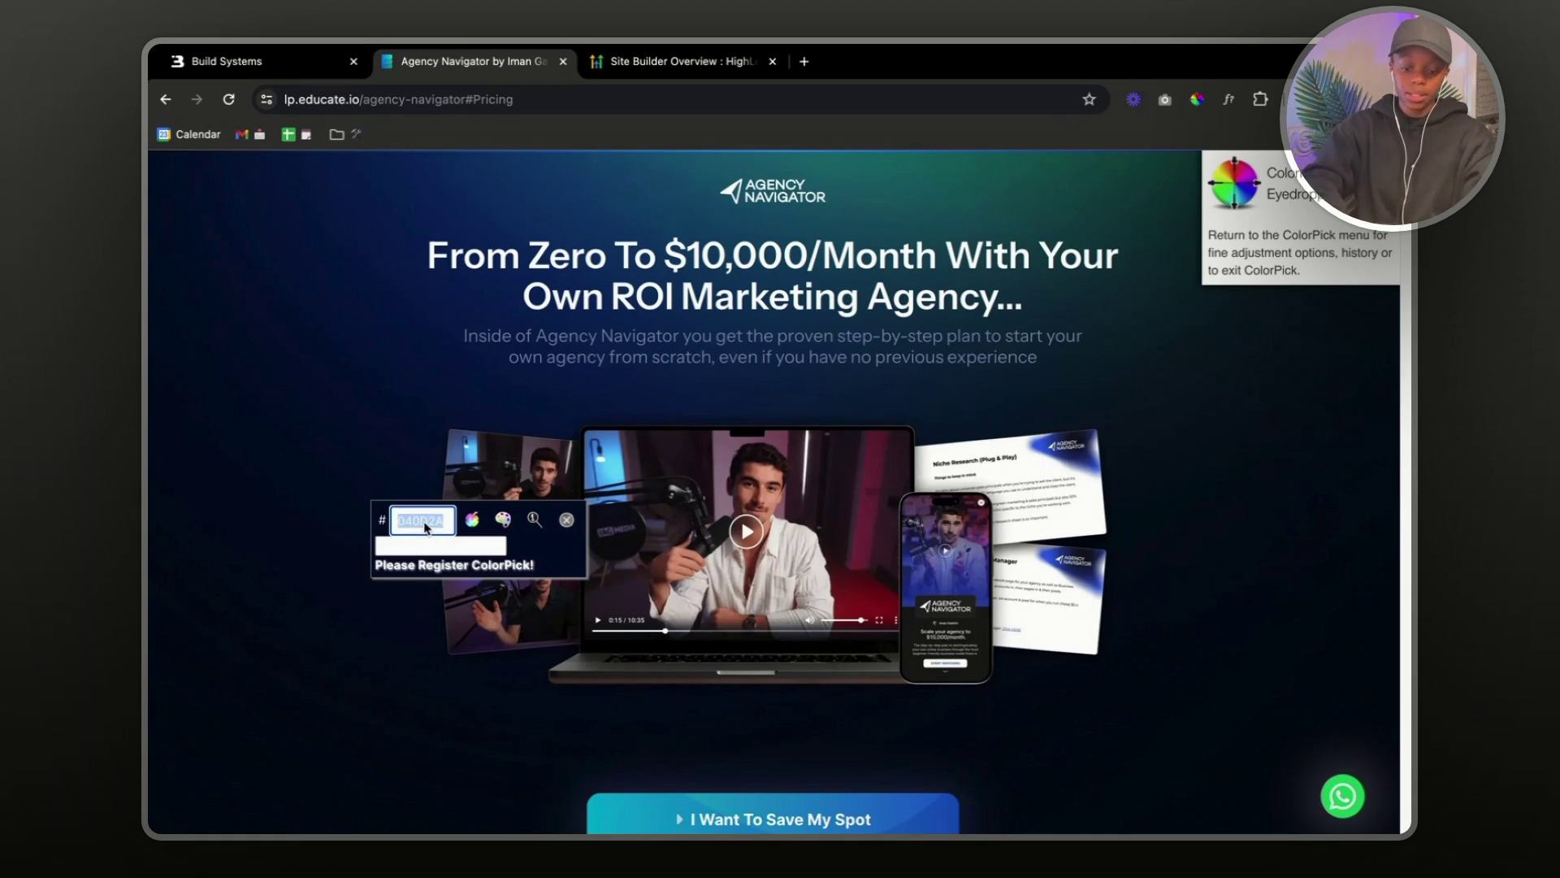
- Add #040D2A as a custom color and apply it as the section's background in the page builder
click(242, 65)
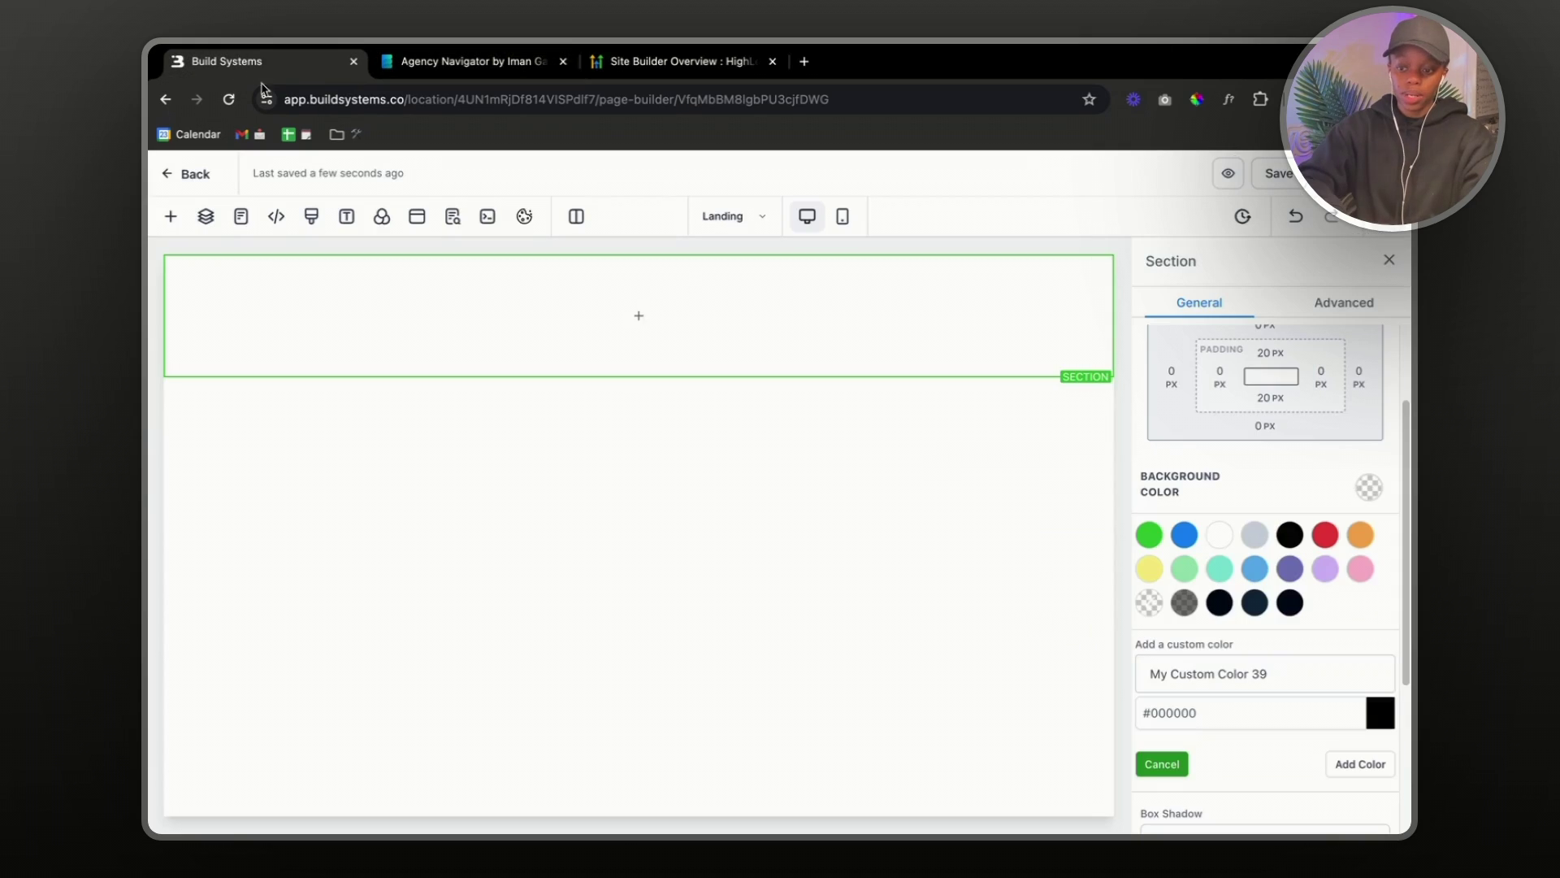
double_click(1177, 714)
text(040D2A)
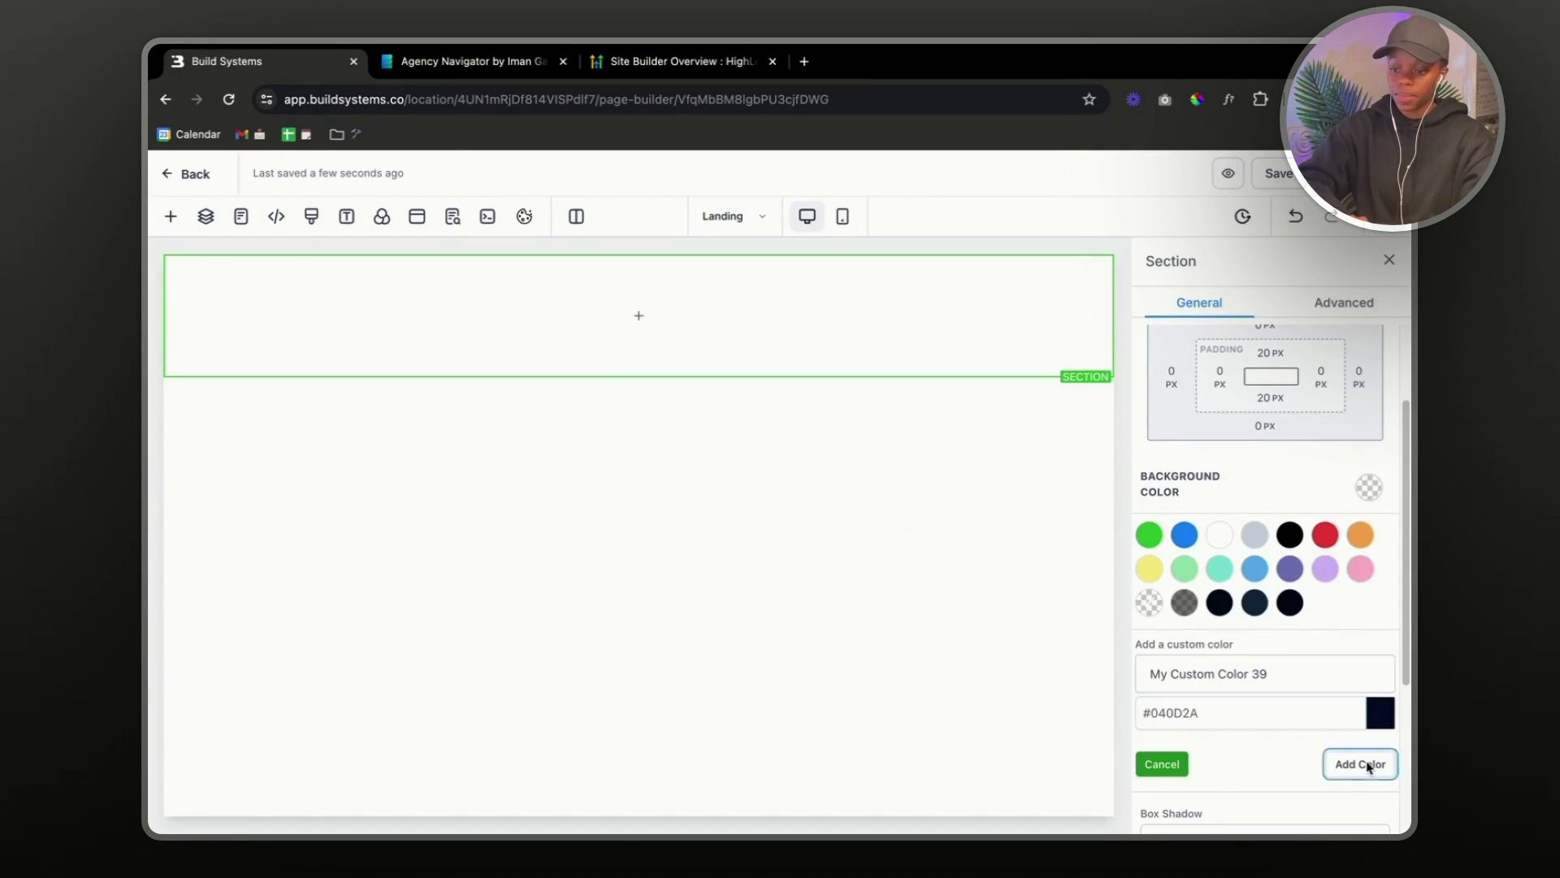
click(1360, 763)
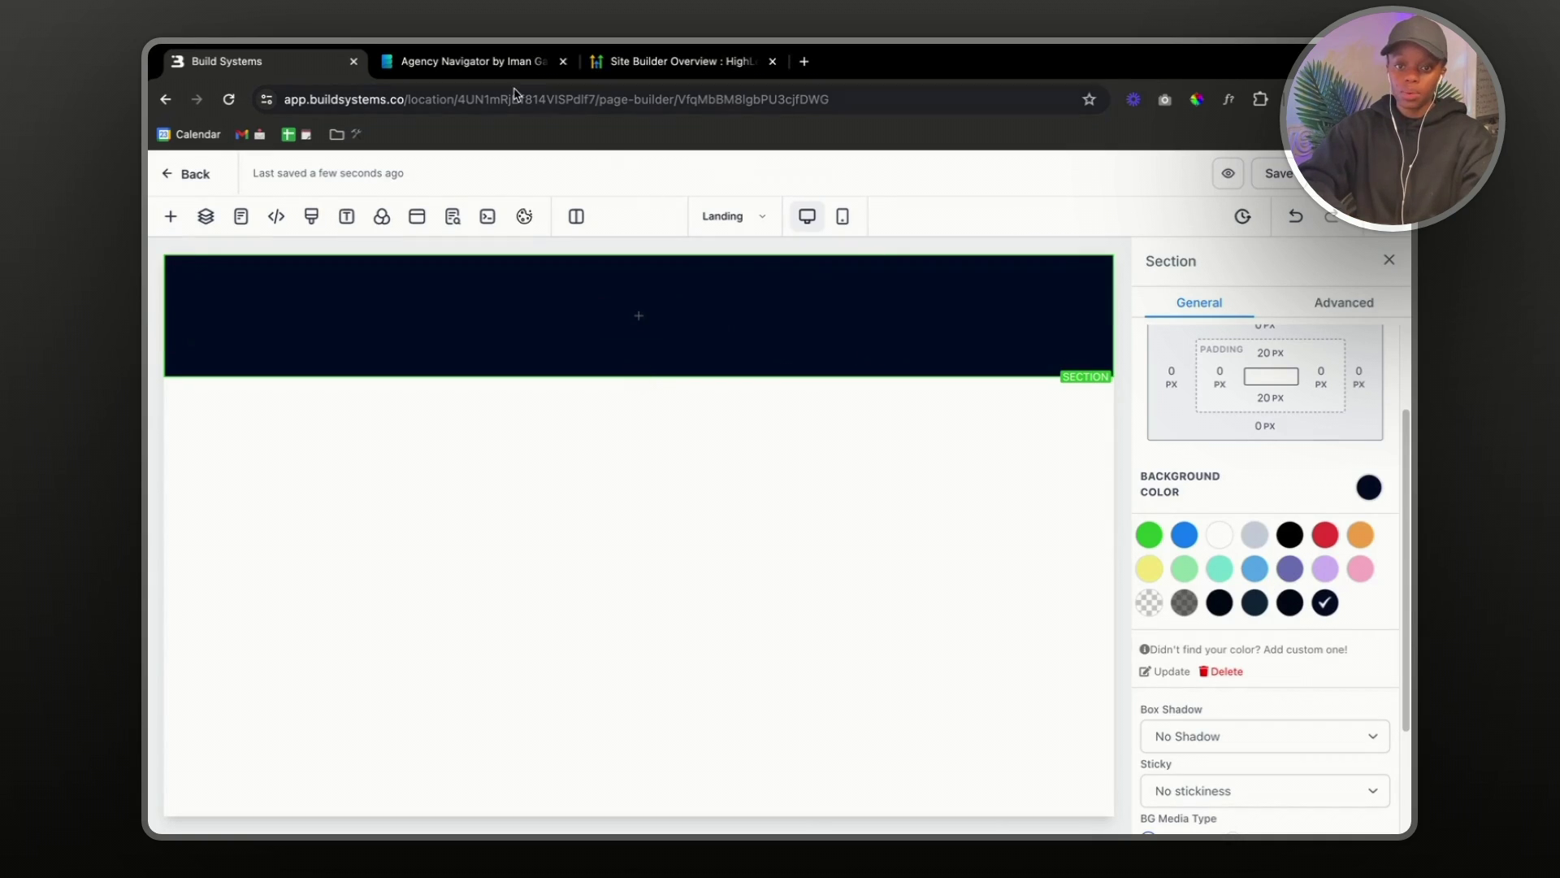
- Compare with the Agency Navigator page and set the blue-green gradient image from the media library as the section's background media
click(515, 62)
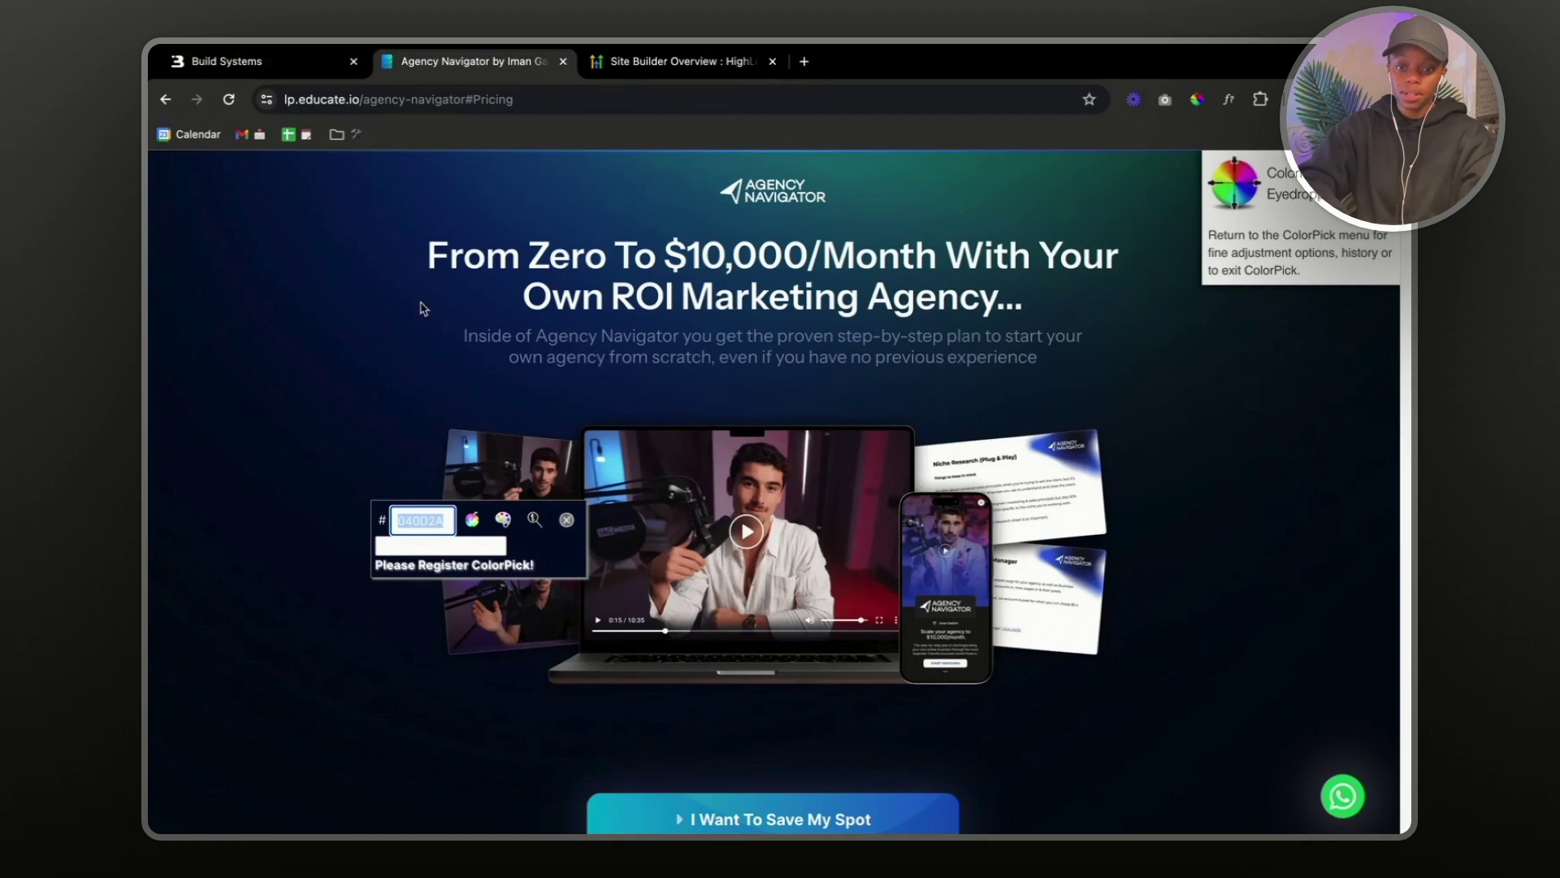
click(317, 65)
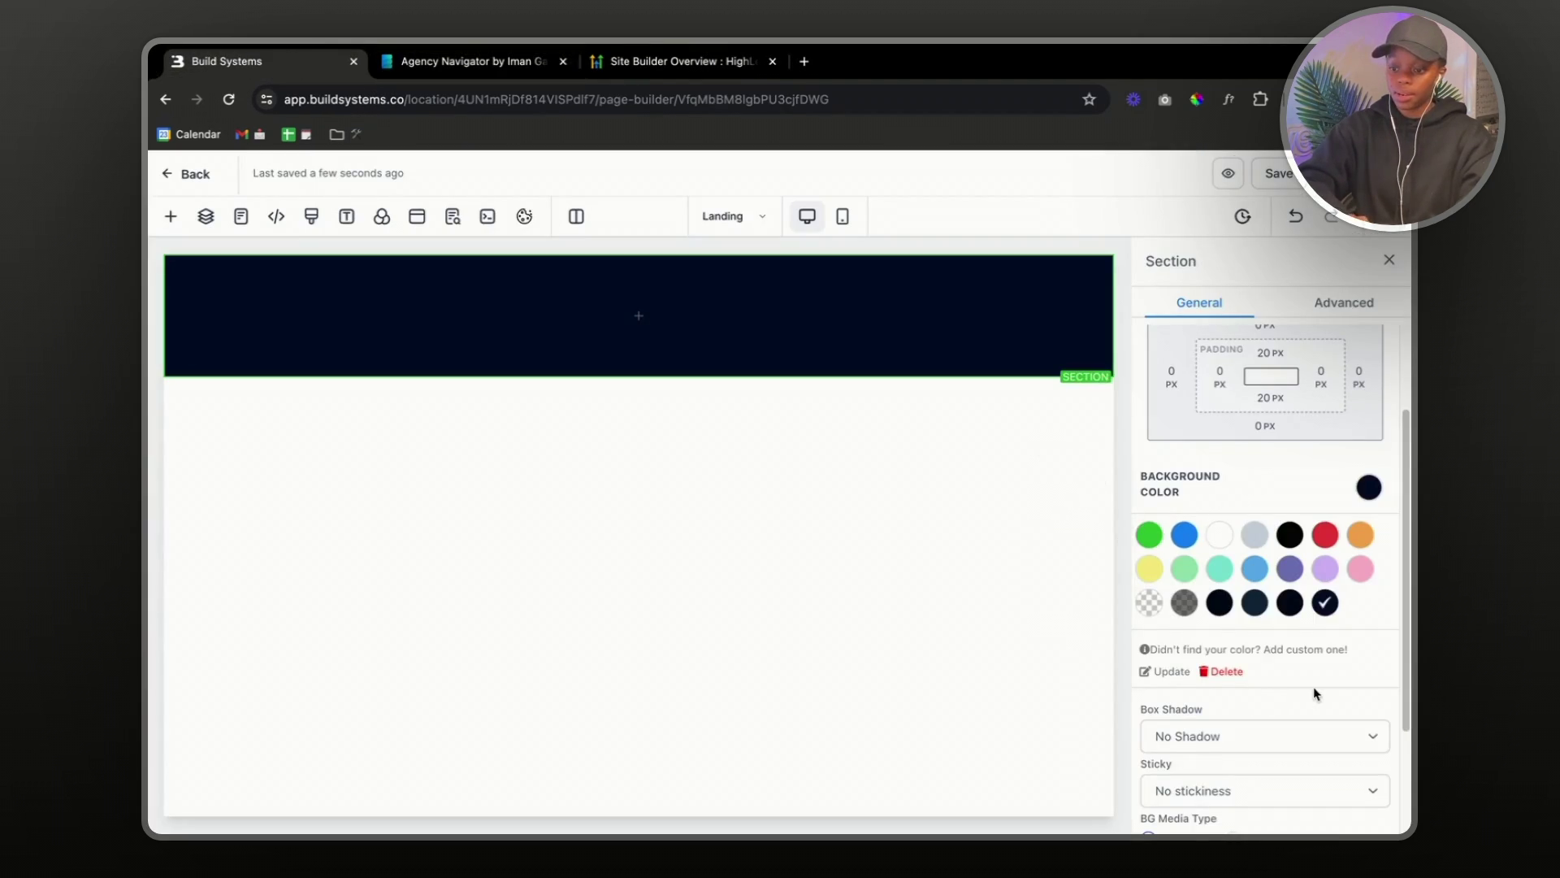
scroll(1315, 691, down, 2)
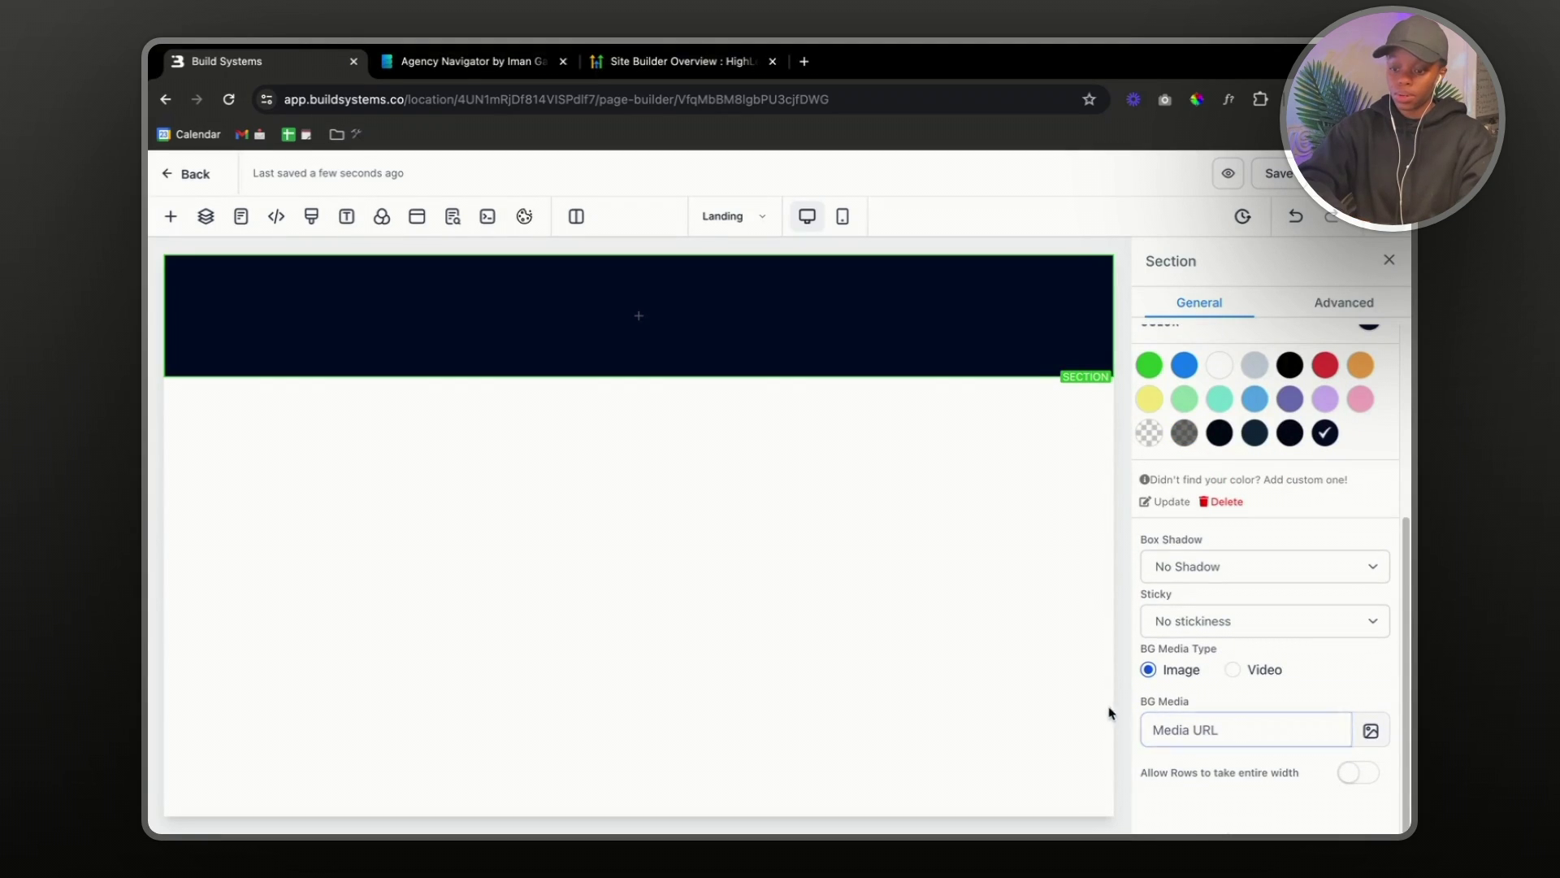
click(1368, 730)
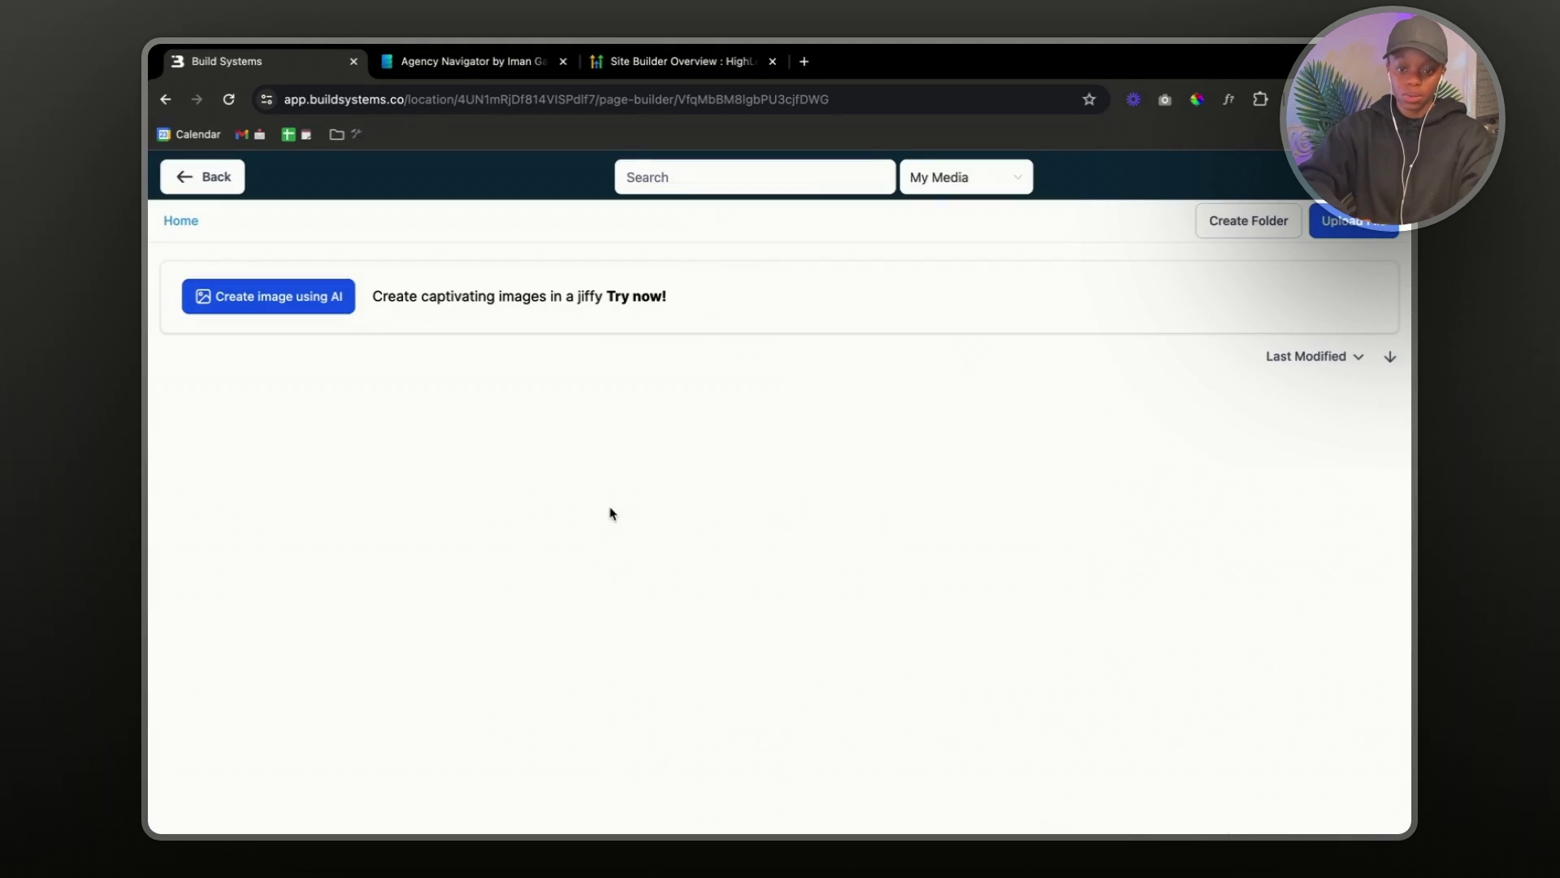
click(492, 530)
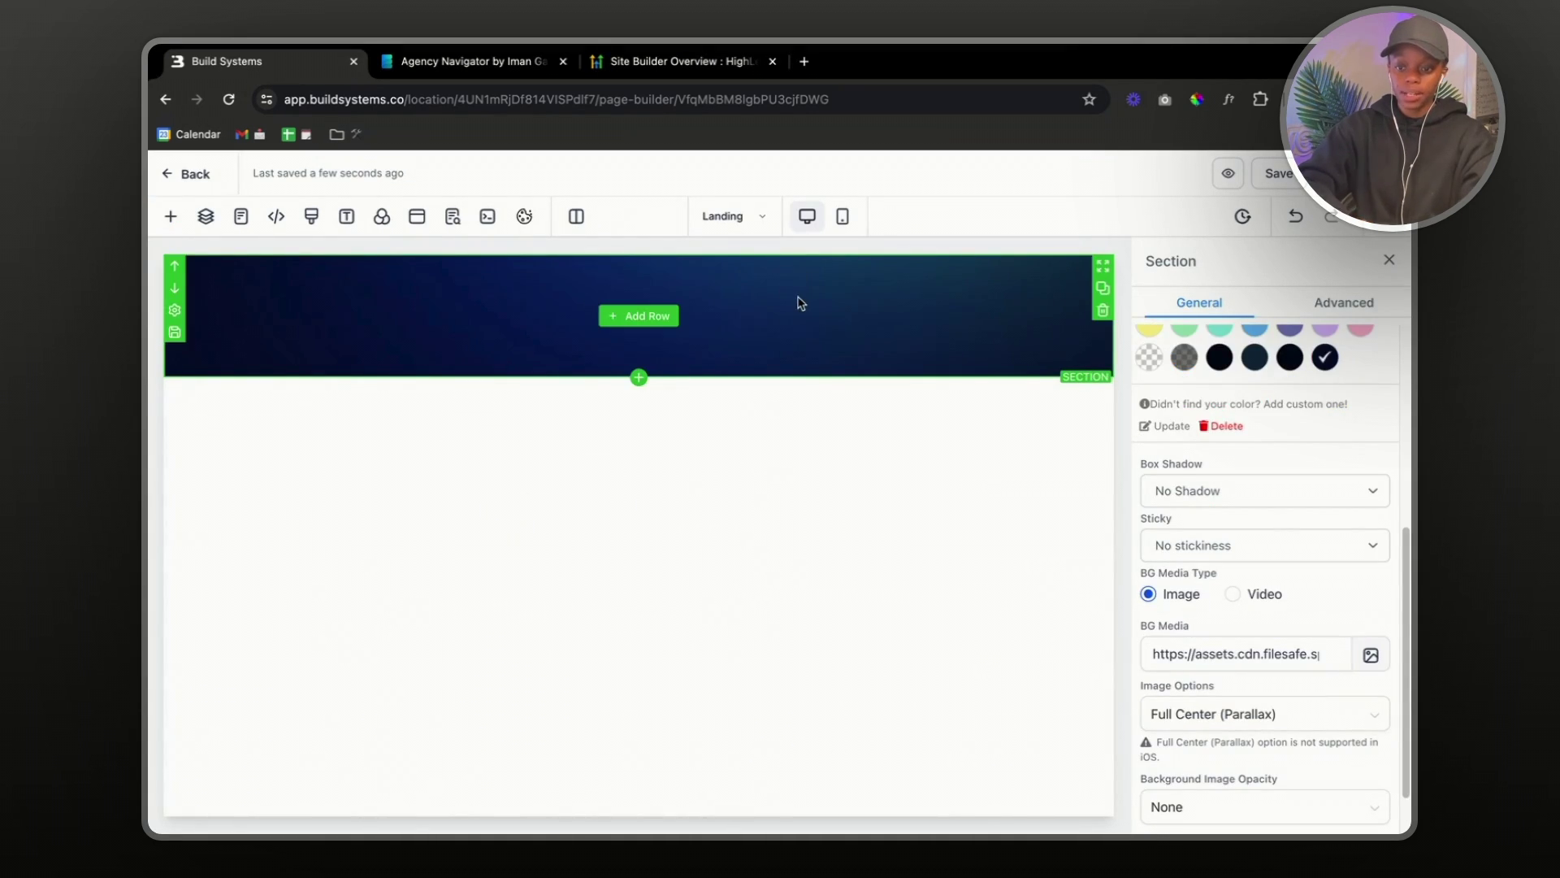
- Set the image option of the section's background to Full Center
click(1184, 718)
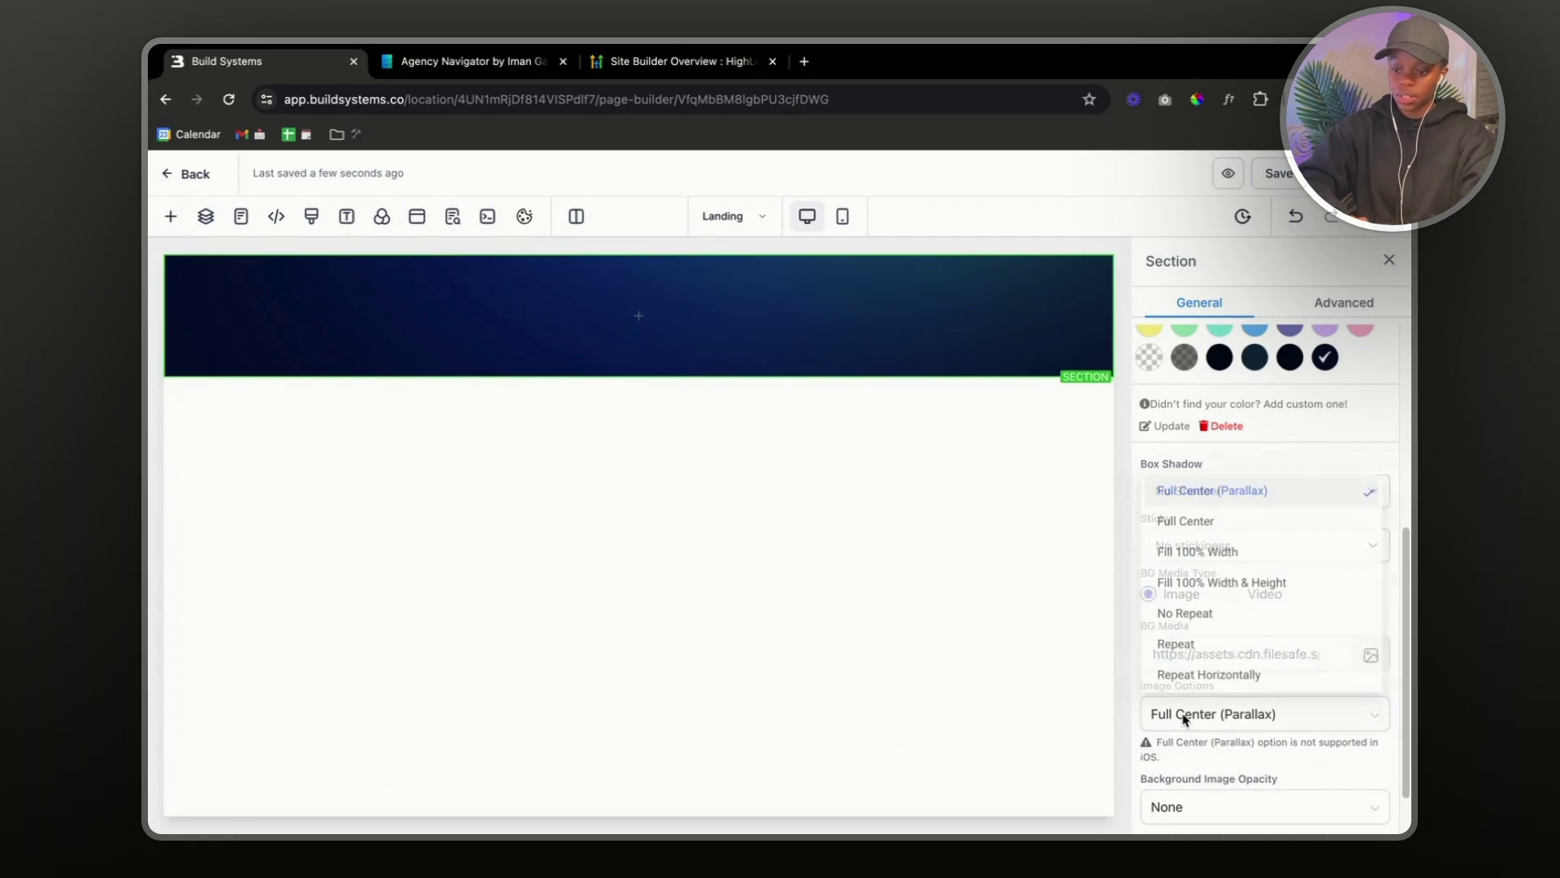
click(1188, 524)
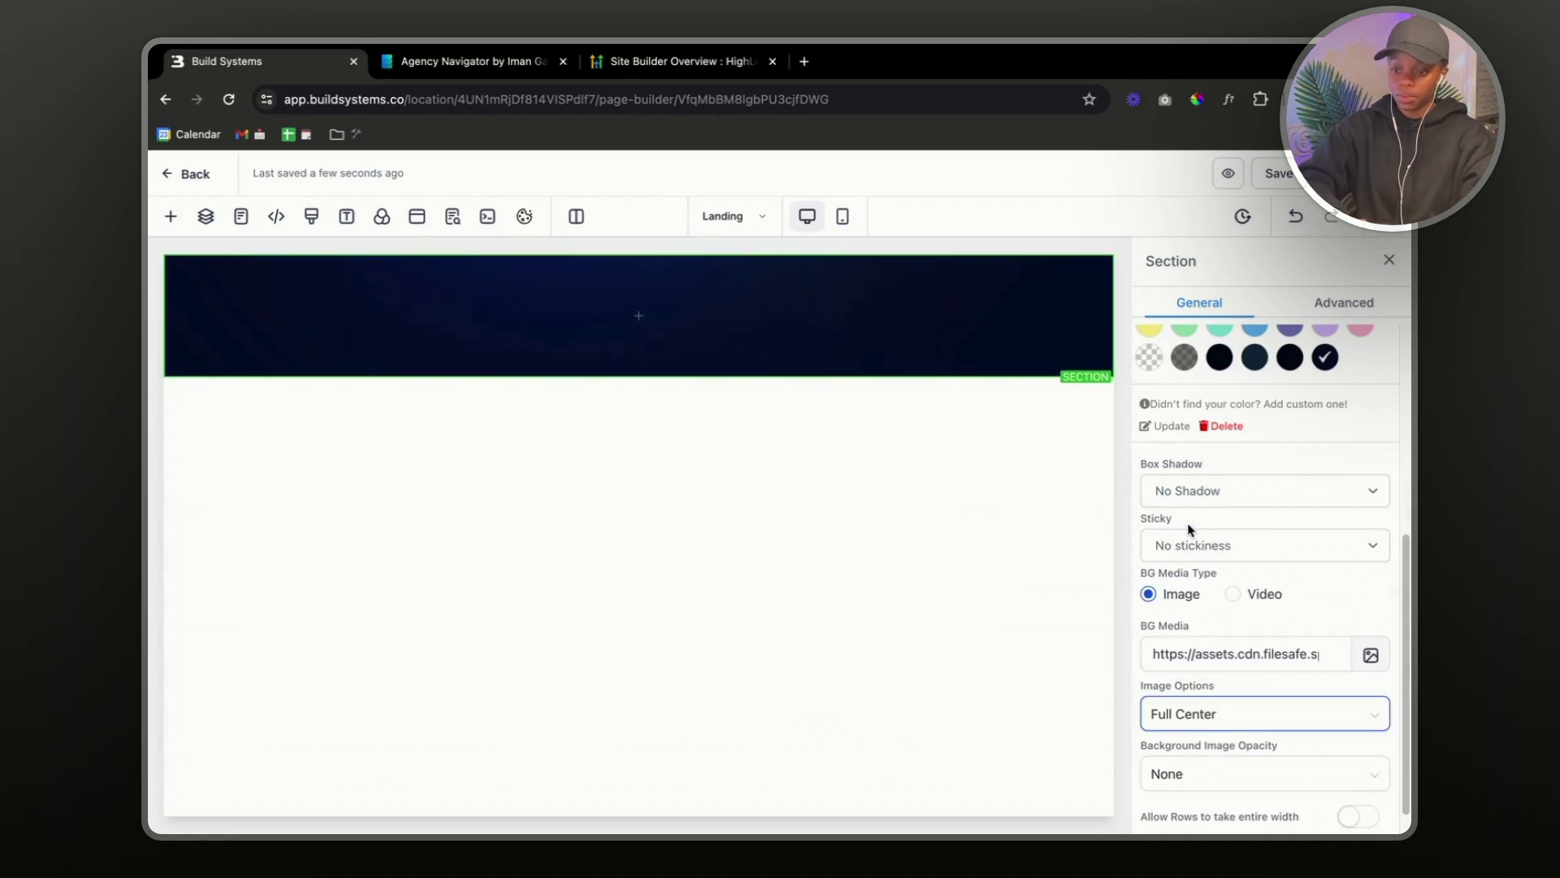
click(1195, 715)
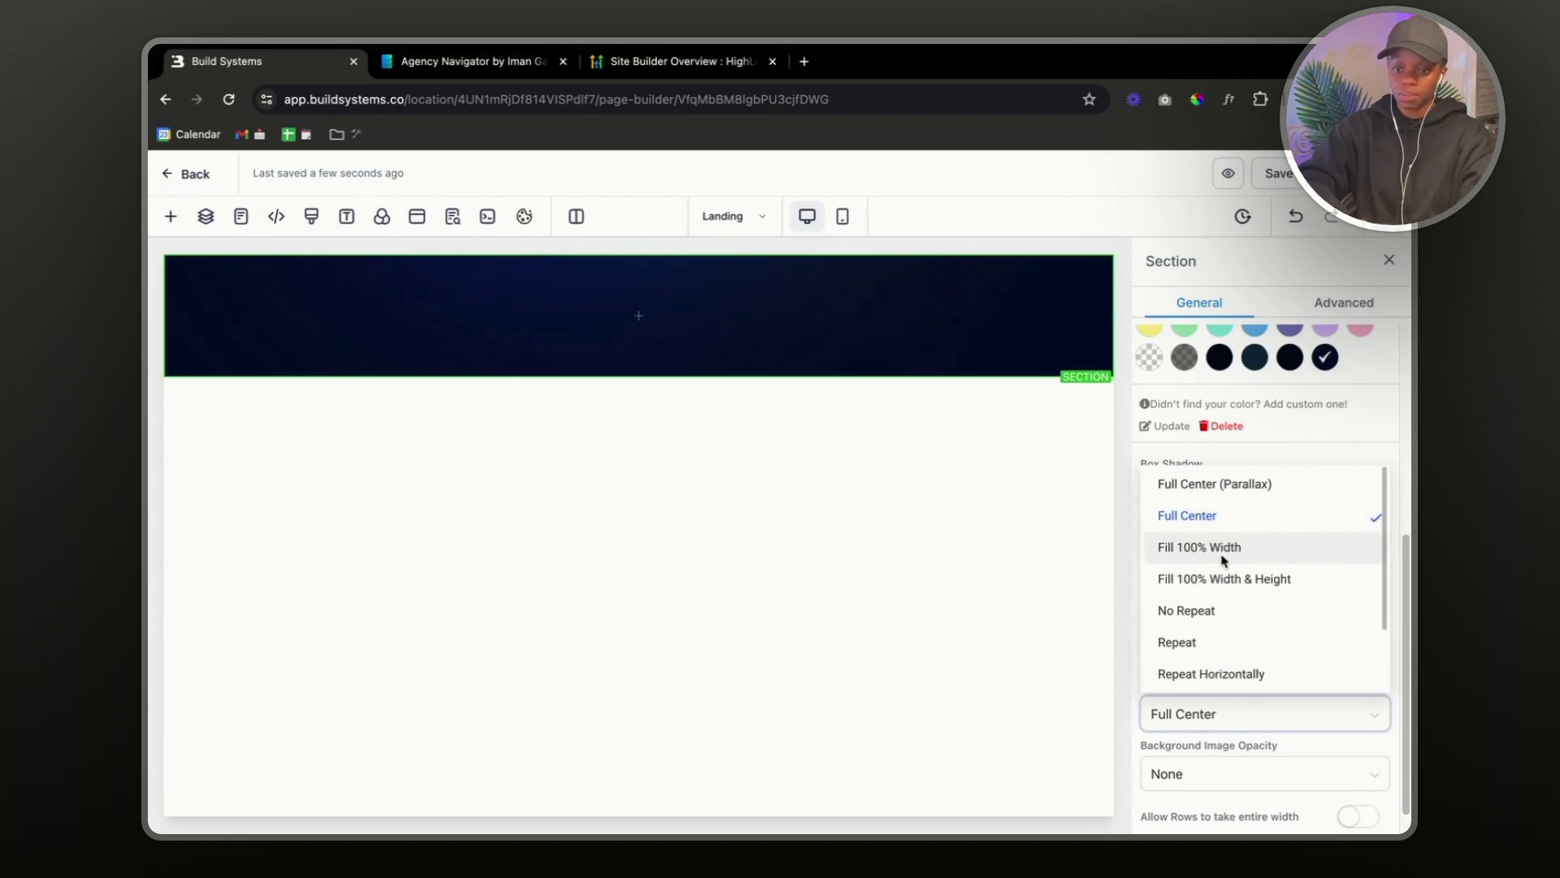
click(799, 344)
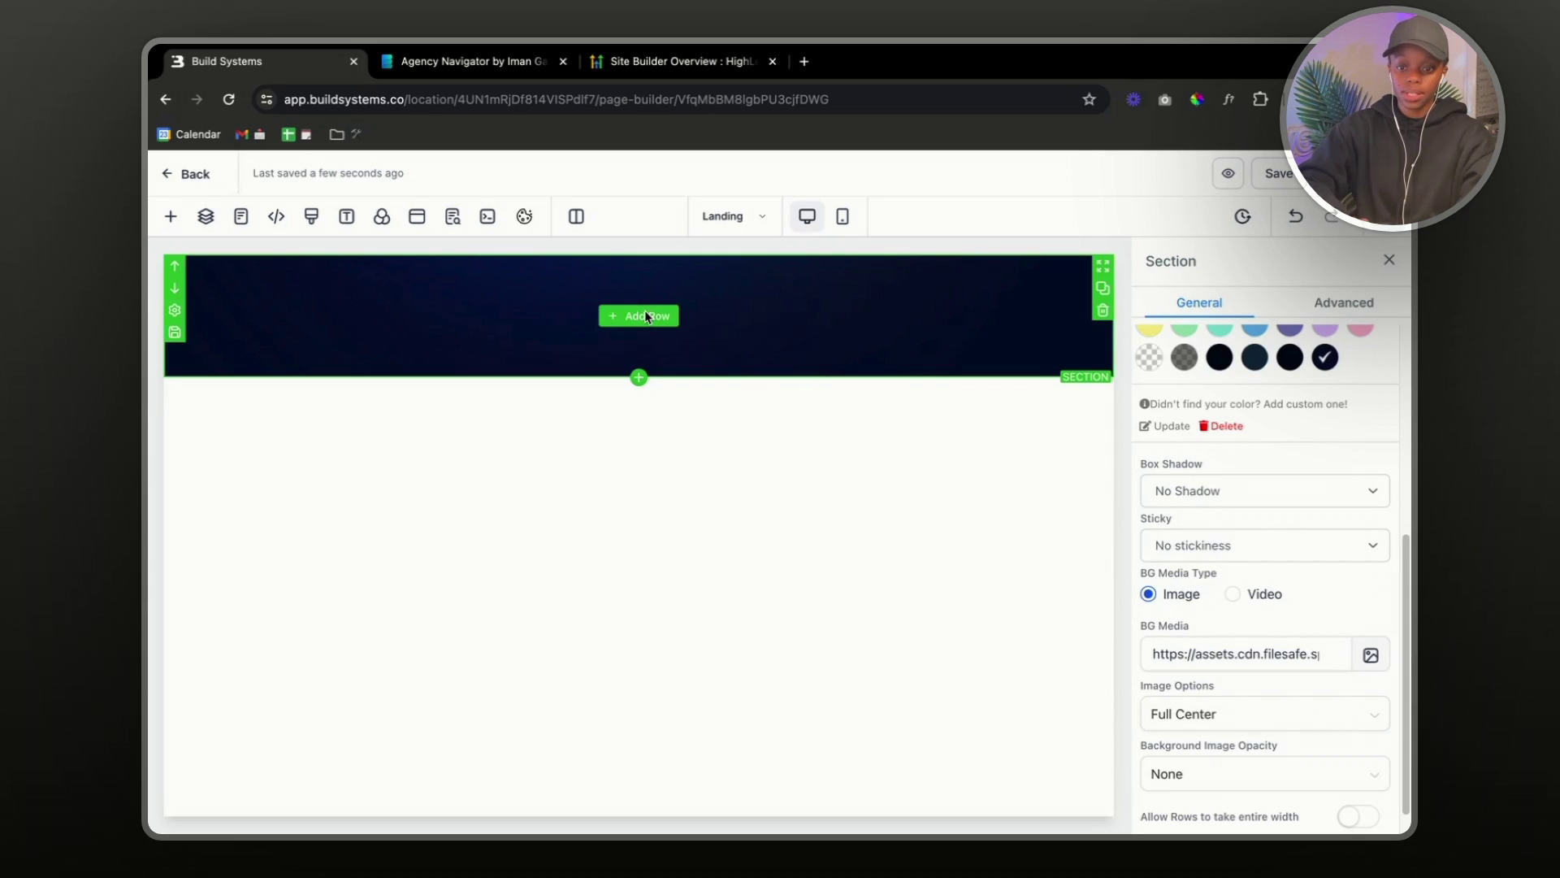
- Add a 1 Column row to the dark section and place an Image element in its column
click(528, 64)
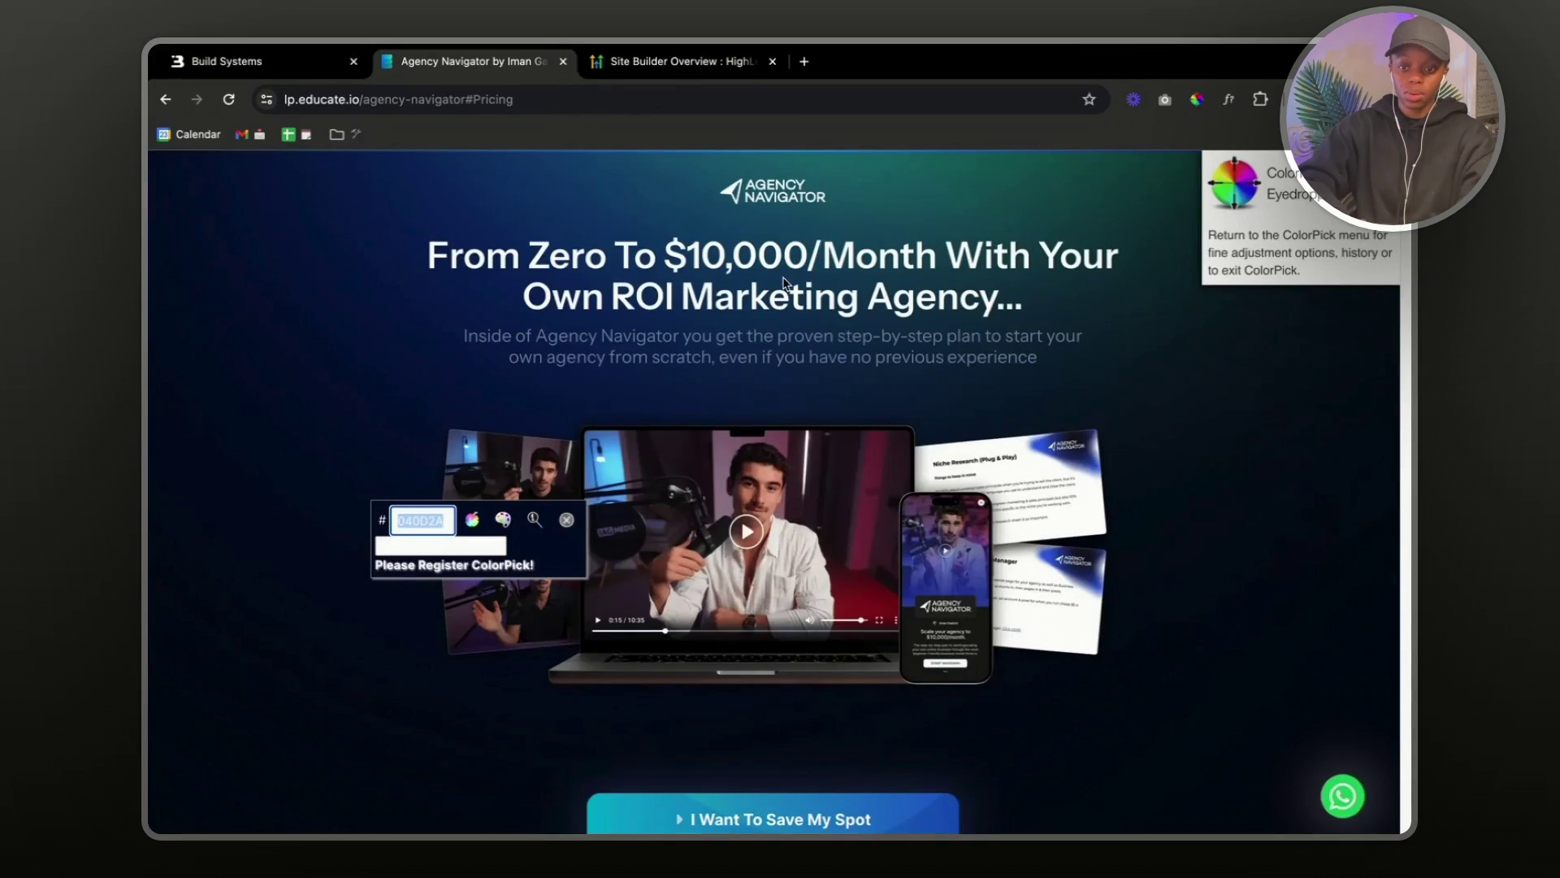
click(280, 64)
click(171, 216)
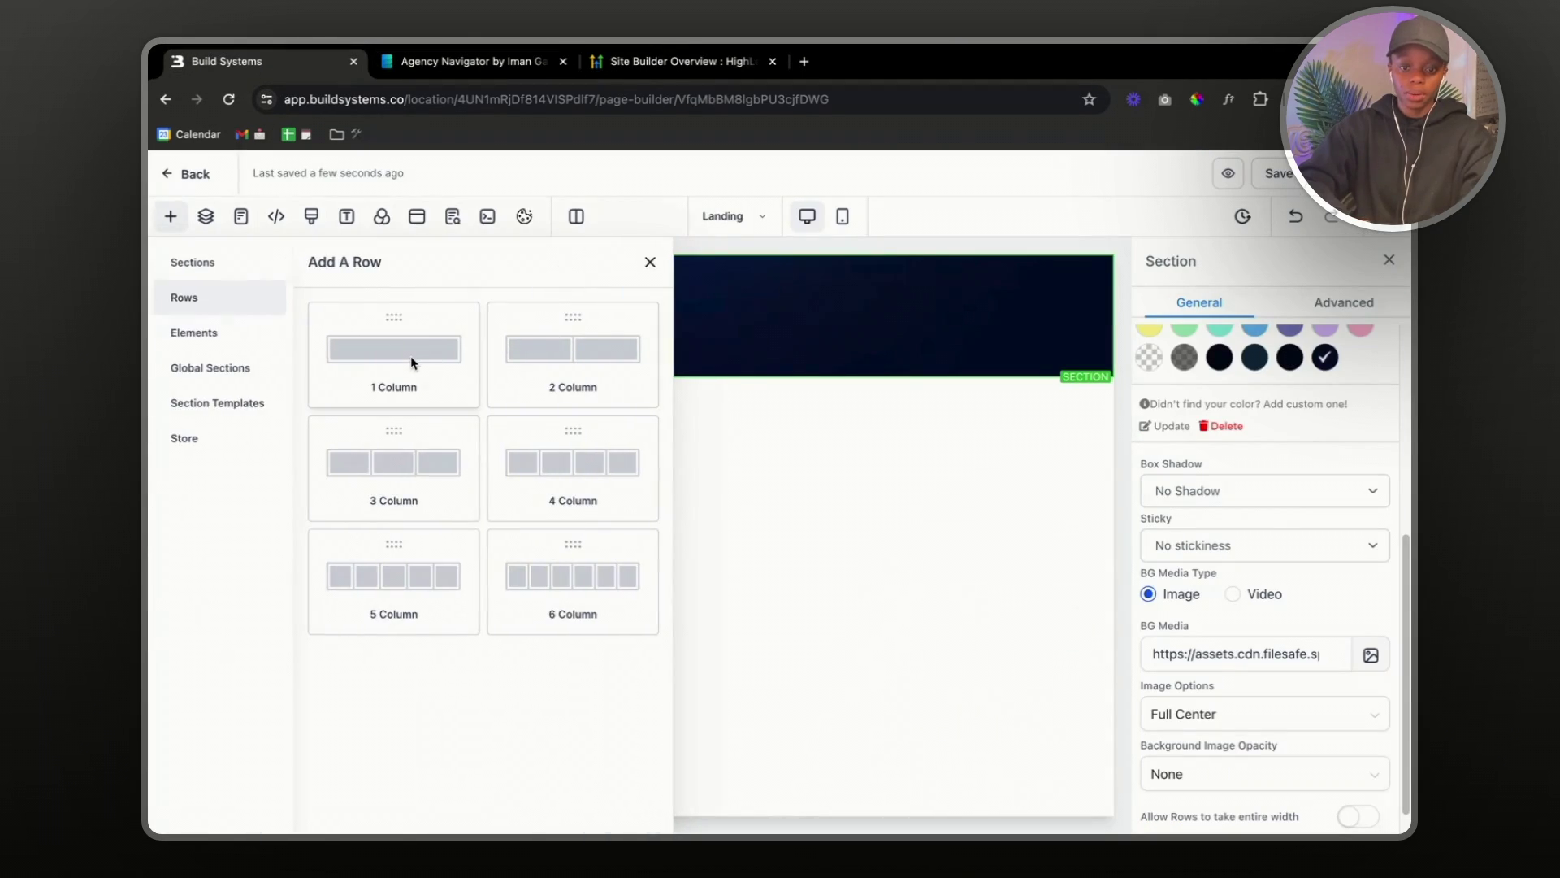
click(412, 362)
click(627, 339)
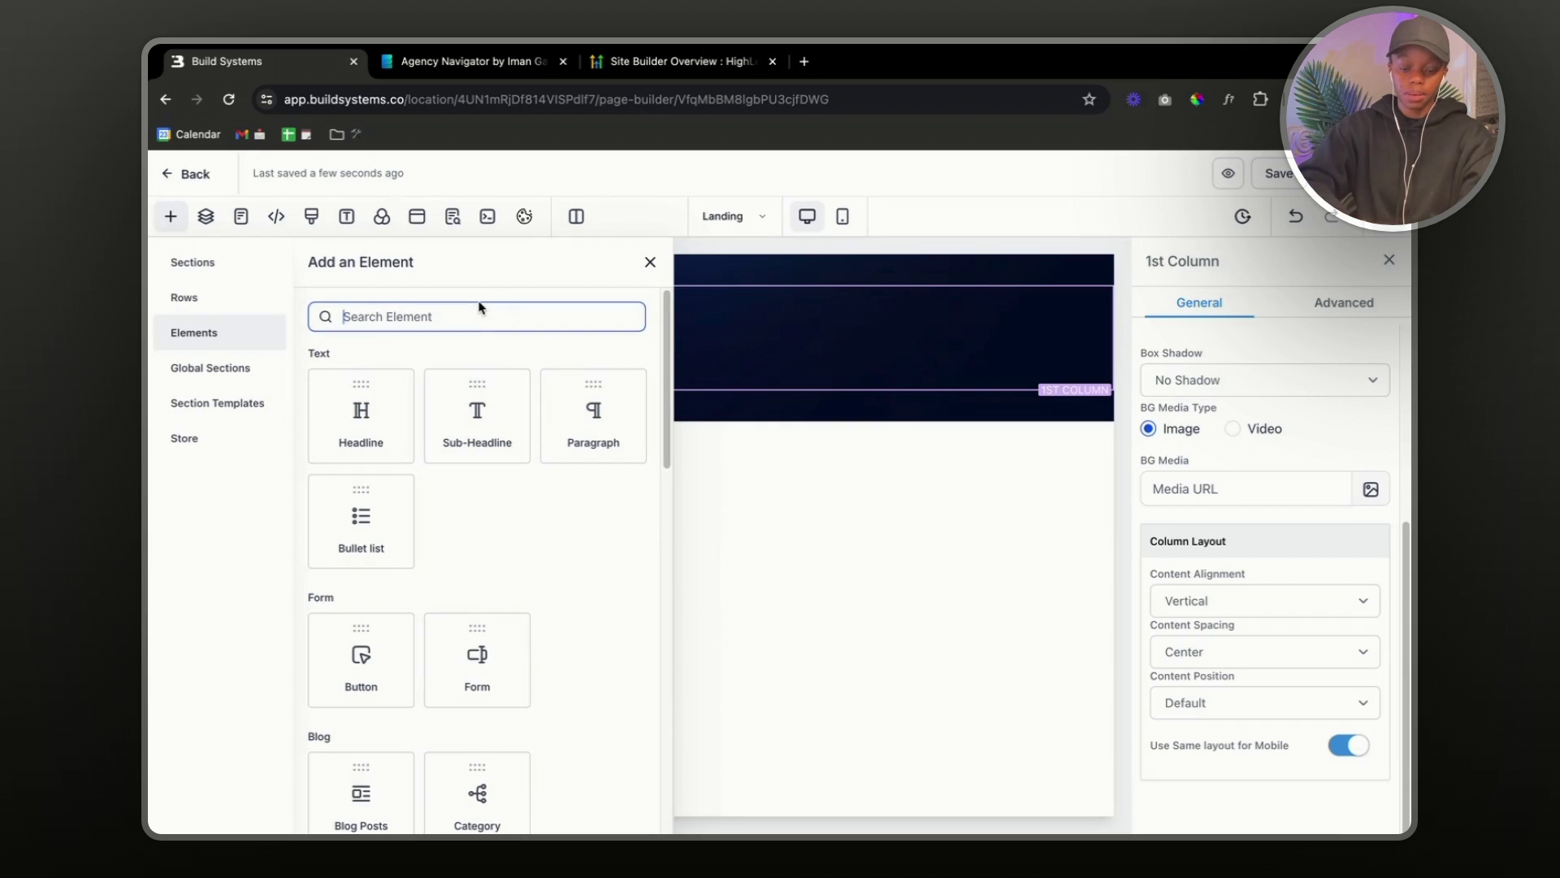
text(ima)
click(493, 427)
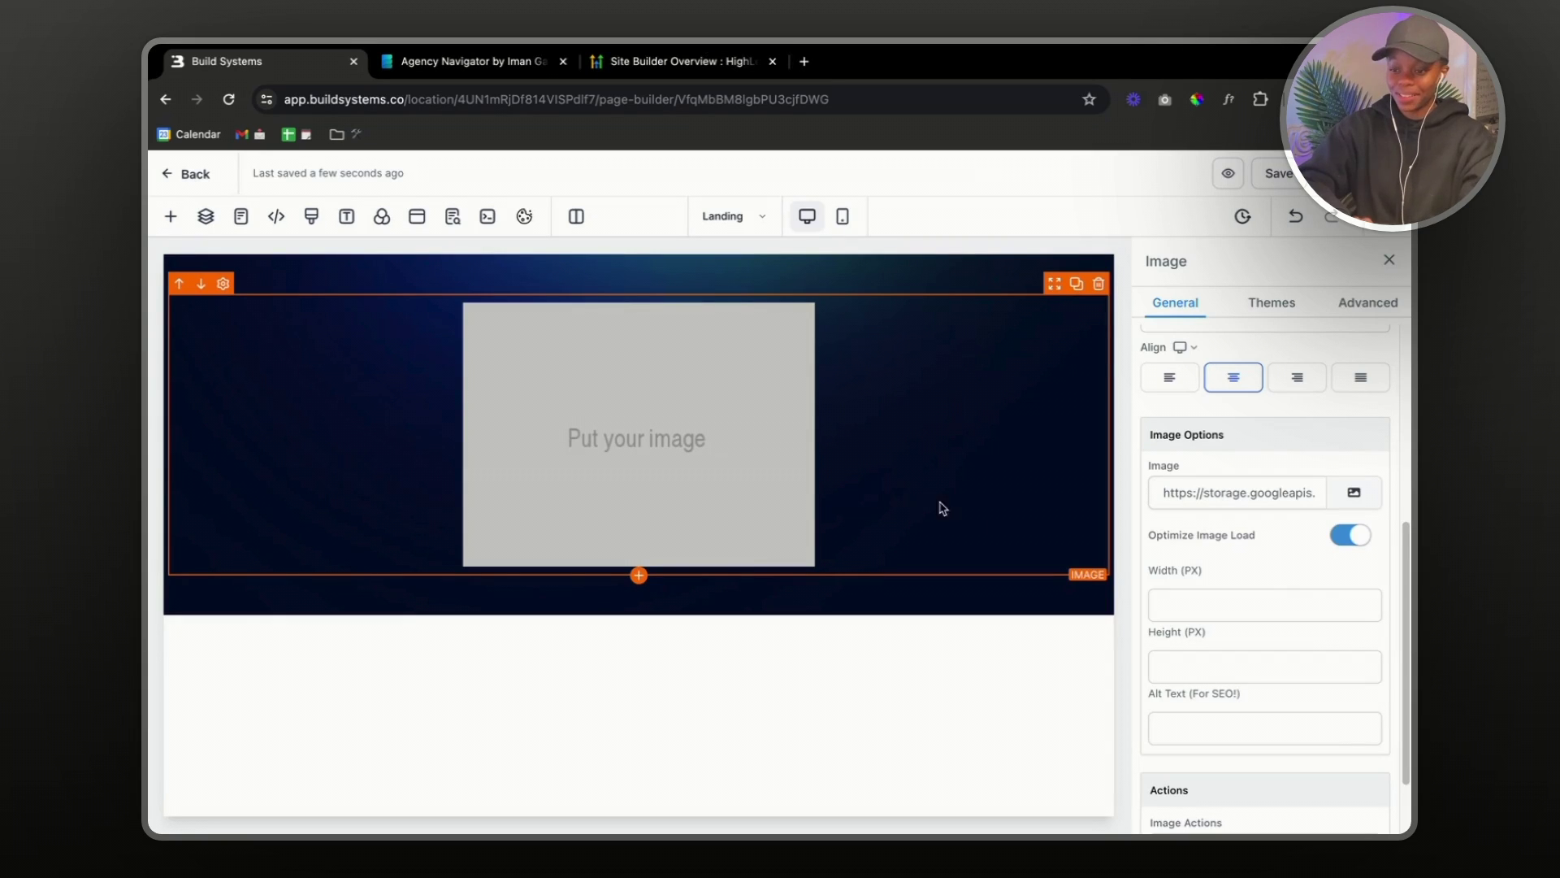
- Replace the placeholder image with the white Agency Navigator logo from the media library
click(1350, 492)
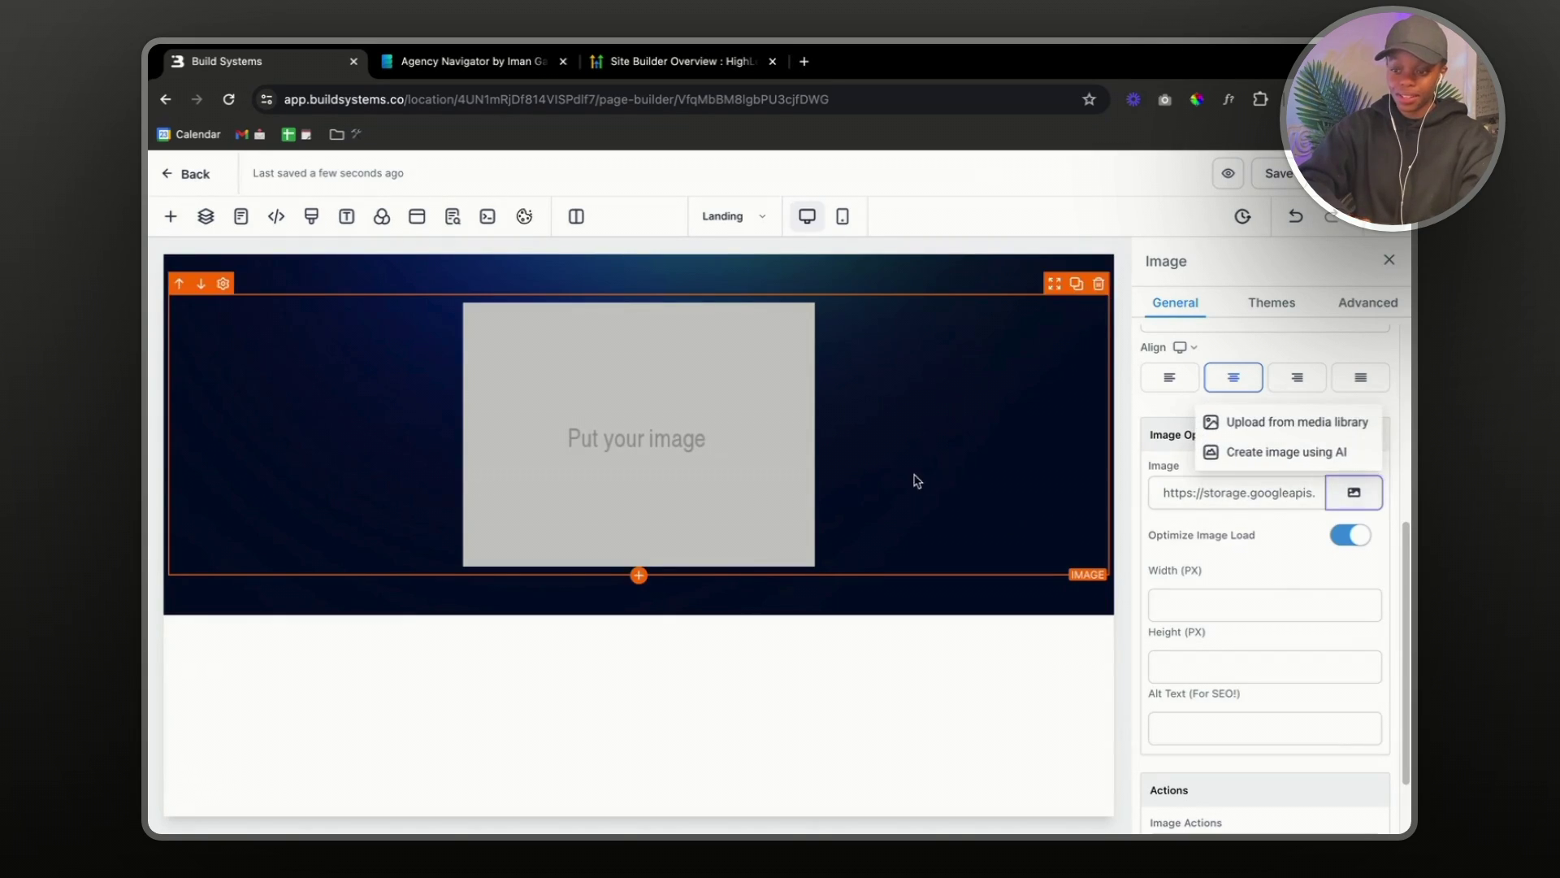
click(1229, 425)
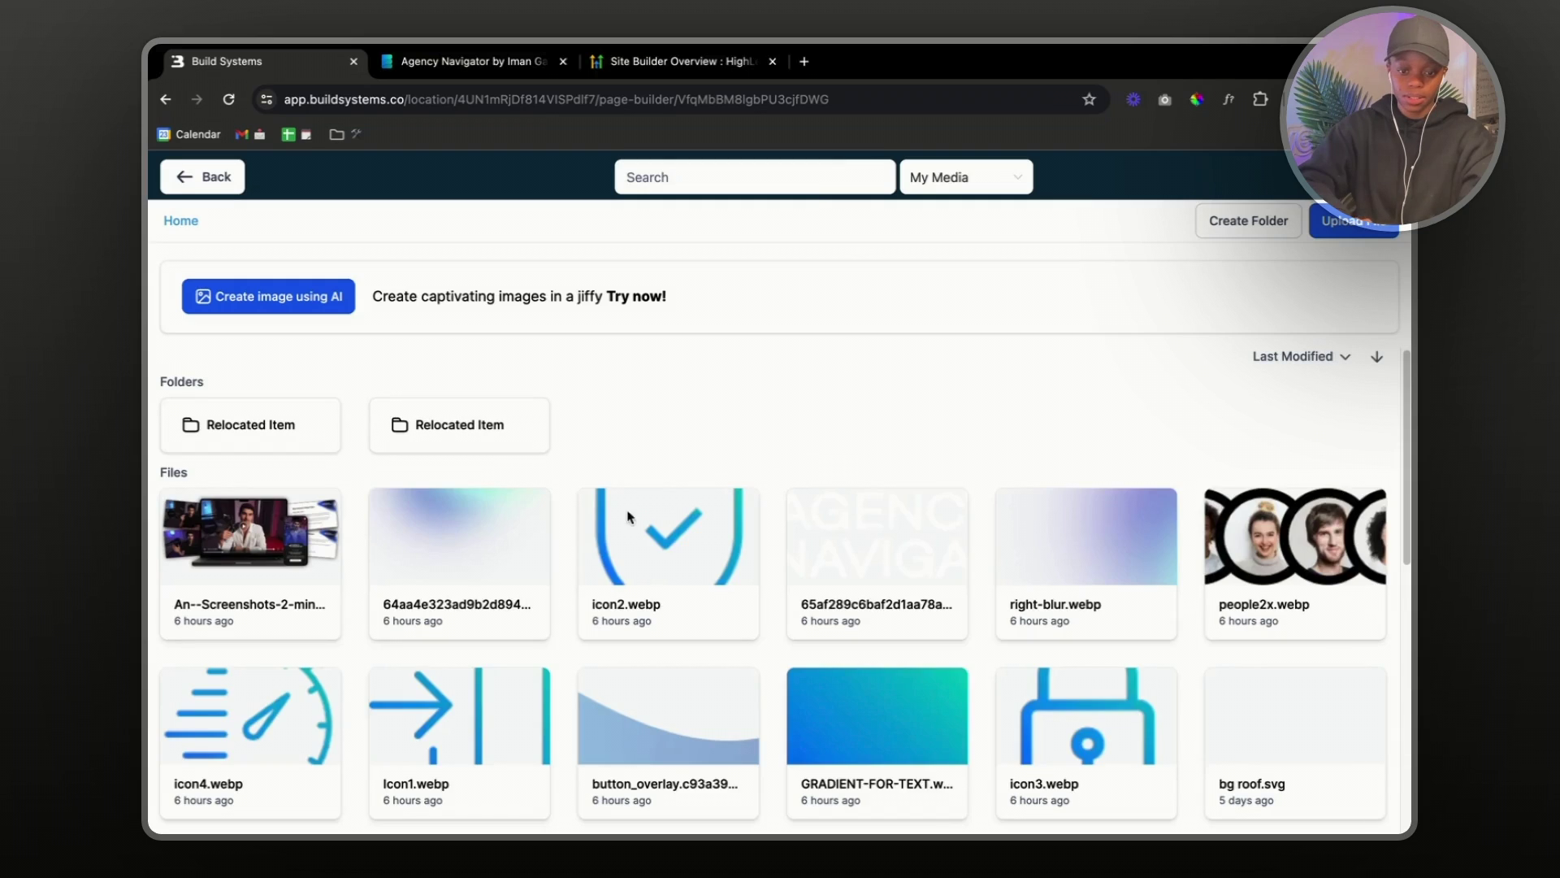
click(836, 538)
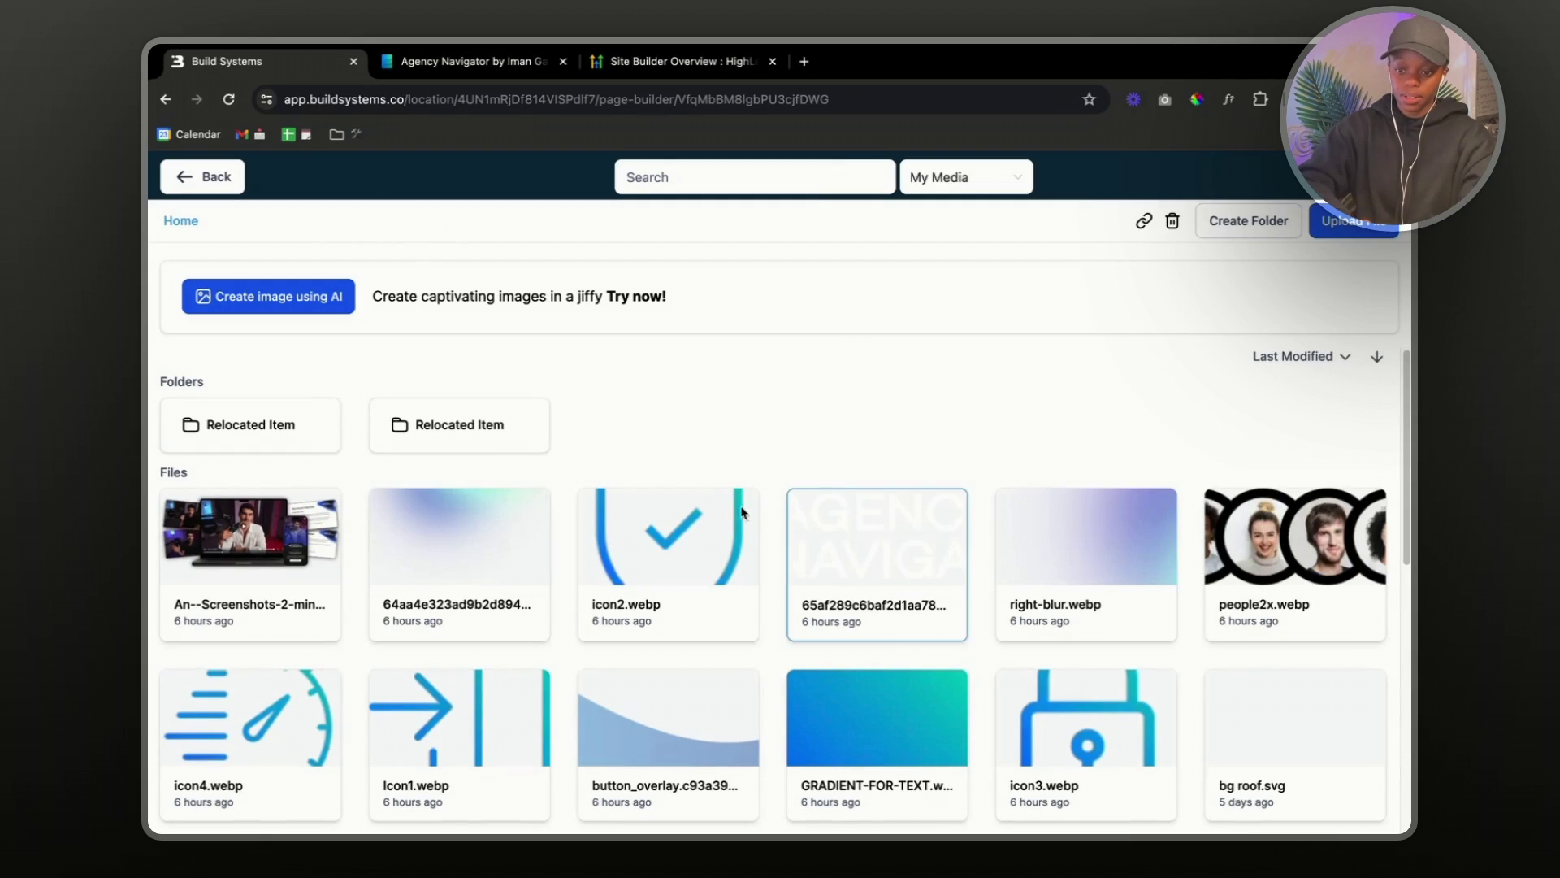
double_click(897, 539)
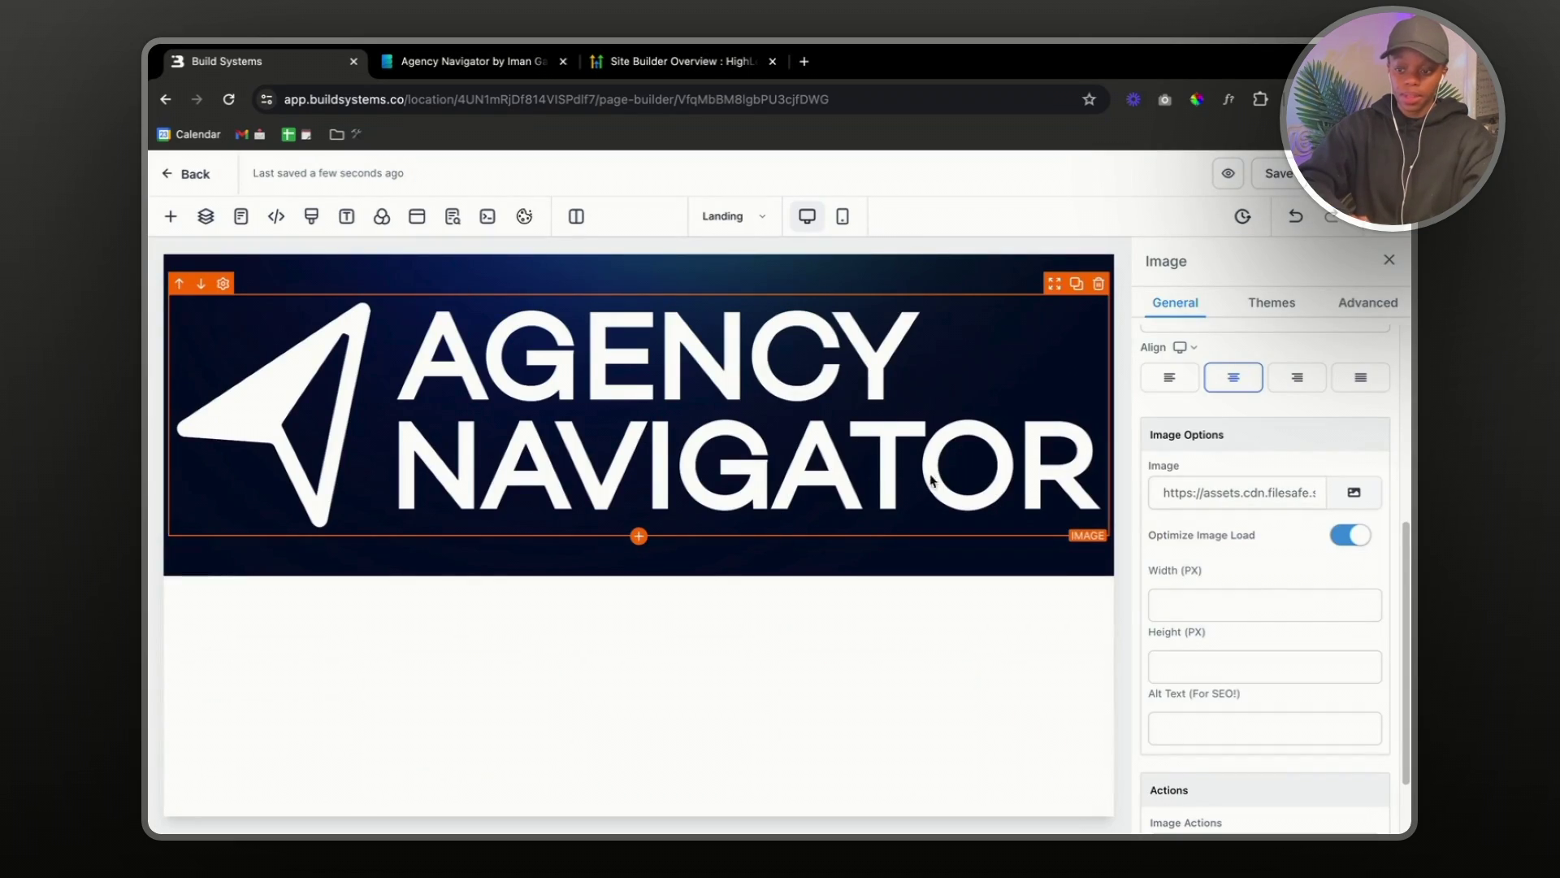
- Set the logo's width to 100 px after trying 200 px and comparing it with the Agency Navigator page
click(1193, 605)
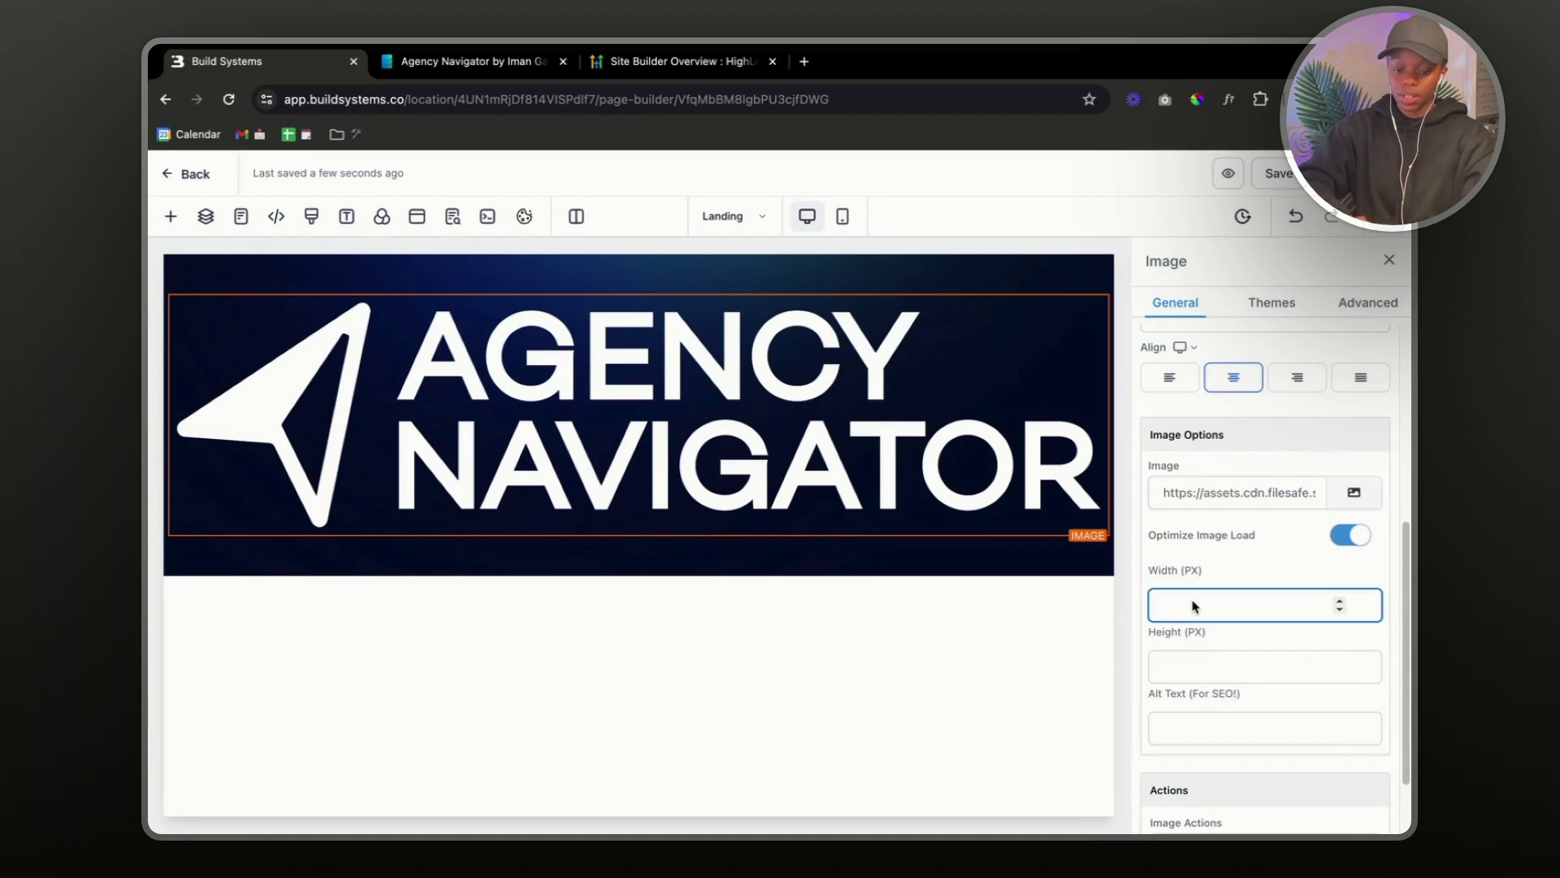
text(200)
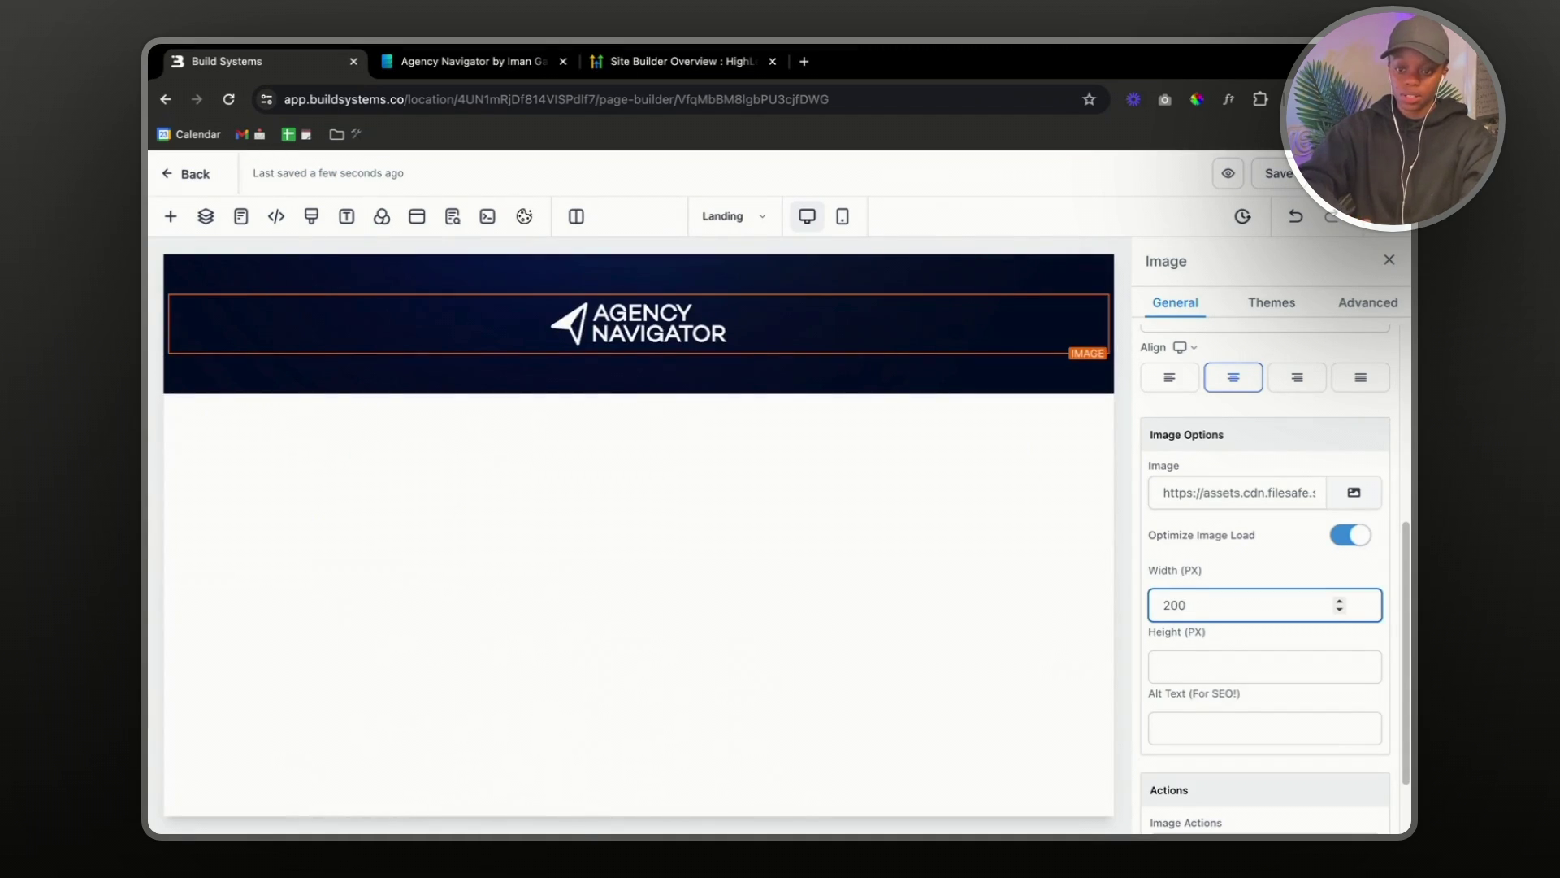
click(474, 63)
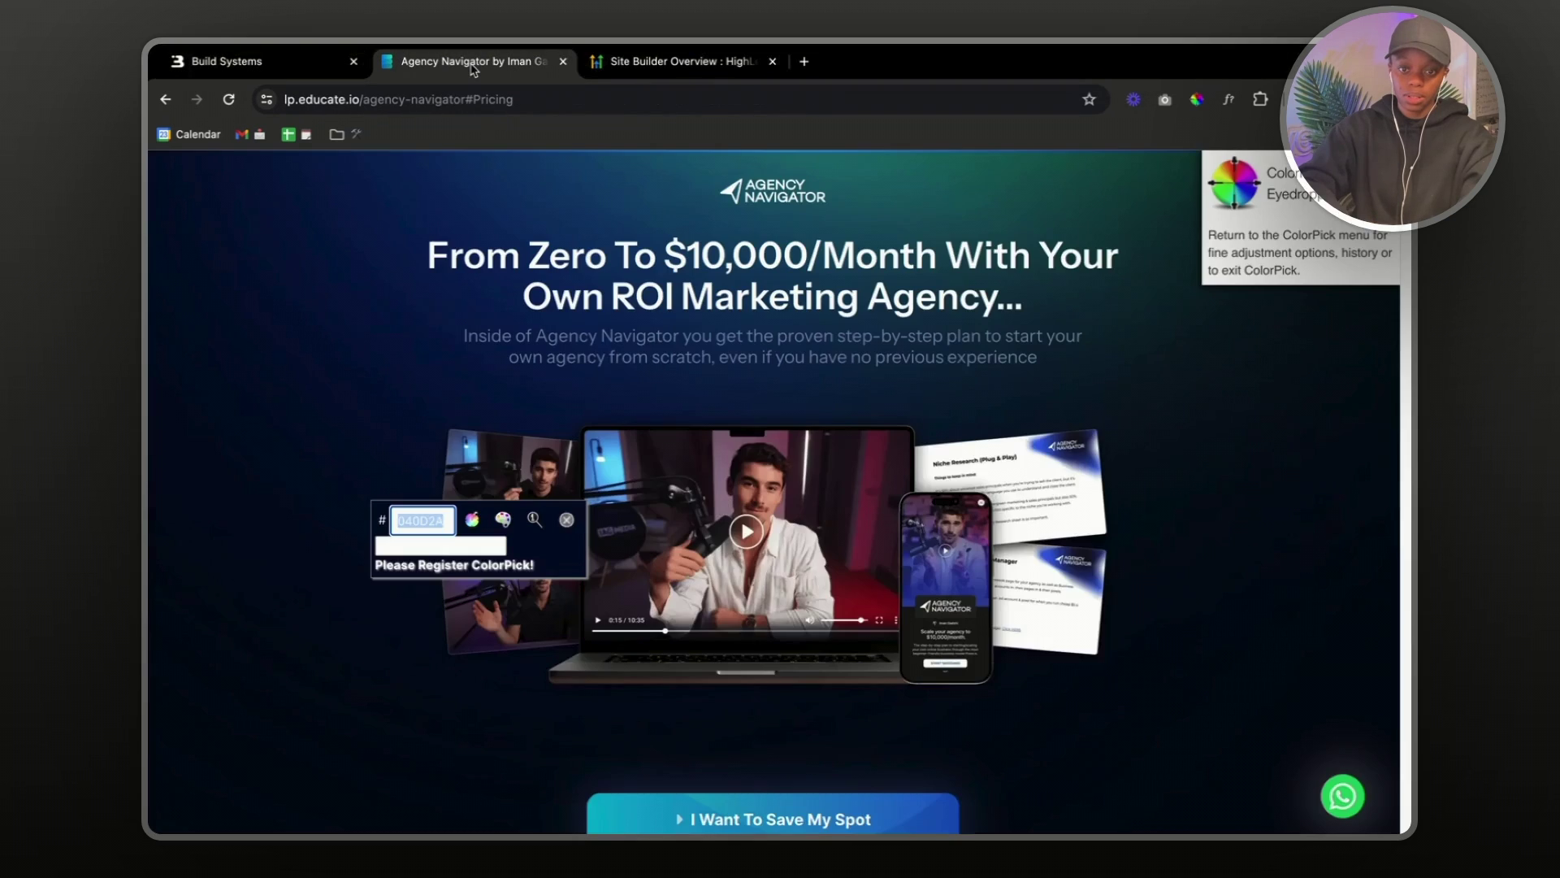
click(318, 72)
double_click(1186, 607)
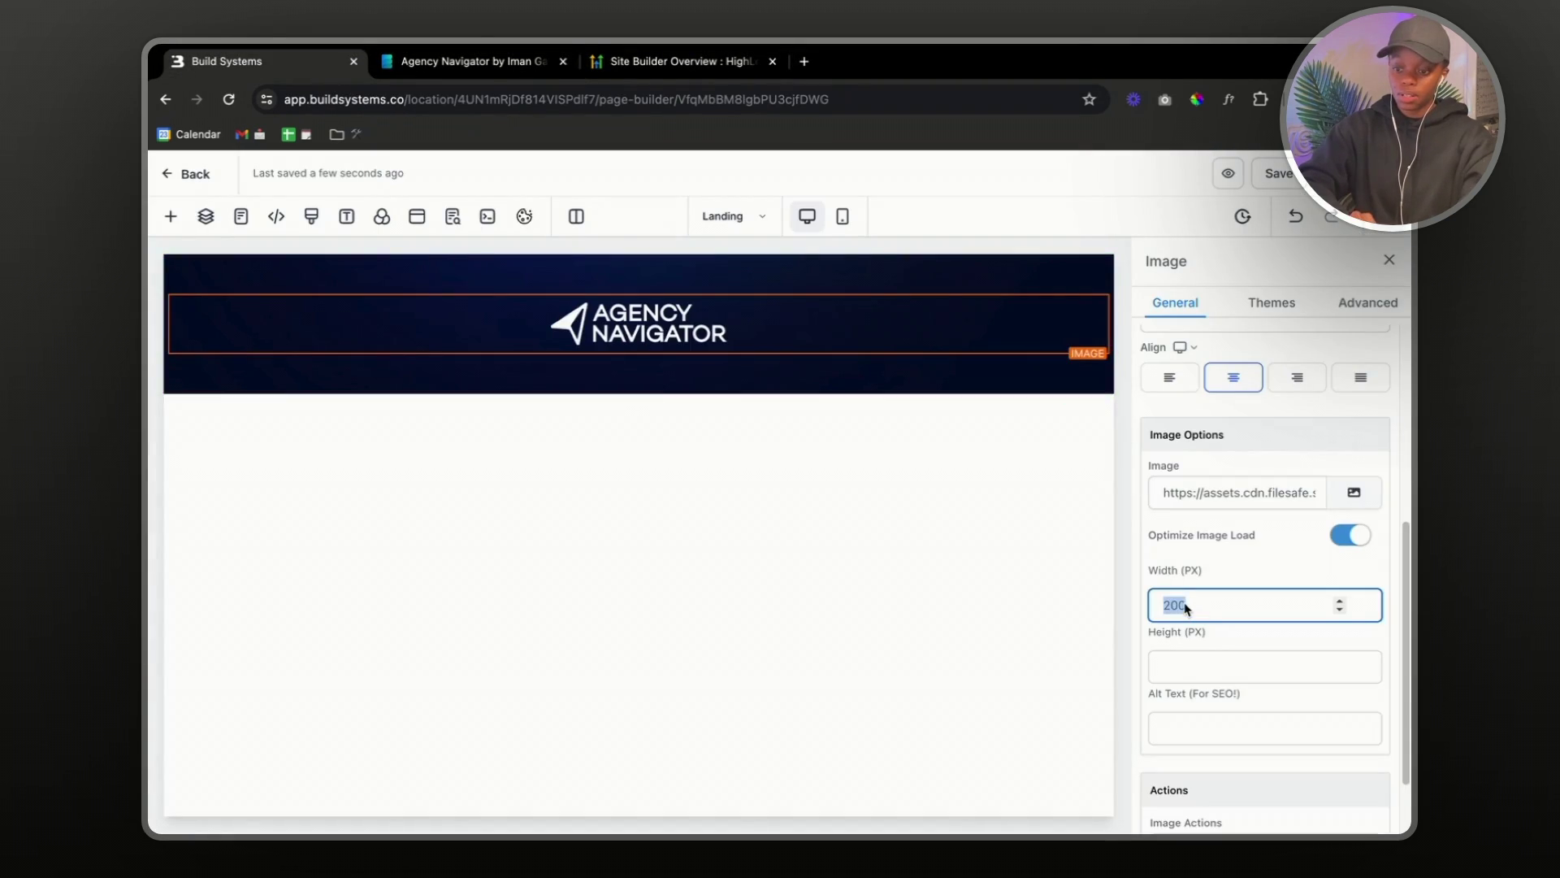
text(100)
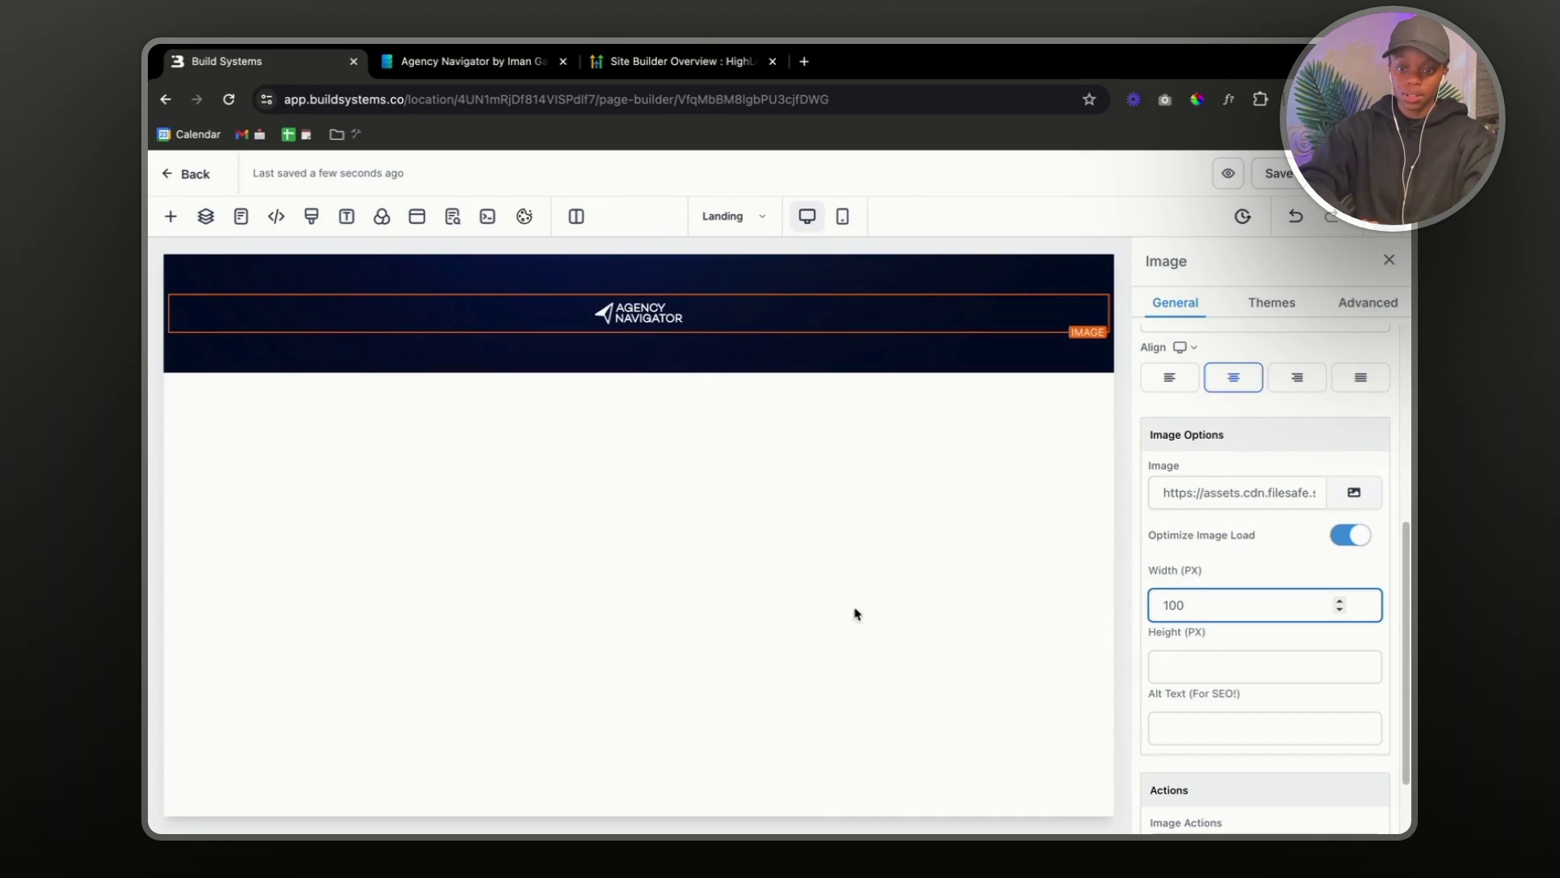
- Add another 1 Column row below the logo row and place a Headline element in it
click(637, 329)
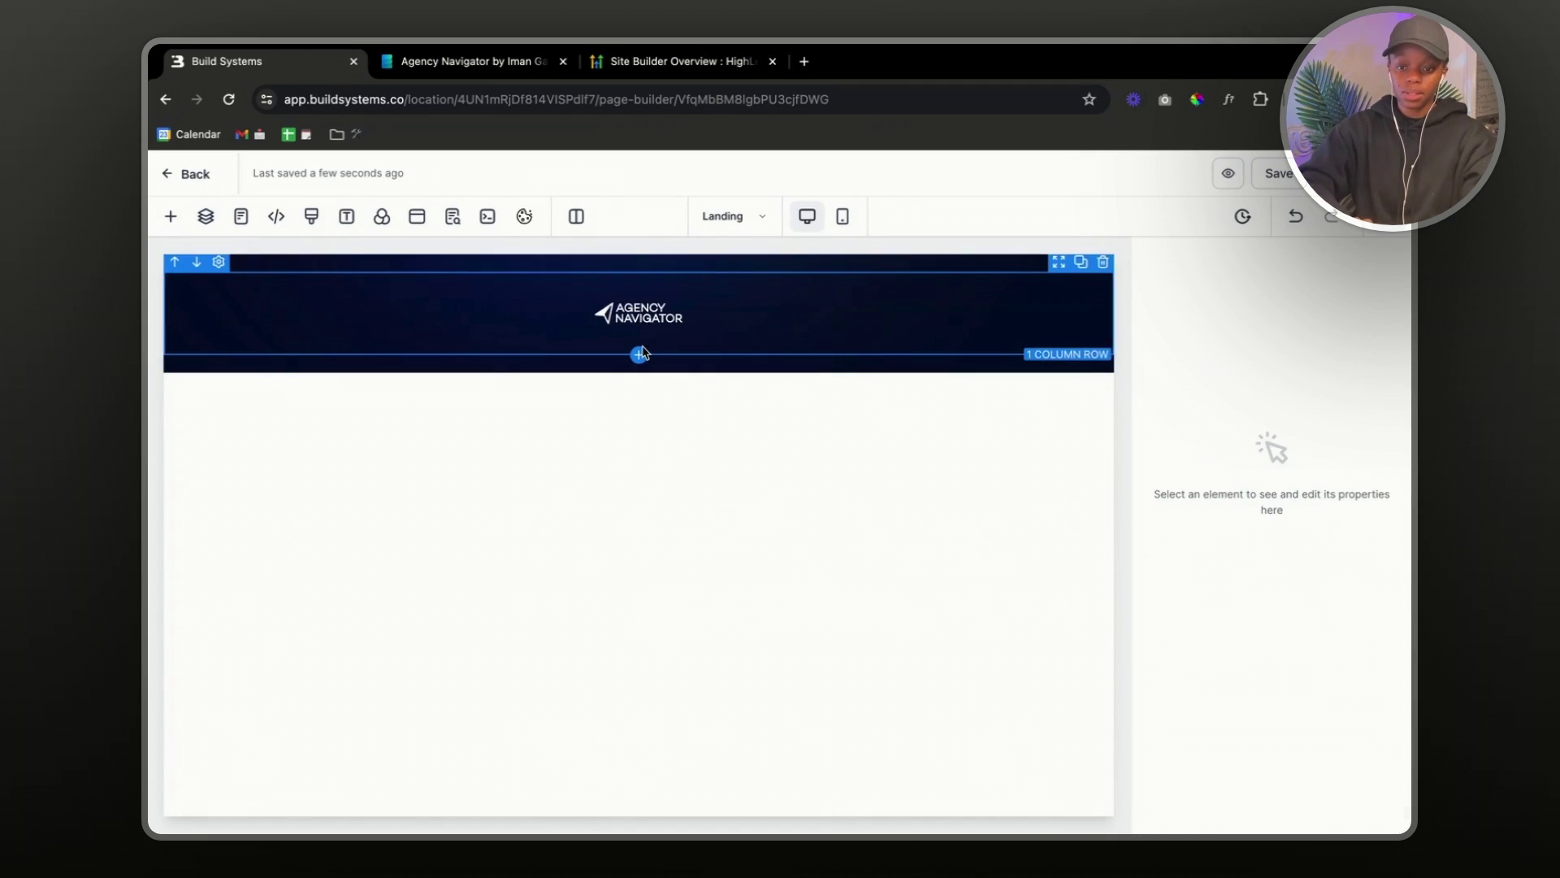
click(638, 355)
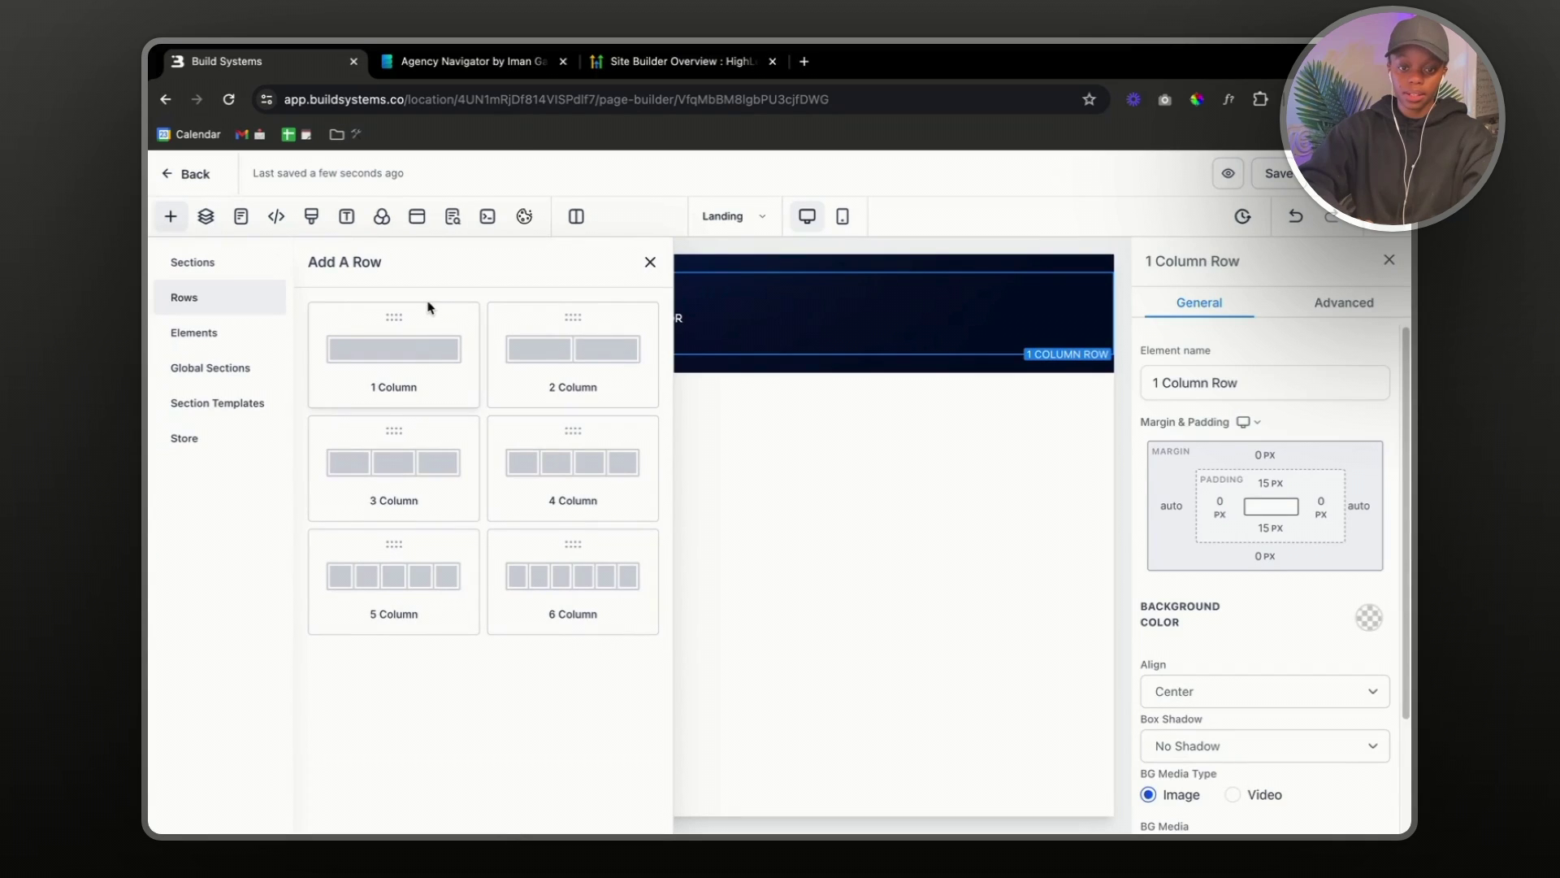
click(414, 341)
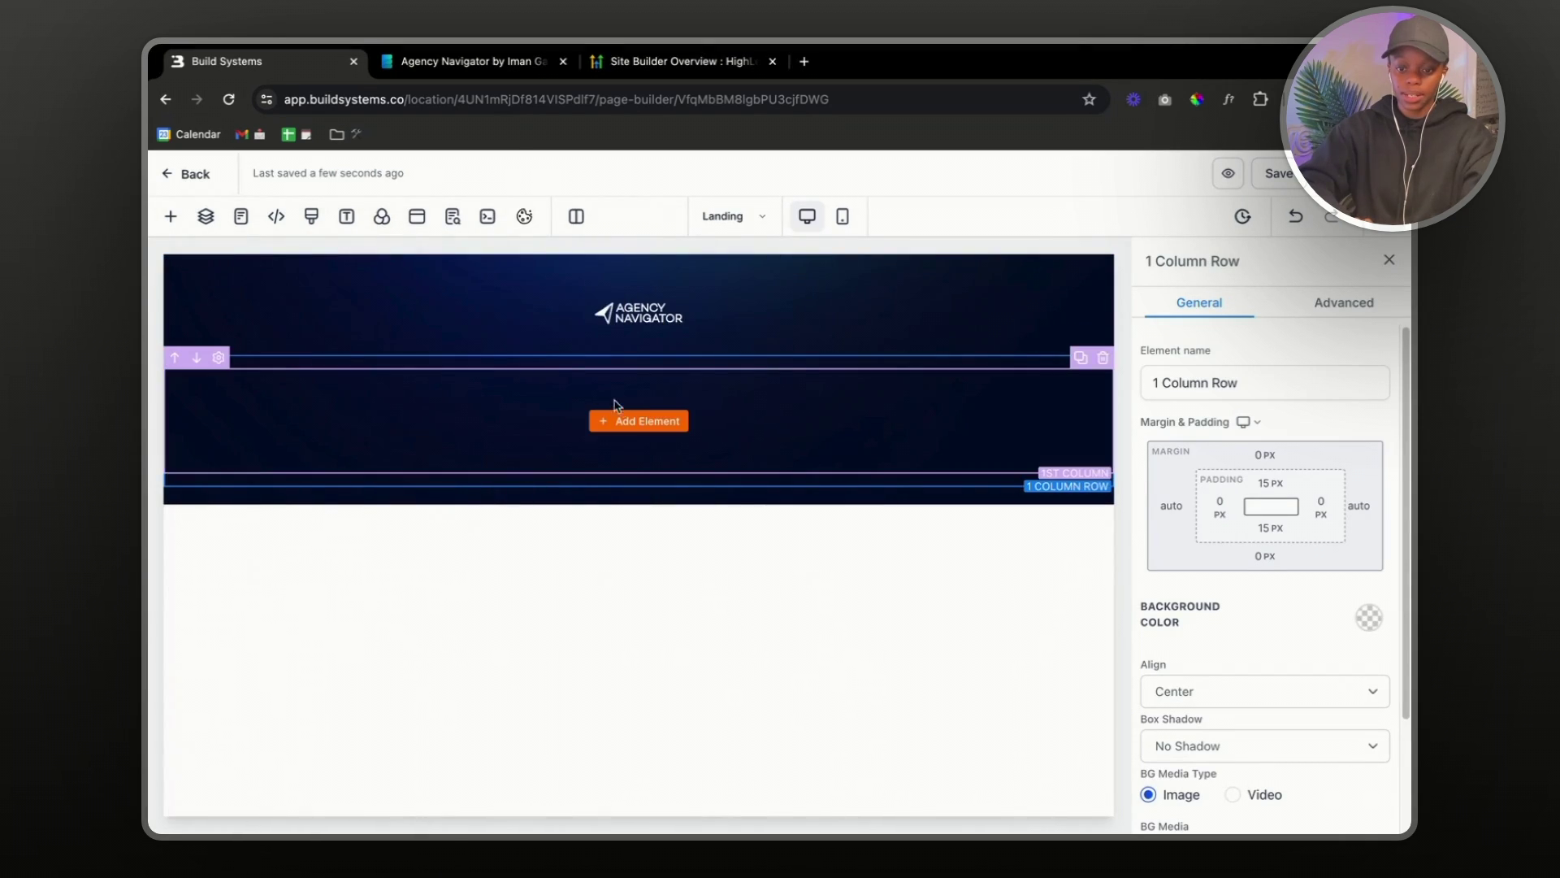
click(642, 420)
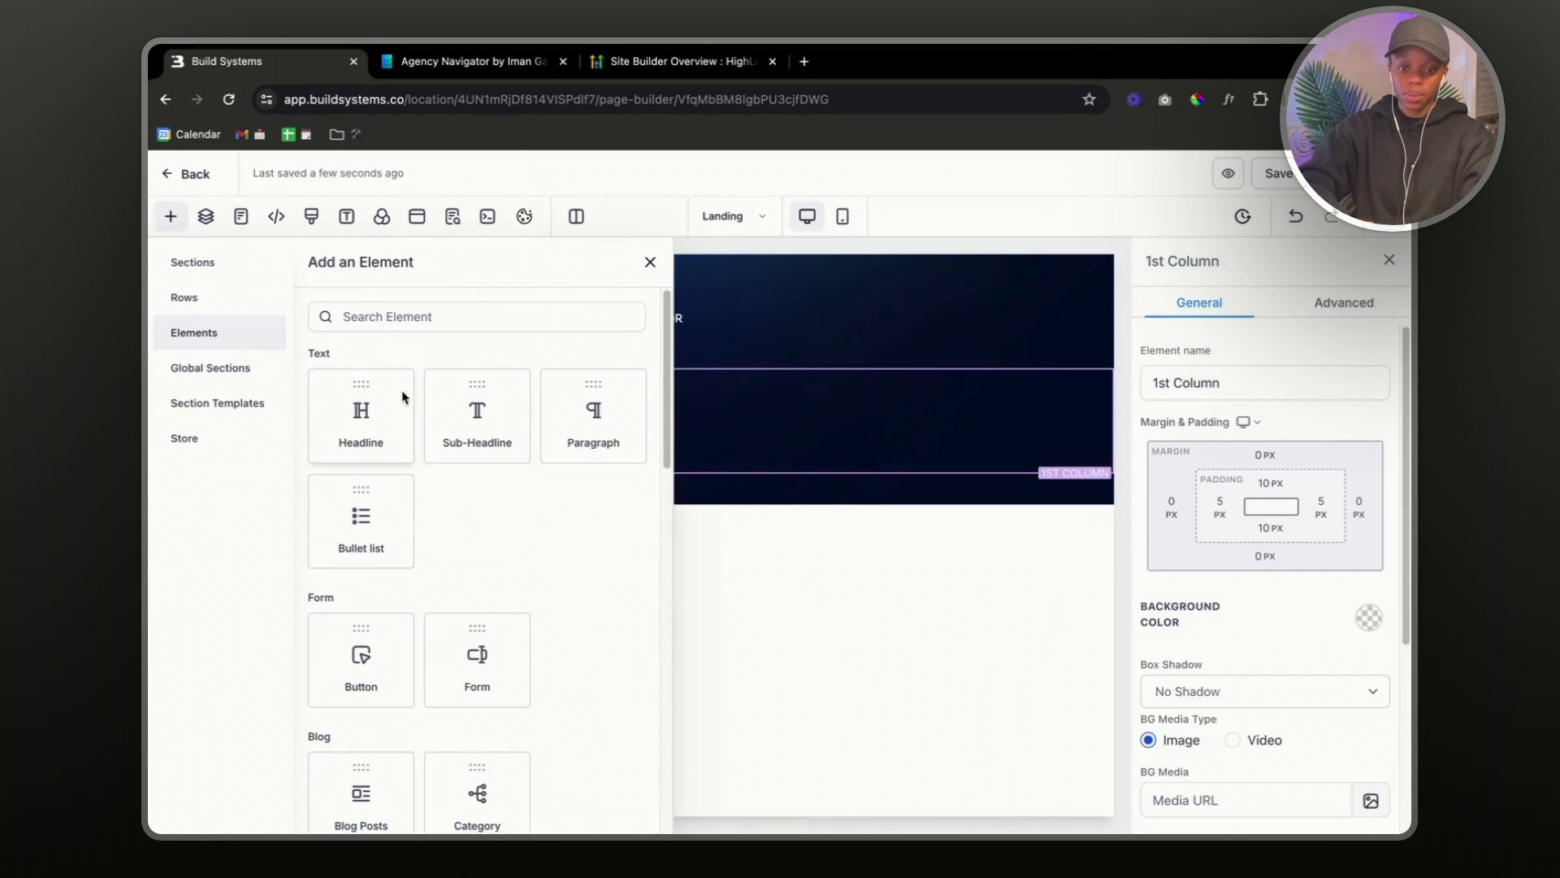
click(400, 398)
- Replace the placeholder headline with "From Zero To $10,000/Month With Your Own ROI Marketing Agency..." copied from the Agency Navigator page
click(515, 68)
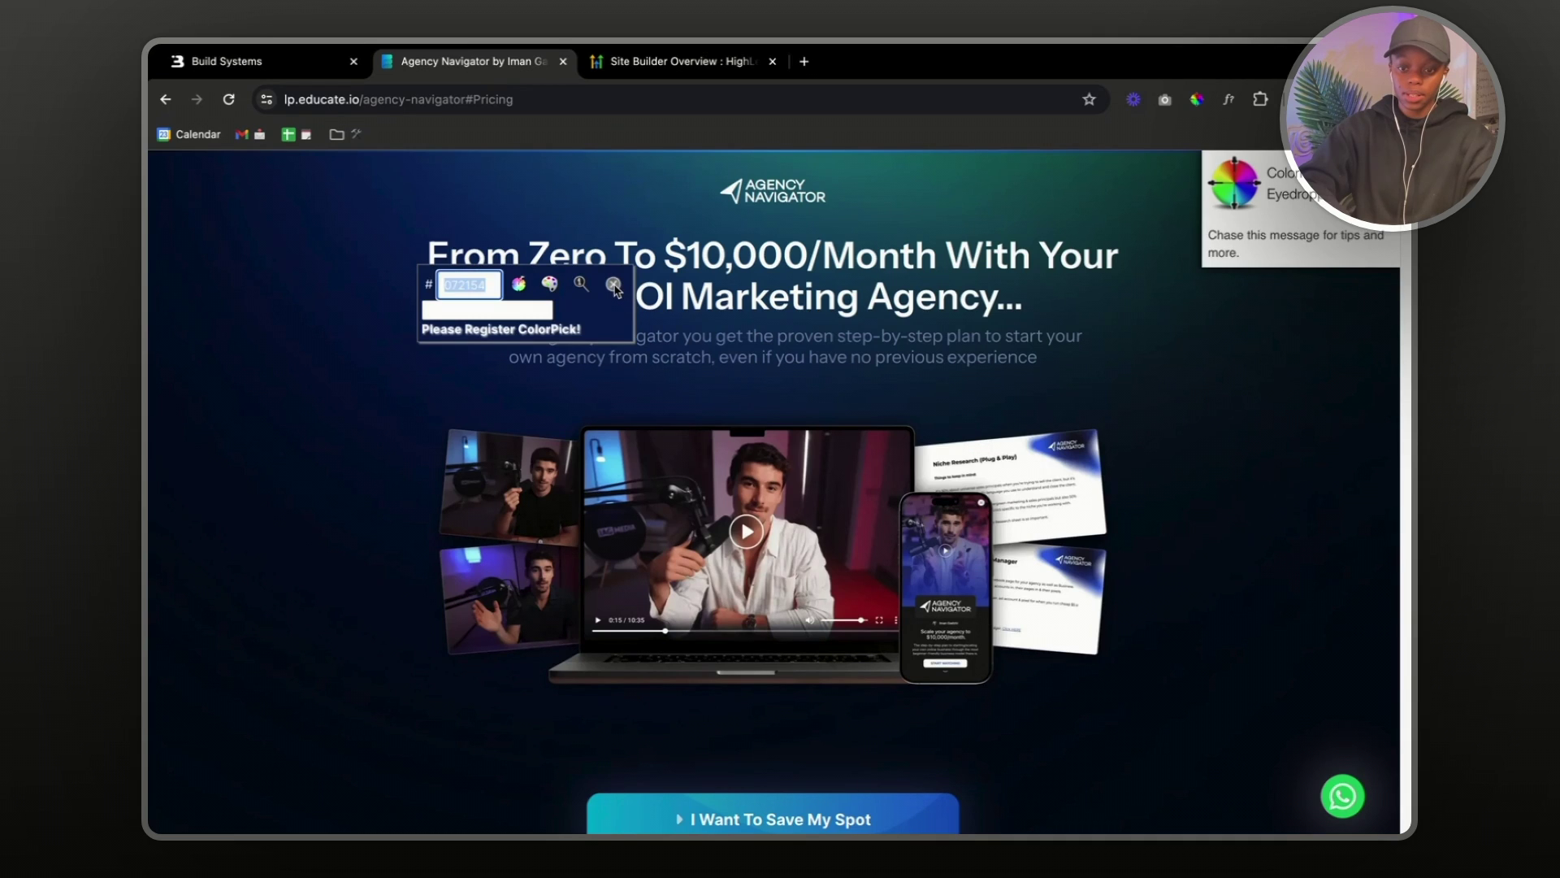
click(613, 284)
drag(420, 254, 1131, 293)
key(ctrl+c)
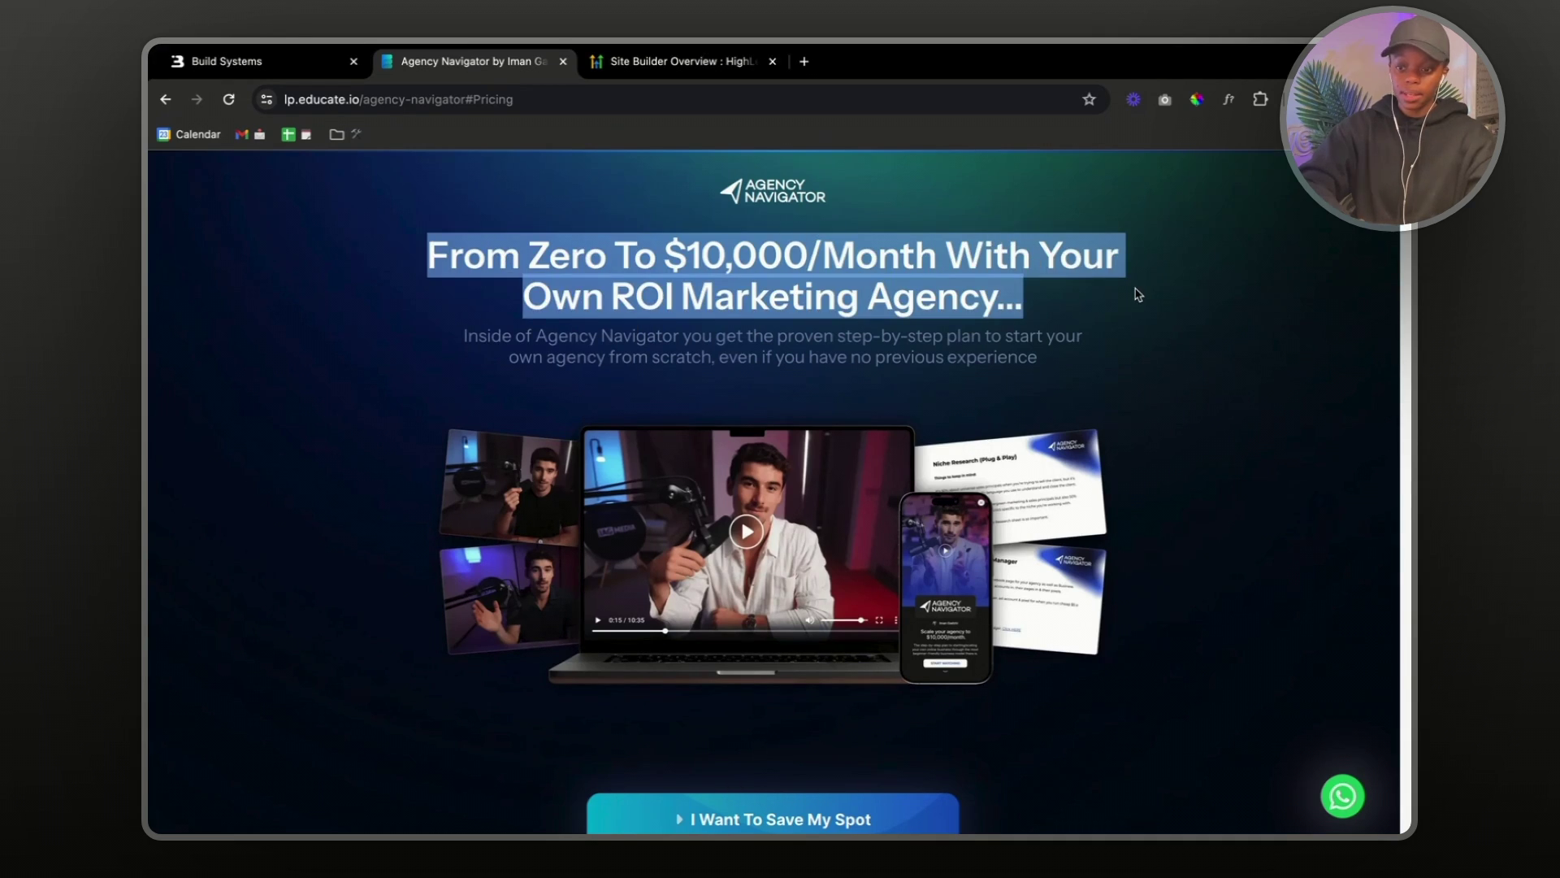
click(326, 67)
triple_click(613, 393)
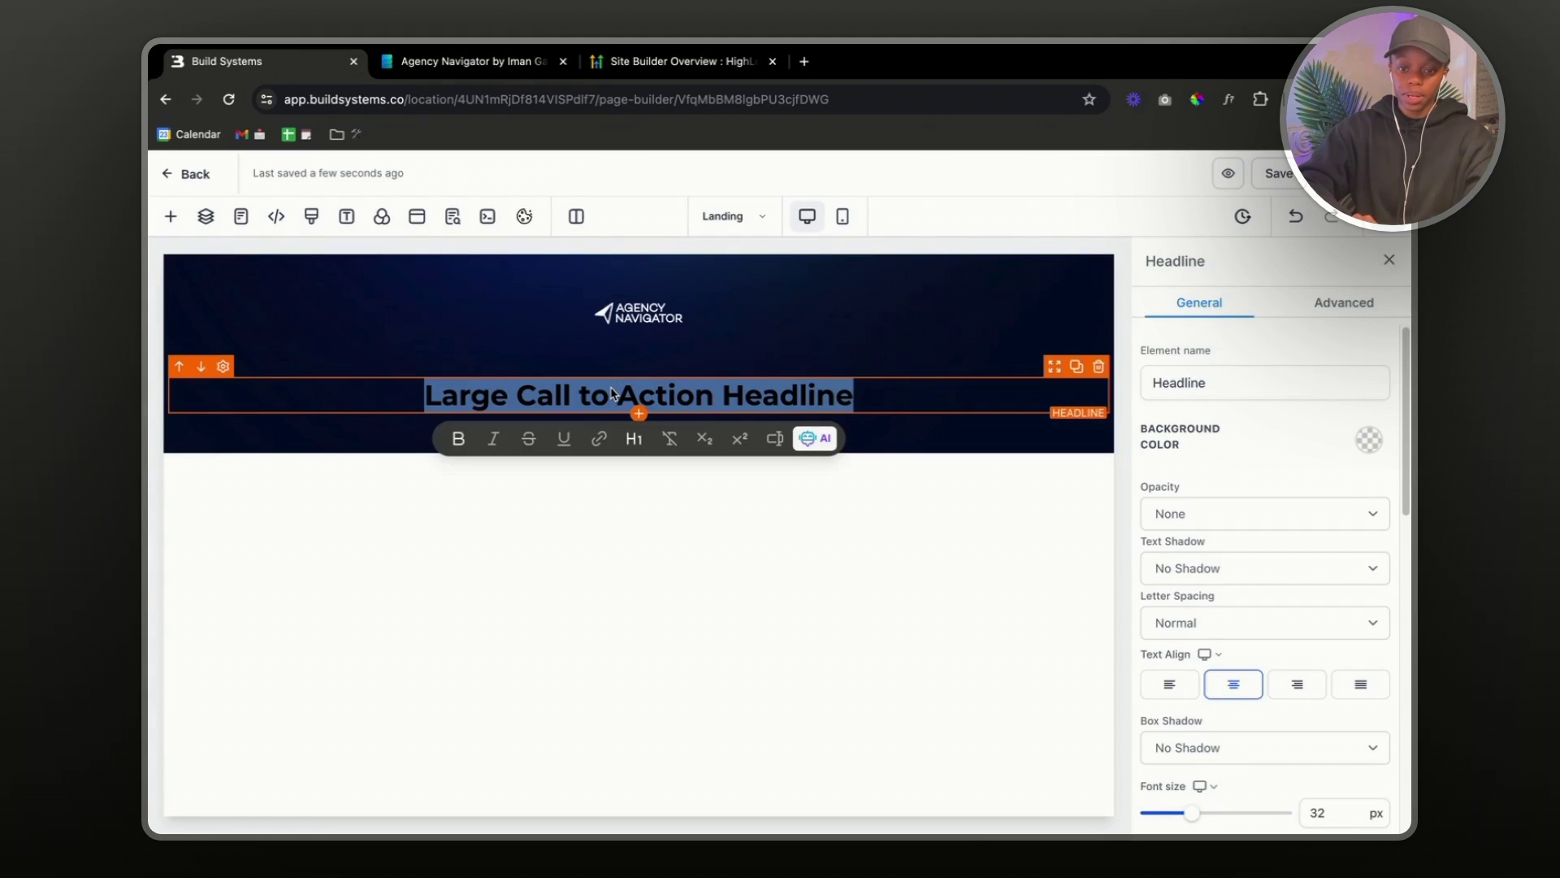
key(ctrl+v)
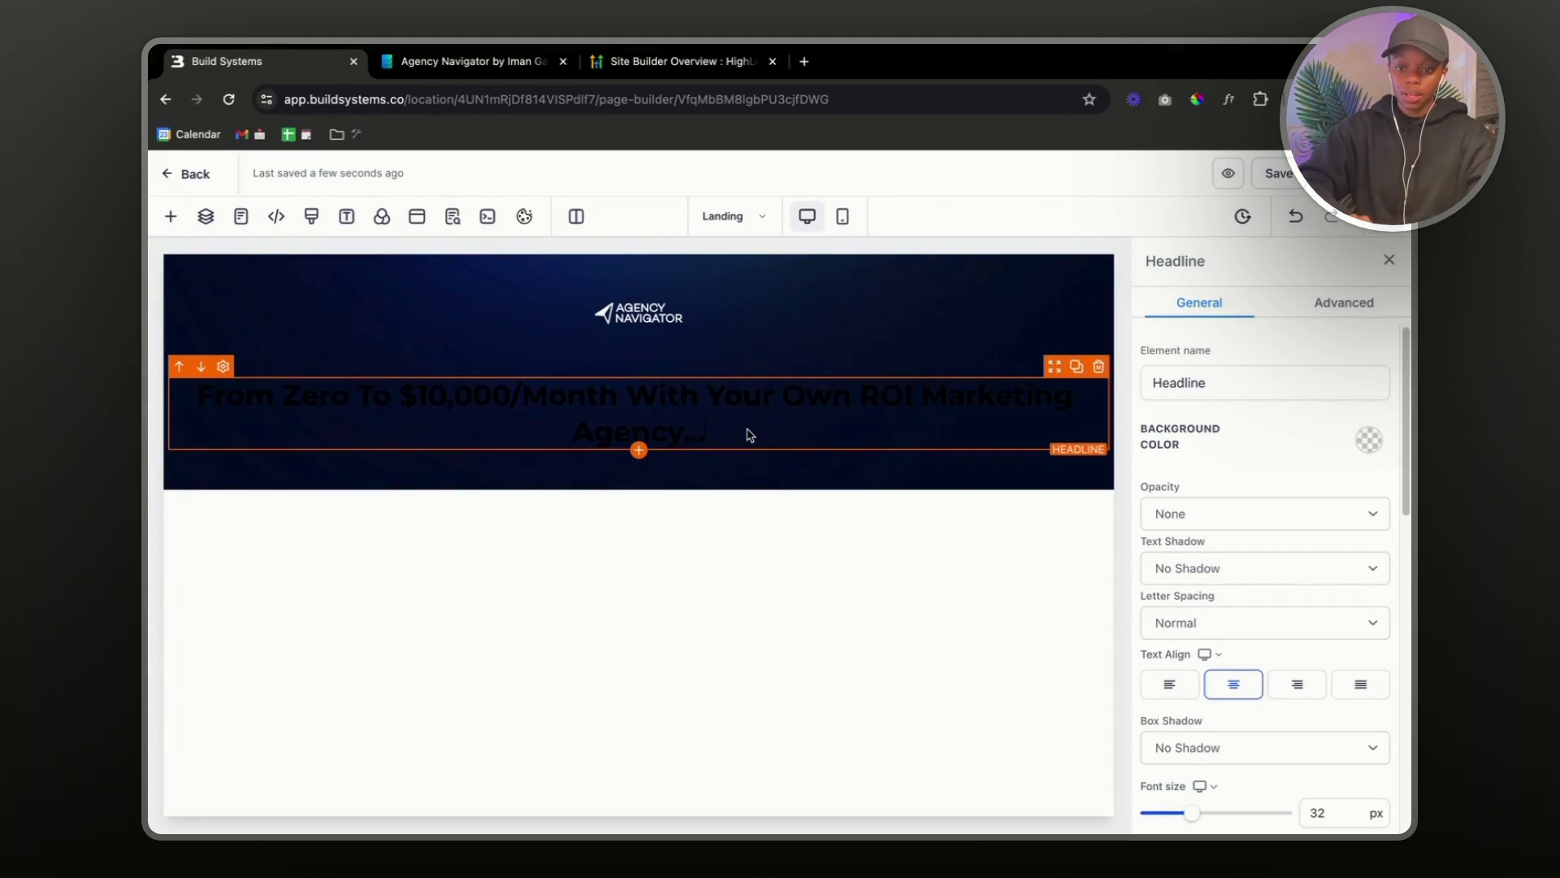
- Set the headline's bold text color to white and insert a line break before "Own ROI Marketing Agency..."
key(ctrl+a)
click(283, 367)
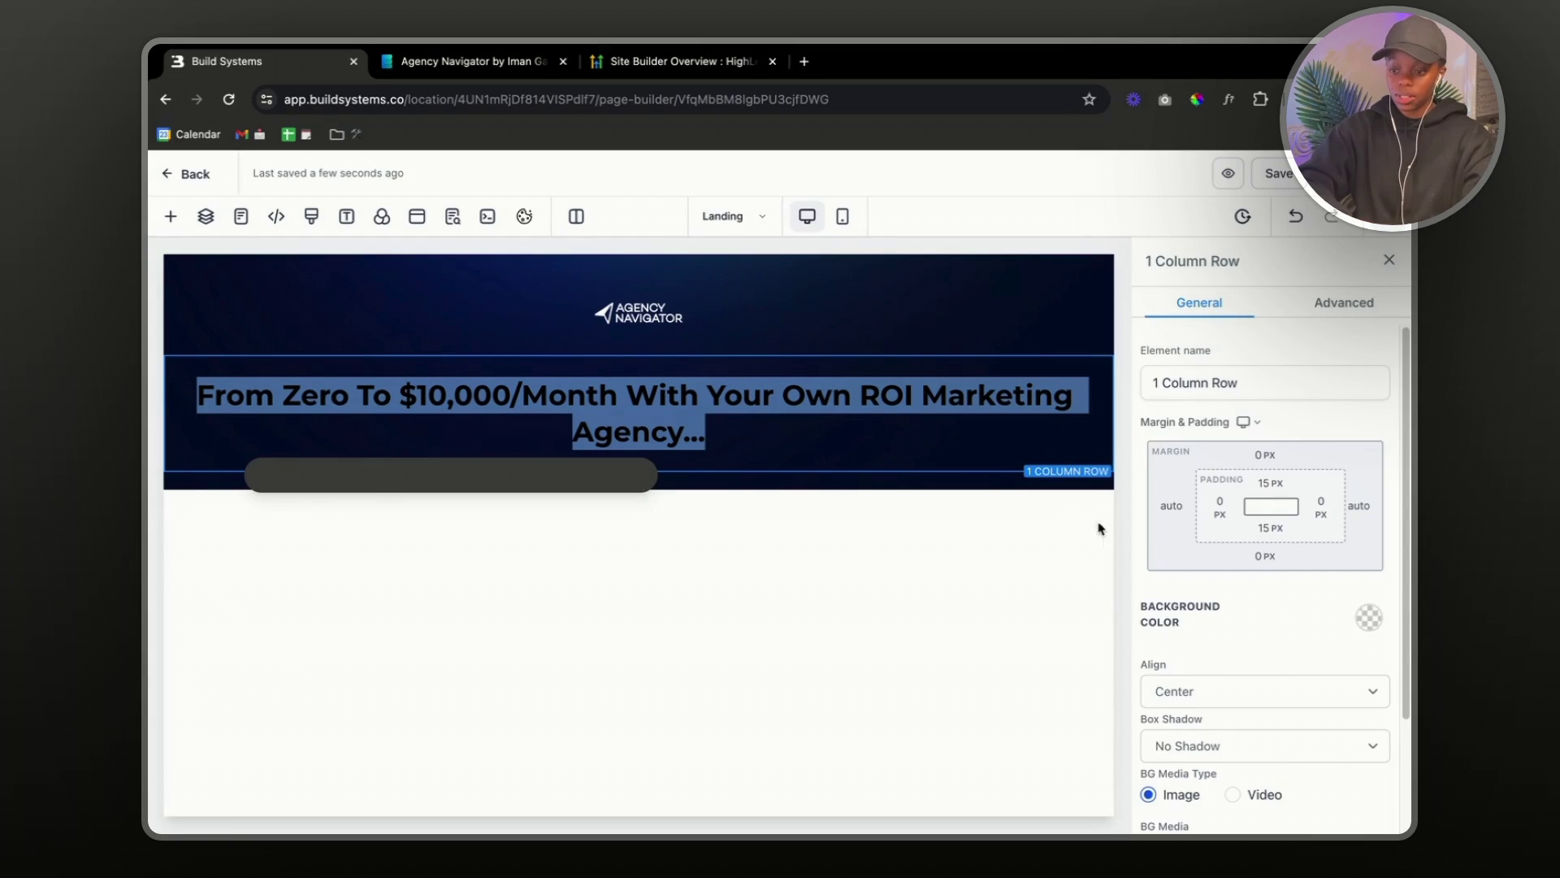
scroll(1271, 710, down, 1)
scroll(1275, 708, up, 1)
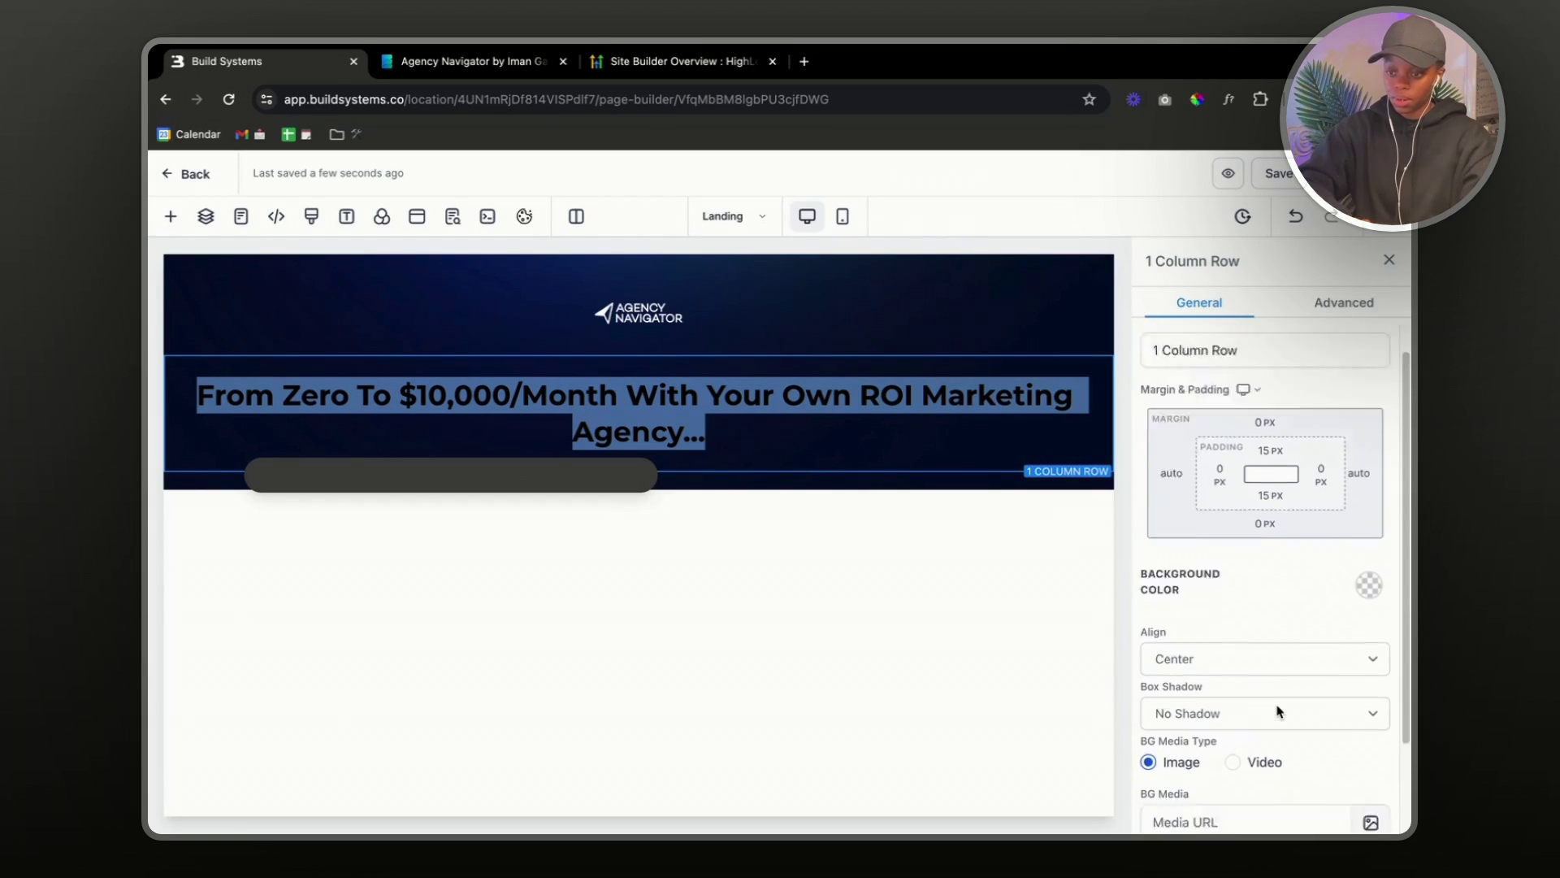
scroll(1279, 711, down, 2)
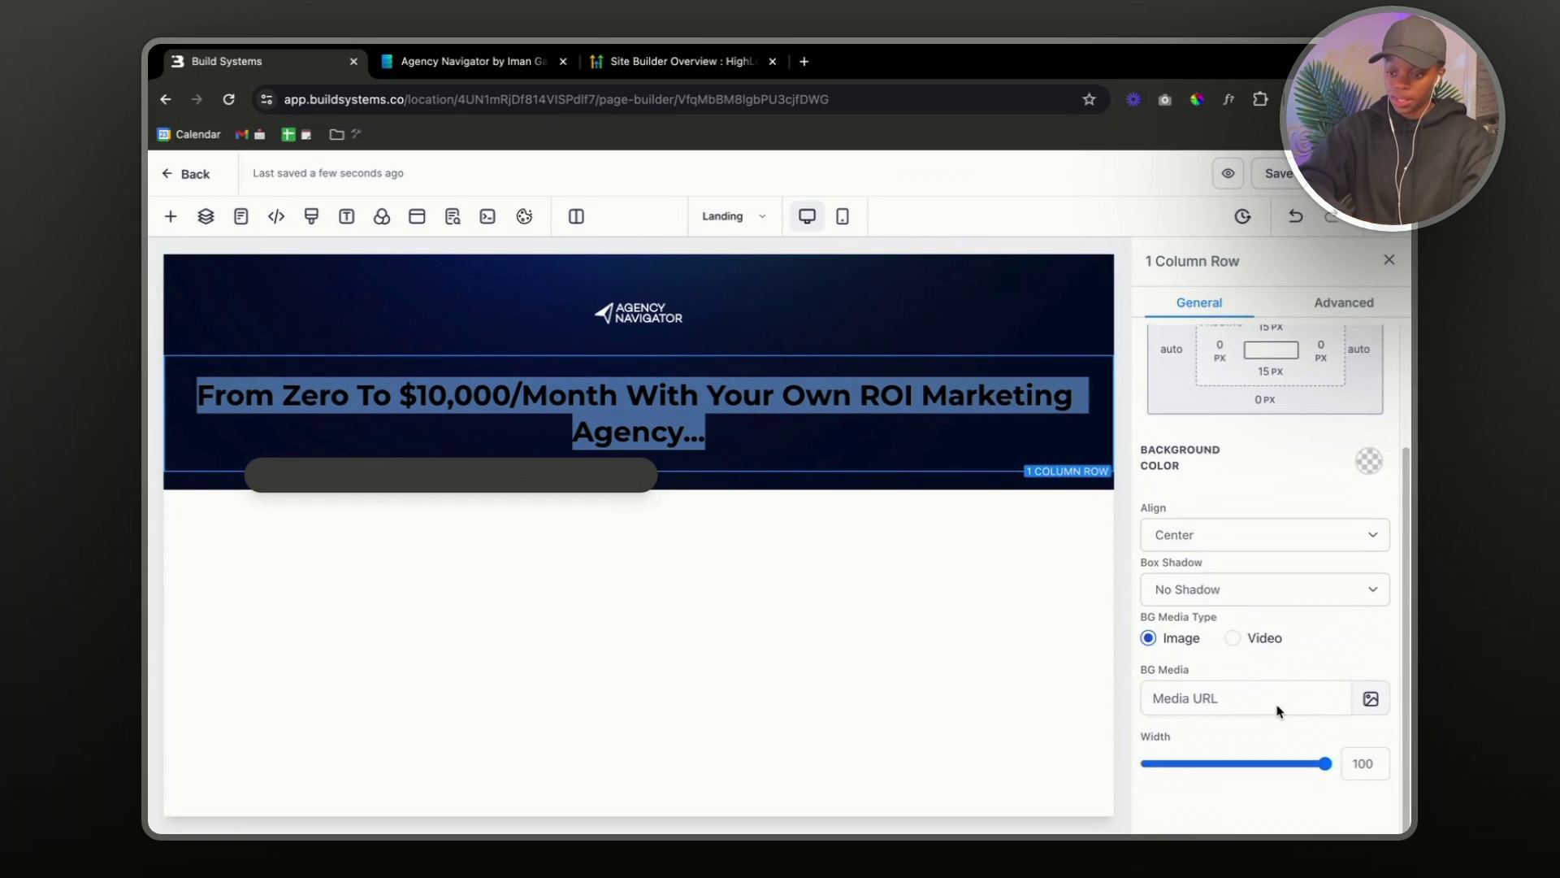
click(982, 408)
scroll(1282, 443, up, 3)
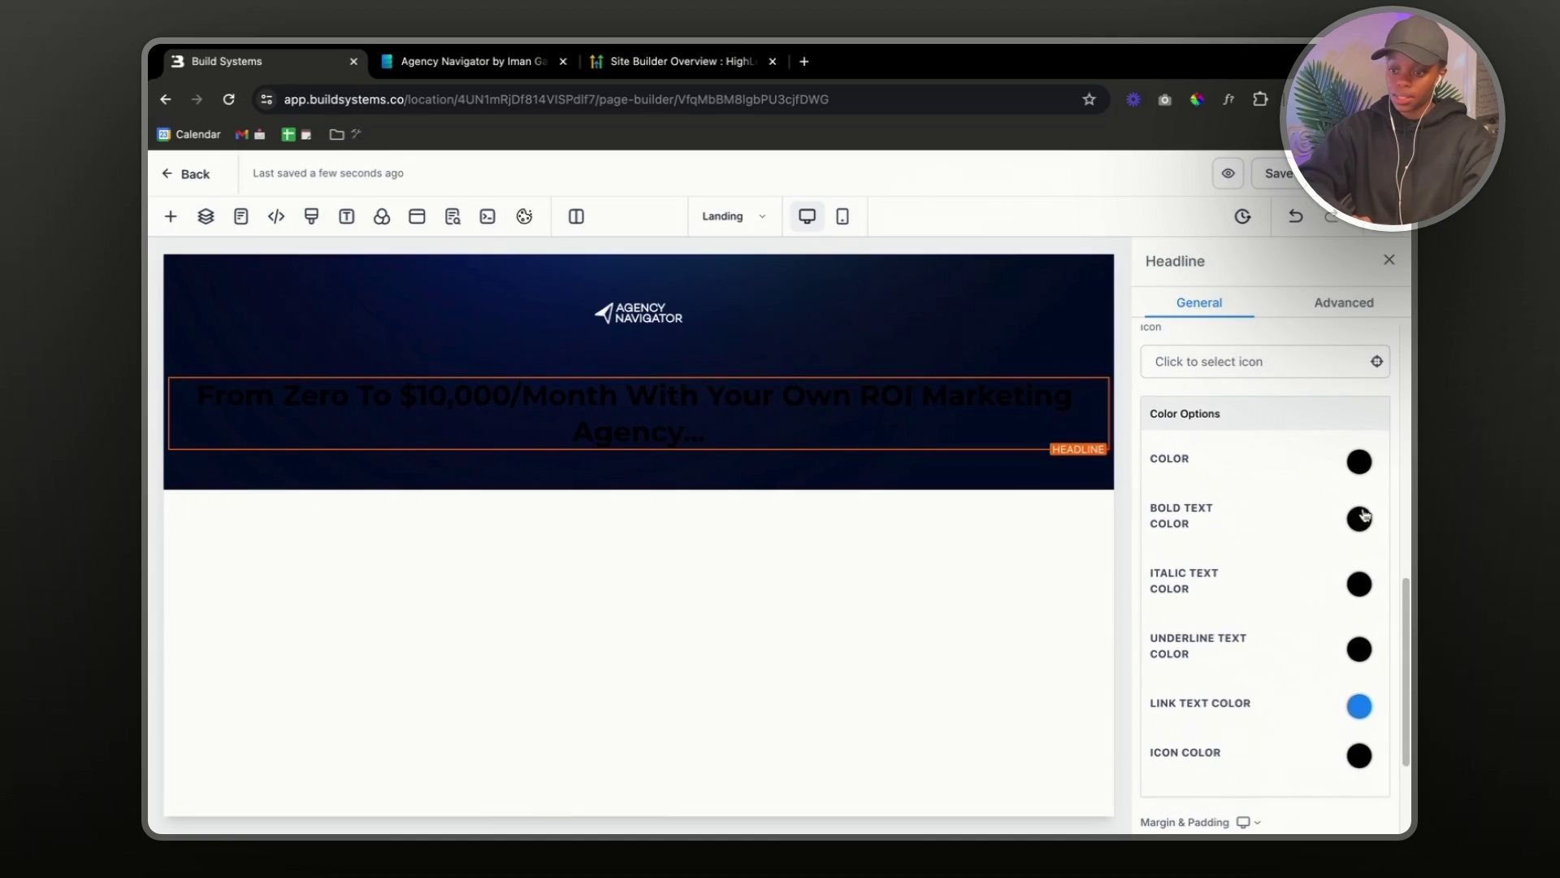
click(1359, 520)
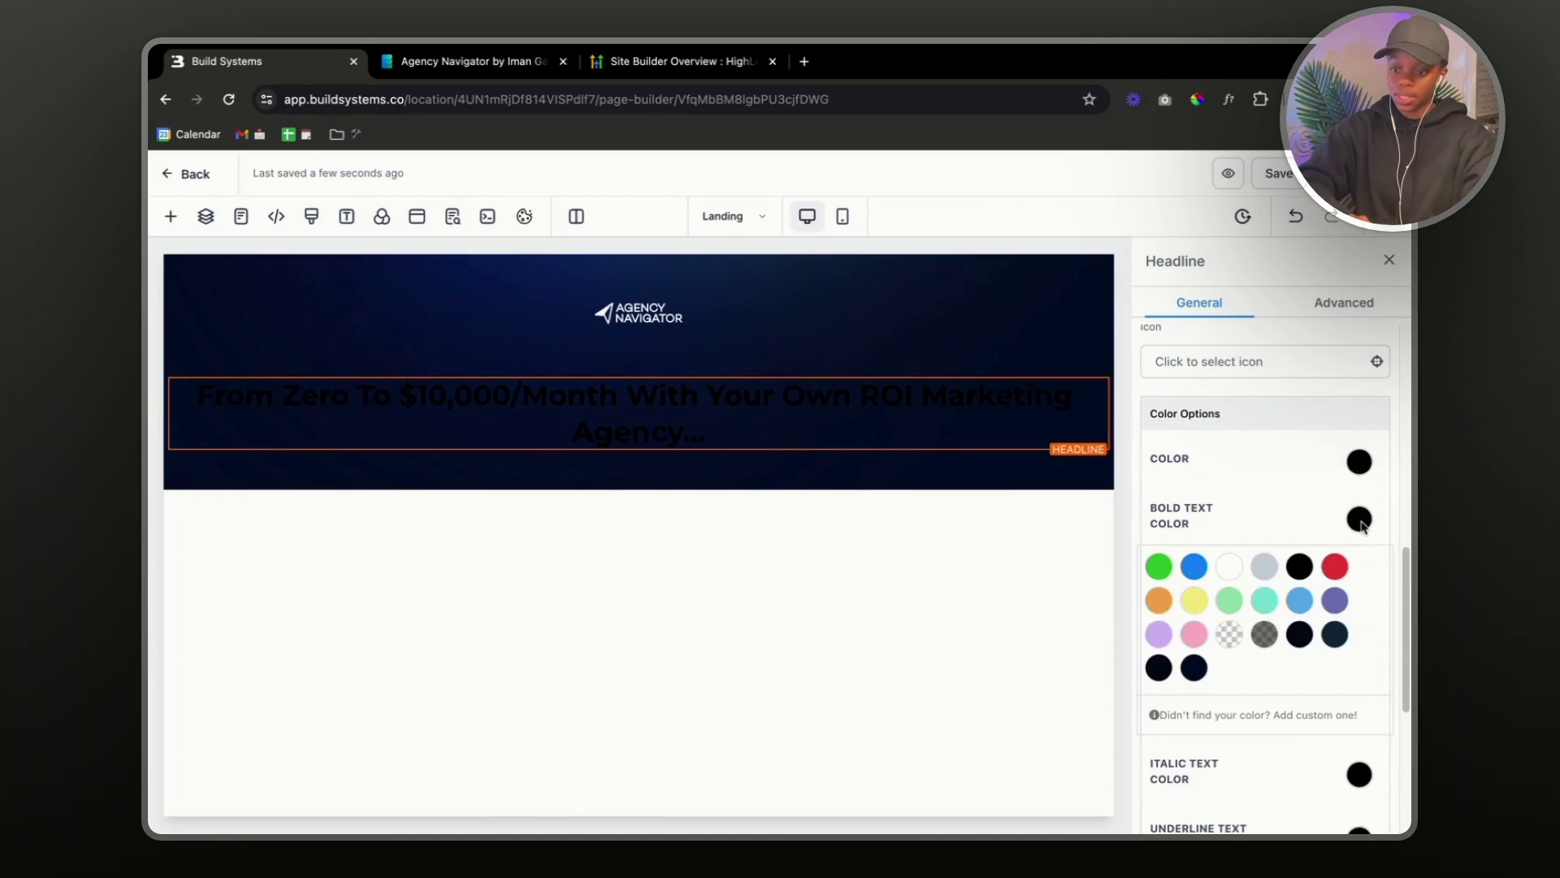
click(1232, 568)
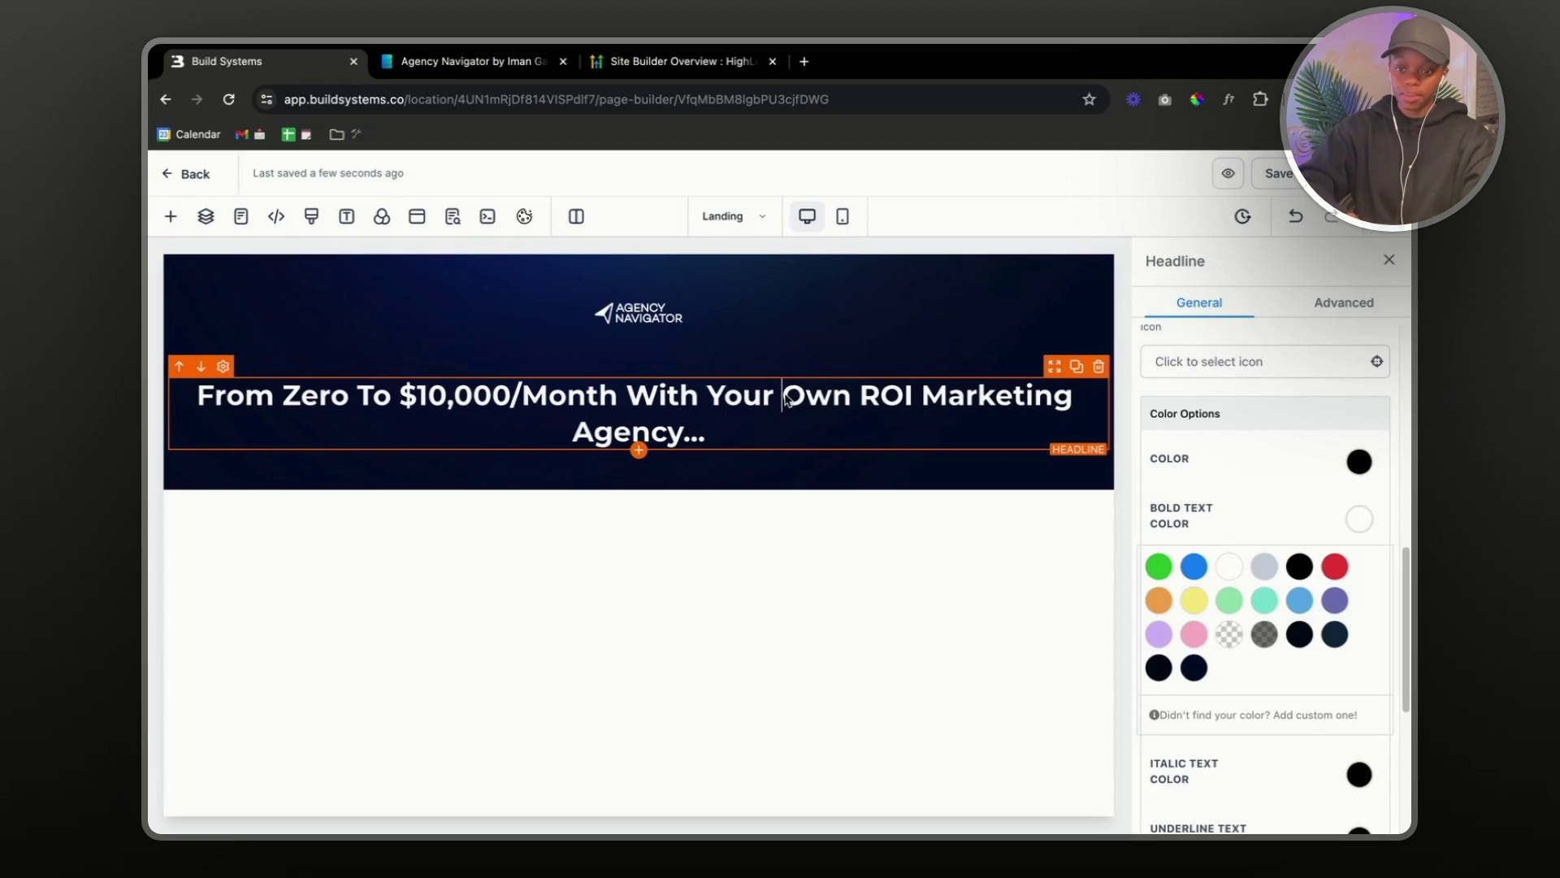
key(shift+Return)
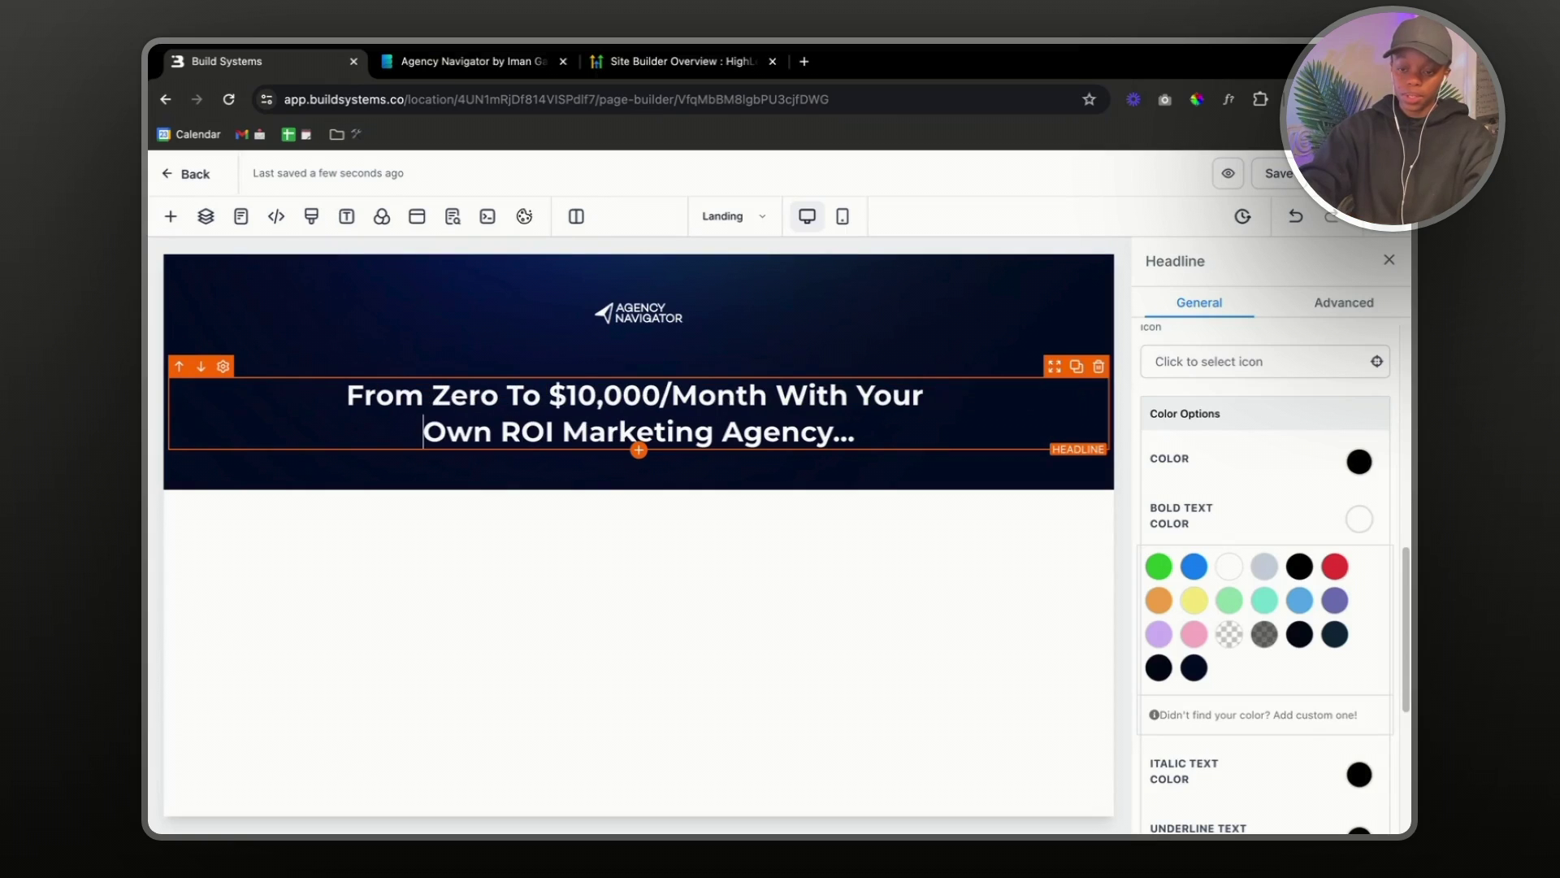
click(866, 439)
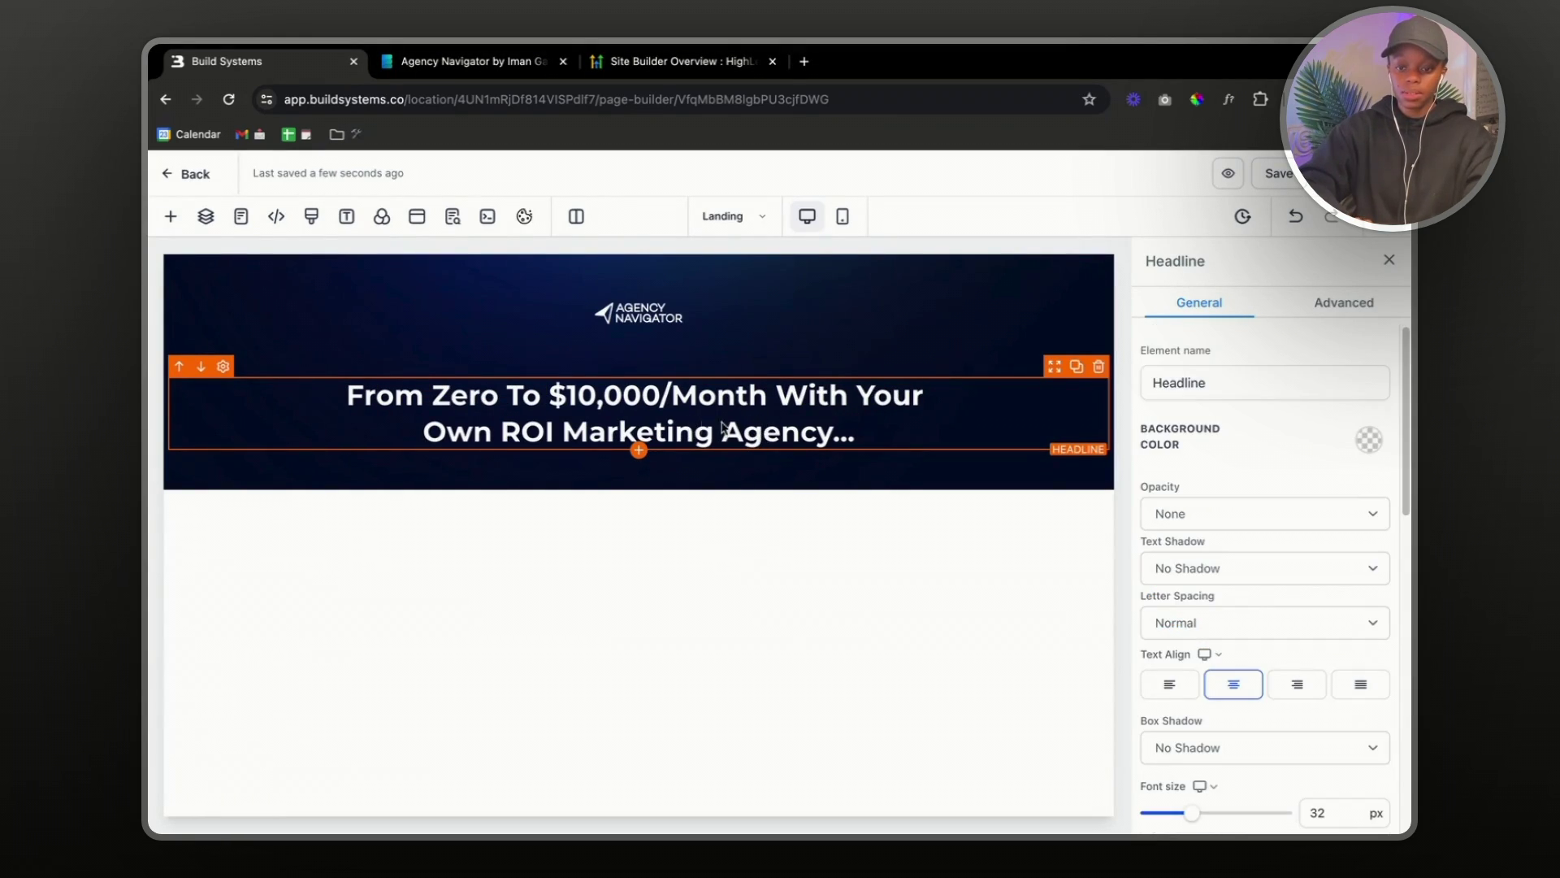
- Inspect the headline's font on the Agency Navigator page and switch the builder headline's typography type to Custom Font
click(492, 63)
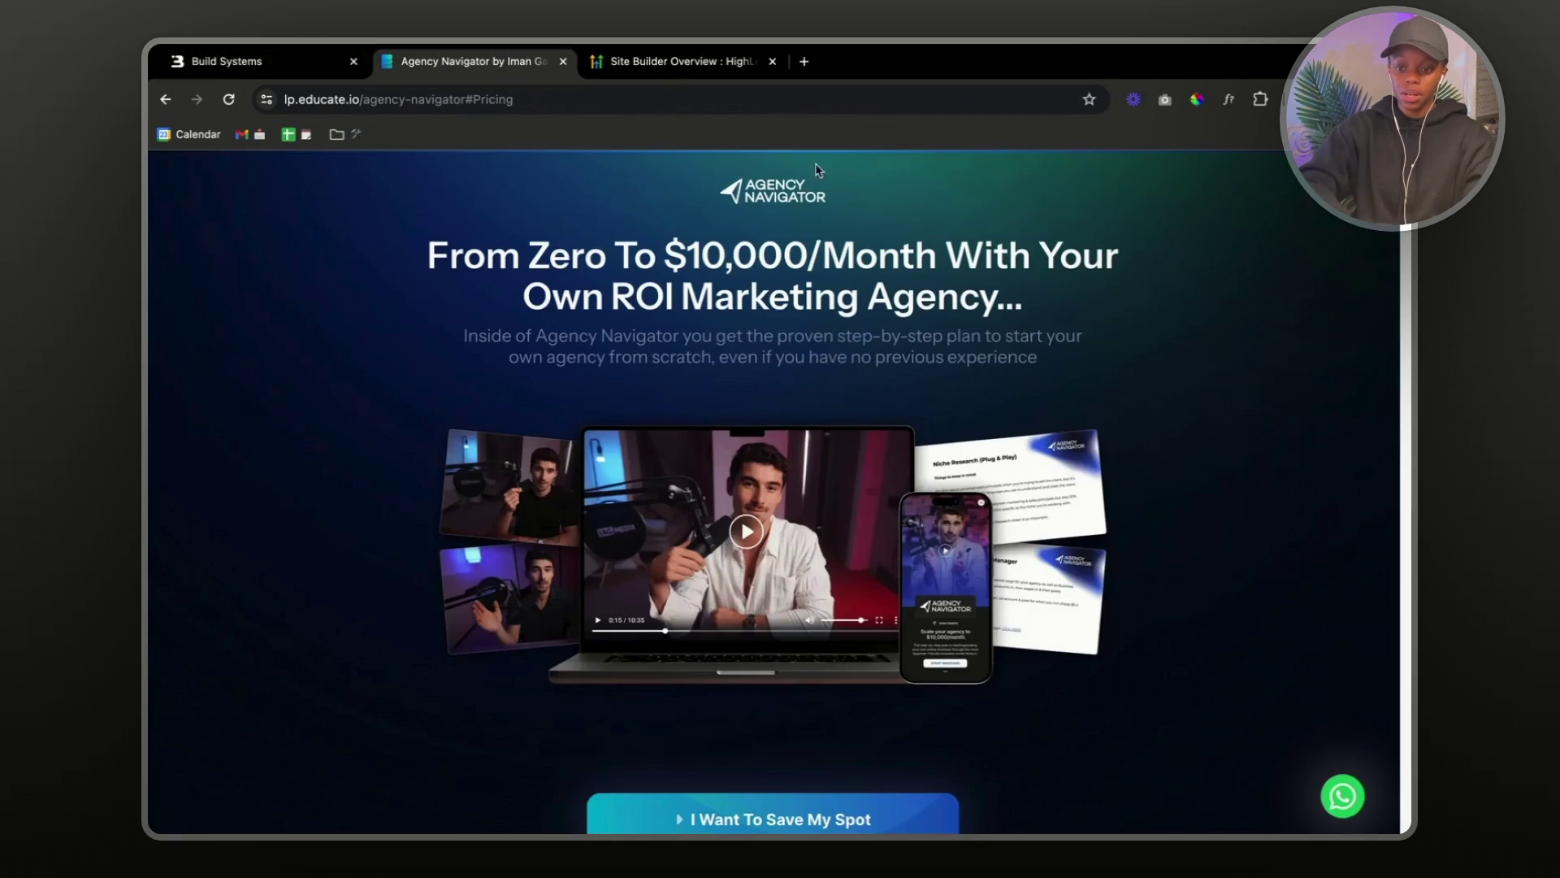
click(1229, 104)
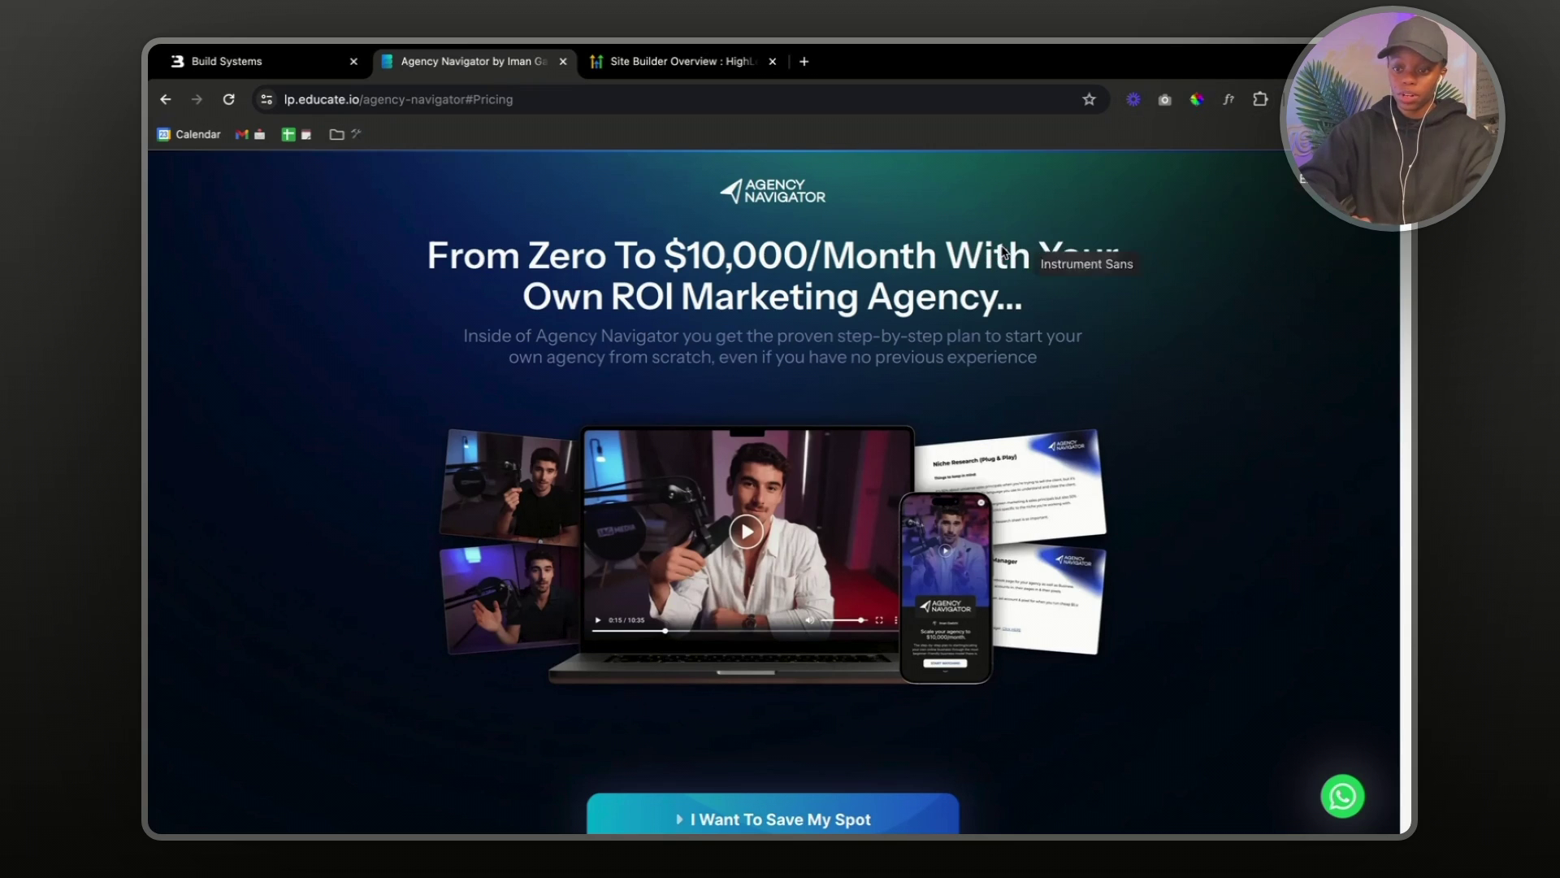
click(941, 260)
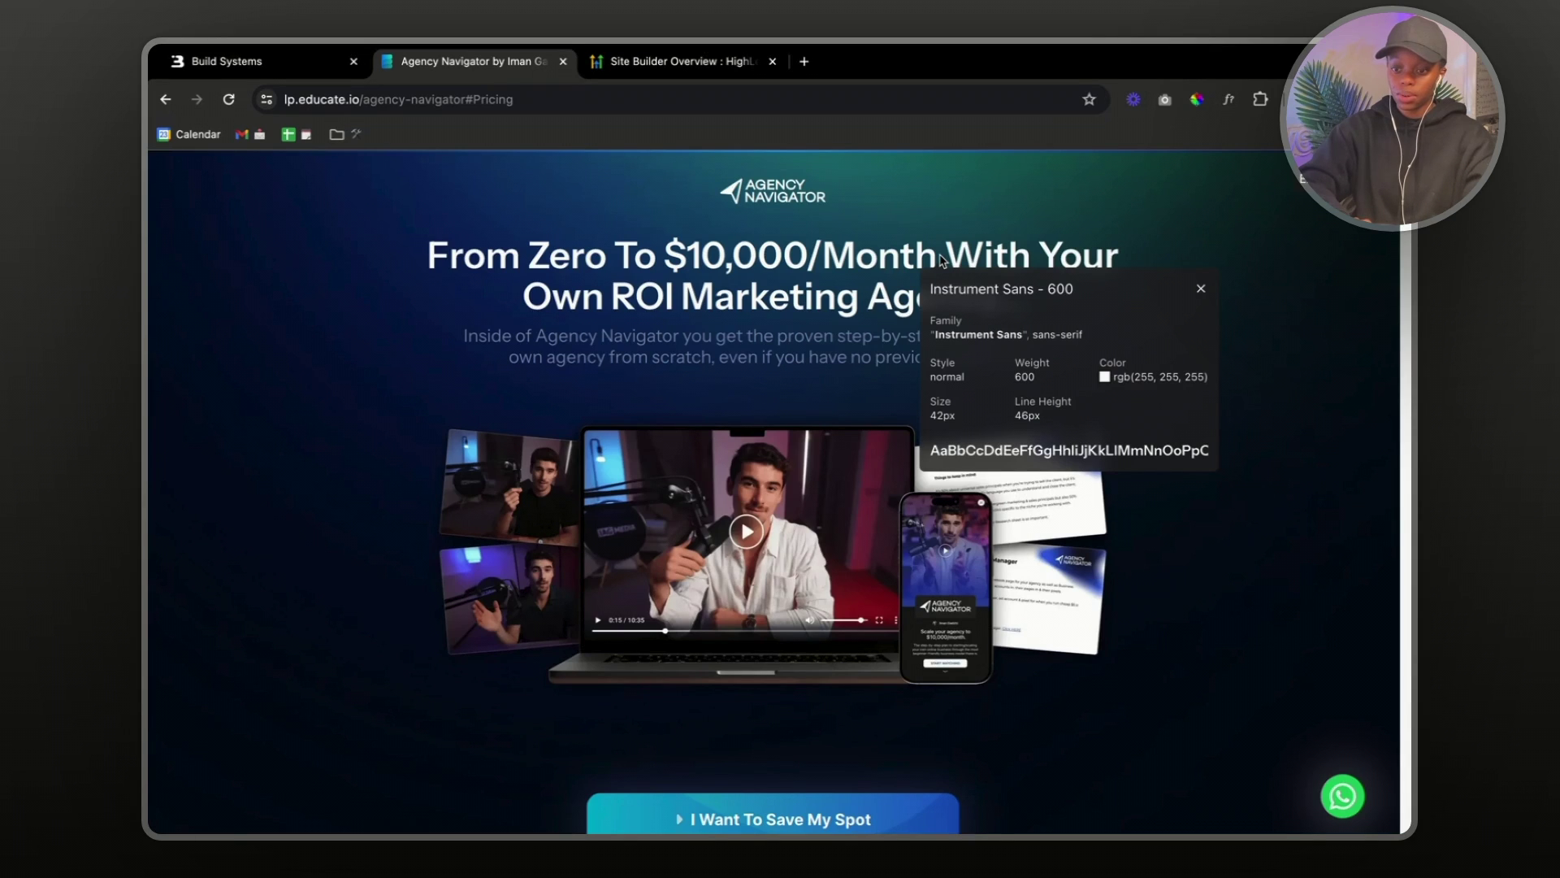
click(281, 61)
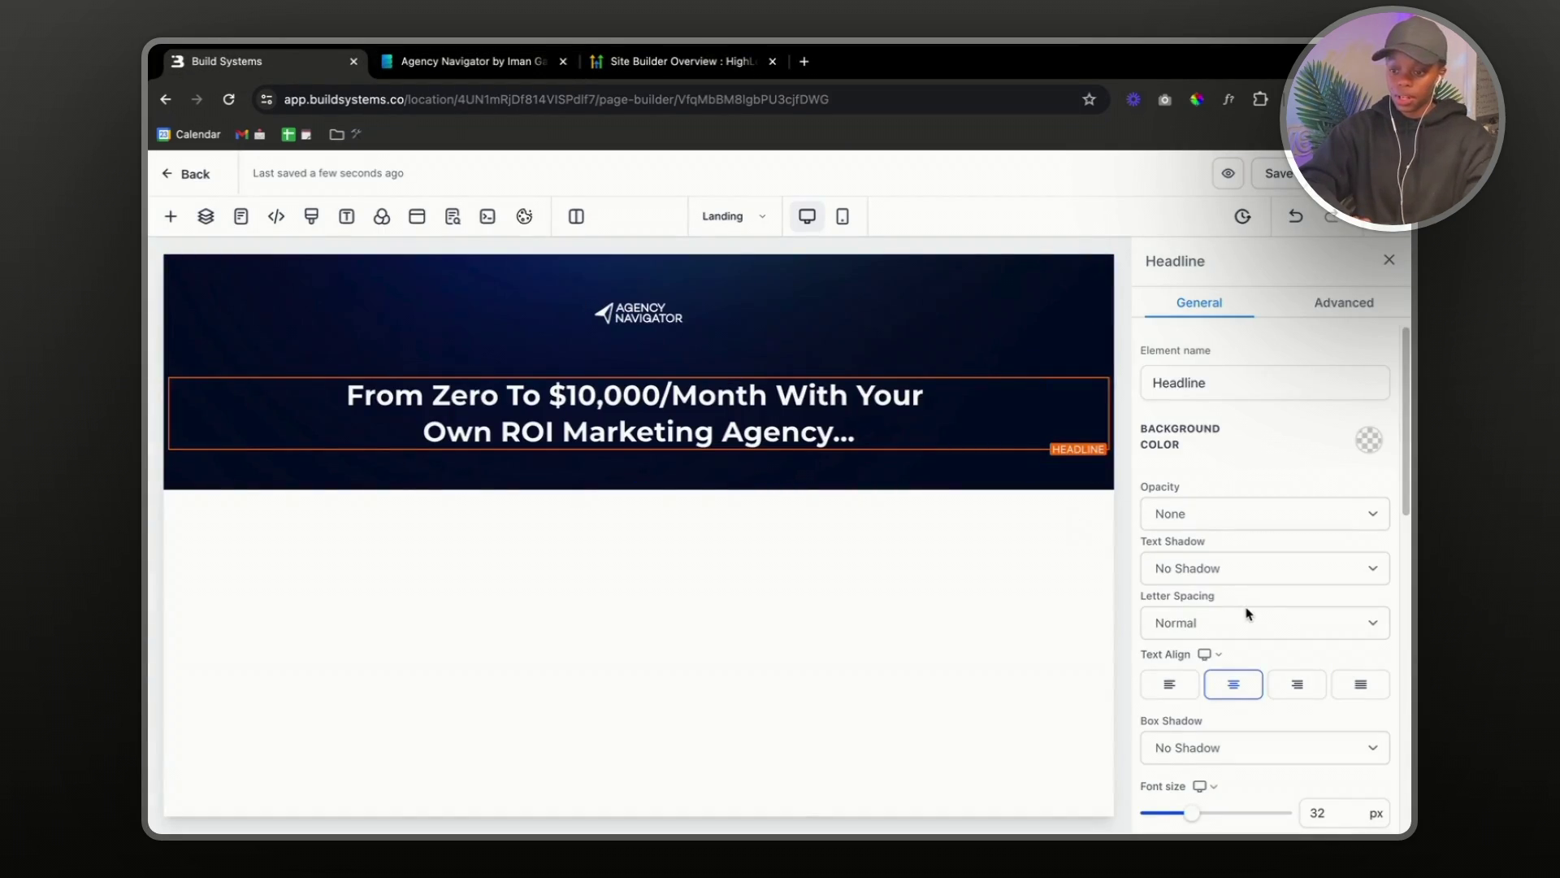
scroll(1248, 614, down, 5)
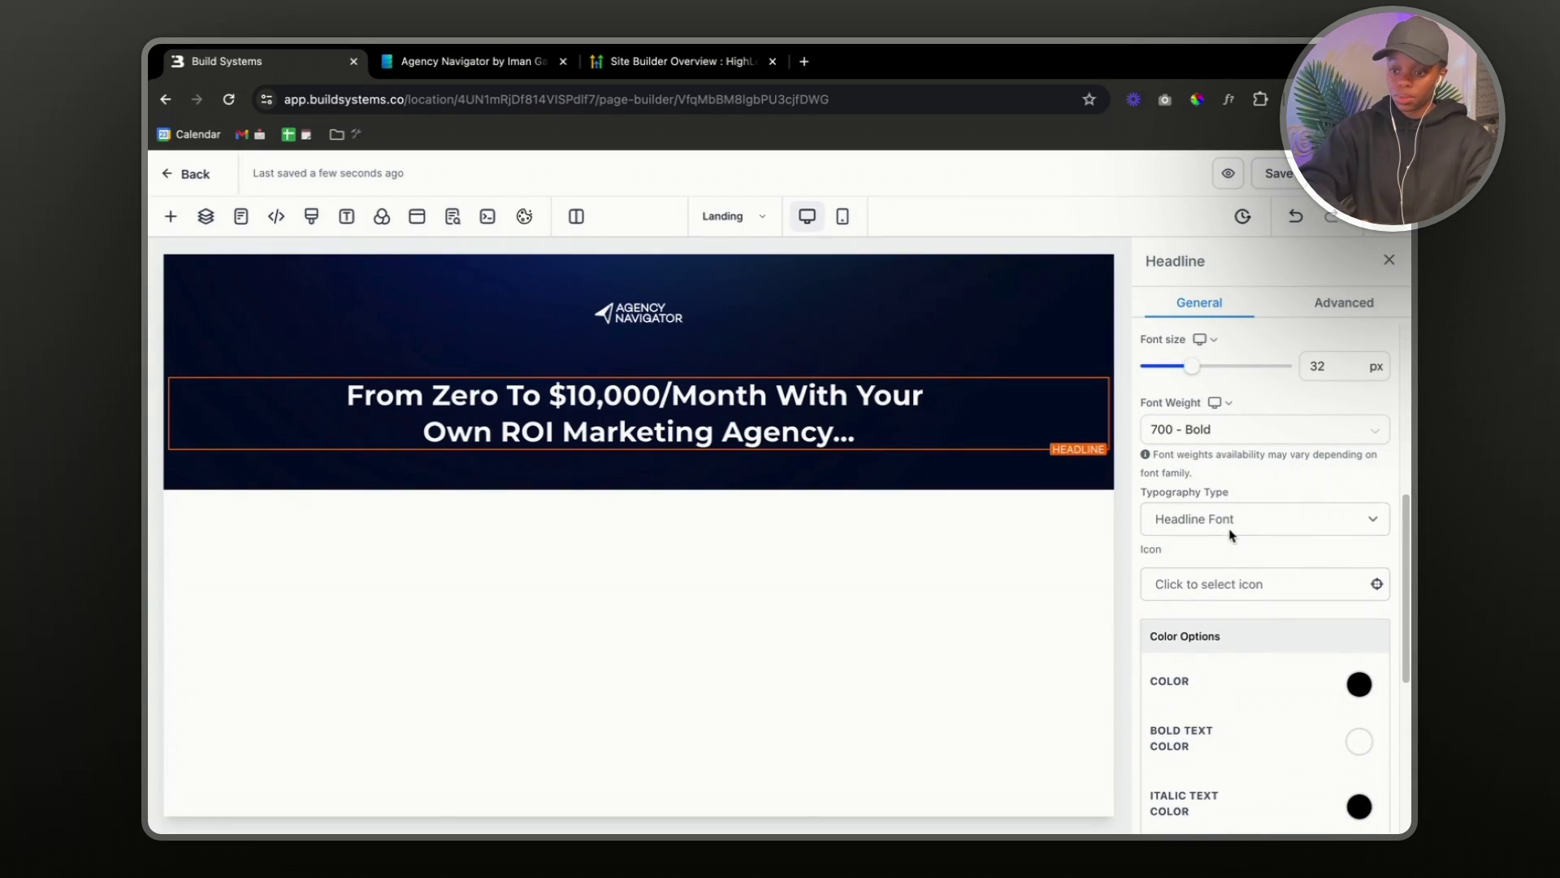
click(1206, 518)
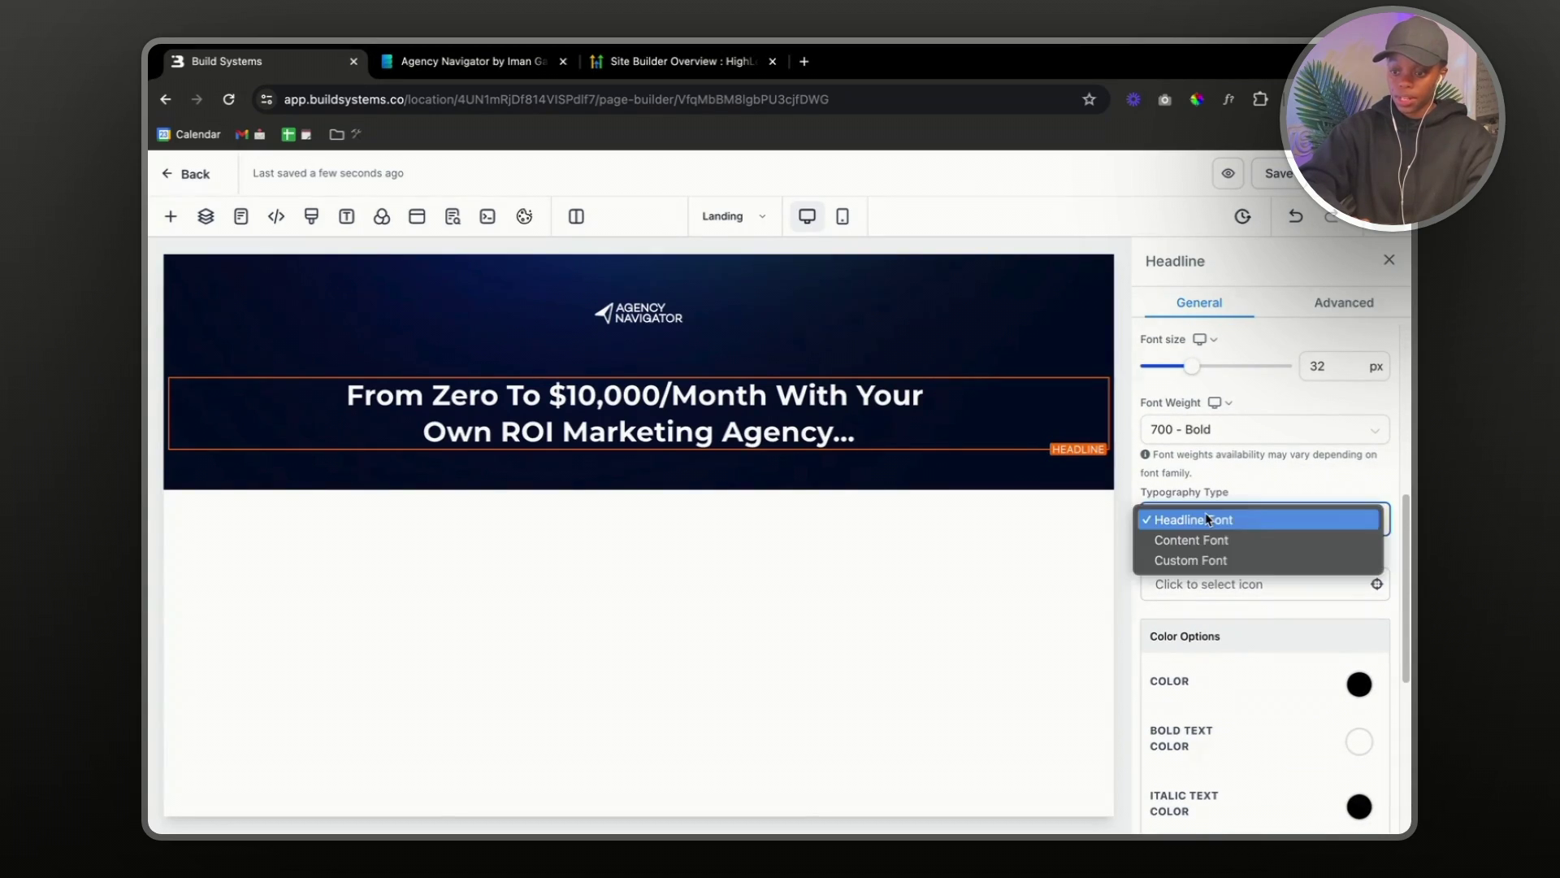
click(1199, 561)
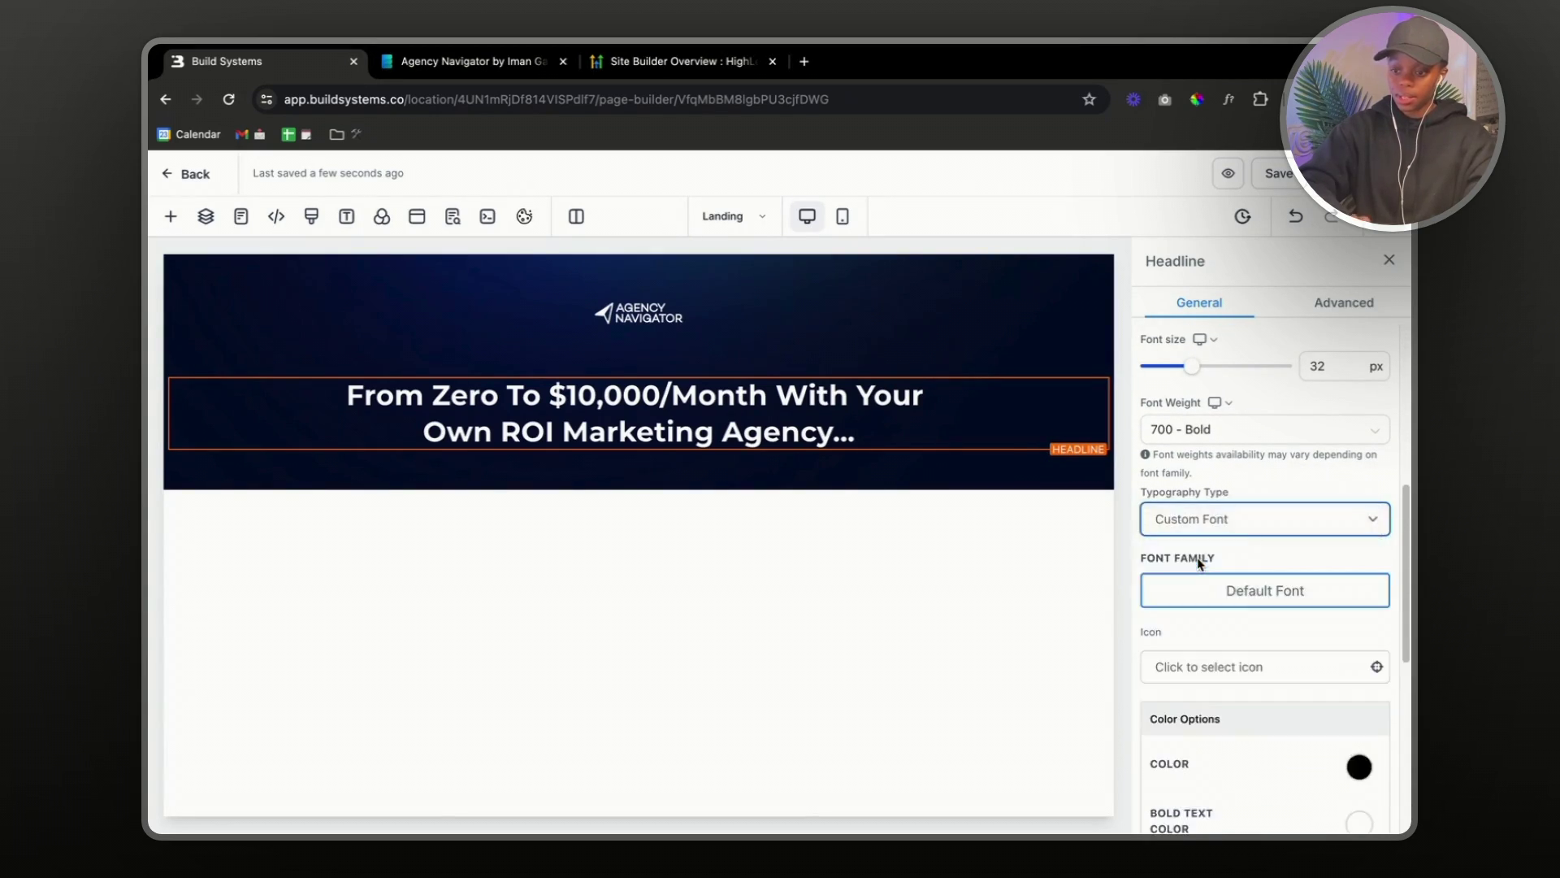
- Search the Google fonts for "Inst" and "san", and apply Noto Sans JP to the headline
click(1243, 595)
click(724, 435)
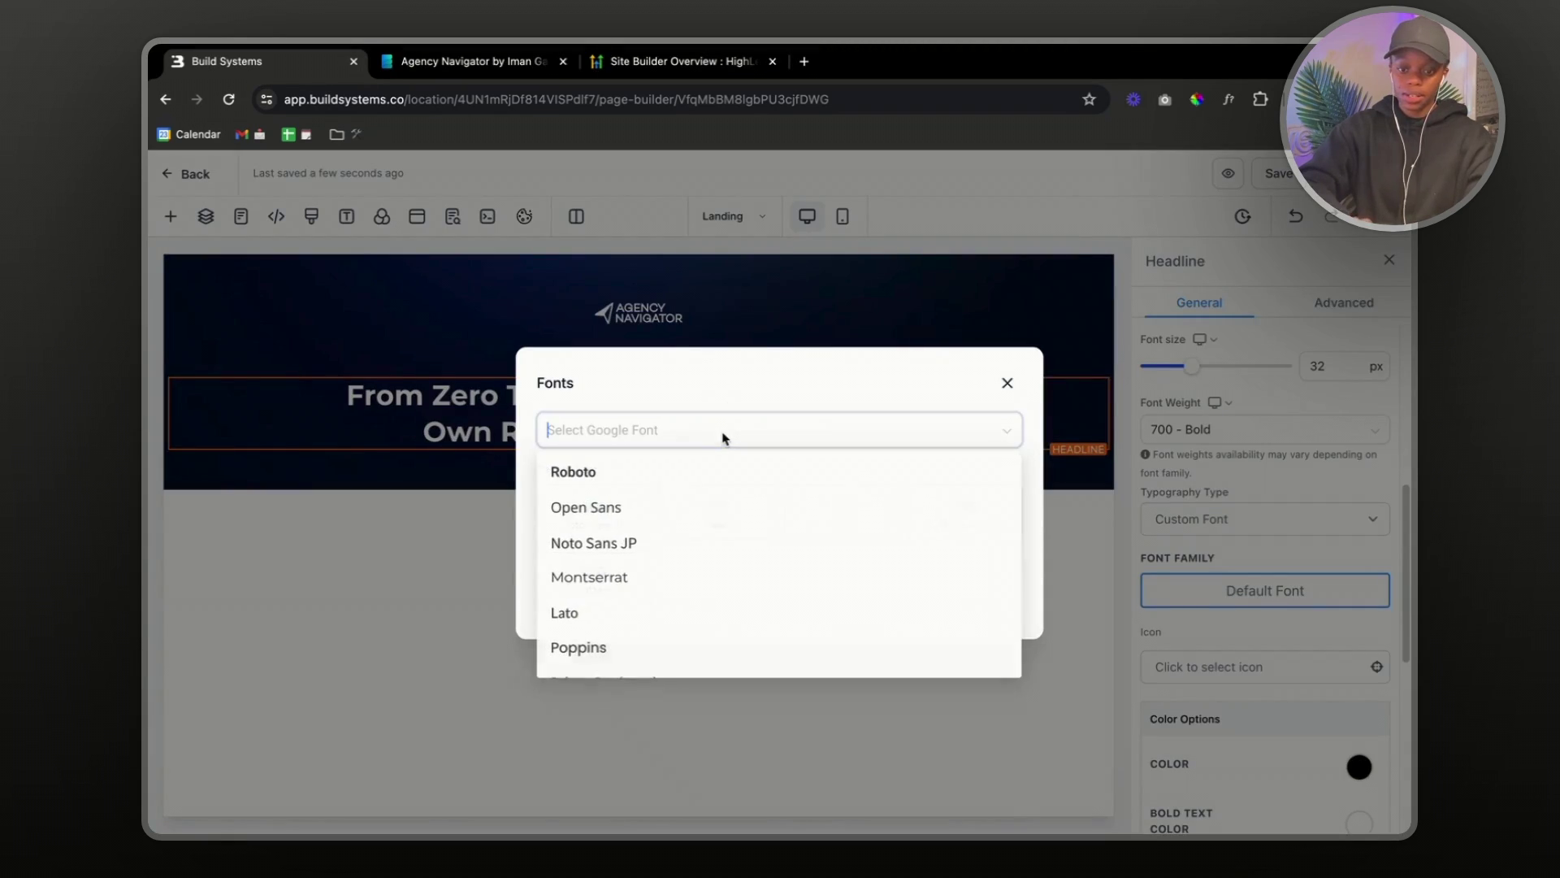
text(Inst)
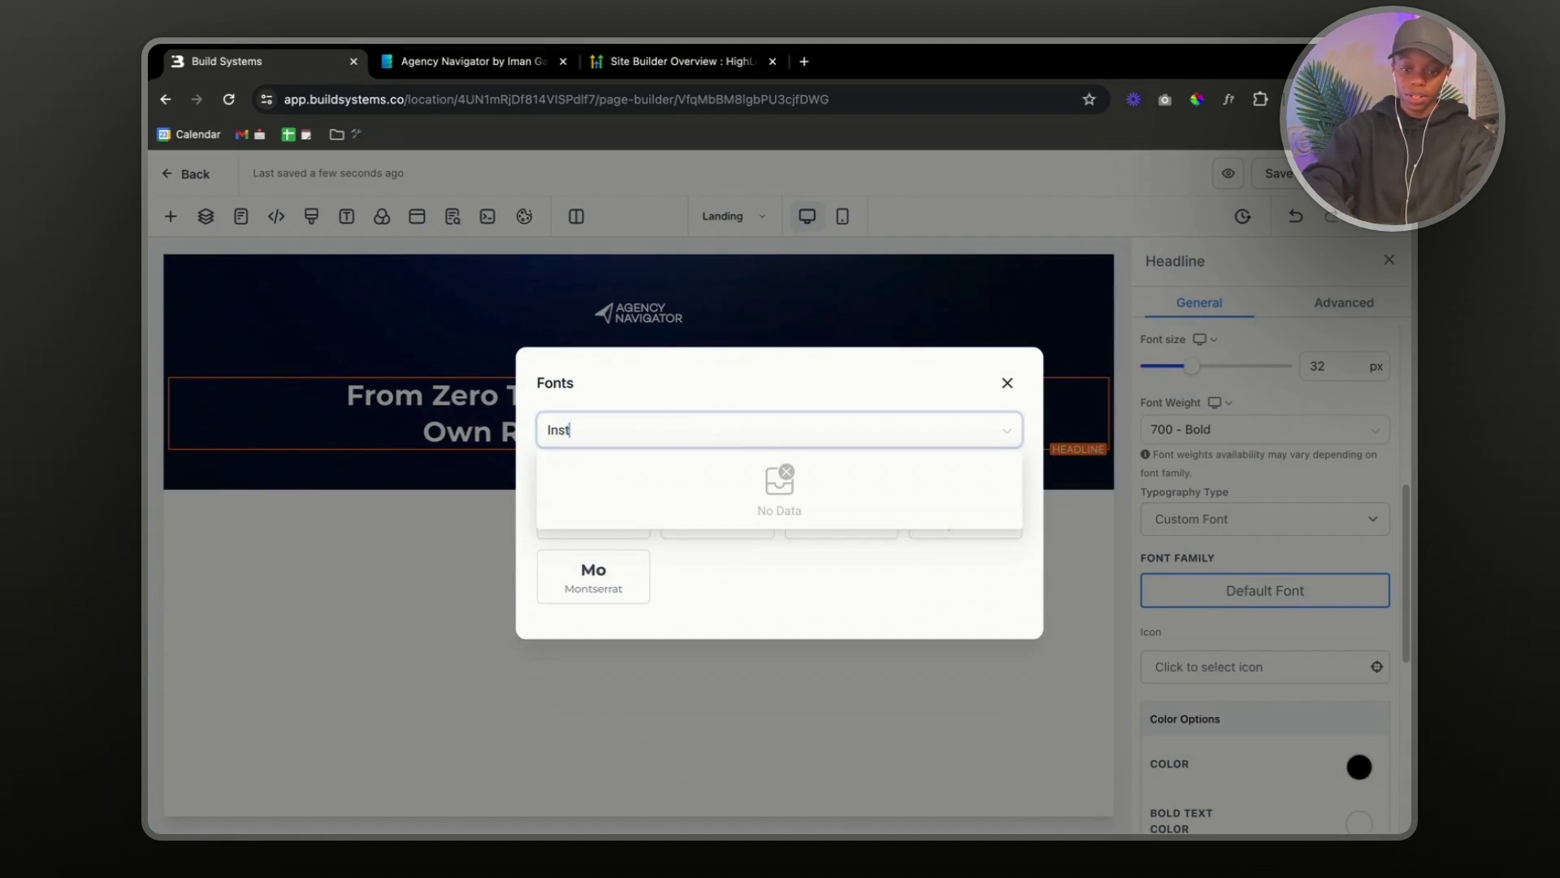
key(BackSpace)
key(BackSpace)
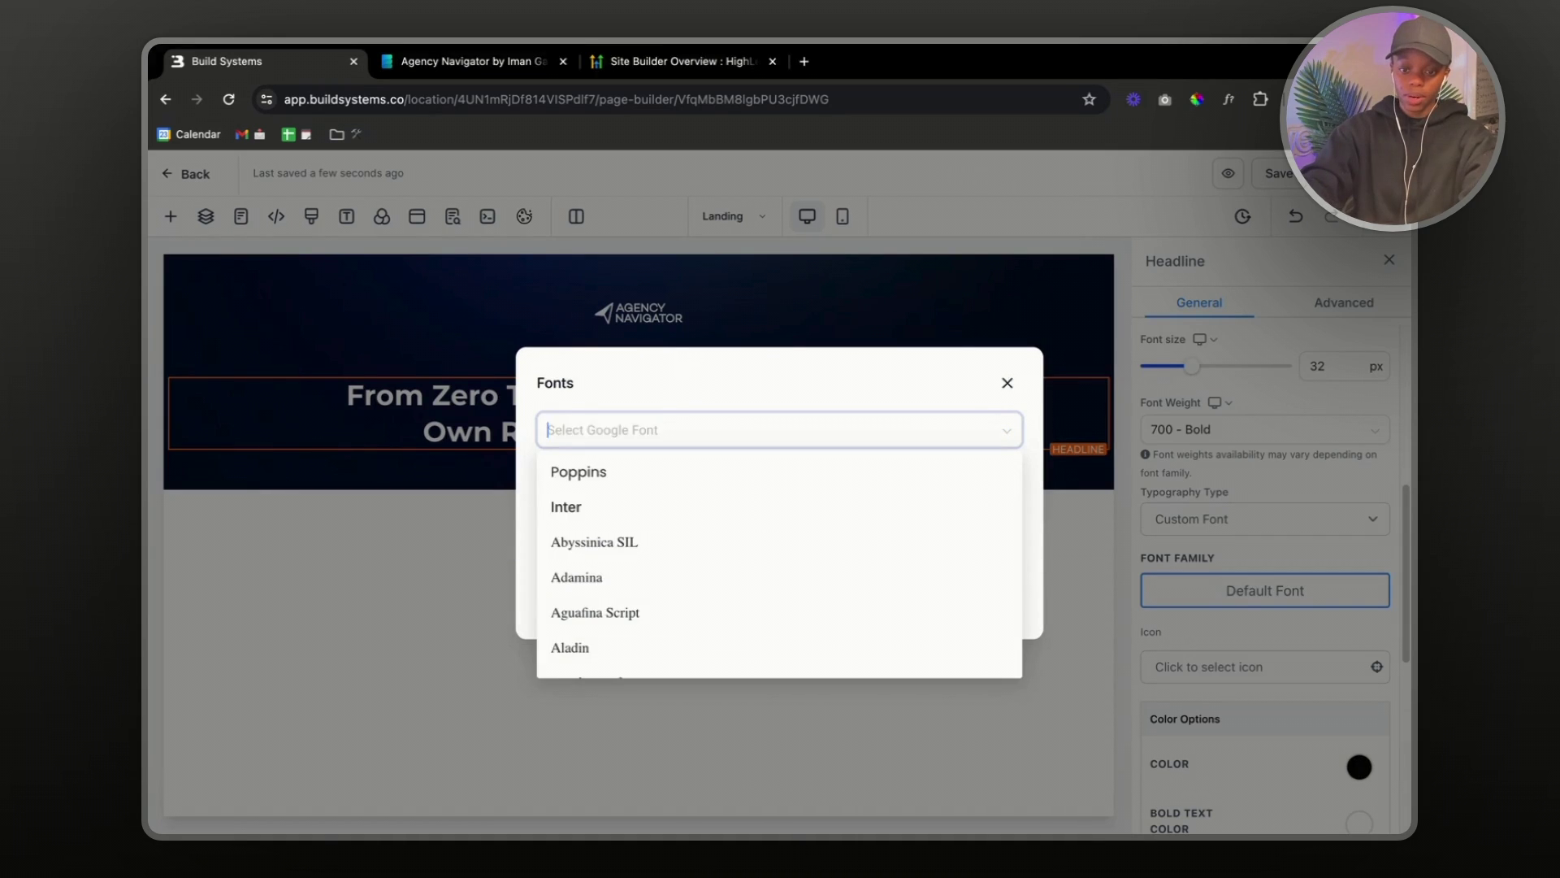
text(san)
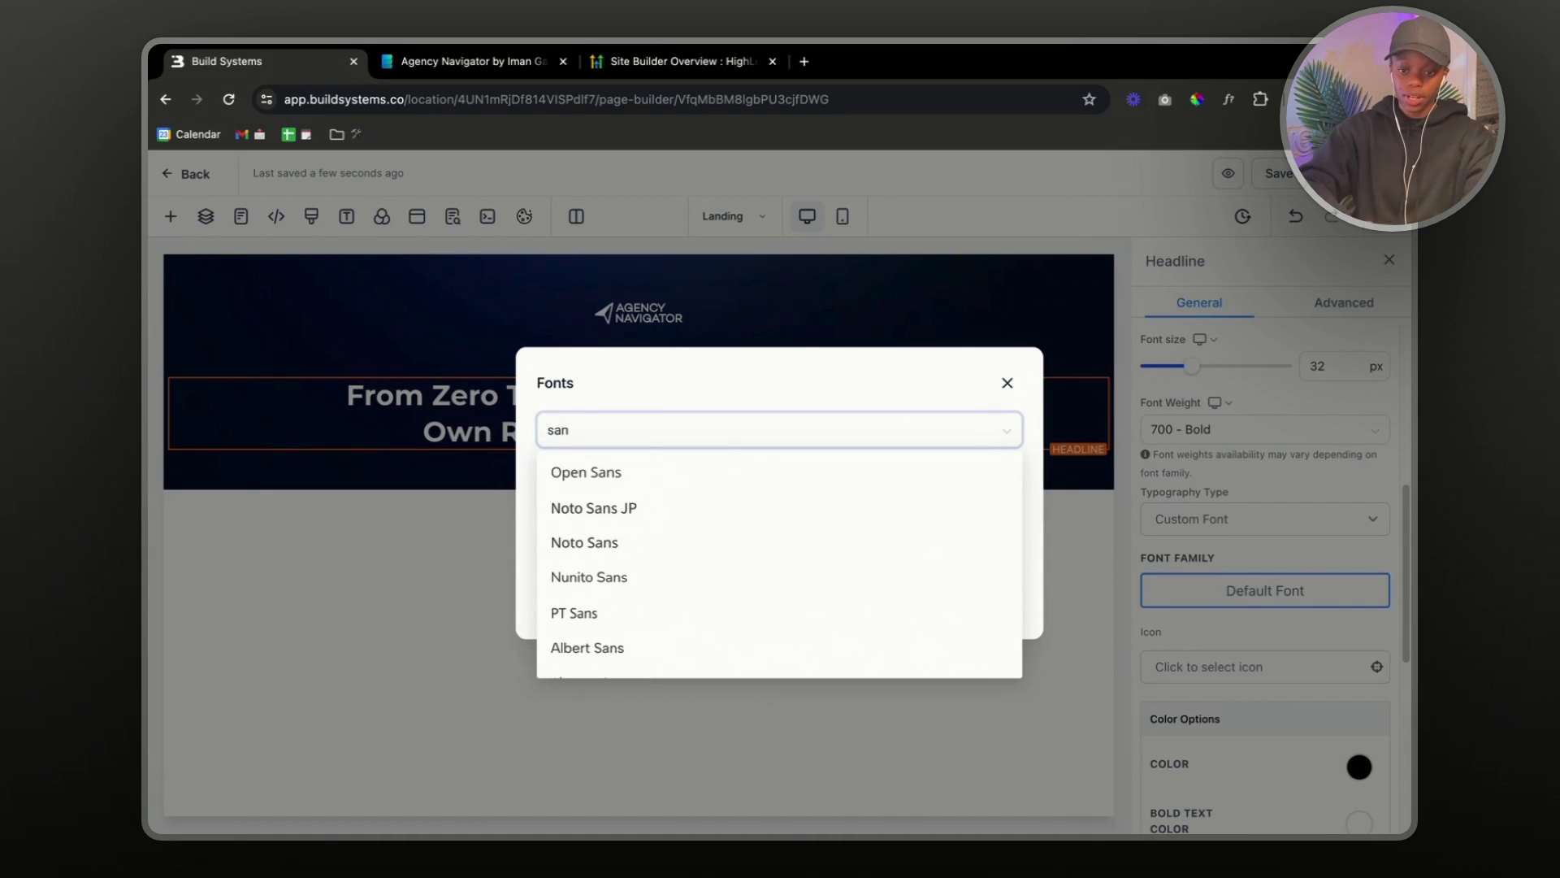
click(645, 512)
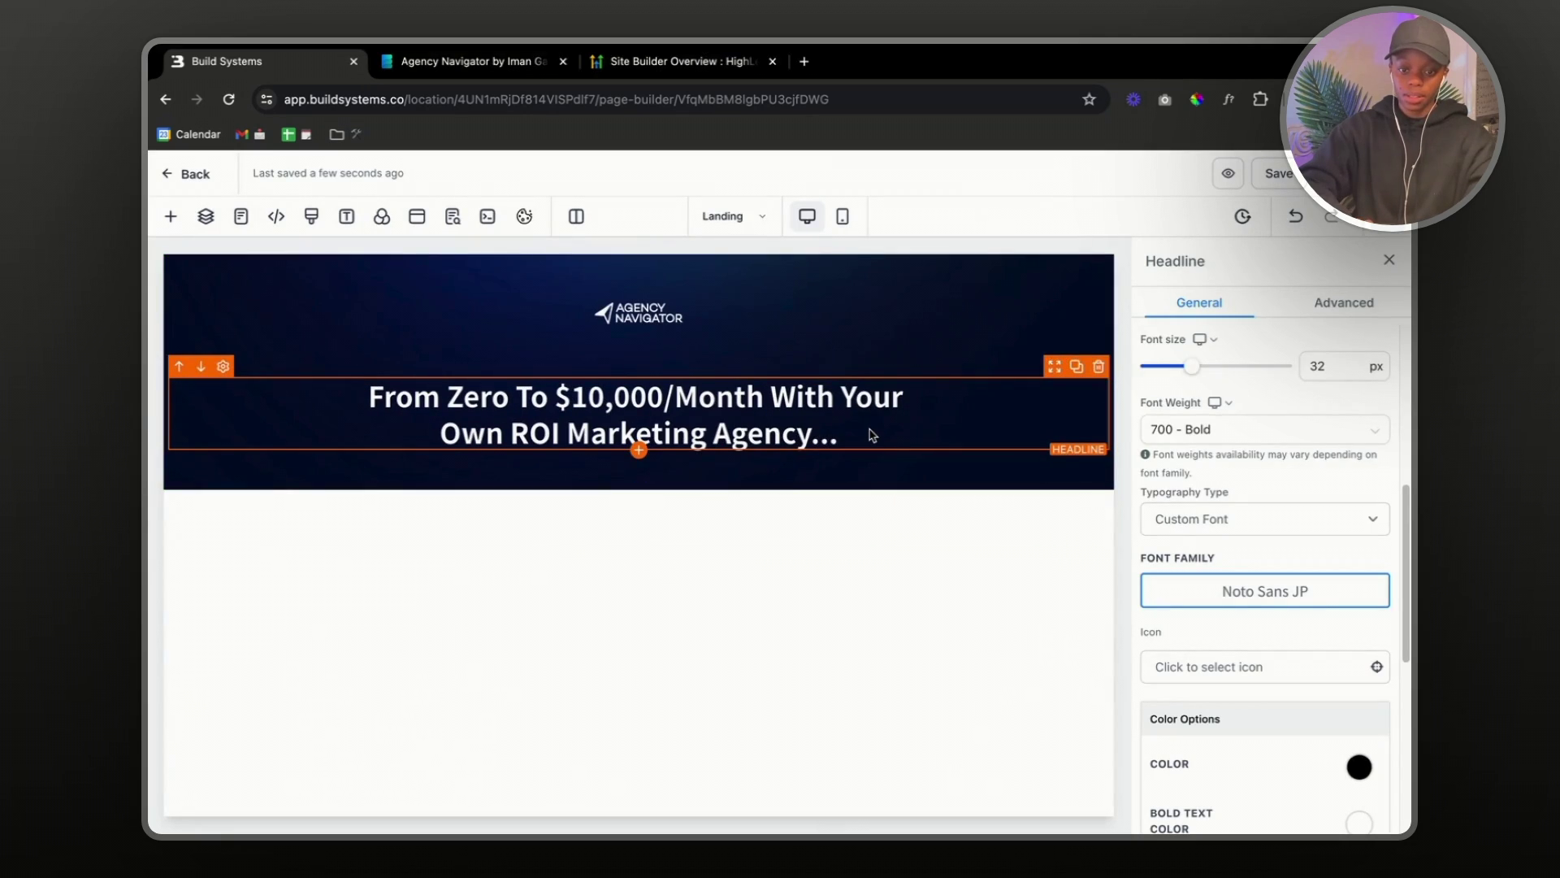
- Add a Sub Headline below the headline and fill it with the Agency Navigator page's "Inside of Agency Navigator you get the proven step-by-step plan..." paragraph
click(640, 451)
click(512, 441)
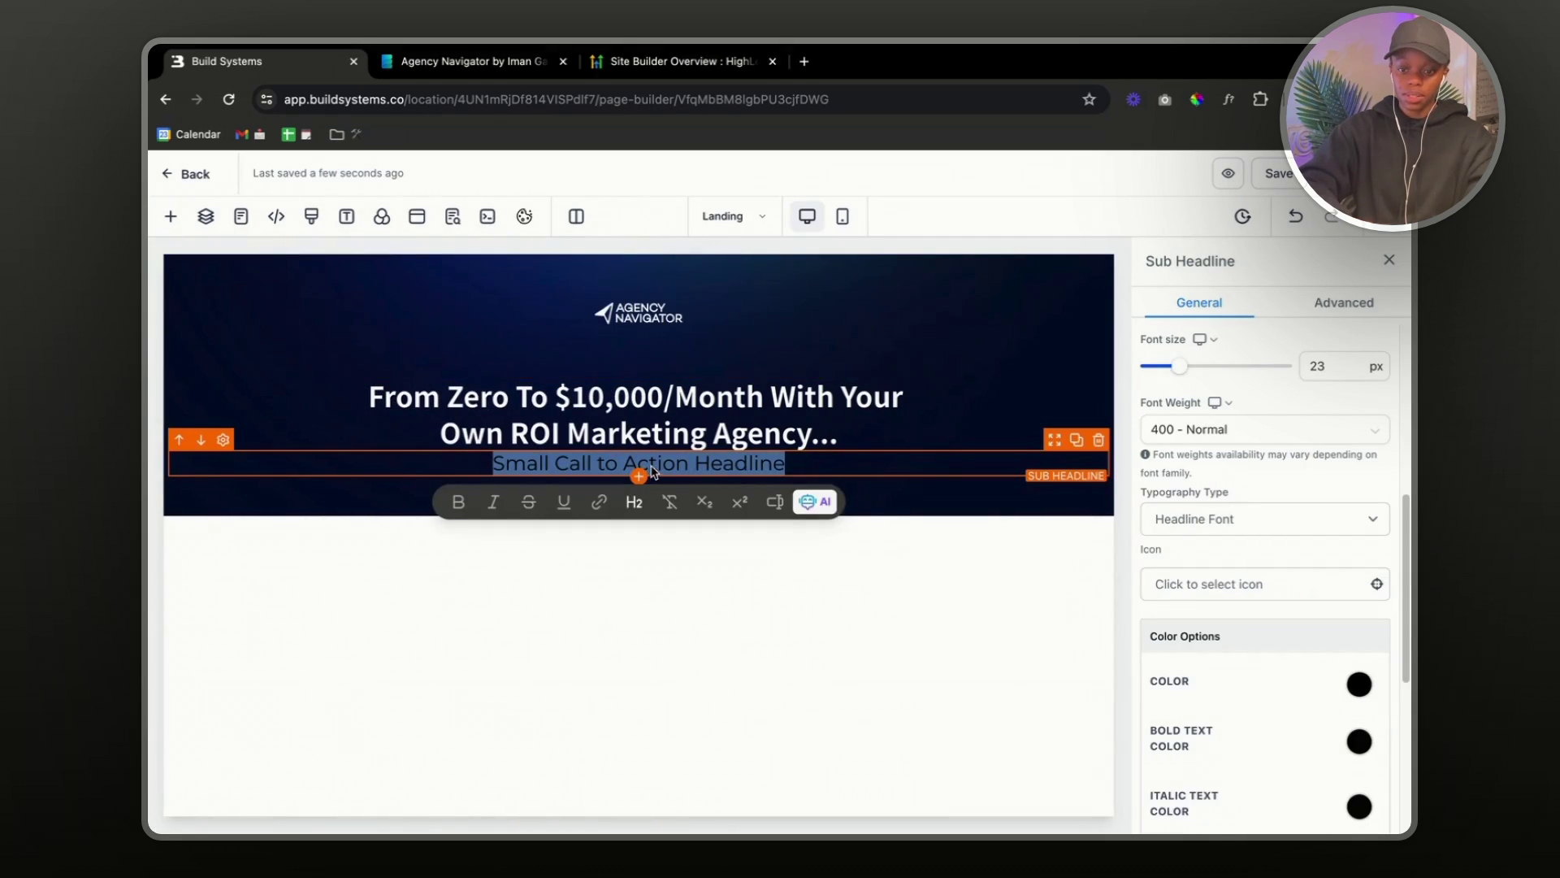
click(513, 72)
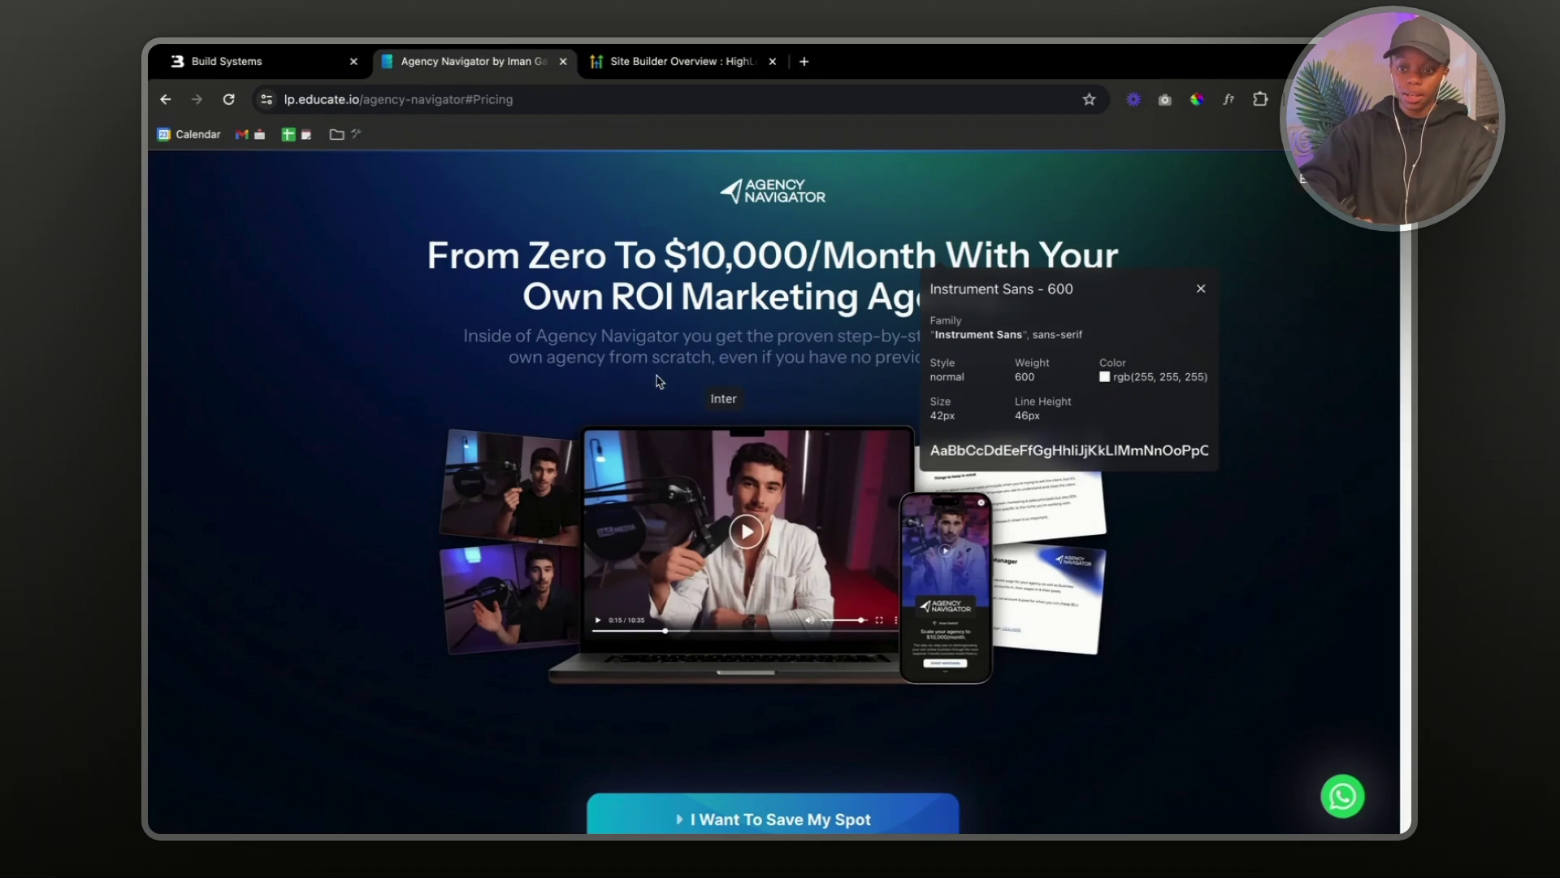
drag(456, 338, 1017, 361)
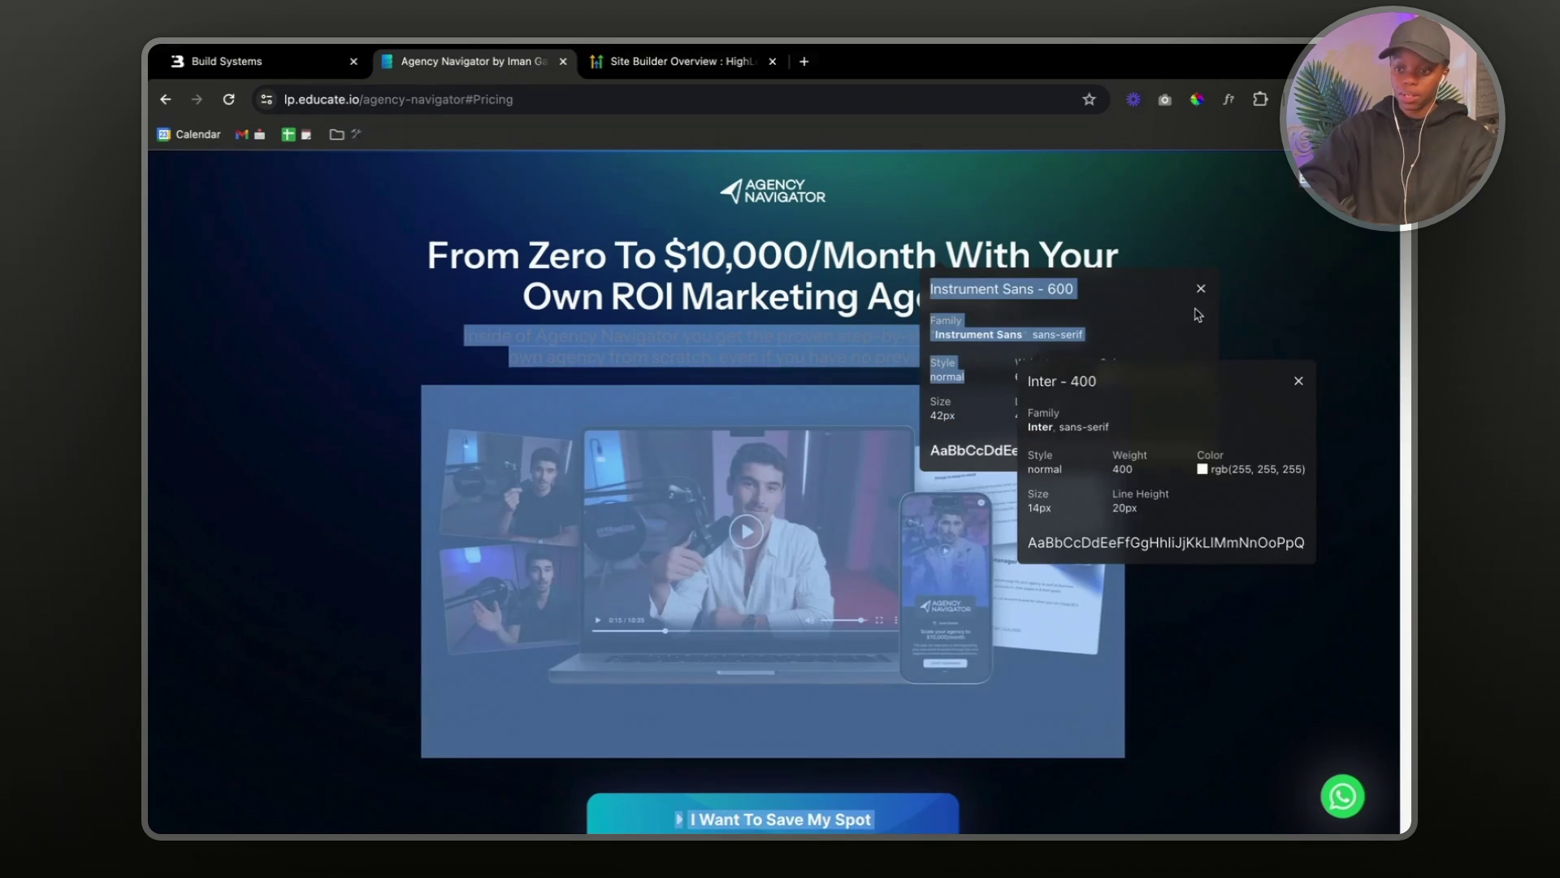
key(Escape)
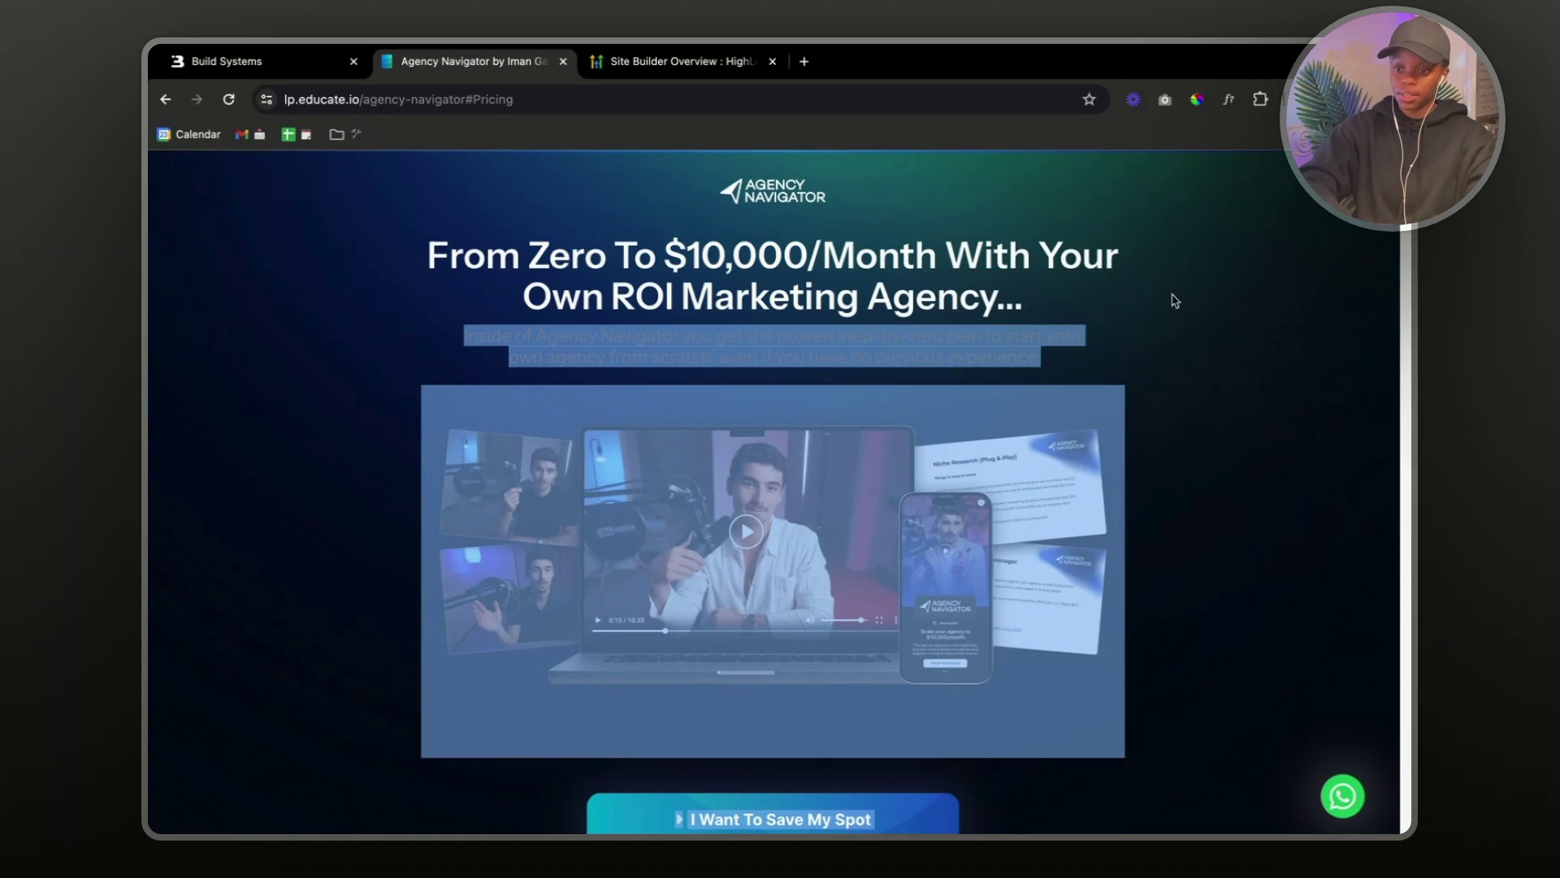
click(1035, 380)
drag(1051, 366, 461, 333)
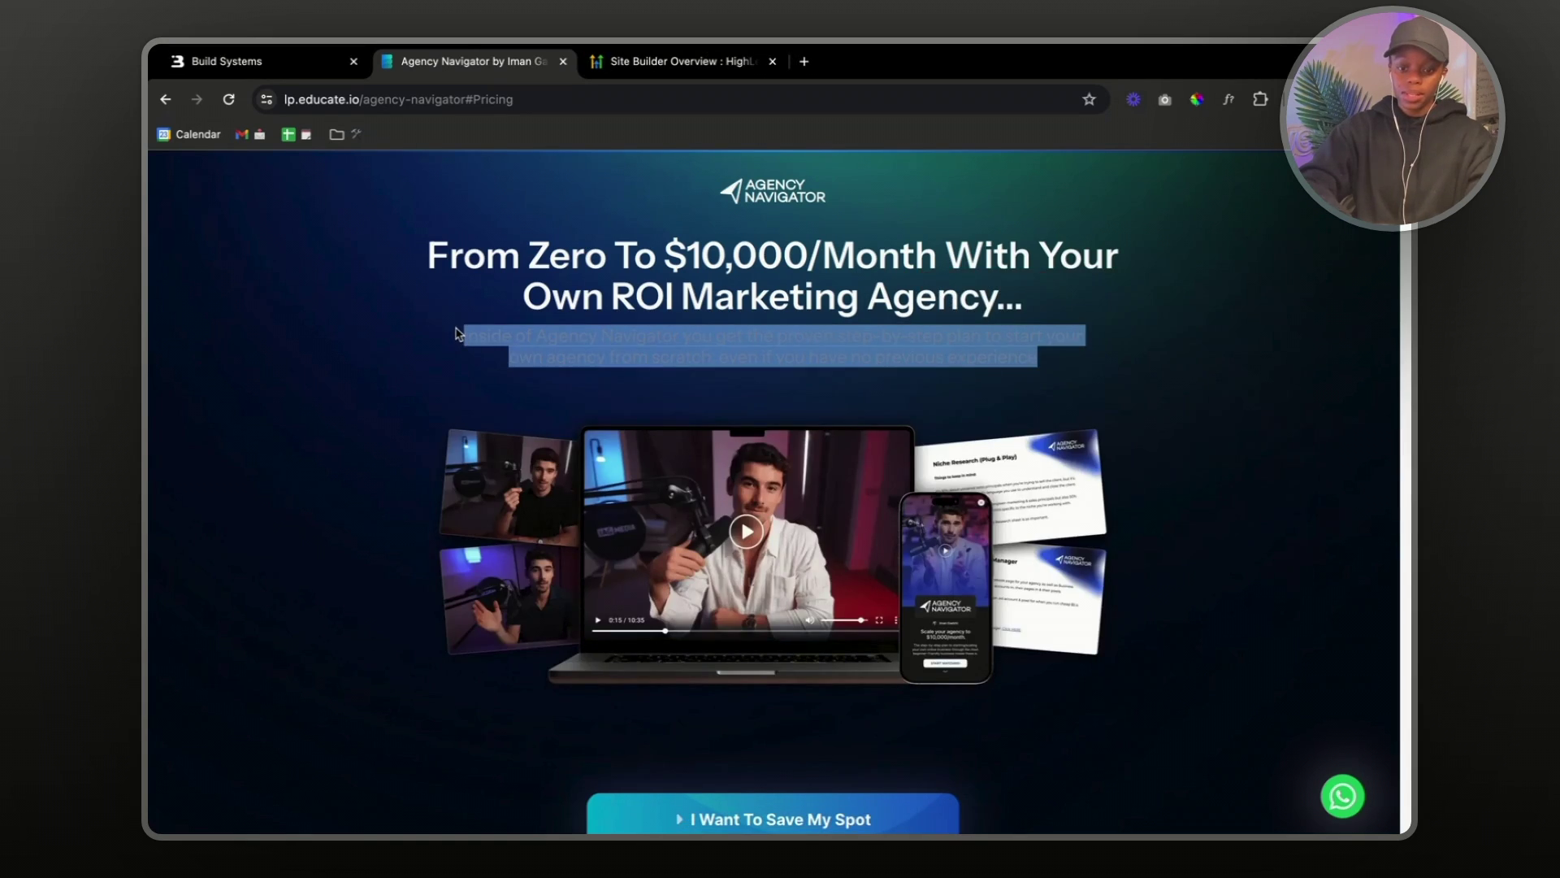
click(162, 53)
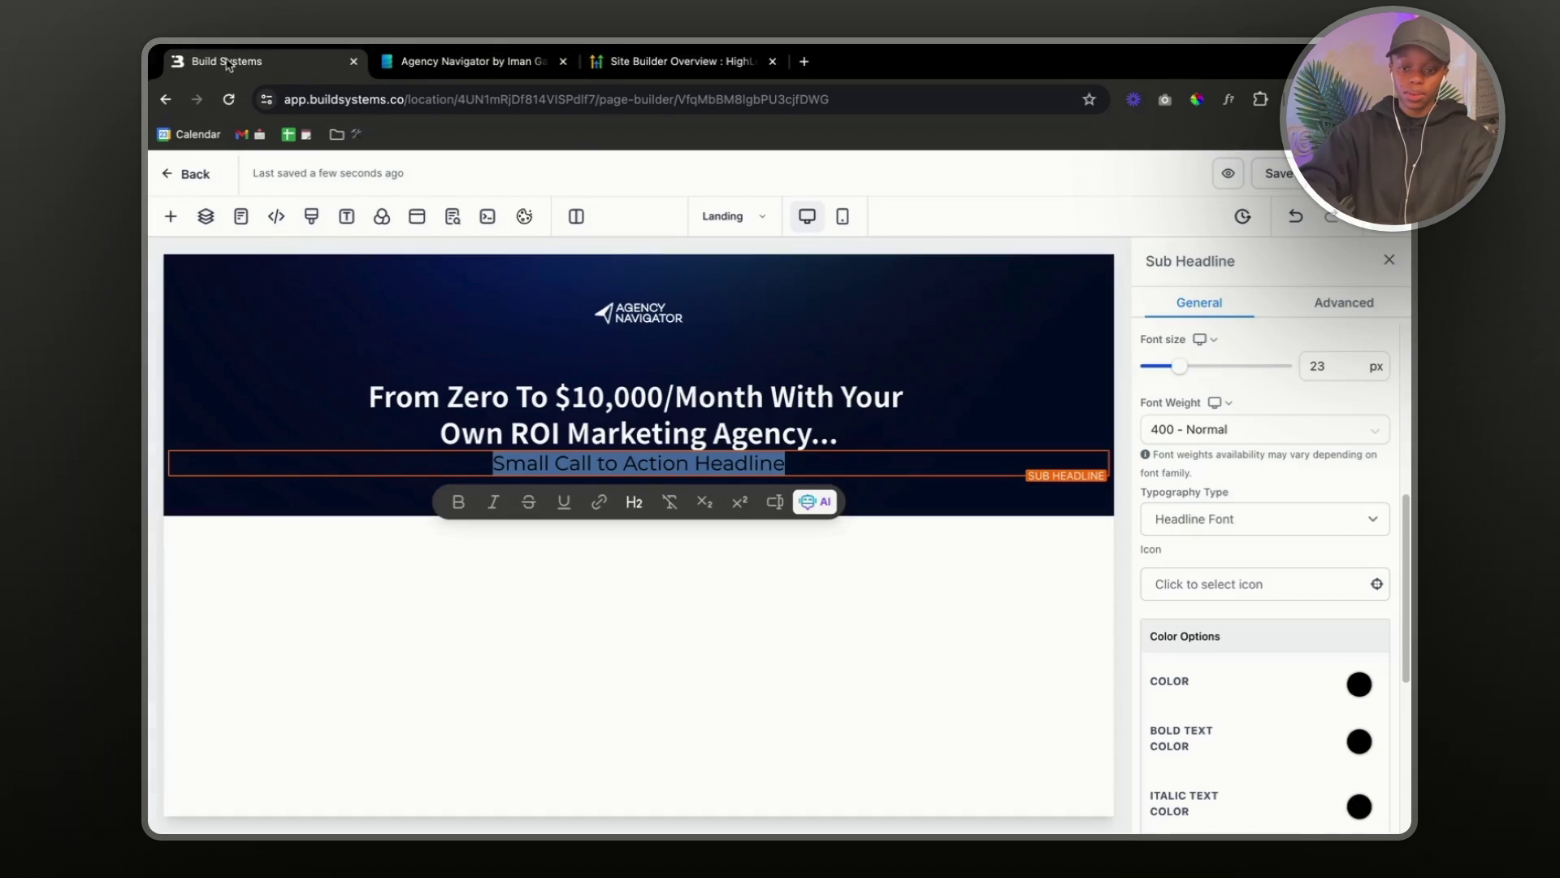
text(Inside of Agency Navigator you get the proven step-by-step plan to start your own agency from scratch, even if you have no previous experience.)
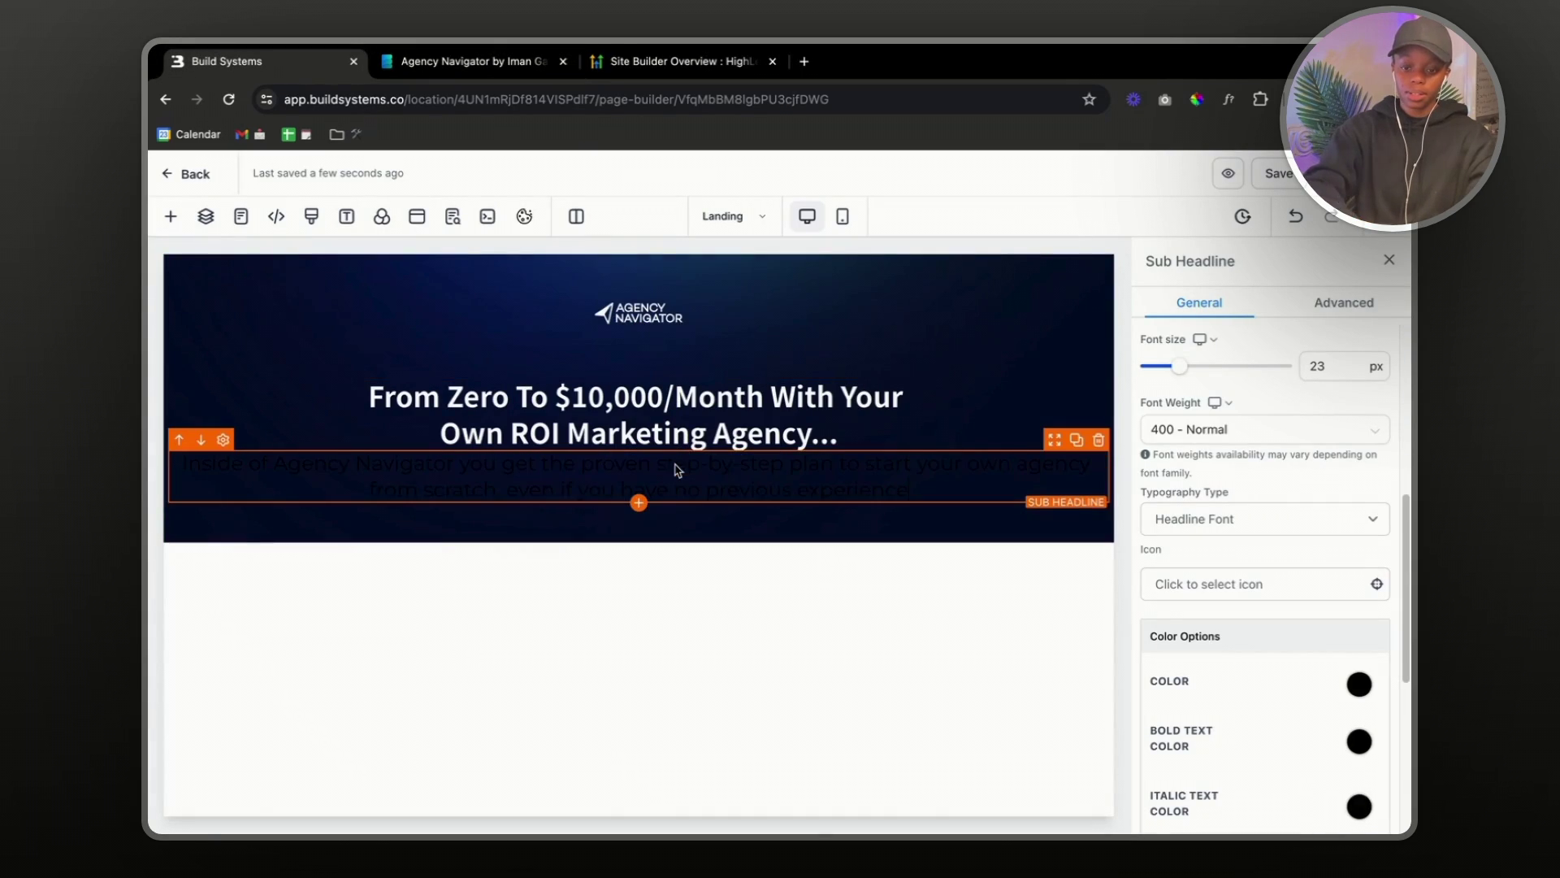
- Inspect the subheadline's font details on the Agency Navigator page and set the Sub Headline's font size to 20 px
double_click(816, 475)
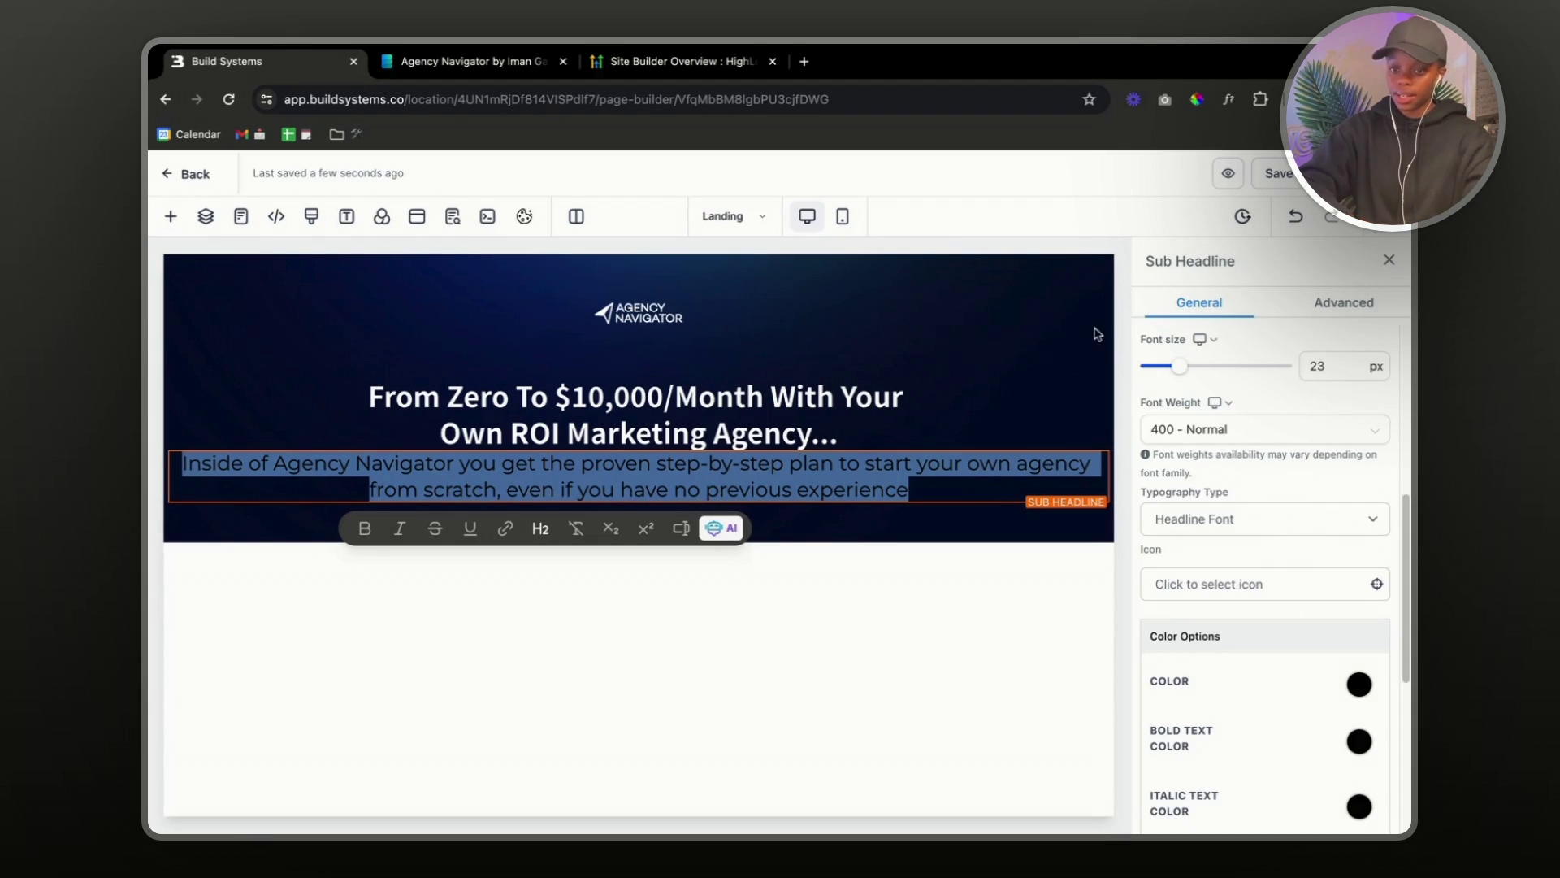
click(550, 75)
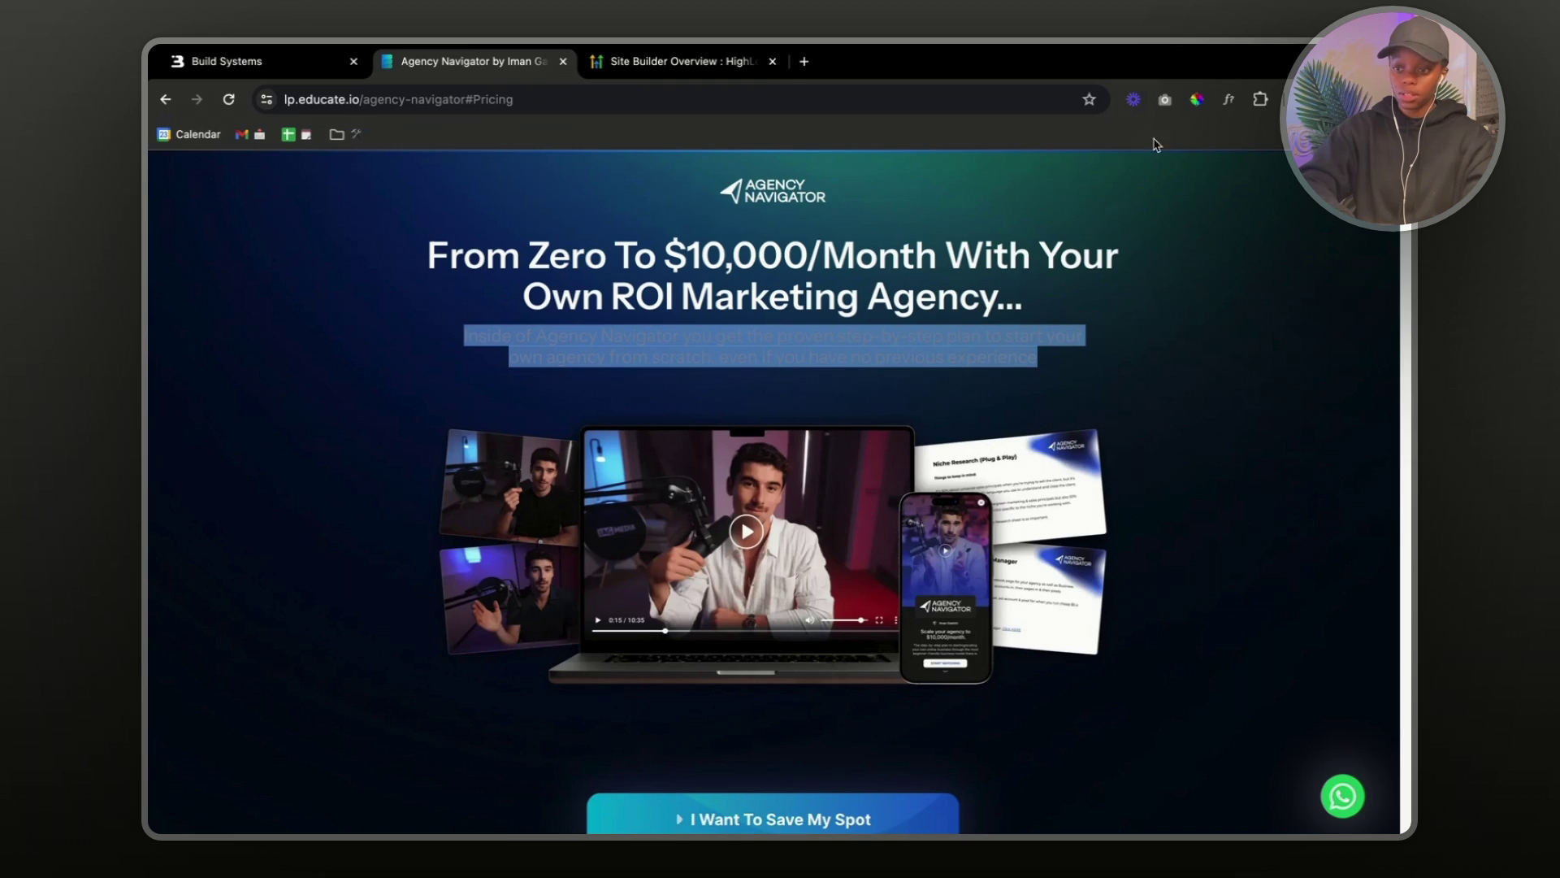
click(1229, 101)
click(932, 330)
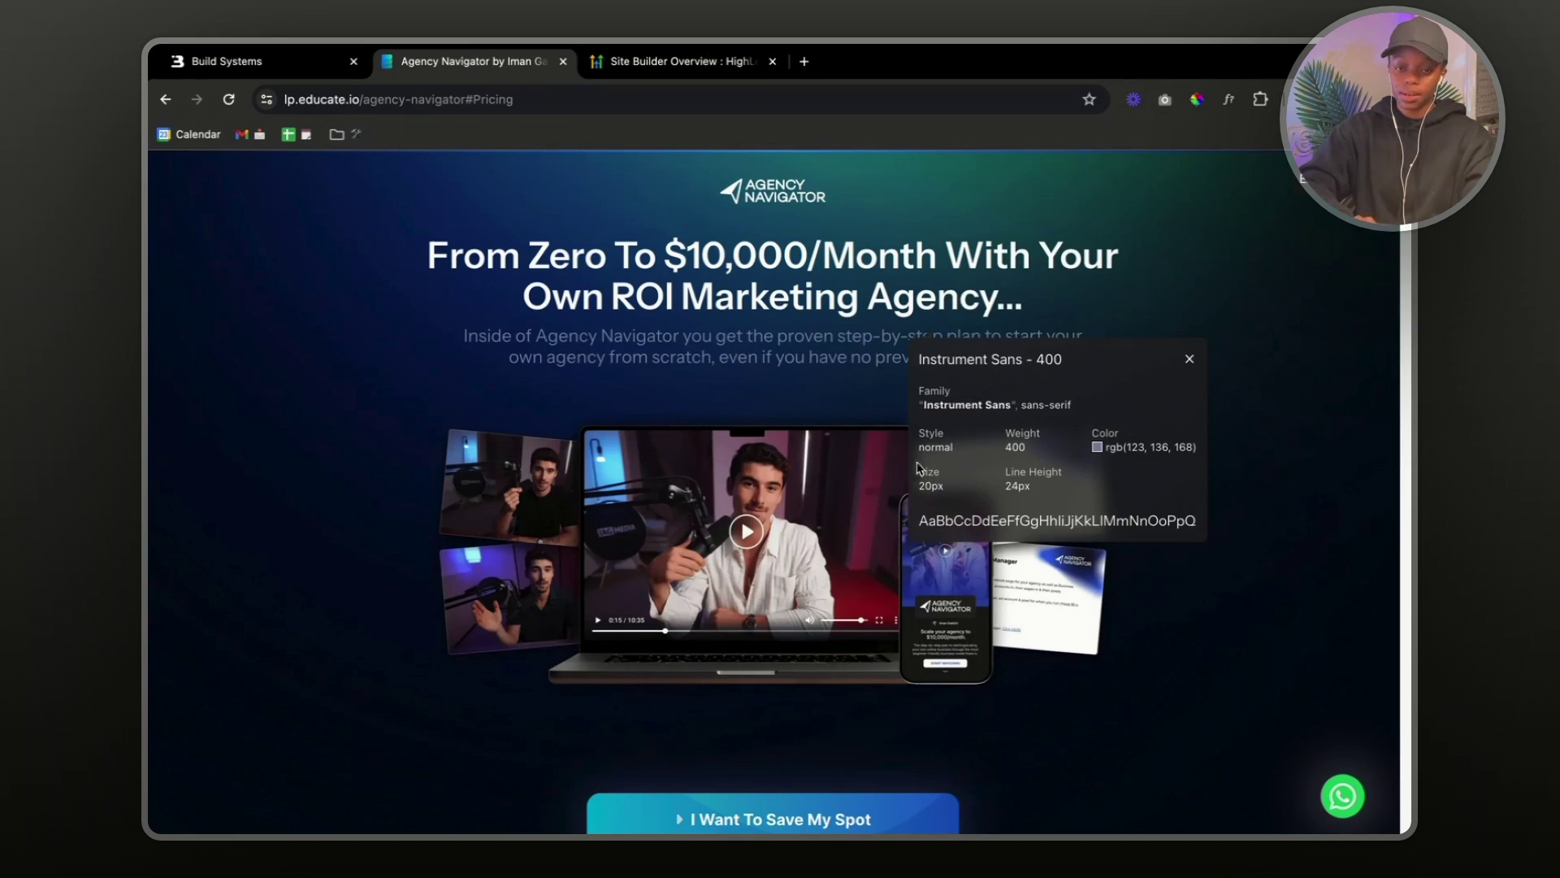
click(280, 61)
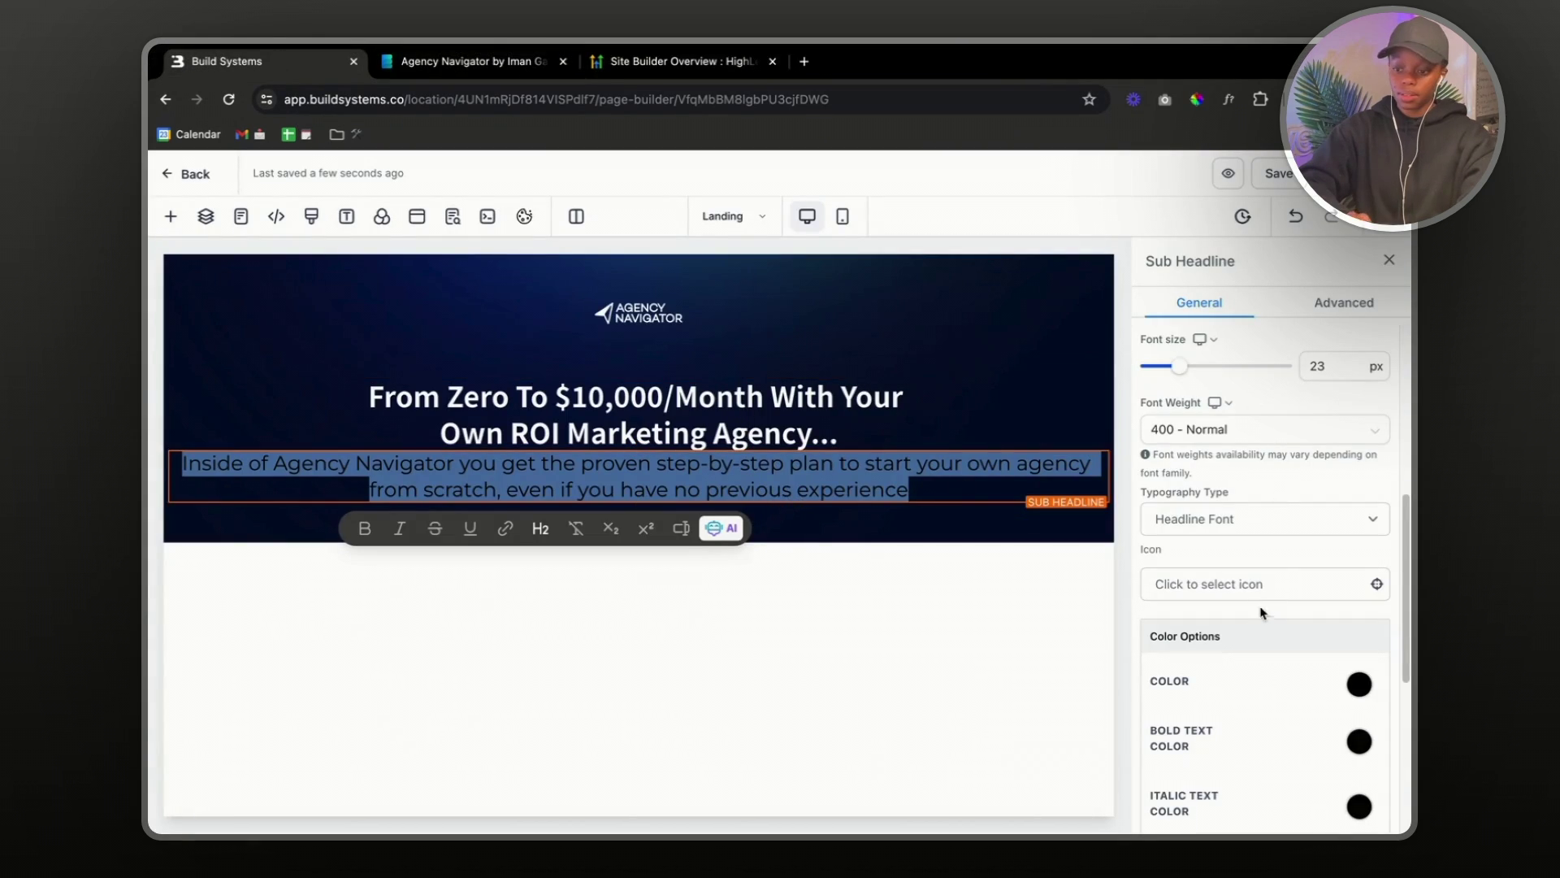
scroll(1246, 569, up, 3)
click(1316, 499)
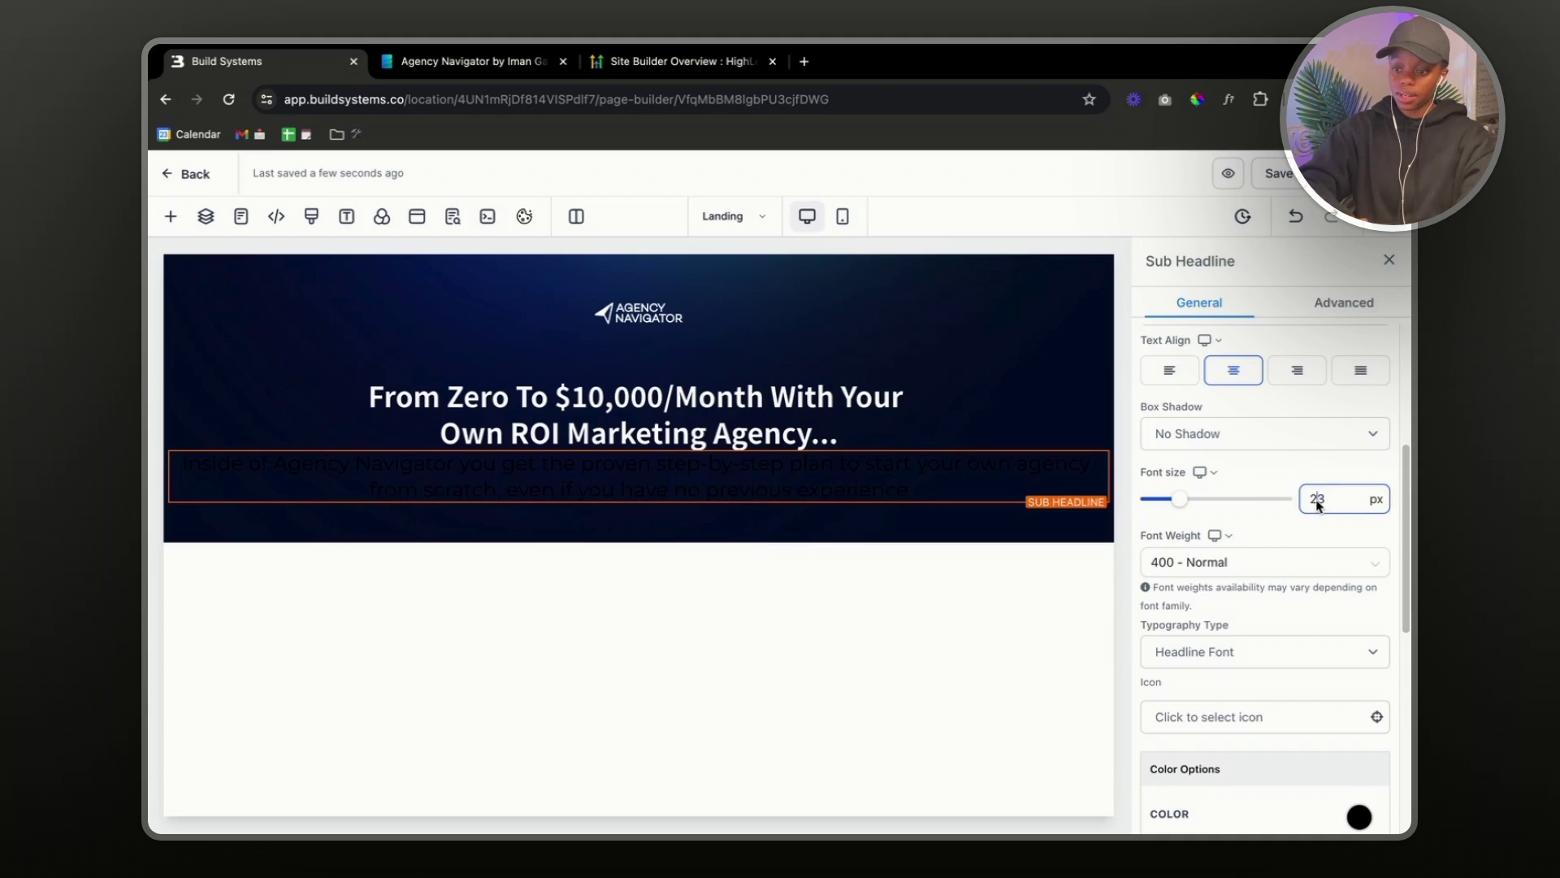
double_click(1316, 498)
text(20)
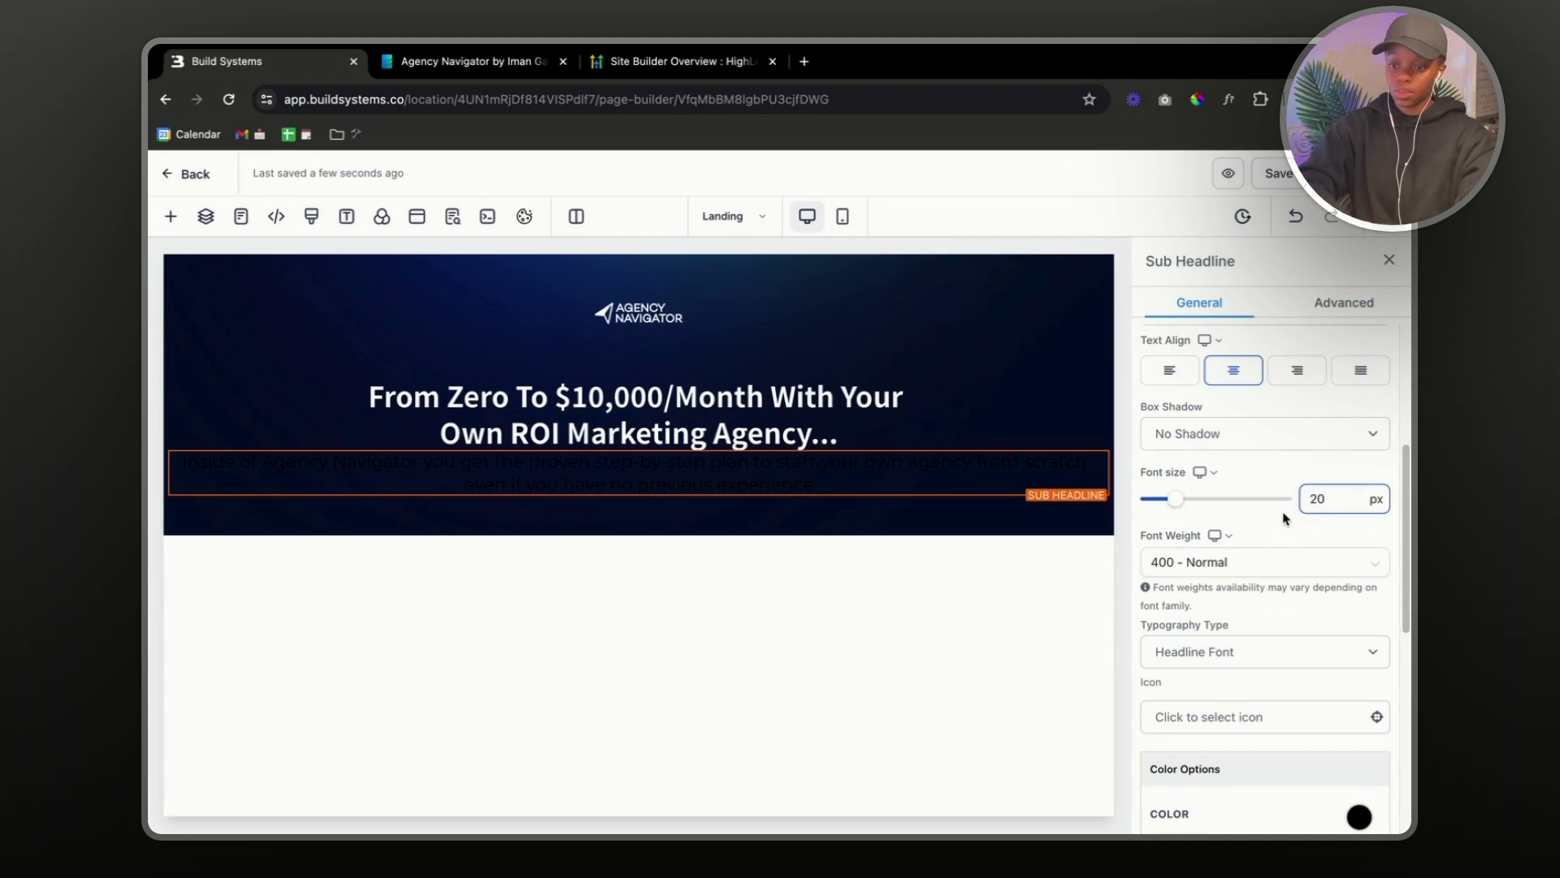
- Sample the grey colour of the subheadline text on the Agency Navigator page with the ColorPick Eyedropper
scroll(1207, 541, down, 2)
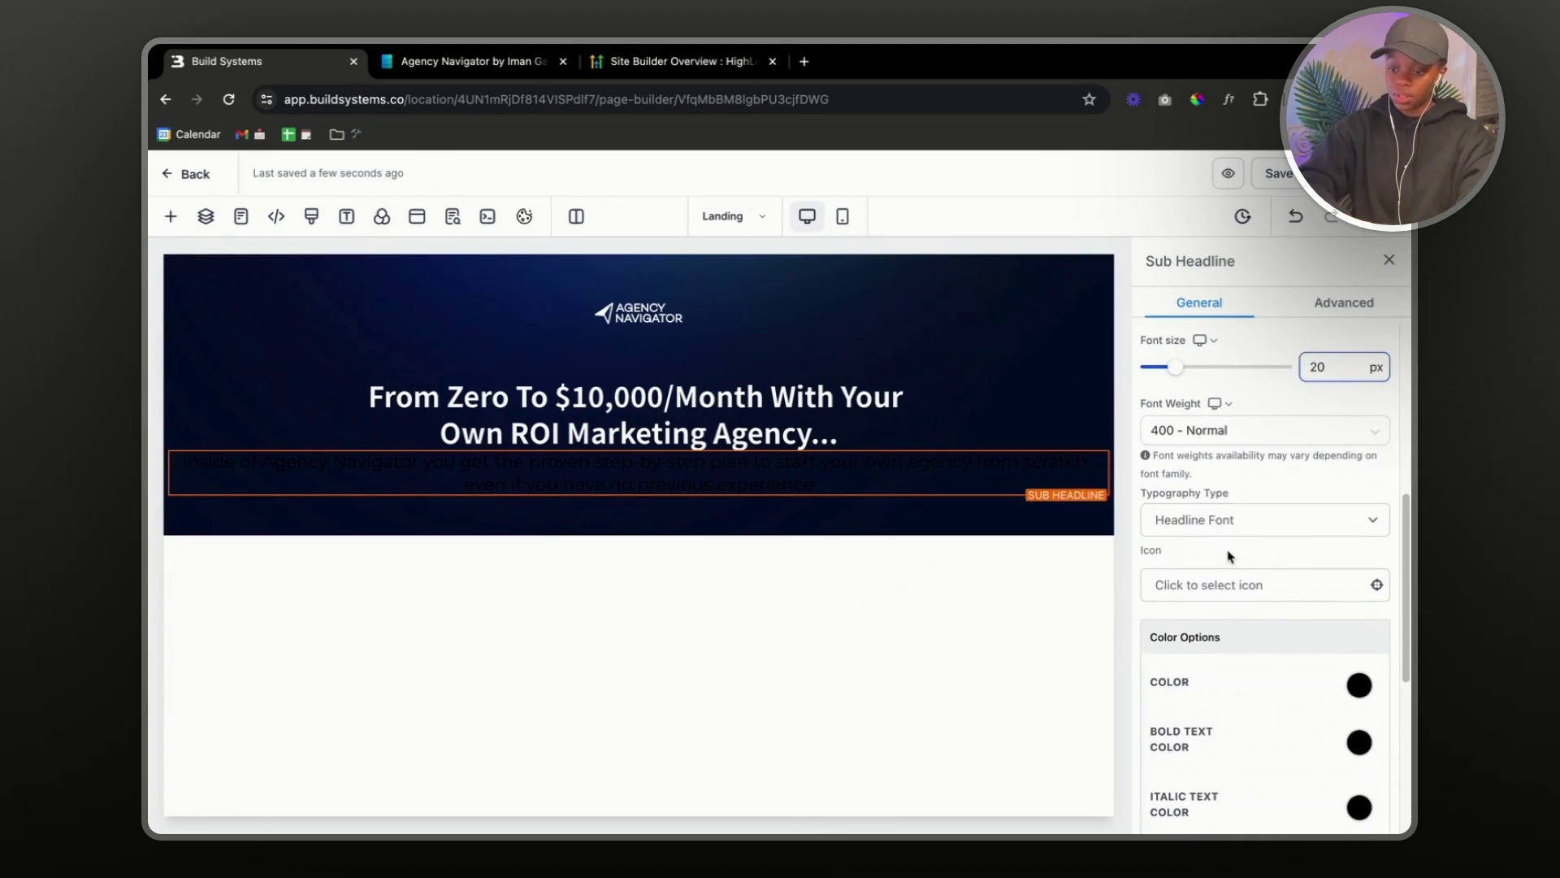
click(525, 74)
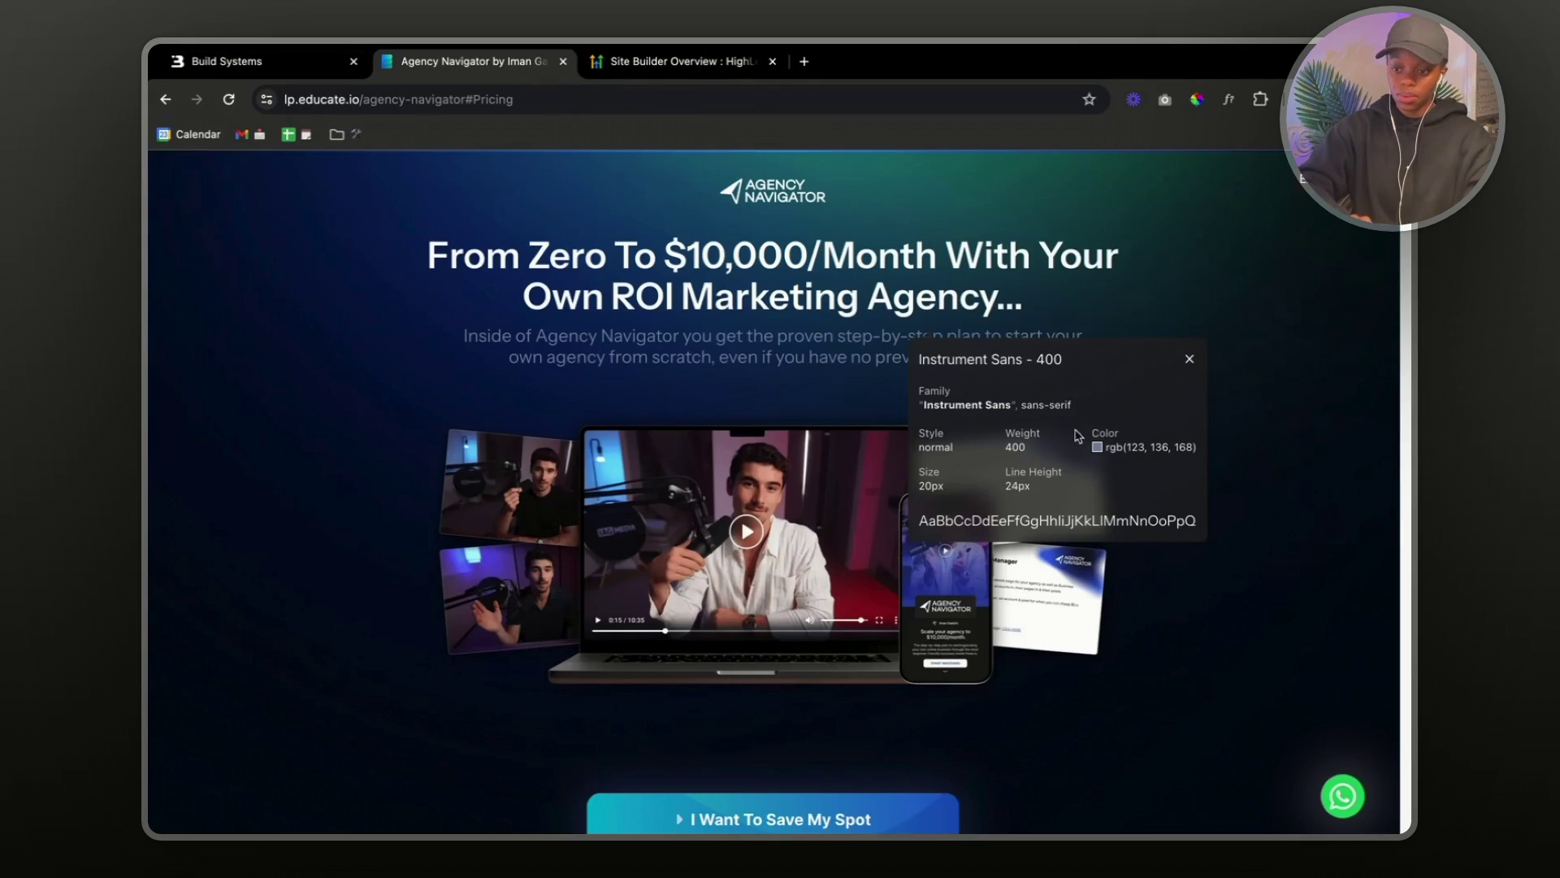
mouse_move(1124, 455)
click(1196, 100)
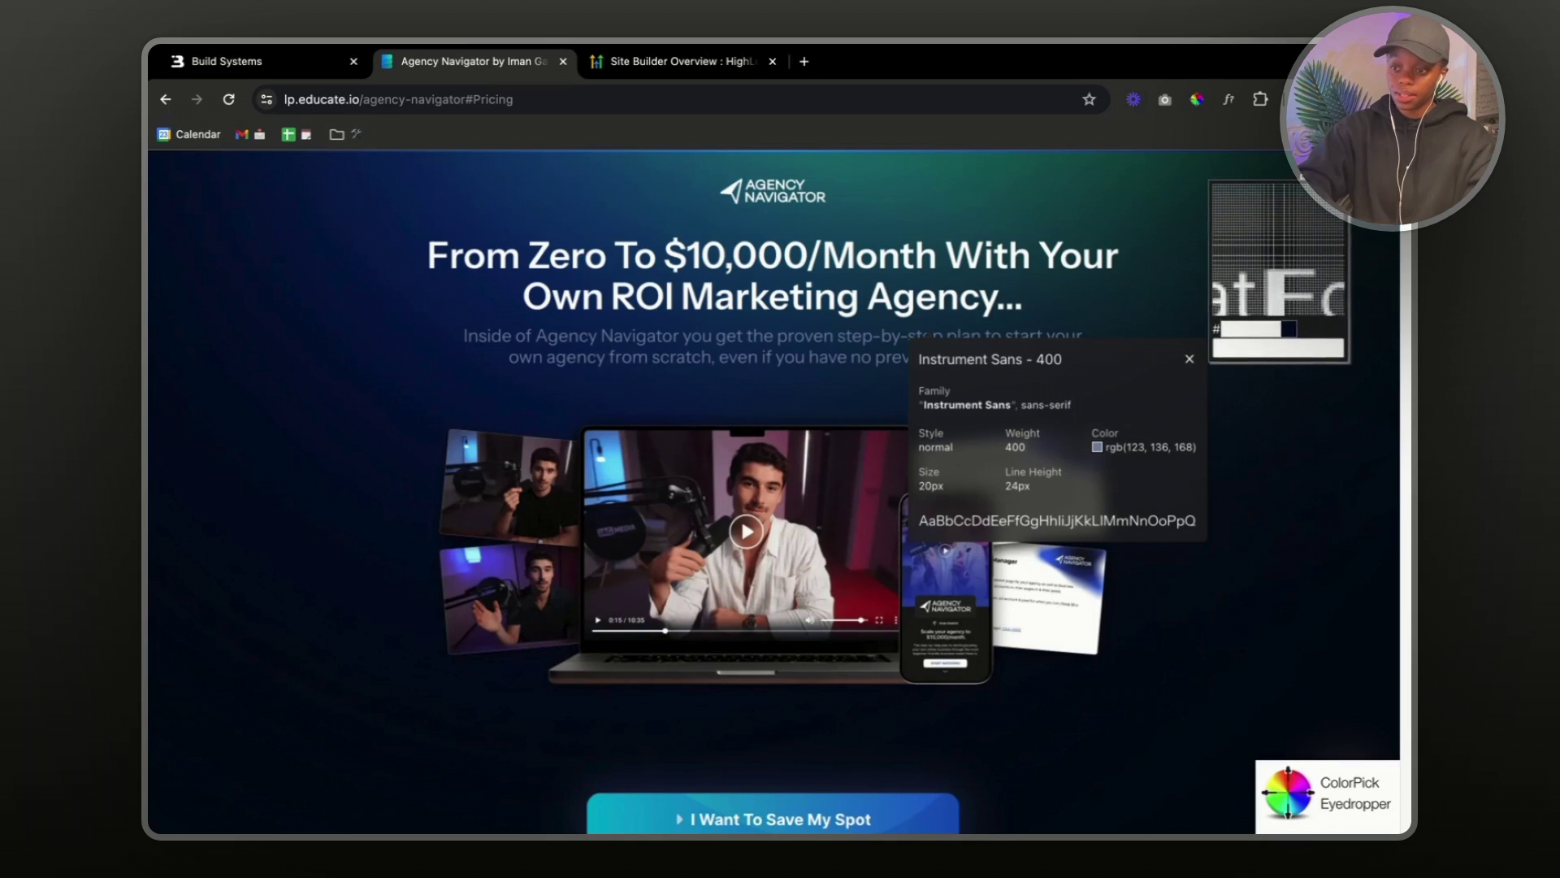
click(1320, 215)
key(Escape)
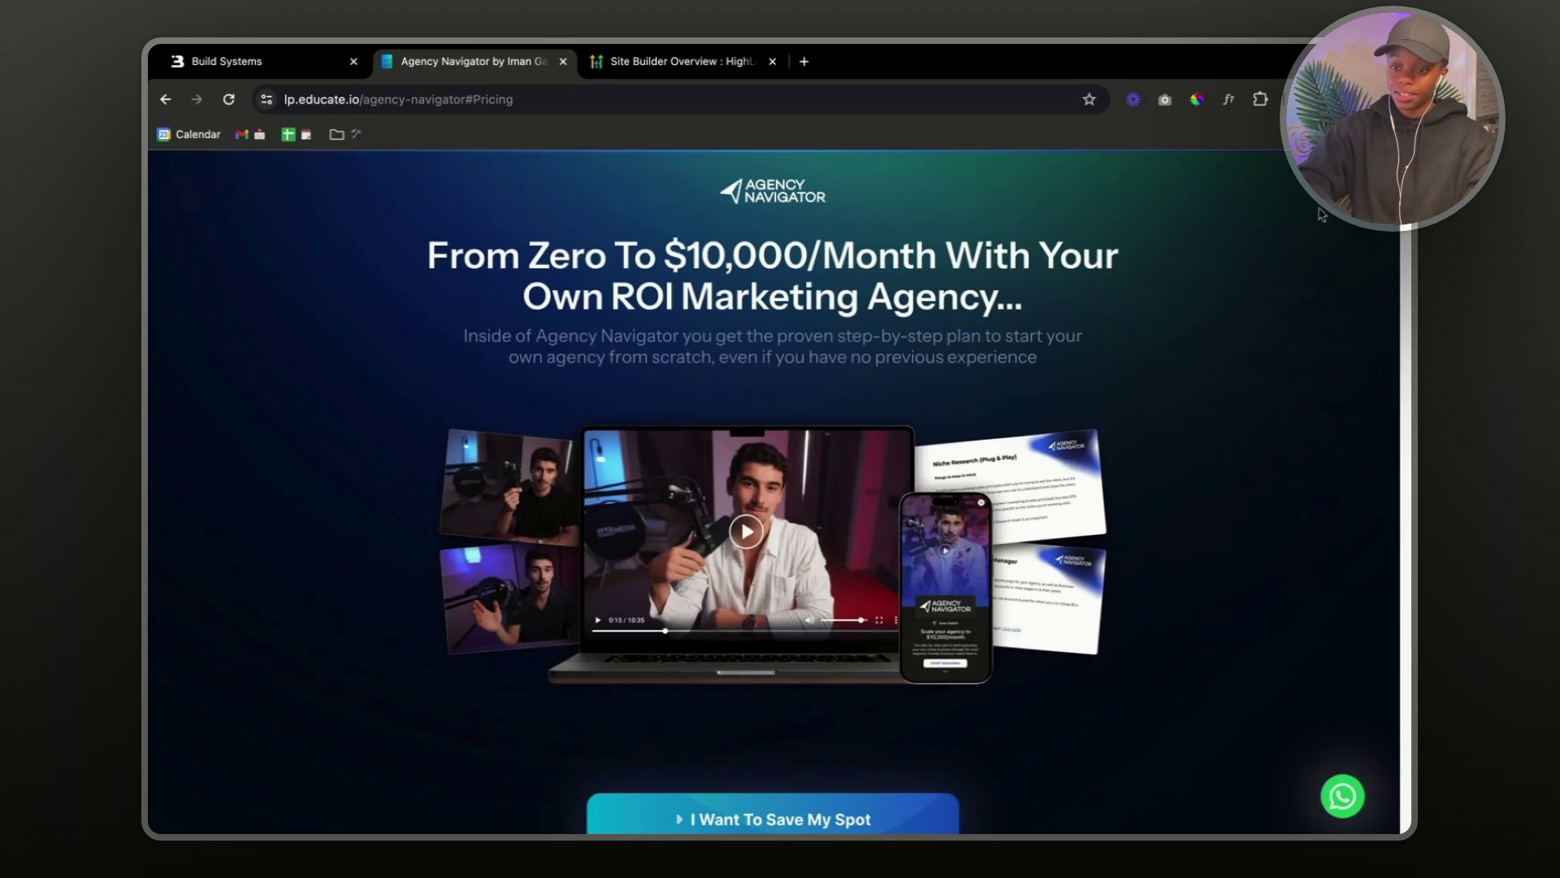
click(1194, 99)
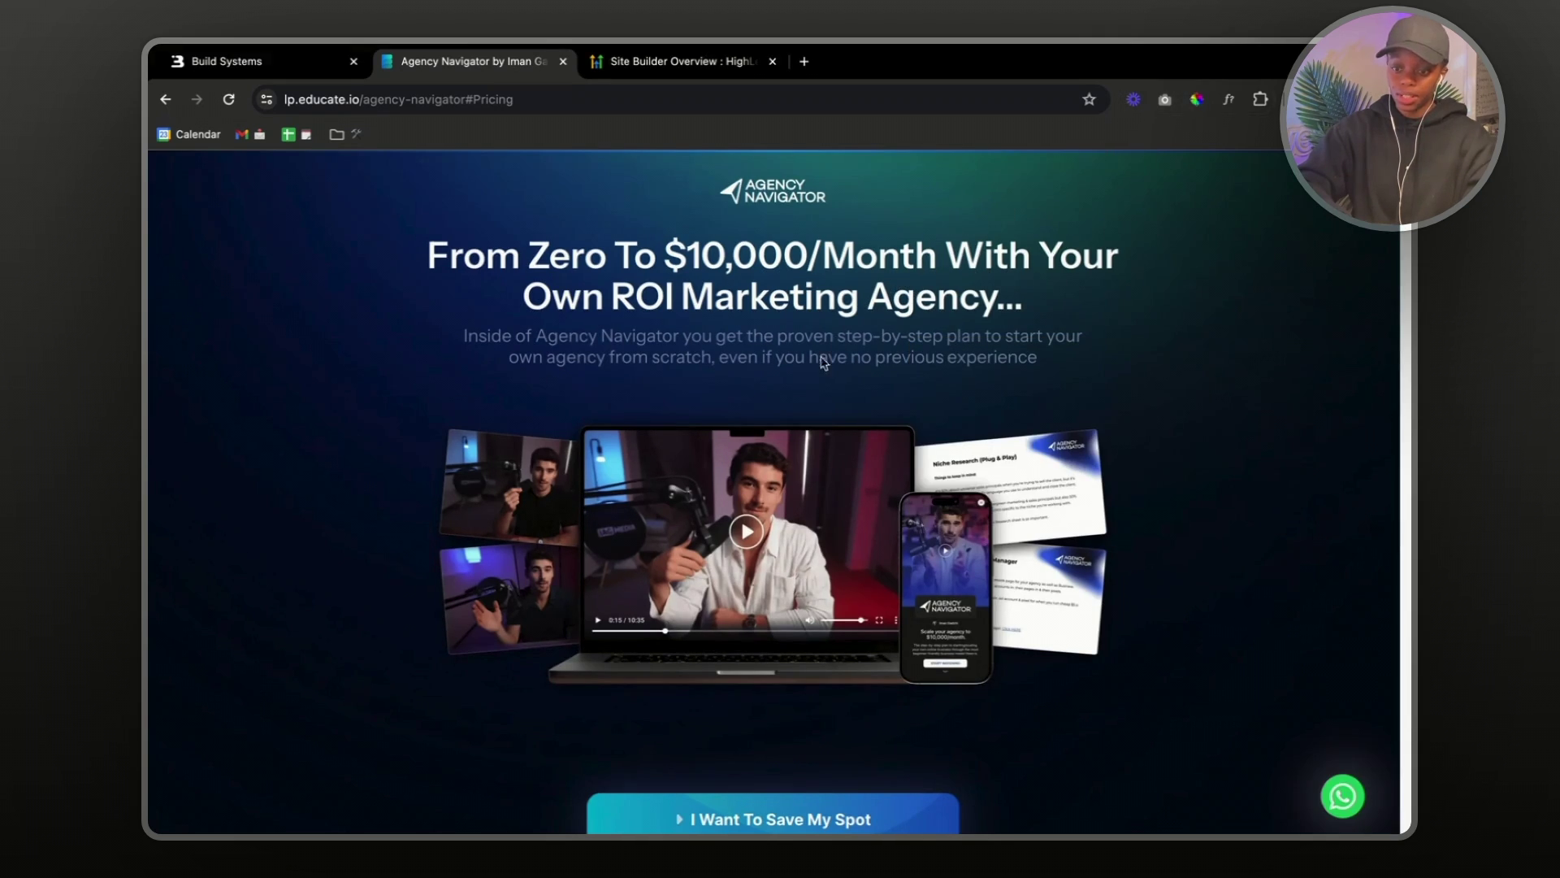
click(868, 341)
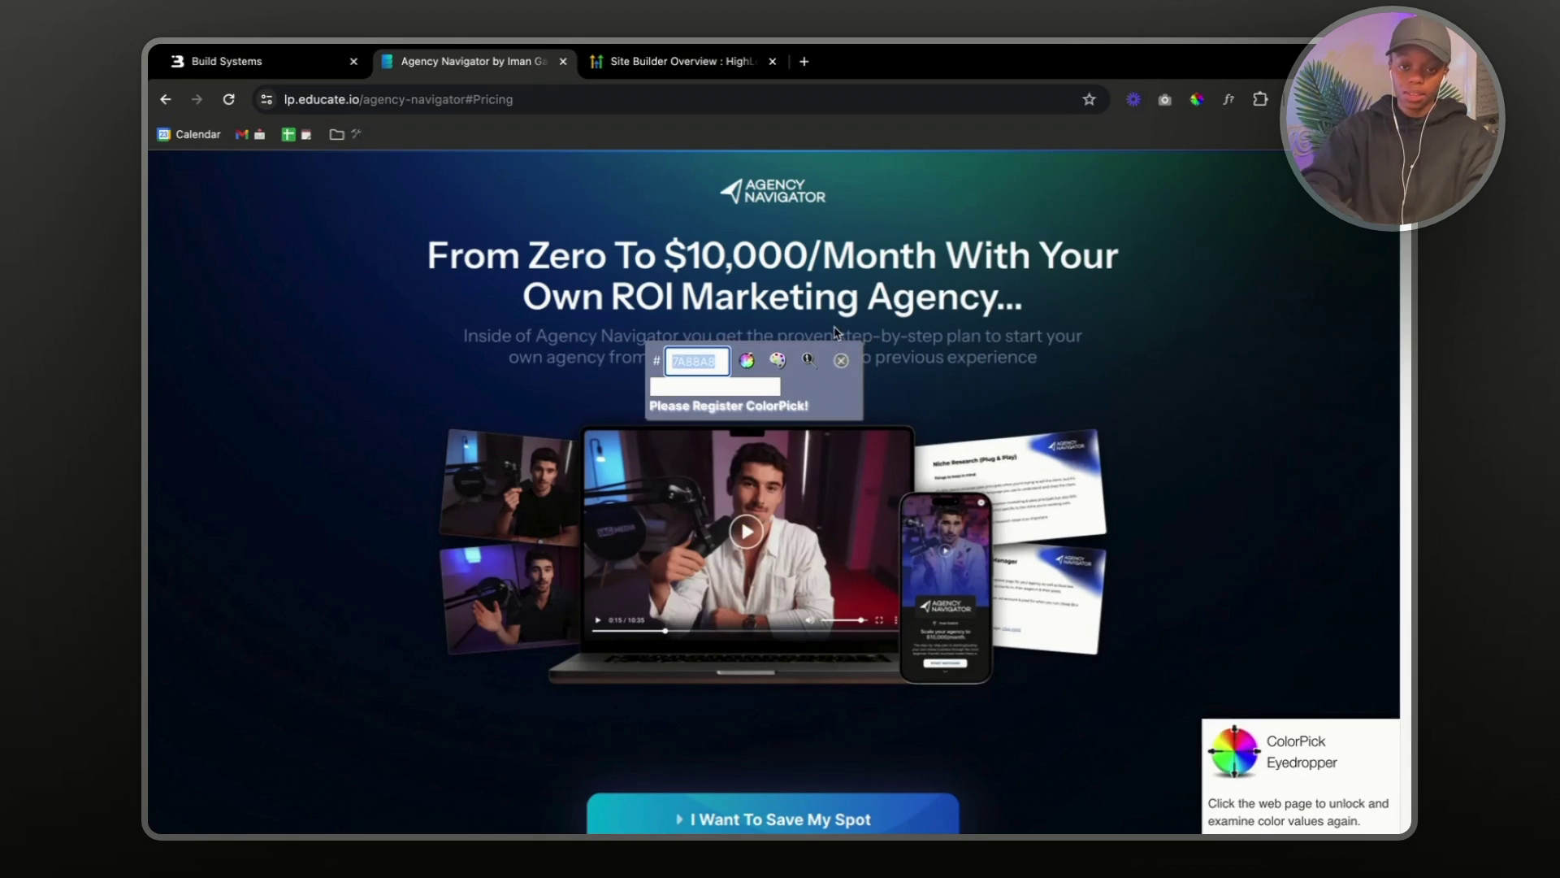
- Set the builder Sub Headline's text colour to the light grey swatch and break its line before "own agency from scratch"
click(277, 57)
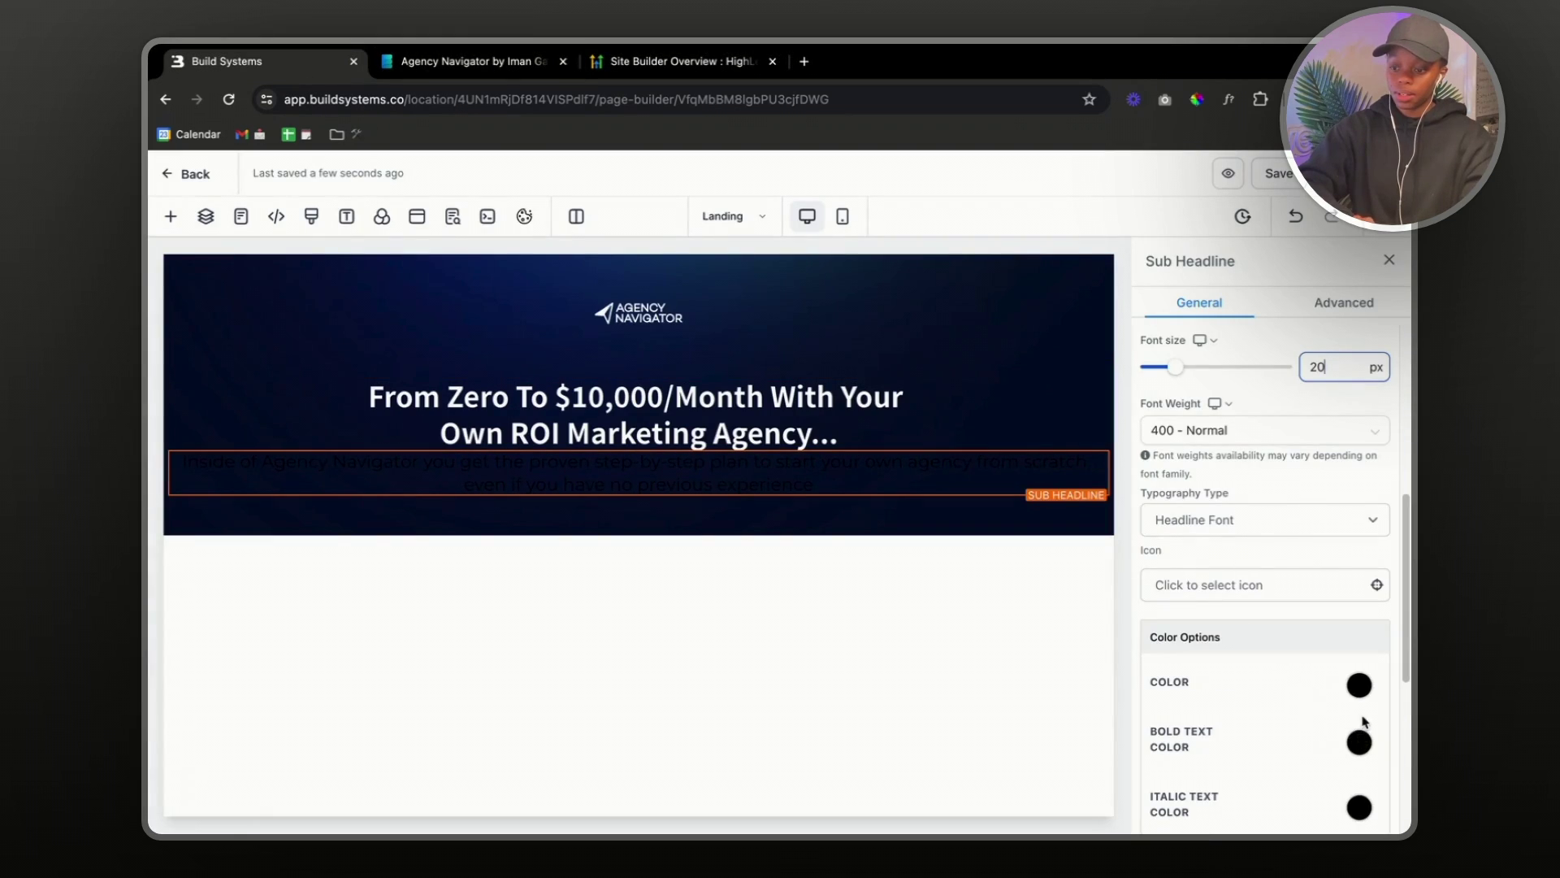
click(1359, 686)
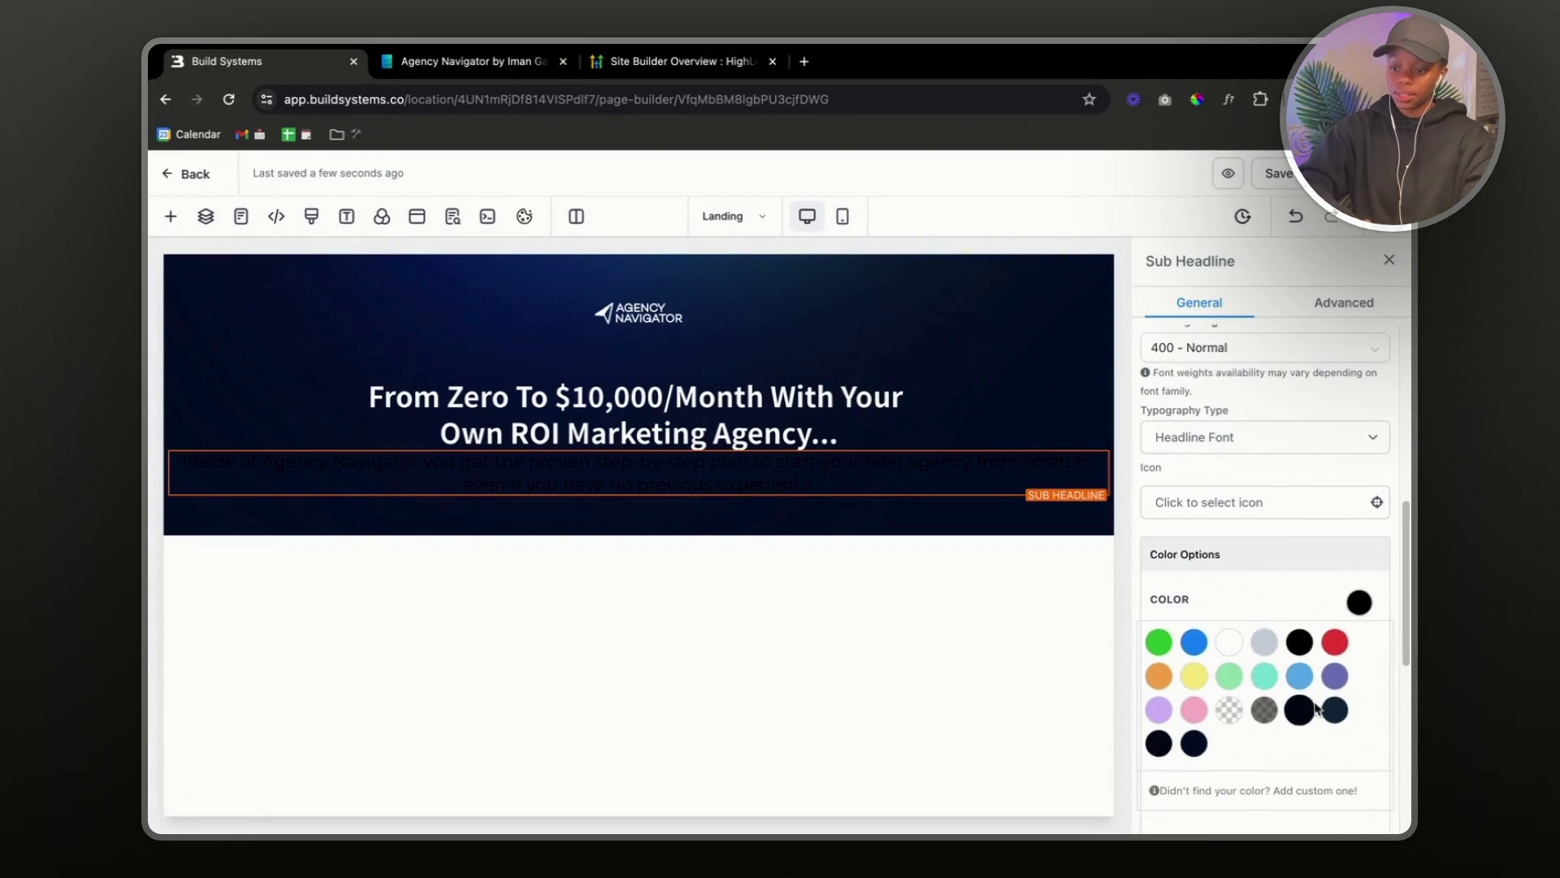
click(1265, 646)
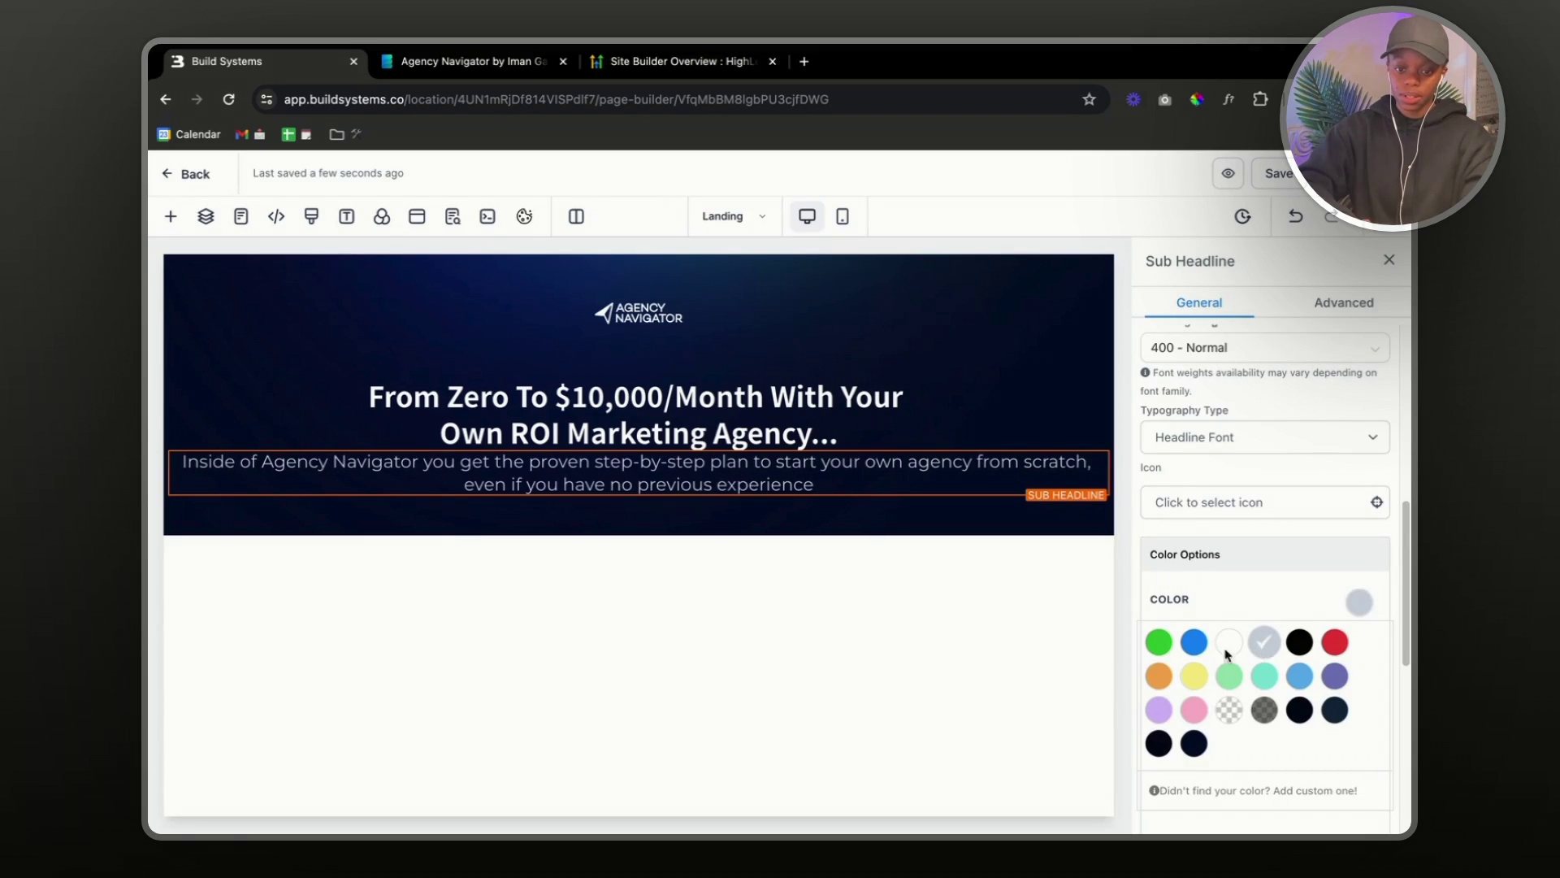
click(866, 463)
key(Return)
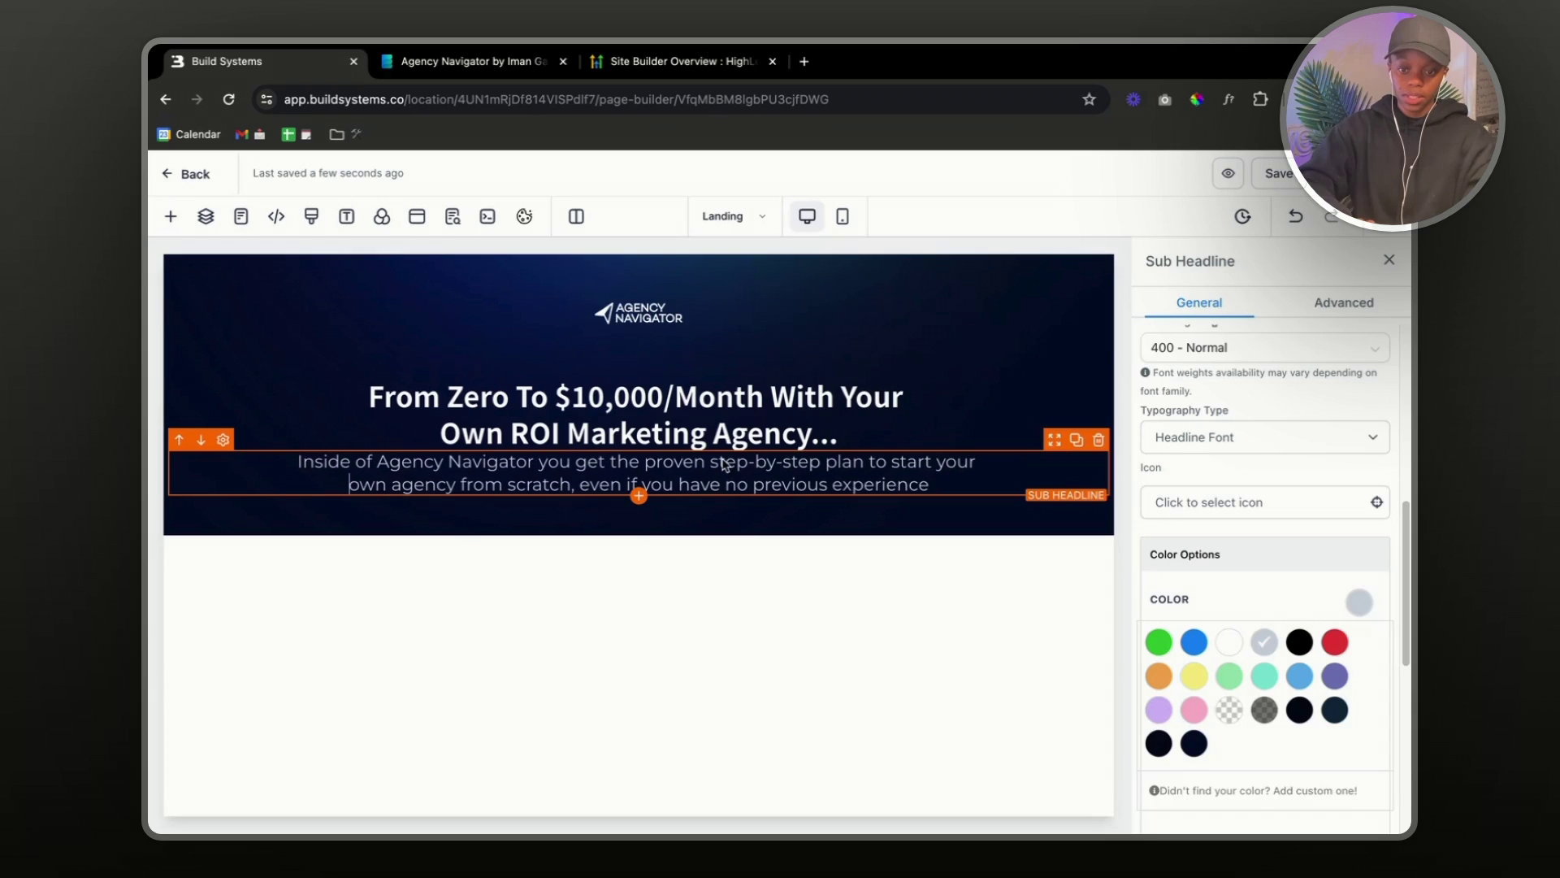
- Set the font size of the "From Zero To $10,000/Month" headline to 42 px
scroll(1277, 527, down, 1)
scroll(1278, 523, up, 5)
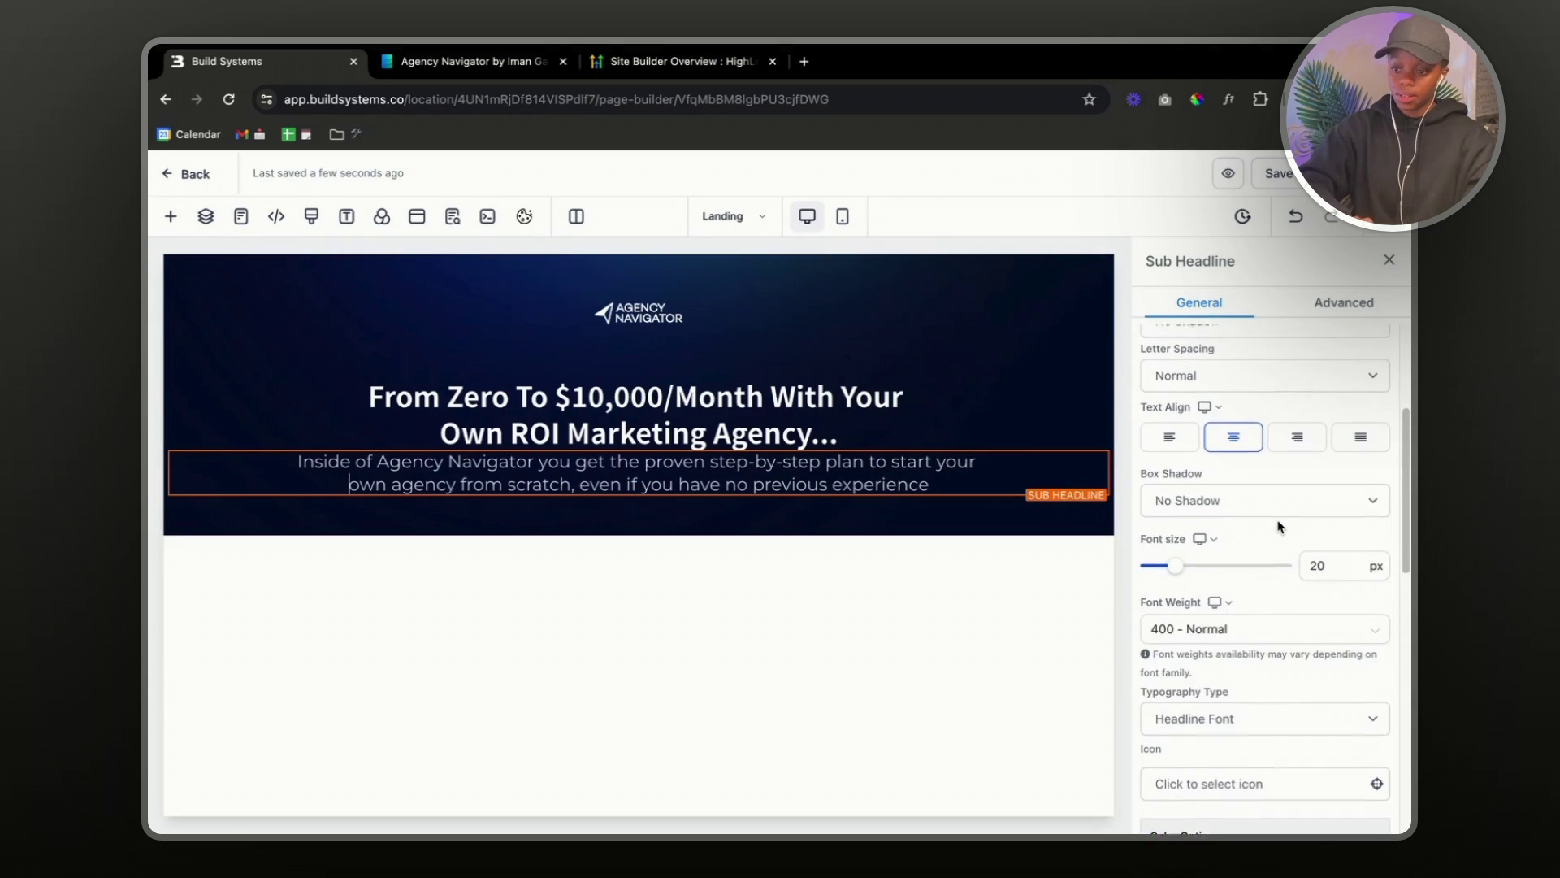
click(1317, 602)
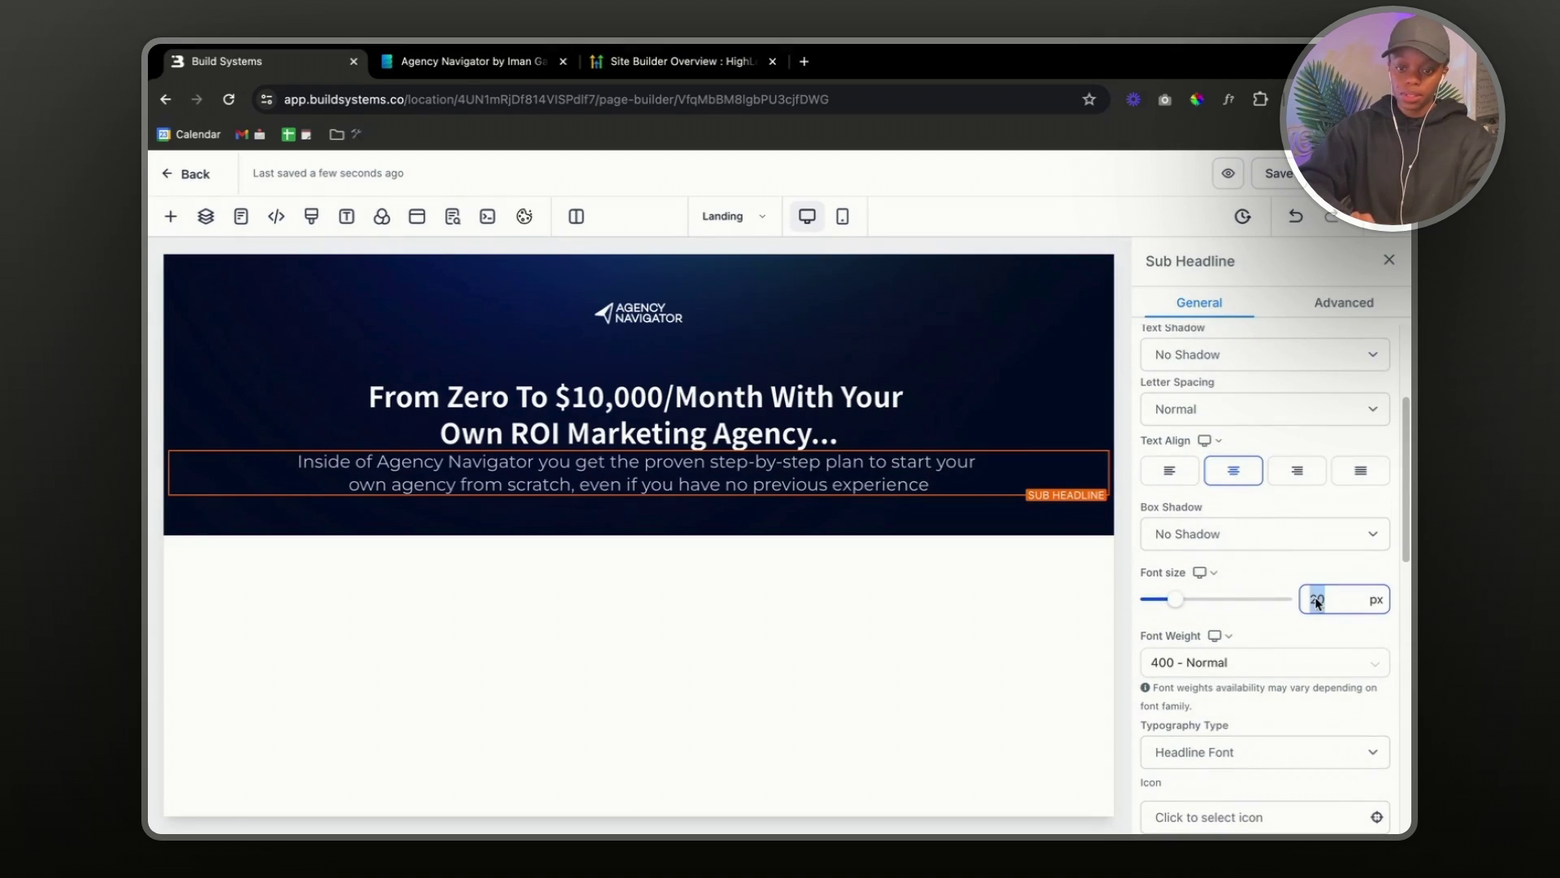
click(808, 422)
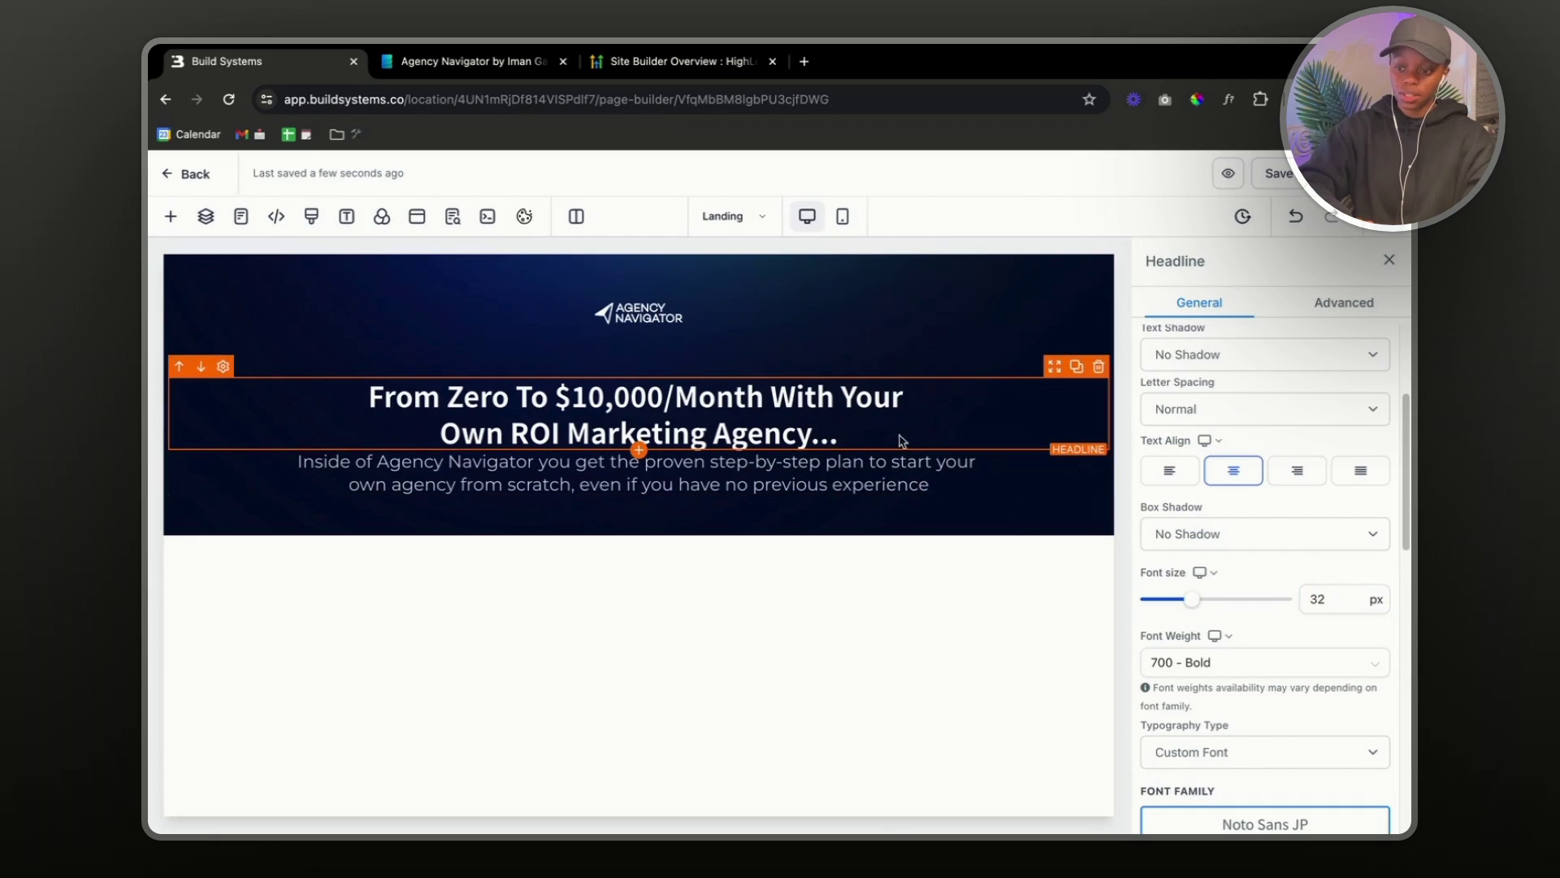
double_click(1318, 600)
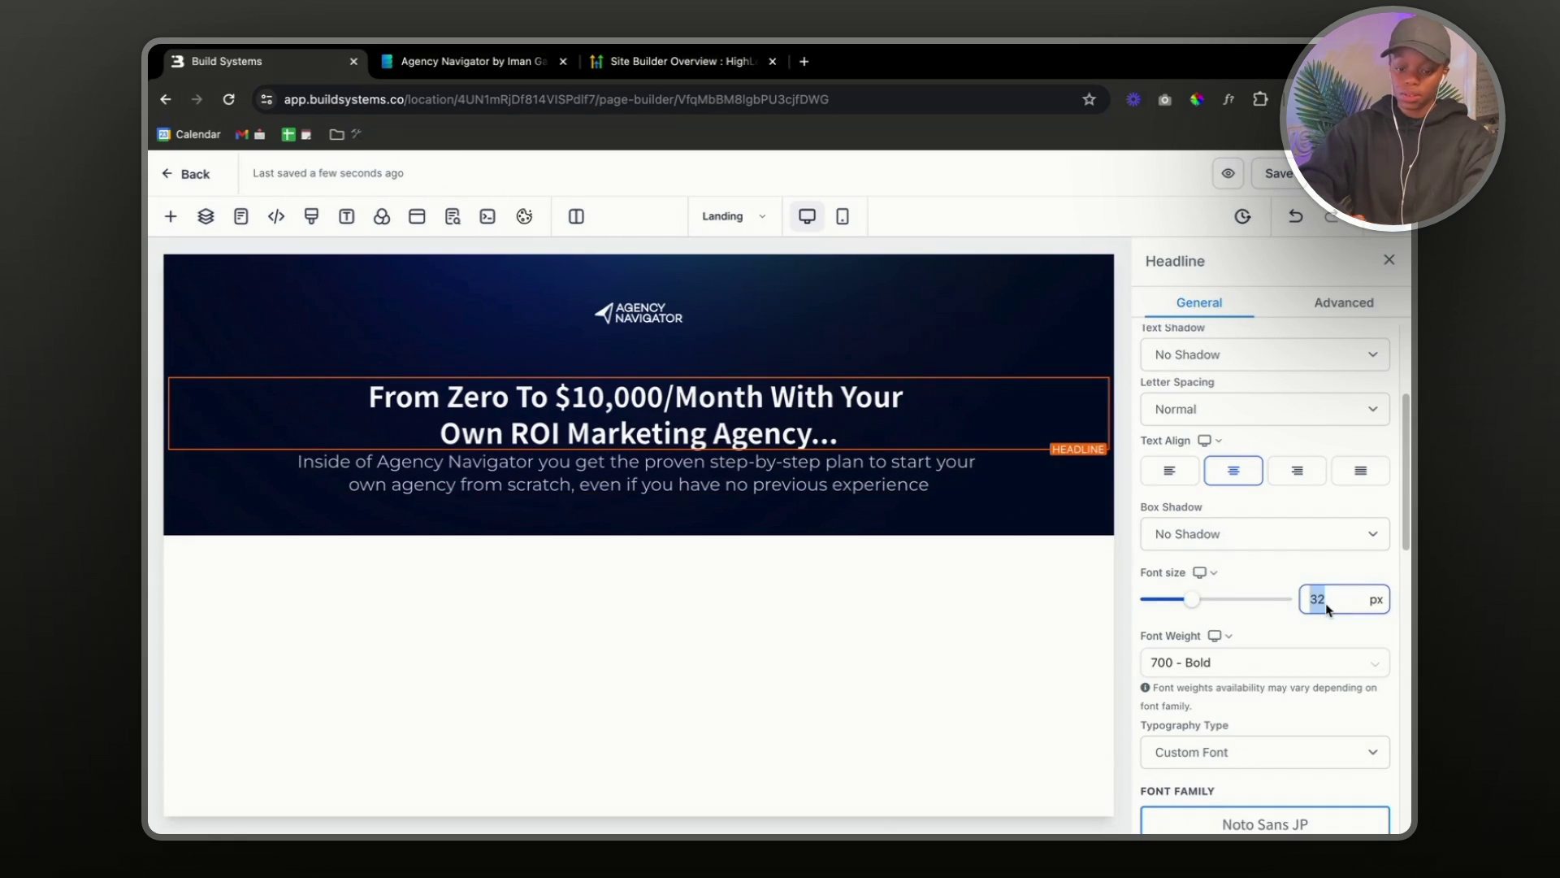
text(42)
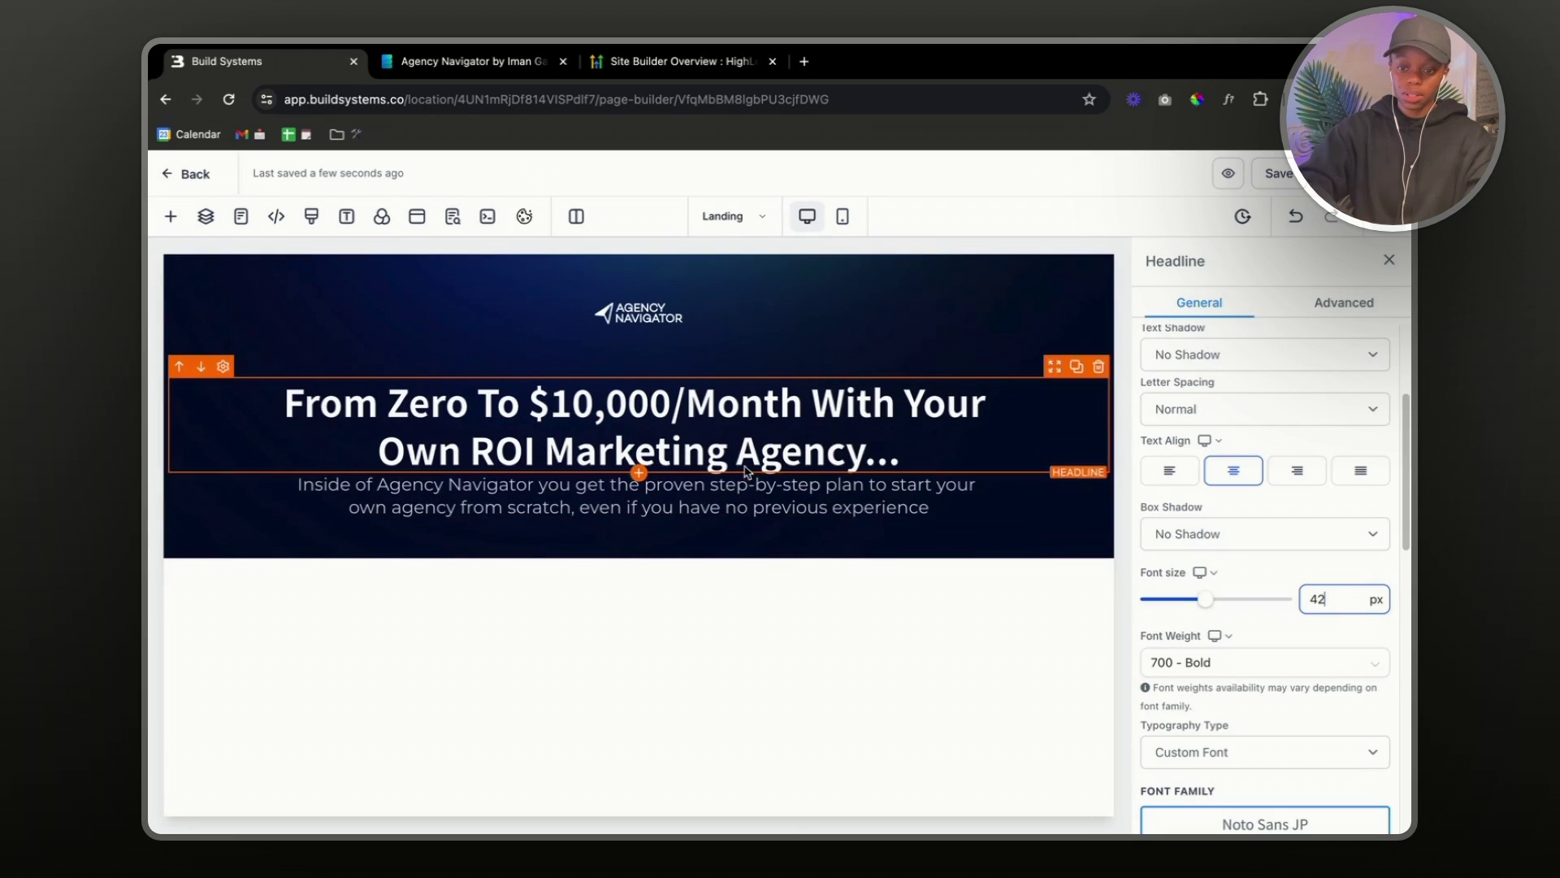
- Set the Sub Headline's top padding to 10 px
click(695, 505)
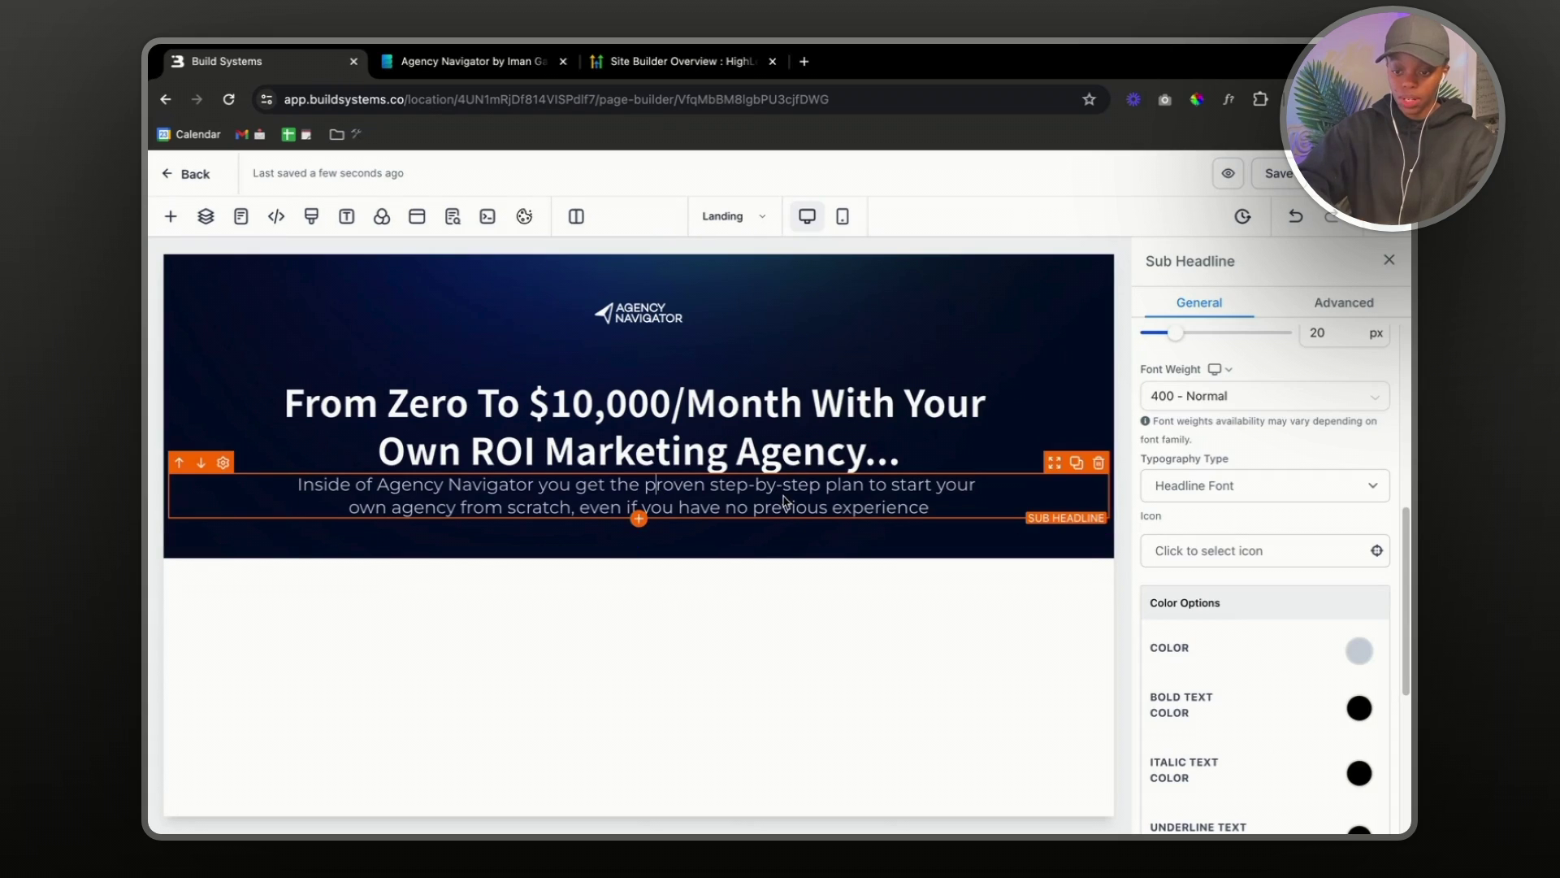
scroll(1195, 680, down, 2)
scroll(1195, 681, down, 4)
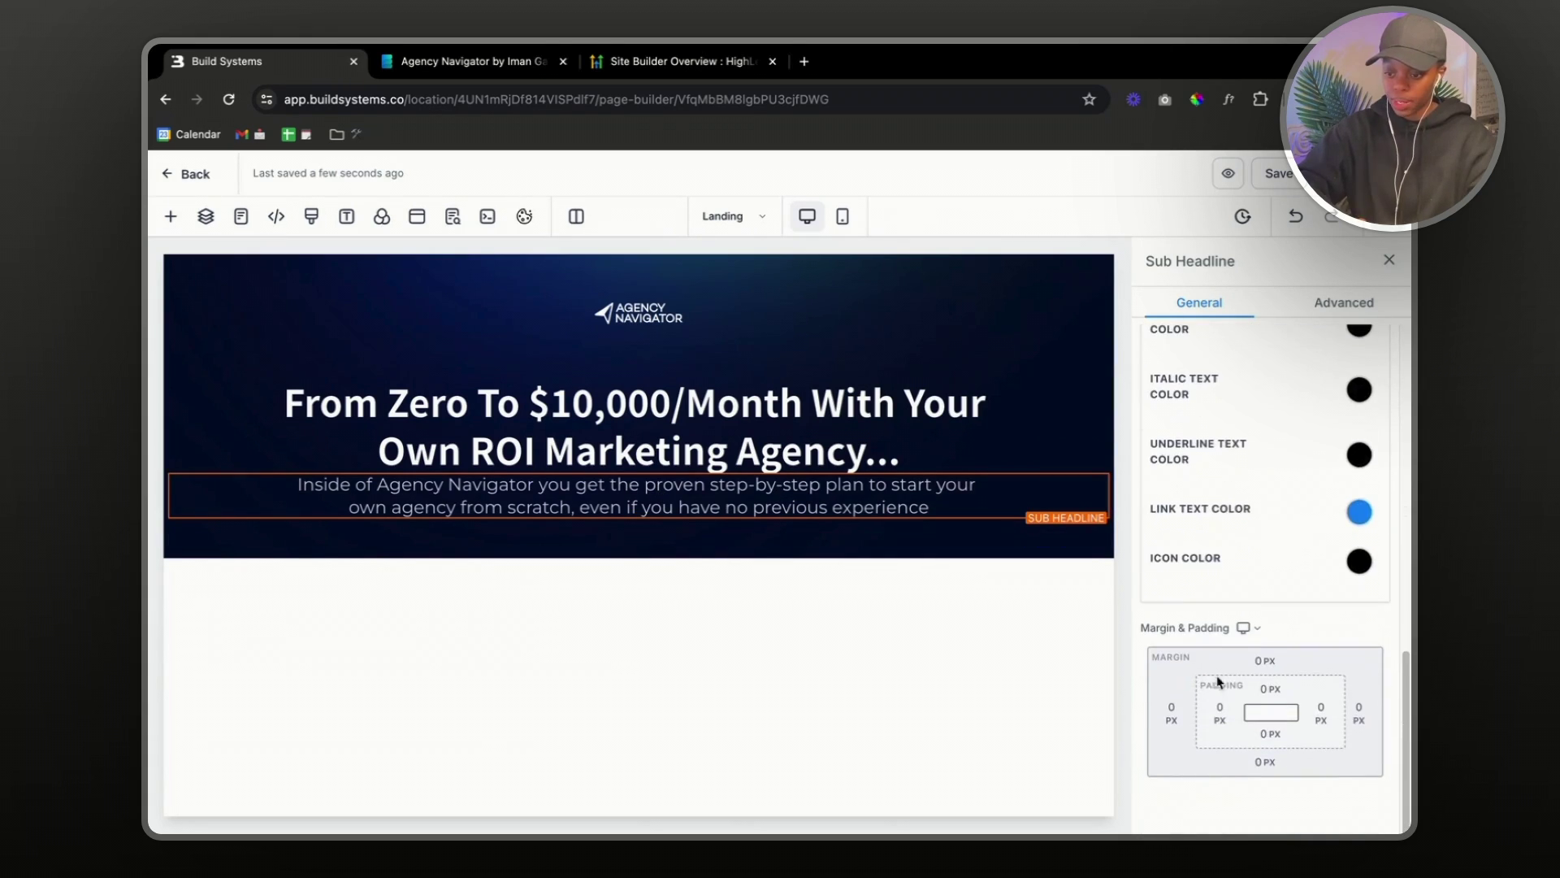
click(1266, 687)
click(1236, 586)
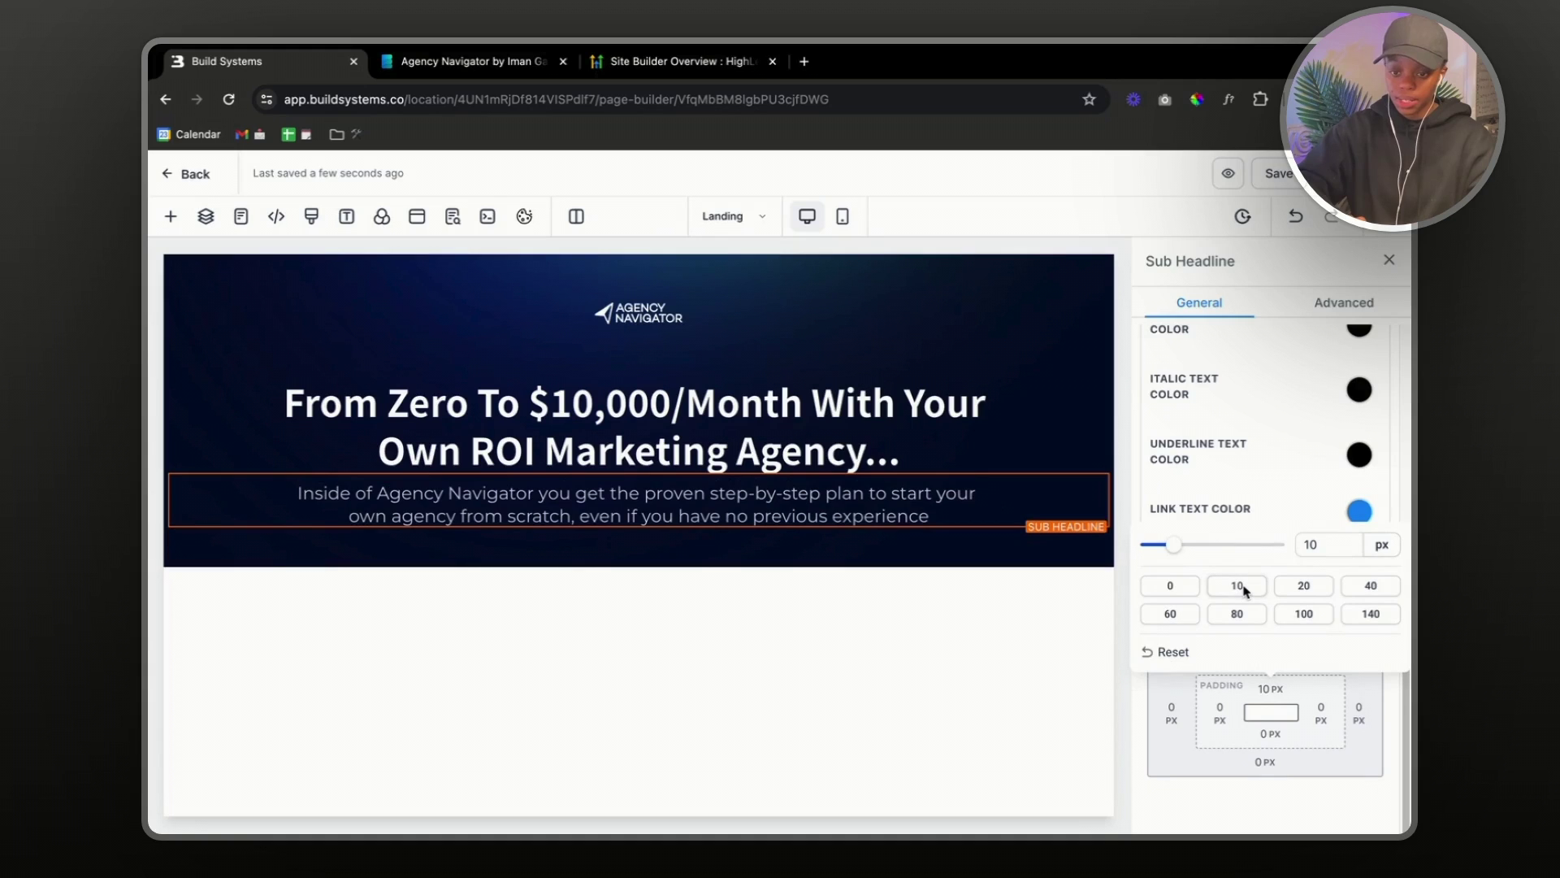
- Search the elements for "ima" and add an Image element below the Sub Headline
mouse_move(882, 518)
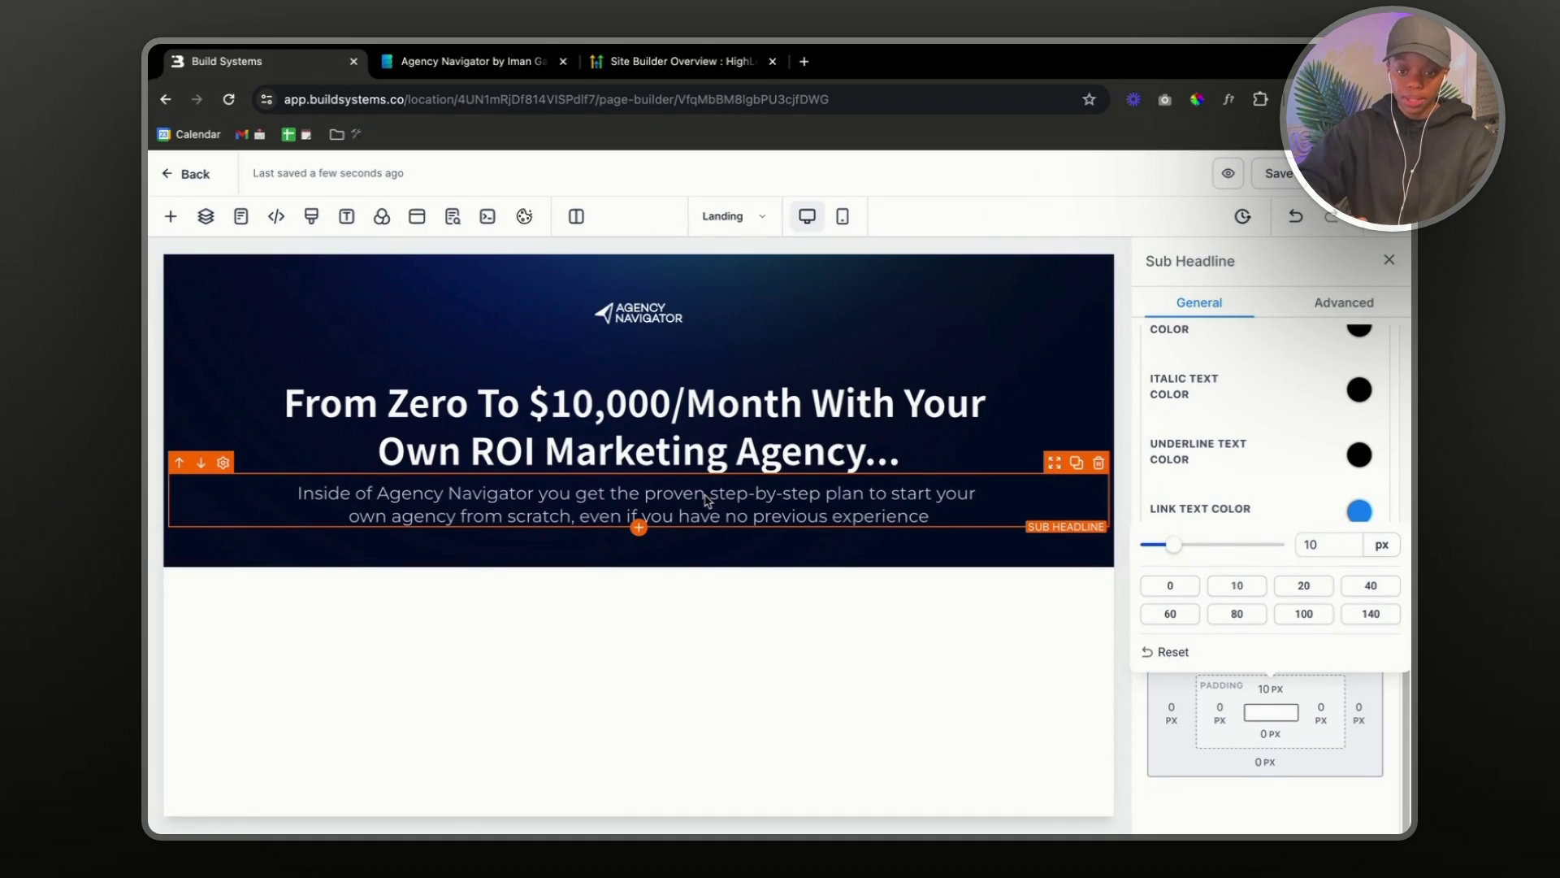
click(638, 520)
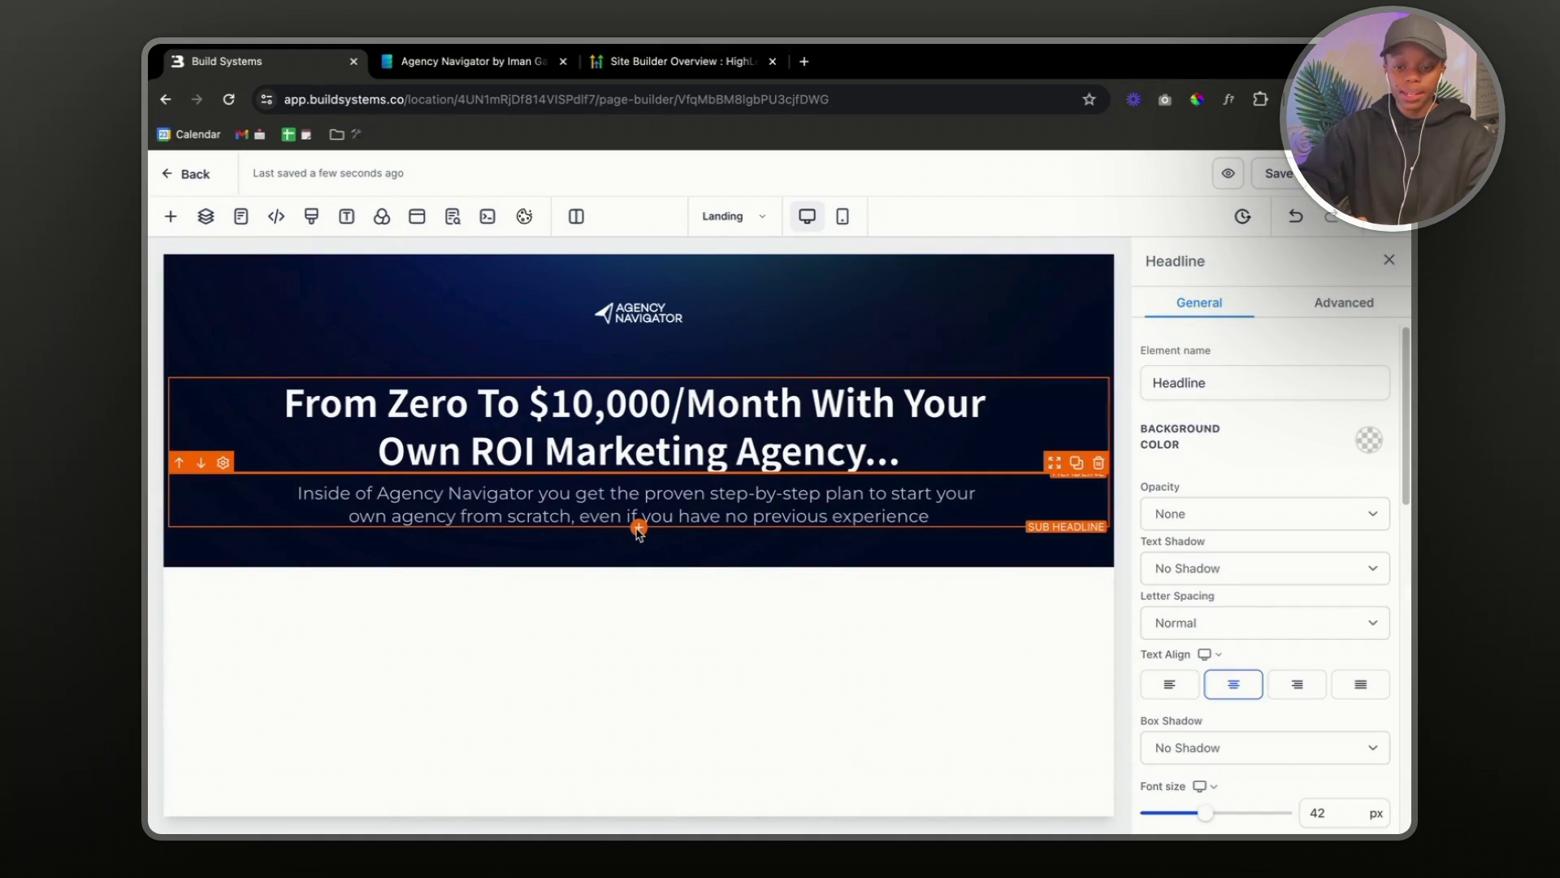
click(639, 529)
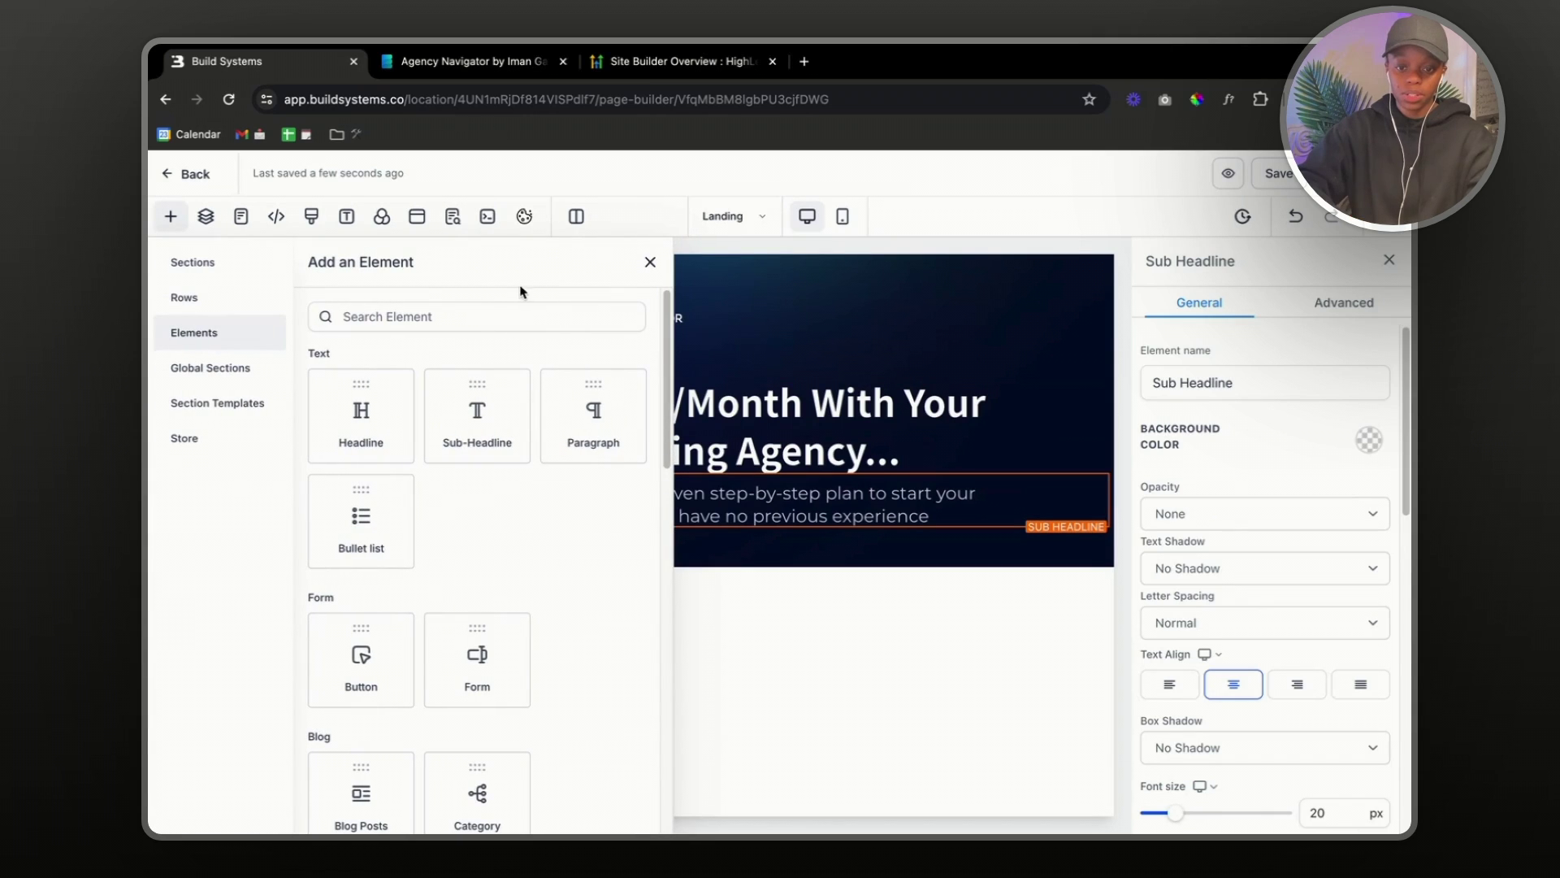
click(510, 325)
text(ima)
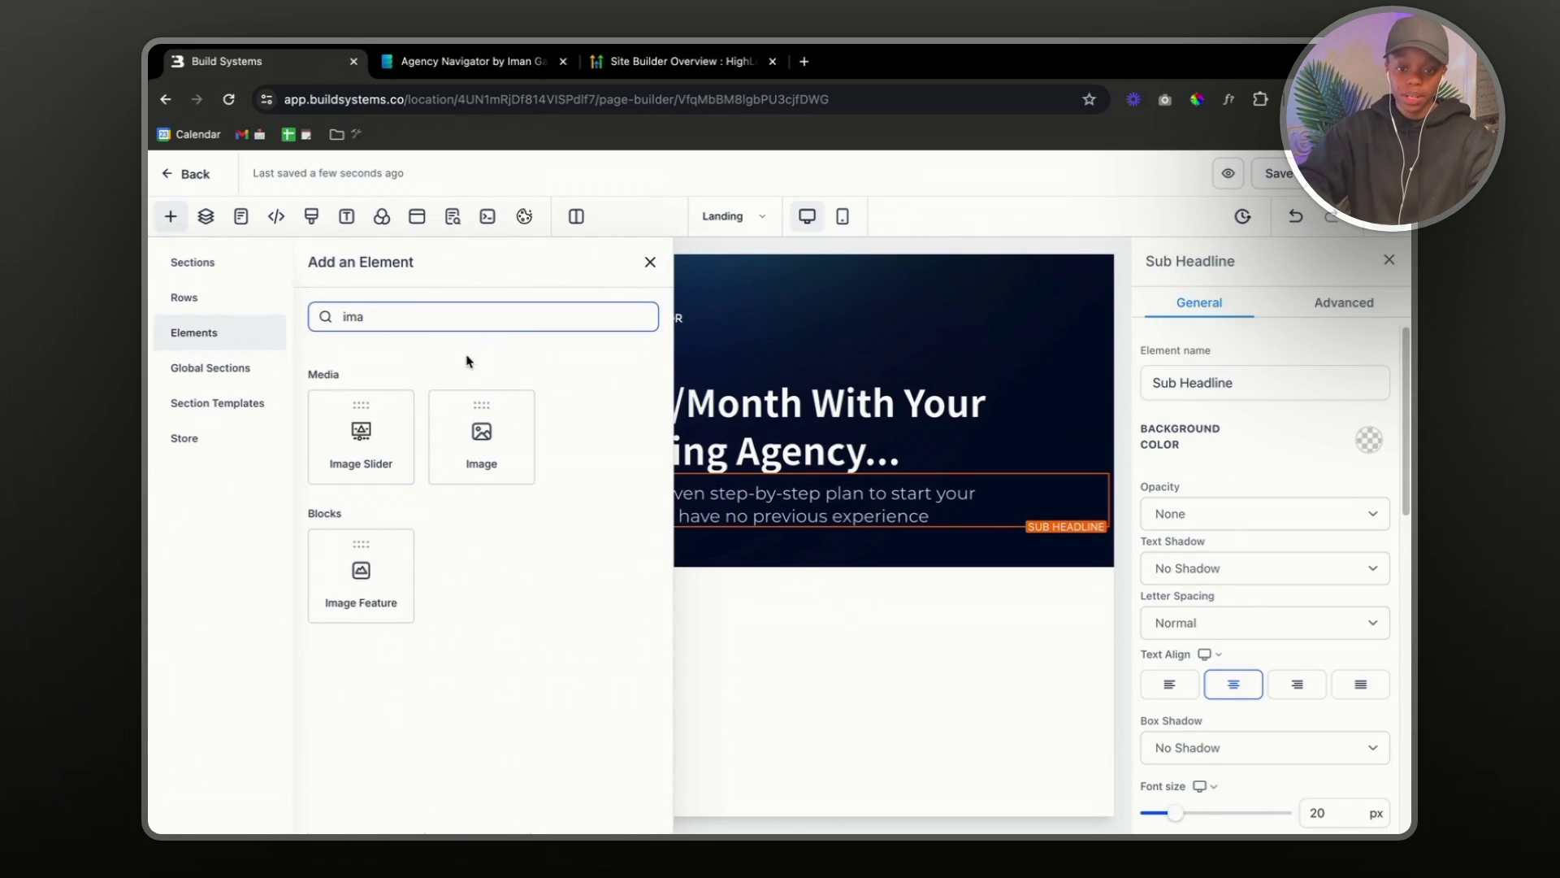
click(481, 431)
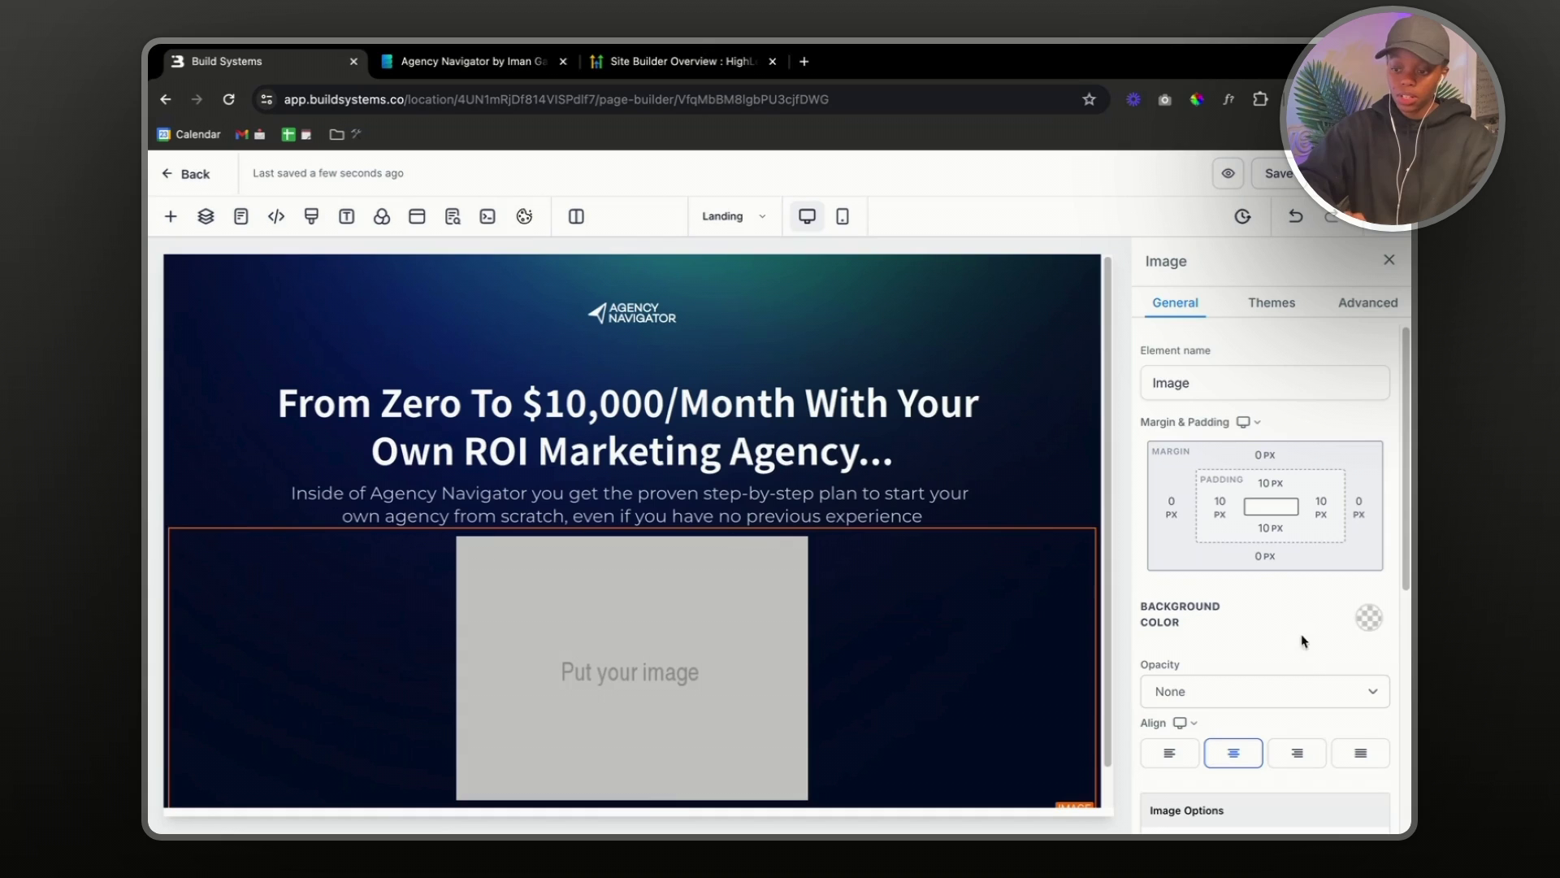
- Replace the placeholder image with the "An--Screenshots-2-min" laptop mockup file from the media library
scroll(1302, 641, down, 3)
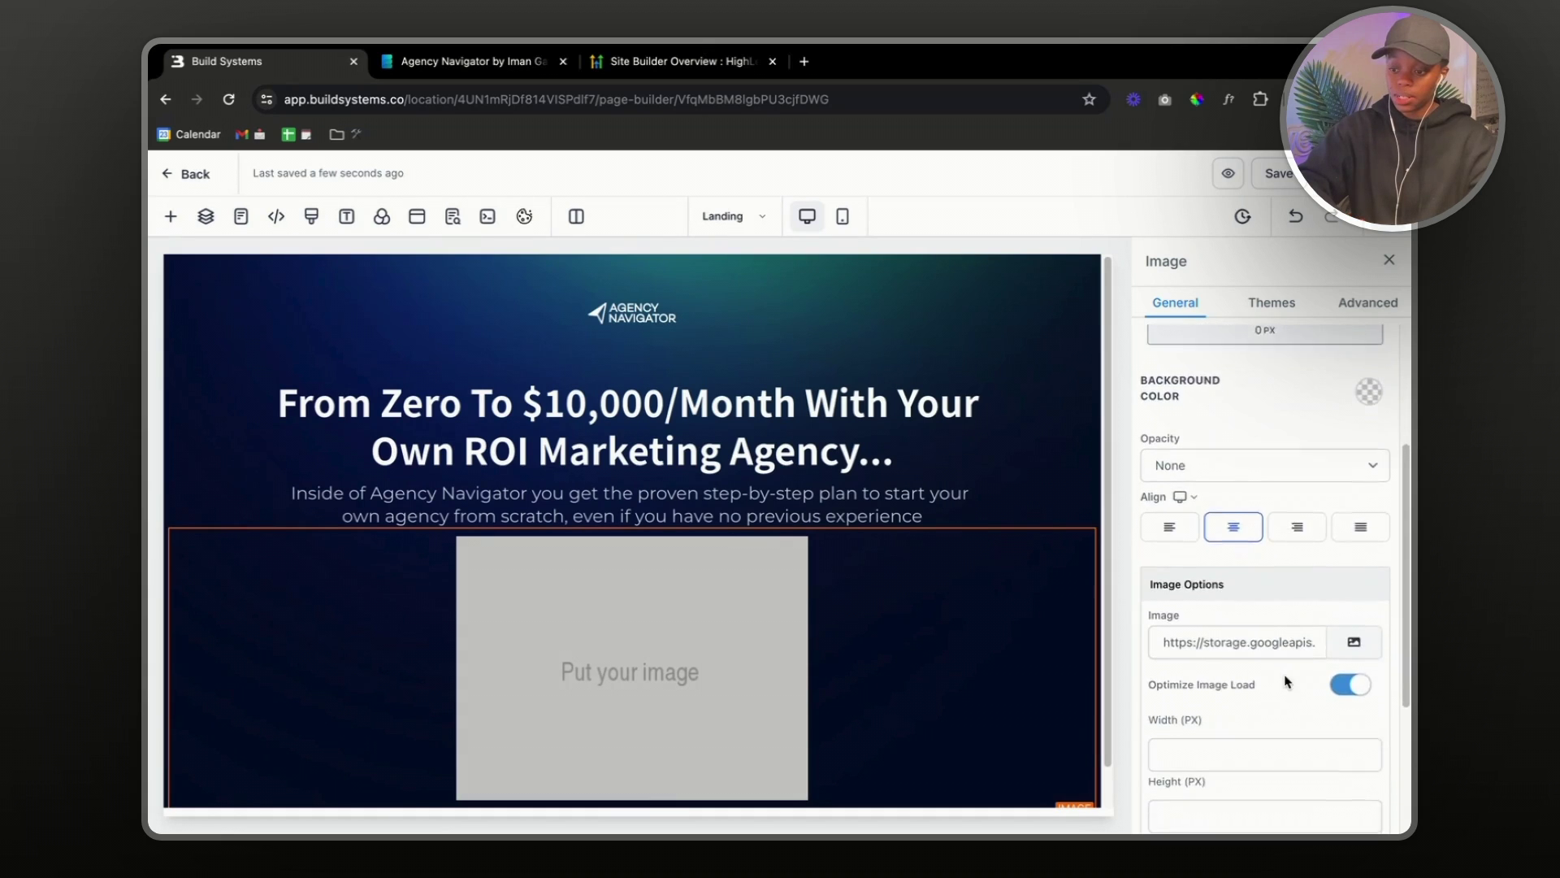
click(1350, 633)
click(1212, 559)
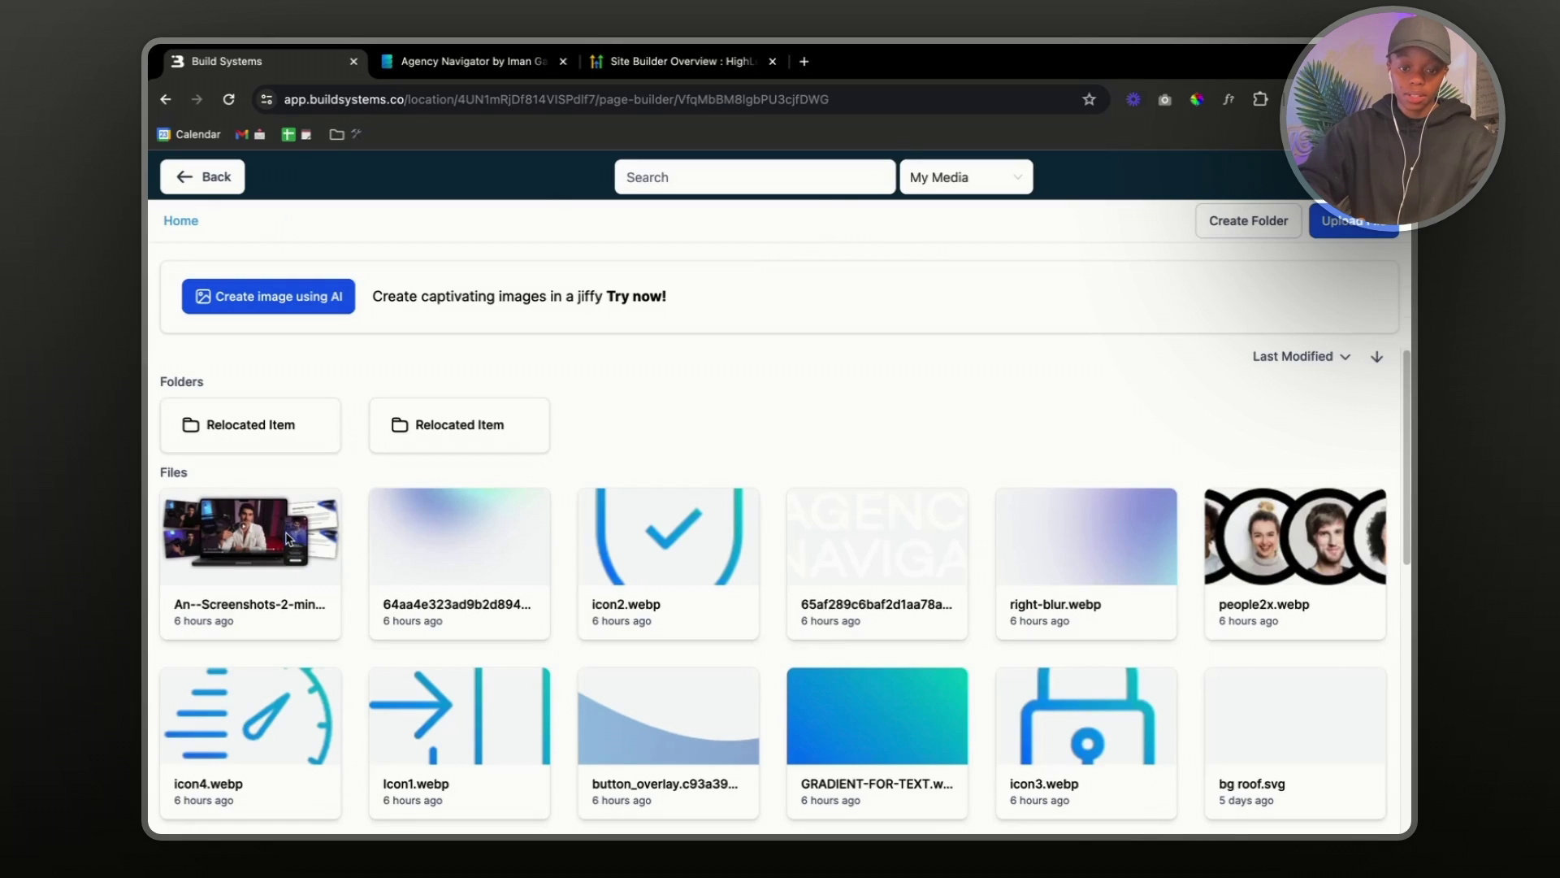
click(287, 539)
scroll(566, 567, down, 3)
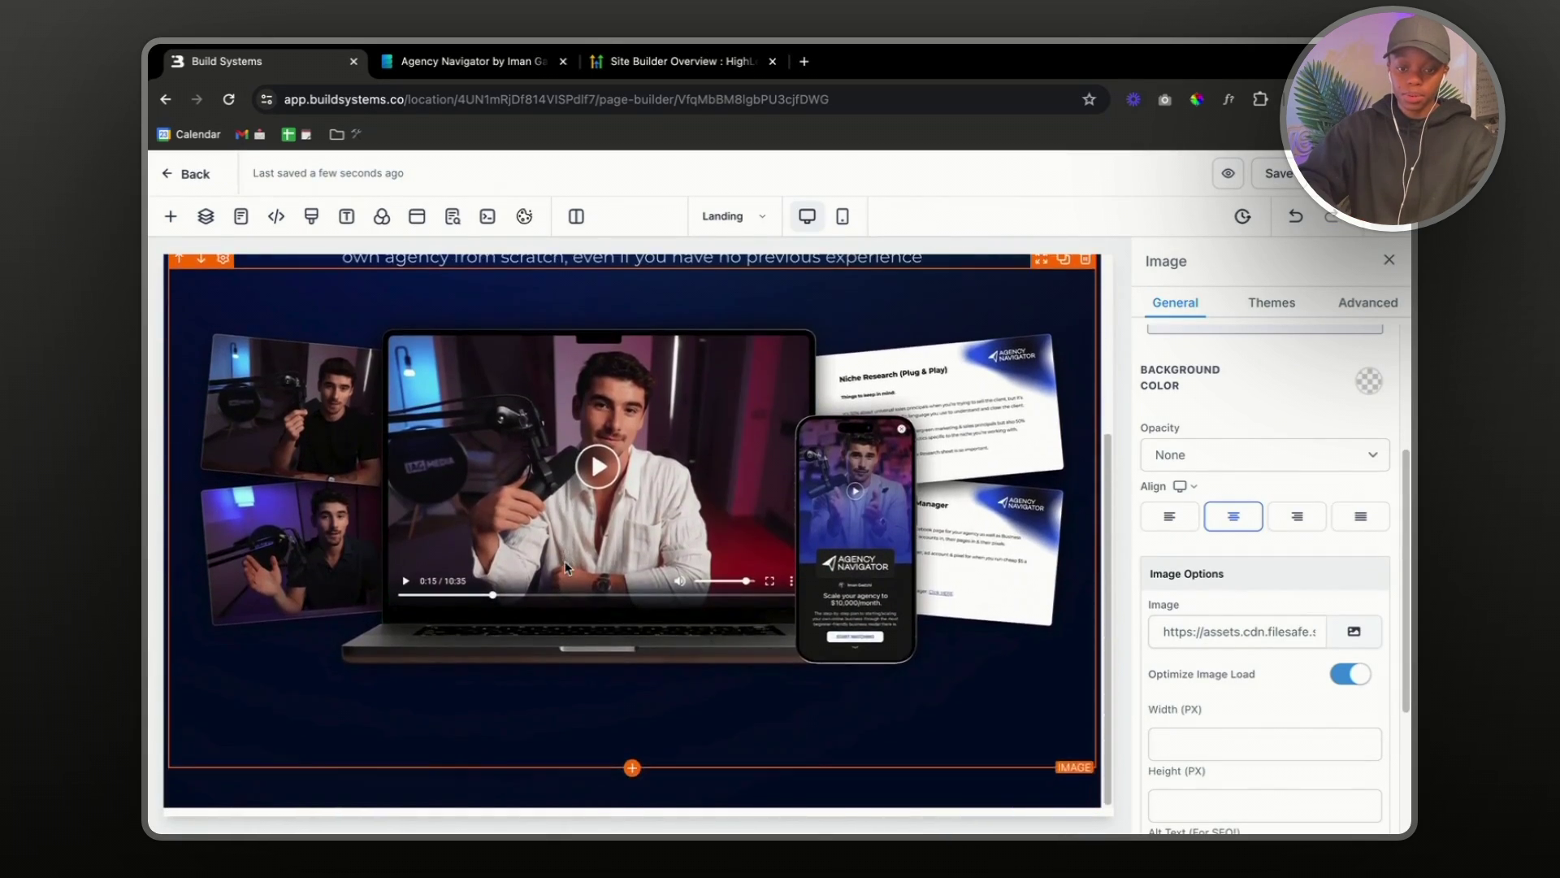
scroll(566, 567, up, 2)
scroll(567, 567, down, 1)
scroll(566, 567, down, 3)
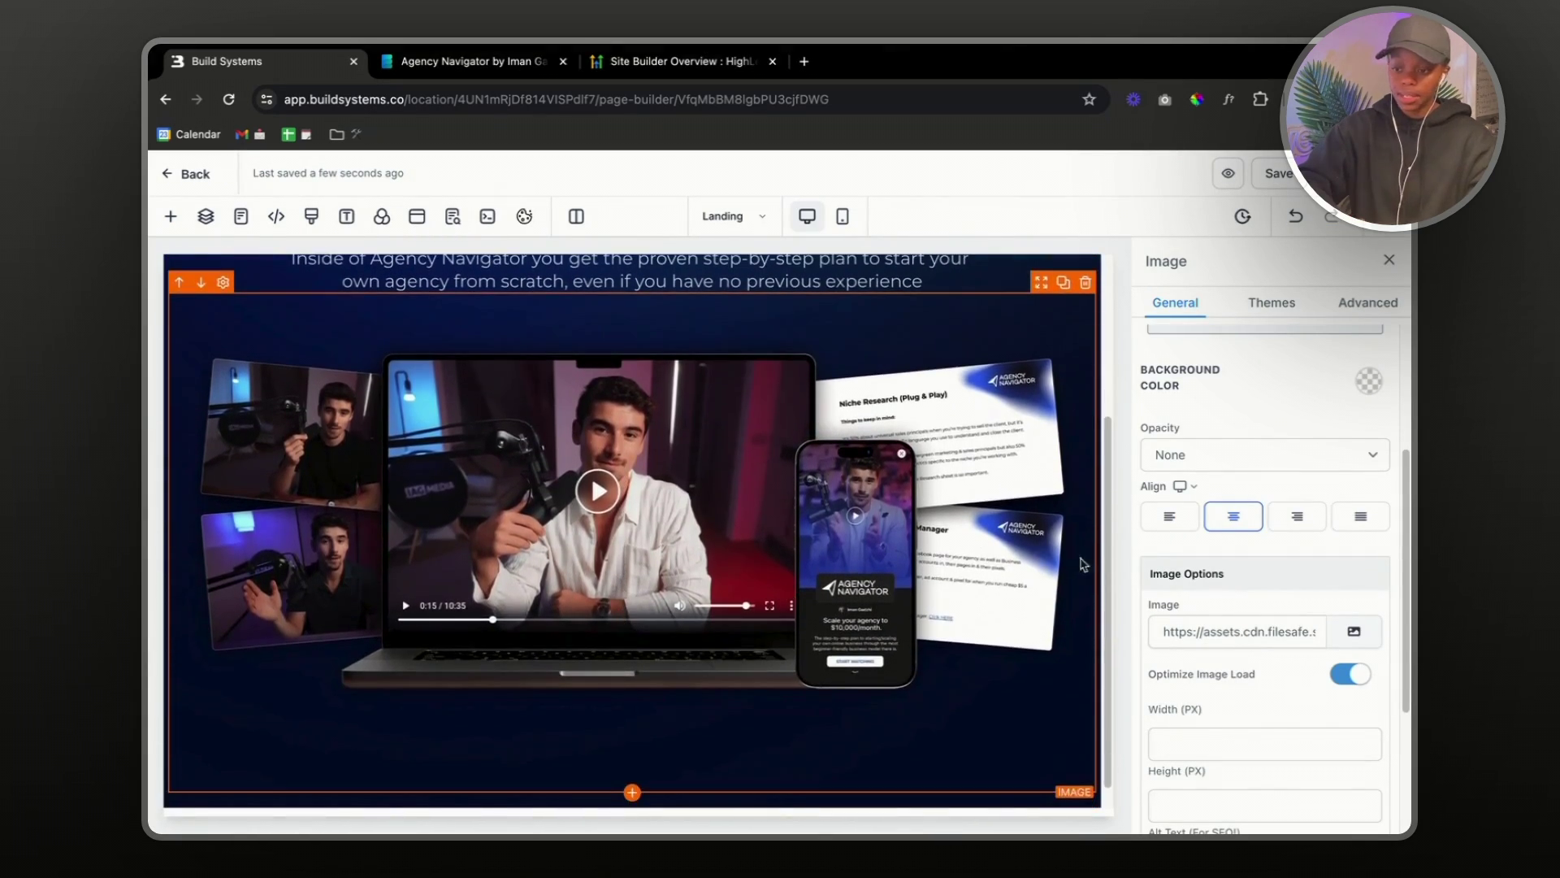
- Set the laptop mockup image's width to 800 px and check its fit in the hero section
scroll(1231, 627, down, 3)
scroll(1231, 628, up, 1)
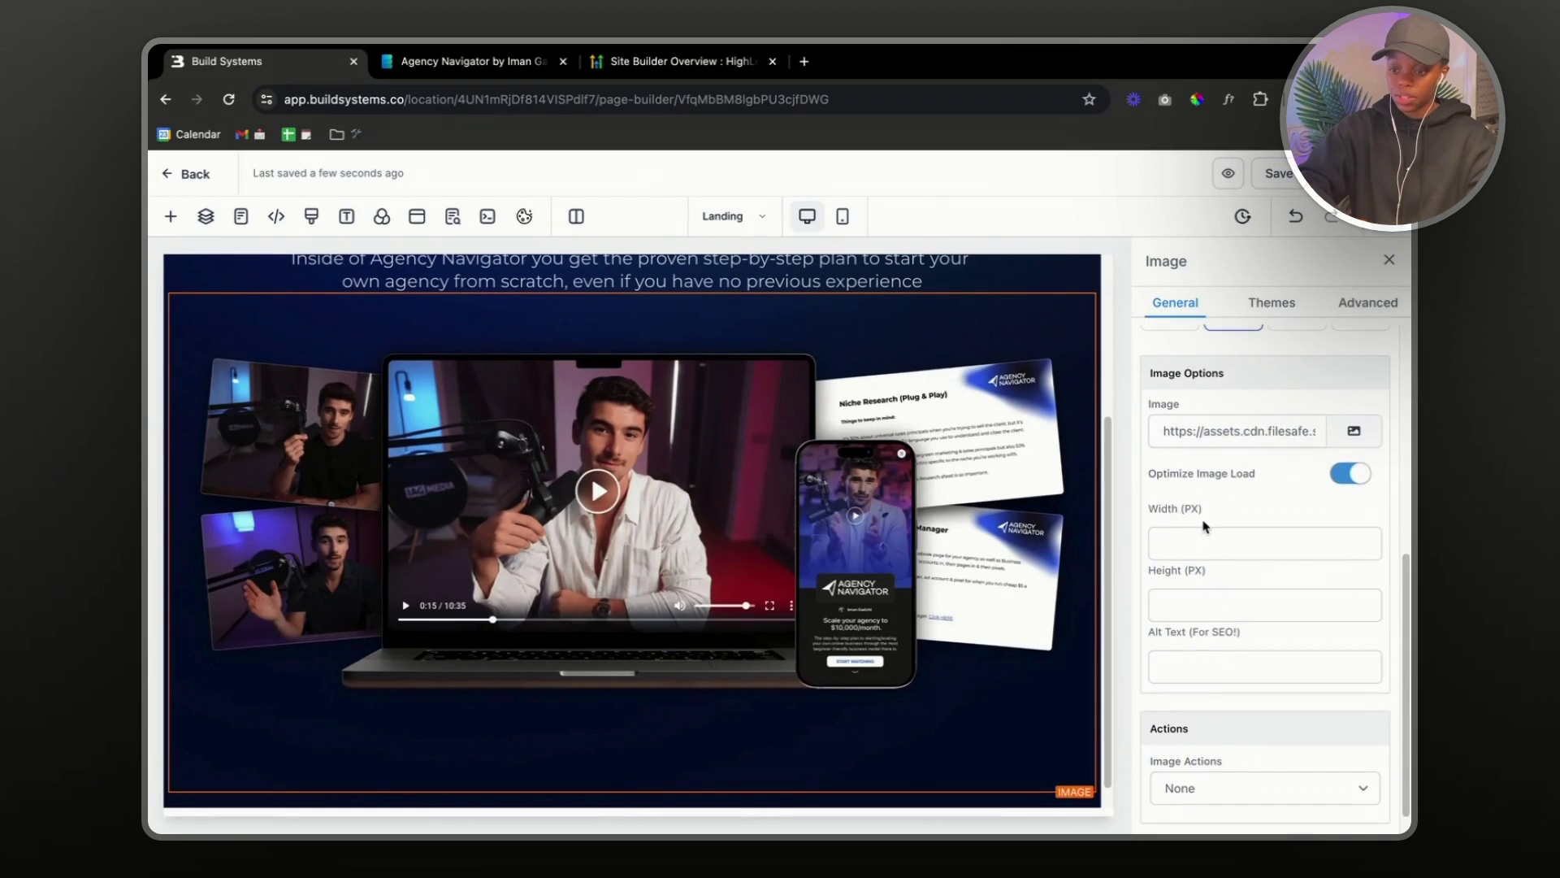
click(1200, 546)
text(800)
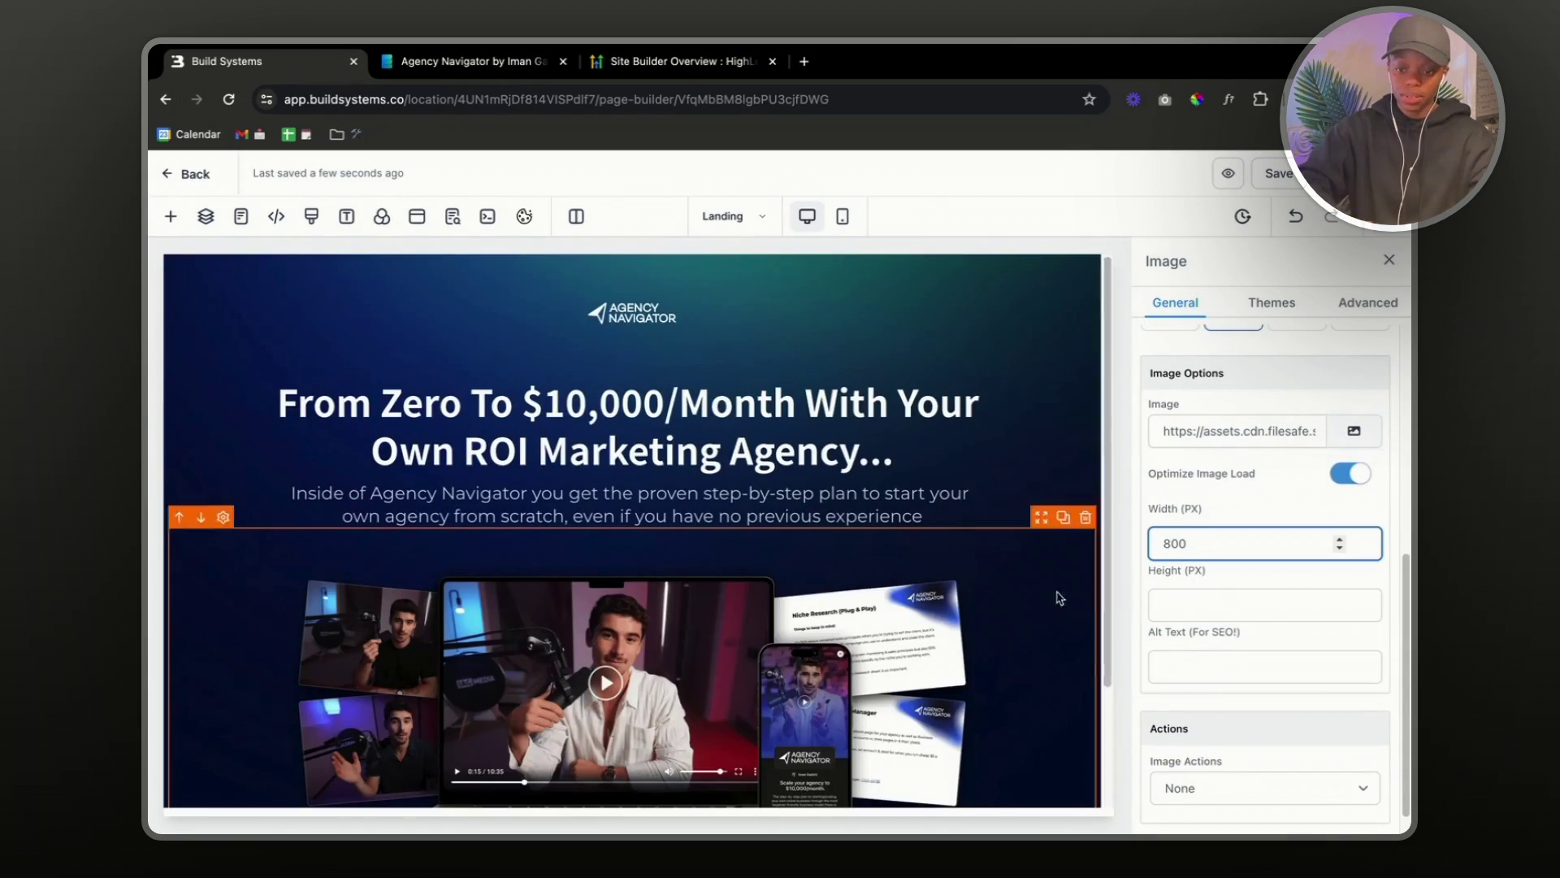
scroll(1005, 624, down, 1)
scroll(1004, 624, down, 3)
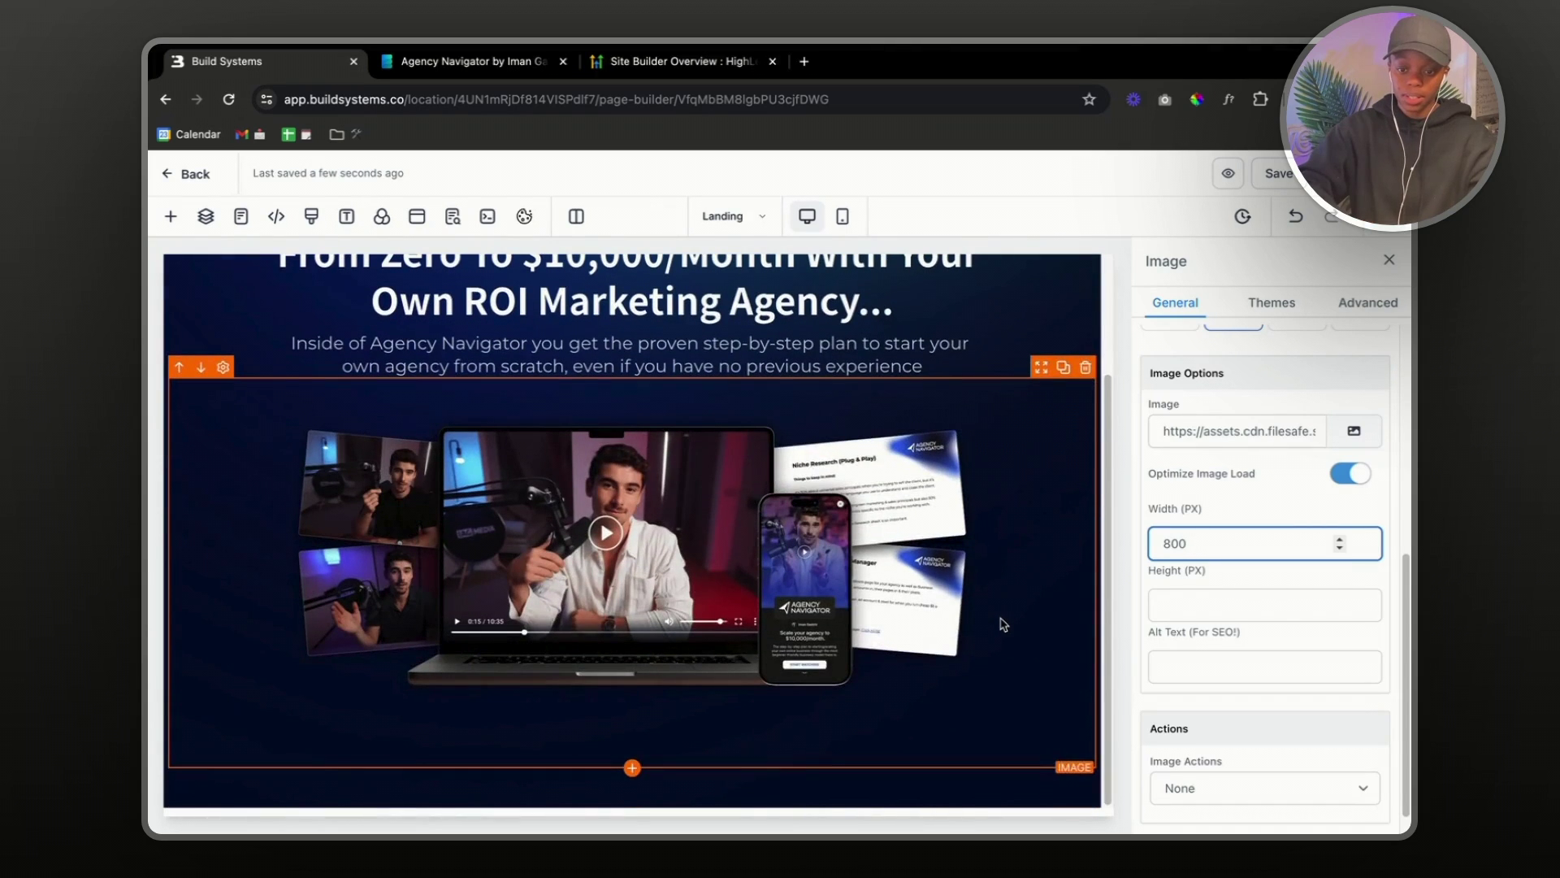
scroll(800, 611, up, 2)
scroll(800, 611, down, 1)
scroll(801, 611, up, 2)
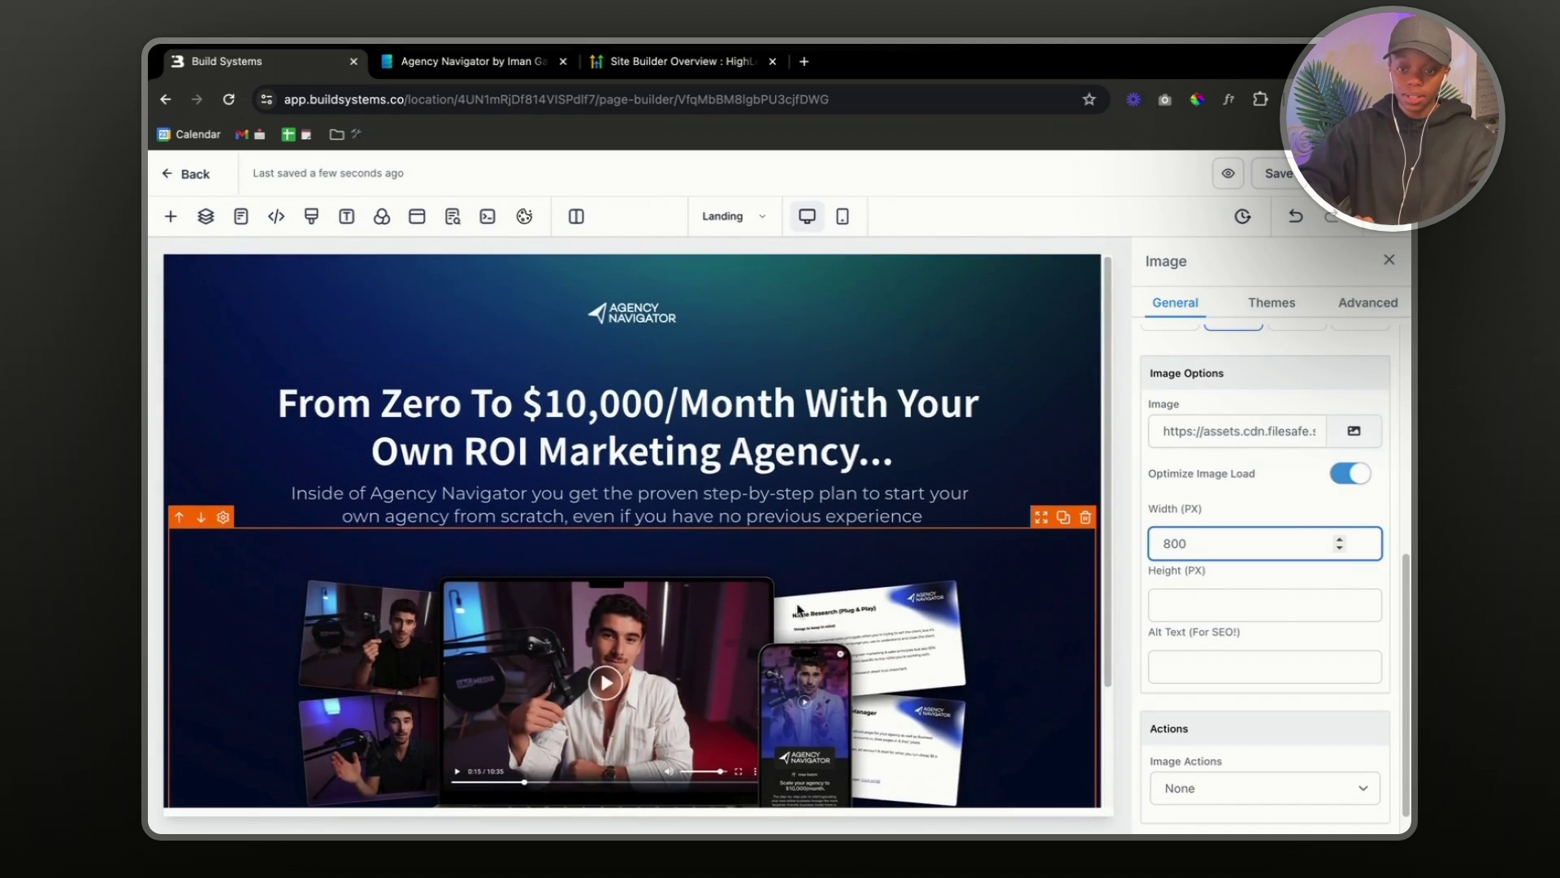
scroll(799, 610, down, 3)
scroll(799, 609, down, 1)
- Add a Button element below the laptop mockup image
click(698, 598)
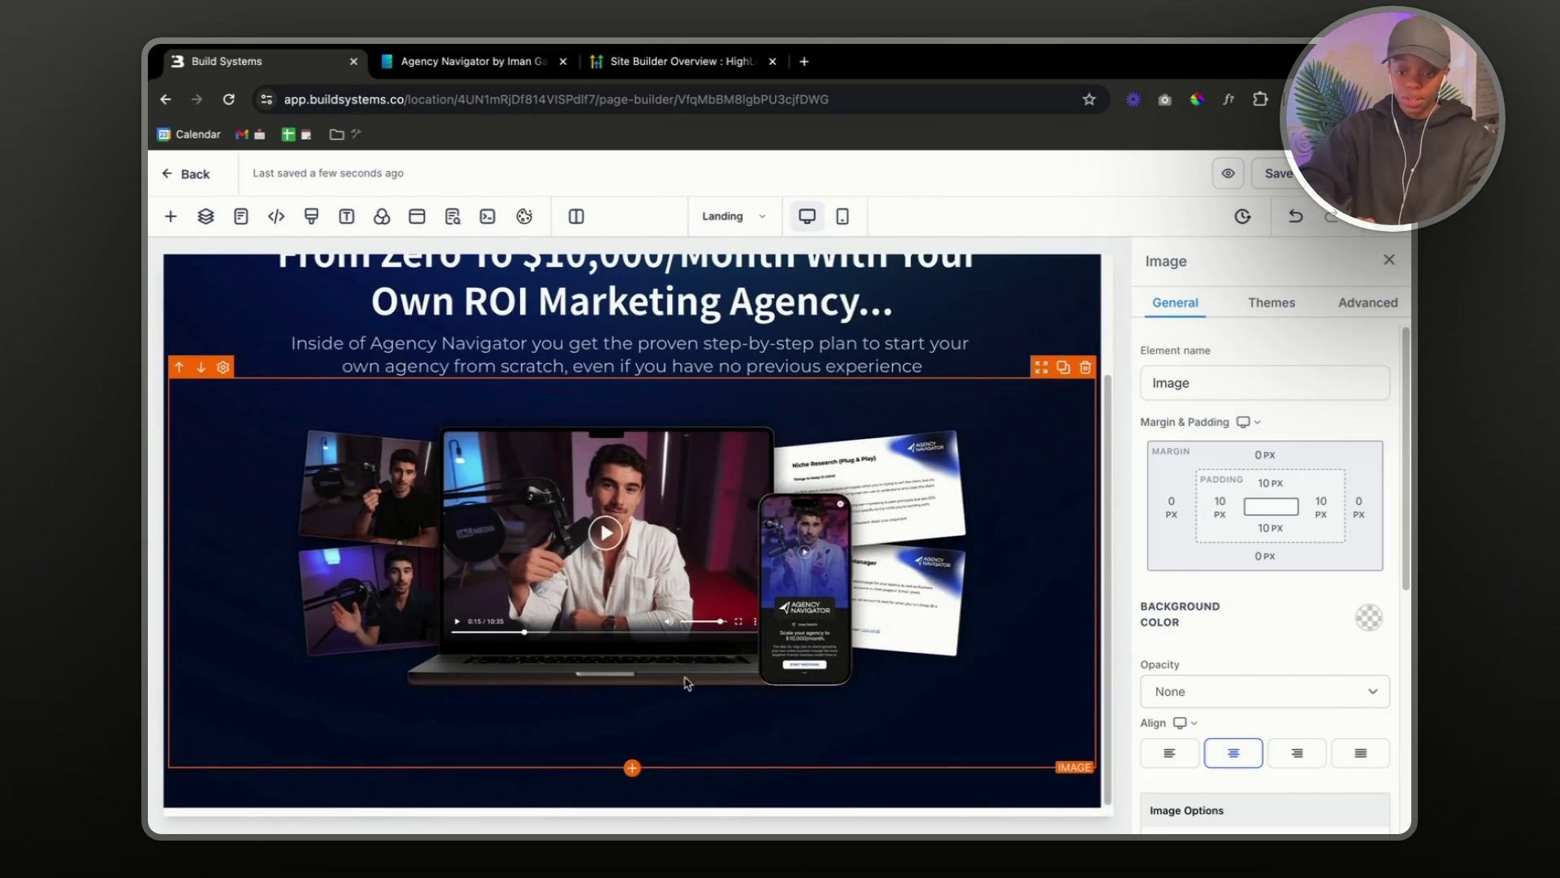
click(631, 767)
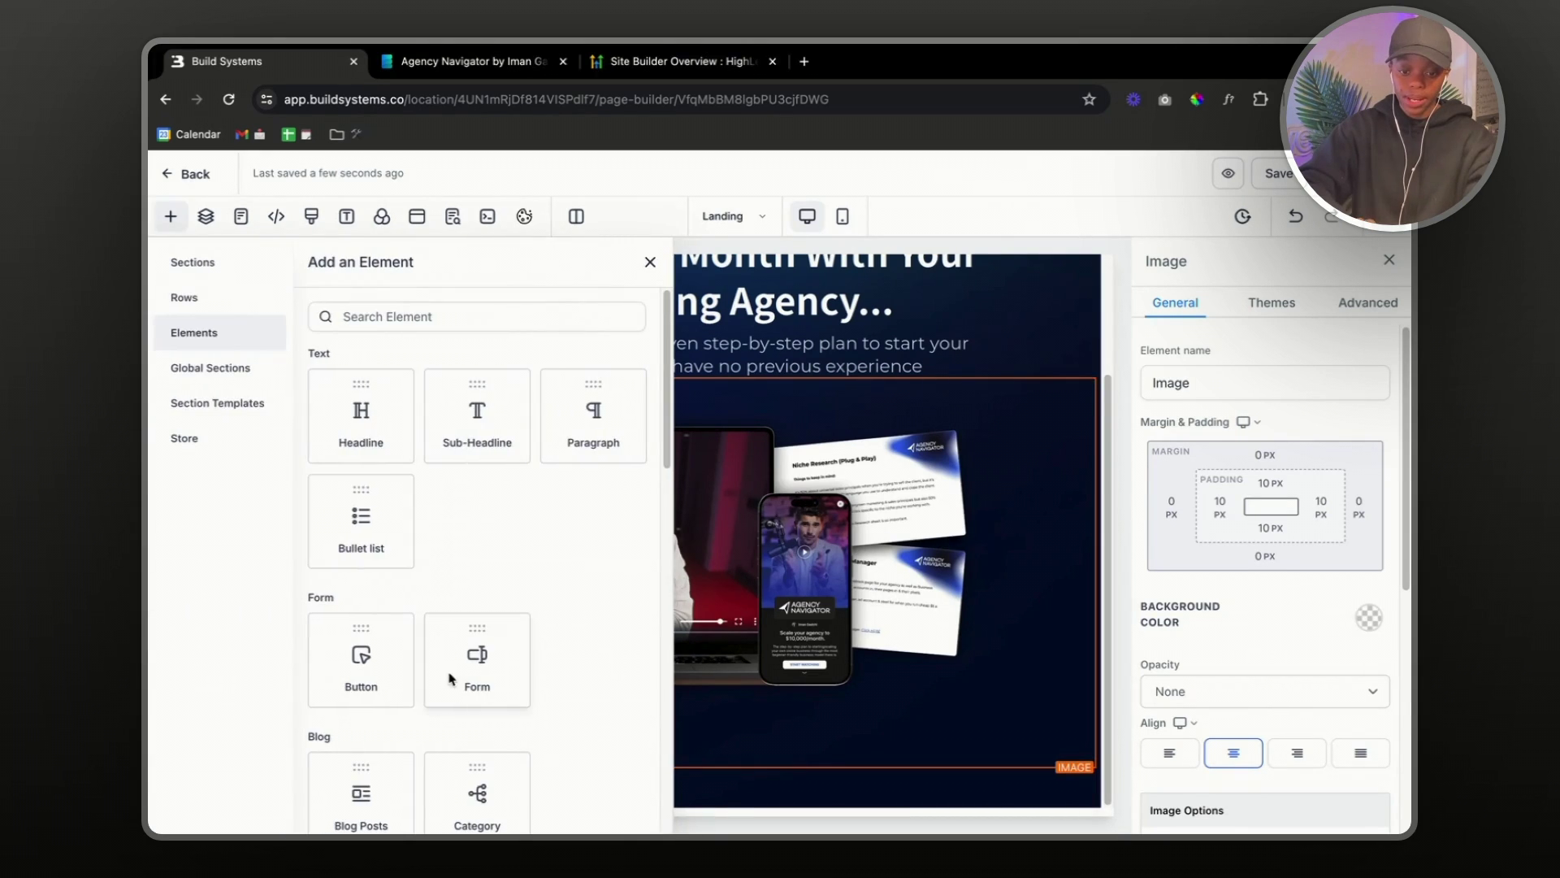
click(363, 658)
scroll(693, 665, down, 1)
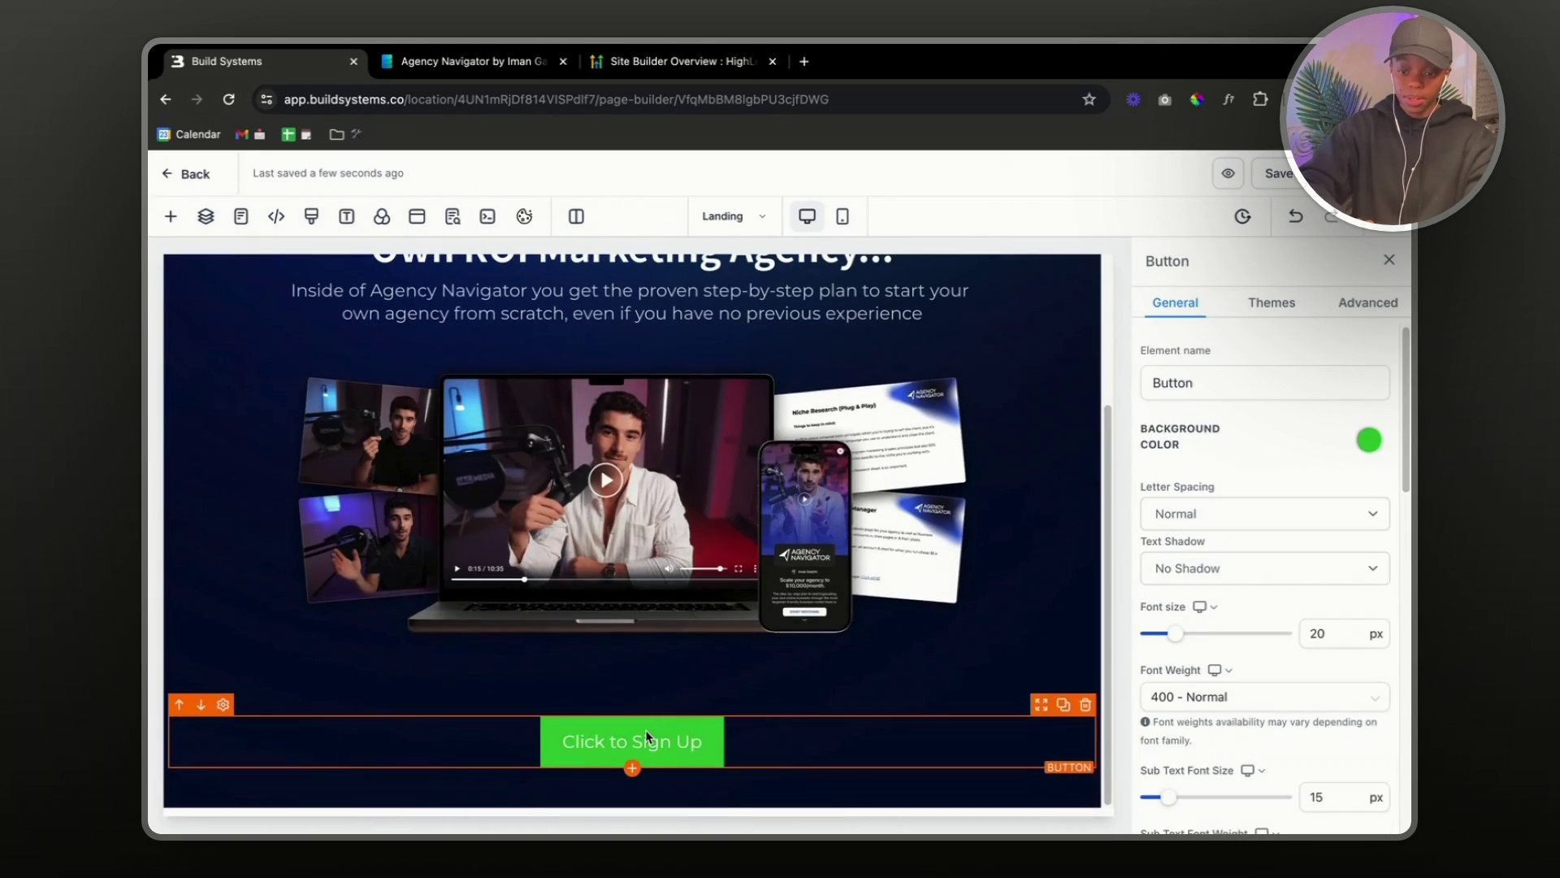
- Check the call-to-action button on the Agency Navigator reference page and set the new button's text to "I Want To Save My Spot"
click(502, 65)
scroll(718, 613, up, 1)
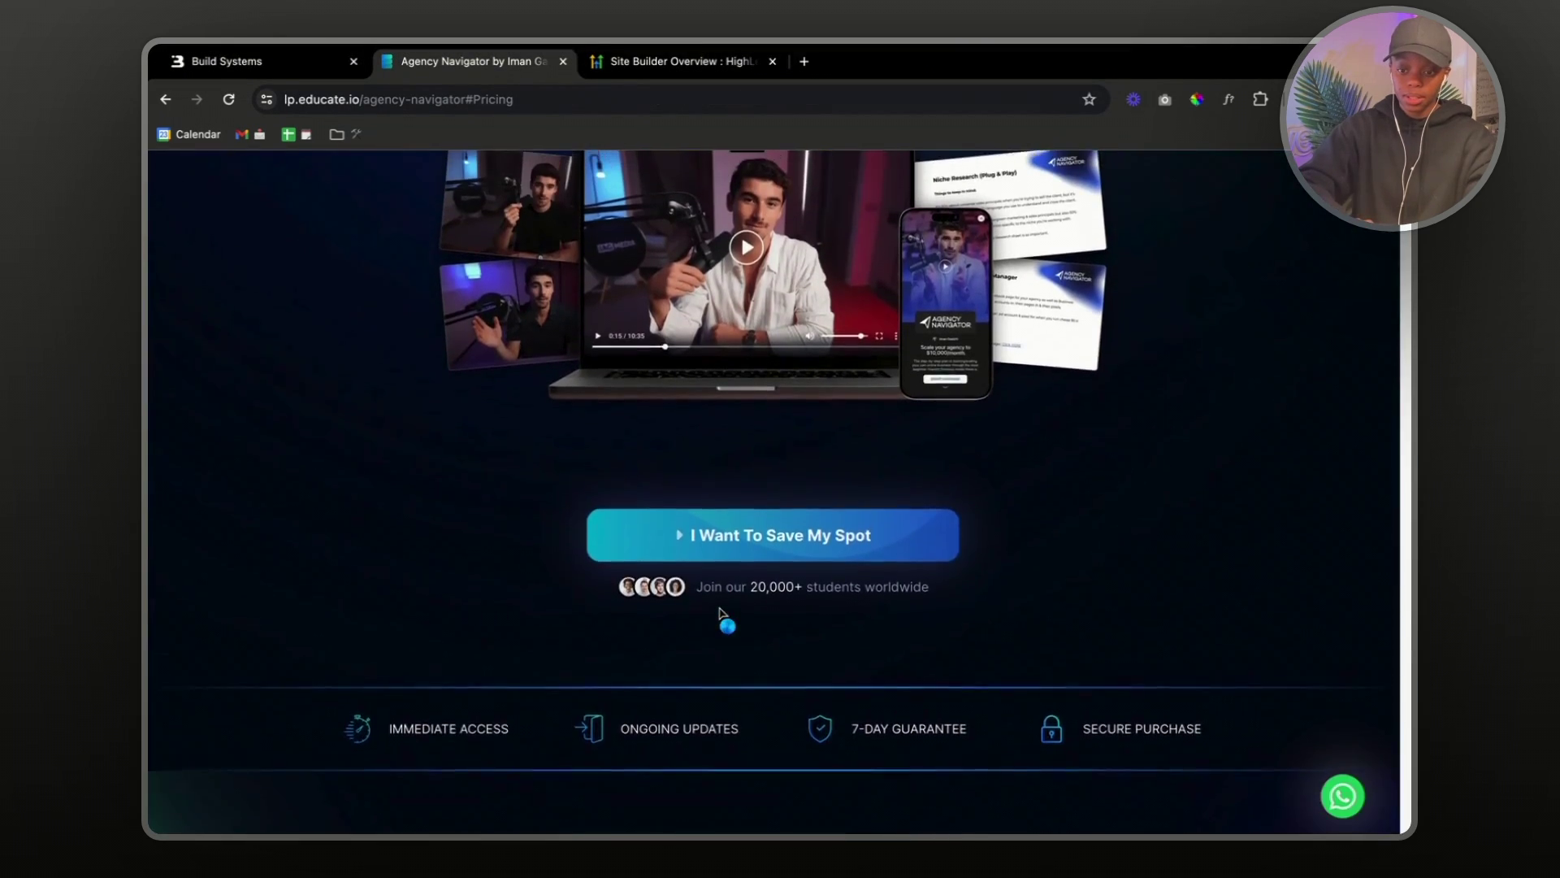
click(720, 615)
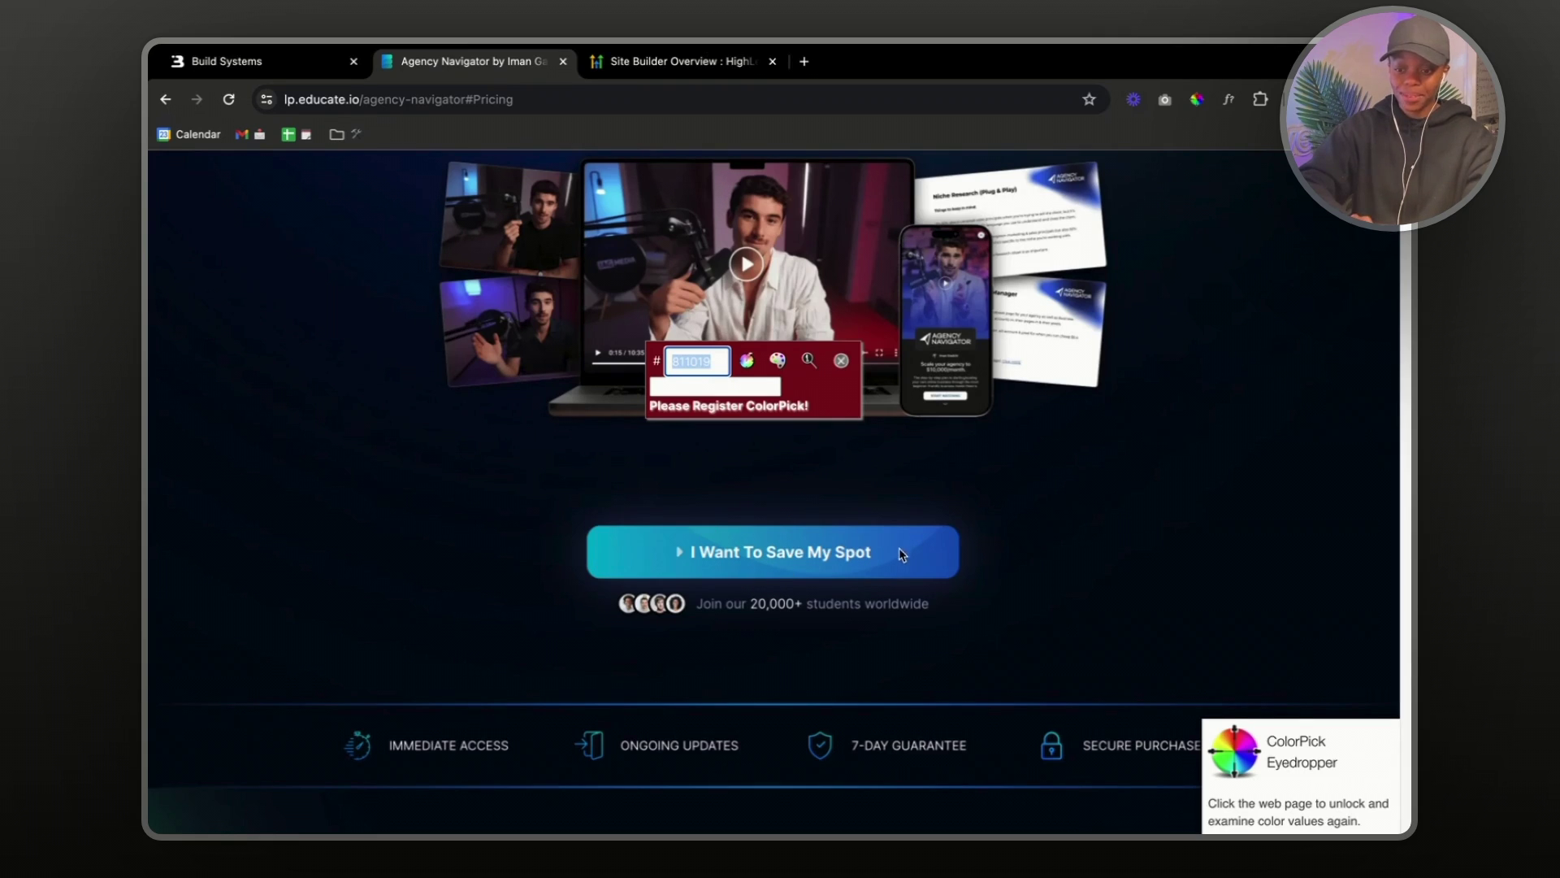
click(298, 78)
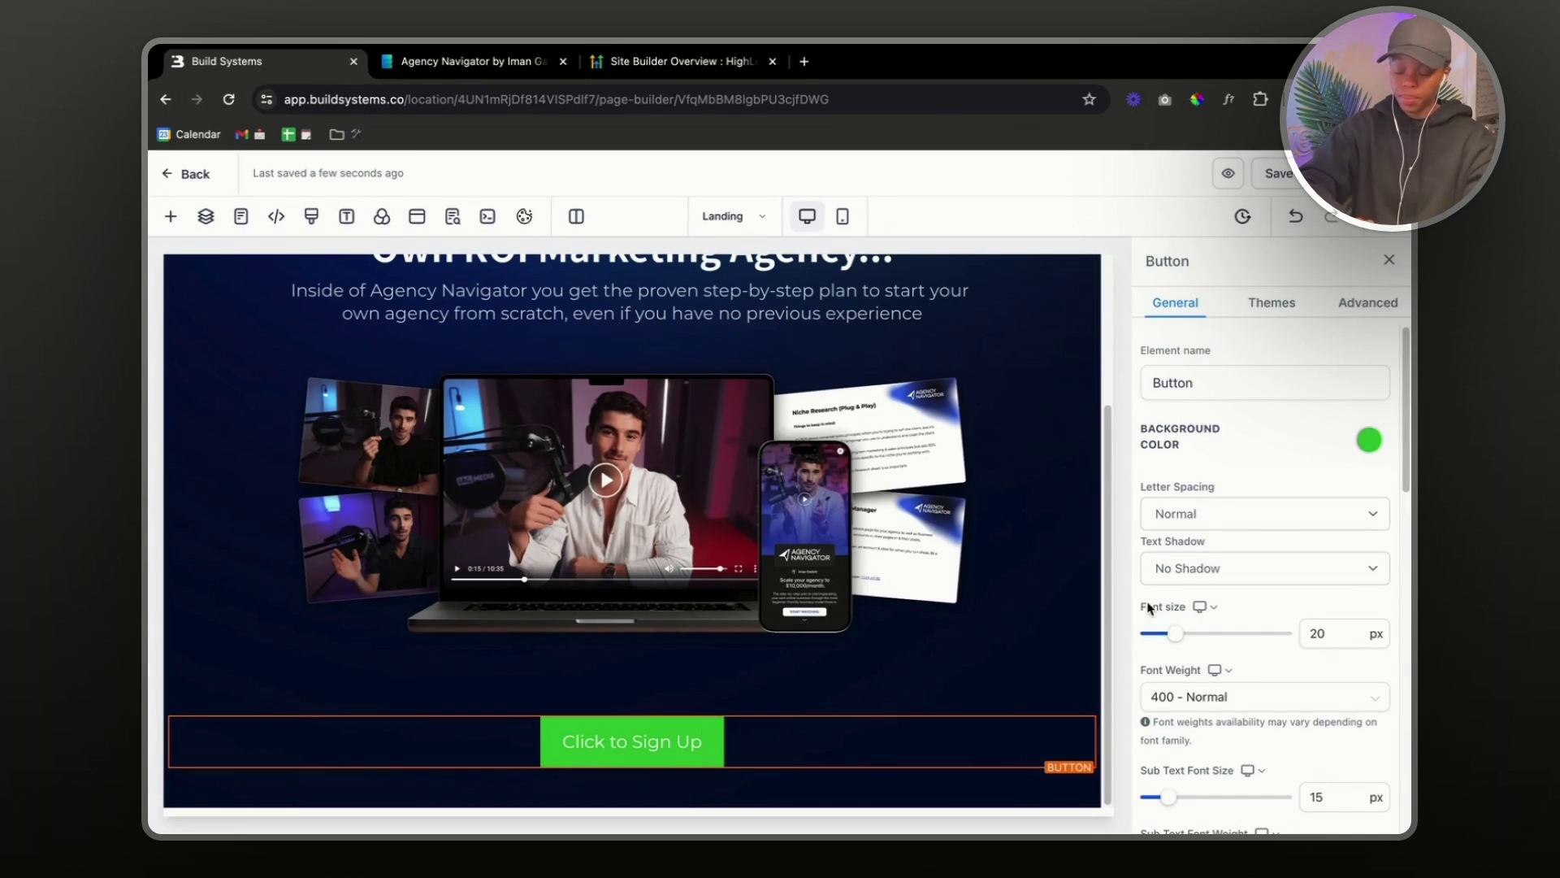
scroll(1235, 625, down, 5)
scroll(1219, 696, down, 5)
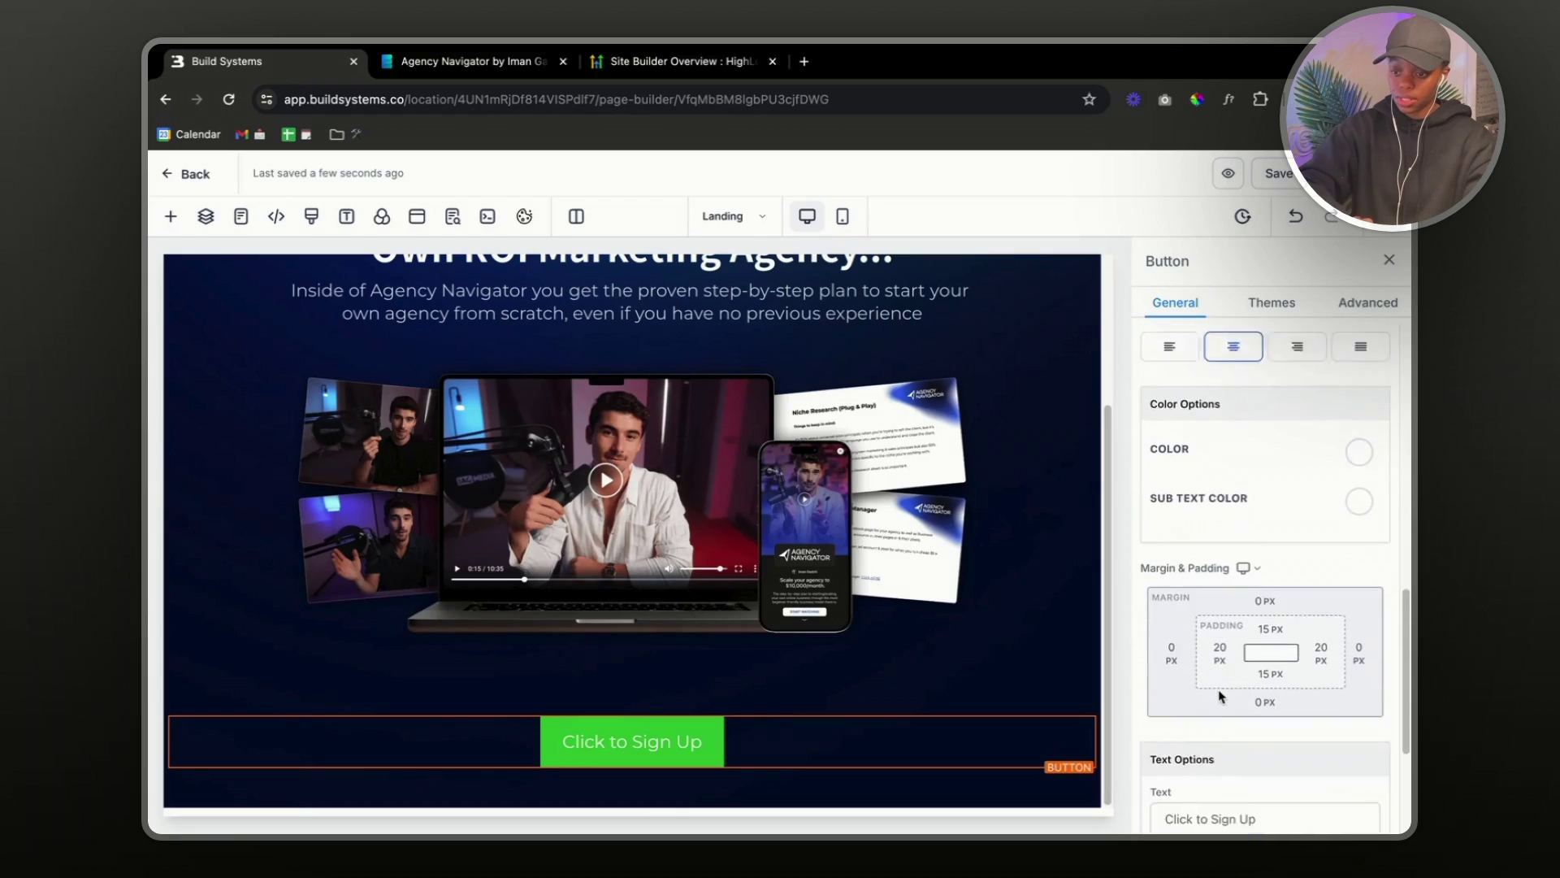
triple_click(1223, 669)
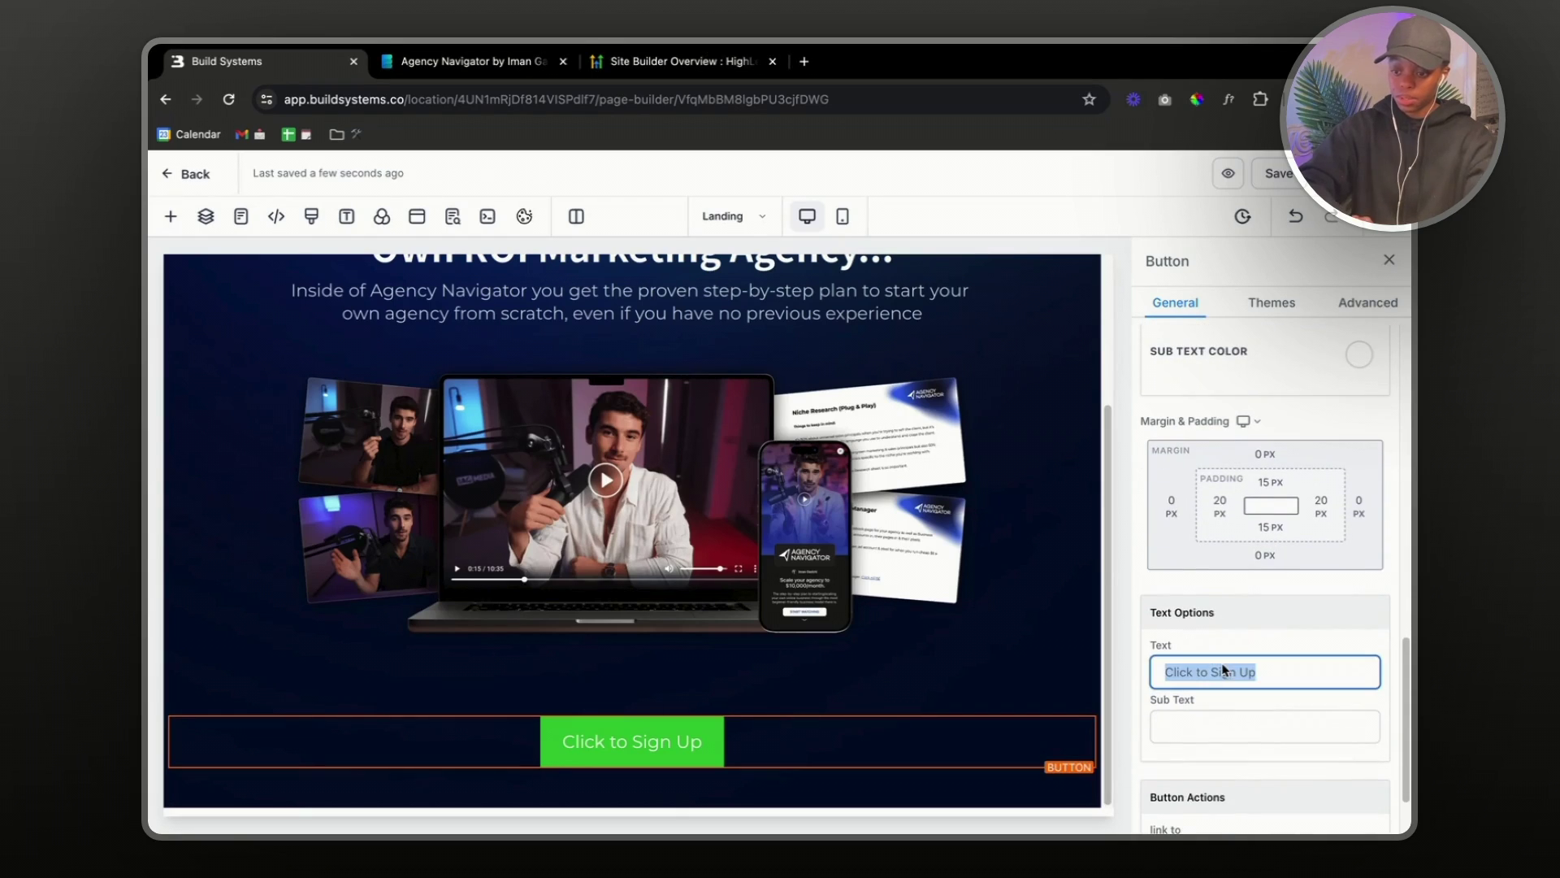
text(I)
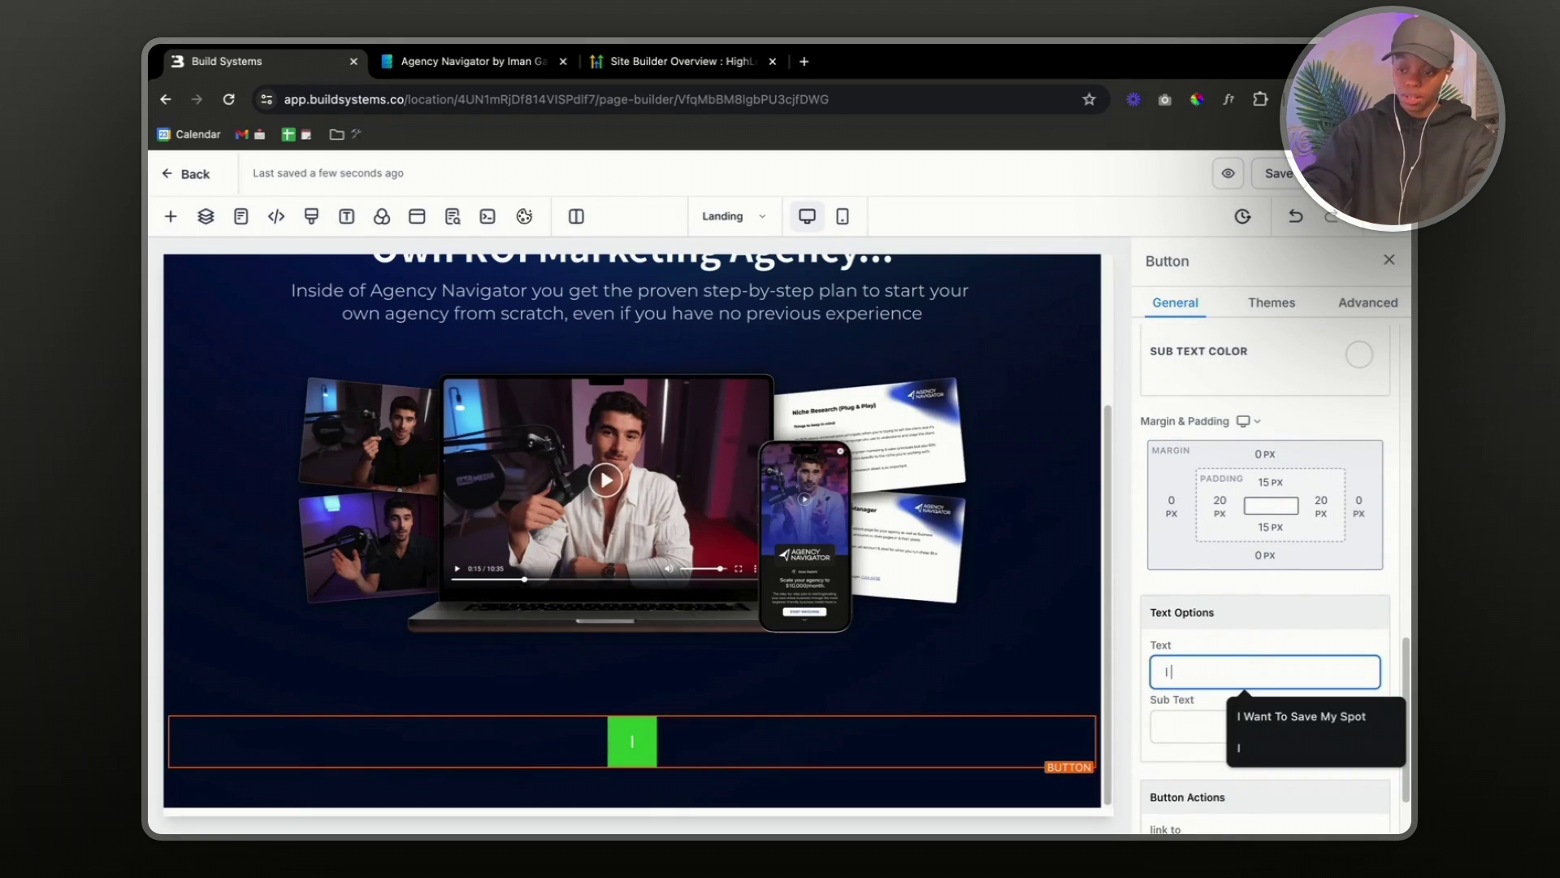
click(1274, 718)
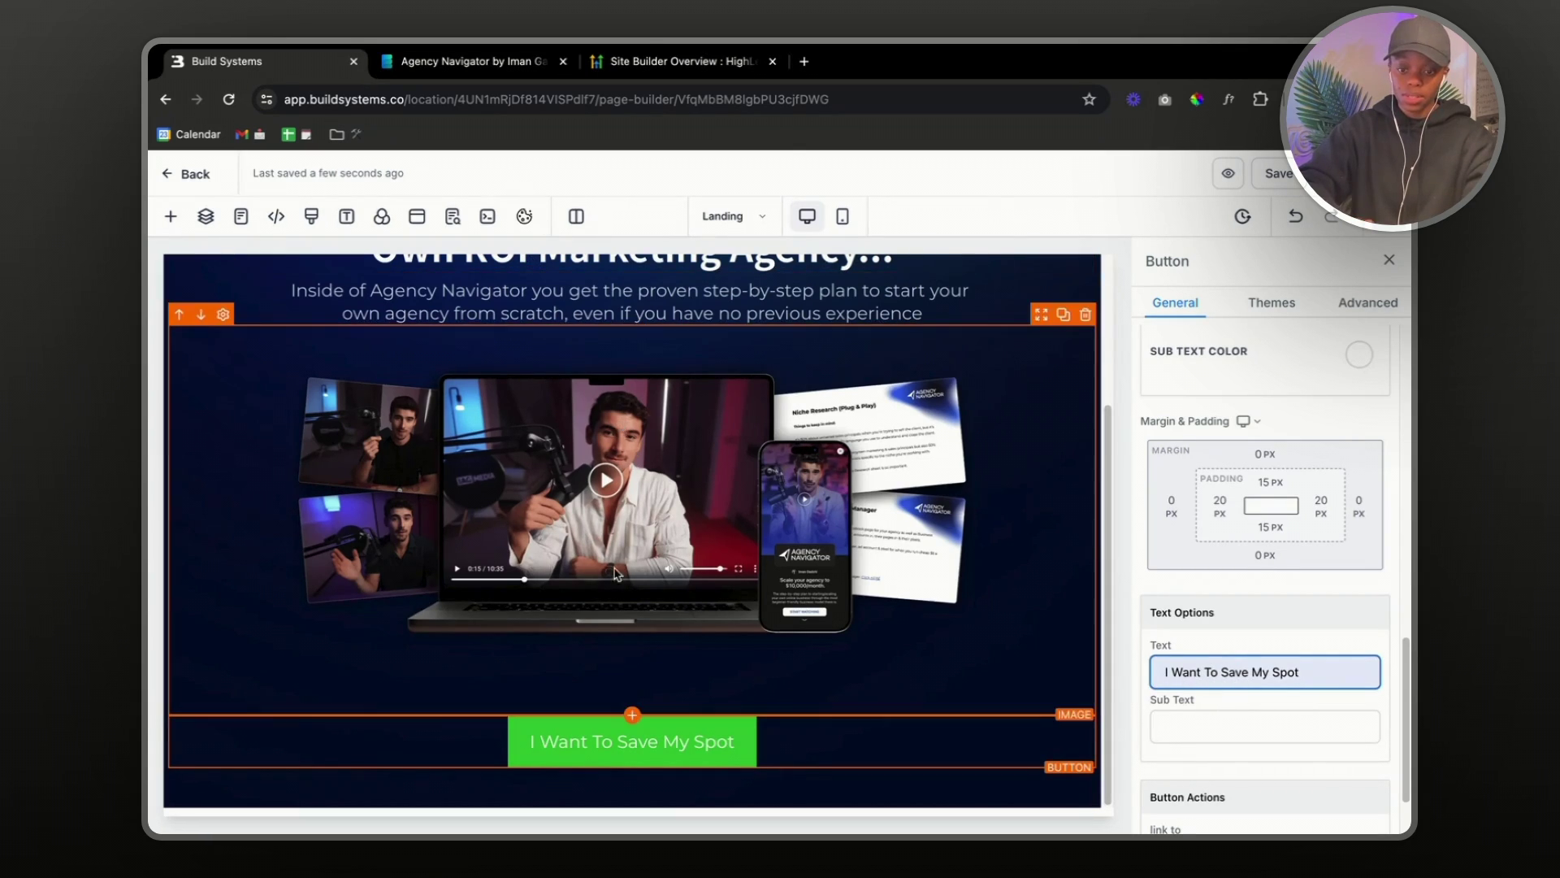
- Compare the button with the reference page, search the icons for "arr" and add the caret-right icon before its text
click(504, 62)
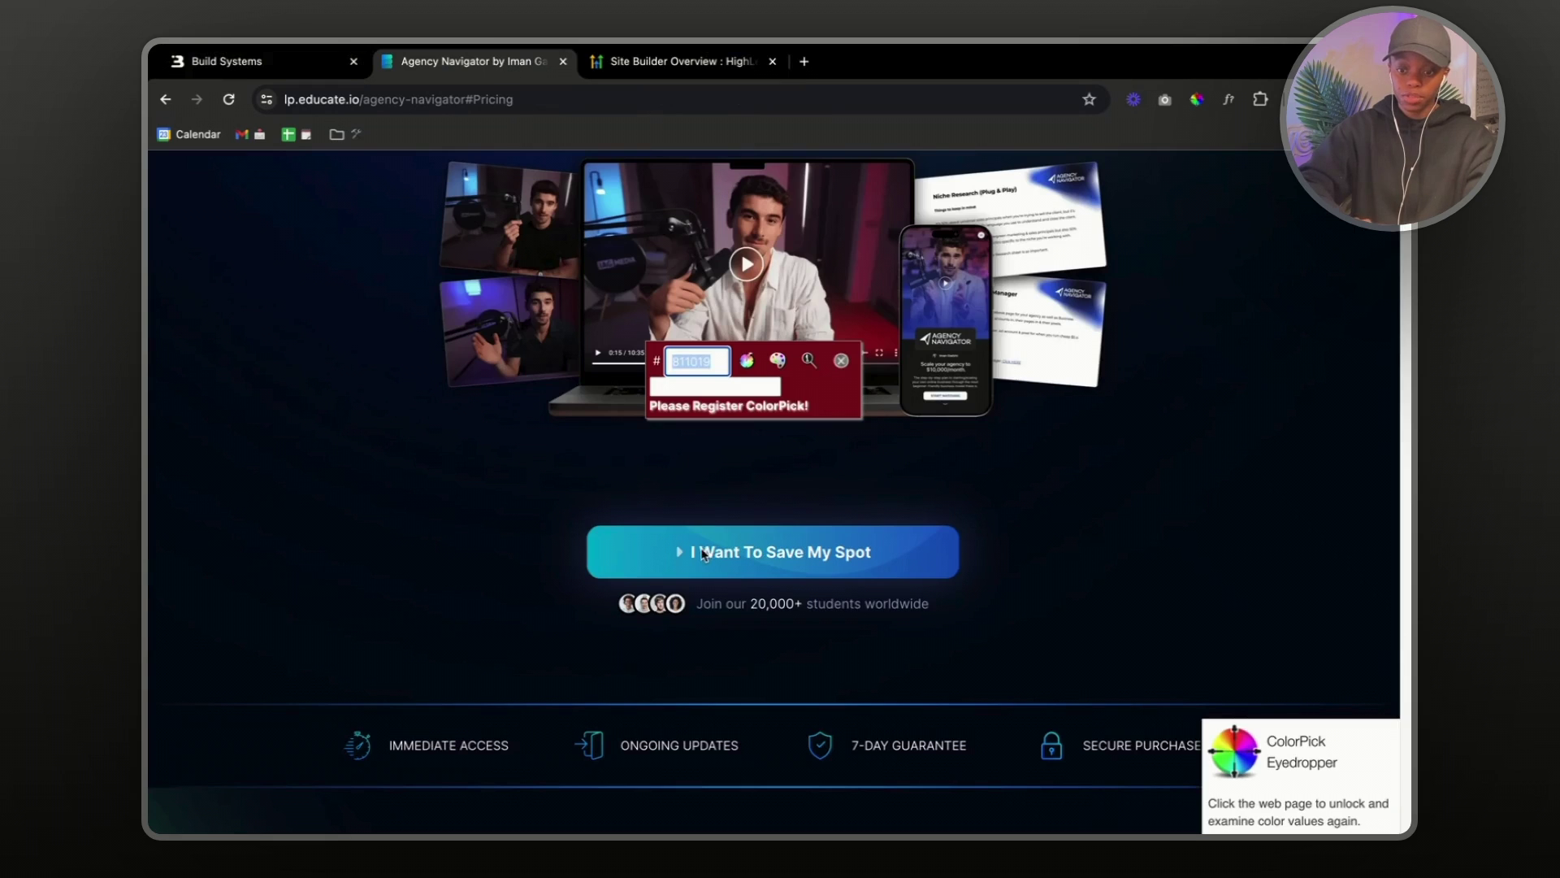
click(309, 58)
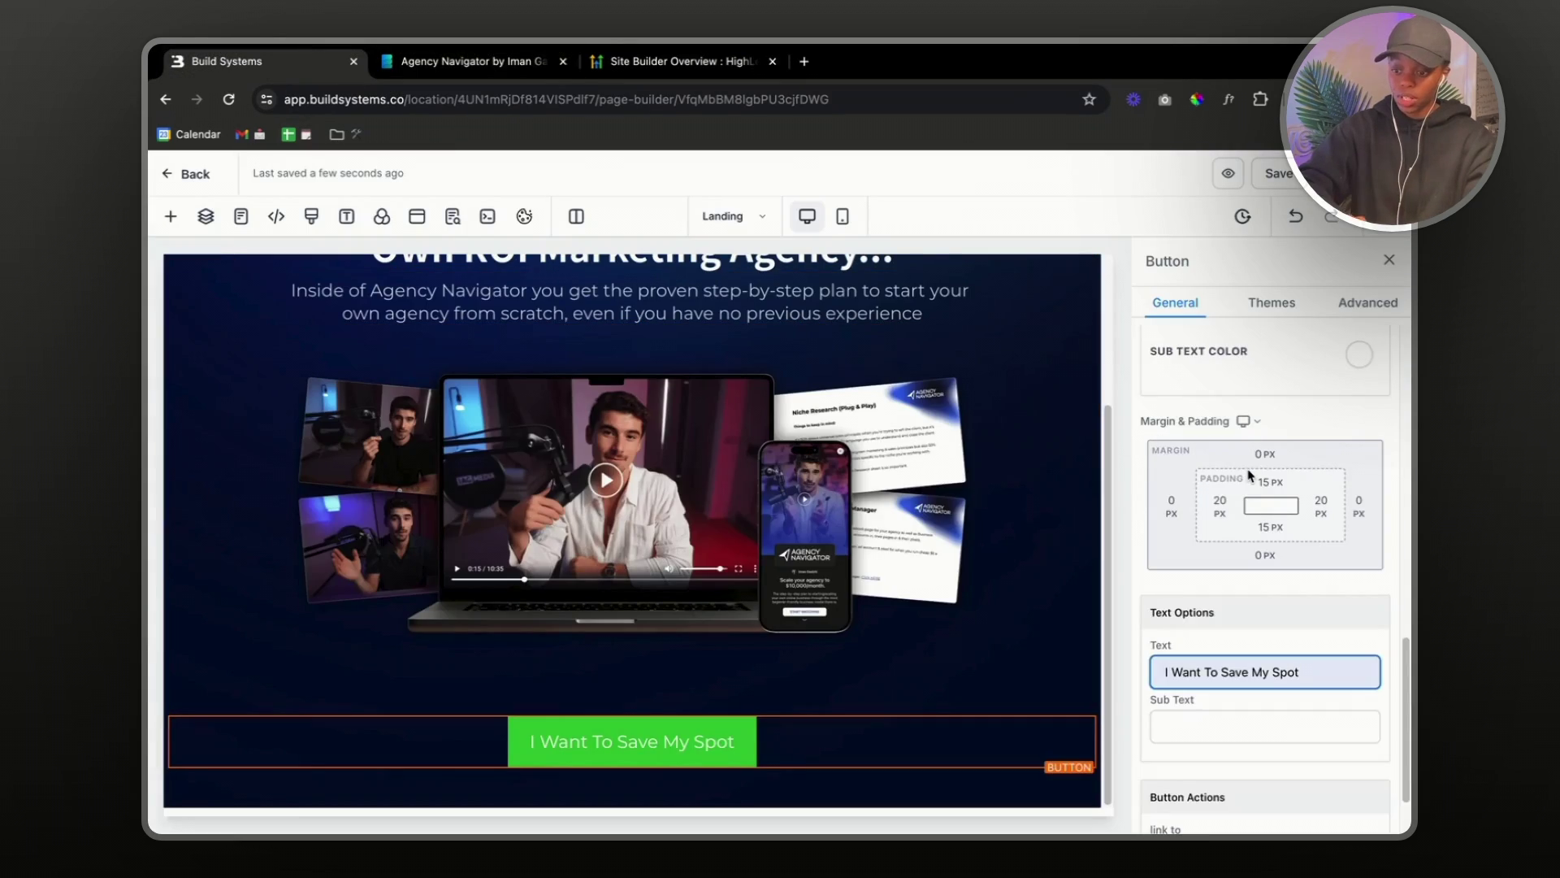
scroll(1251, 487, up, 8)
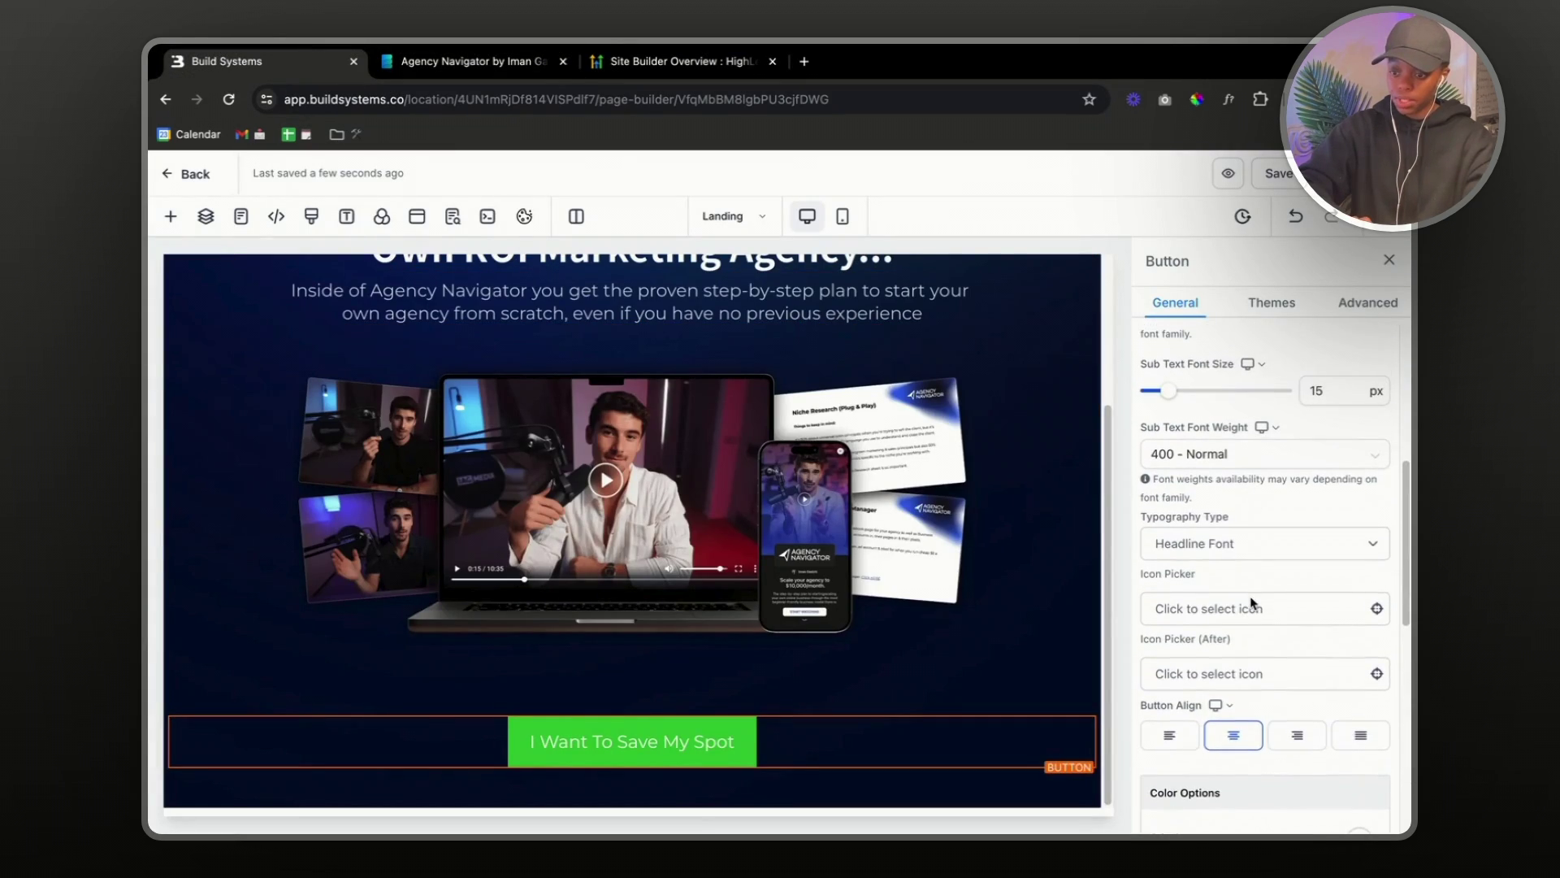
click(1244, 611)
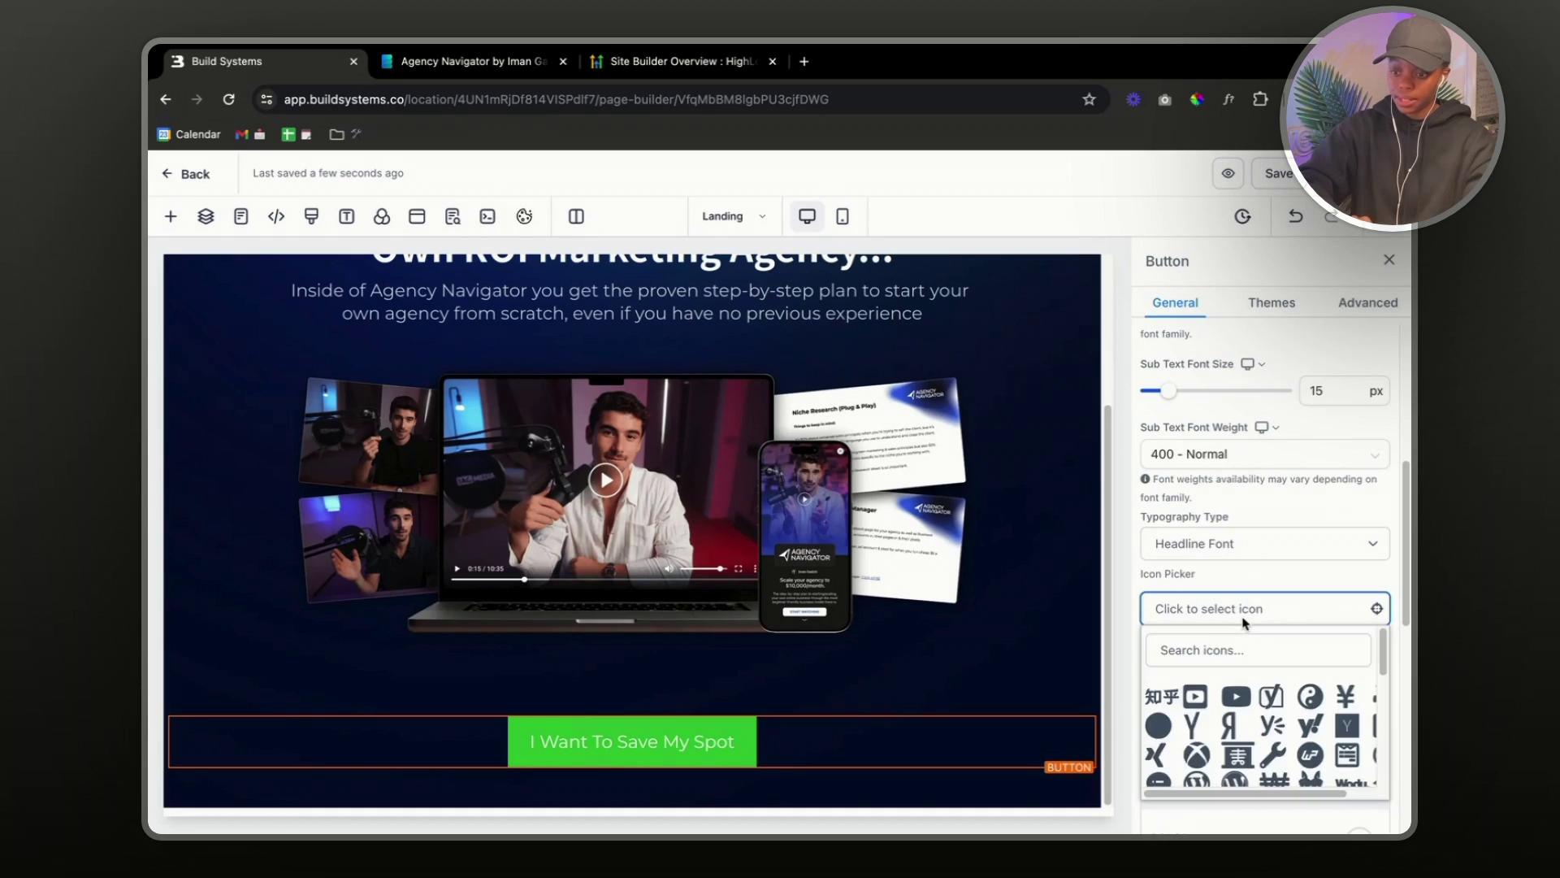
click(1201, 648)
text(arr)
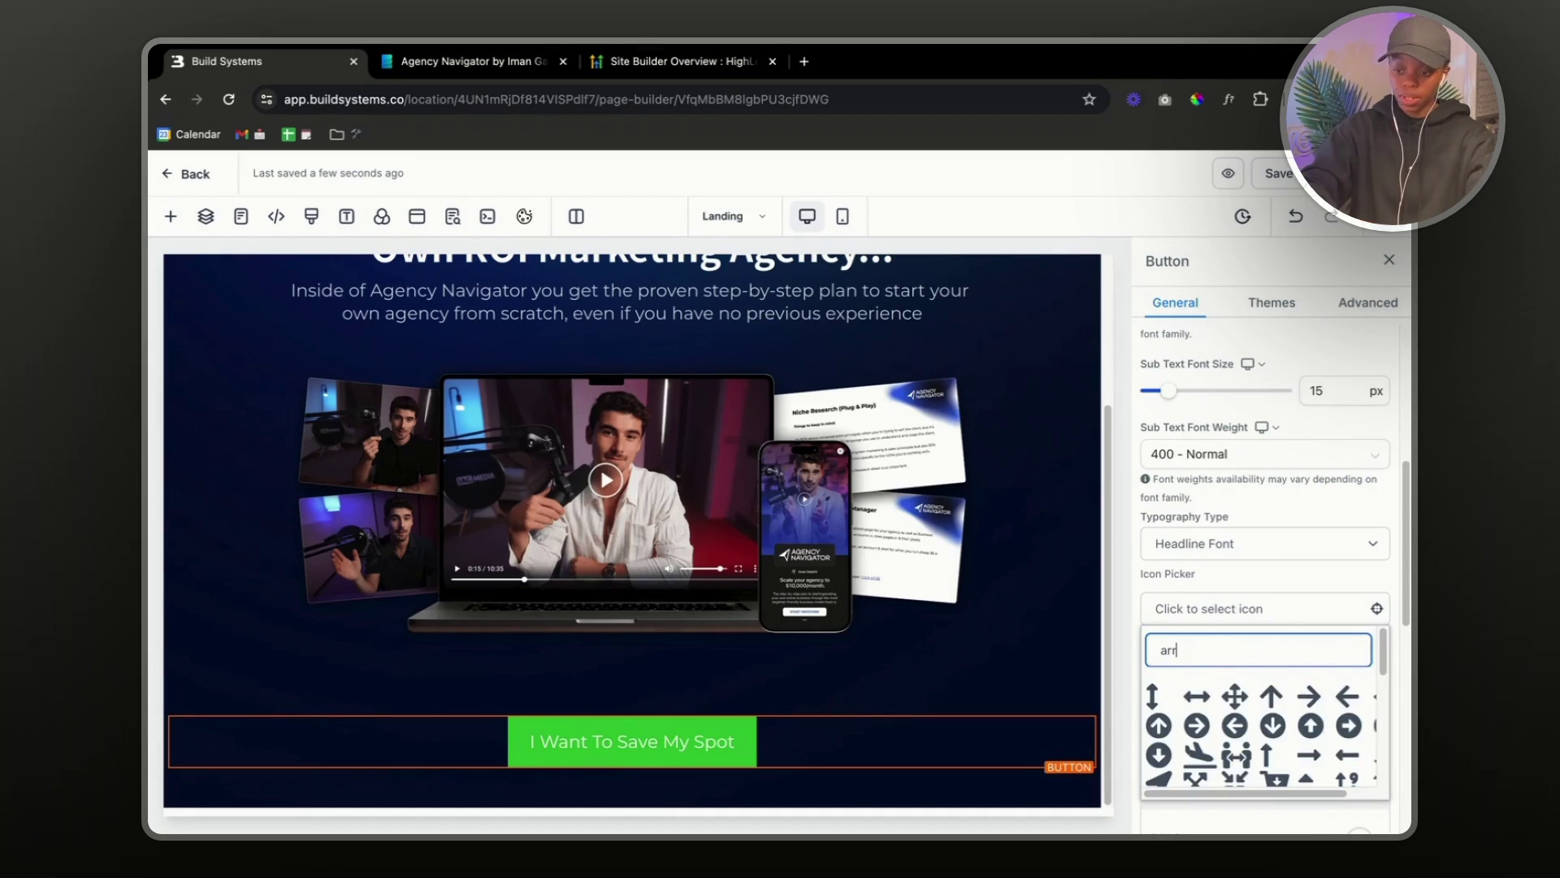
scroll(1213, 728, down, 6)
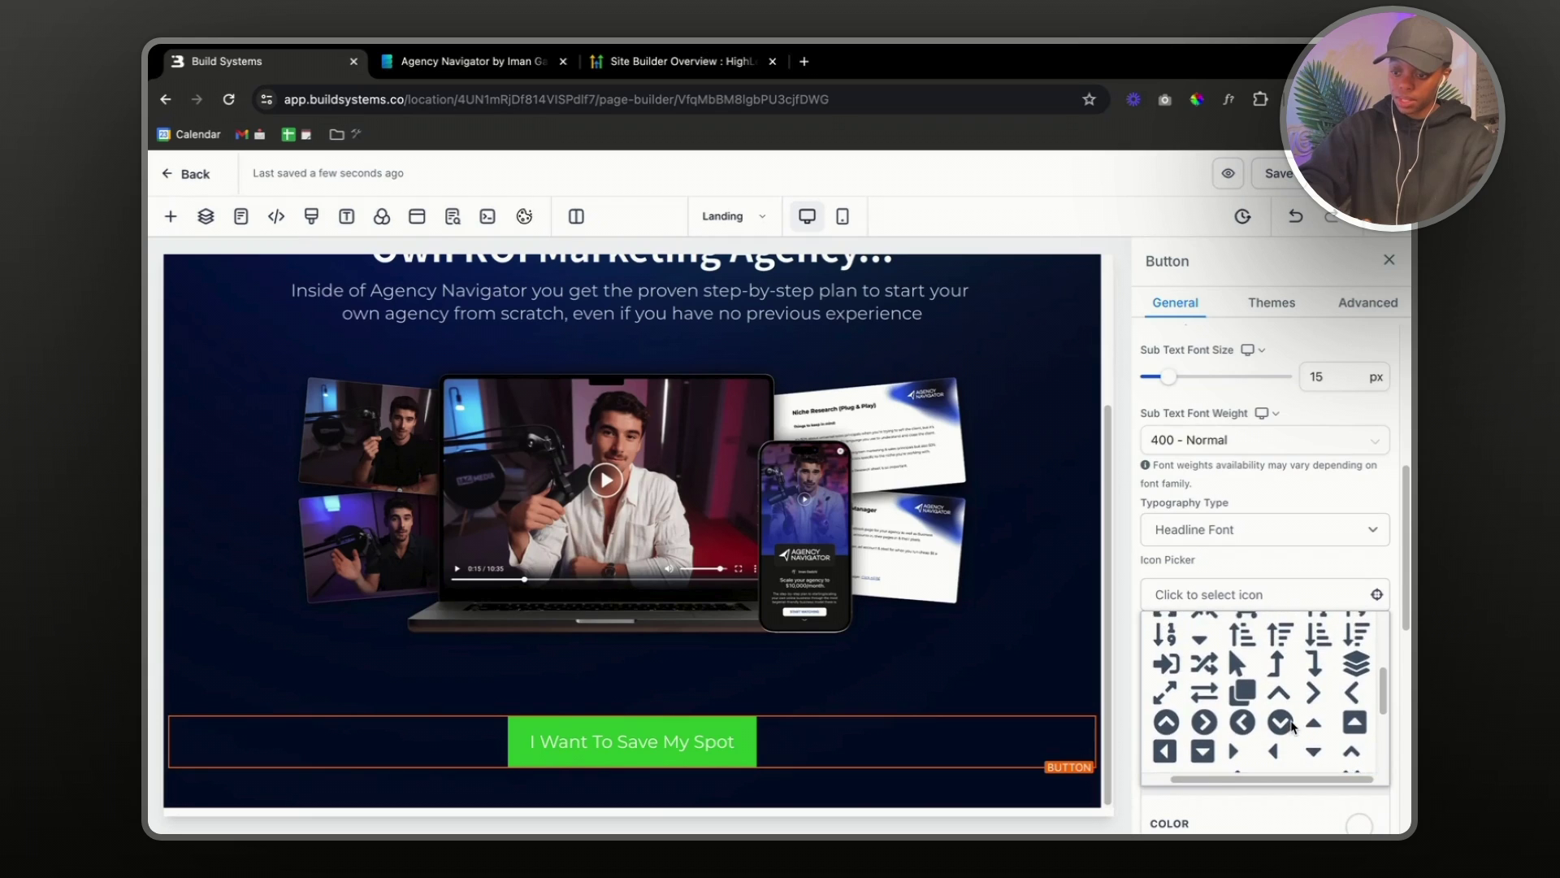
click(1234, 744)
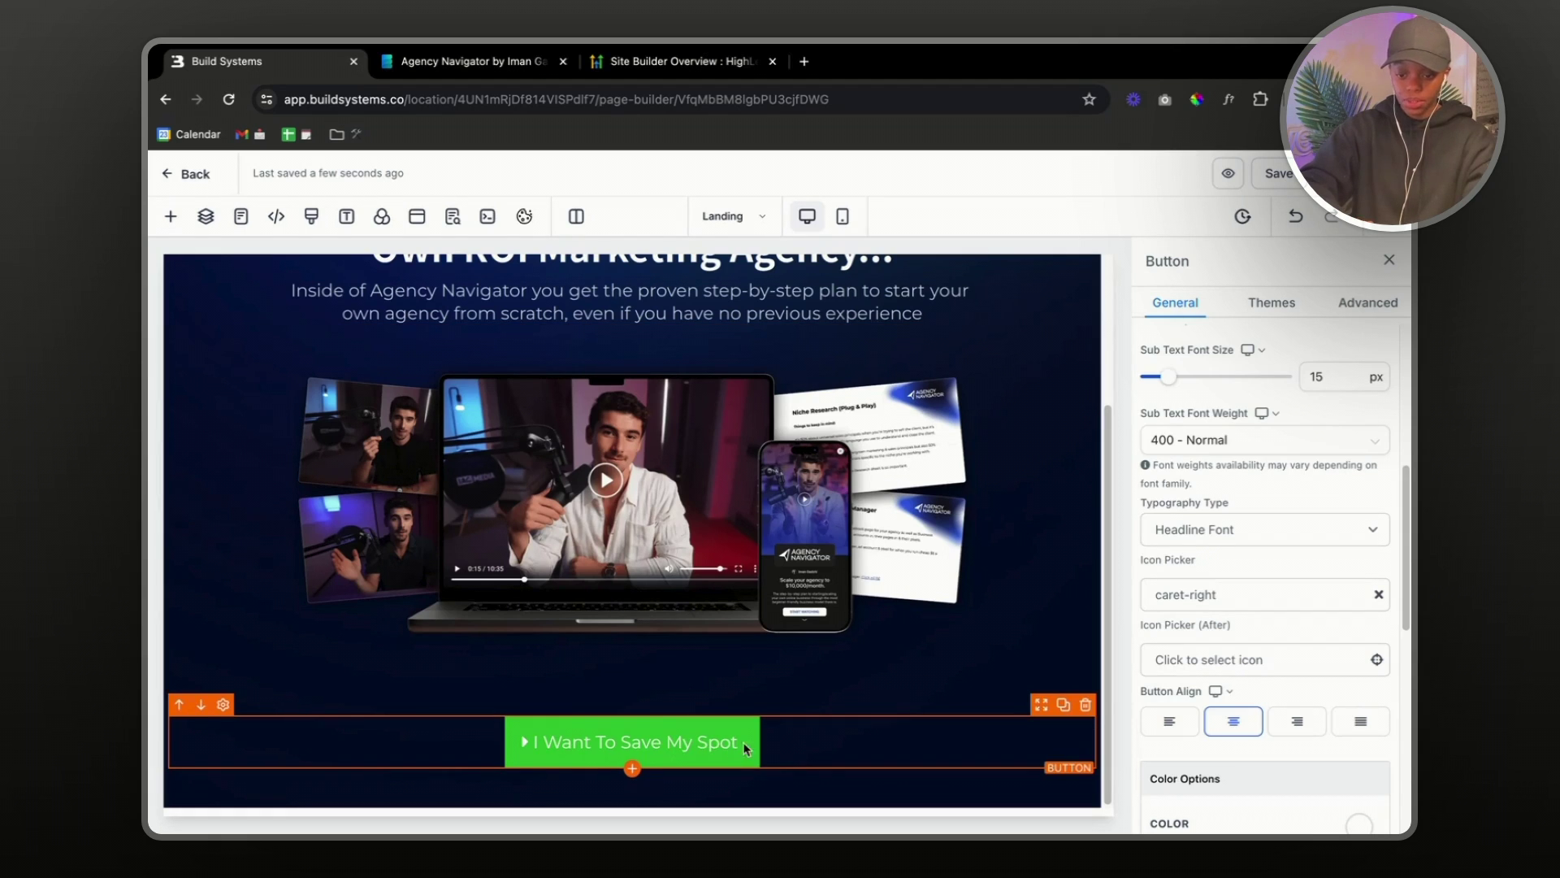
- Set the font weight of the "I Want To Save My Spot" button to 700 - Bold
scroll(1216, 536, up, 5)
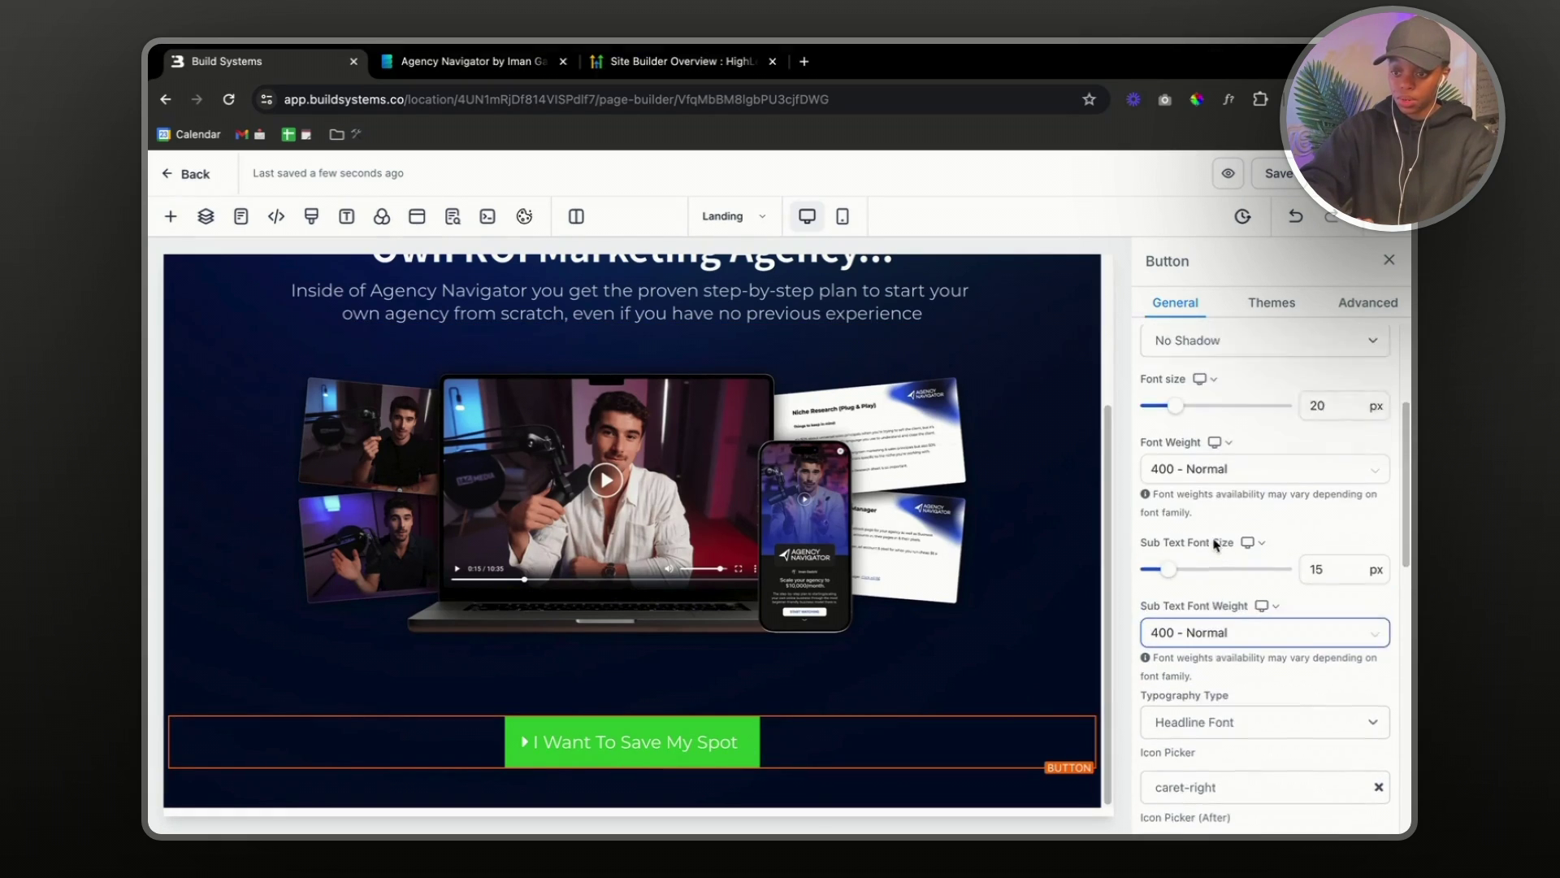
scroll(1249, 488, up, 1)
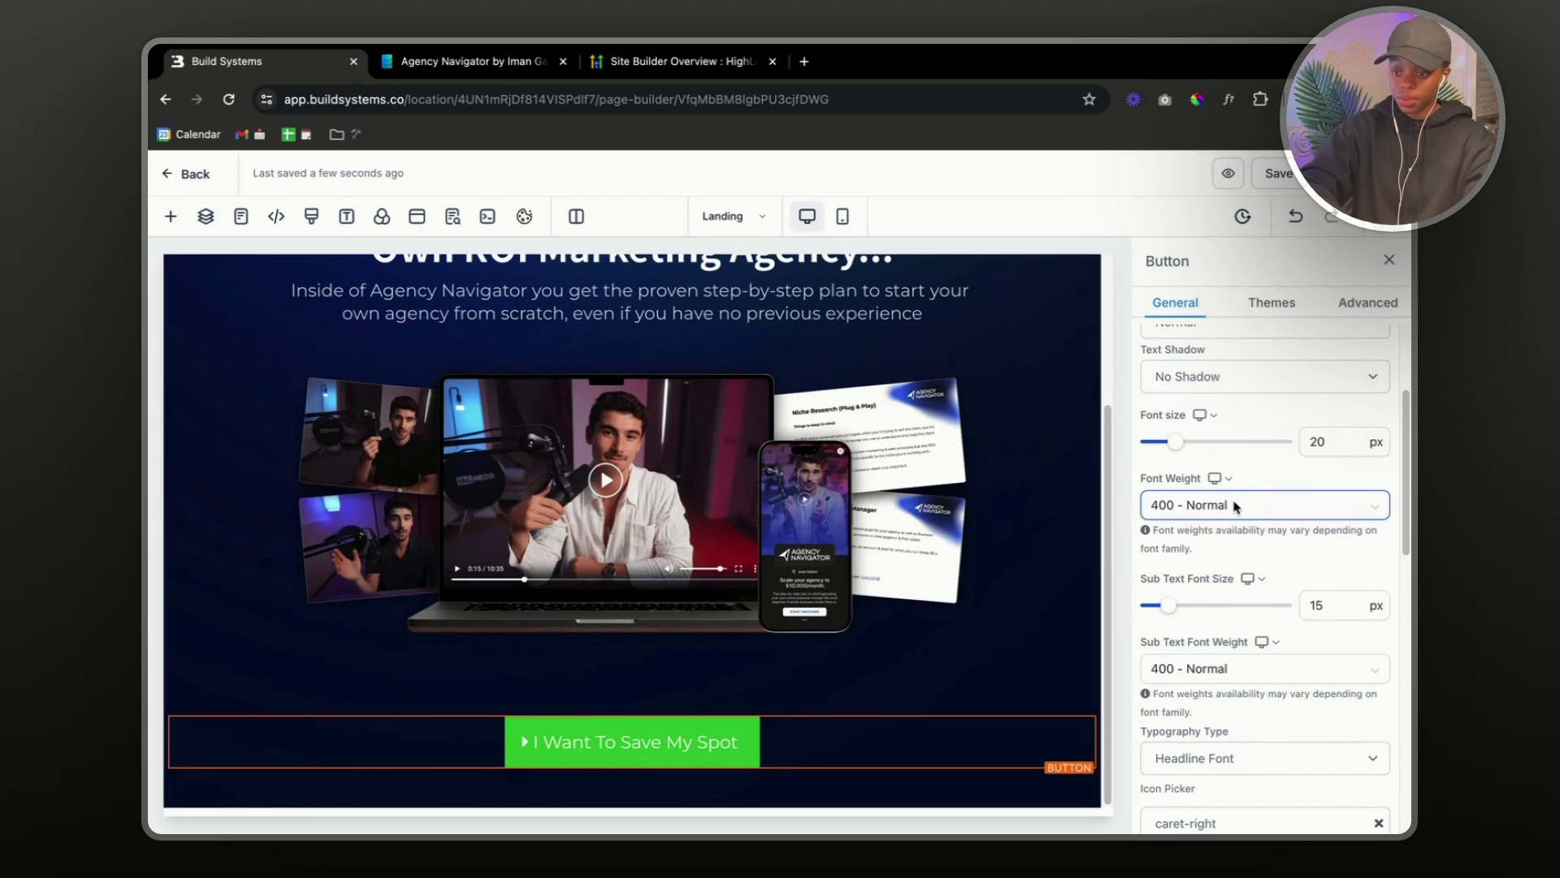
click(1234, 507)
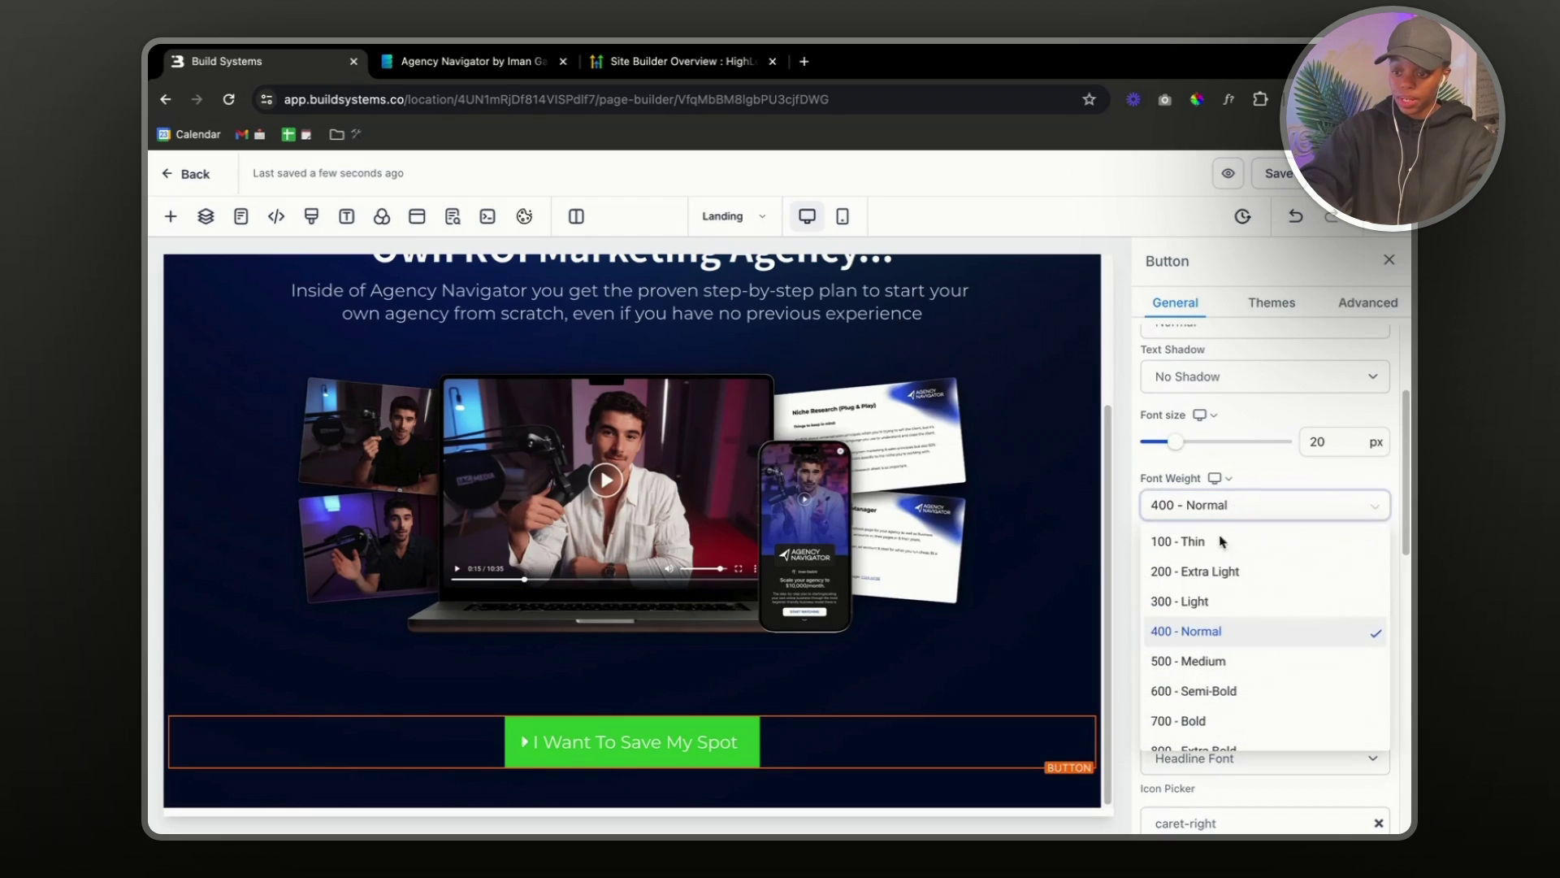
click(1198, 723)
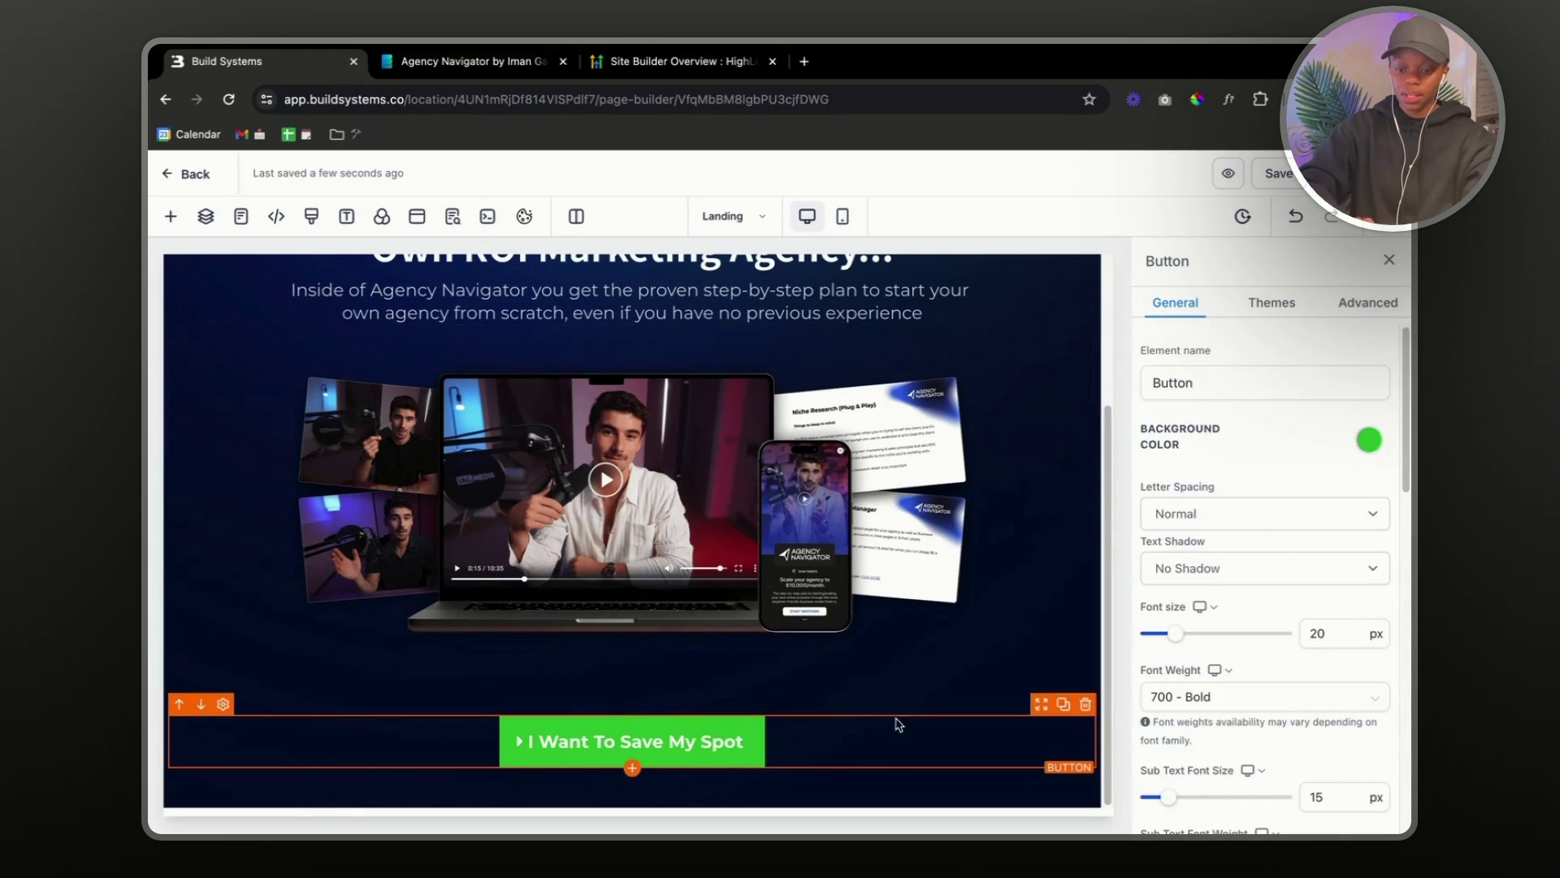
- Try the Bounce (loop) effect on the call-to-action button and set its button effect to Glow (loop)
click(1356, 305)
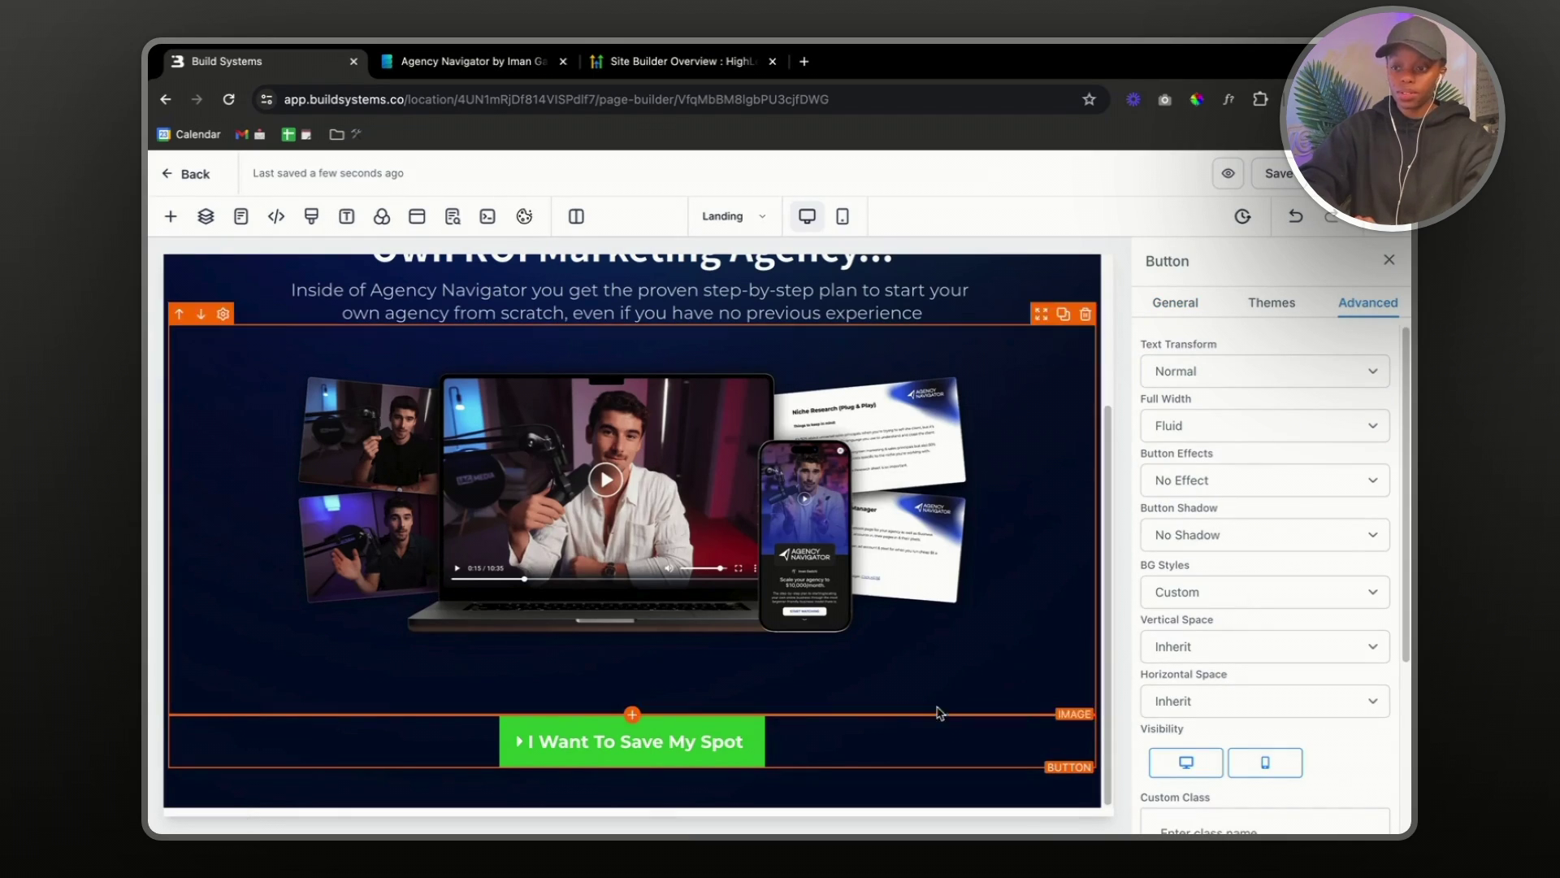
click(1279, 174)
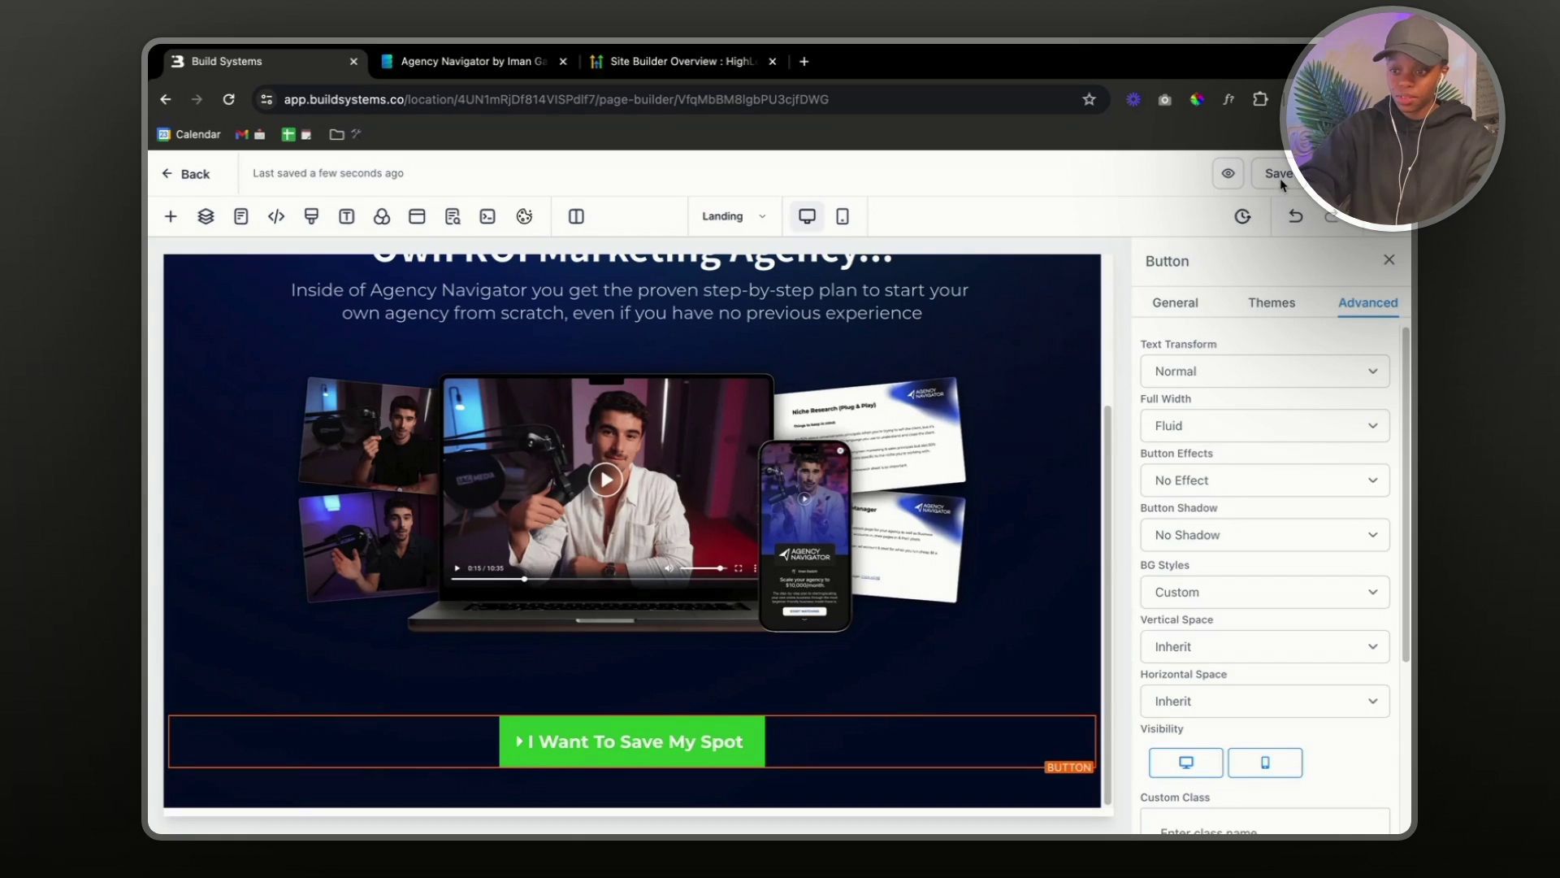
scroll(1187, 540, down, 1)
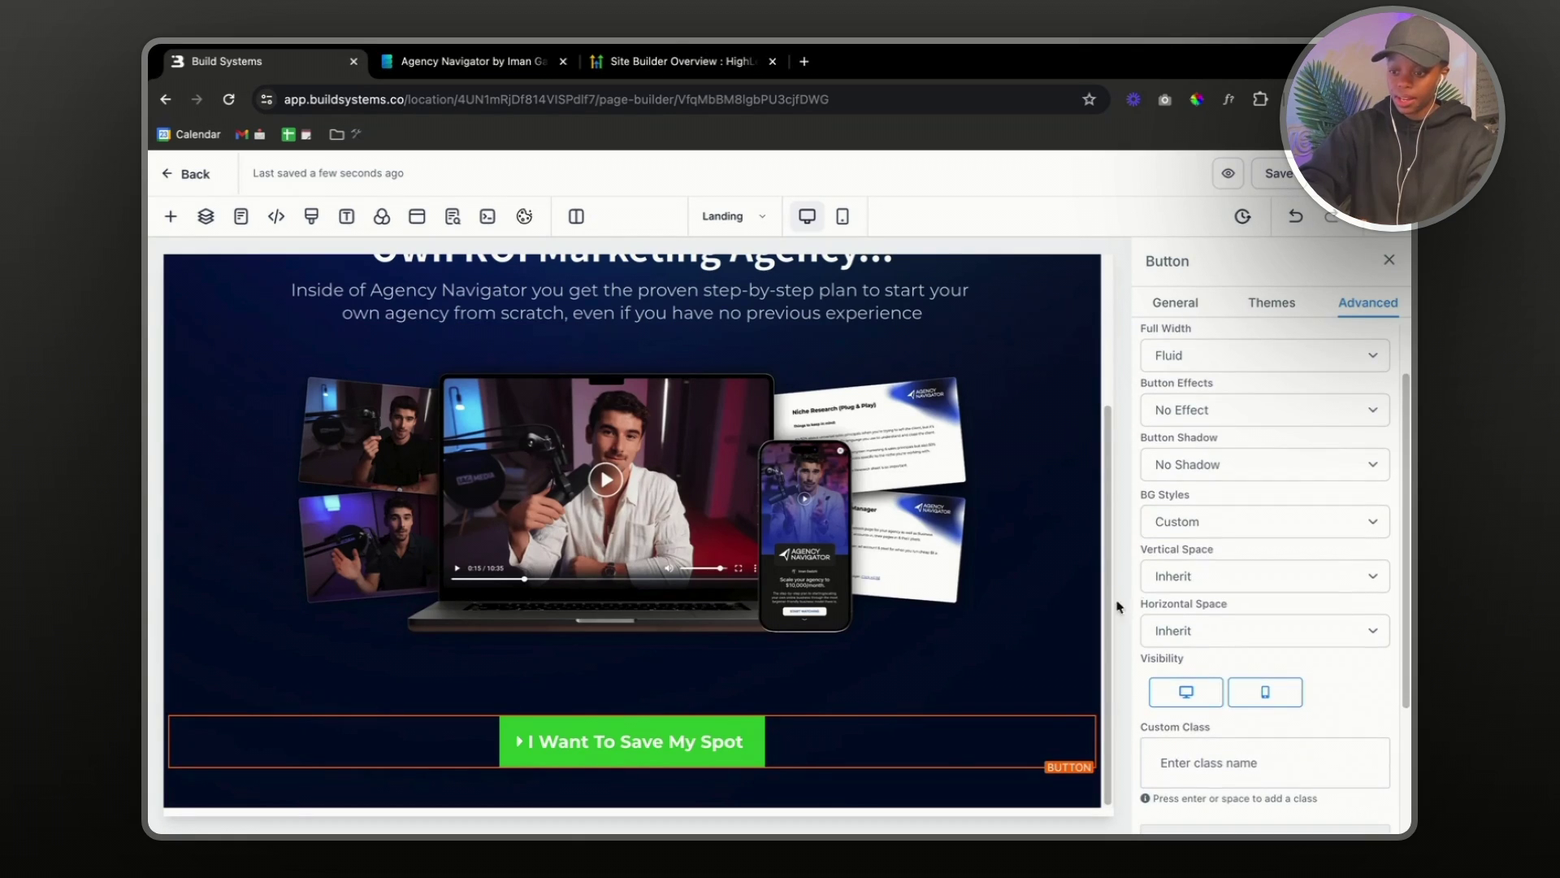
scroll(1276, 367, up, 1)
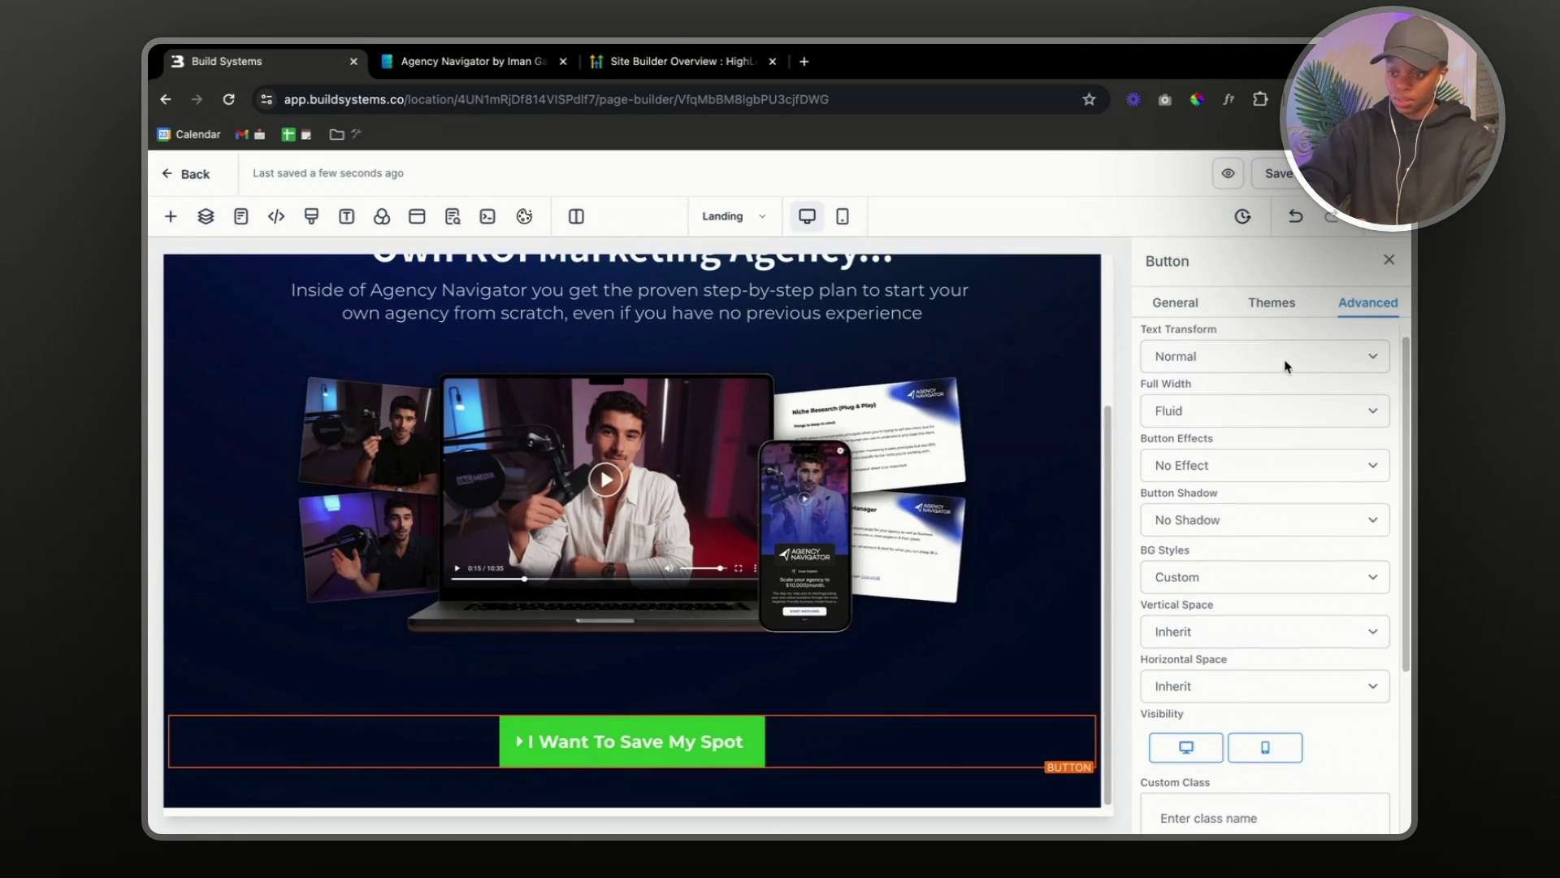
scroll(1270, 434, up, 1)
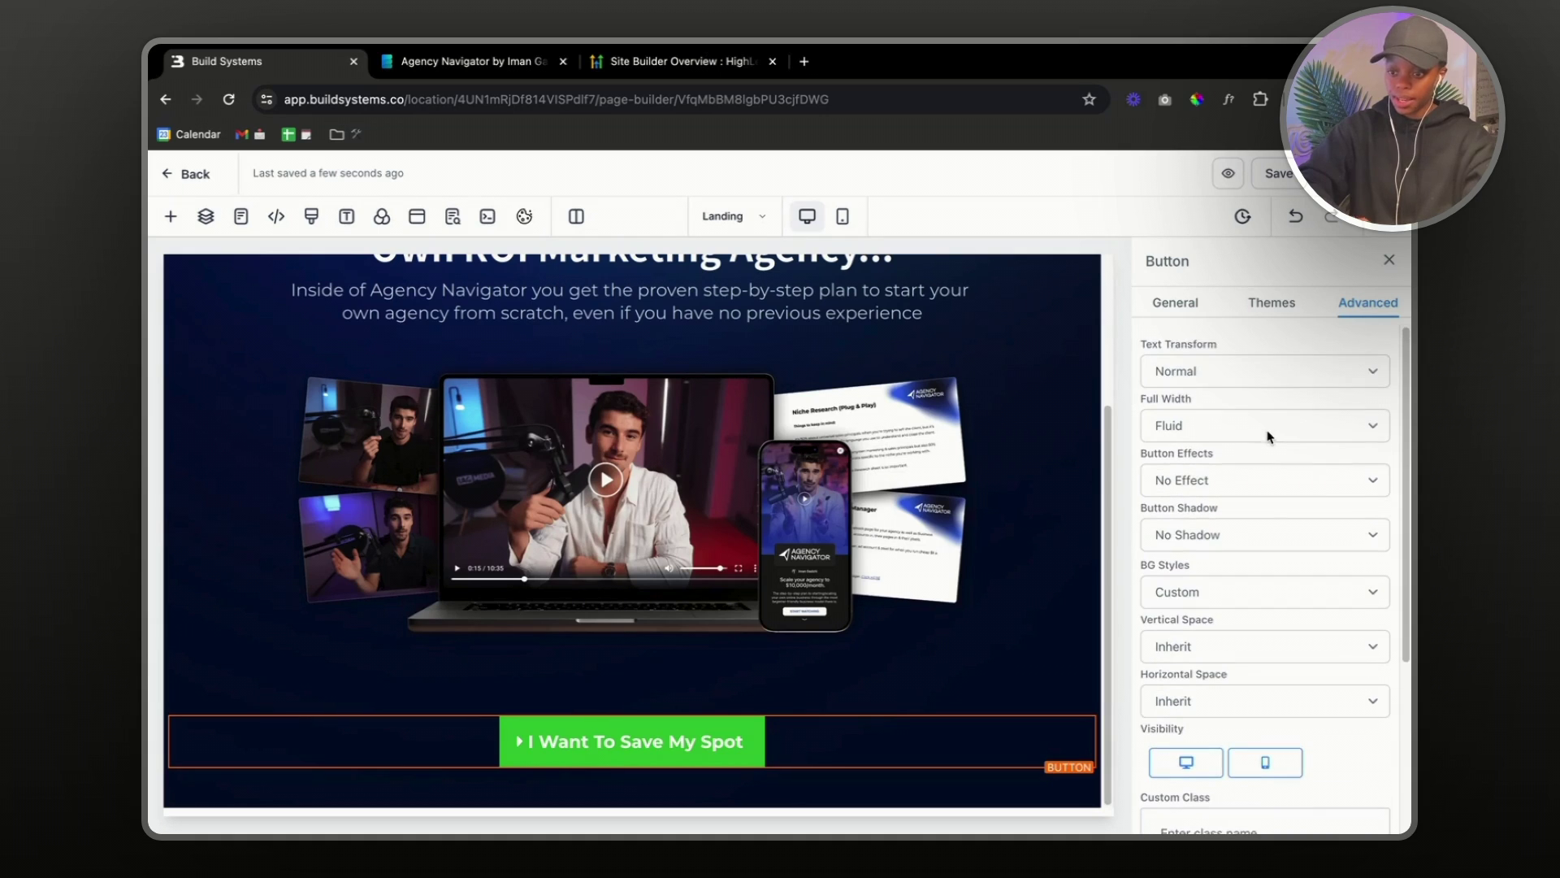
click(1256, 494)
click(1186, 557)
click(1202, 479)
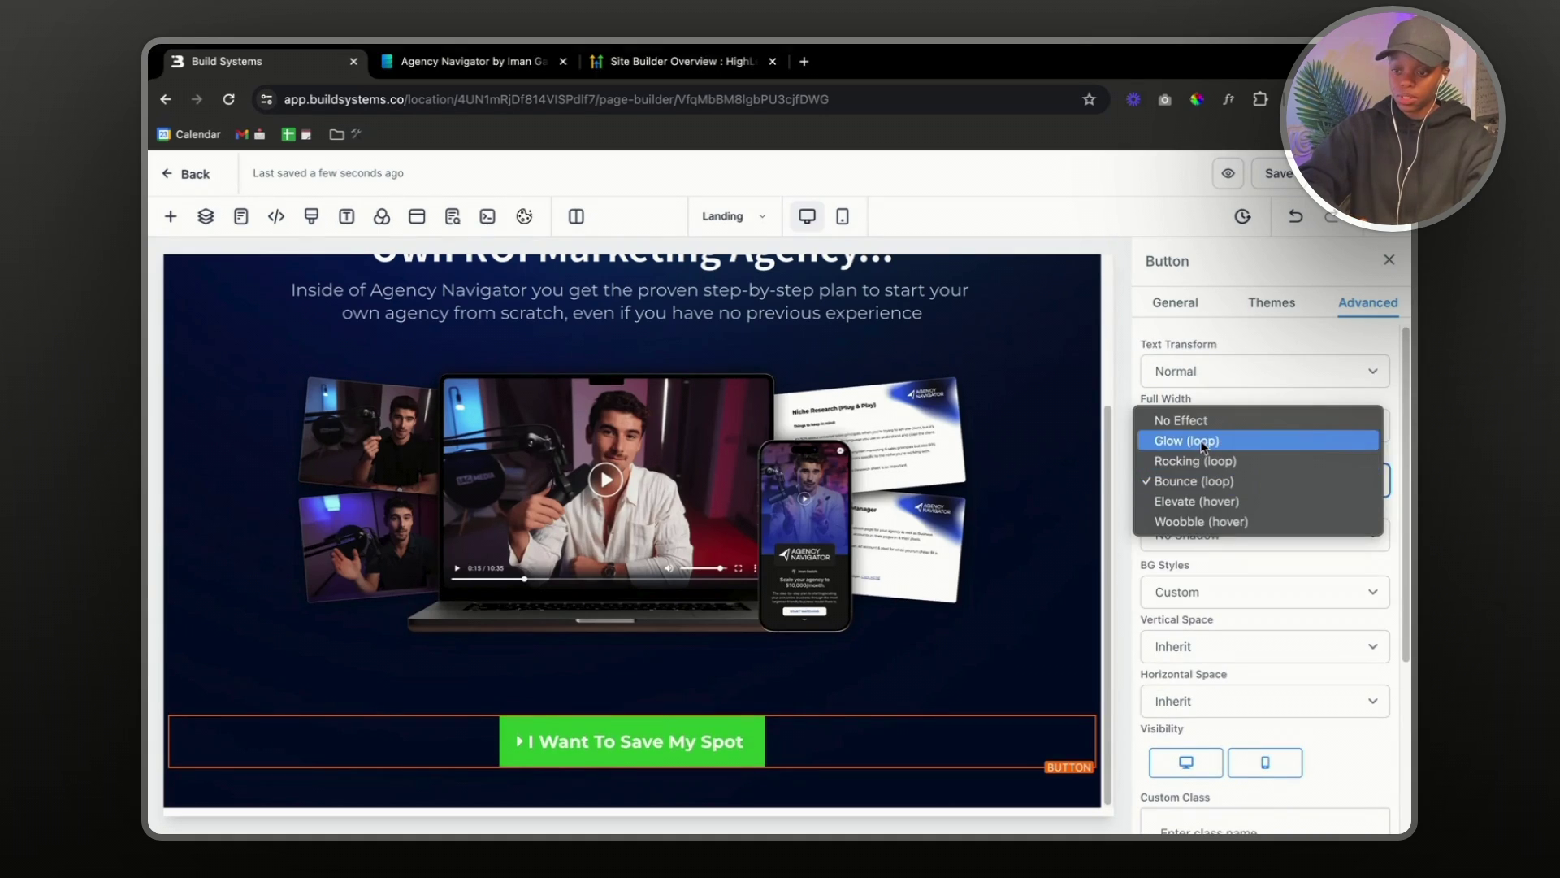
key(Escape)
key(Down)
- Give the call-to-action button a Soft Shadow
scroll(1219, 528, down, 1)
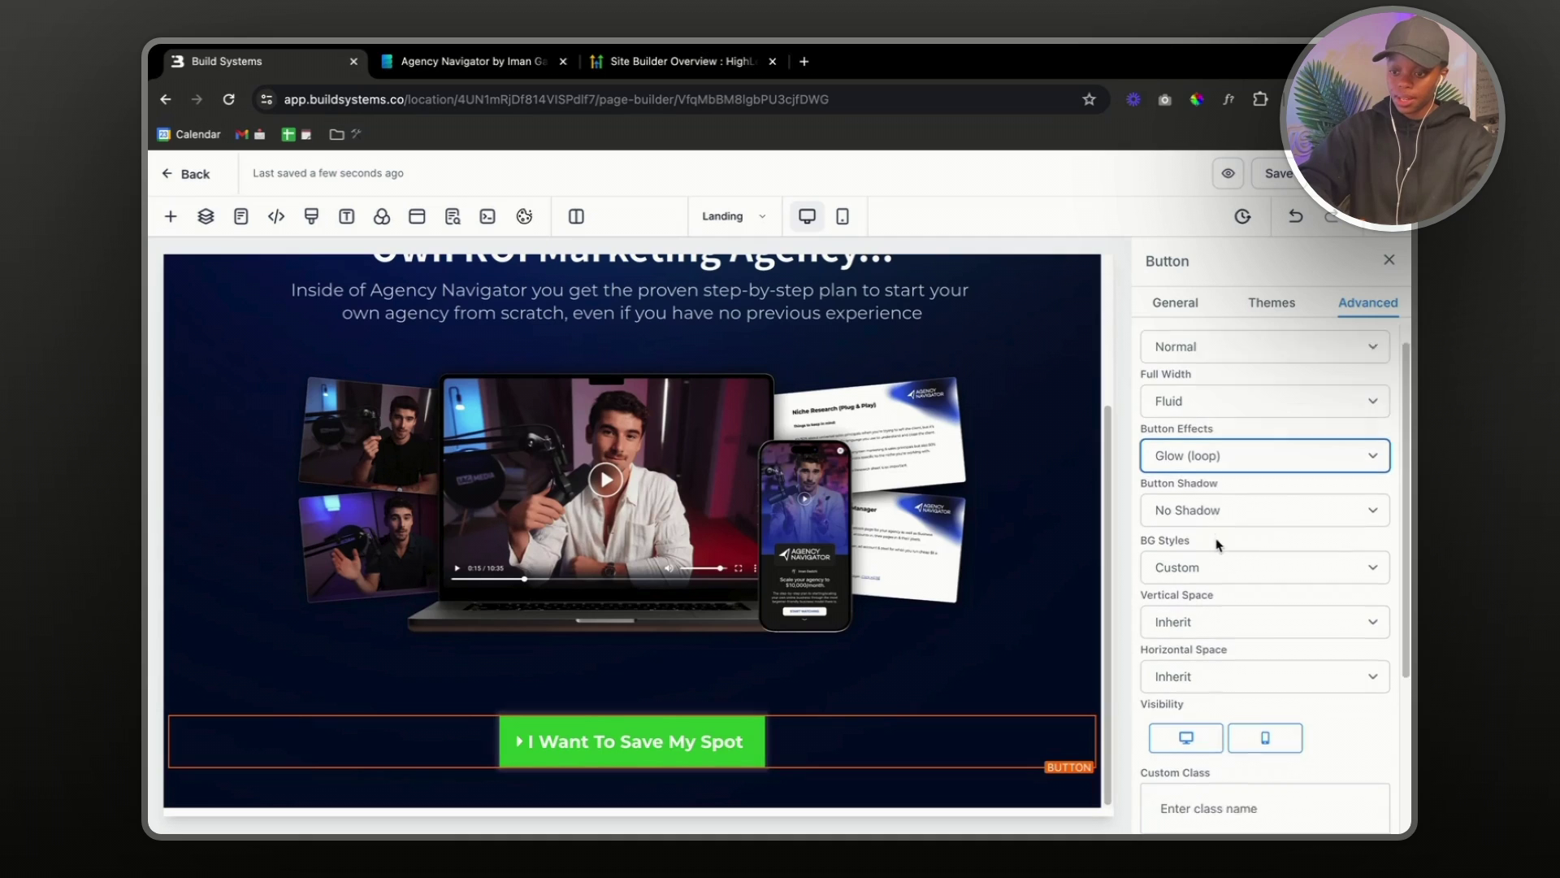
click(1233, 491)
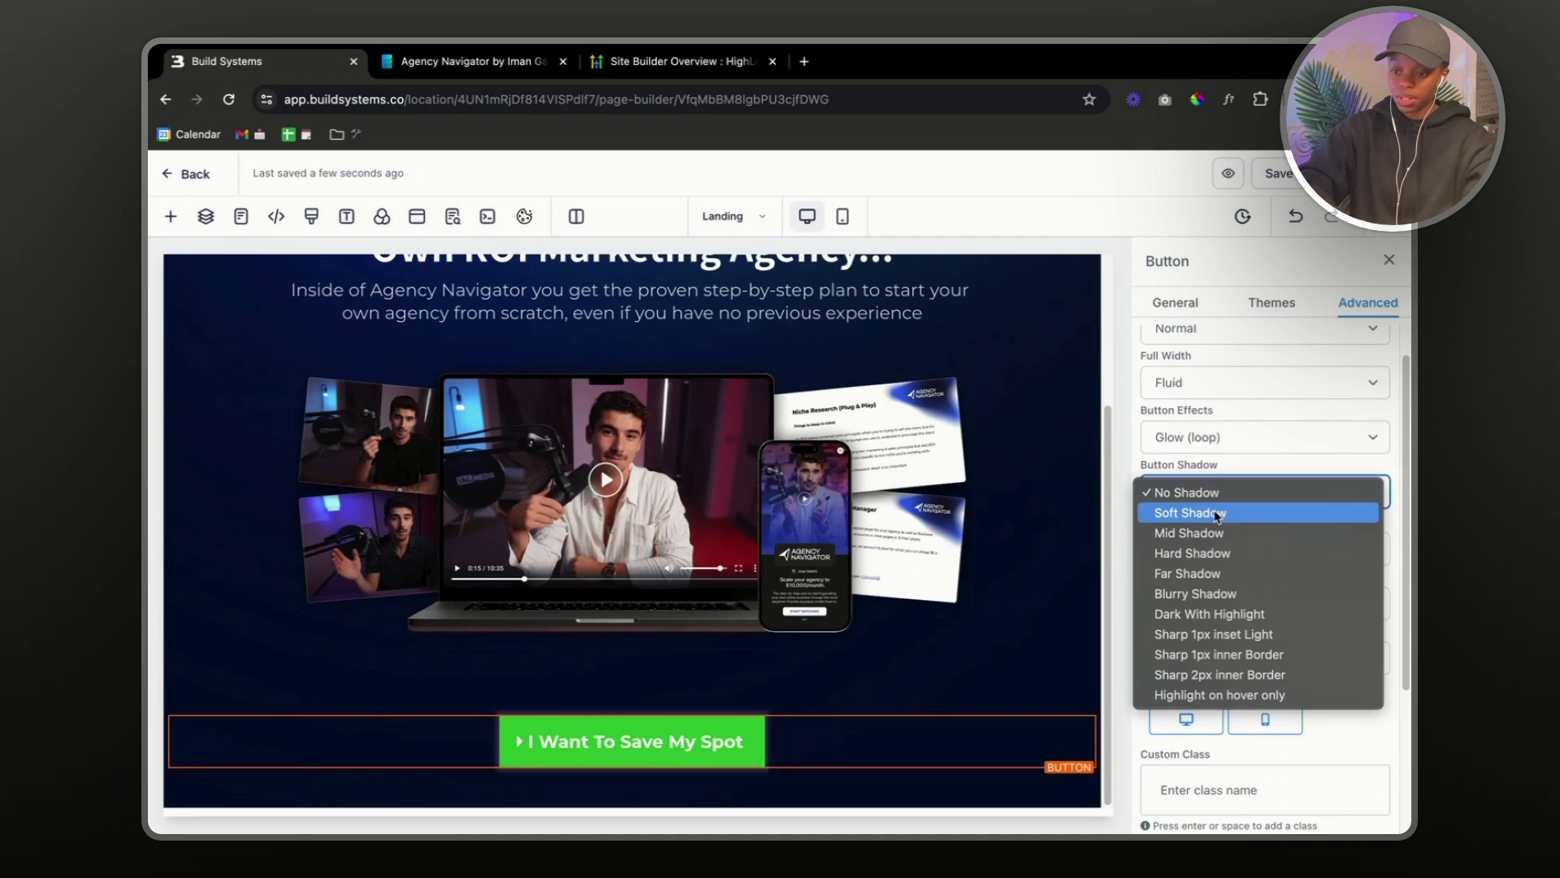
click(1217, 514)
scroll(1229, 520, down, 1)
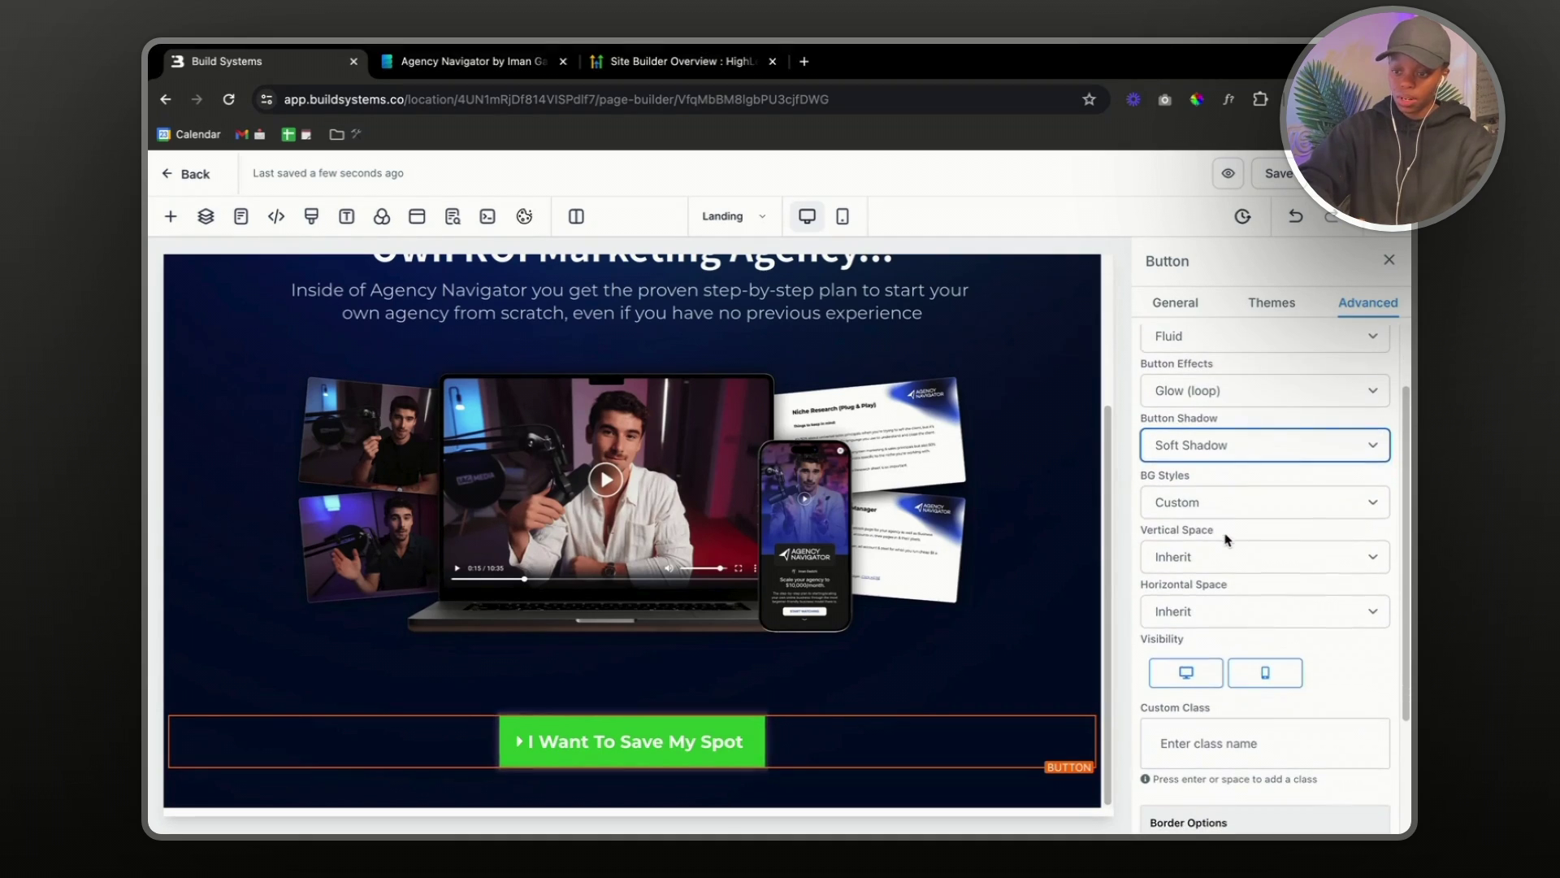
- Set the call-to-action button's border to Full Border
scroll(1231, 512, down, 2)
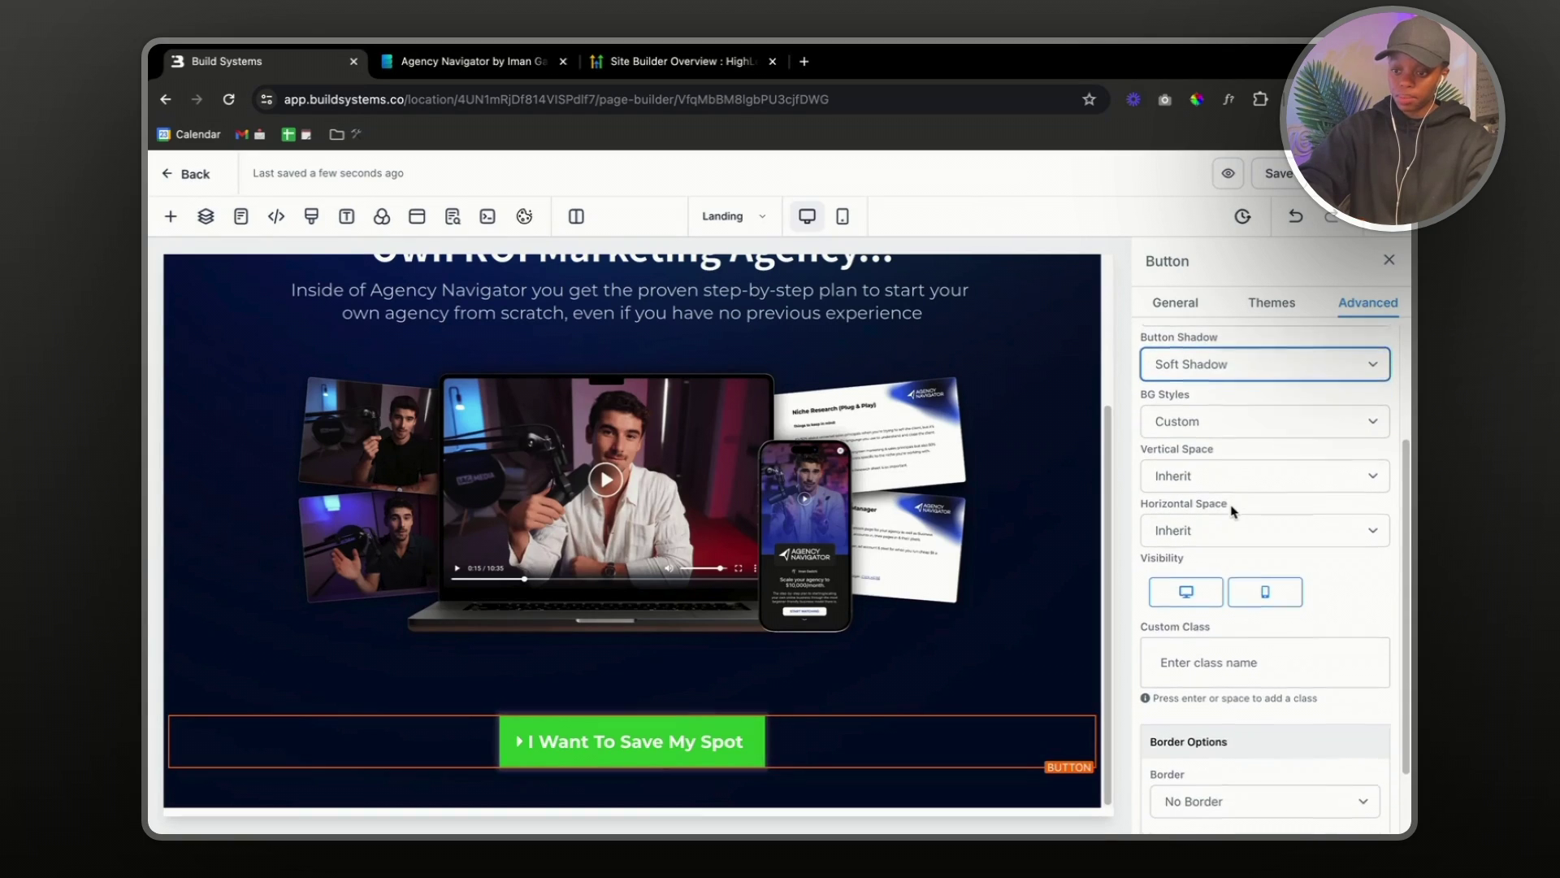
scroll(1243, 471, down, 2)
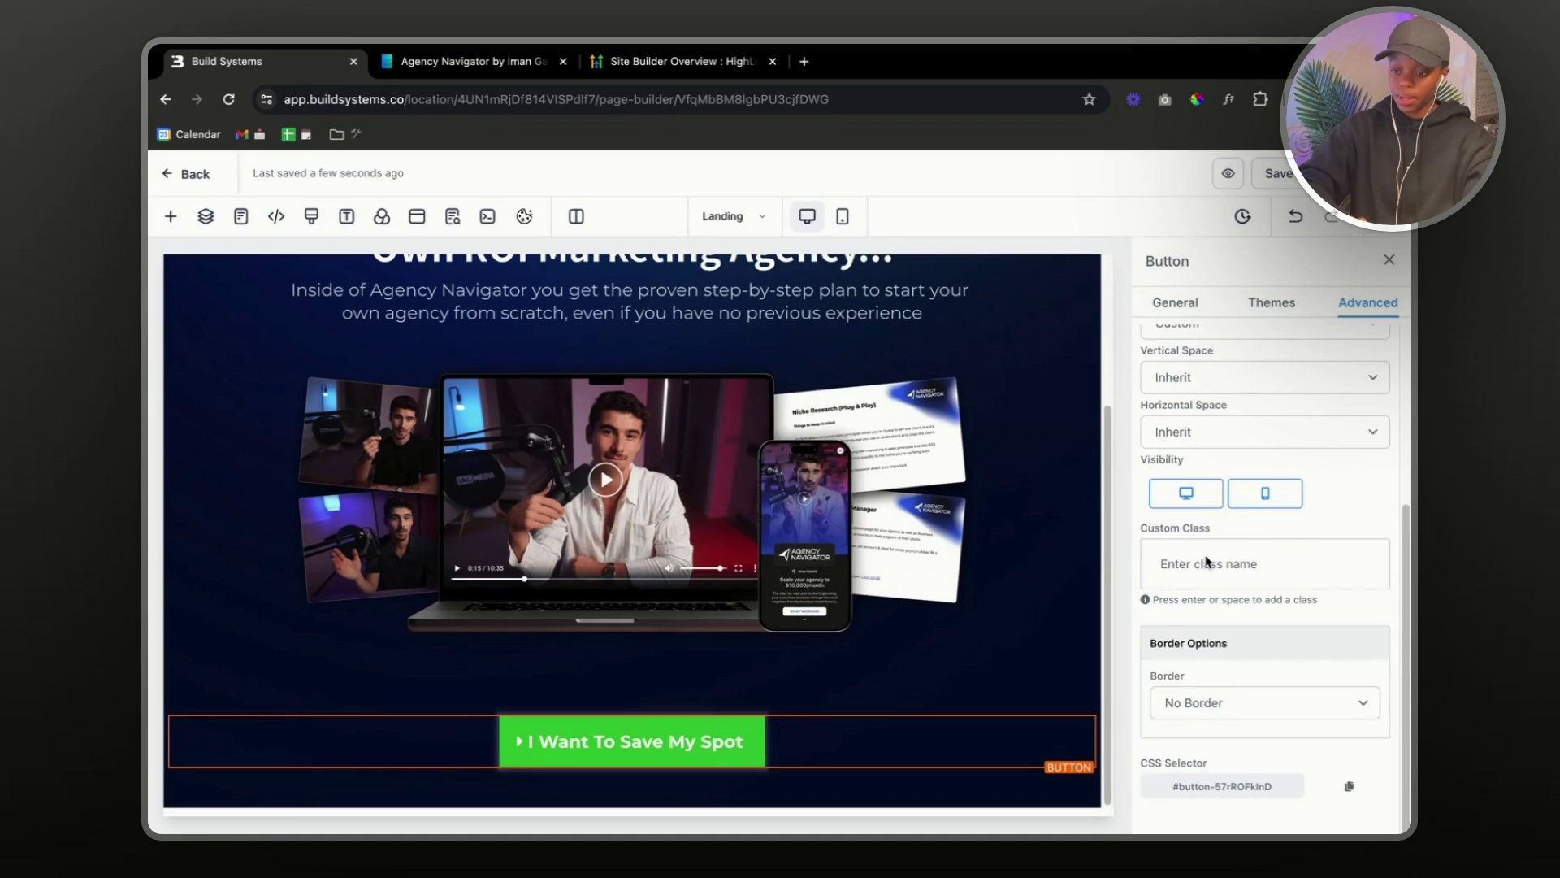
click(1245, 700)
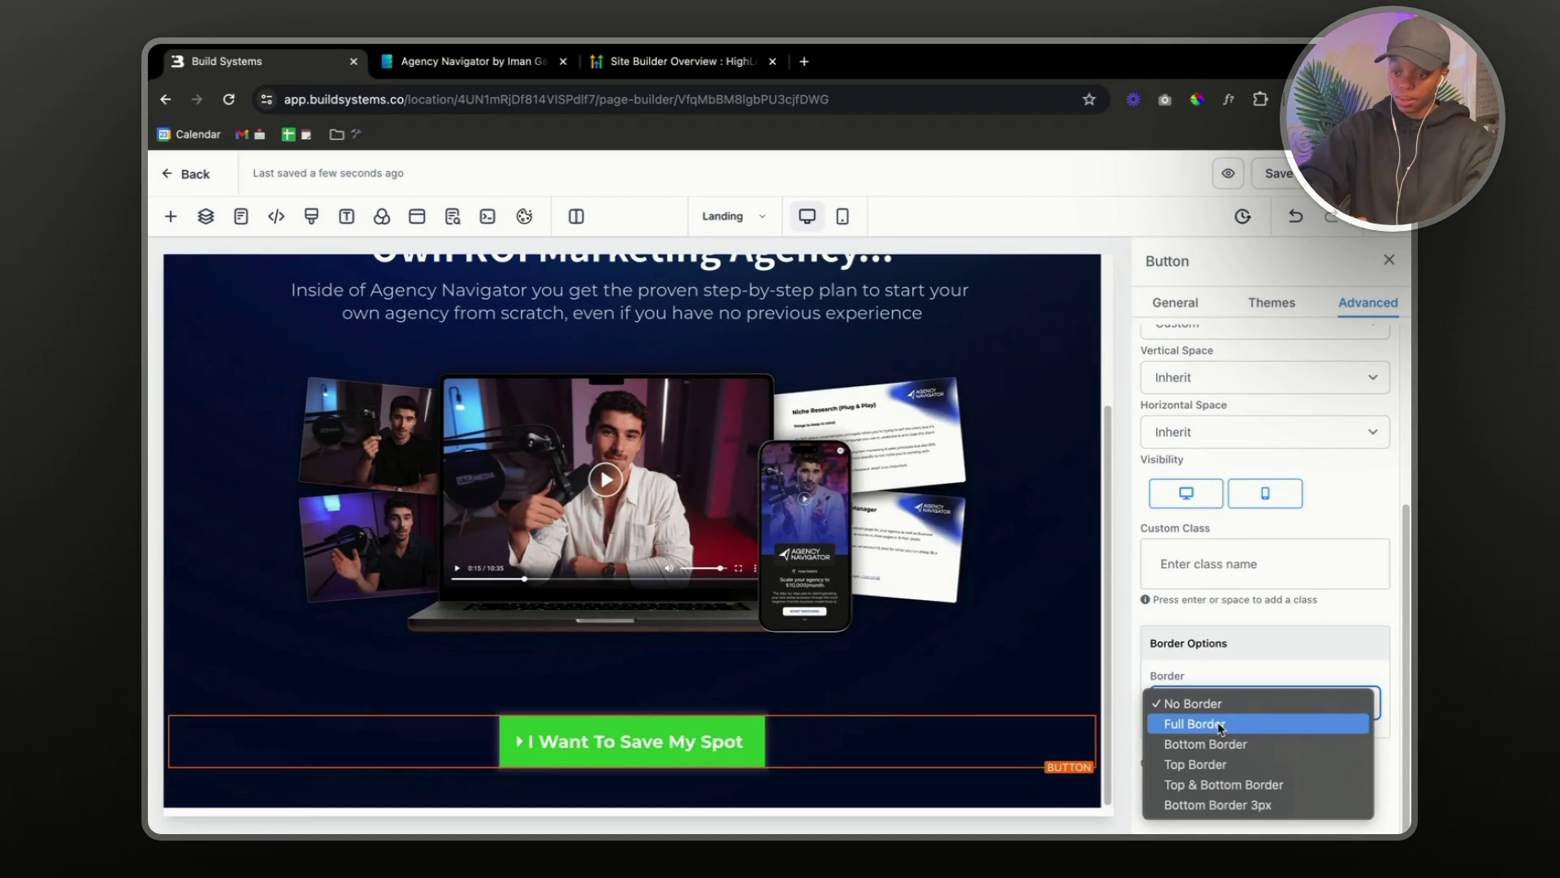
click(1194, 723)
click(1219, 702)
click(1211, 684)
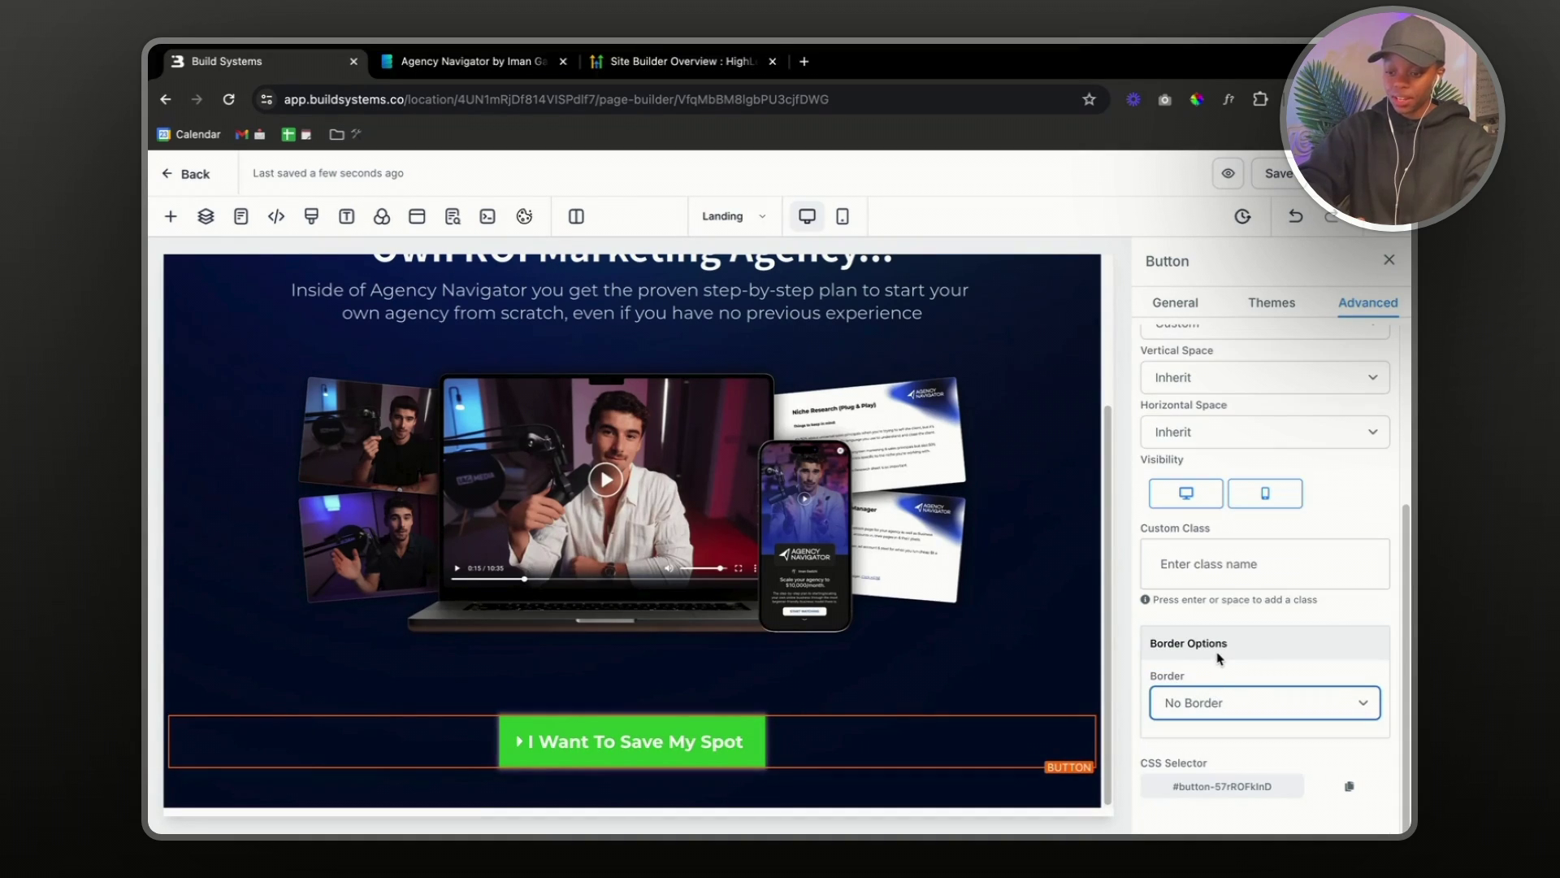
click(1199, 691)
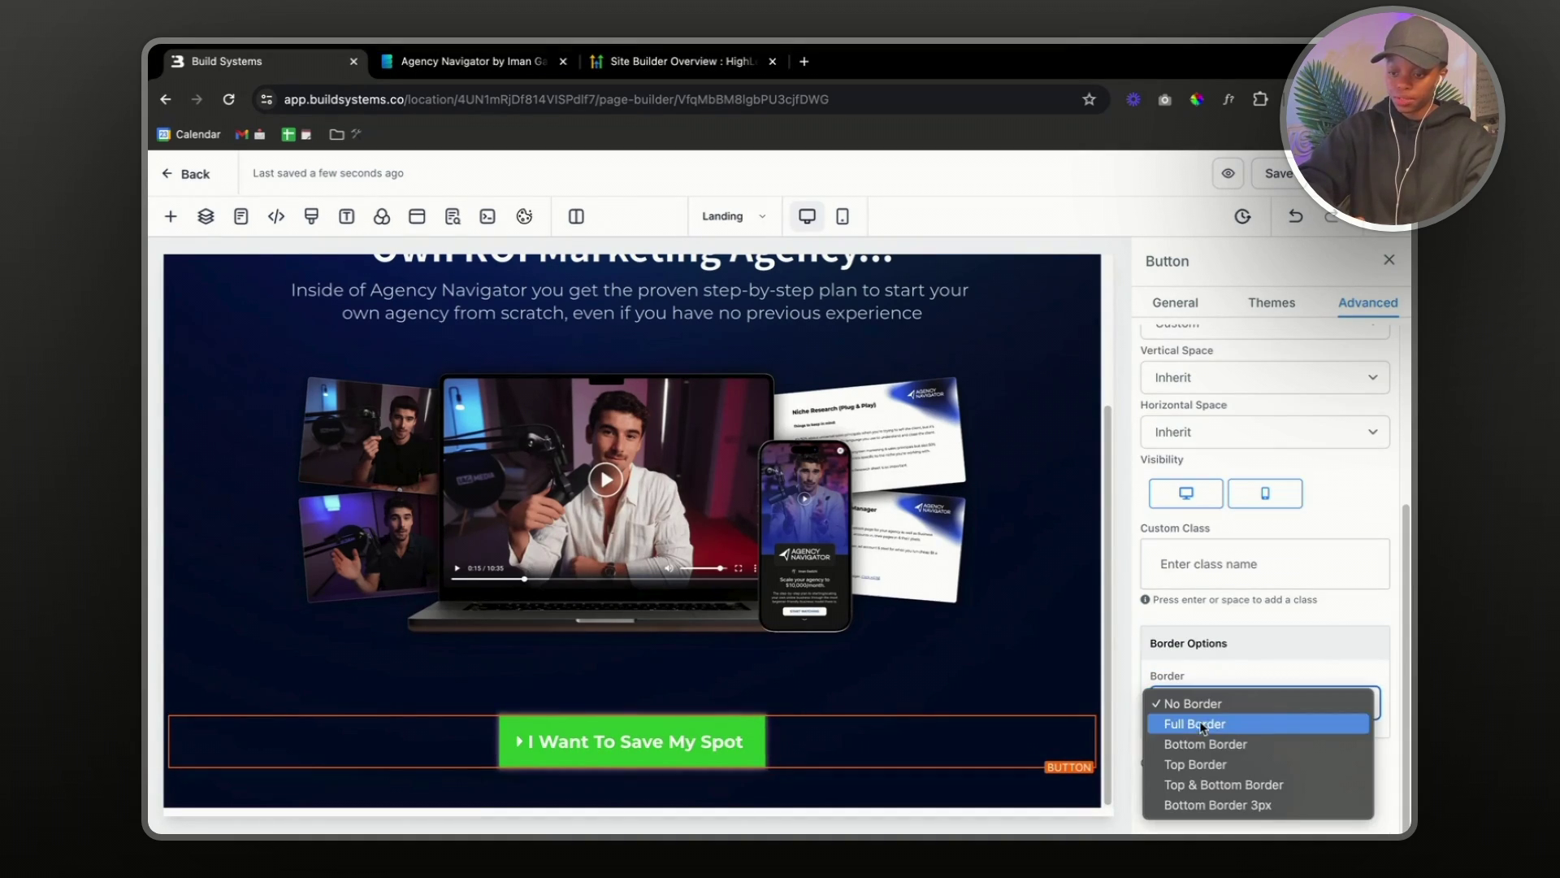
click(1203, 724)
- Round the call-to-action button's corners with a 5px border radius
scroll(1208, 673, down, 3)
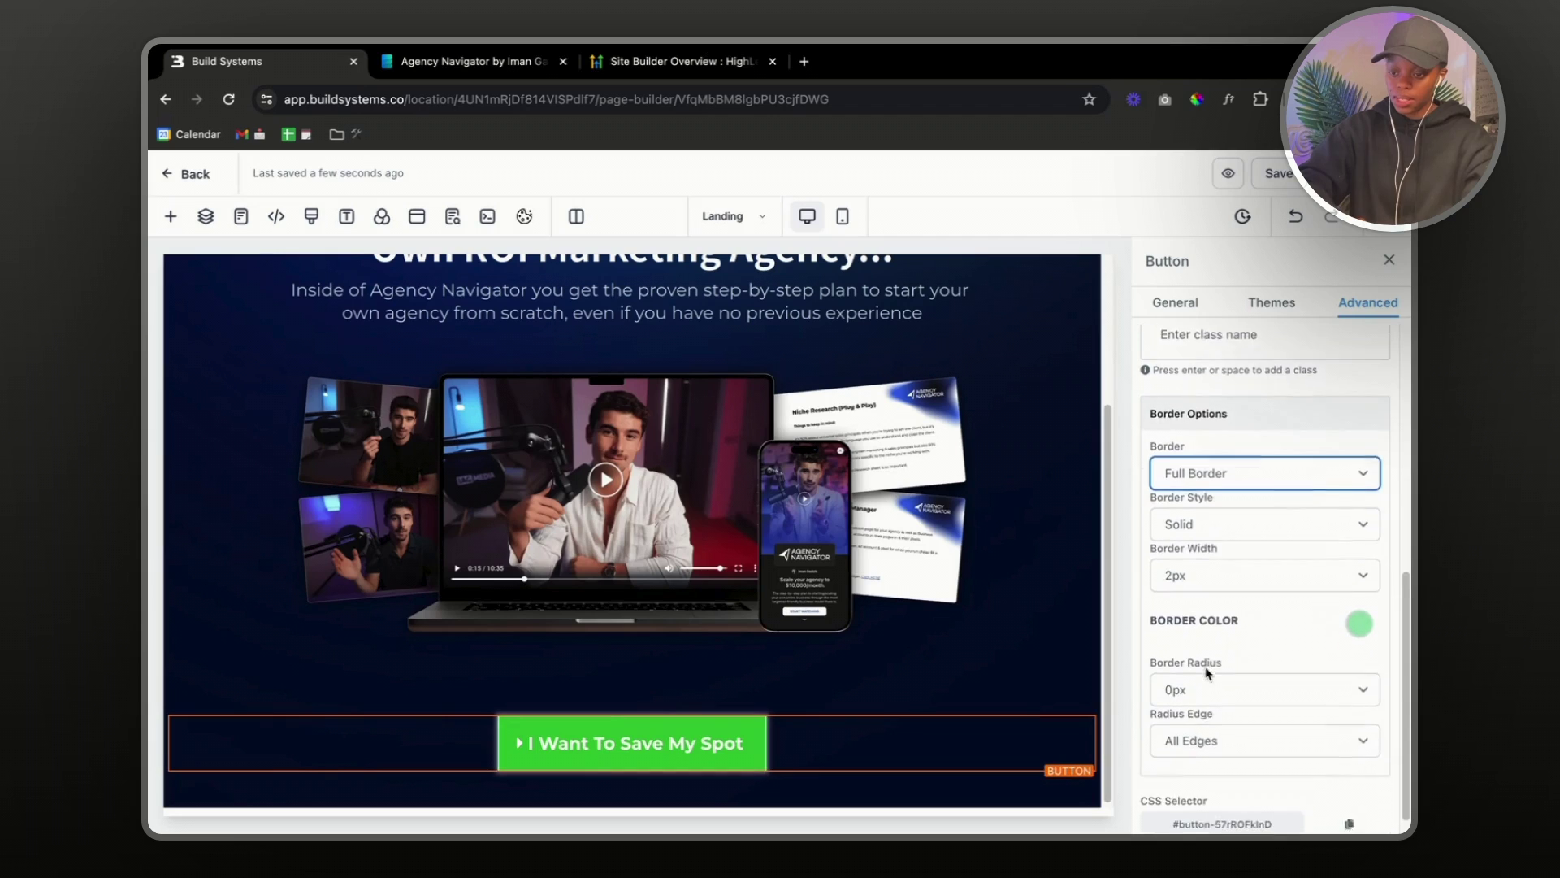
click(1214, 650)
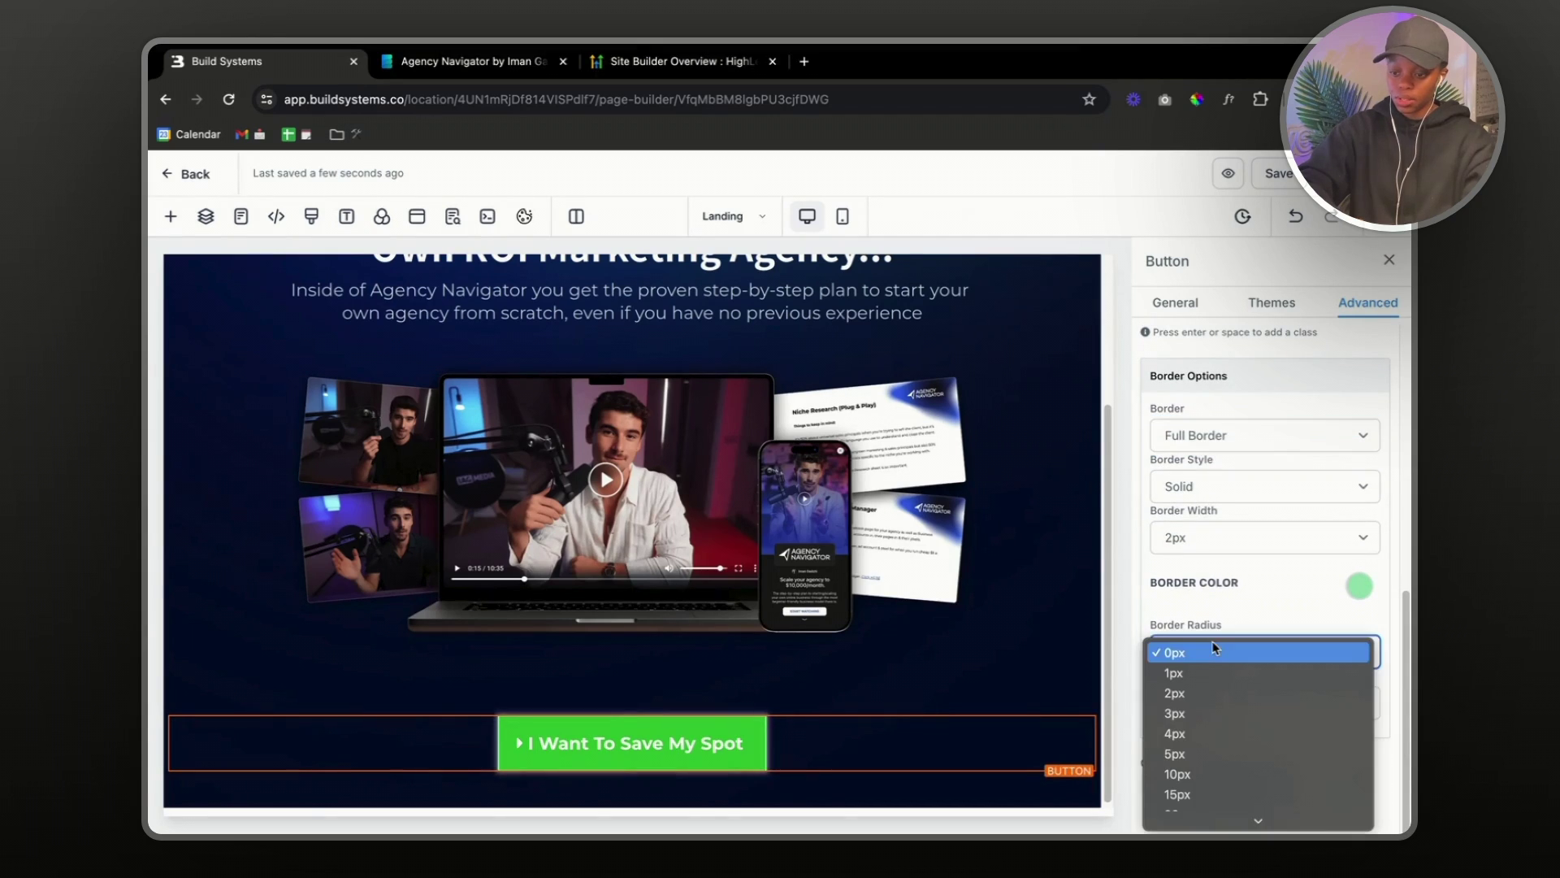
click(1194, 693)
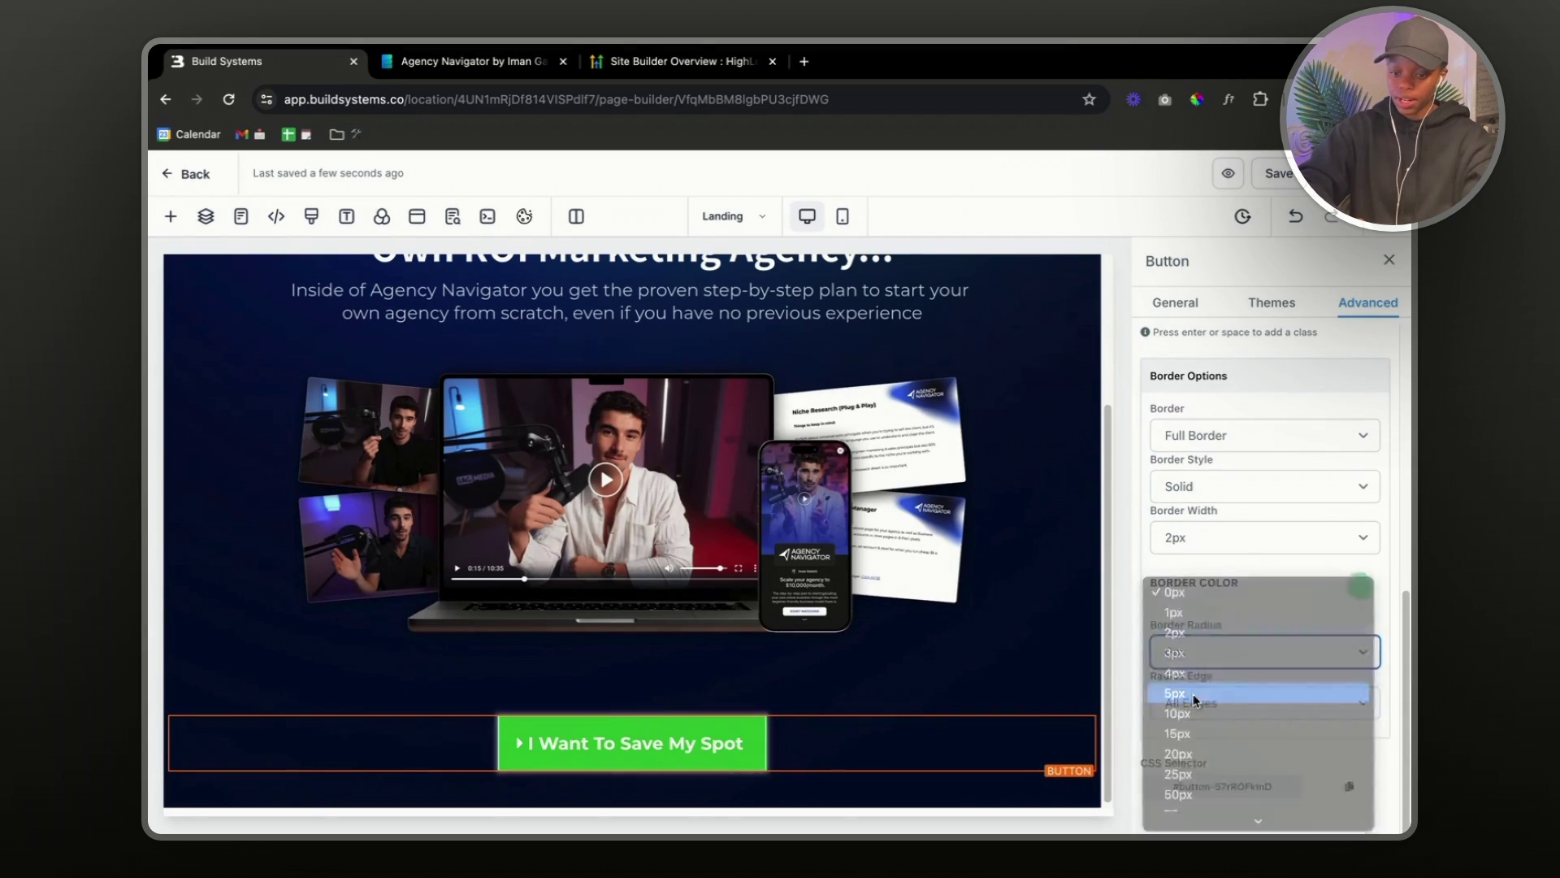
- Increase the call-to-action button's border radius to 15px
click(1218, 659)
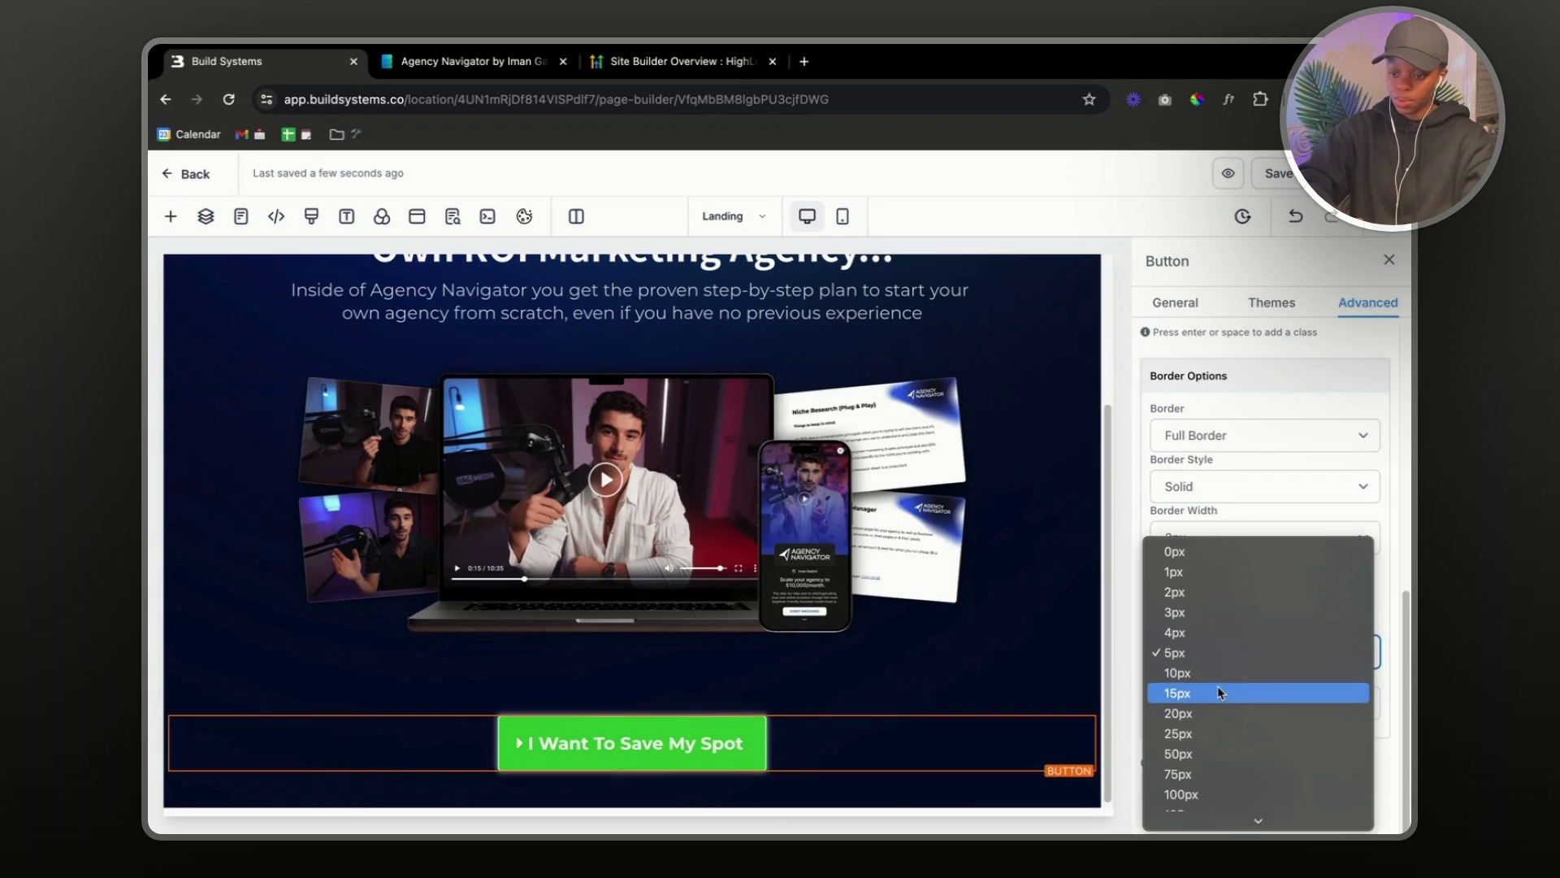
click(1219, 691)
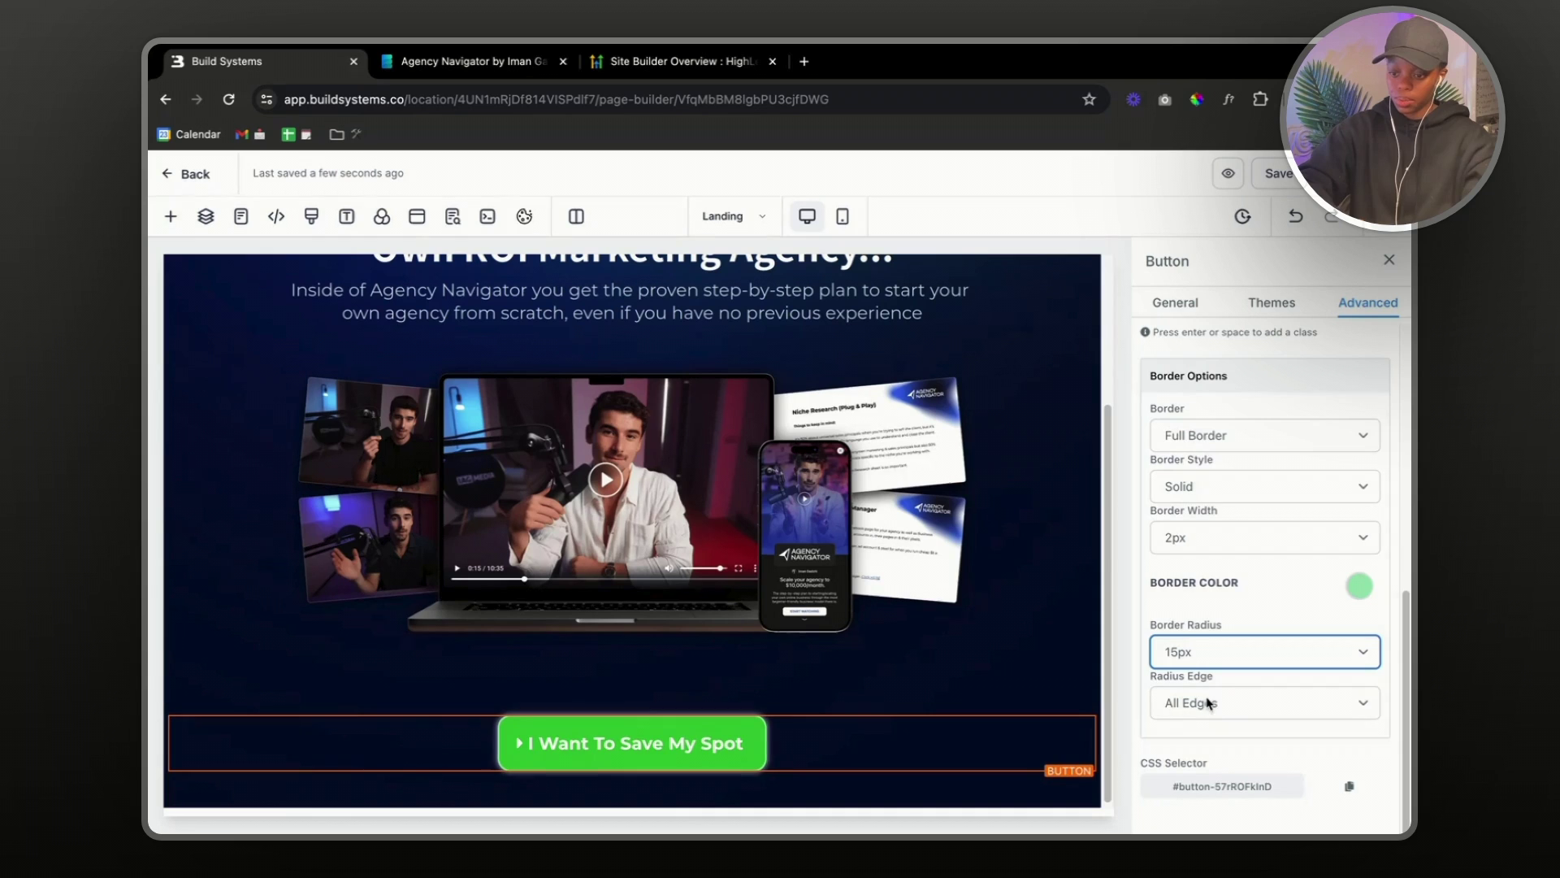
scroll(1233, 676, up, 6)
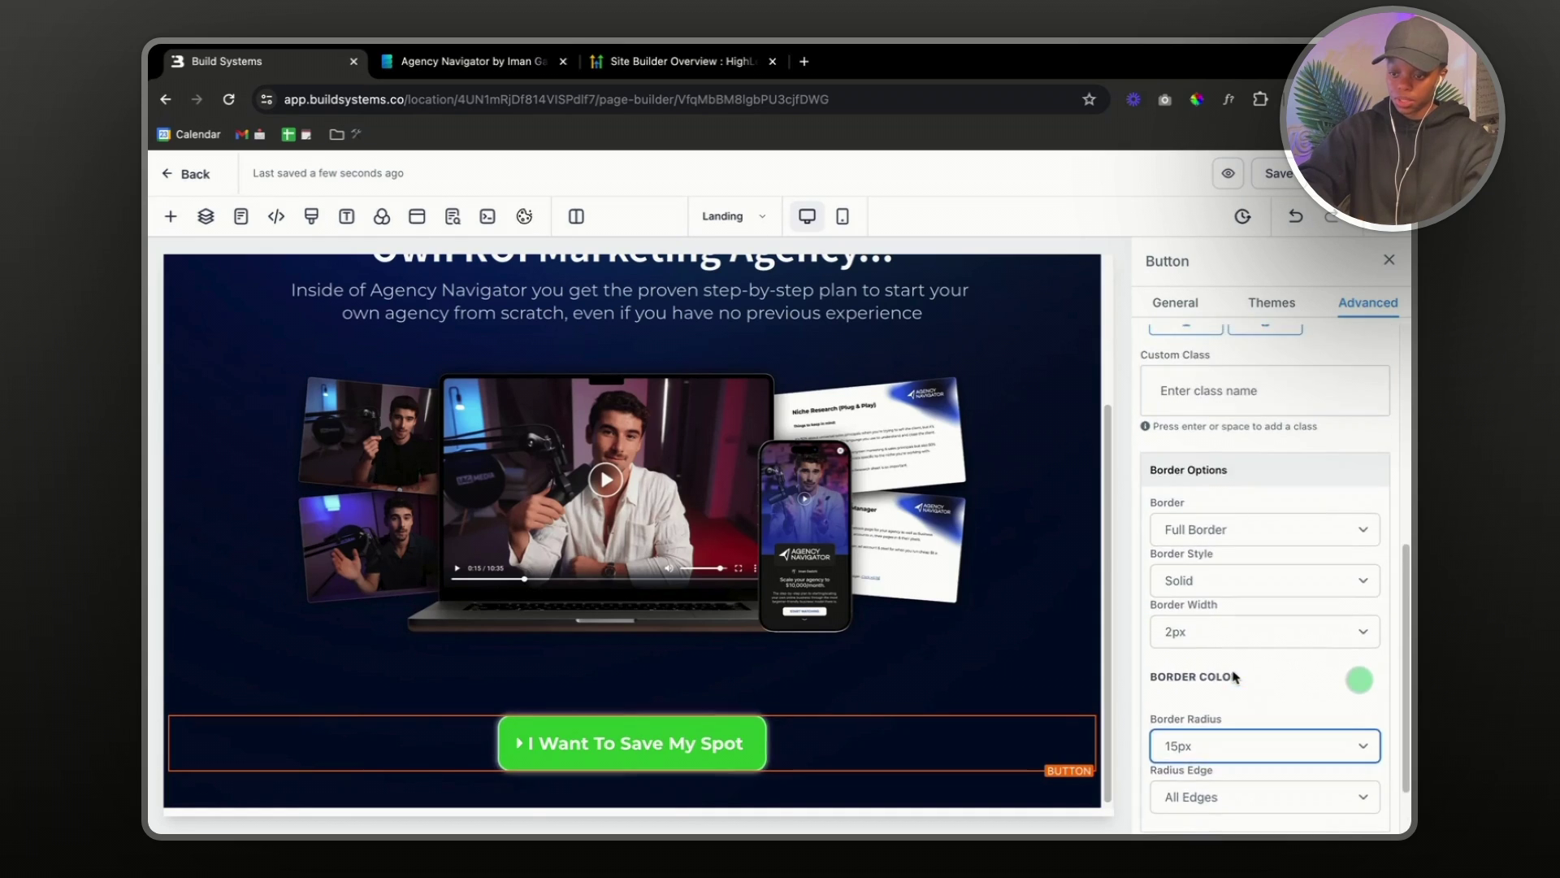
scroll(1233, 676, up, 2)
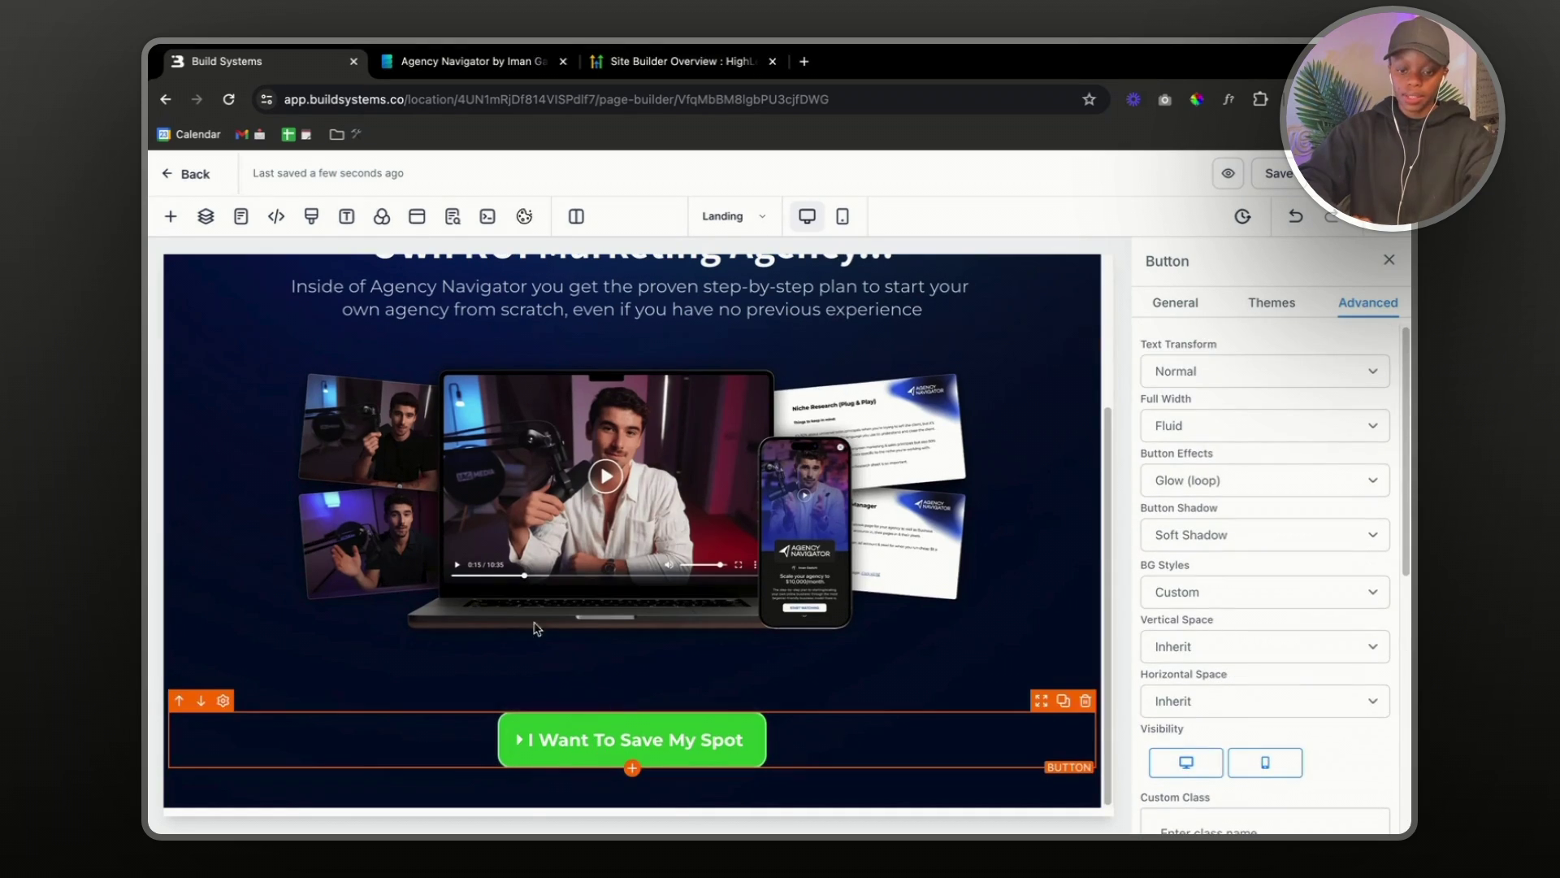
- Check the original page's button, then save a custom CSS .button rule with a 220deg linear-gradient background using rgba(2,177,210) 30% and rgba(23,92,190) 70%
click(487, 65)
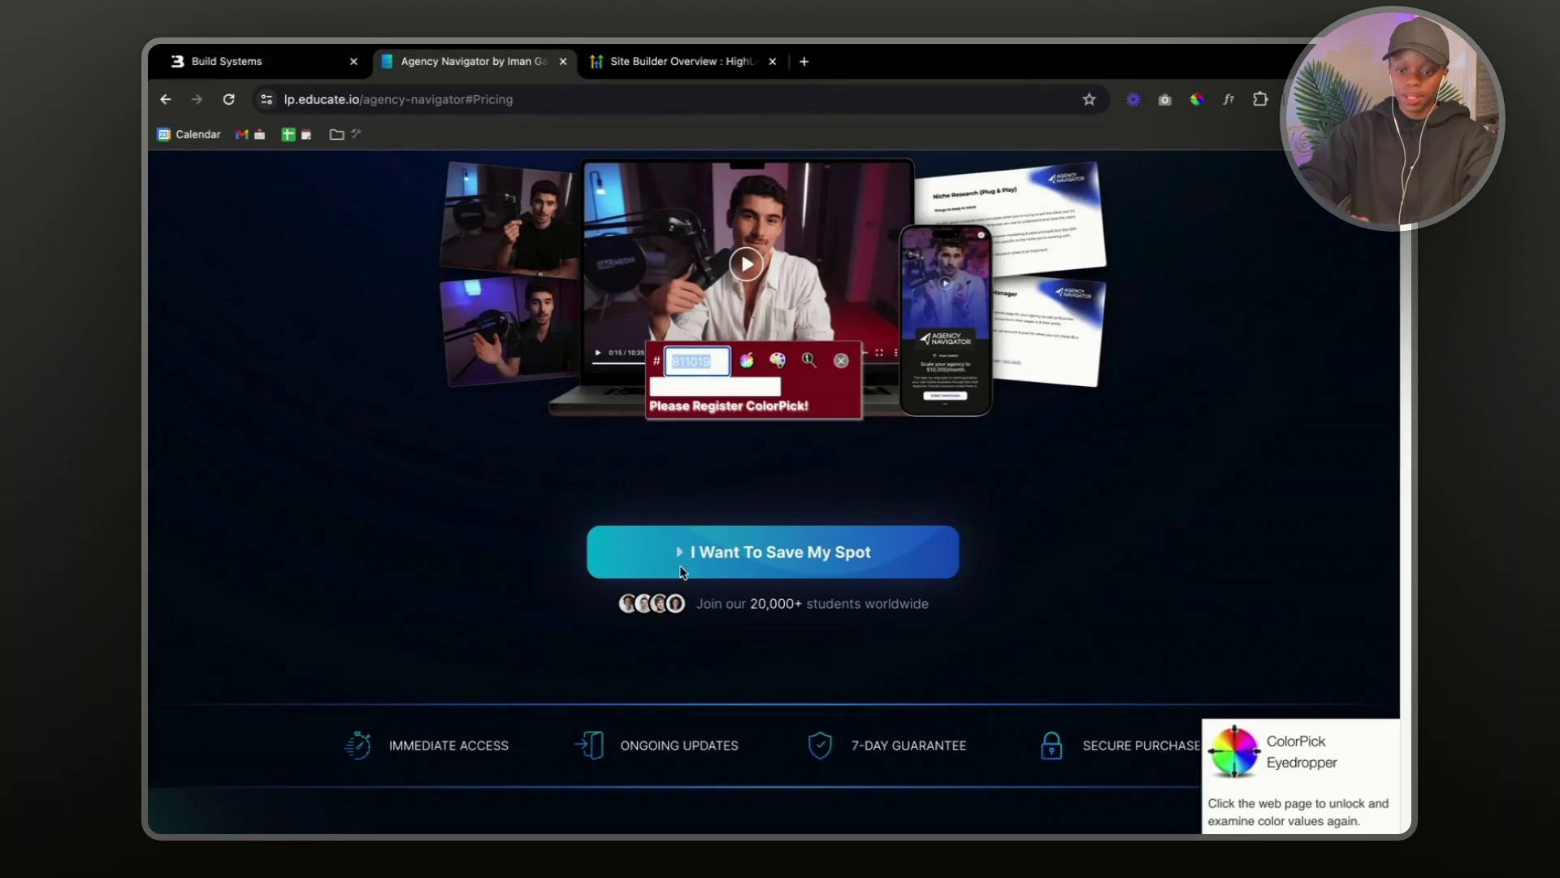
click(252, 65)
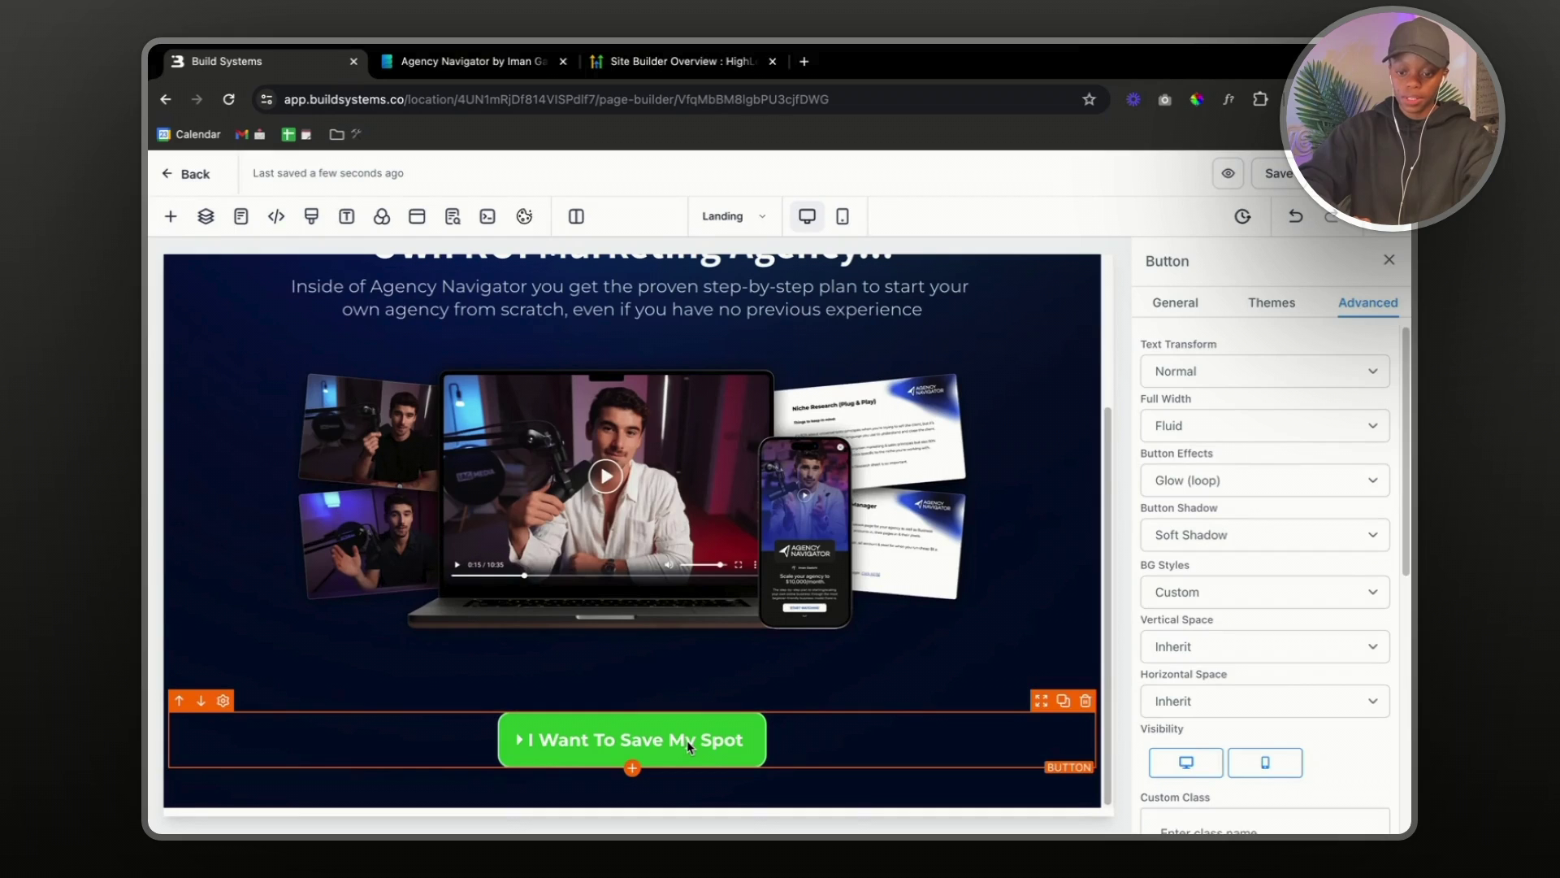
click(313, 217)
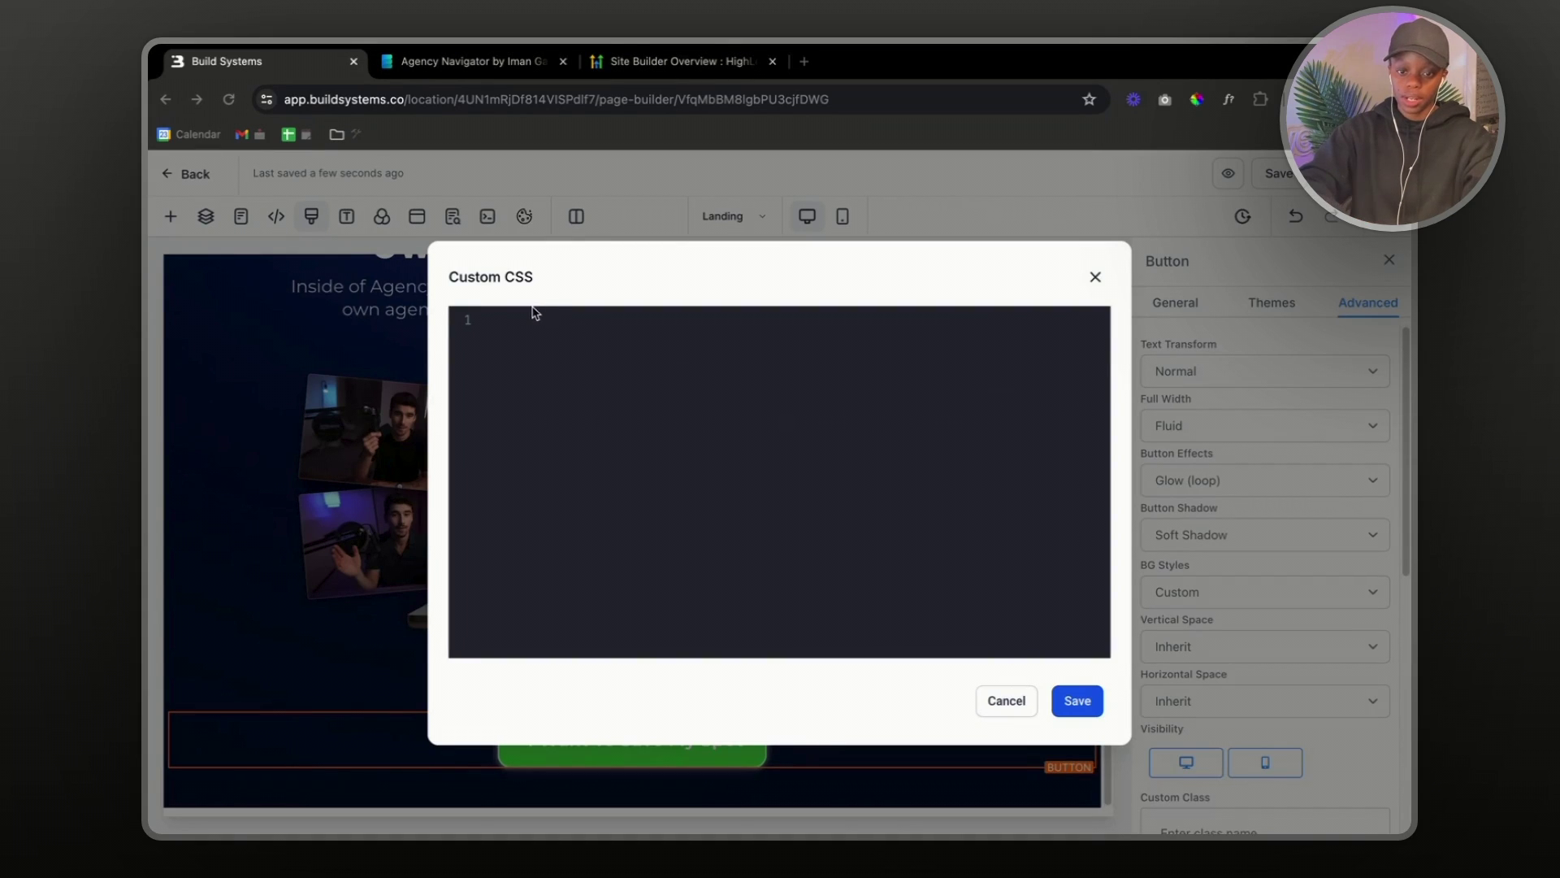
click(512, 331)
key(ctrl+v)
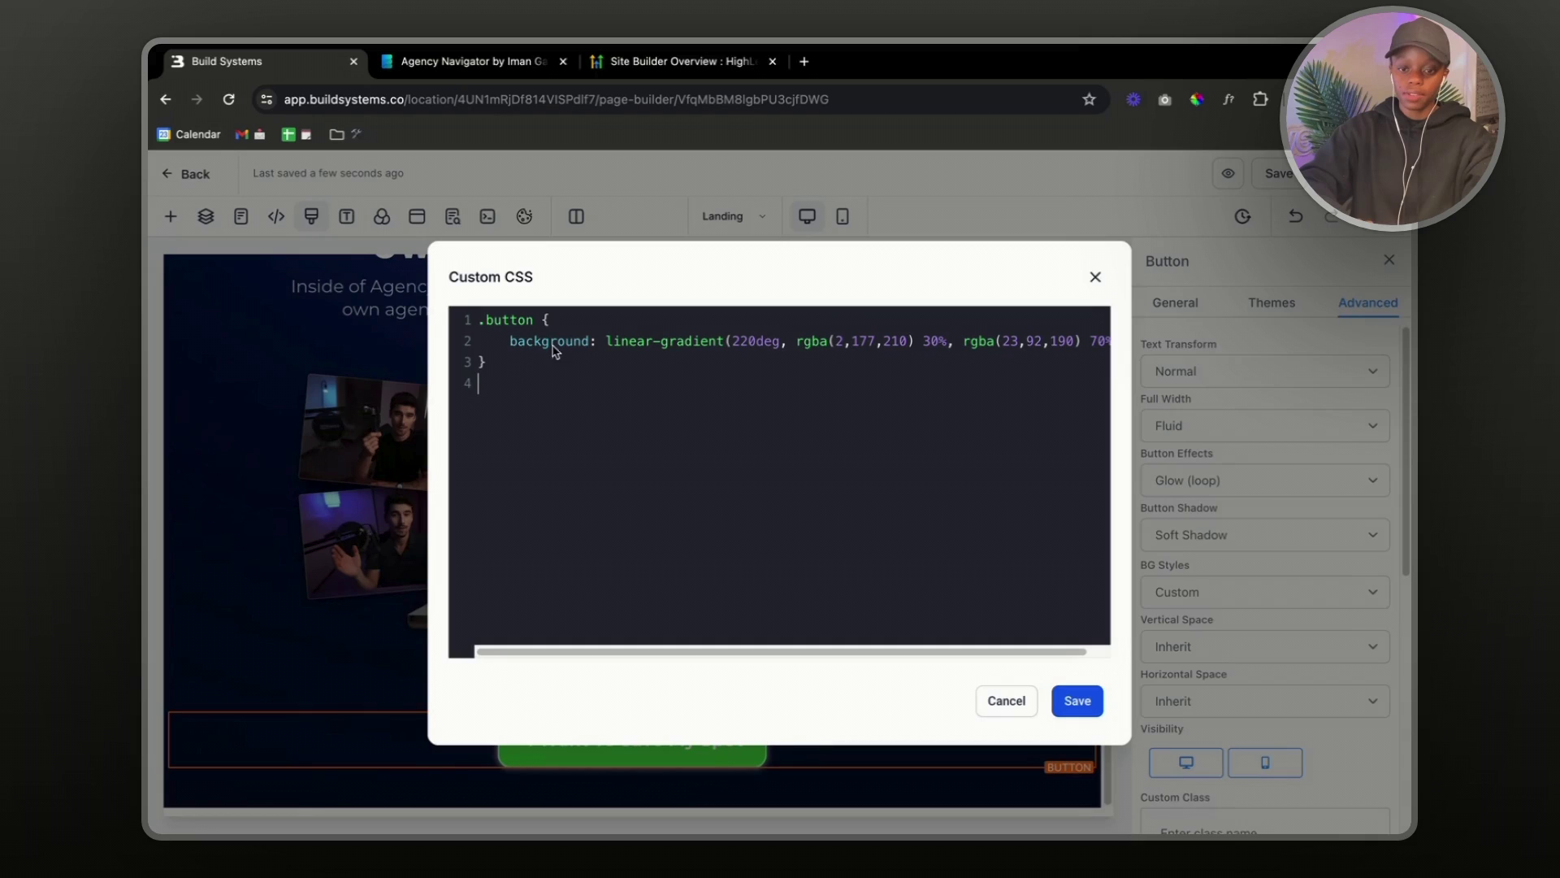
double_click(507, 322)
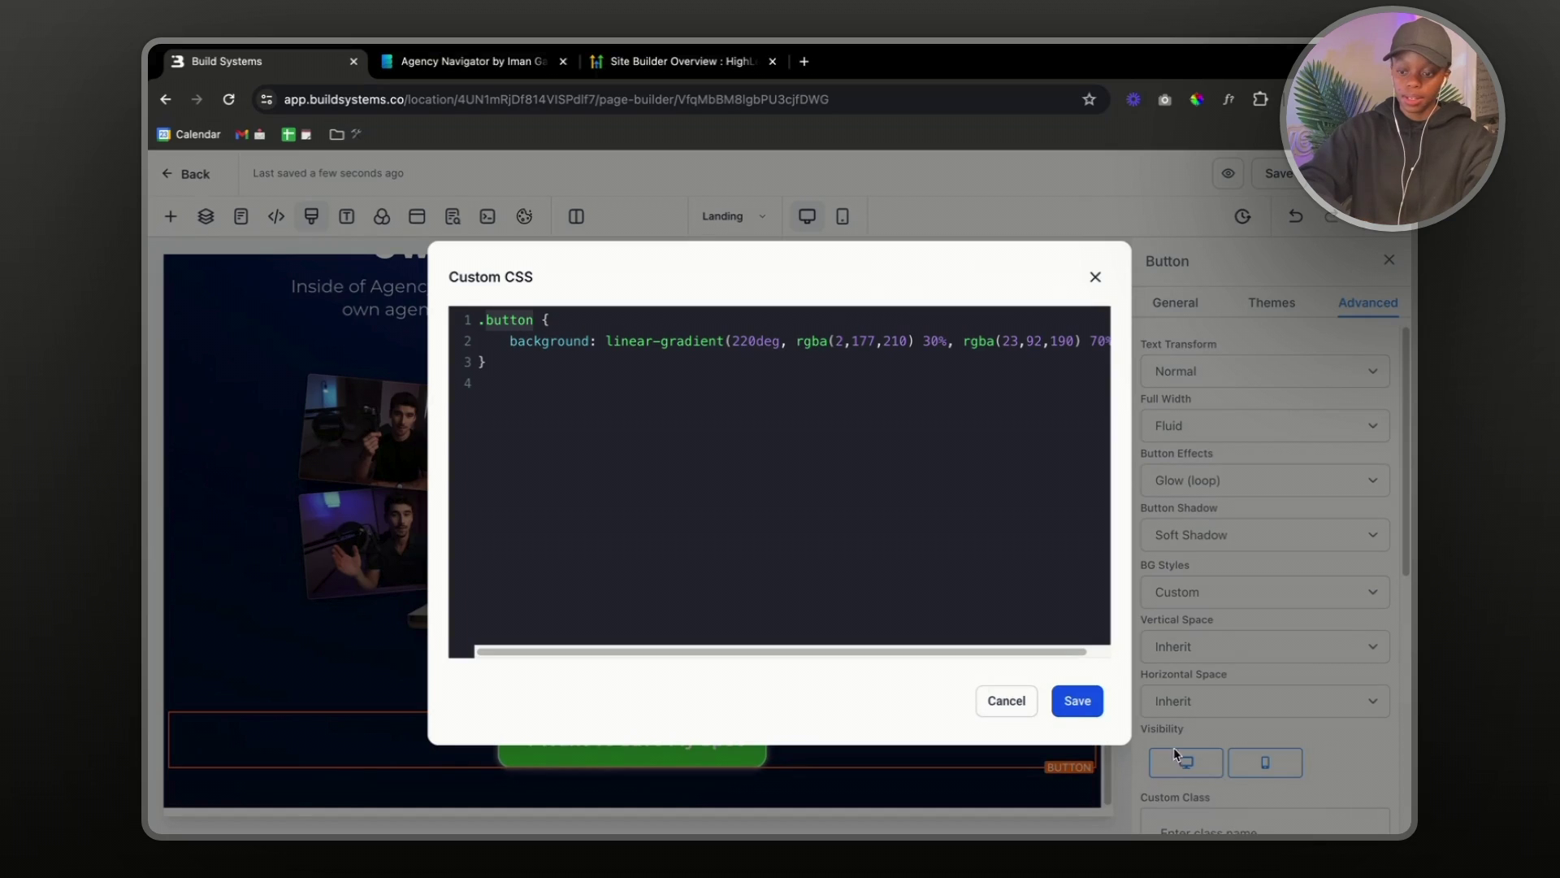
click(1077, 700)
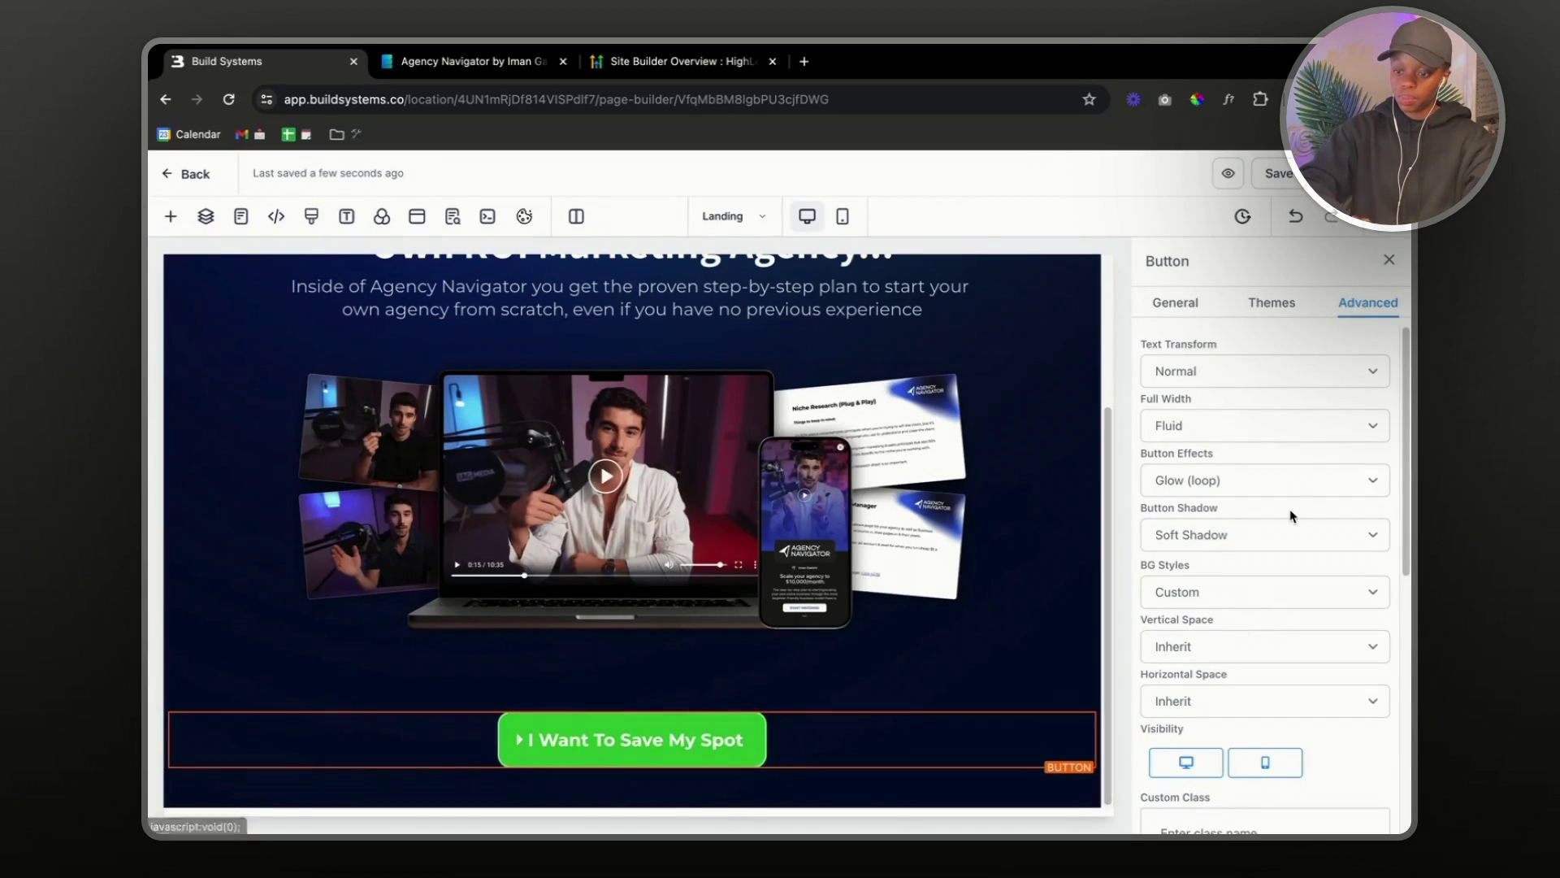
- Assign the custom class "button" to the call-to-action button
scroll(1292, 516, down, 6)
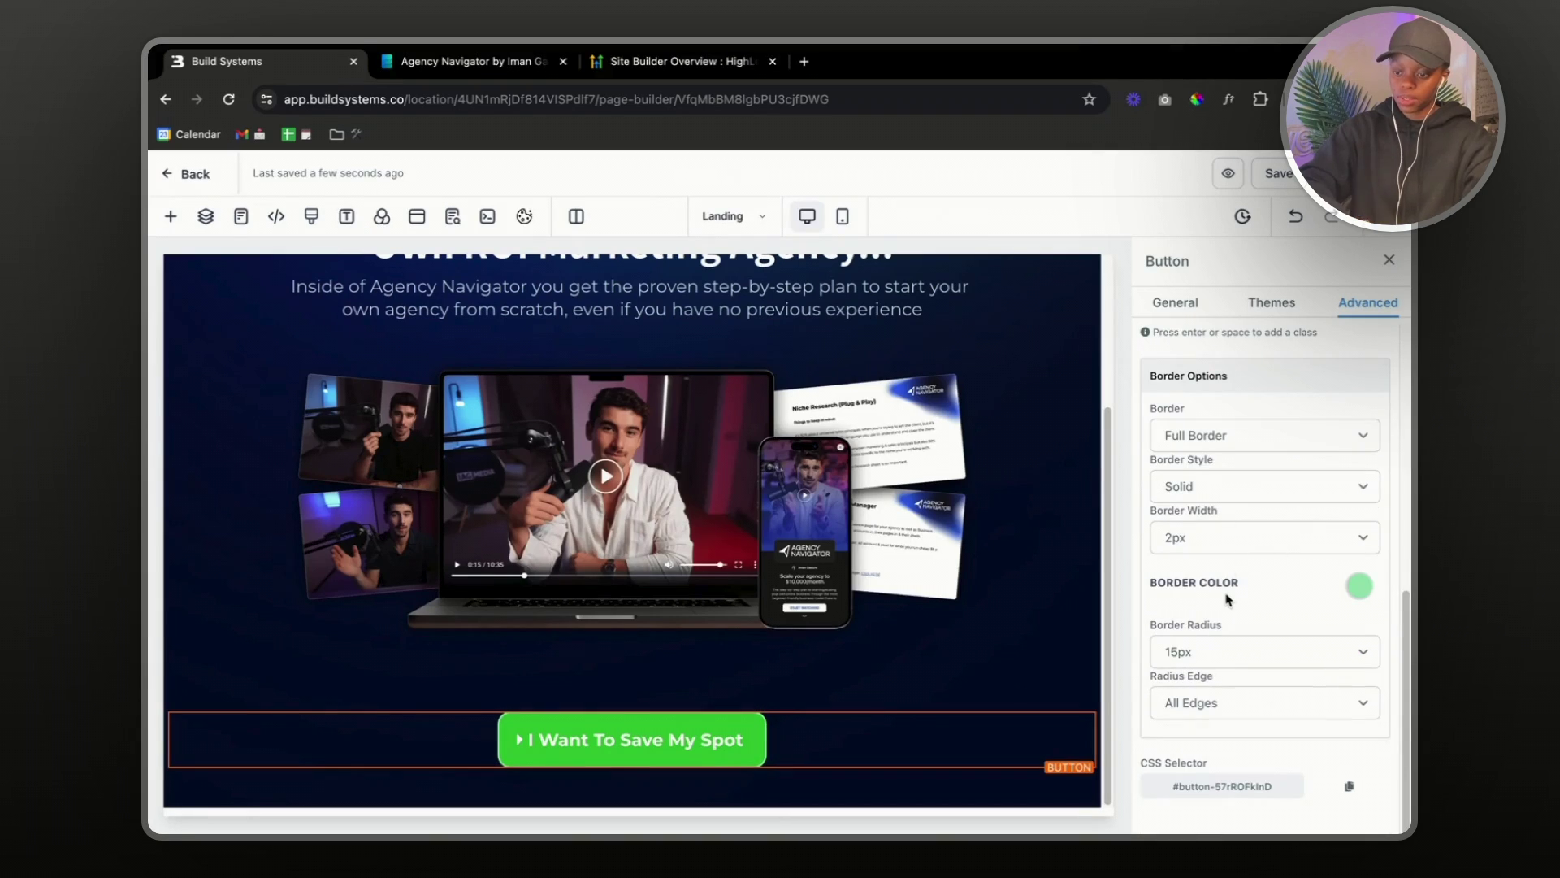
scroll(1214, 731, up, 3)
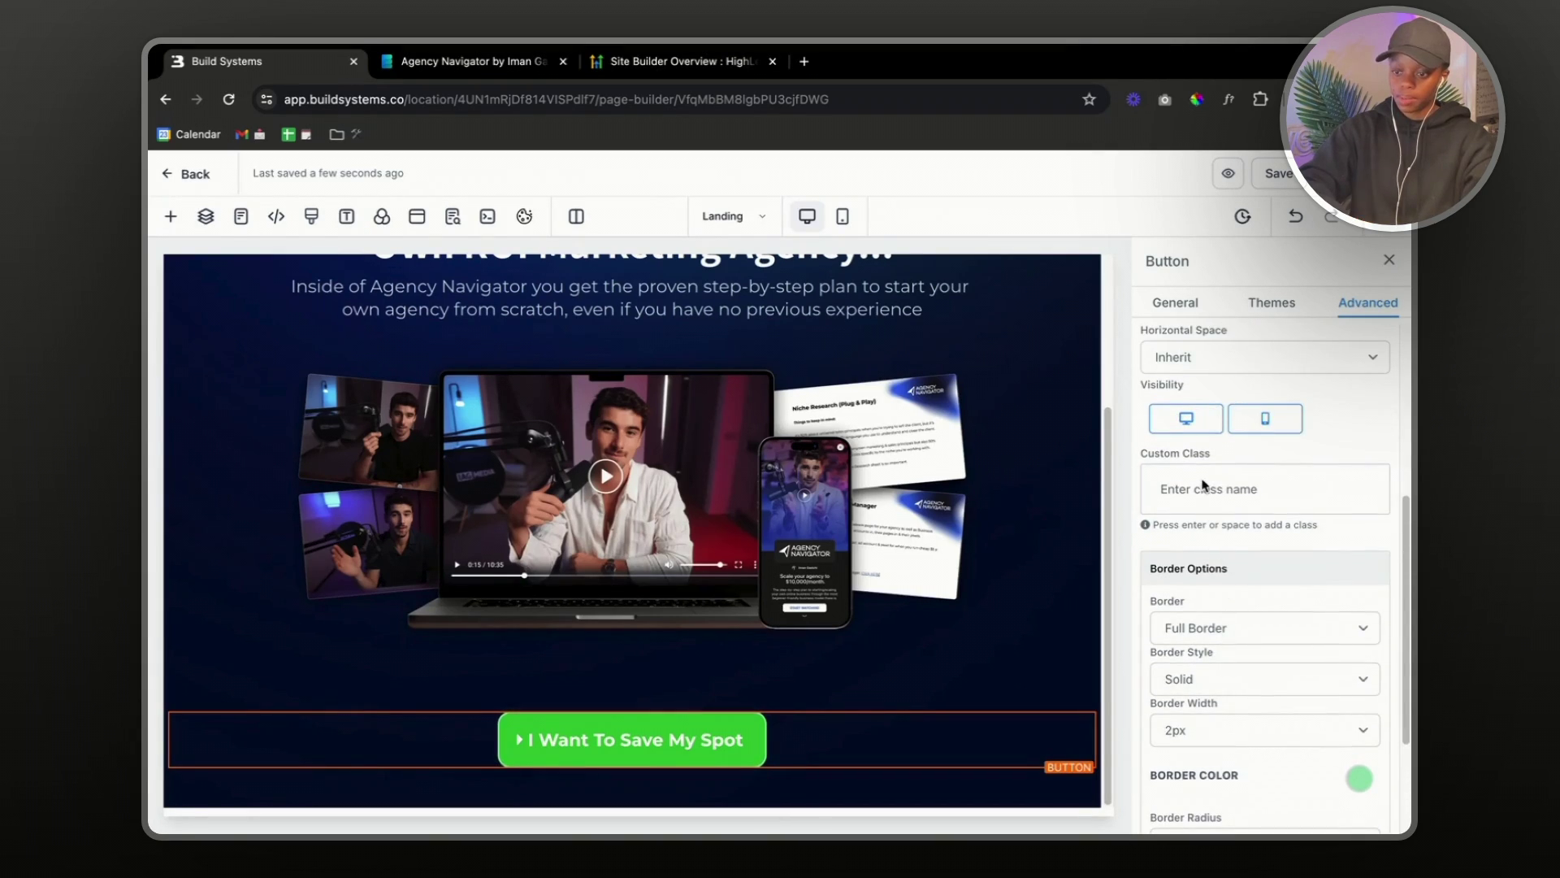
click(1204, 485)
text(button)
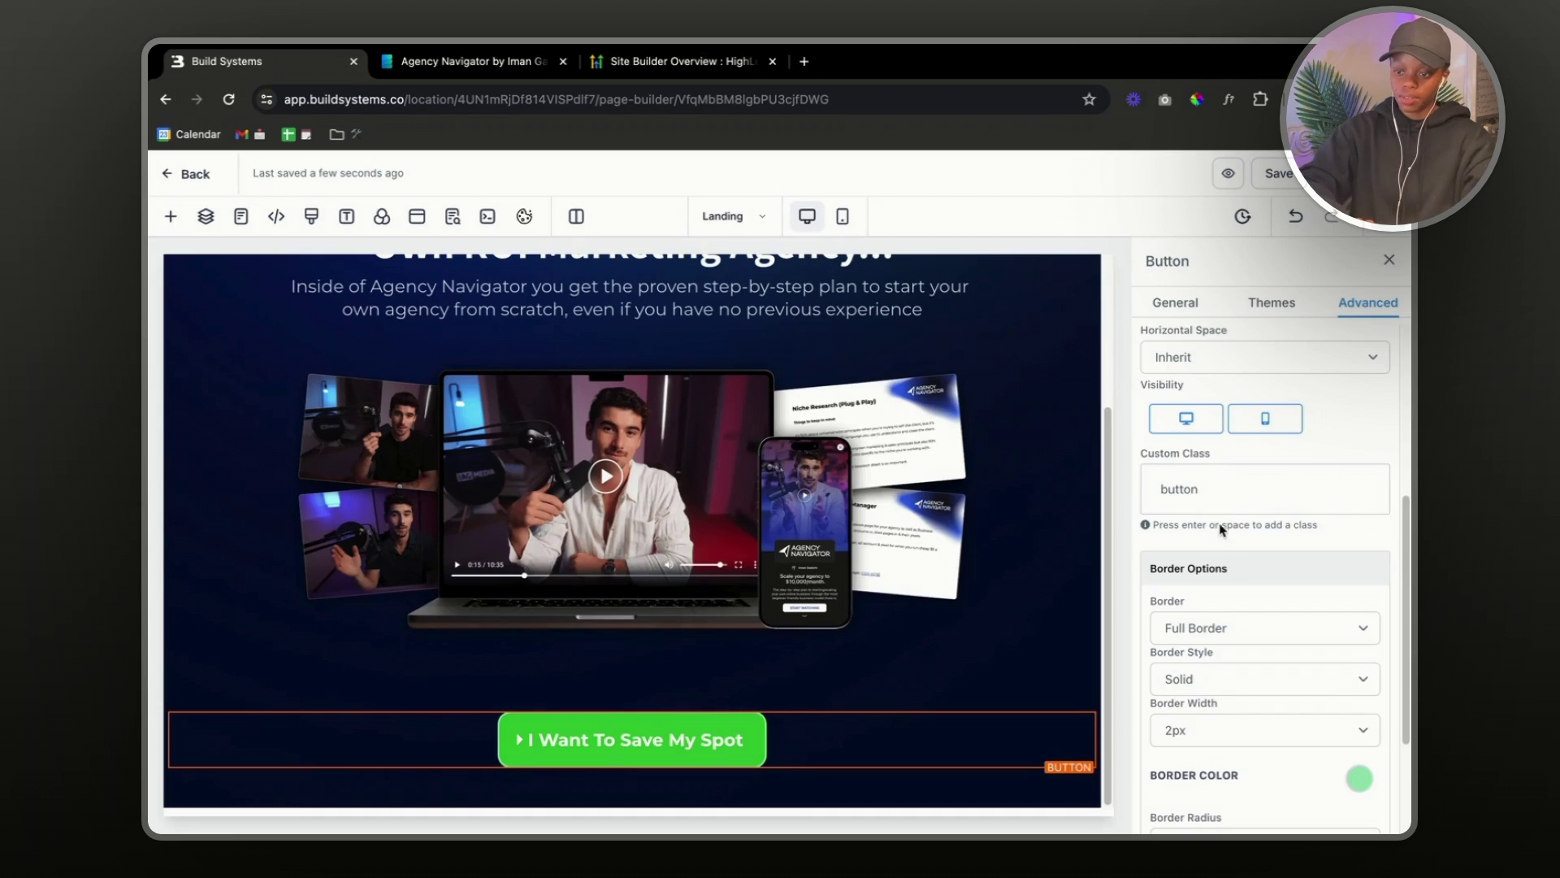
key(Return)
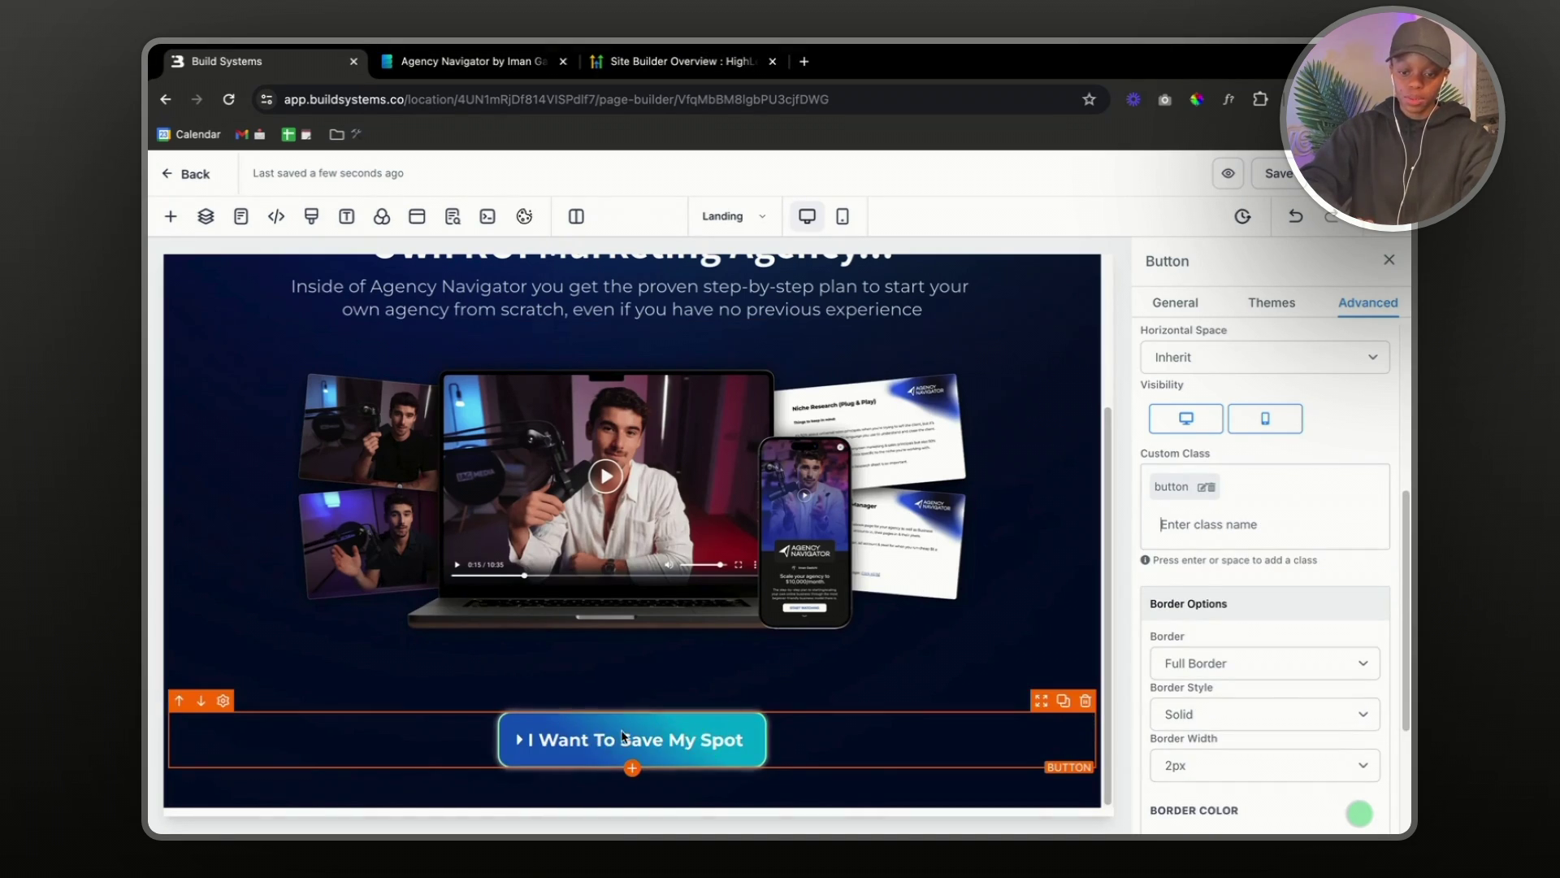
- Make the call-to-action button's border colour transparent and set its border to No Border
scroll(1263, 626, down, 2)
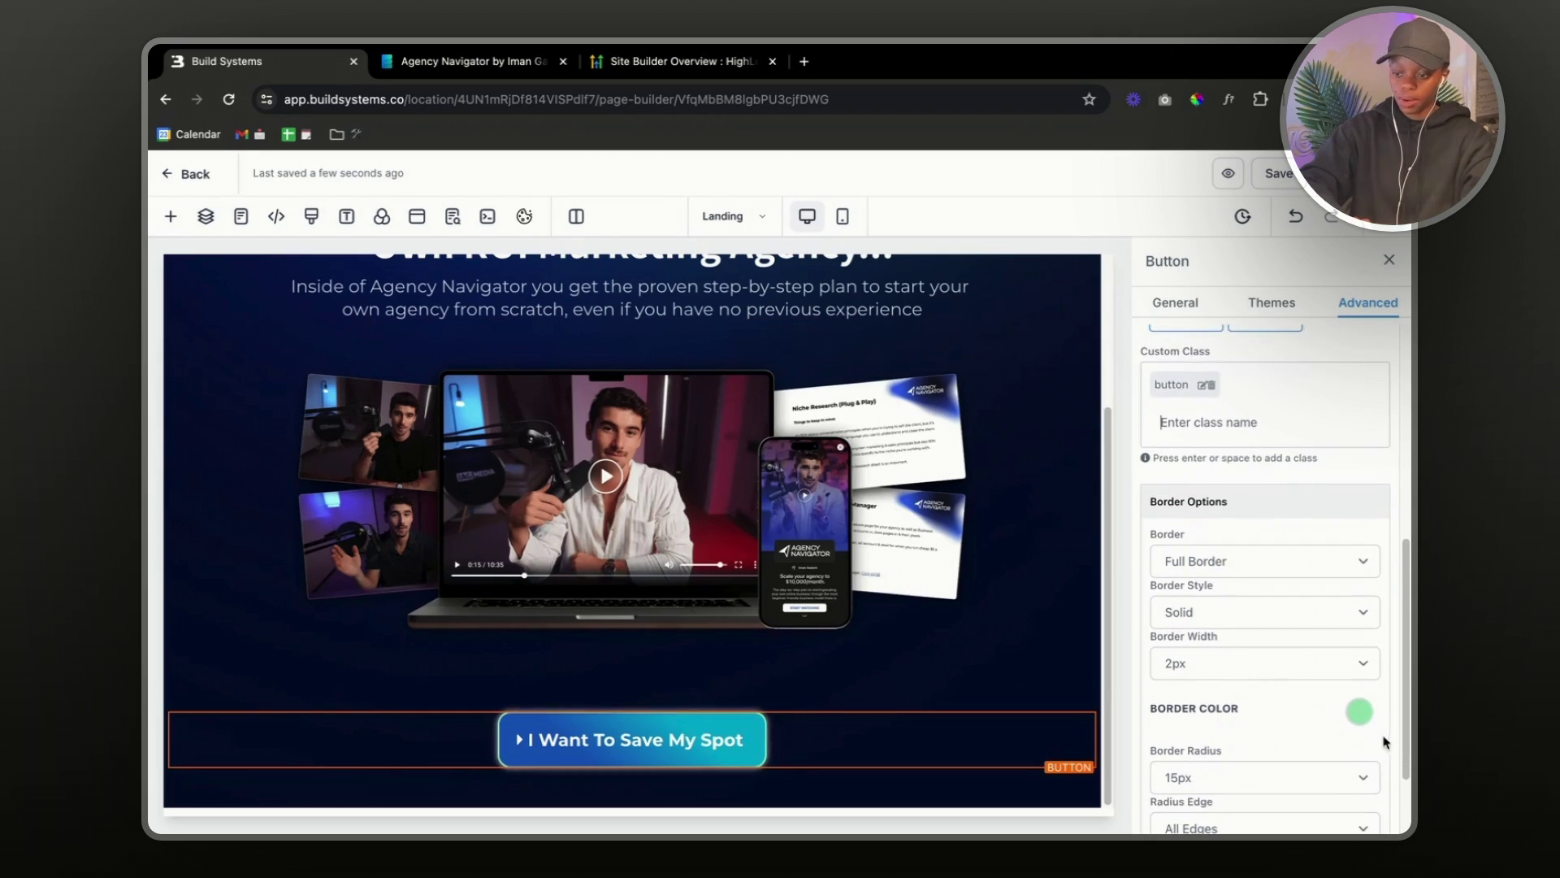
click(1359, 712)
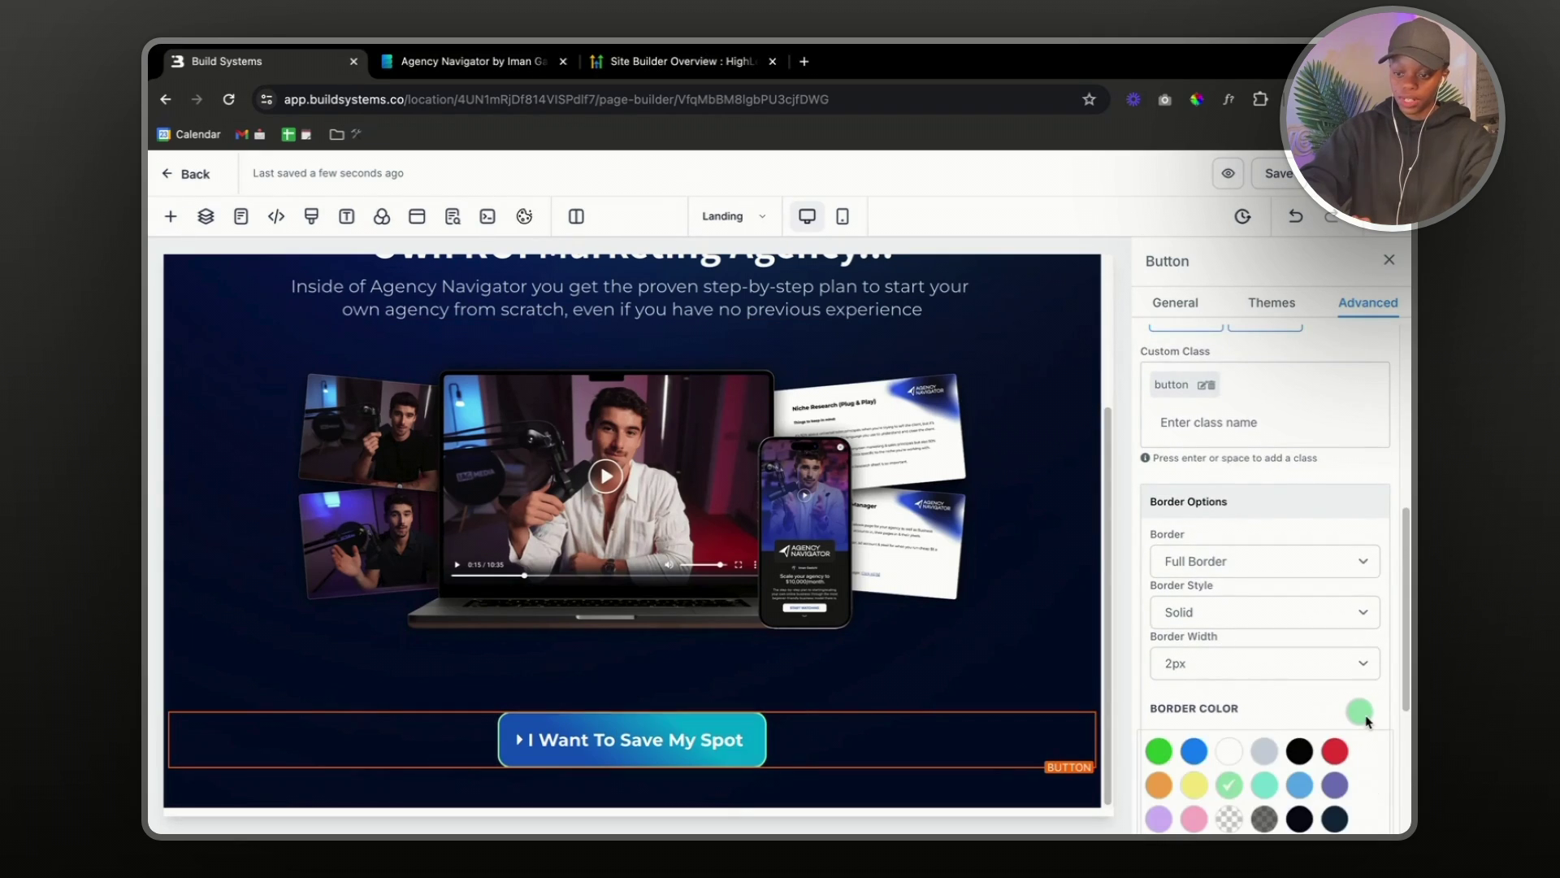
click(1230, 817)
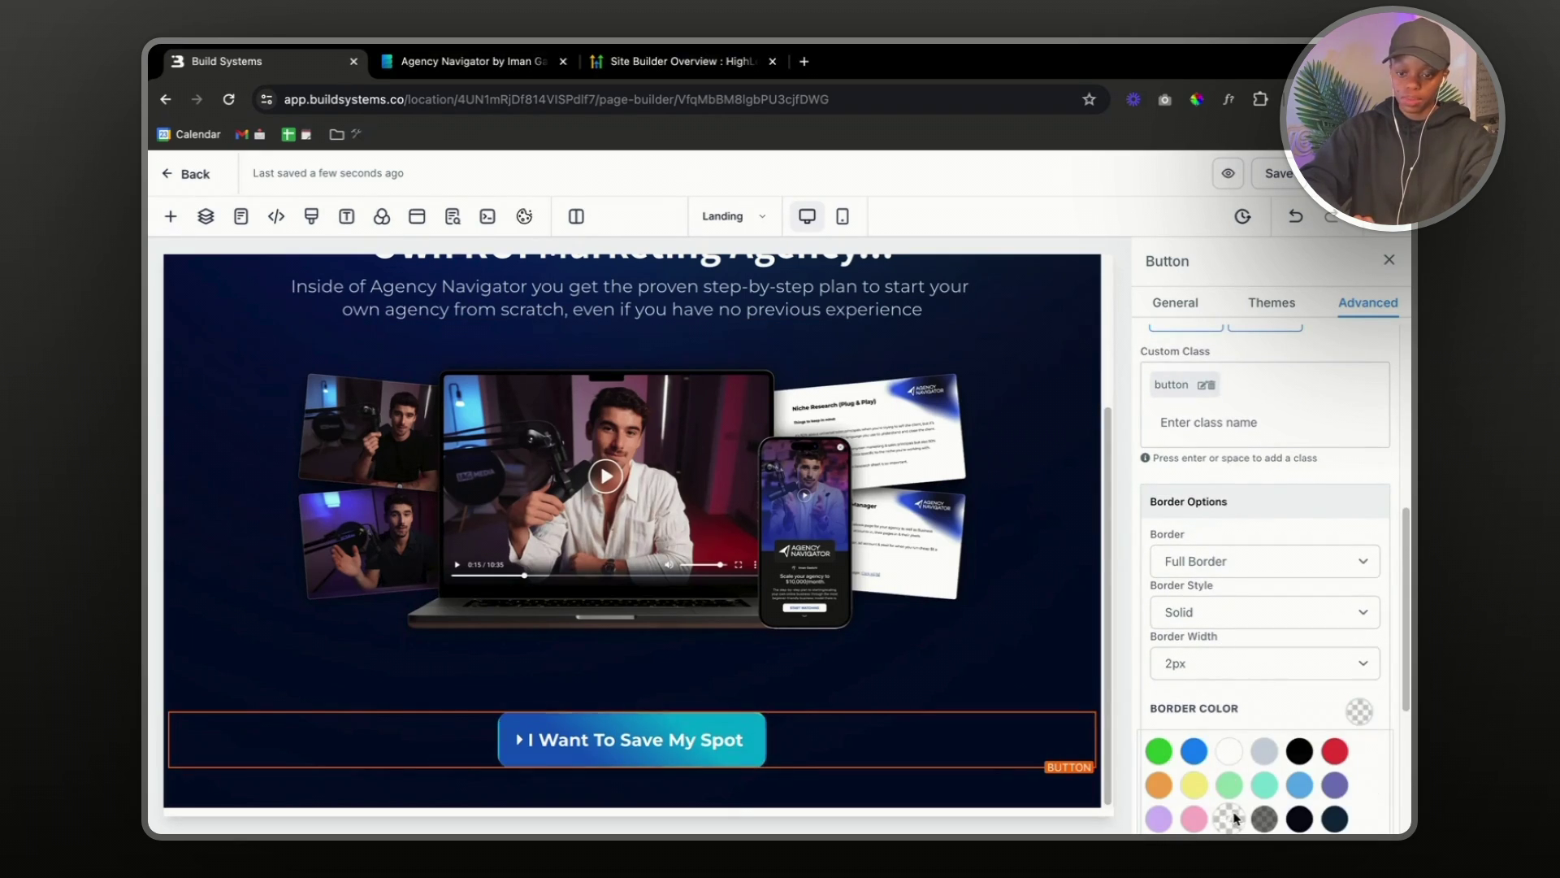
click(1288, 560)
click(1215, 542)
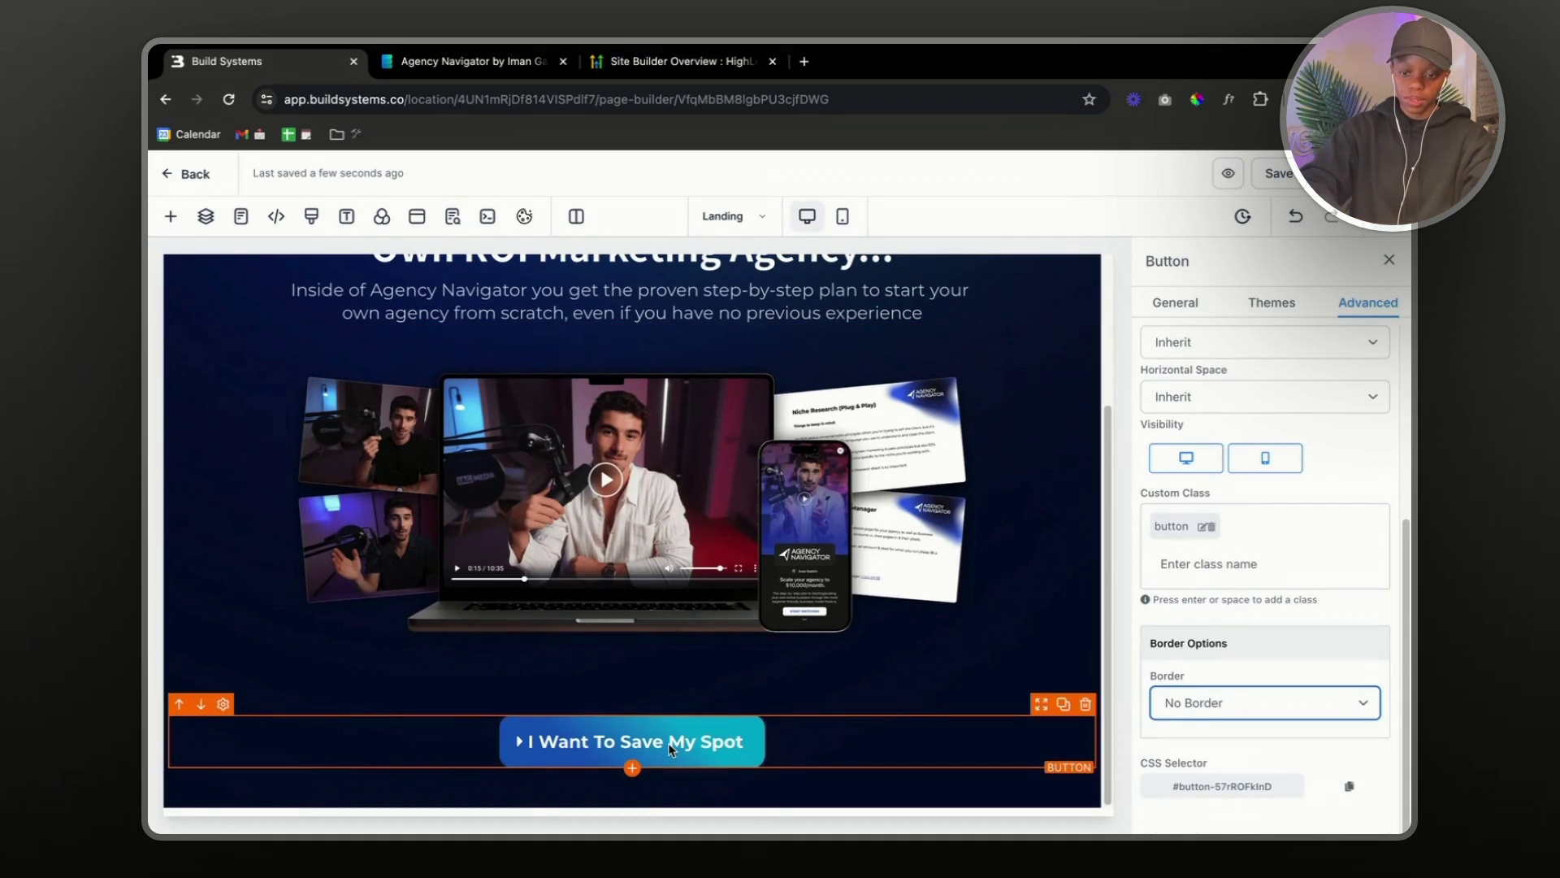
- Widen the call-to-action button by setting its left and right padding to 80 px each
click(593, 744)
scroll(1252, 595, down, 6)
scroll(1257, 533, up, 3)
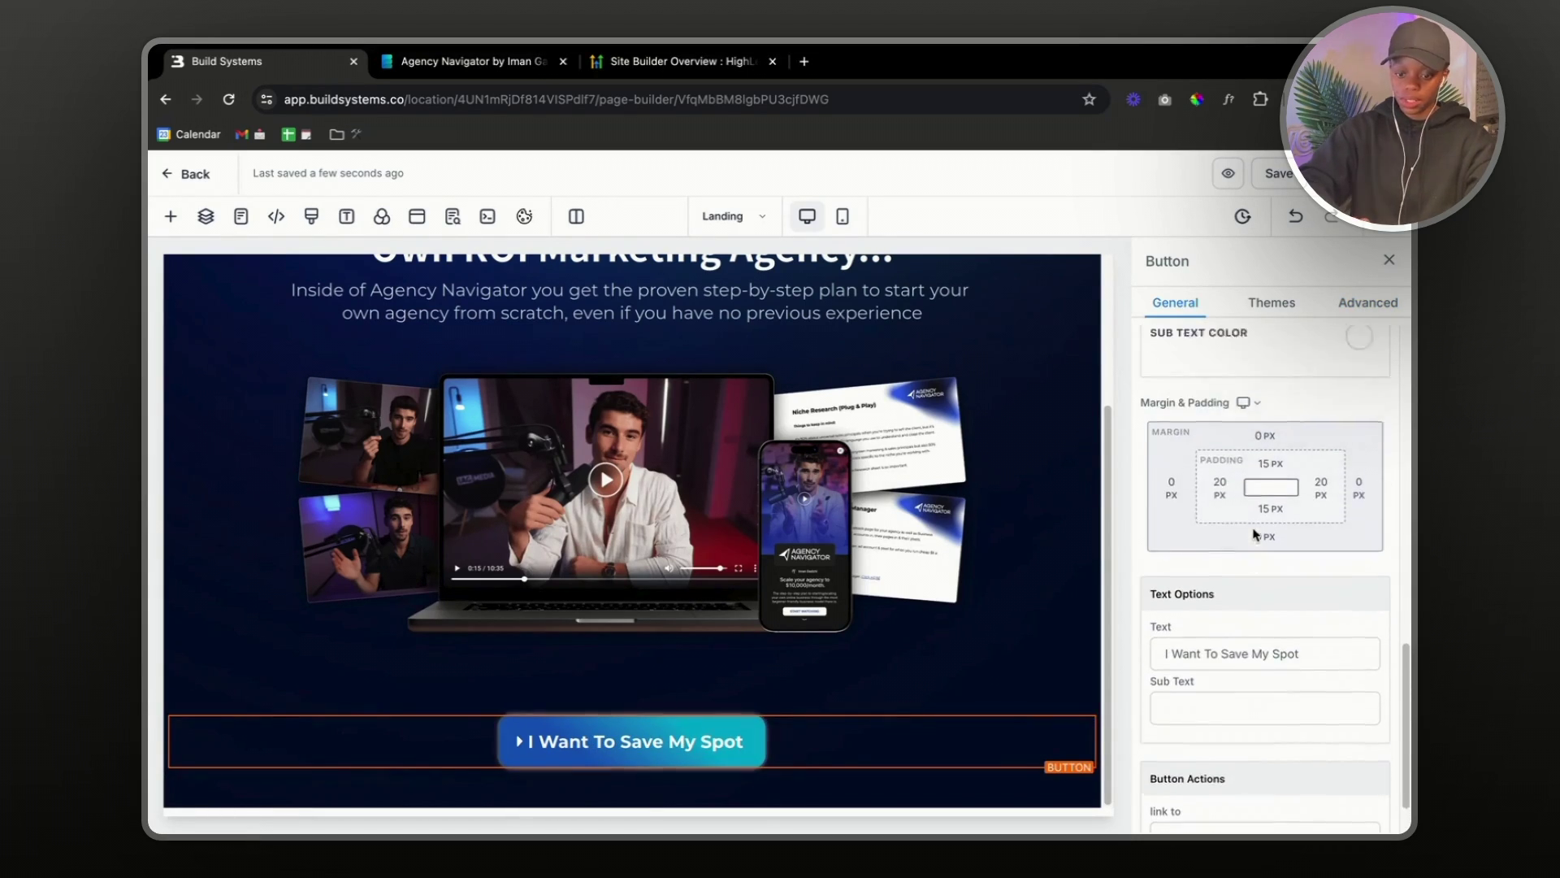
click(1218, 523)
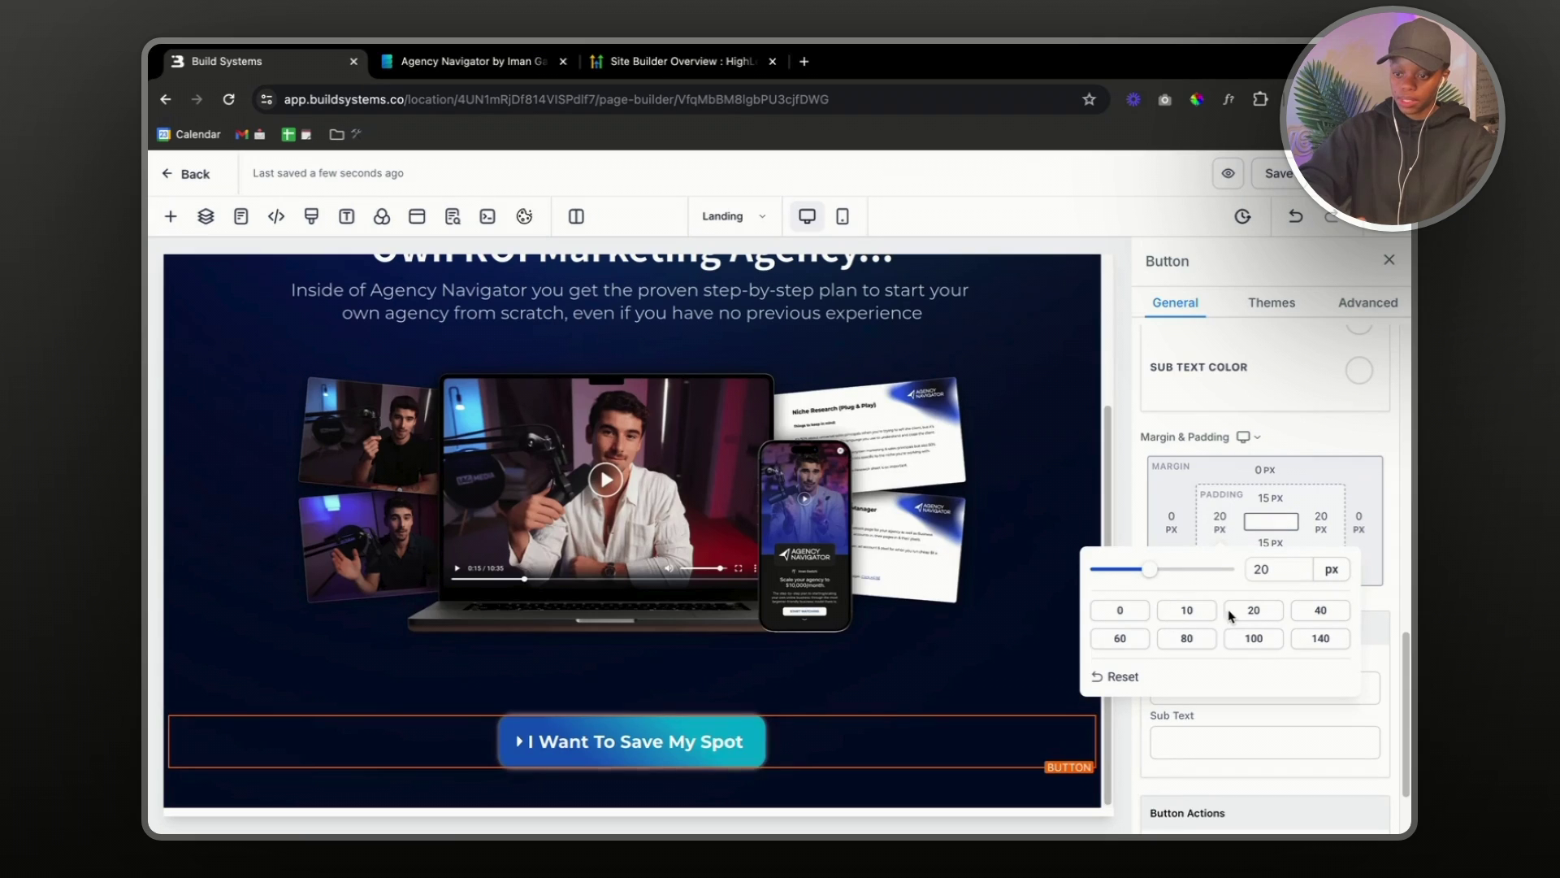
click(1129, 646)
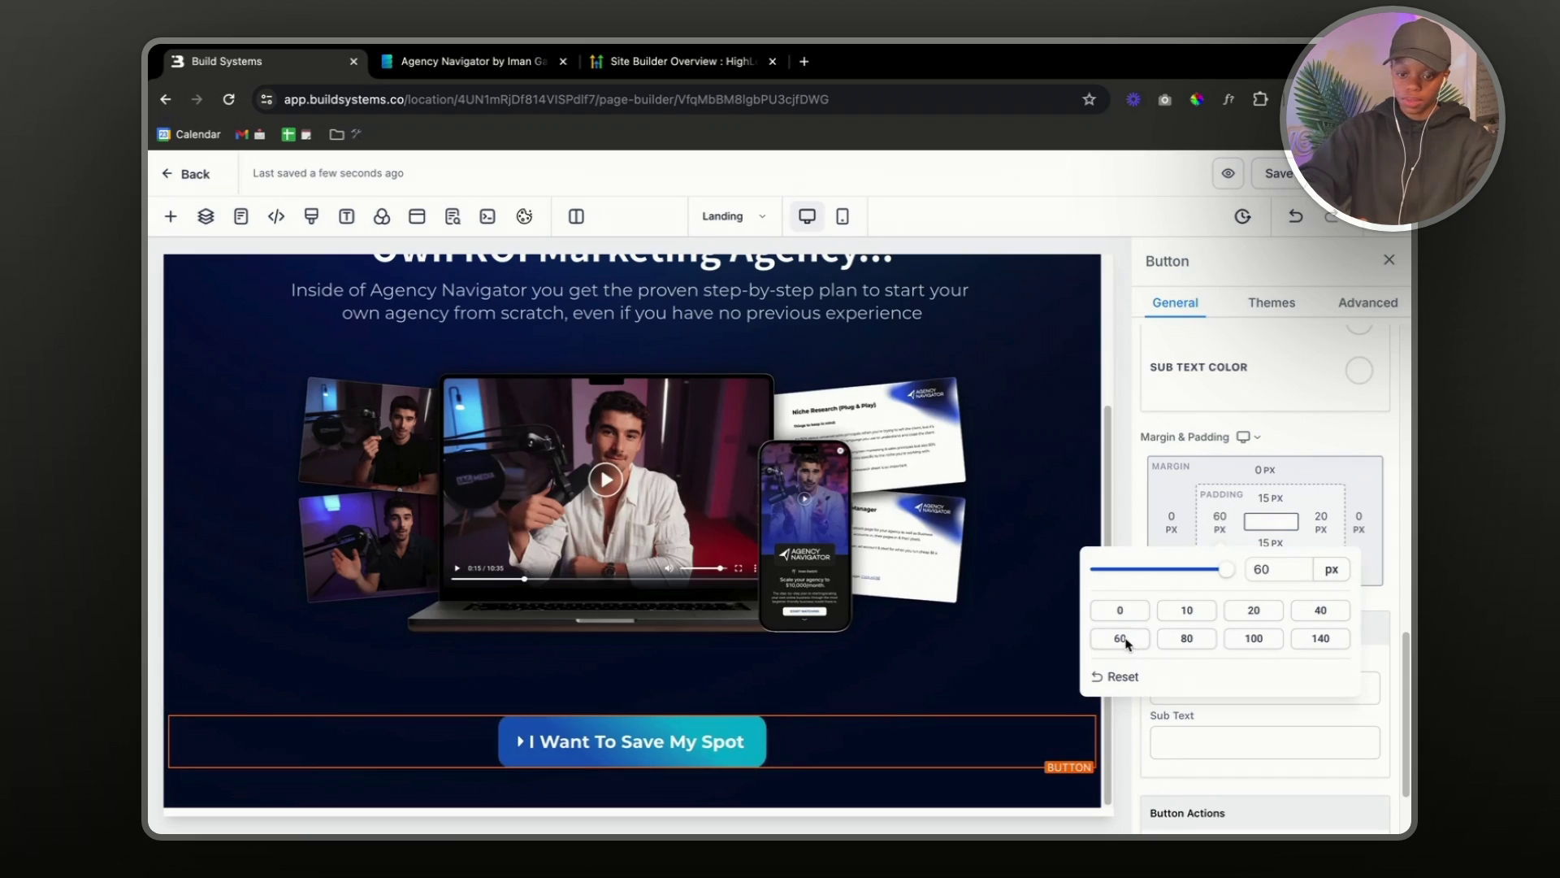
click(1185, 639)
click(1322, 521)
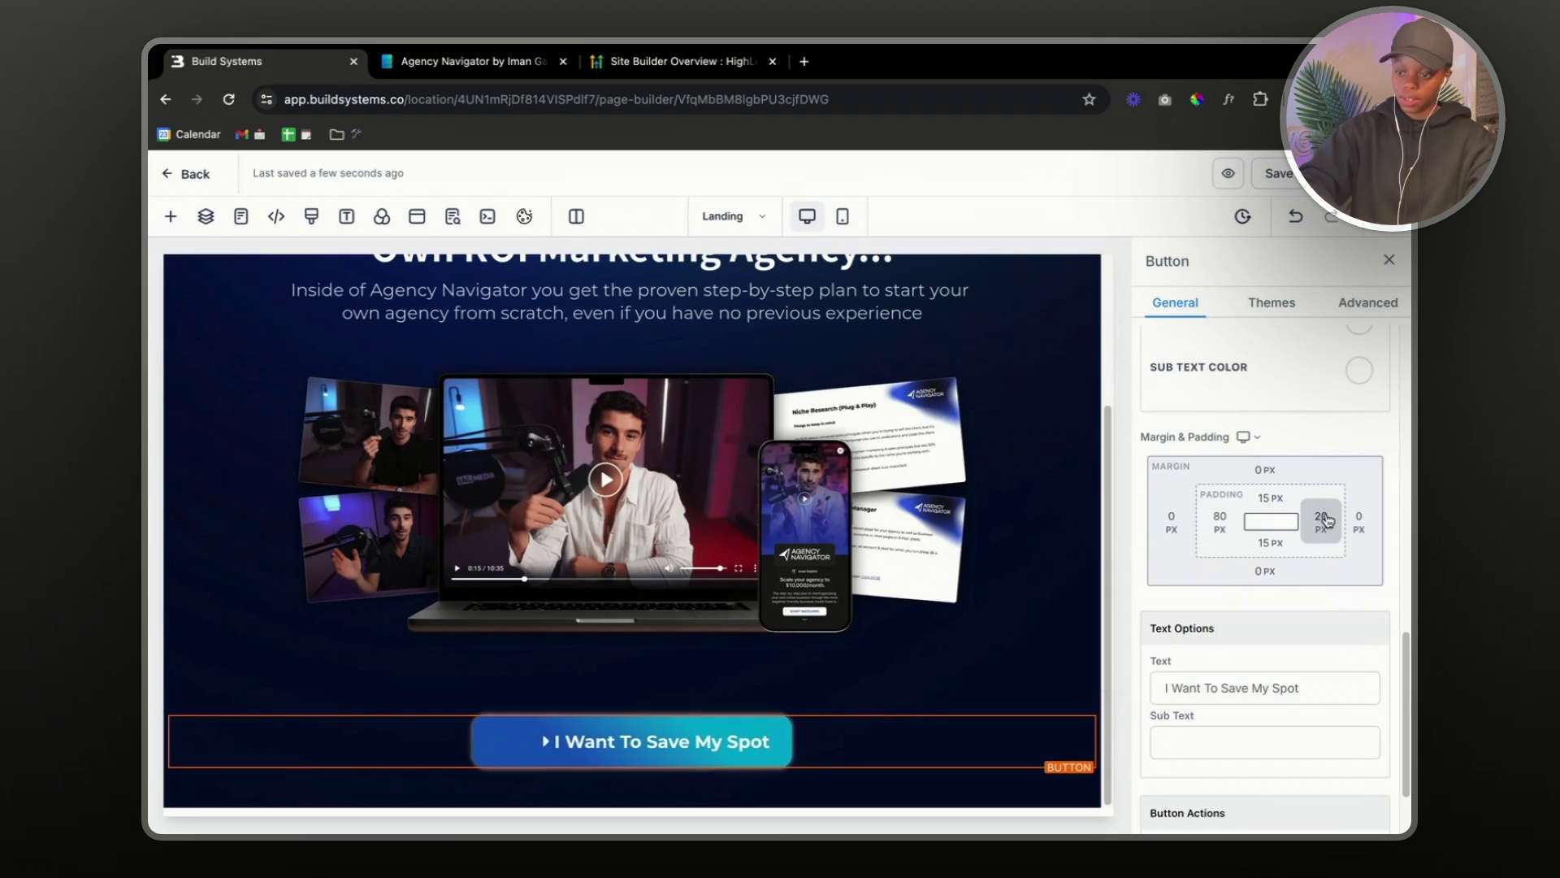
click(1324, 522)
click(1157, 638)
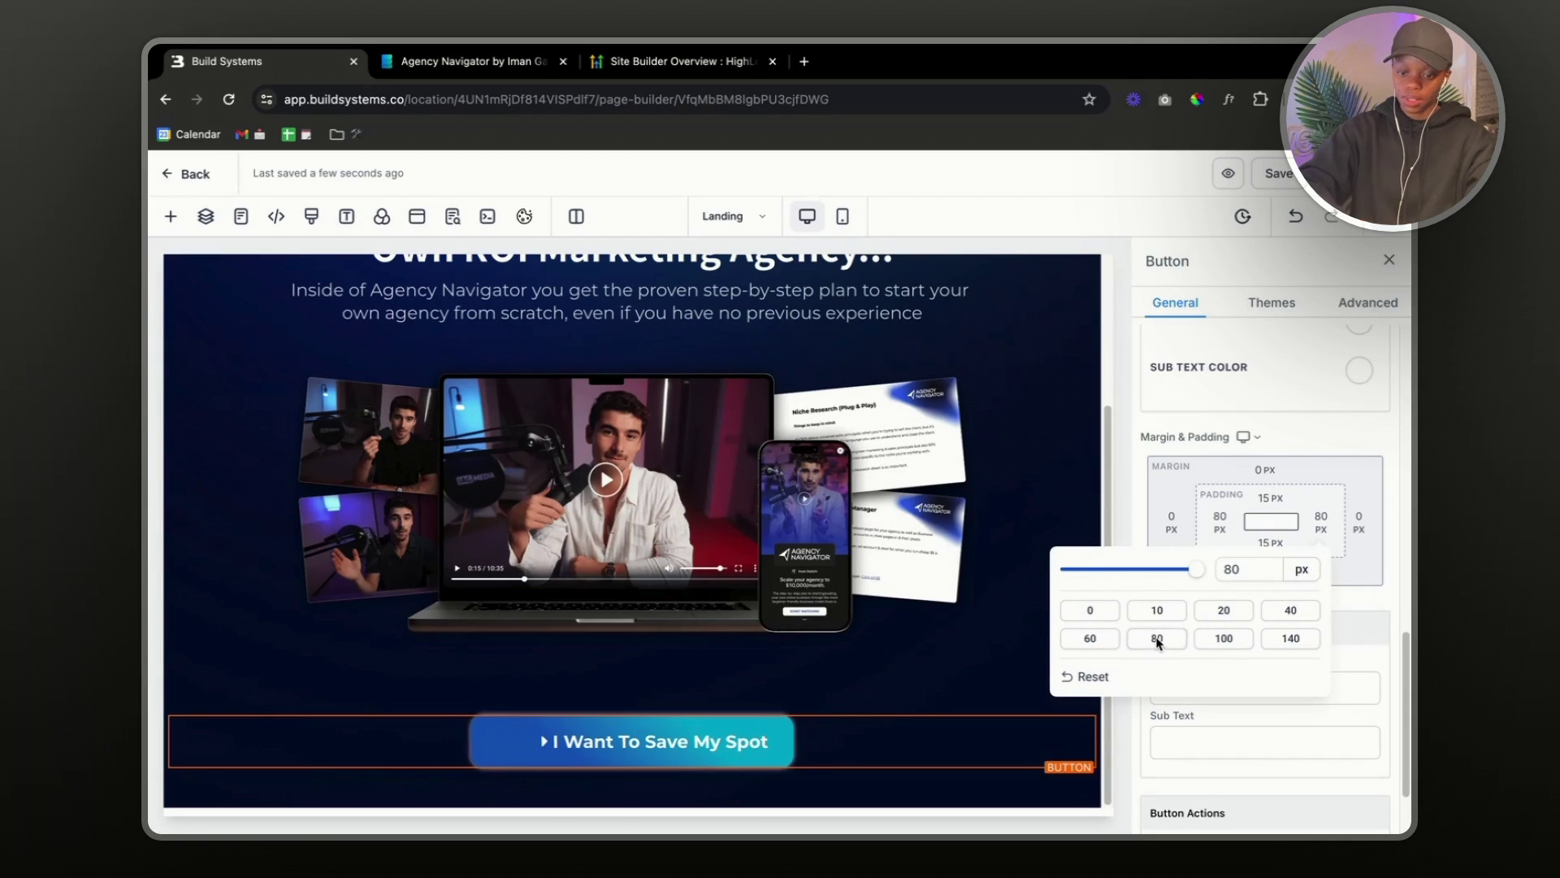
click(737, 697)
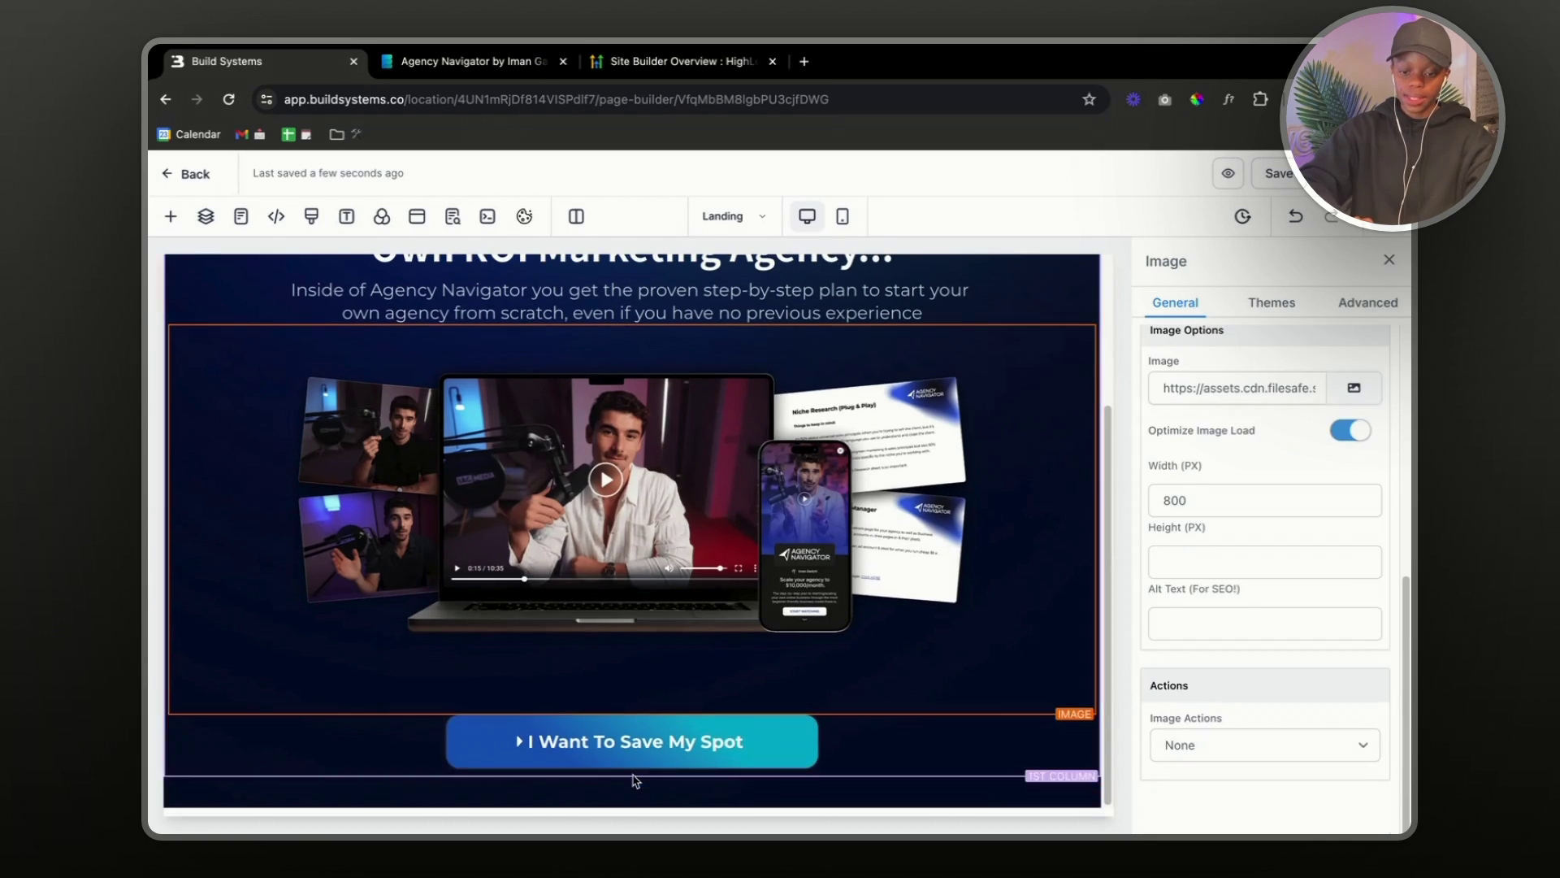
- Add a 2 Column row below the call-to-action button's row and place an image element in its first column
click(631, 788)
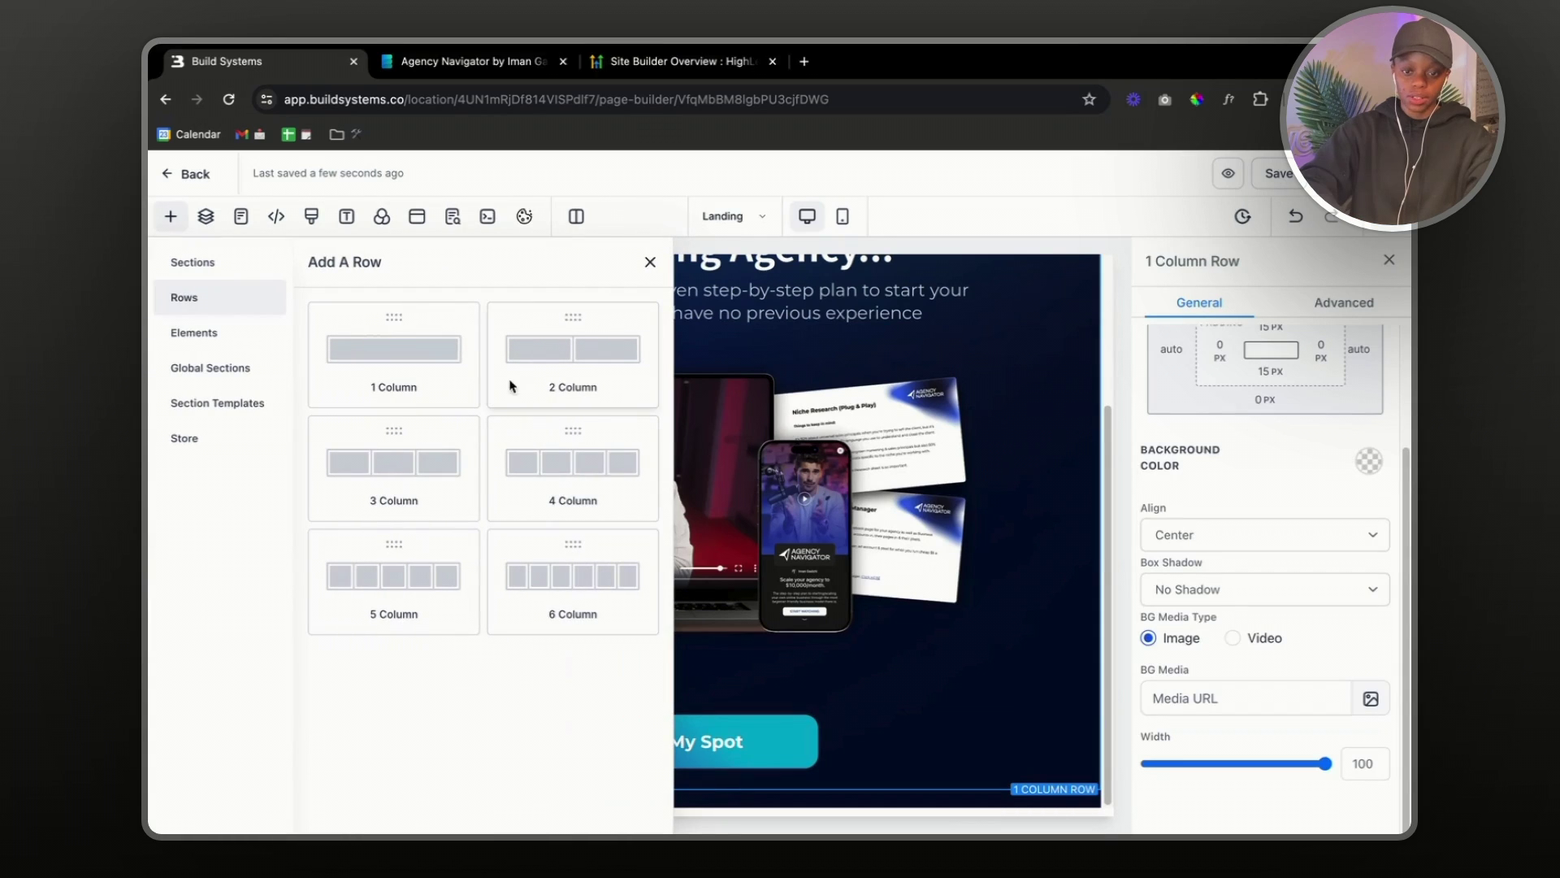
click(540, 384)
click(400, 721)
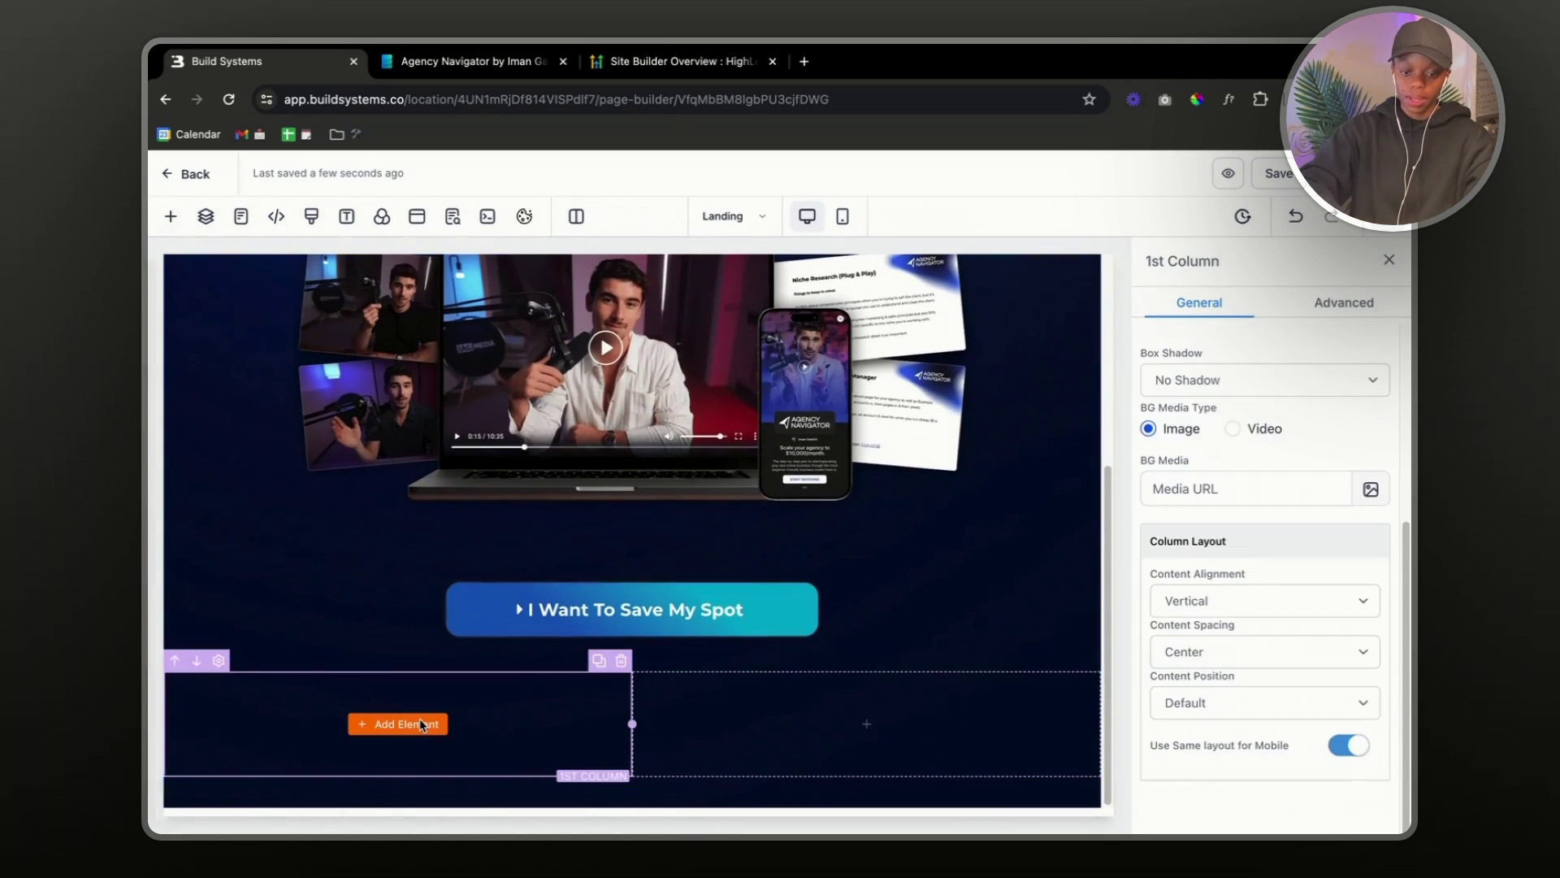
click(503, 322)
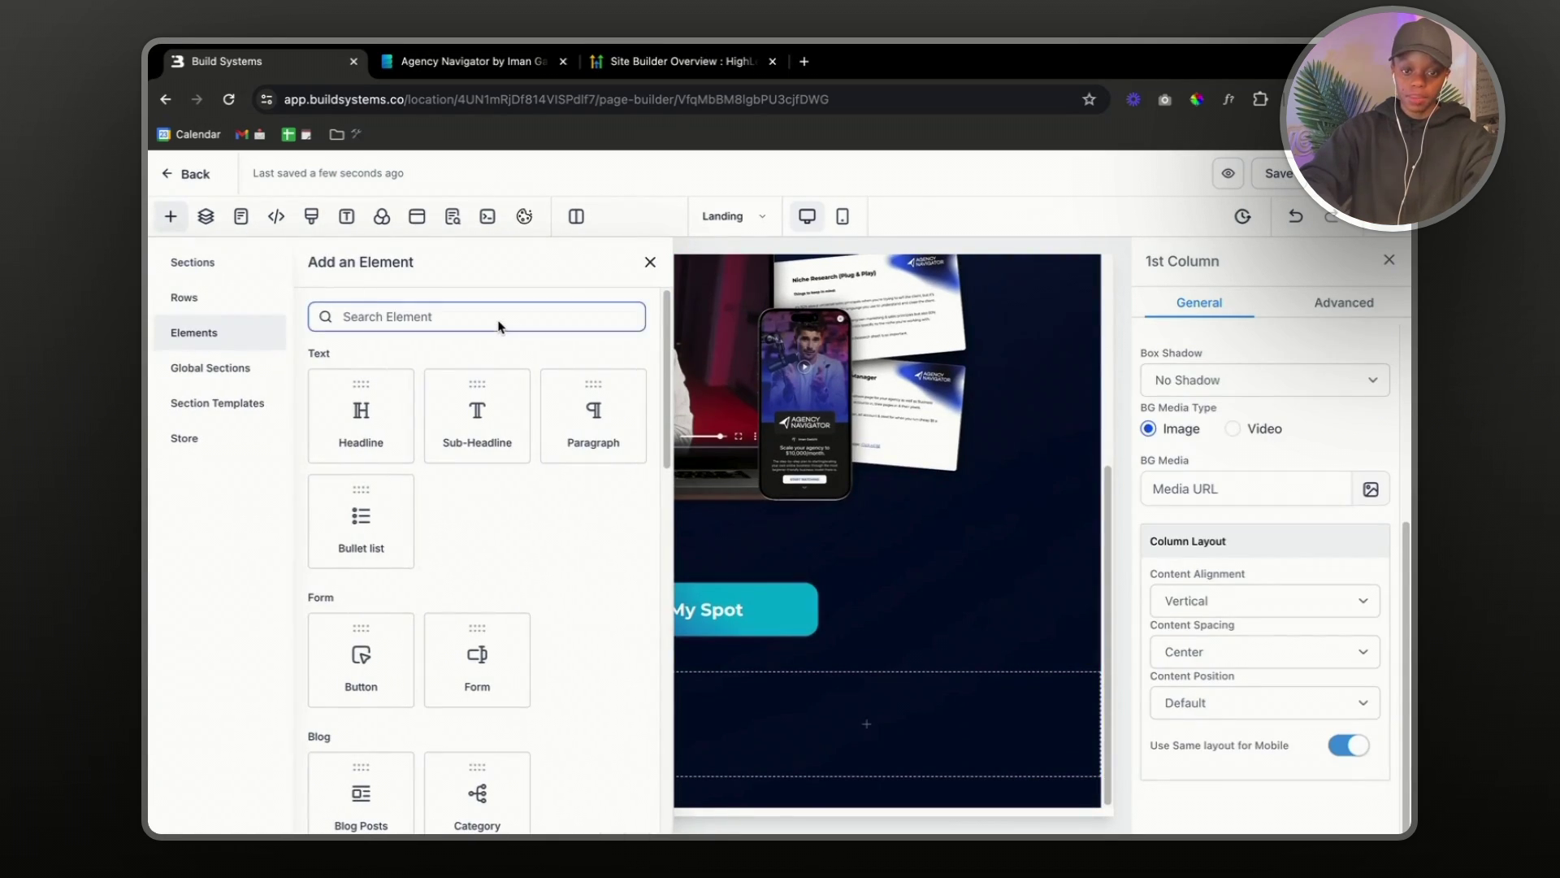
text(im)
click(481, 407)
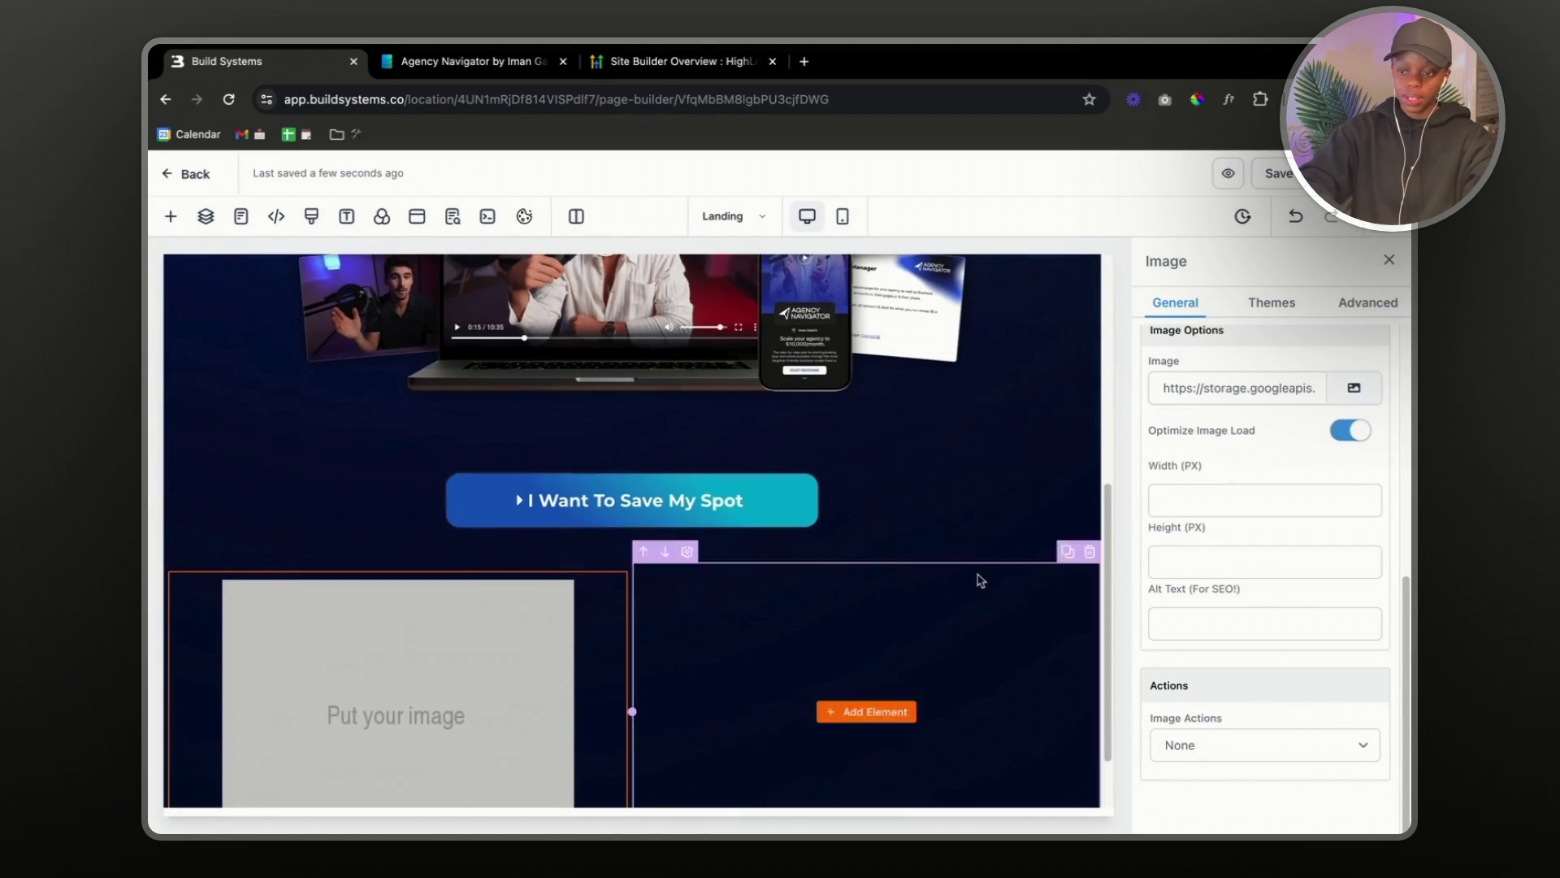
- Replace the placeholder in the first column with people2x.webp from the media library
click(1353, 388)
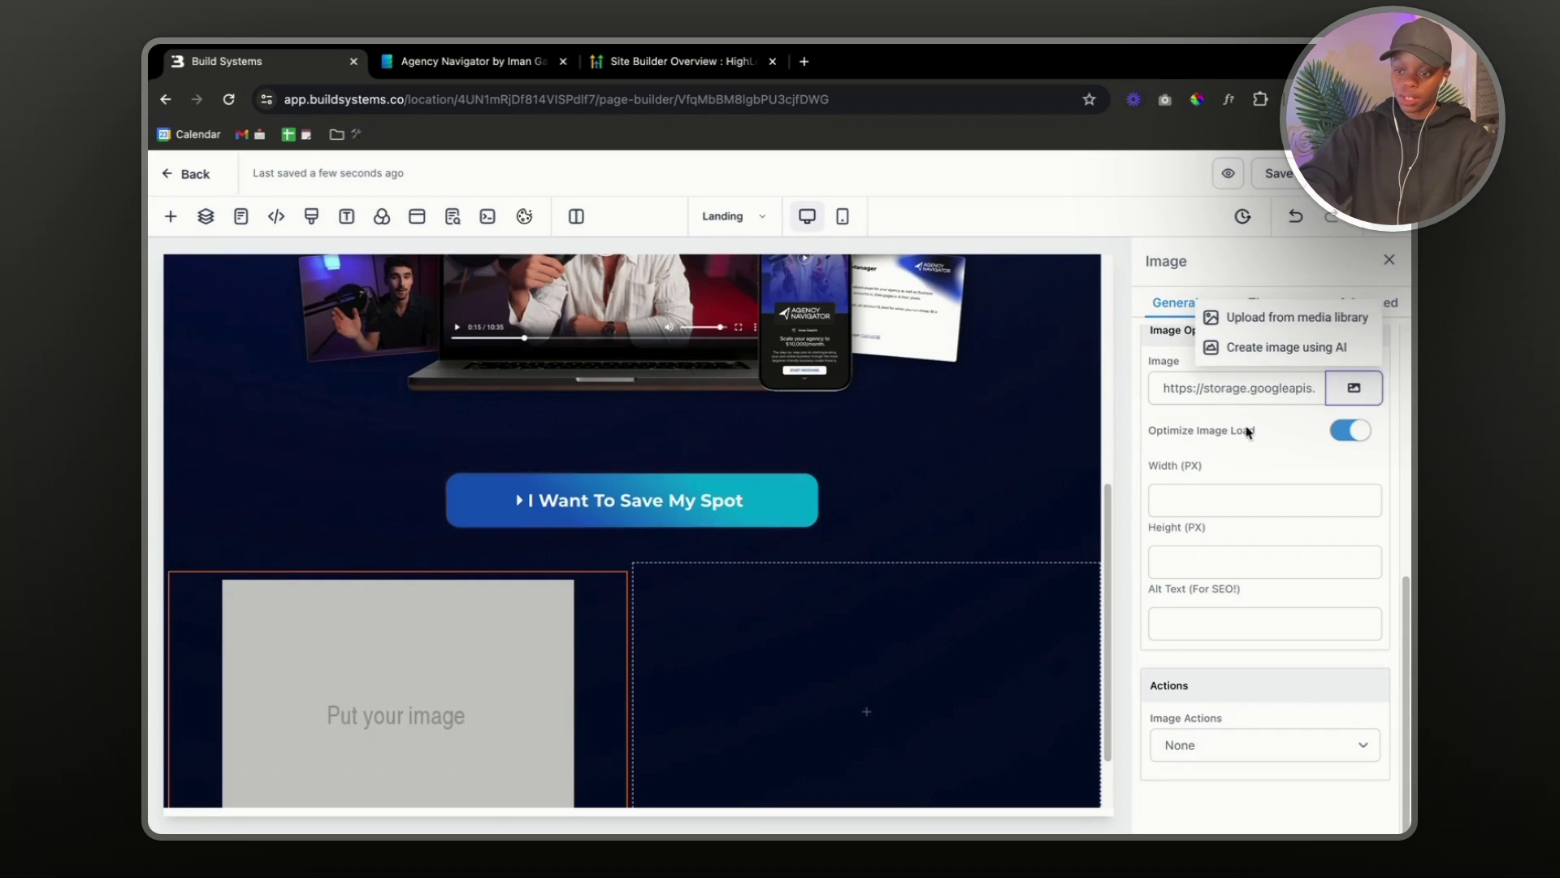
click(1300, 329)
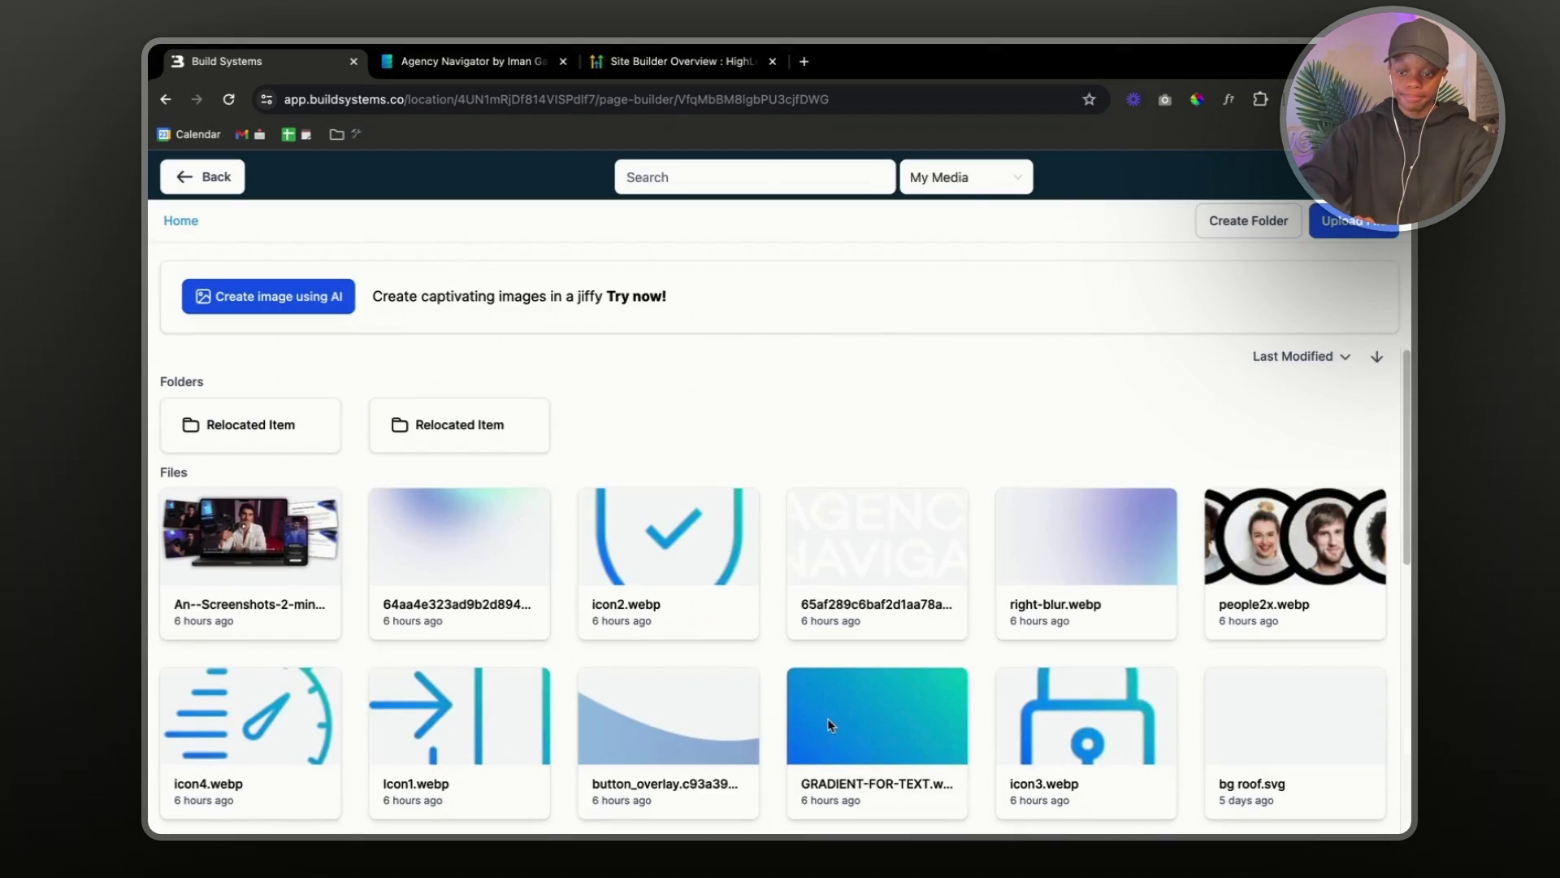
click(1263, 552)
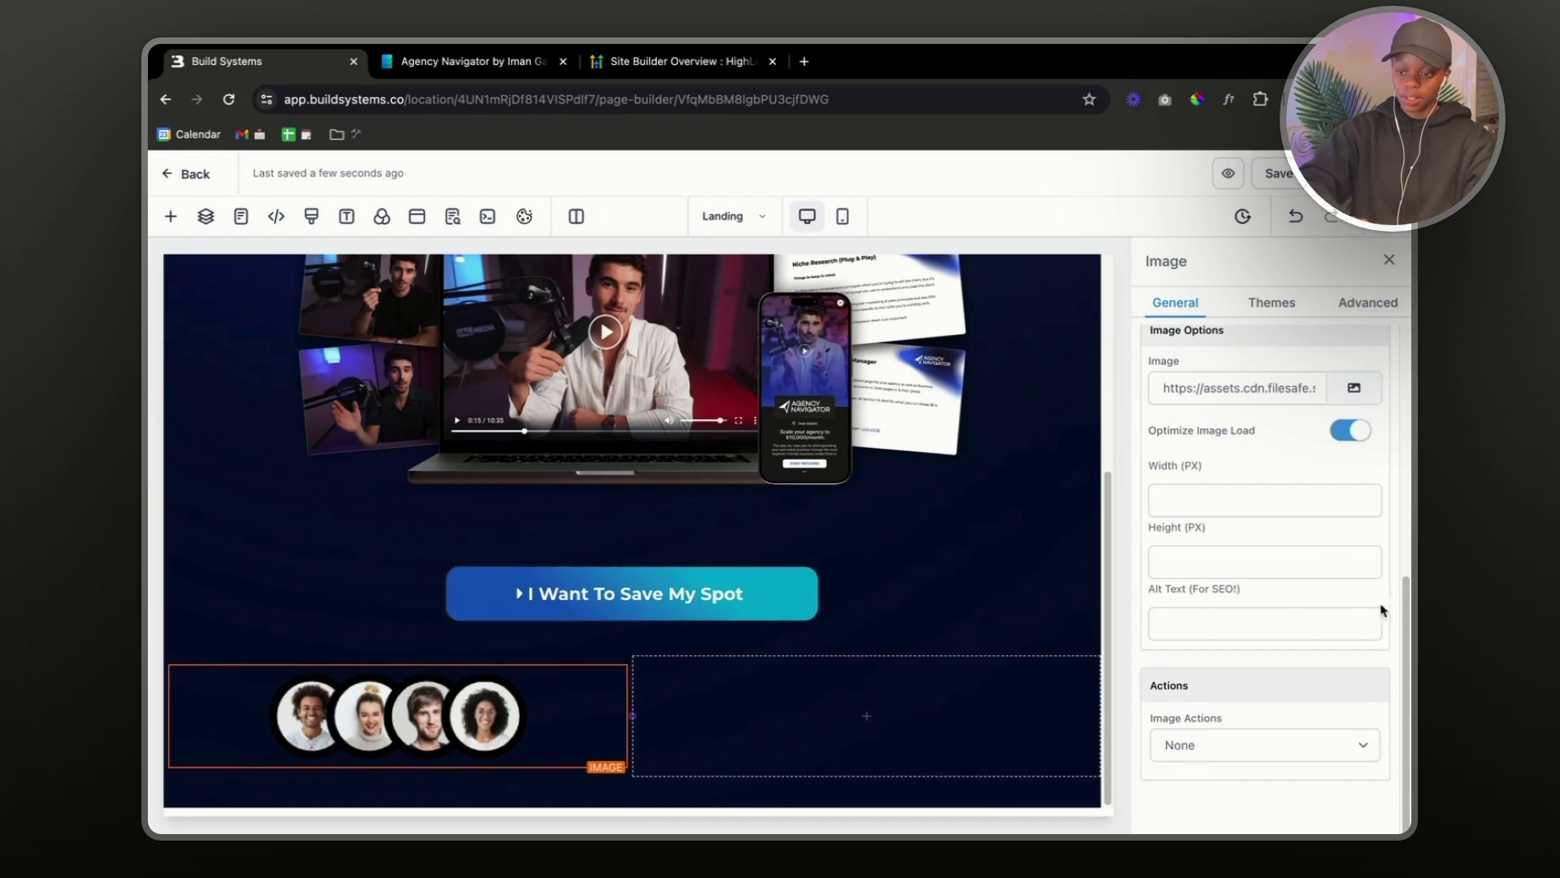
- Set the width of the people image in the first column to 80 px
click(1192, 502)
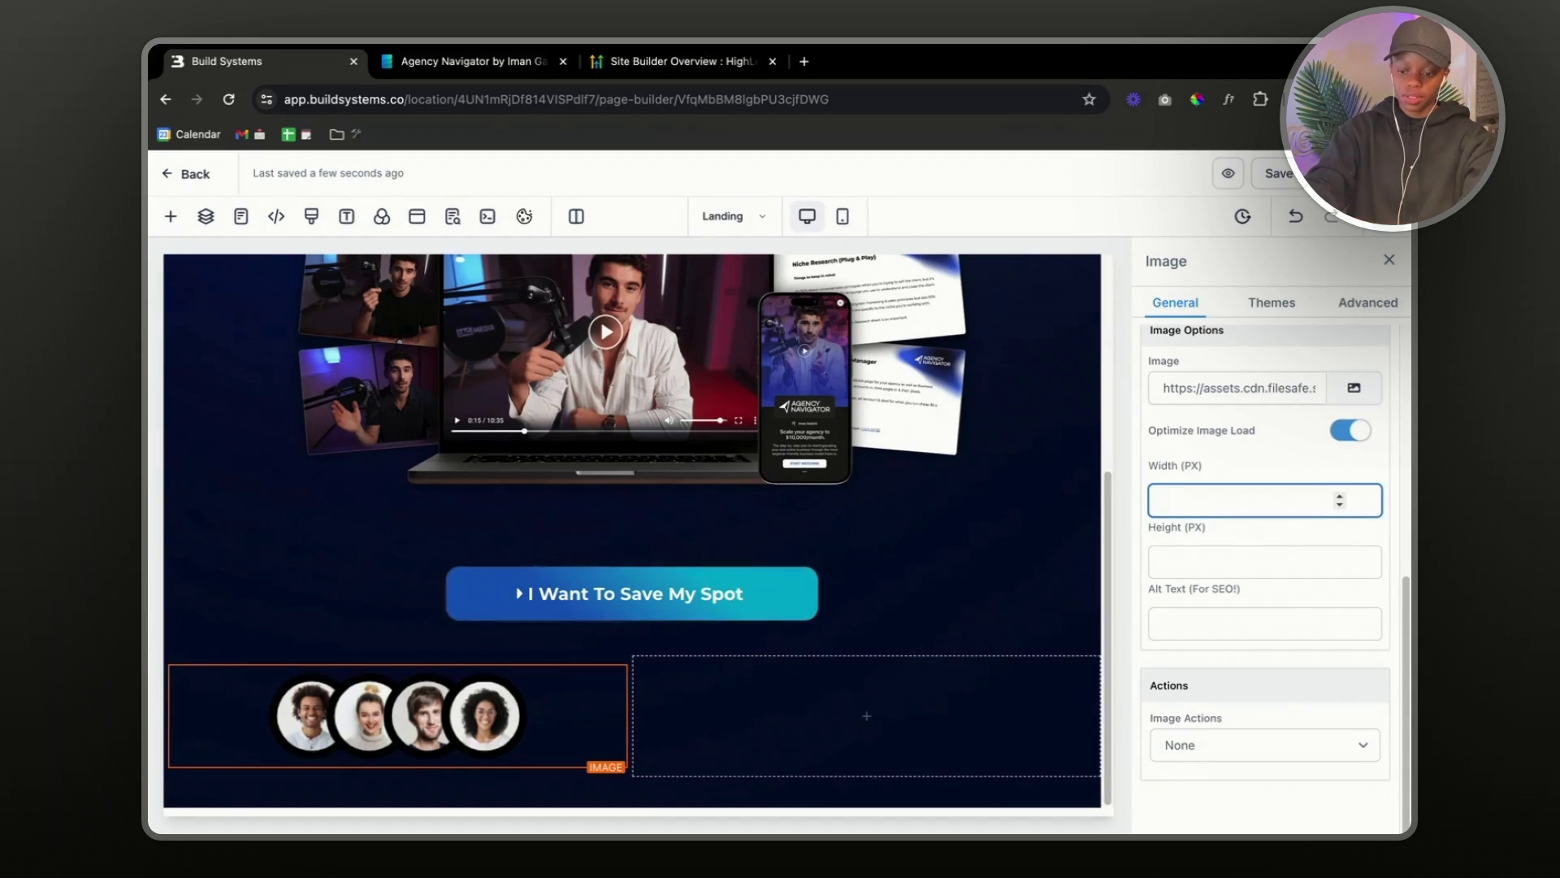
text(10)
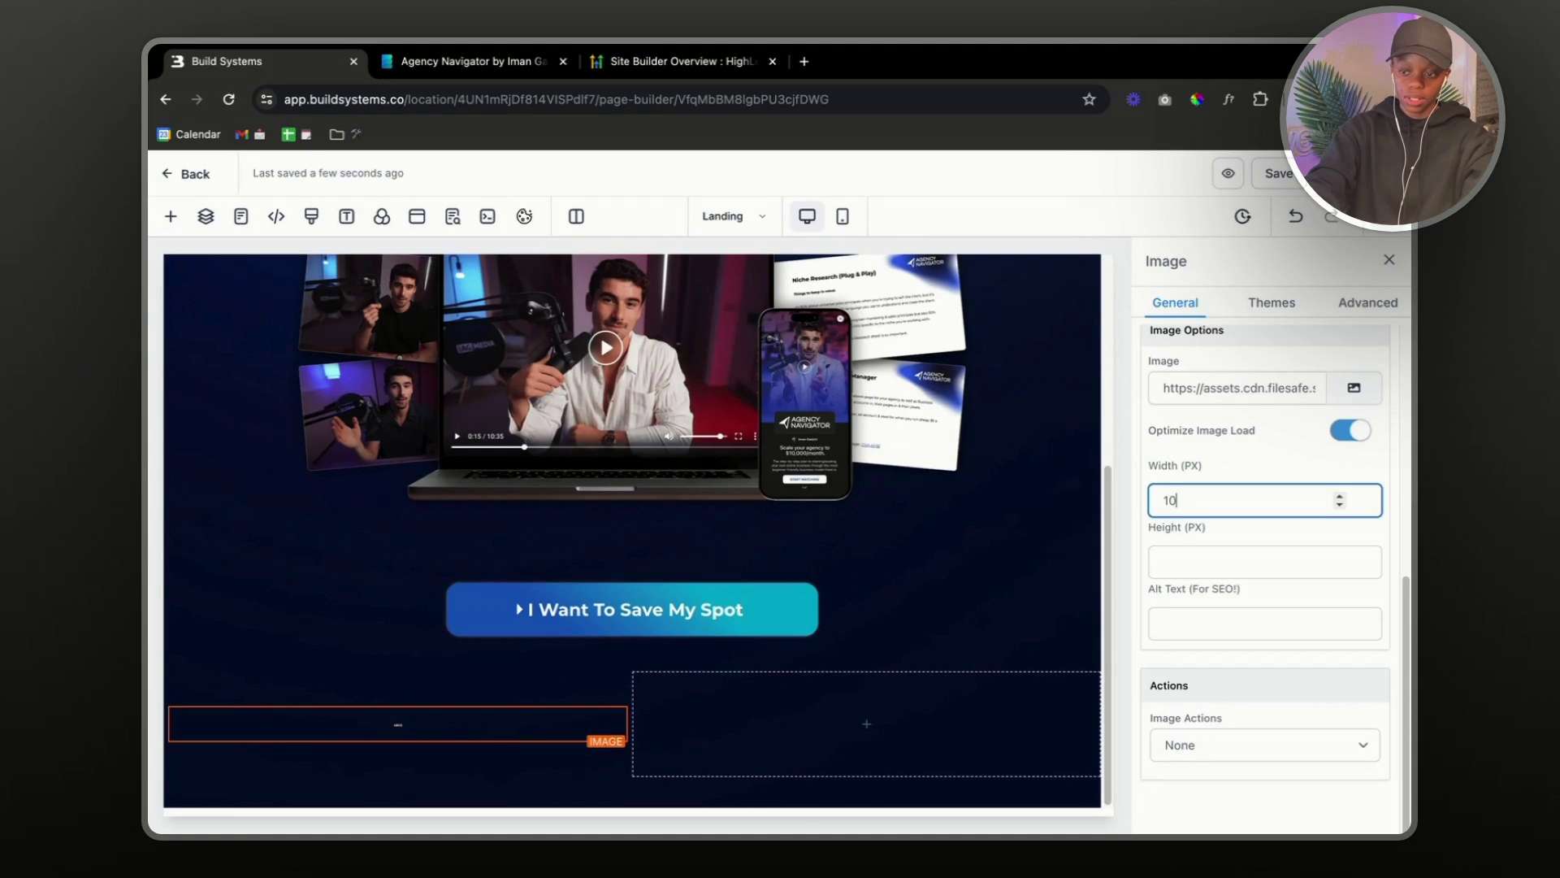
text(0)
key(BackSpace)
key(BackSpace)
key(BackSpace)
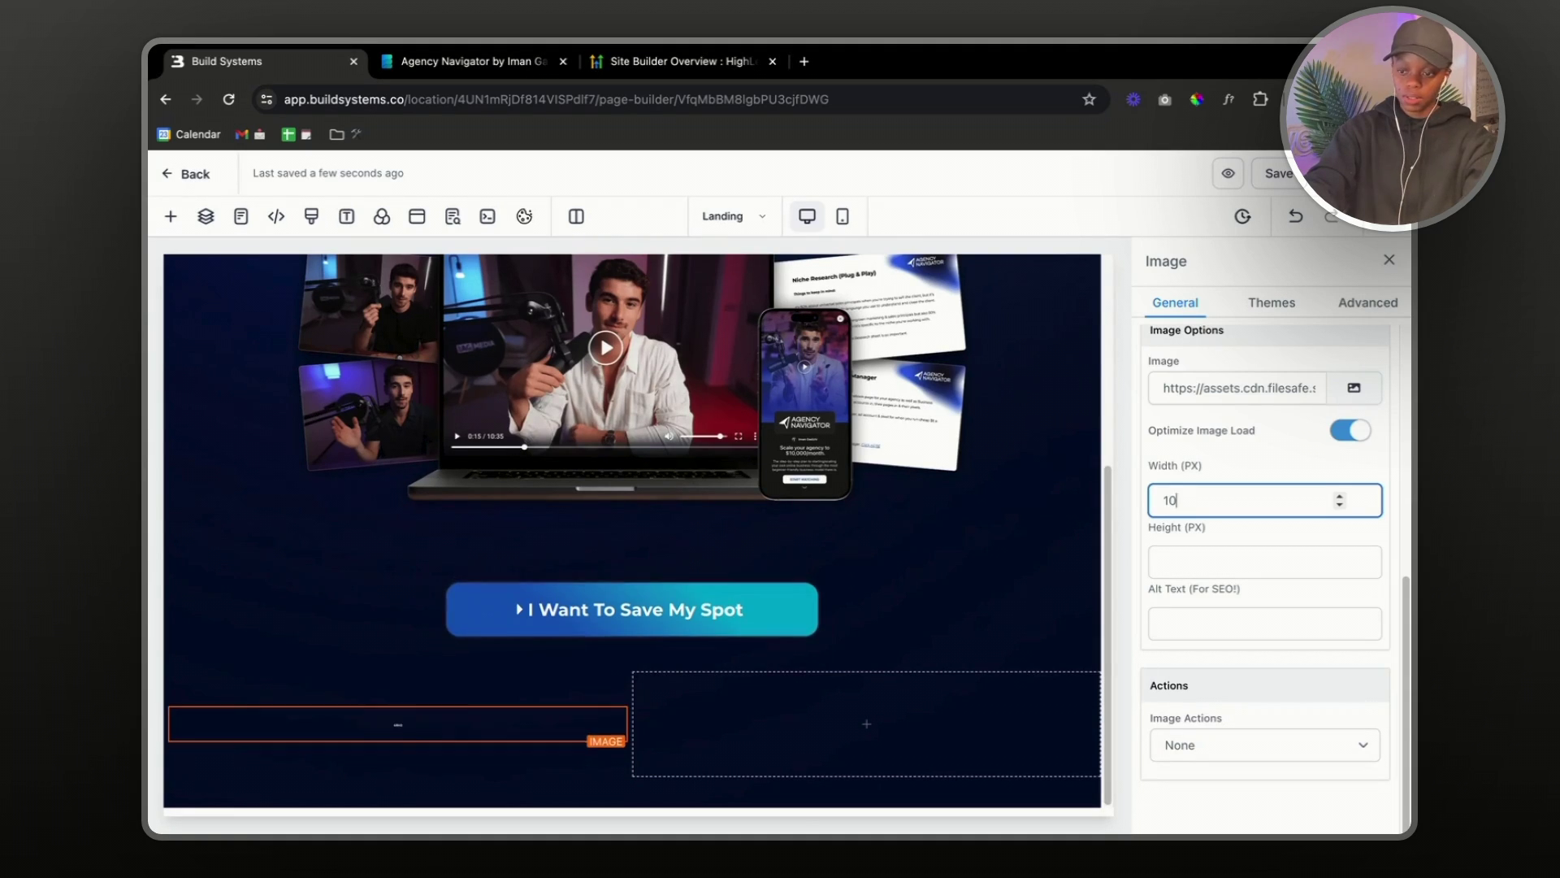
text(80)
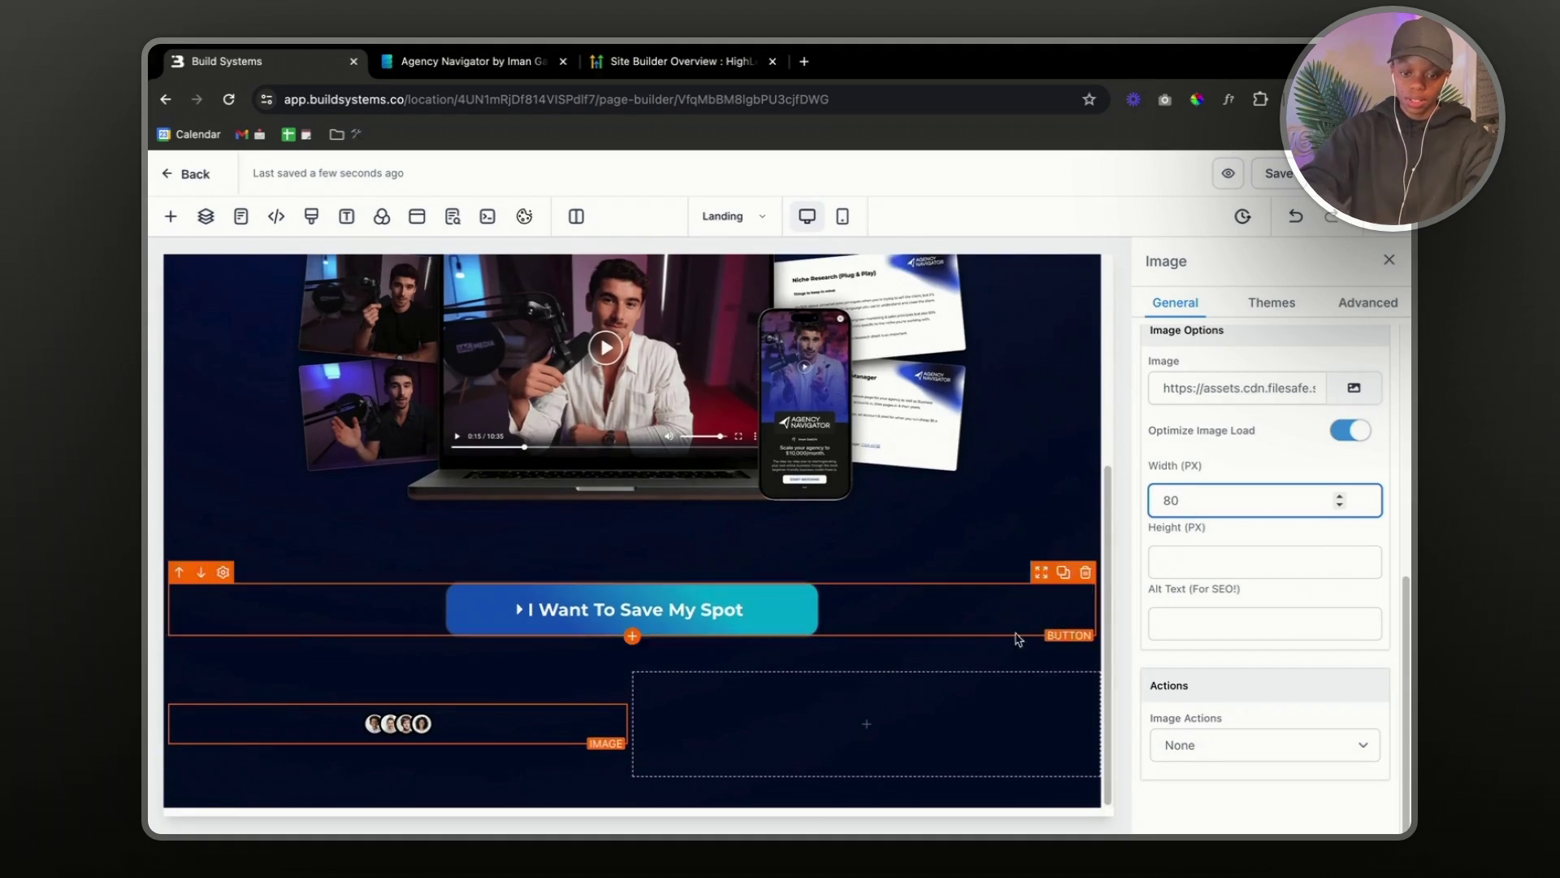
- Right-align the people image in the first column and add a Sub Headline text element to the second column
scroll(1209, 471, up, 3)
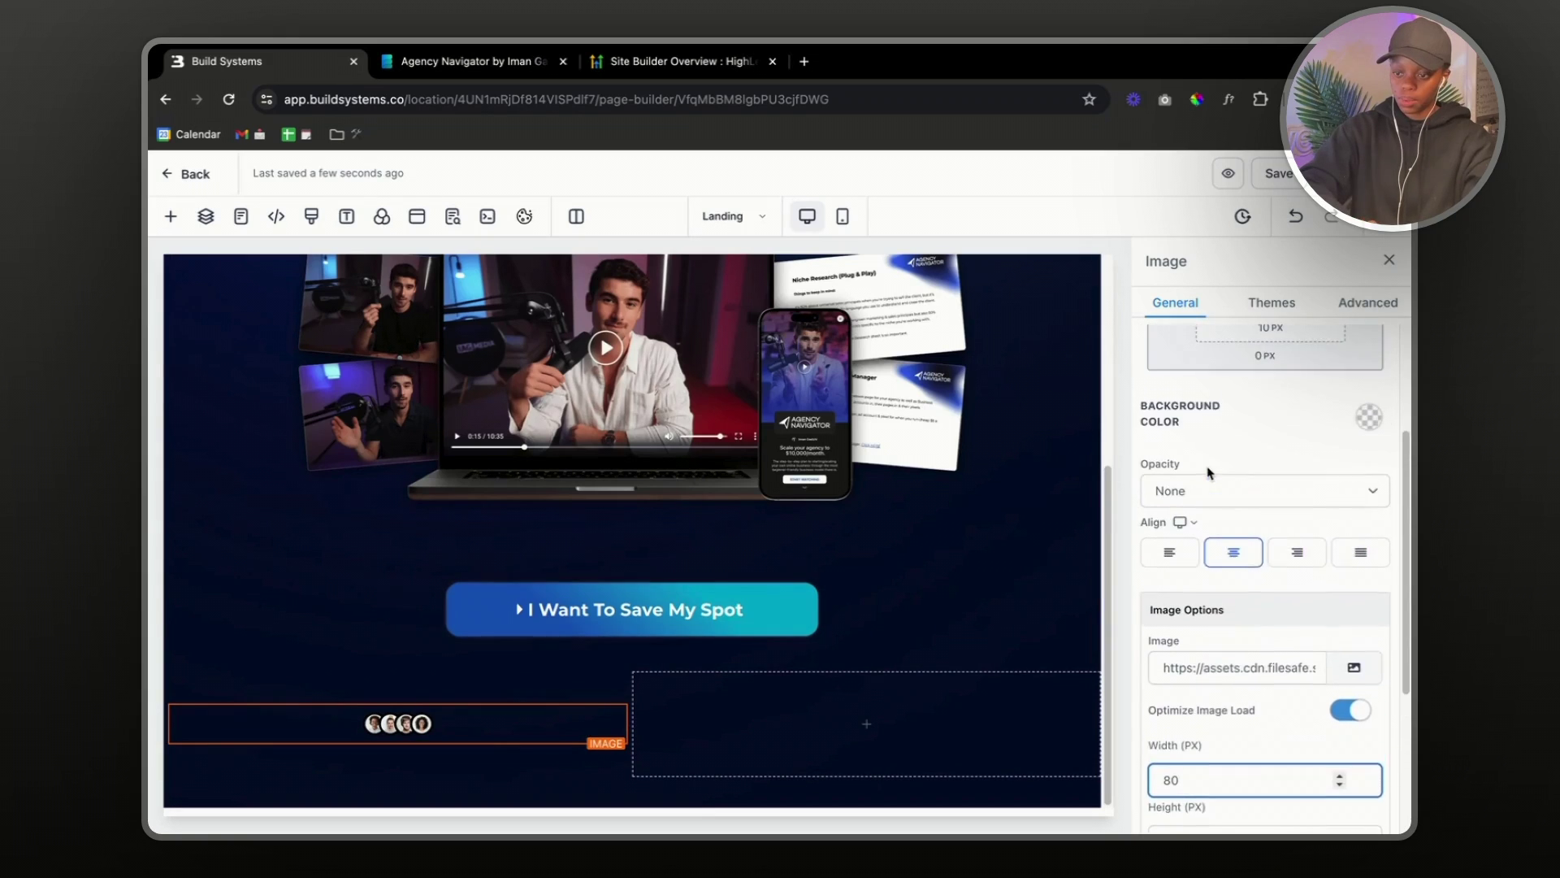
click(1298, 559)
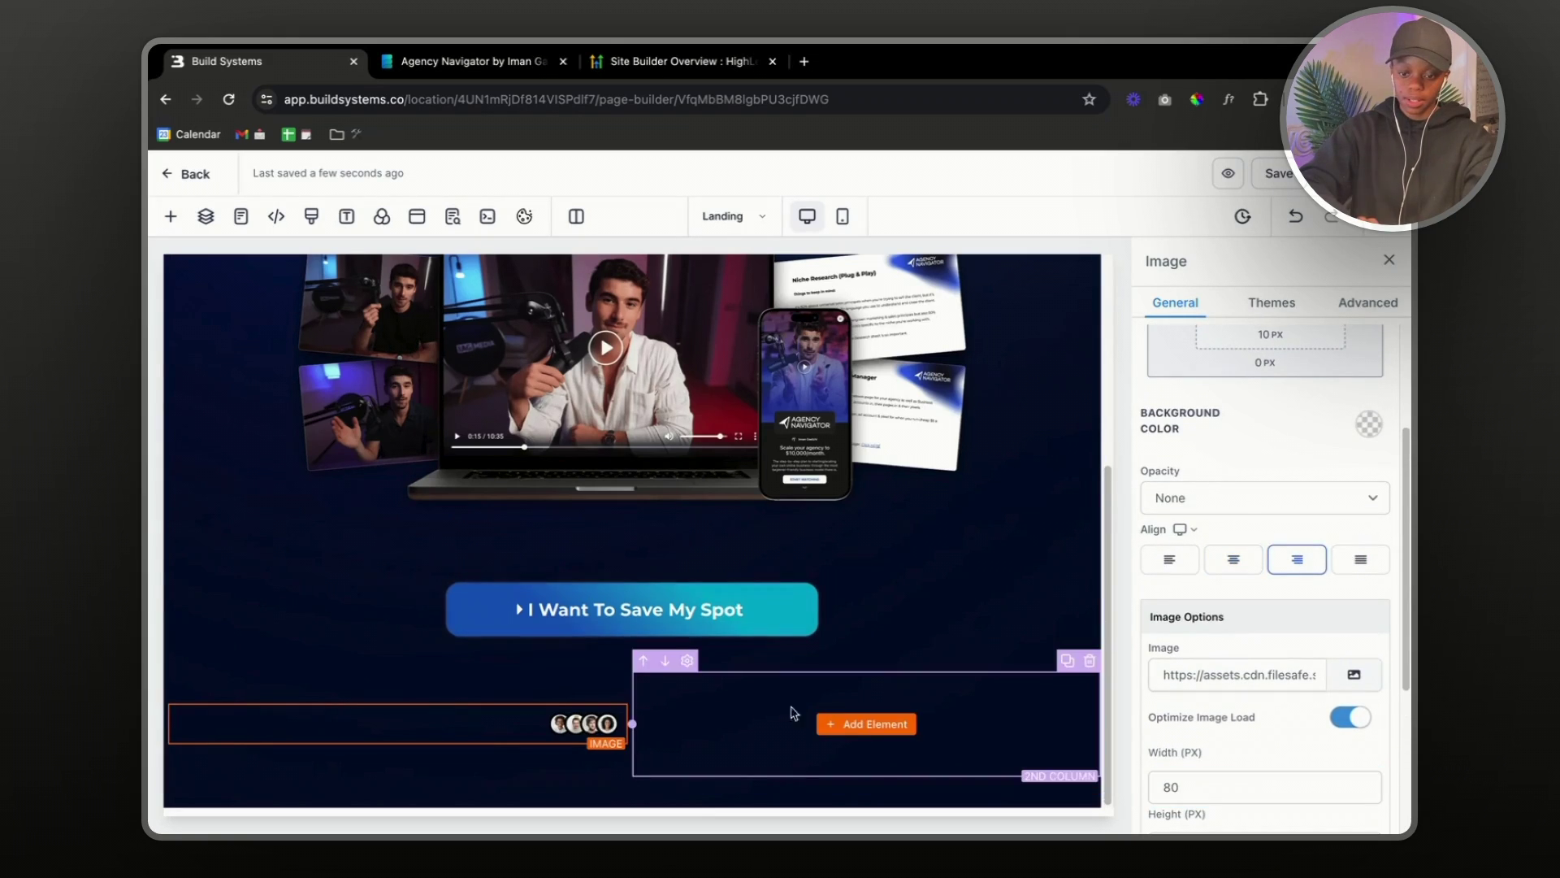
click(858, 731)
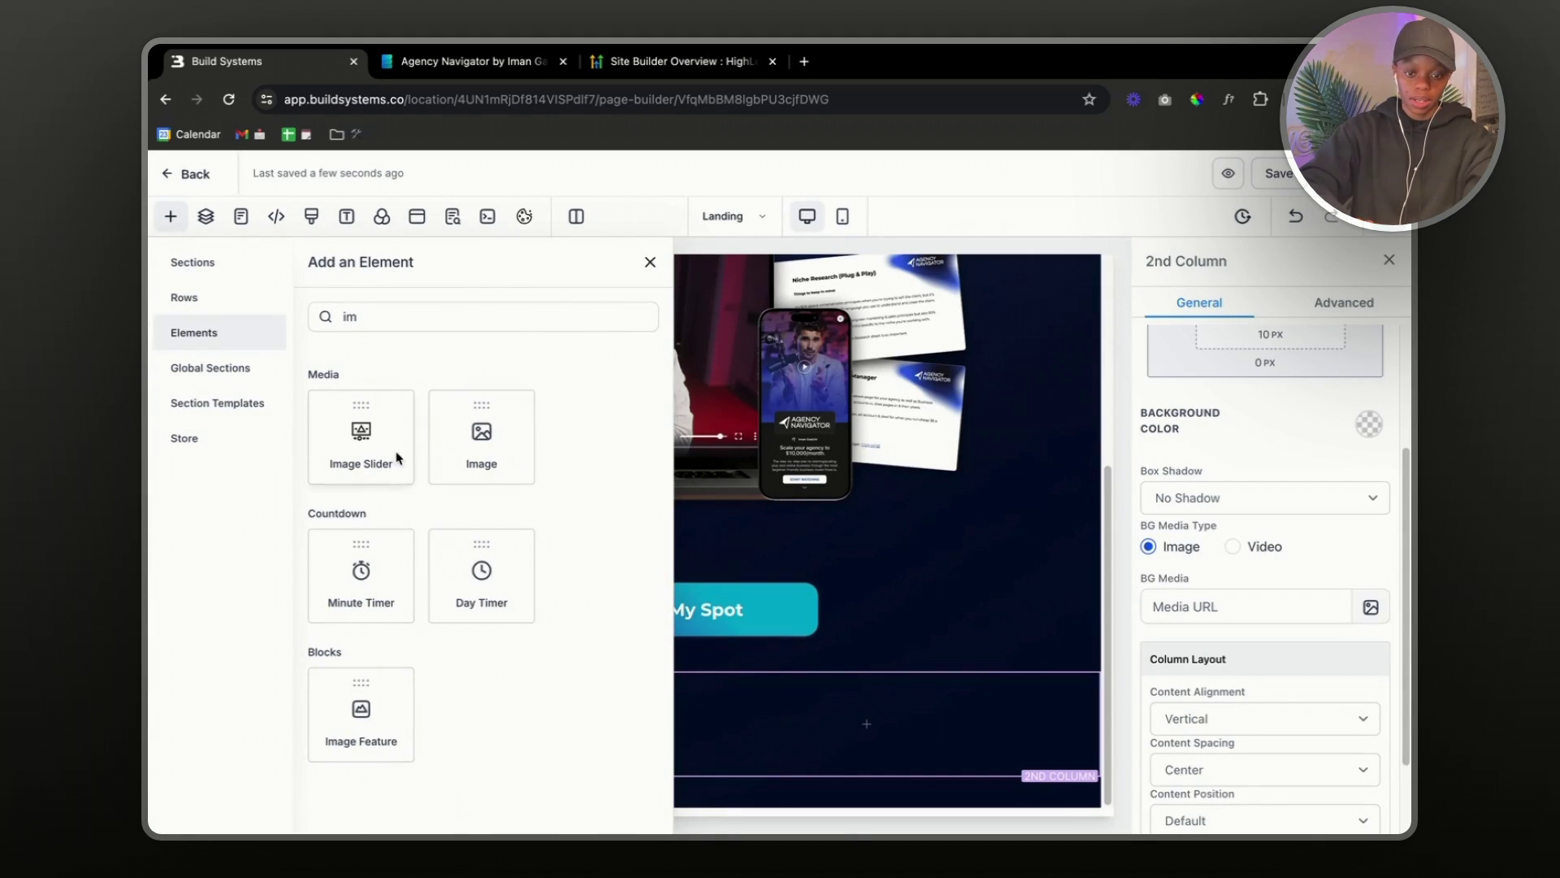
click(453, 313)
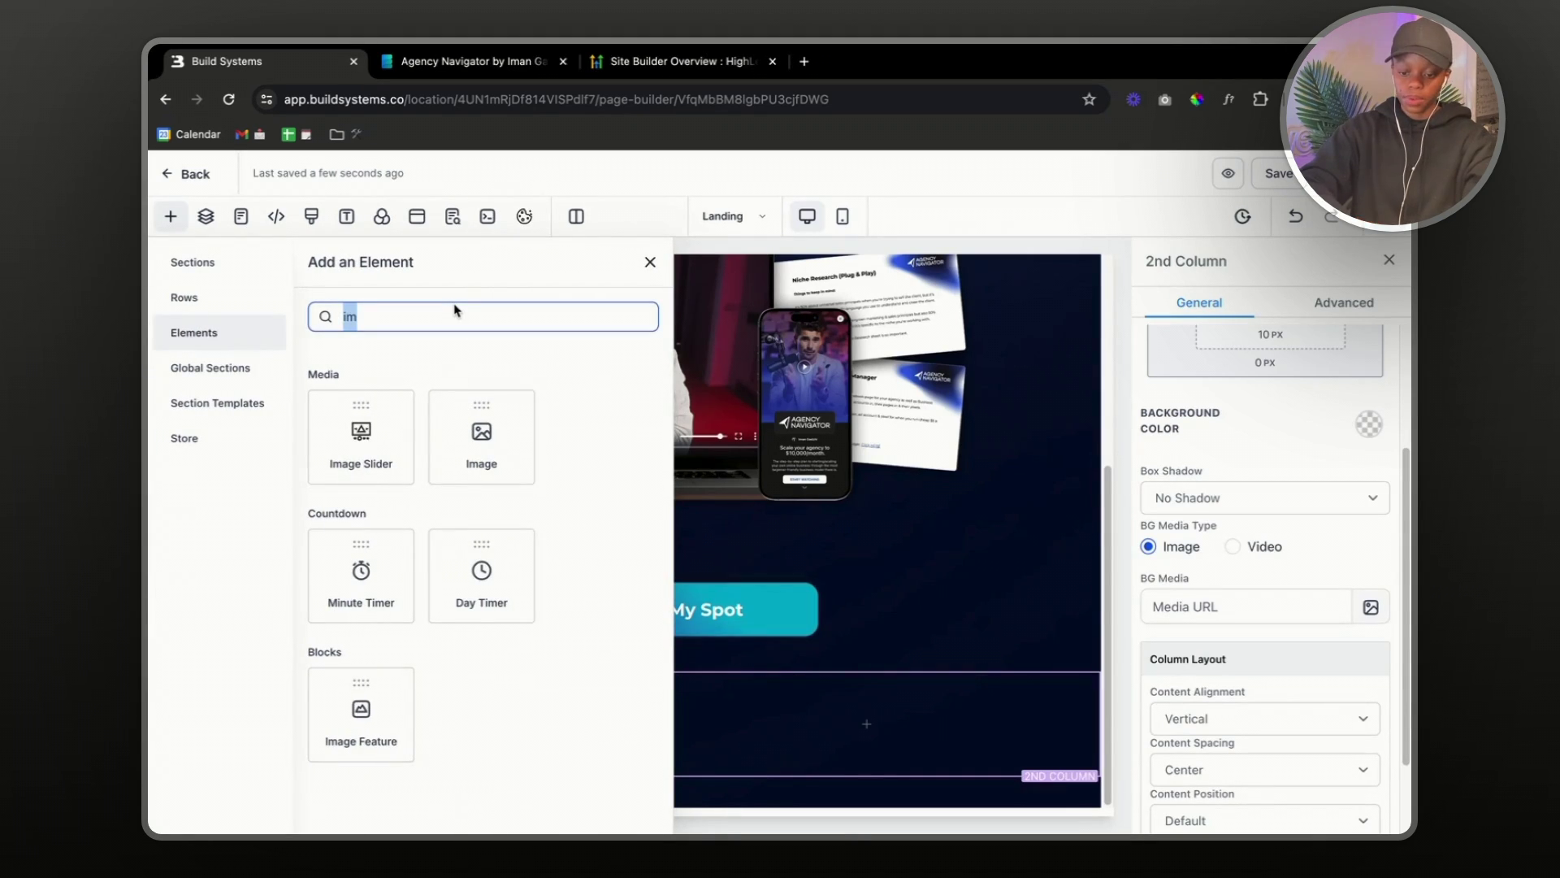
text(text)
click(469, 435)
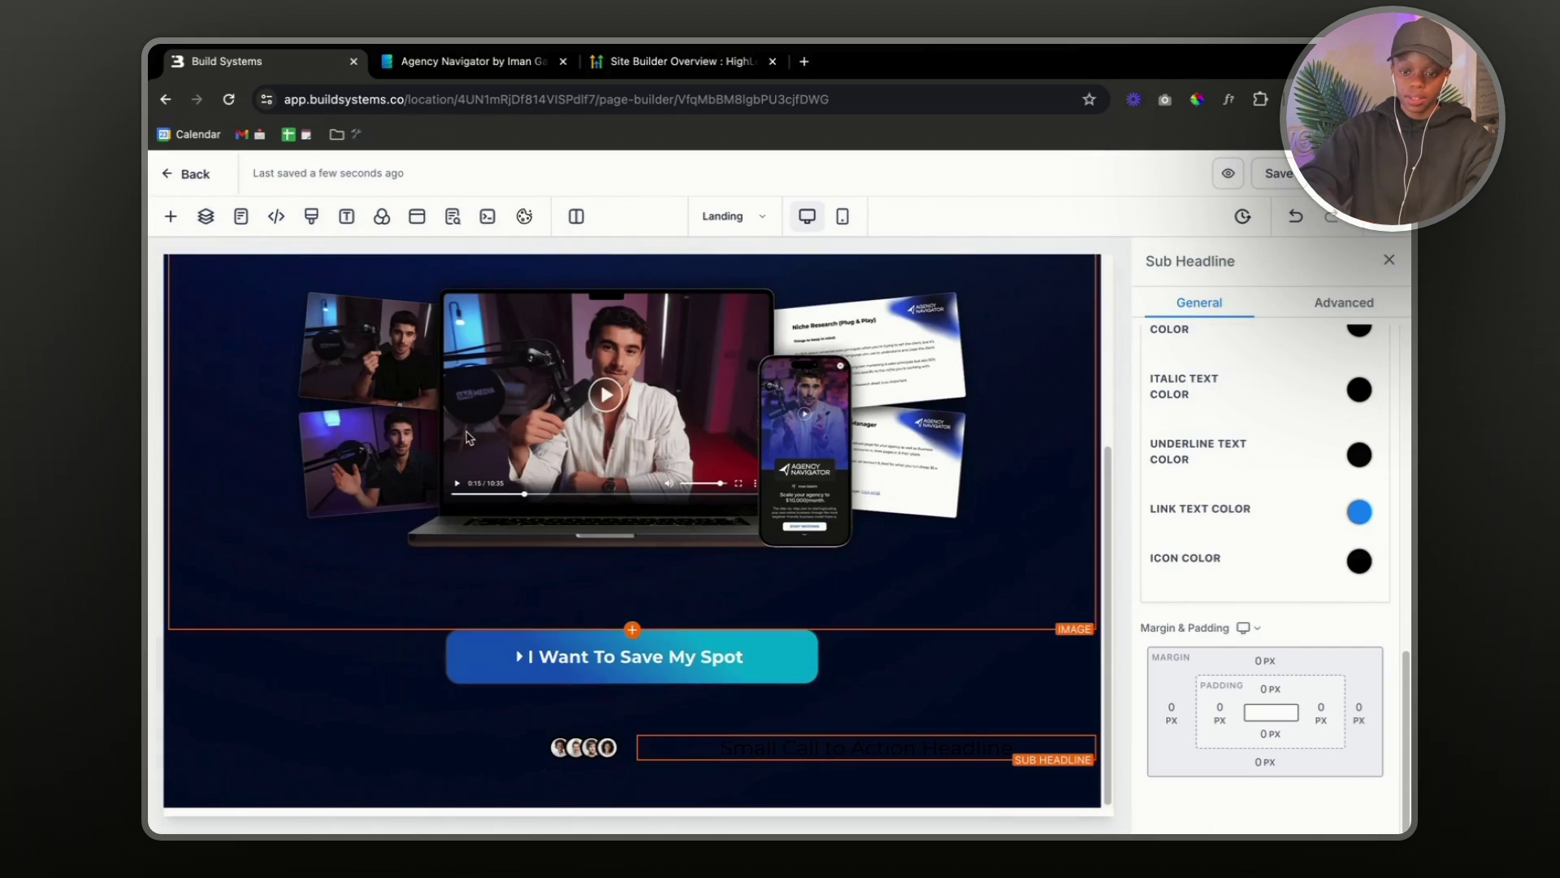
- Replace the sub headline's placeholder with "Join our 20,000+ students worldwide", copied from the original Agency Navigator page in the other browser tab
triple_click(773, 745)
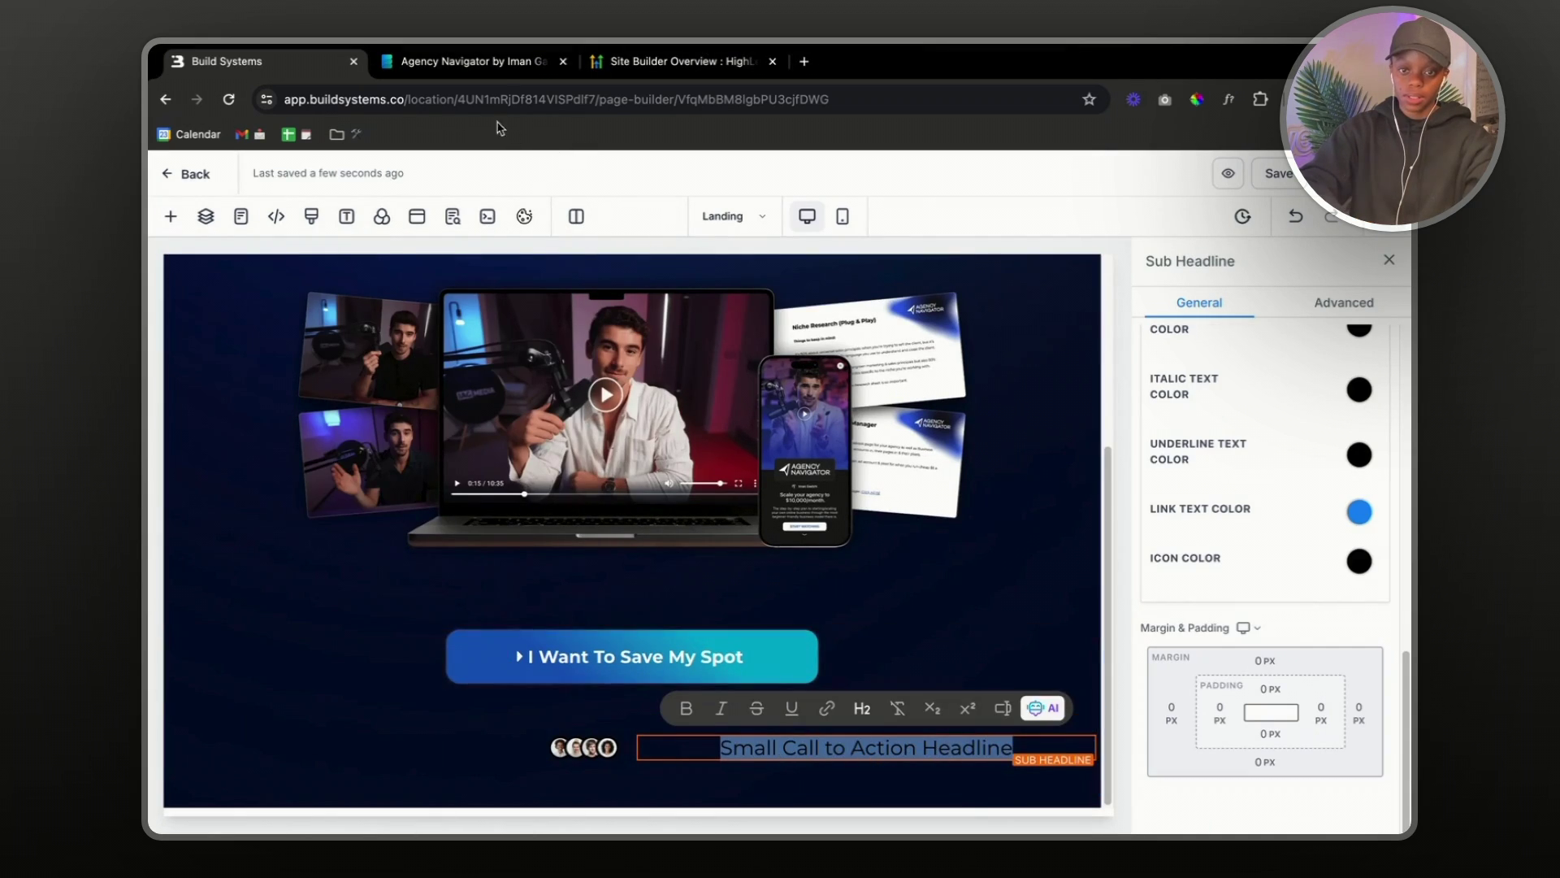
click(501, 65)
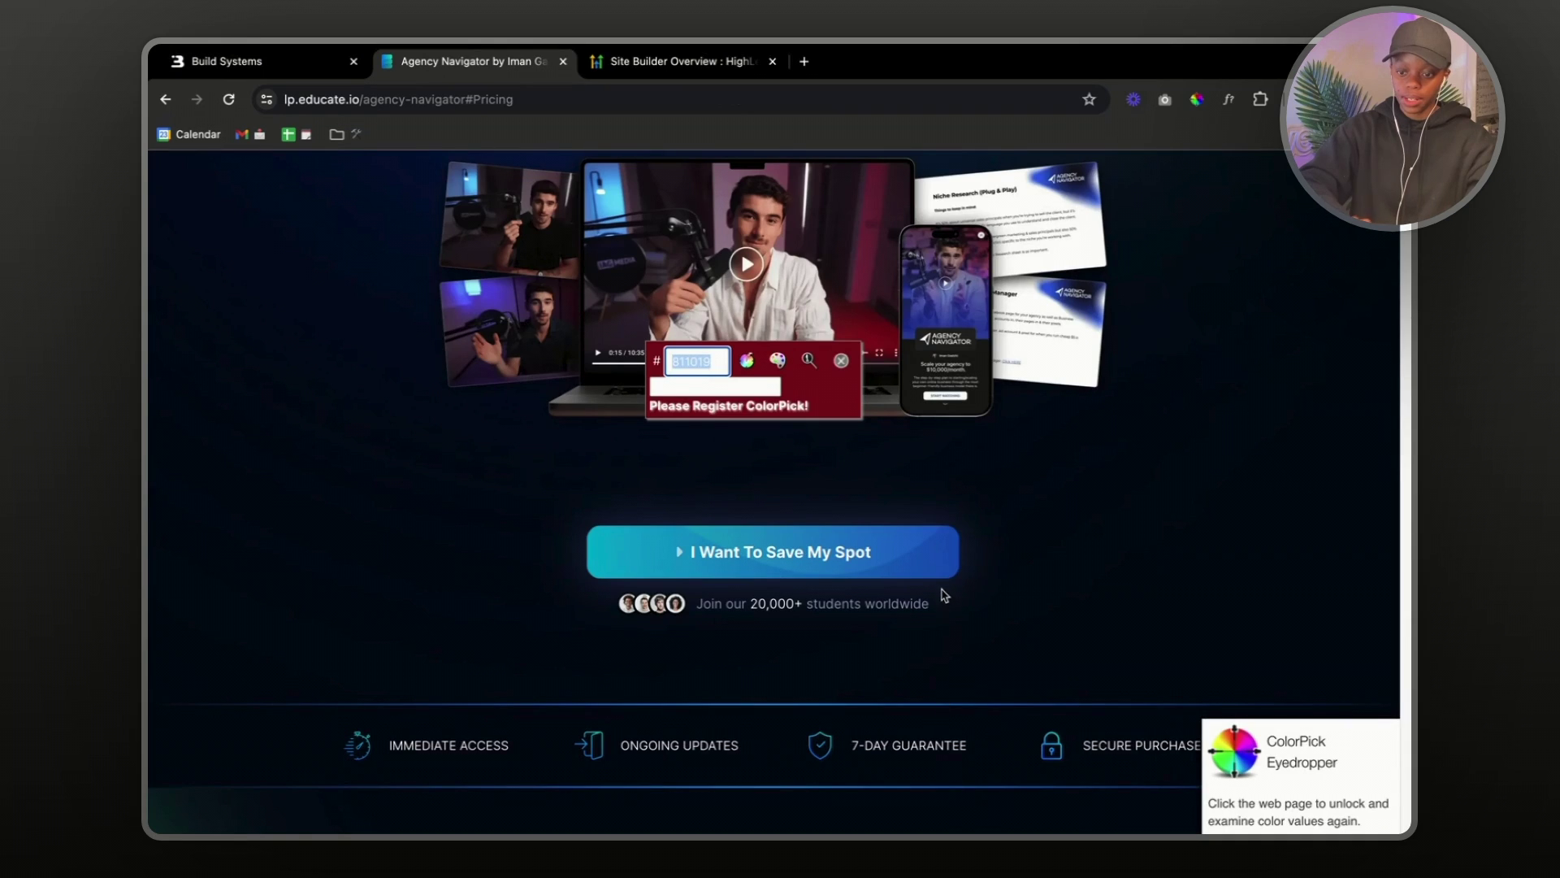
click(692, 616)
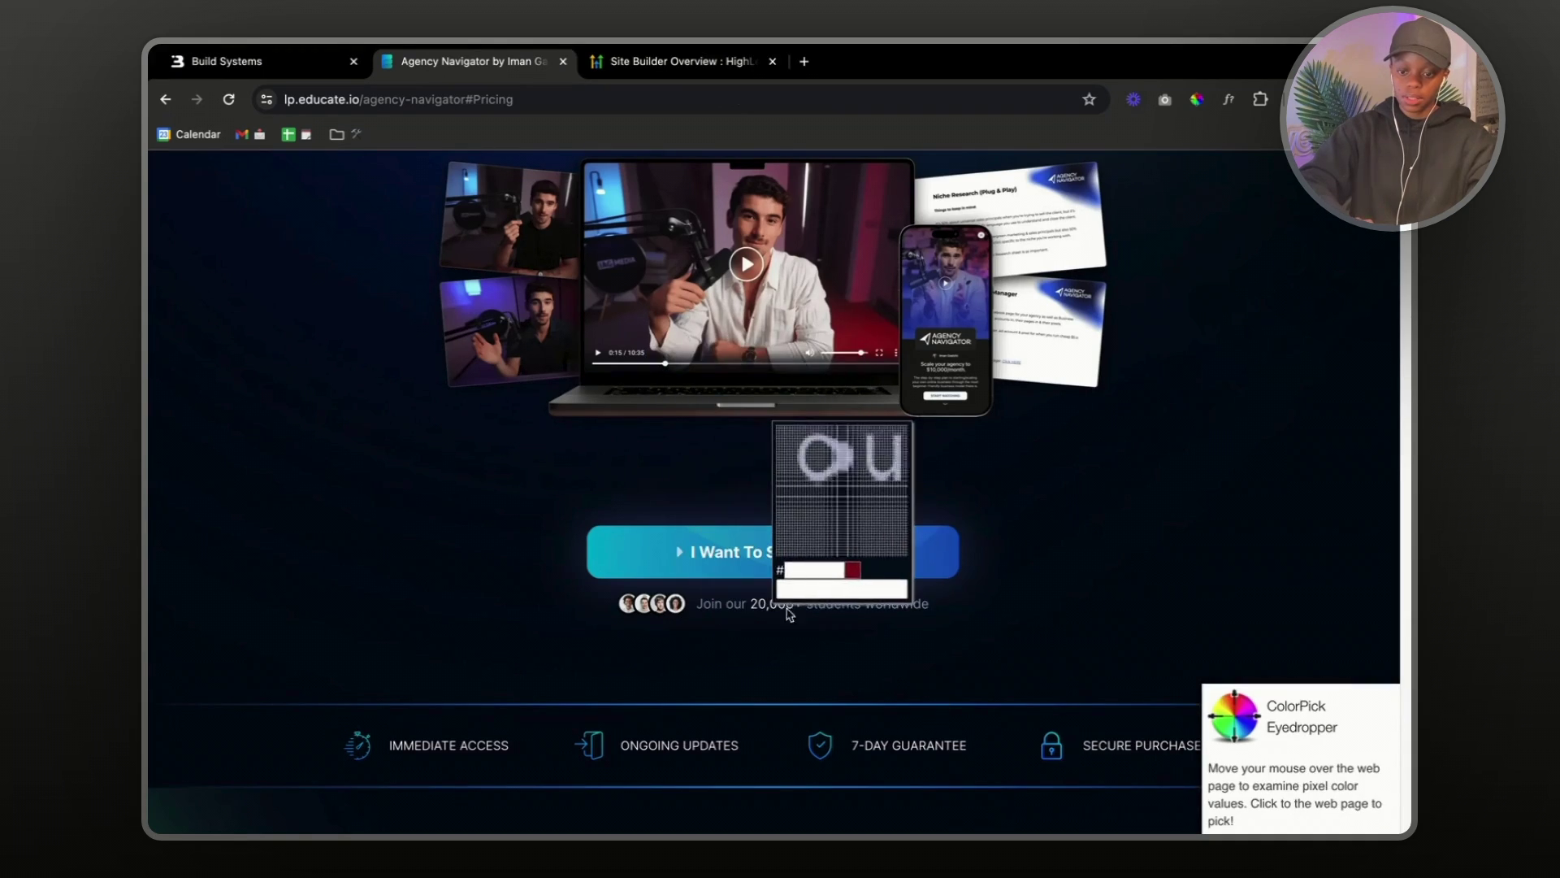
click(1004, 495)
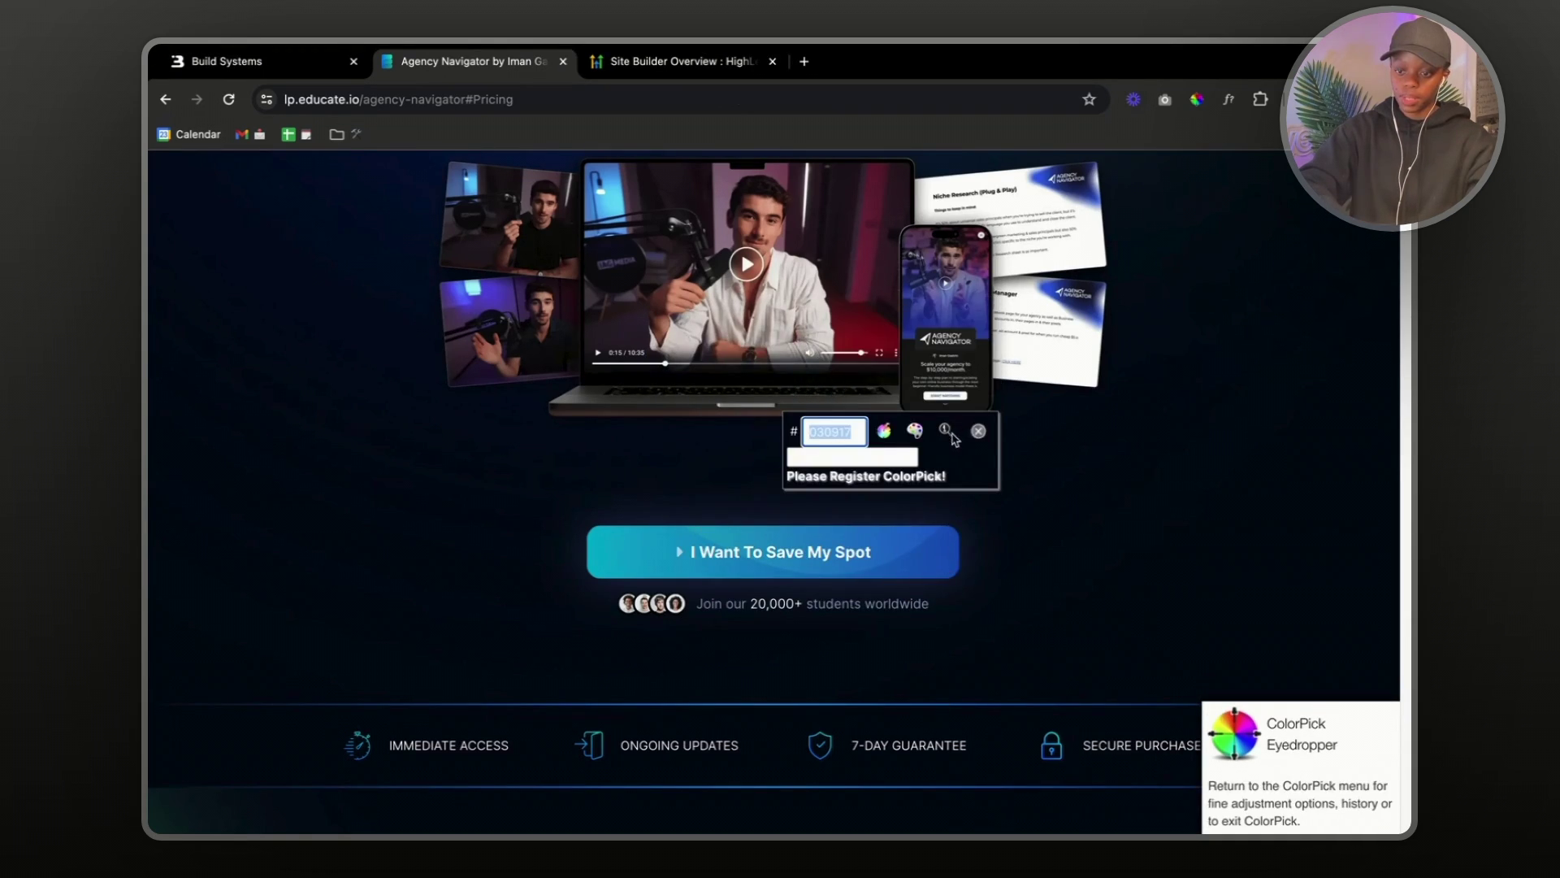
click(977, 432)
drag(941, 608, 702, 618)
key(ctrl+c)
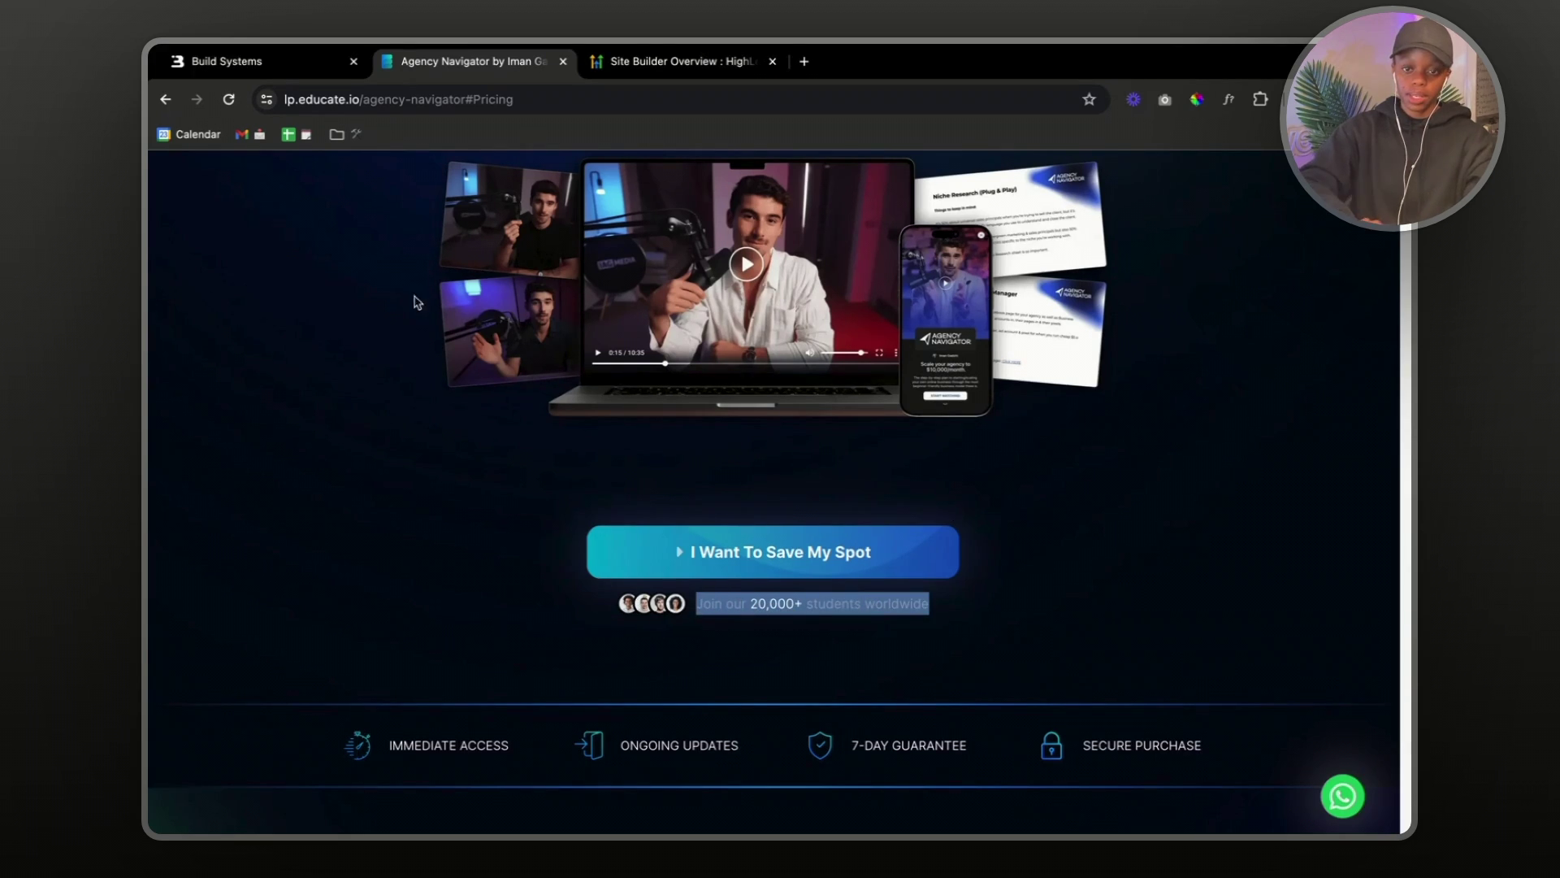
click(307, 53)
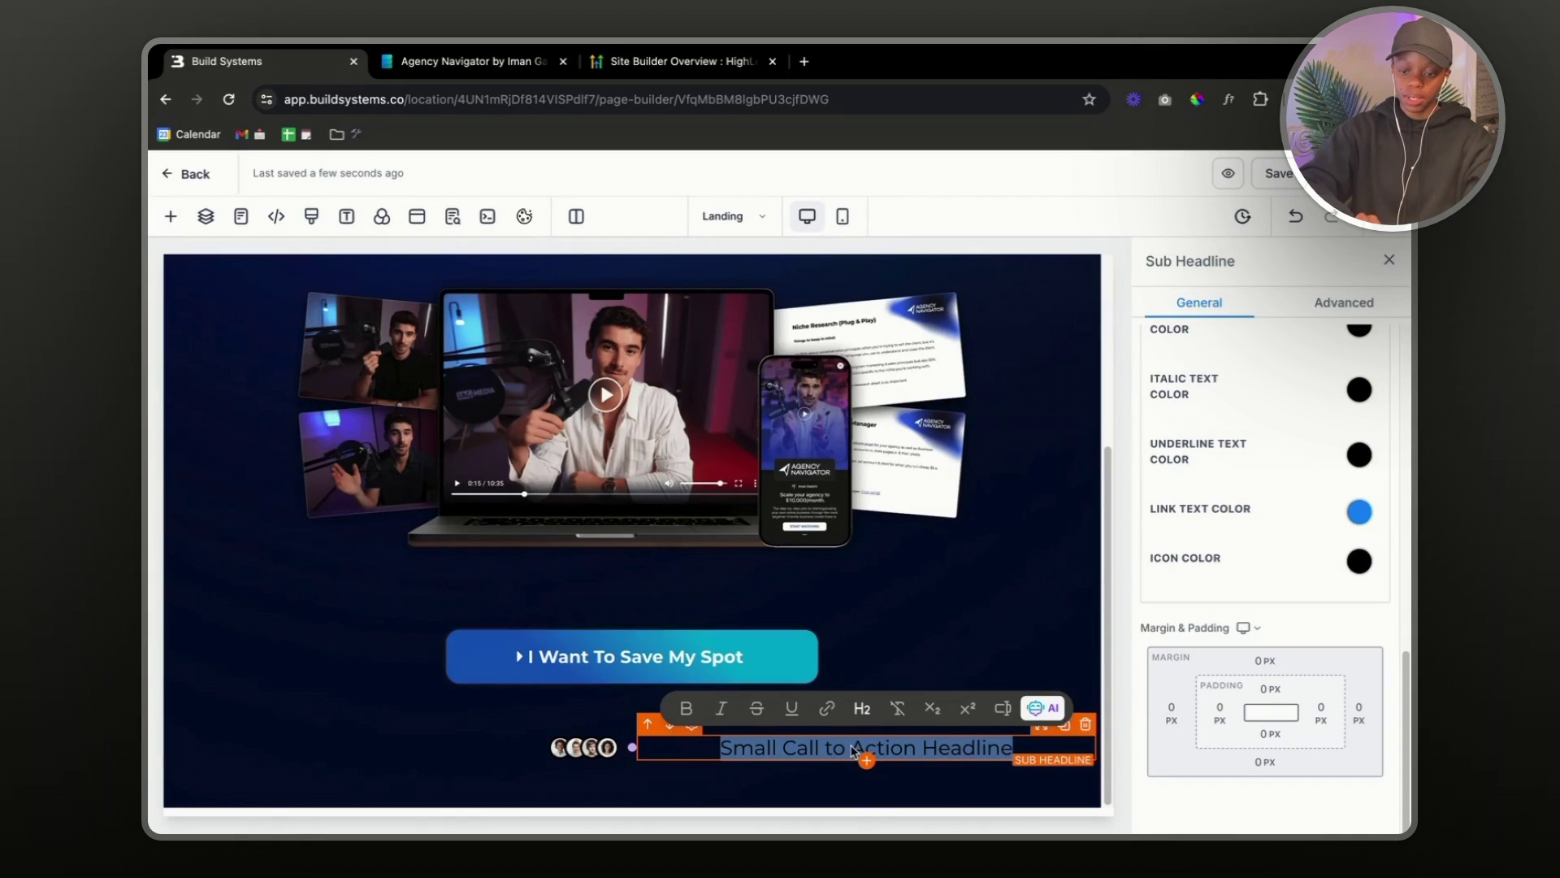
key(BackSpace)
key(ctrl+v)
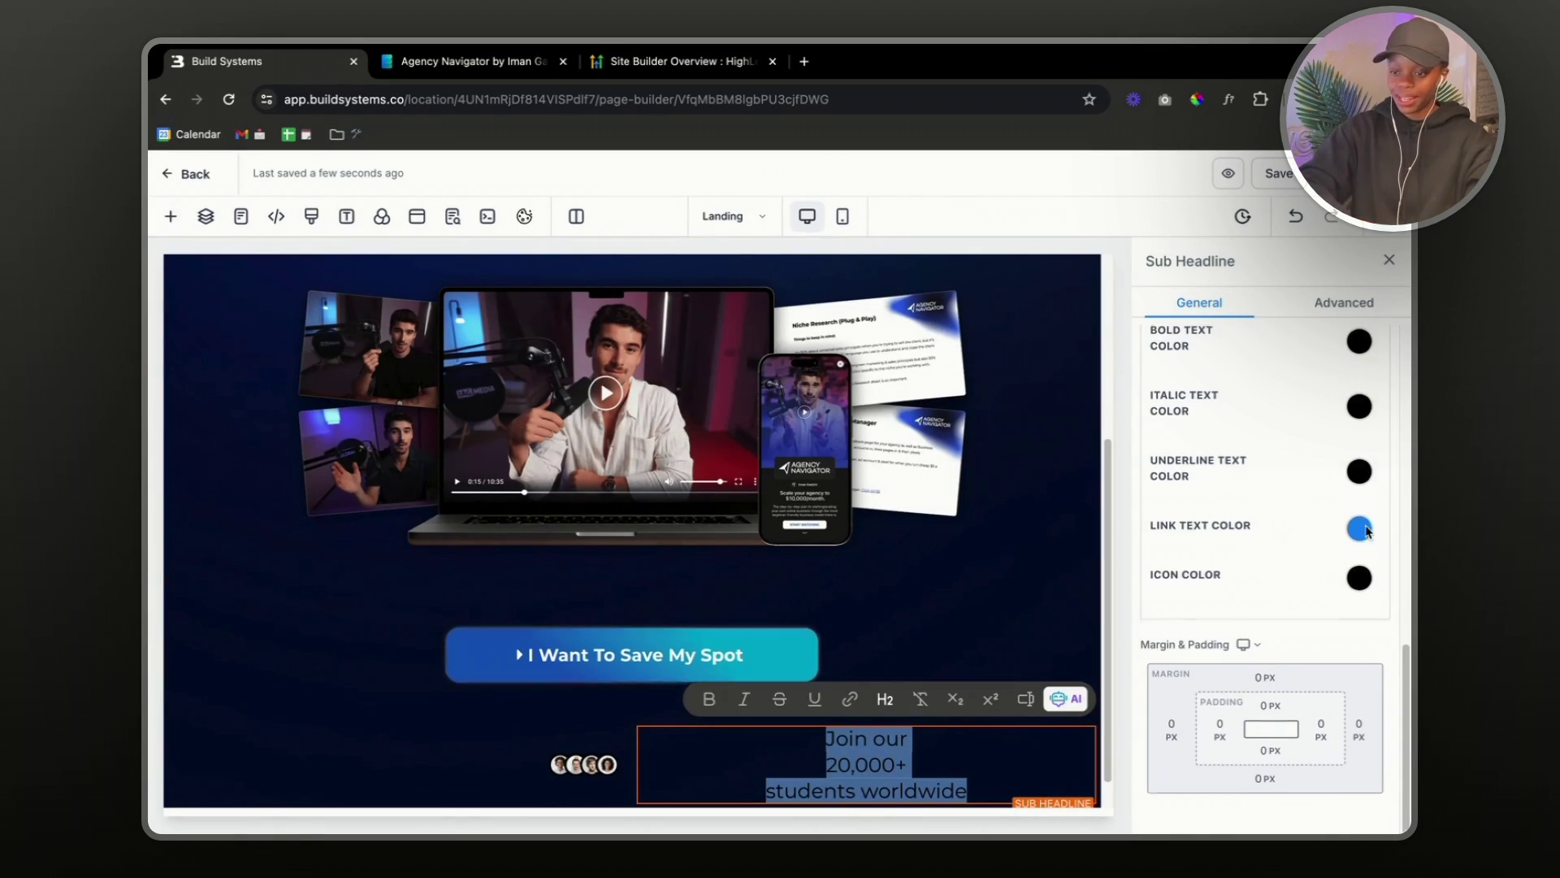
- Set the sub headline's text color to white and join its three lines into a single line
scroll(1367, 530, up, 2)
click(1358, 434)
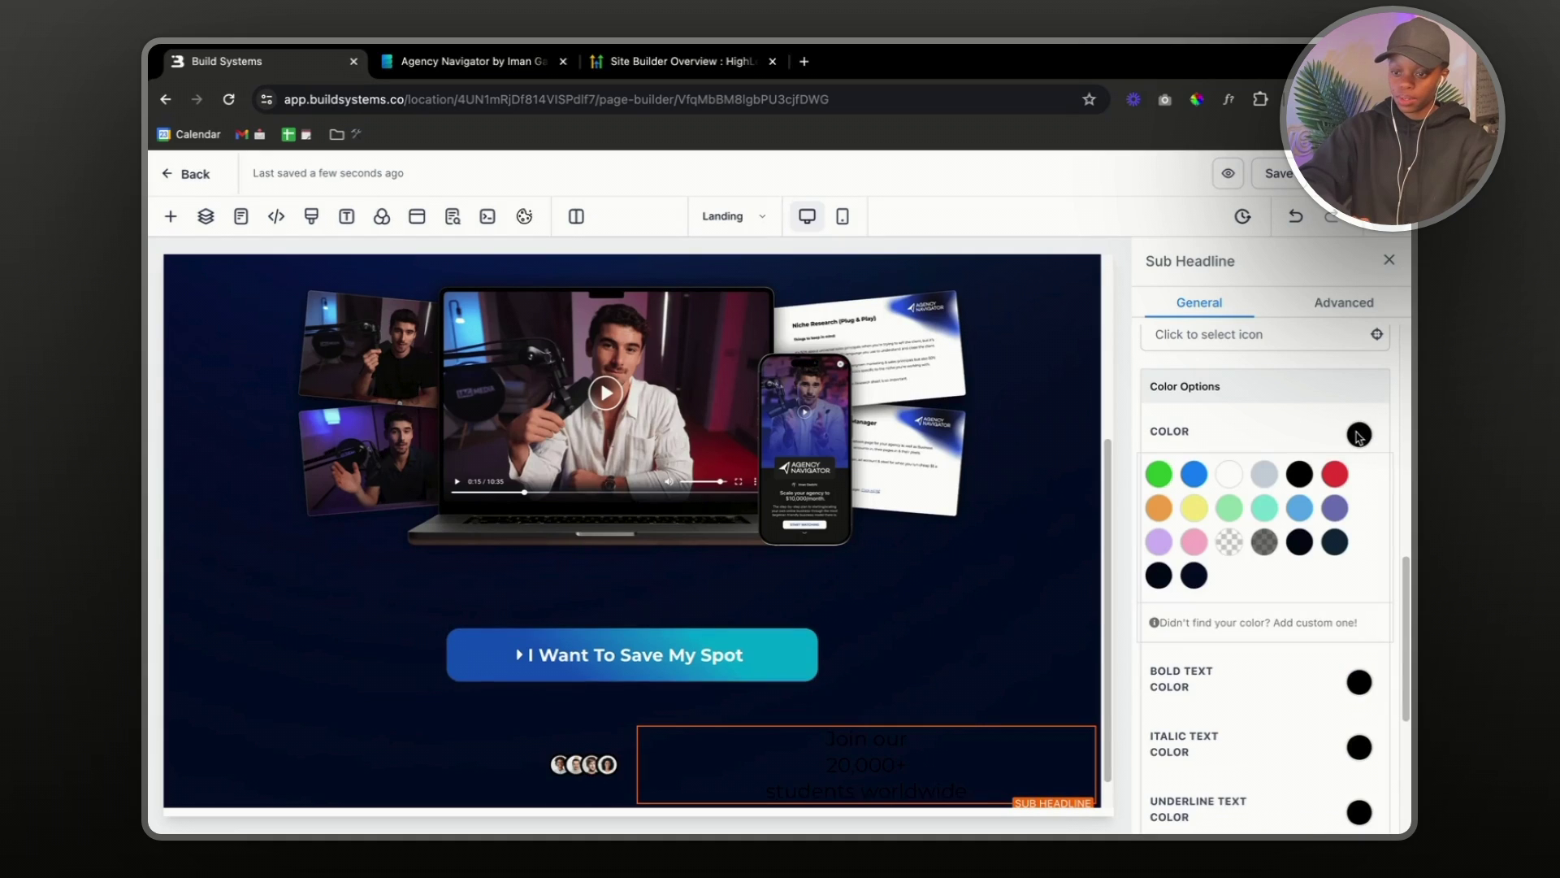
click(1229, 474)
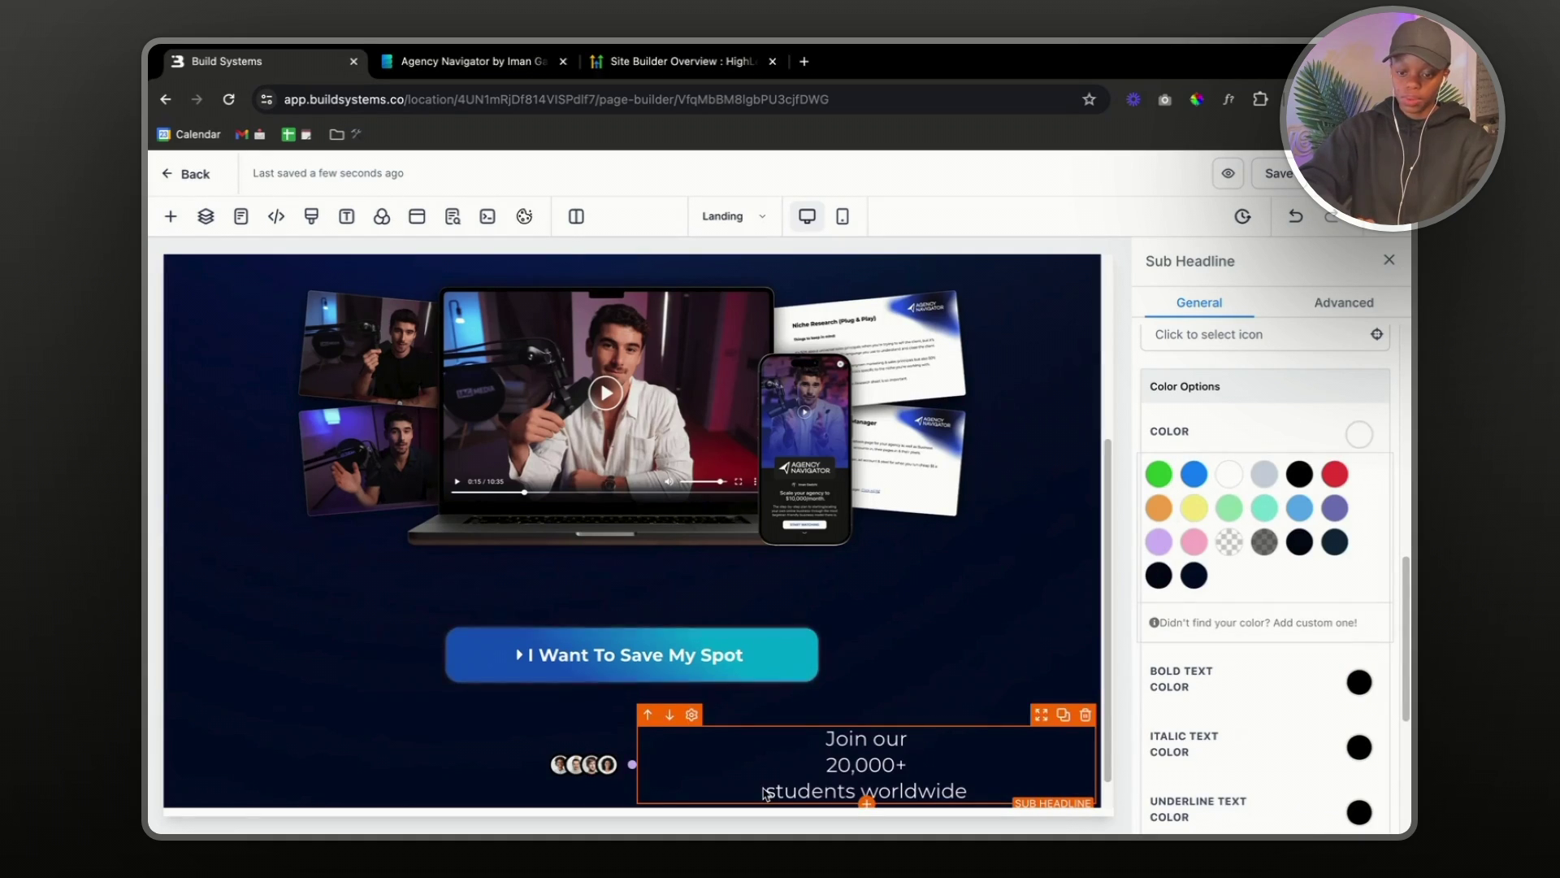
key(BackSpace)
key(space)
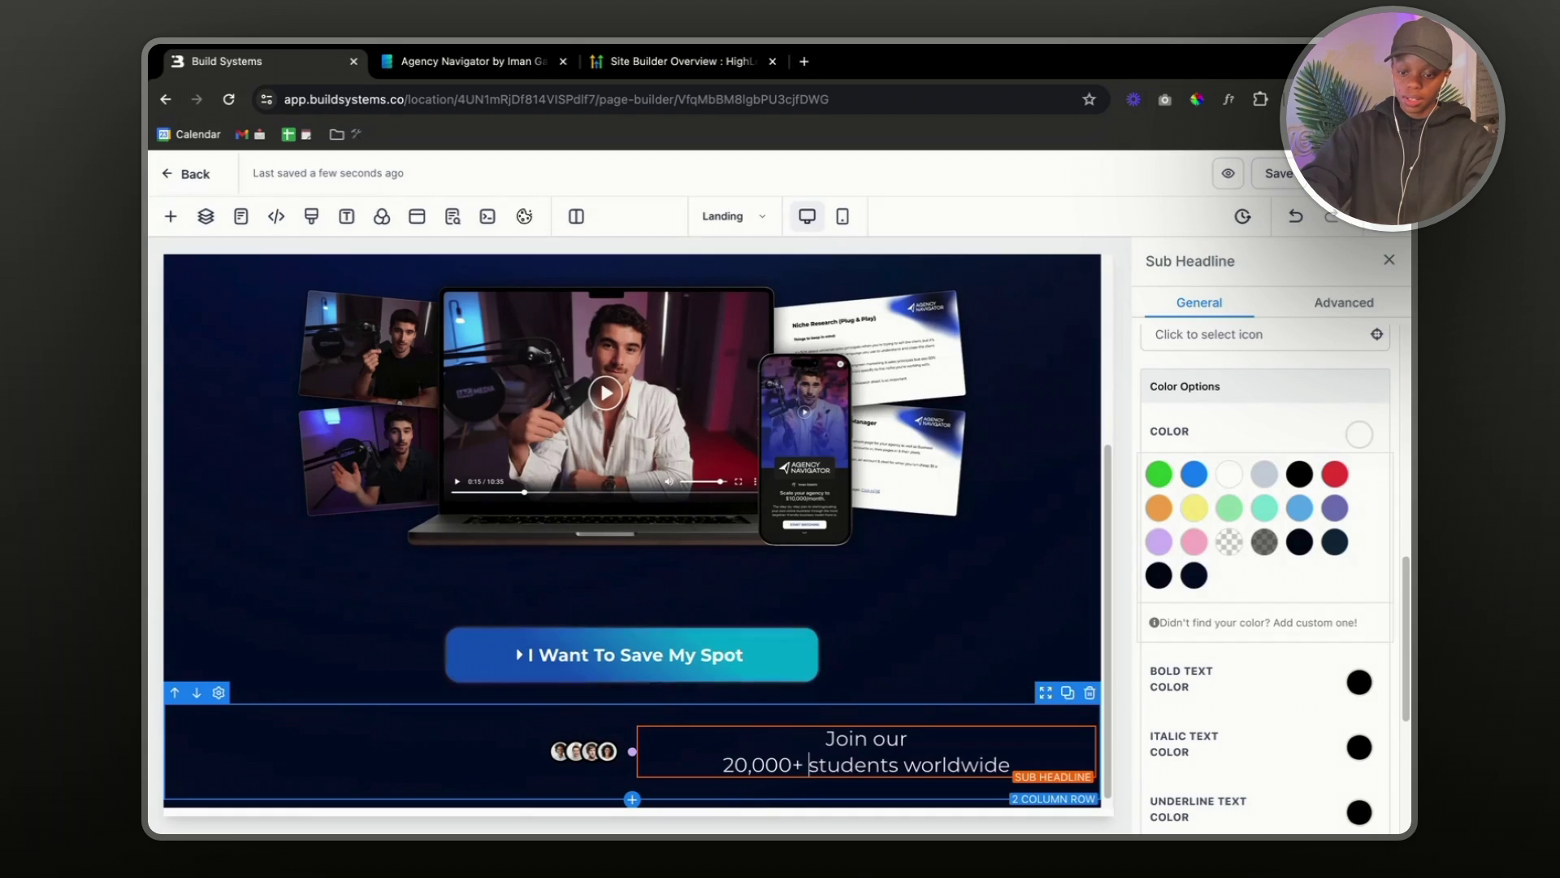
key(BackSpace)
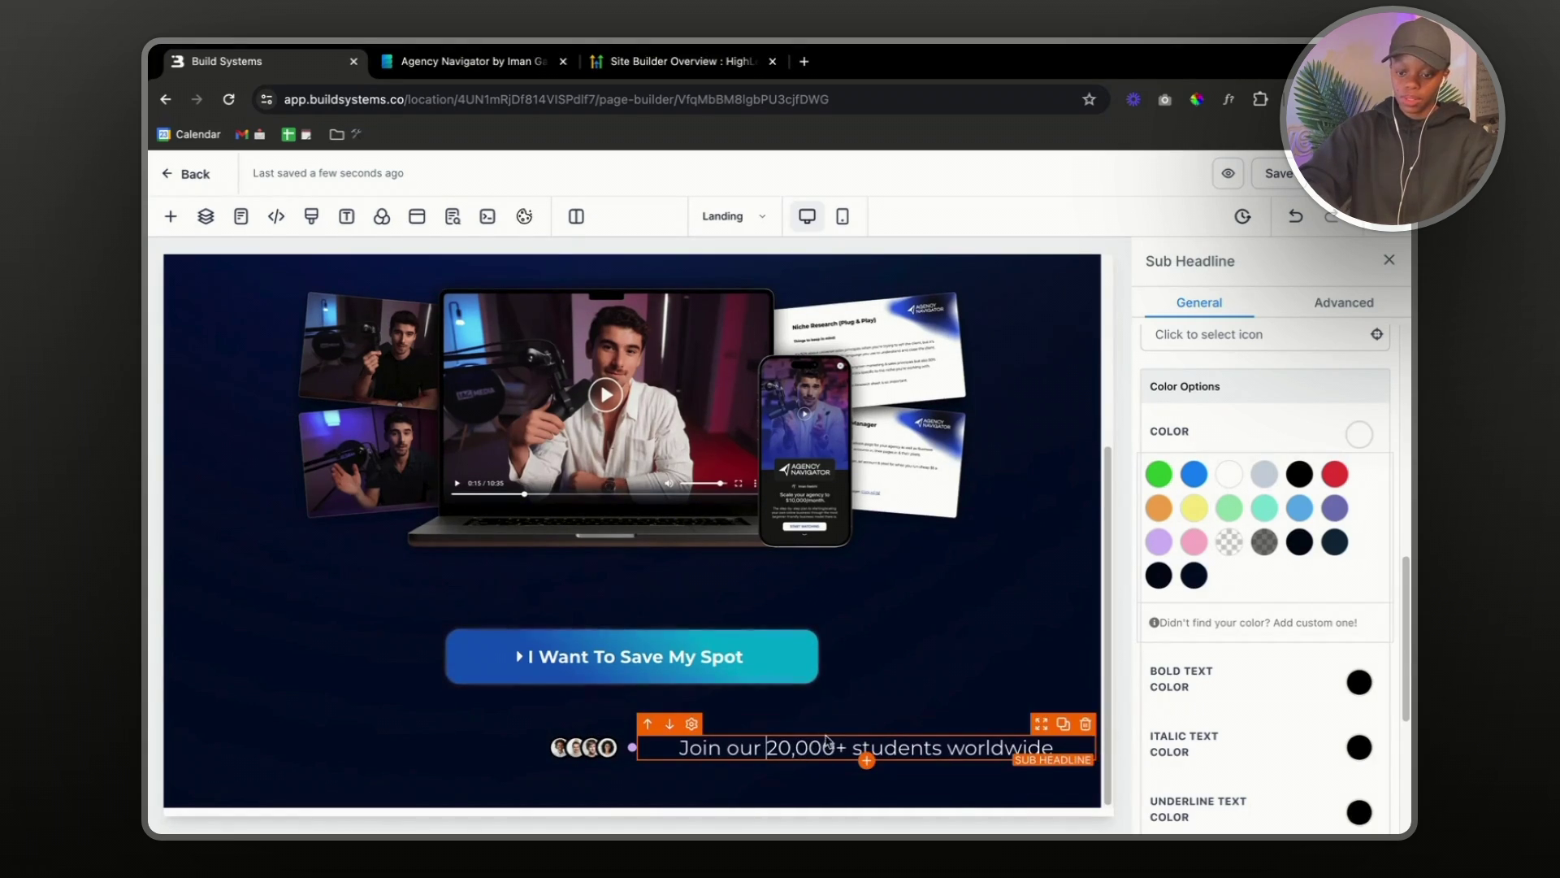
- Make "20,000+" in the sub headline bold and set the bold text color to white
drag(826, 751, 772, 755)
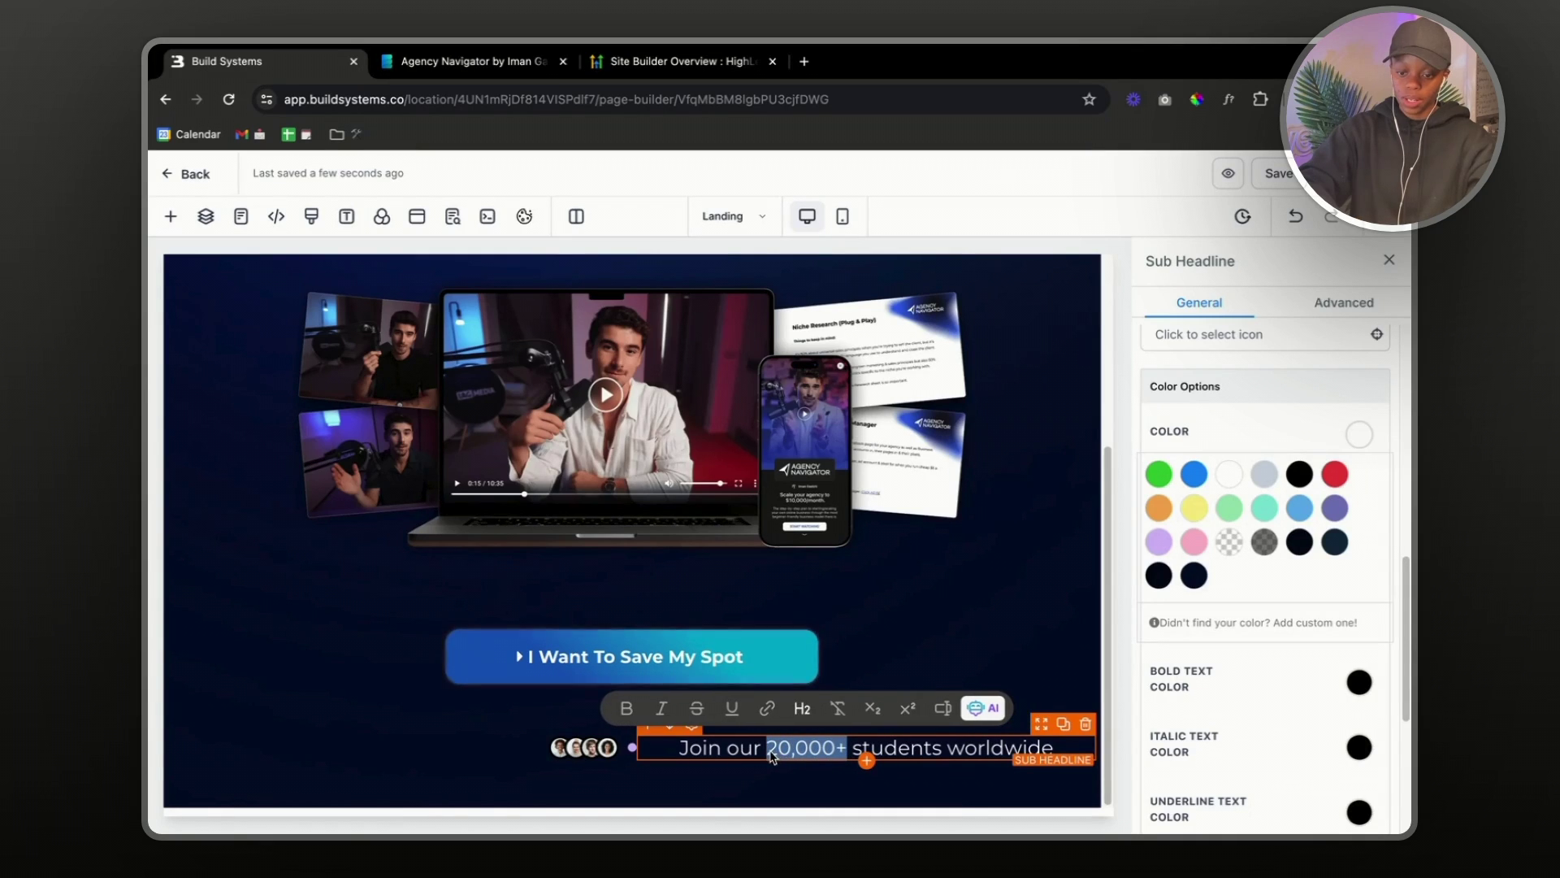
key(ctrl+b)
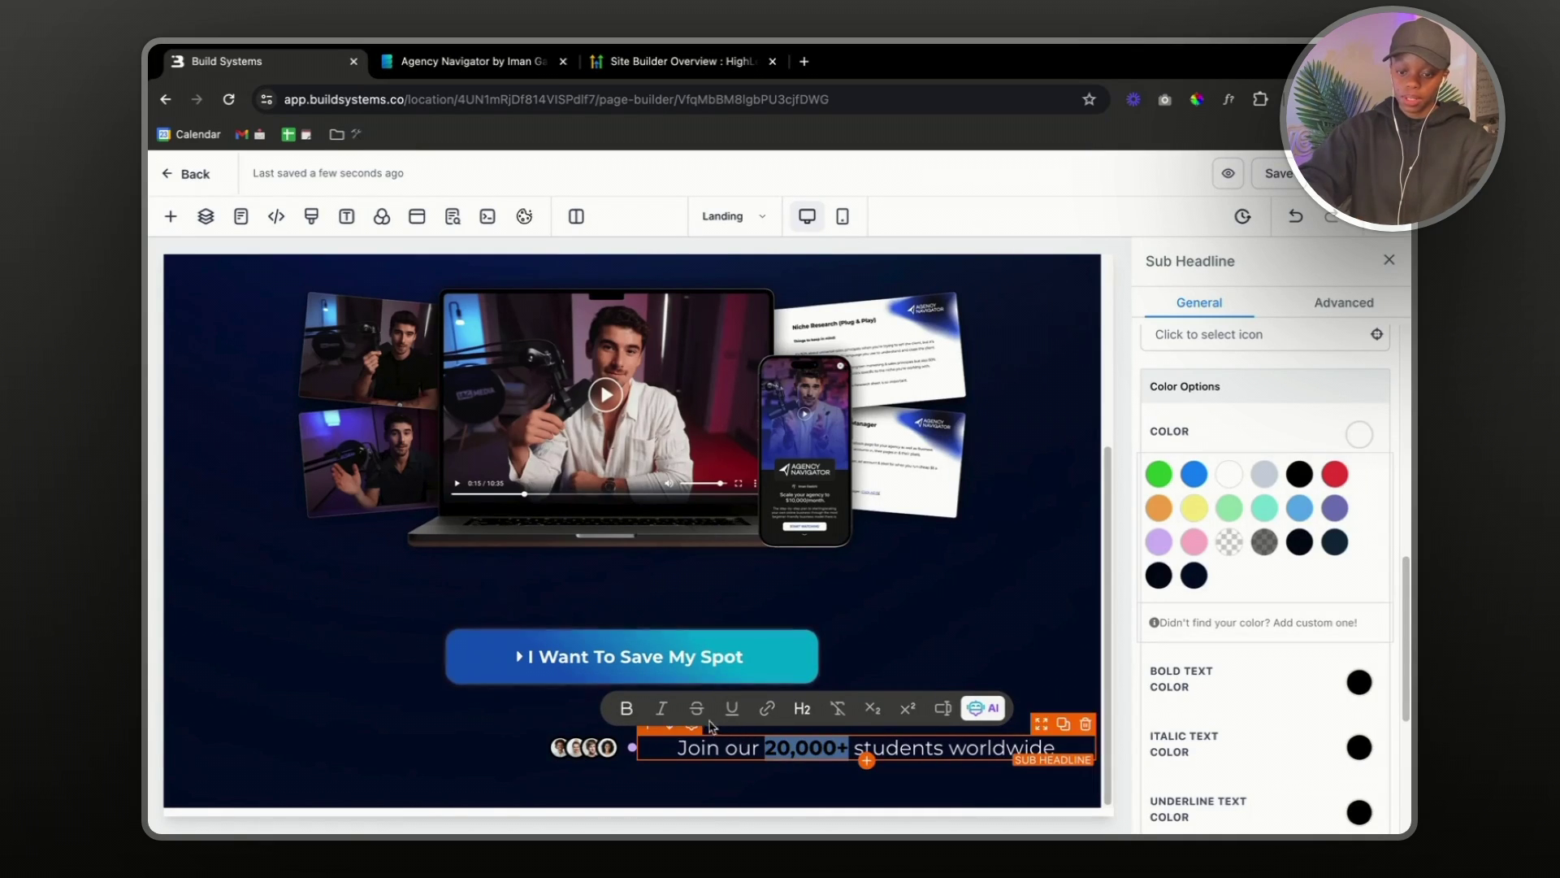
click(1358, 684)
click(1228, 729)
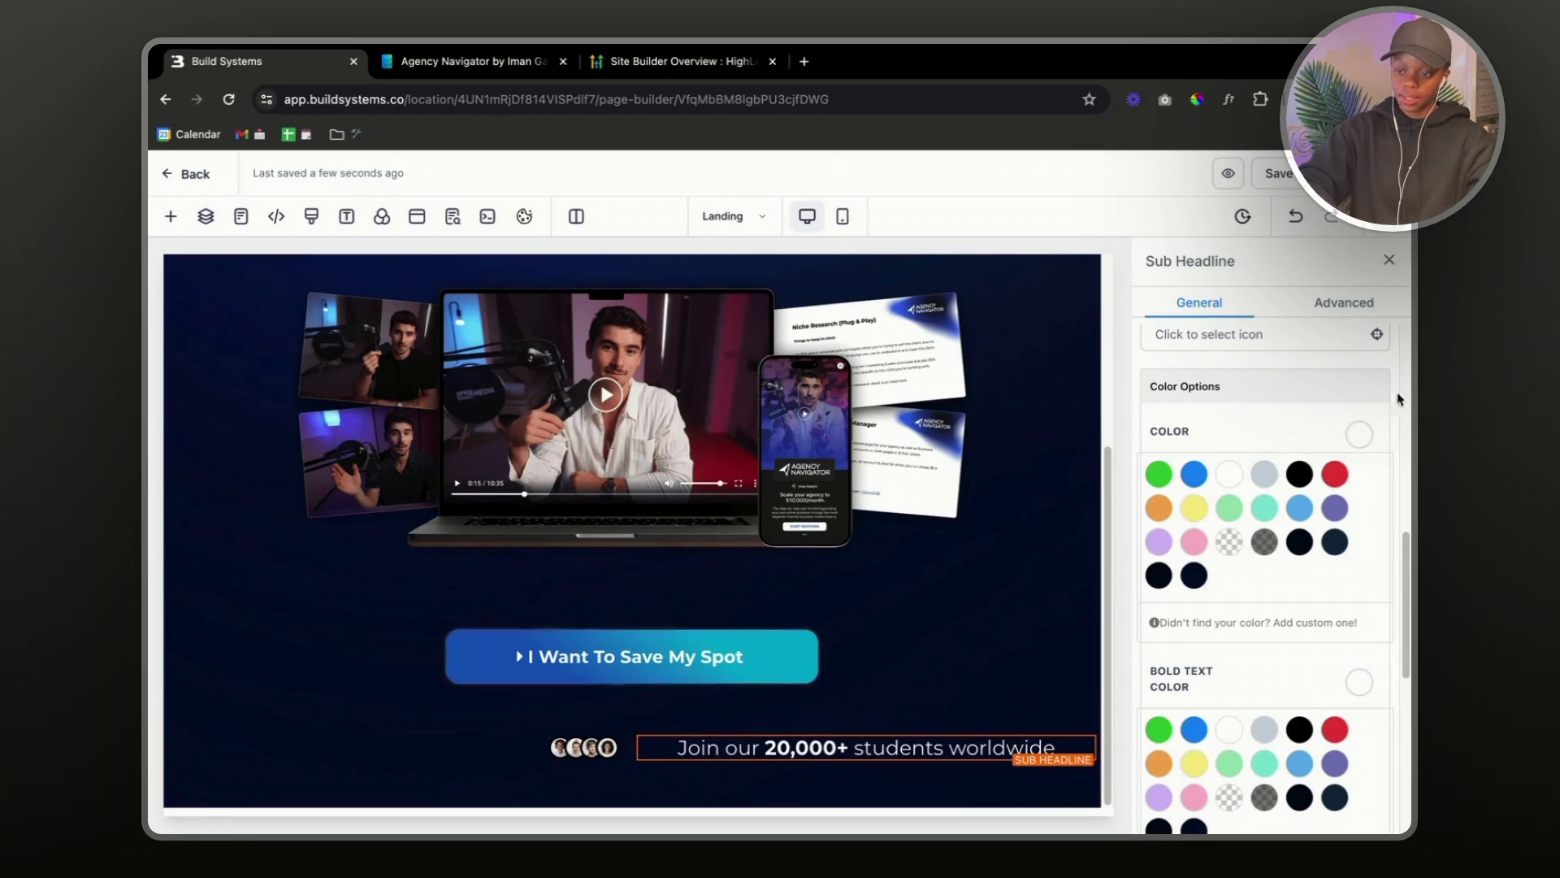
- Try light grey as the sub headline's bold text color and set it back to white
click(1360, 435)
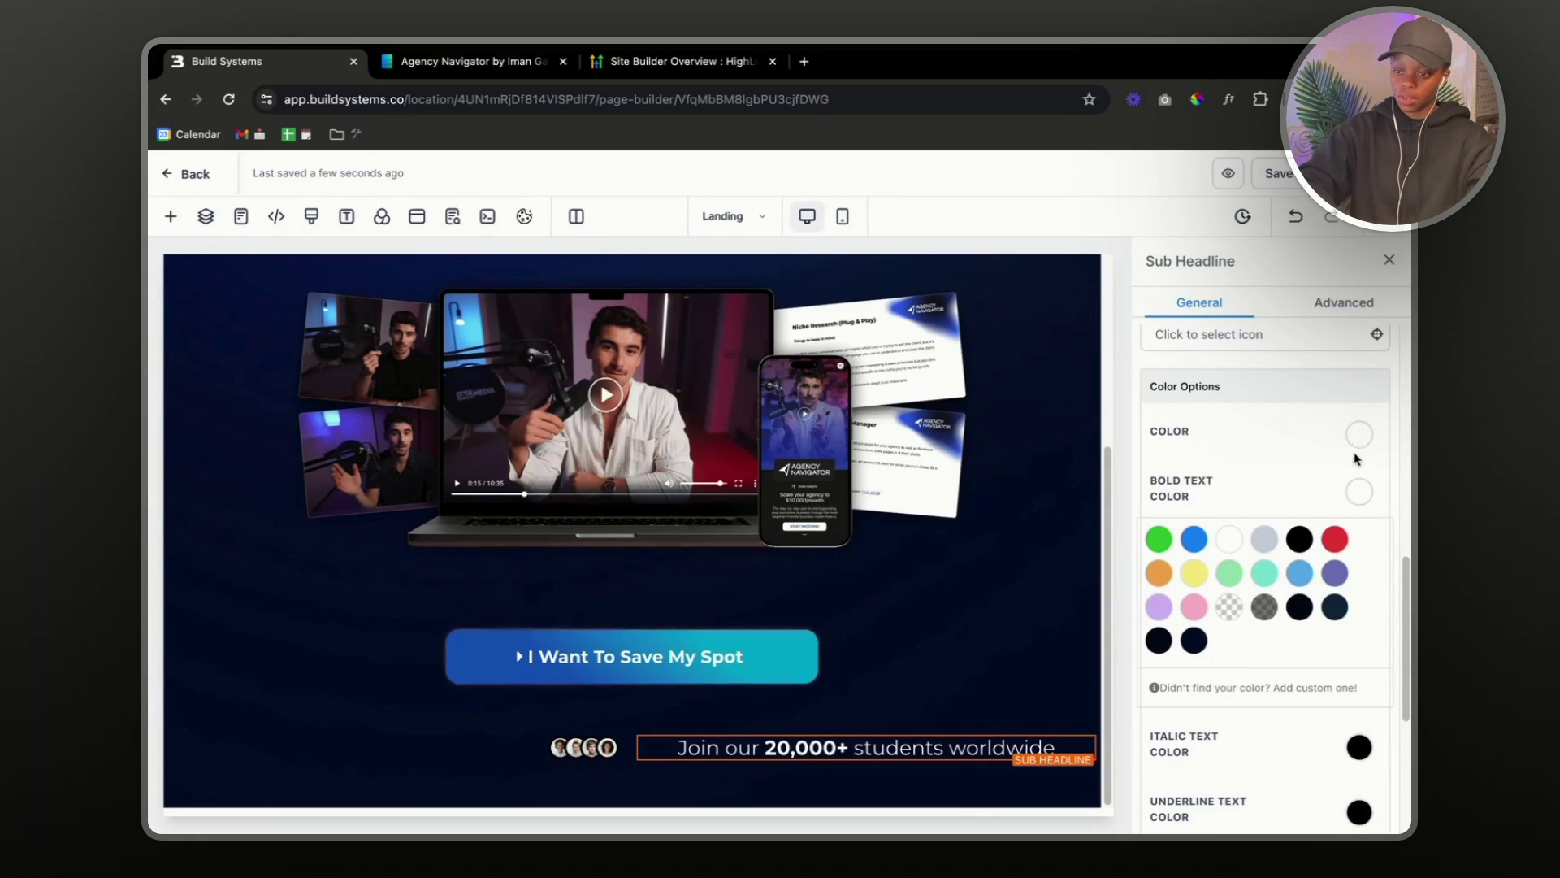
click(1265, 544)
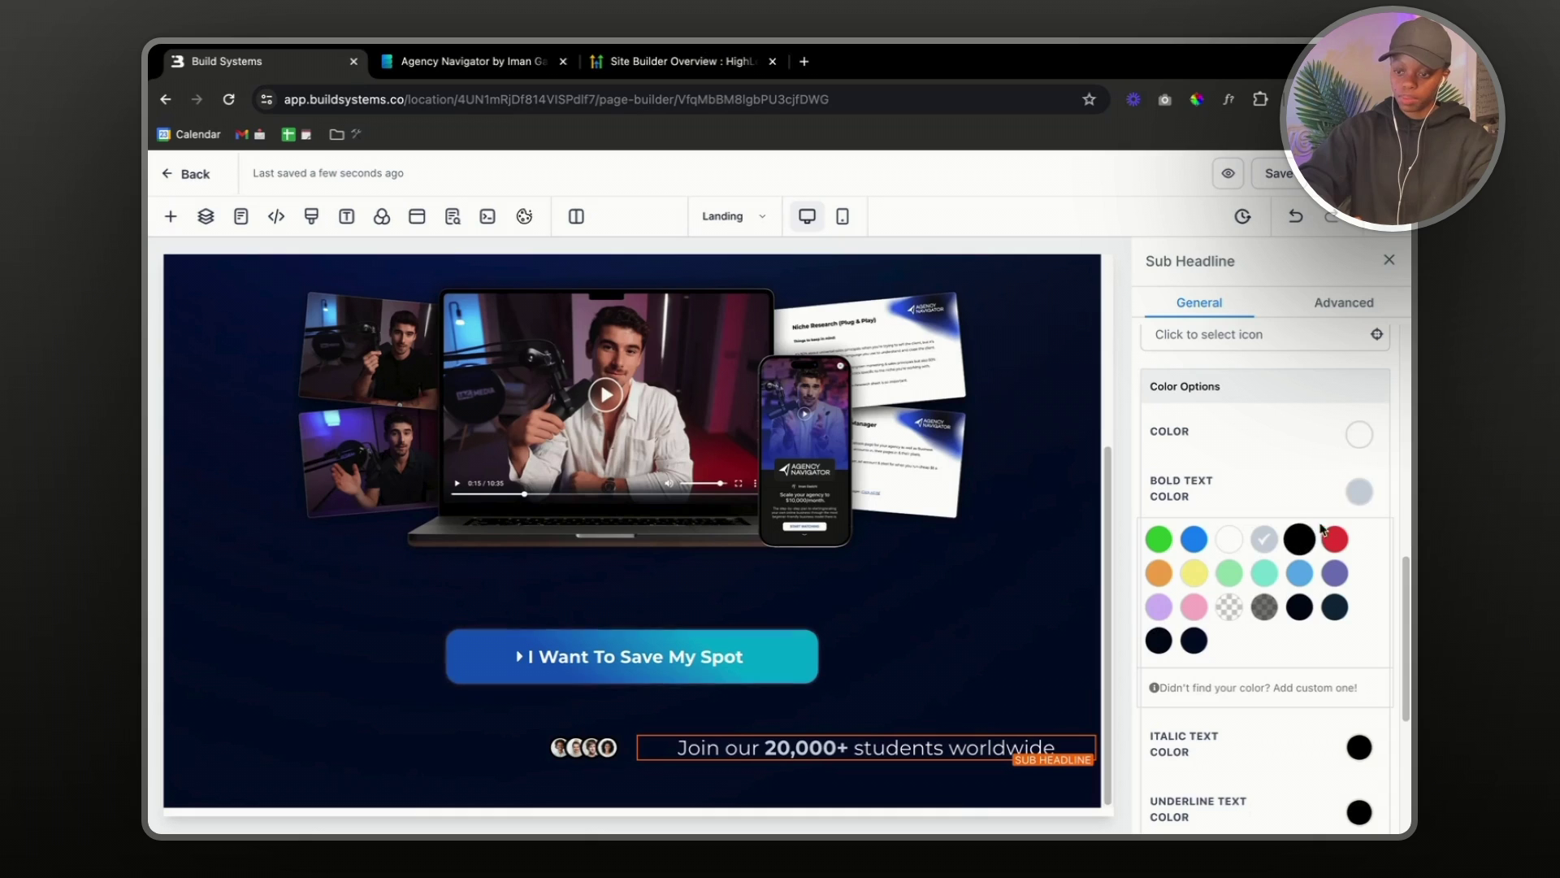
click(1359, 434)
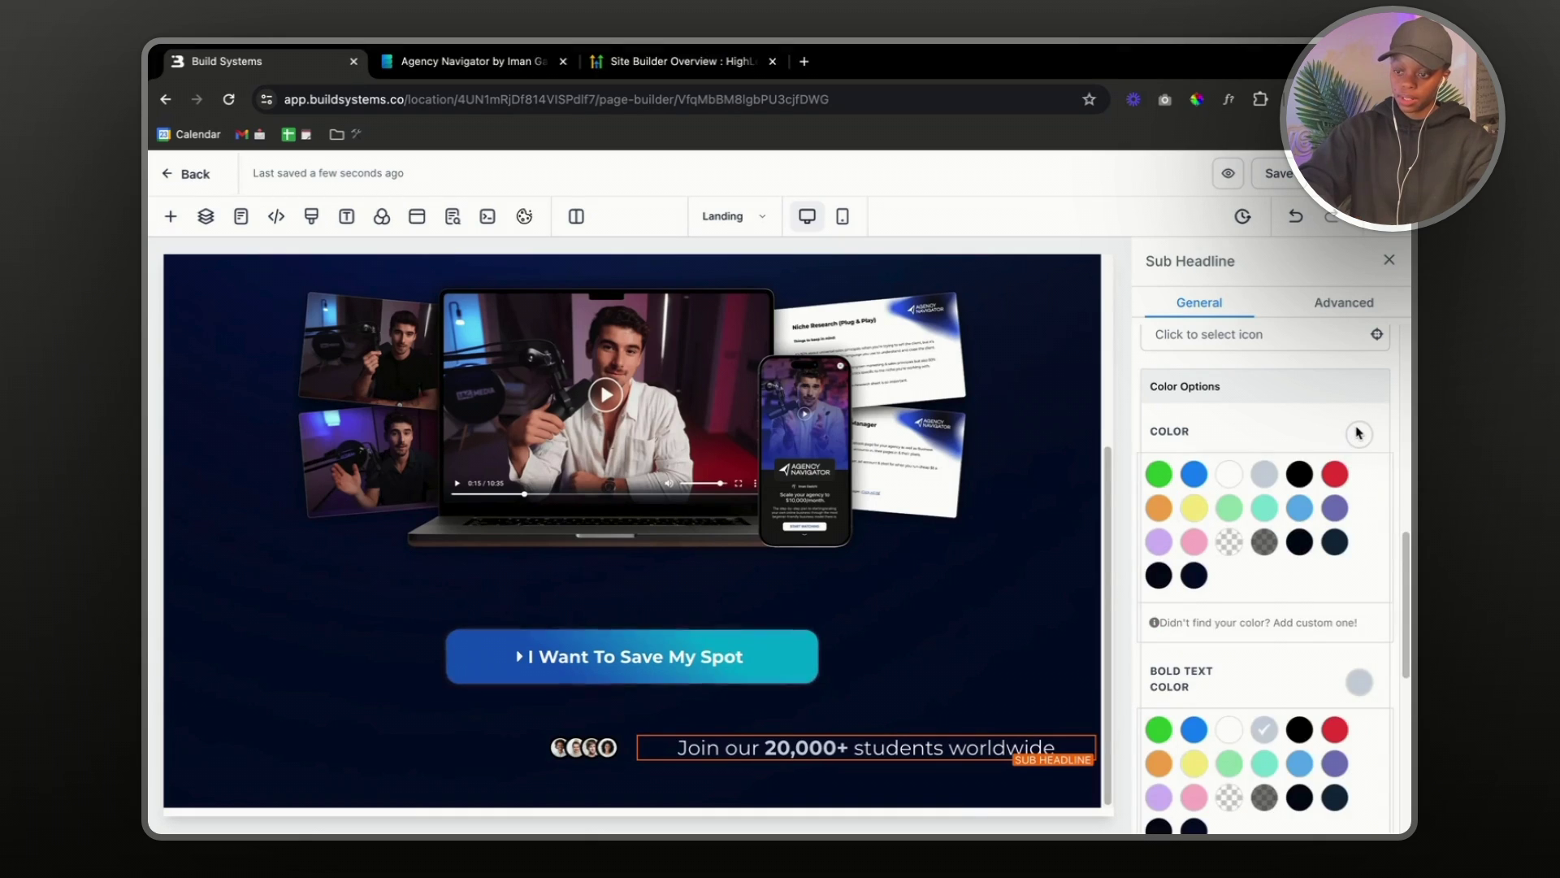
click(1359, 435)
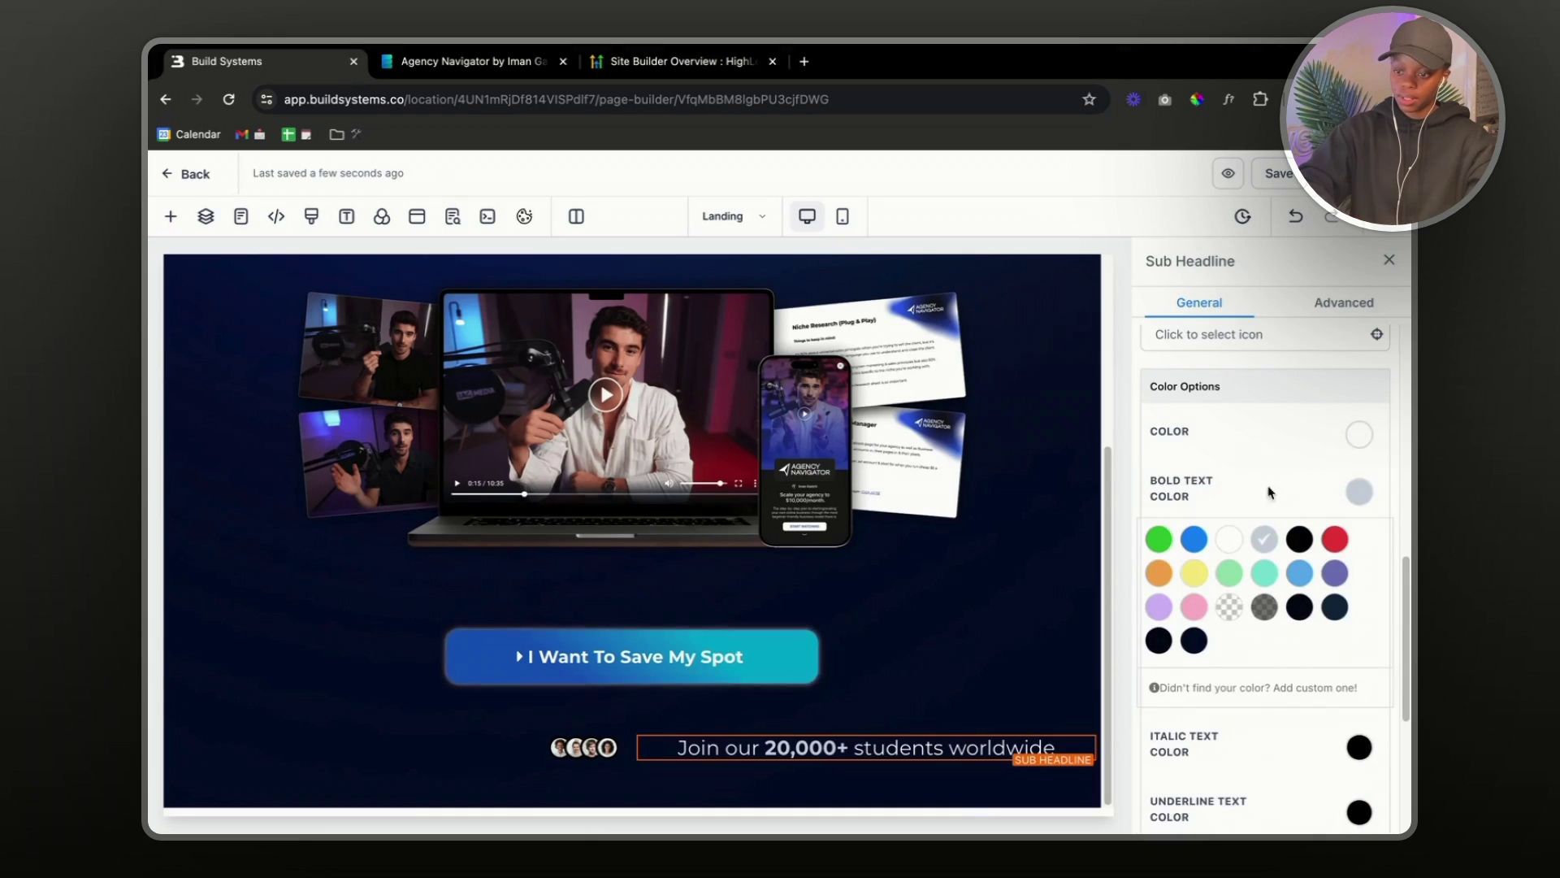
click(1357, 435)
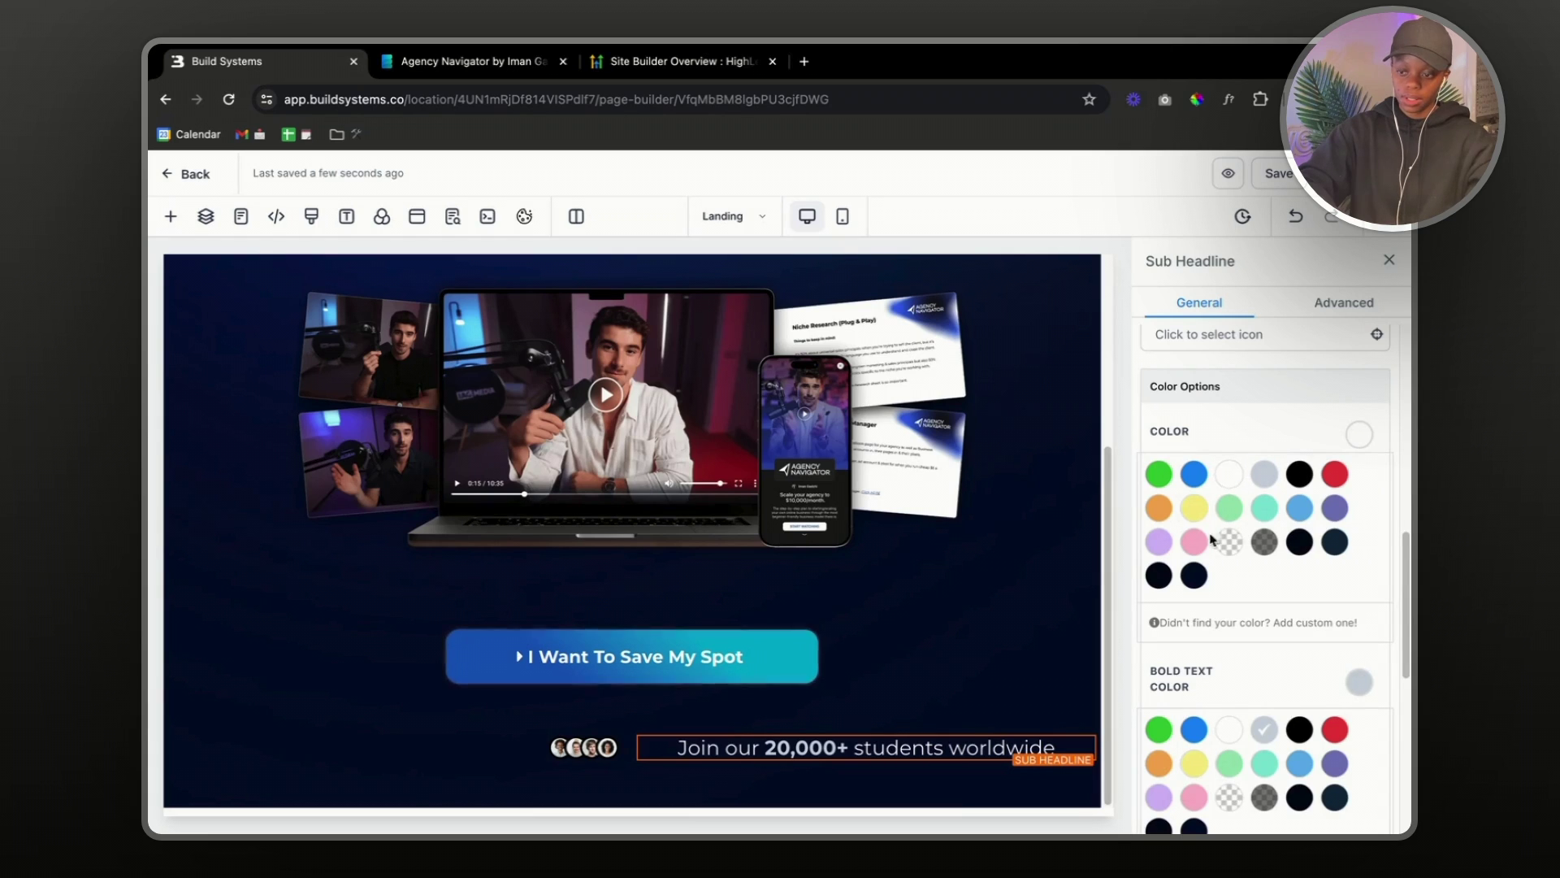
click(1357, 689)
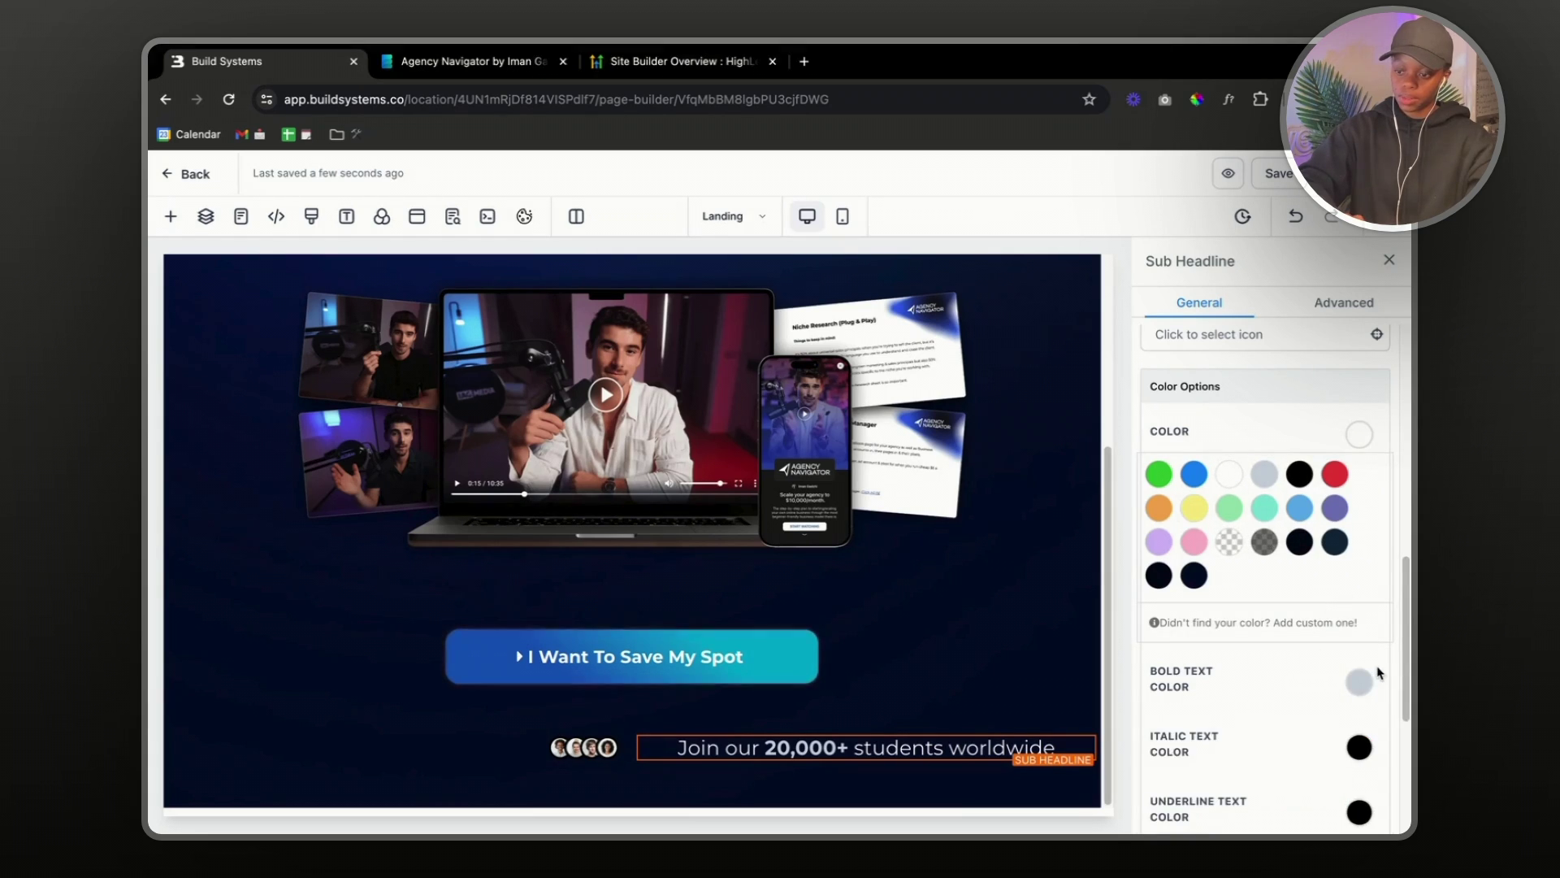
click(1359, 681)
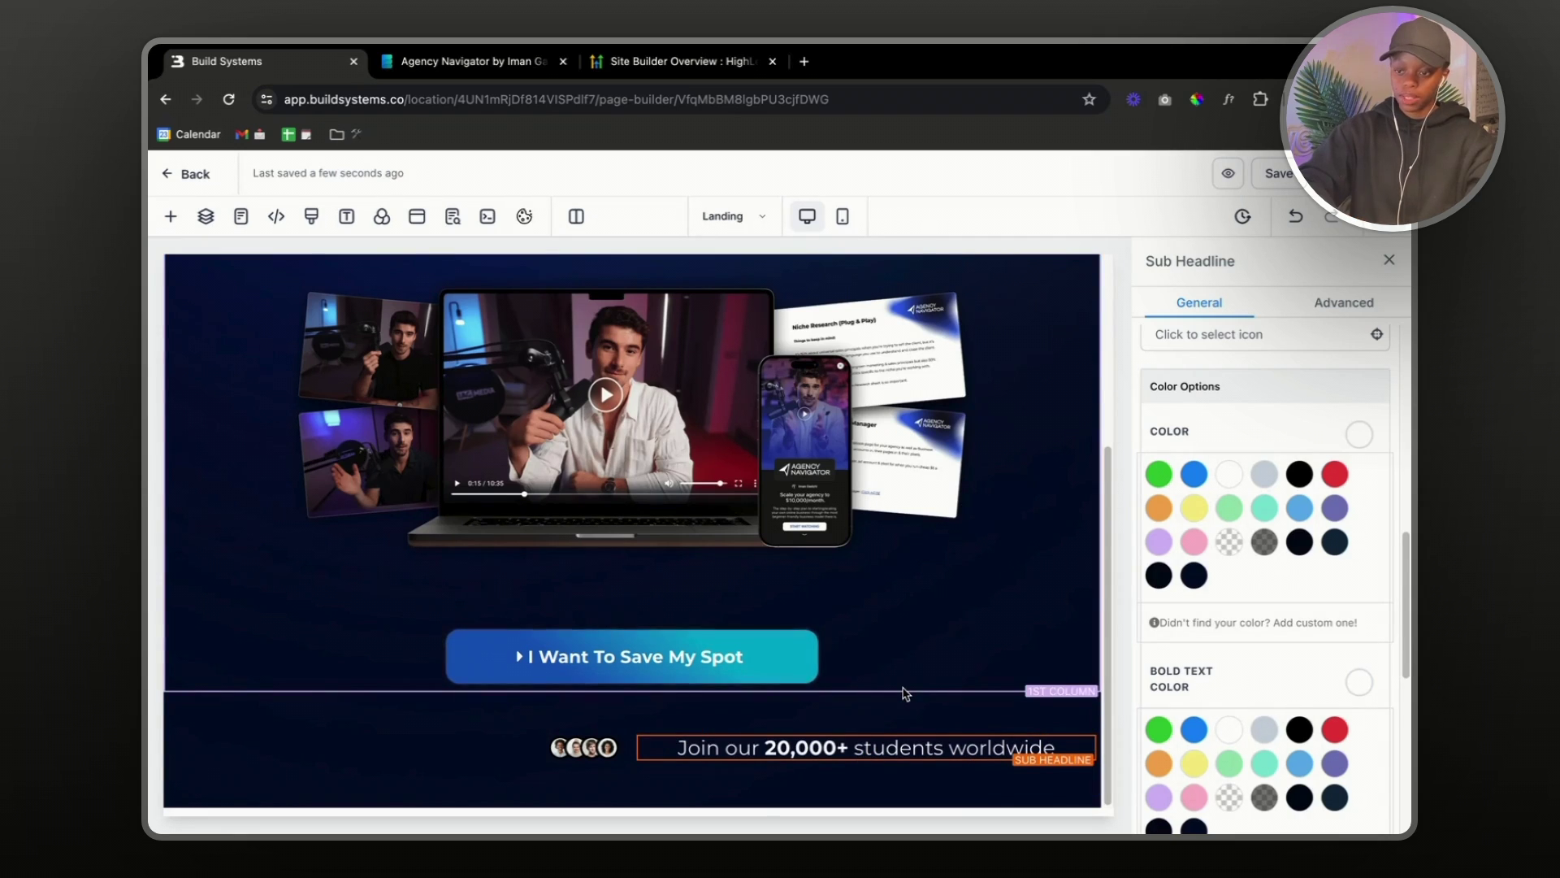
- Inspect the font details of the "students worldwide" line below the button on the original Agency Navigator page
click(484, 63)
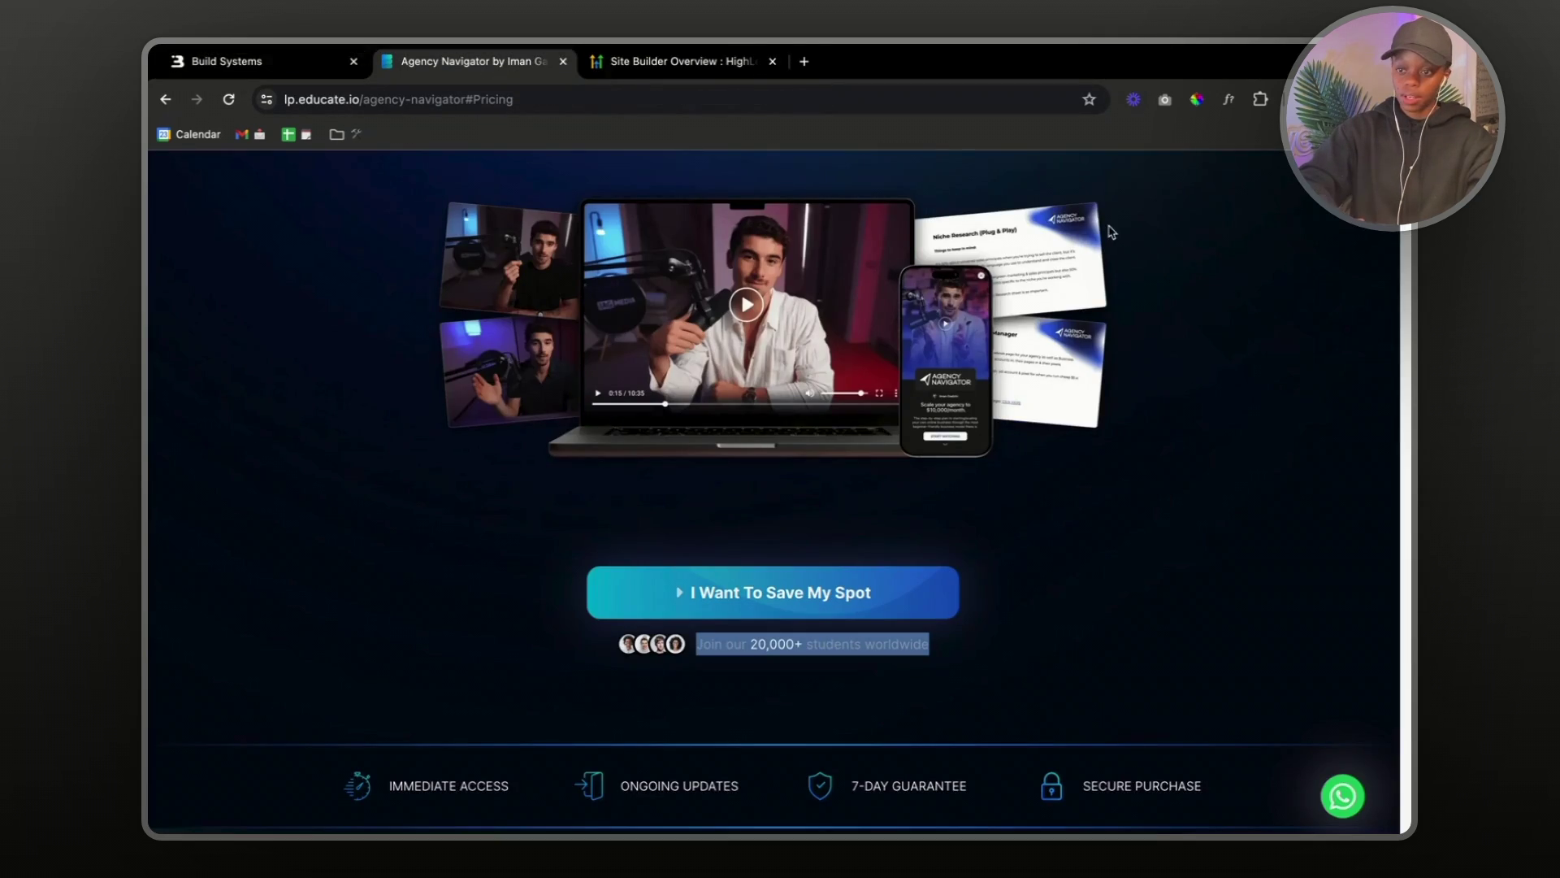
click(1229, 100)
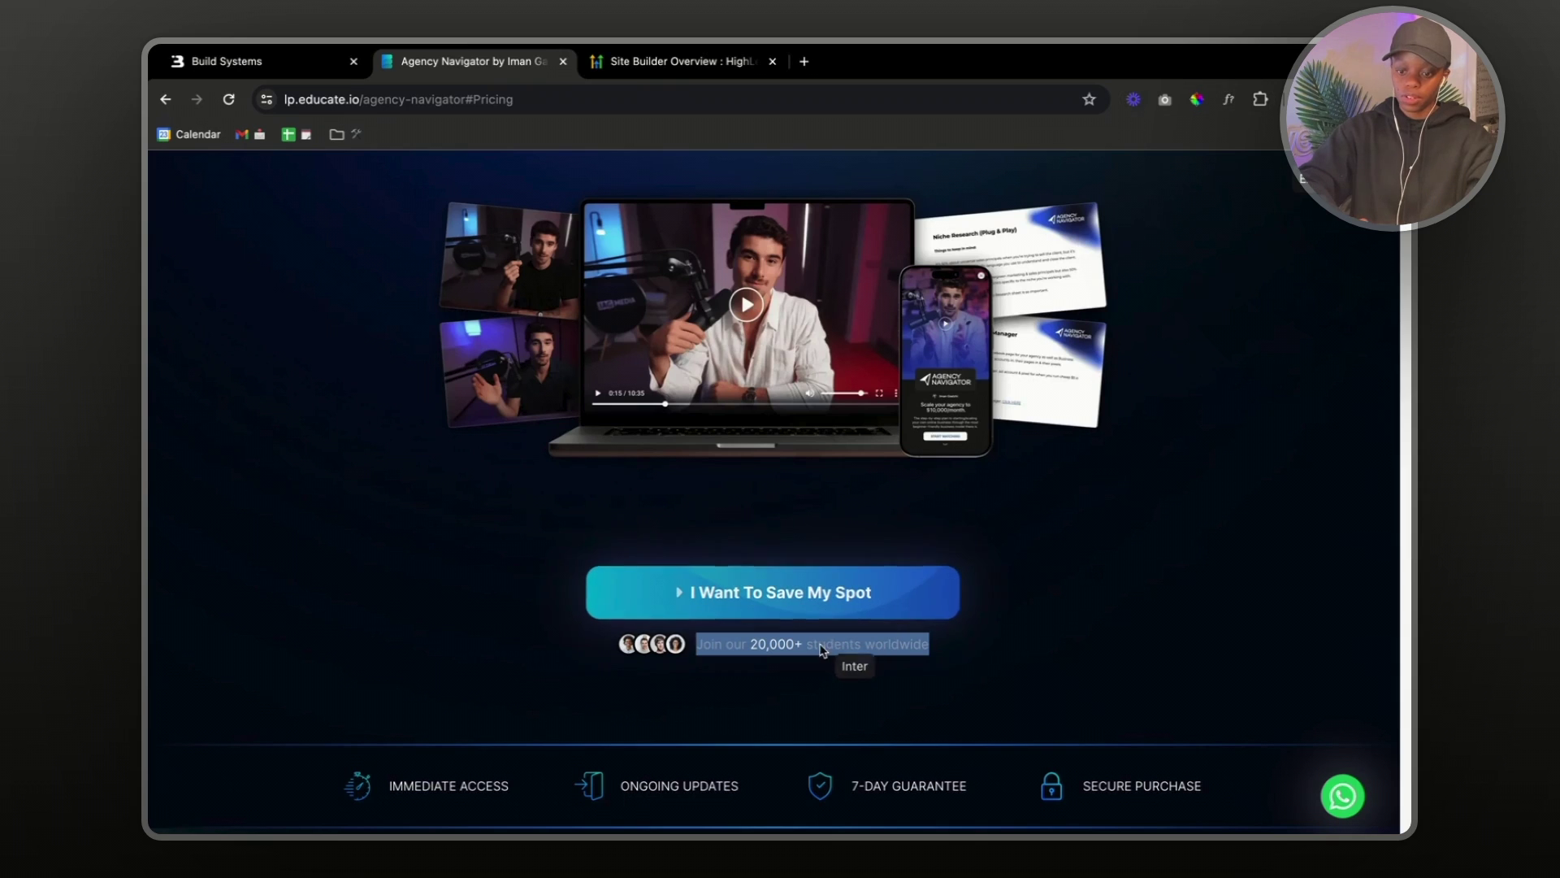
click(829, 650)
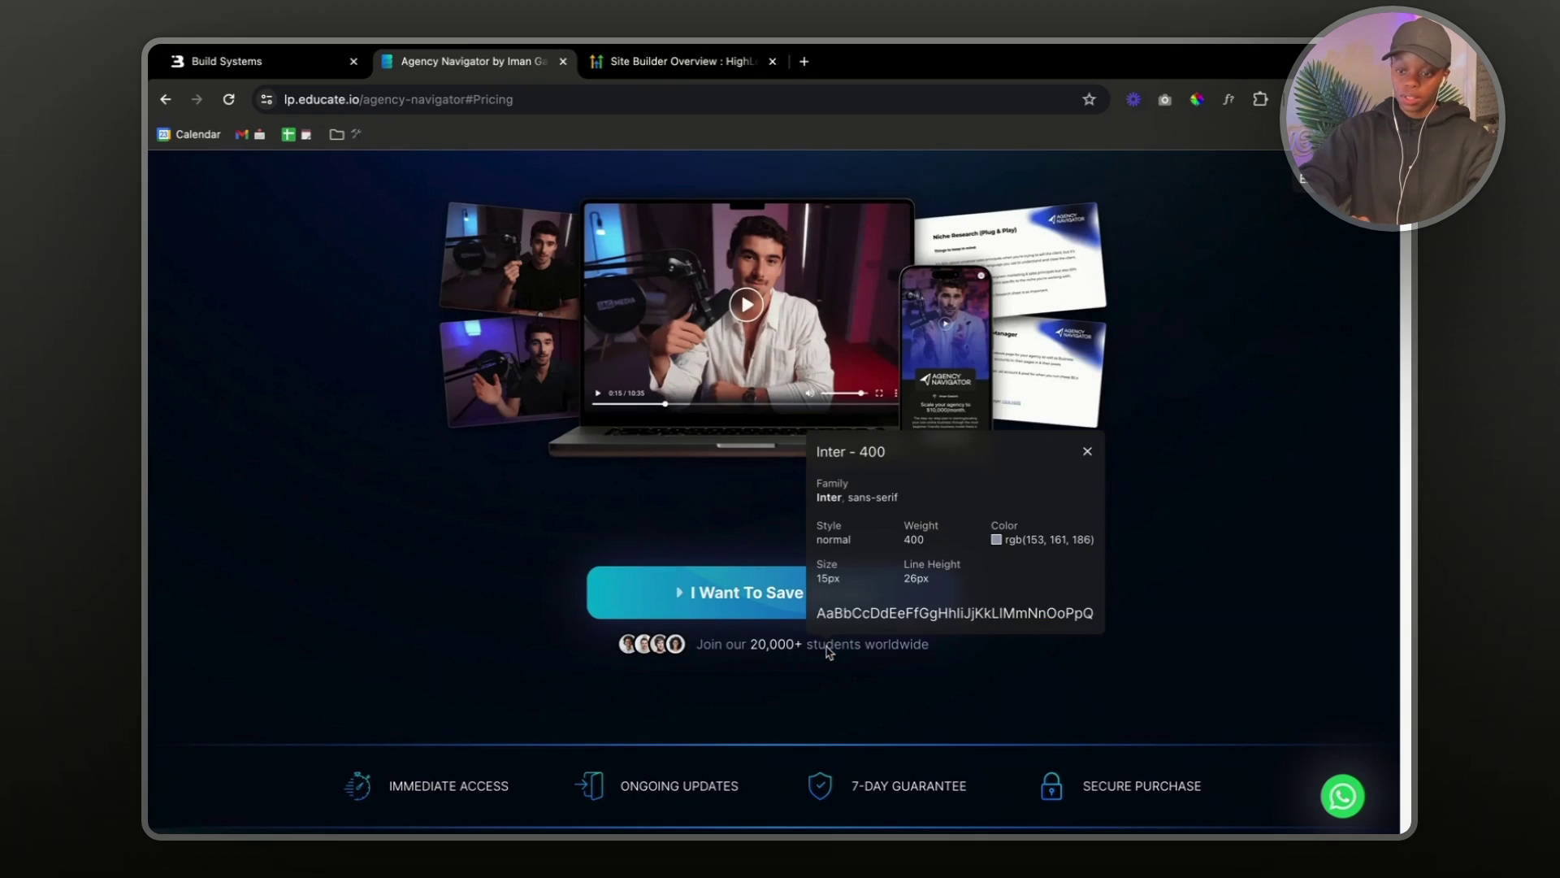
- Return to the site builder, set the sub headline's font size to 15 px and left-align its text
click(273, 61)
scroll(1292, 552, down, 6)
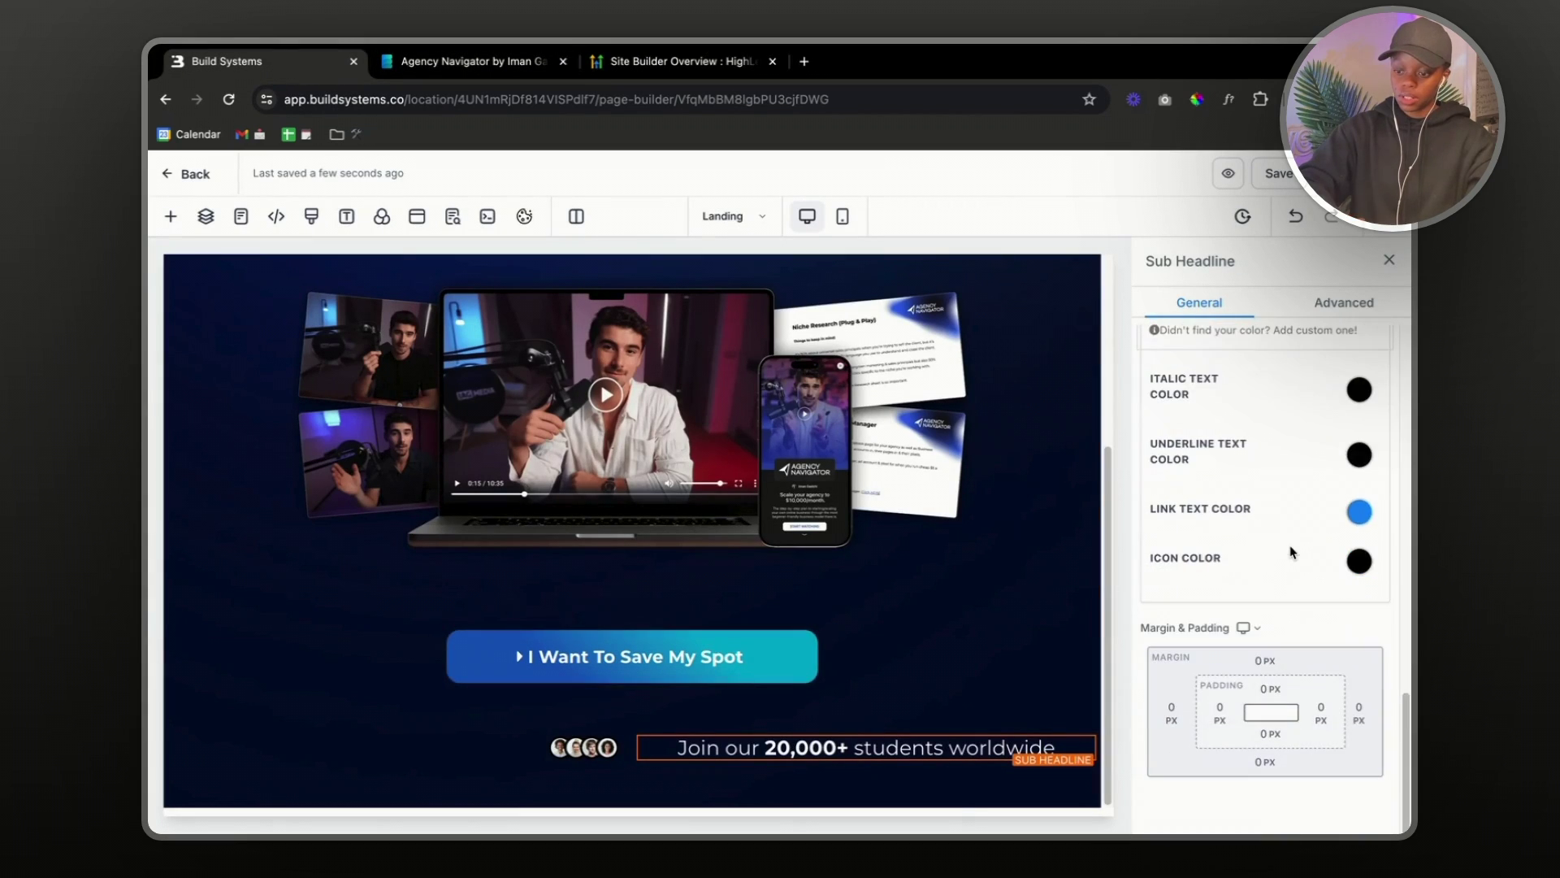
scroll(1292, 552, up, 10)
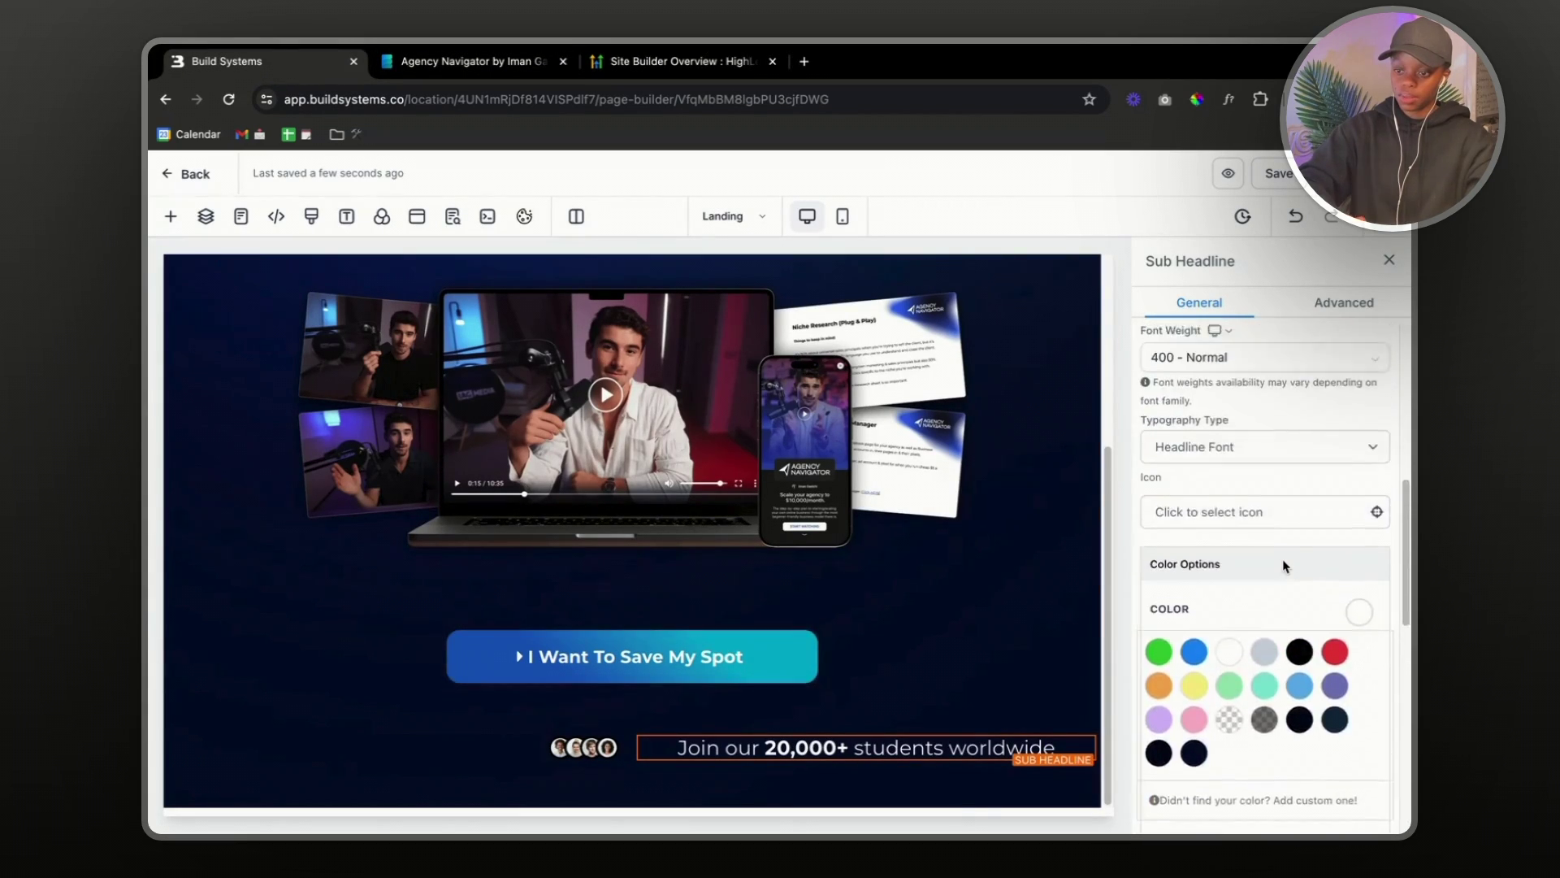
scroll(1284, 564, up, 1)
click(1327, 535)
double_click(1326, 535)
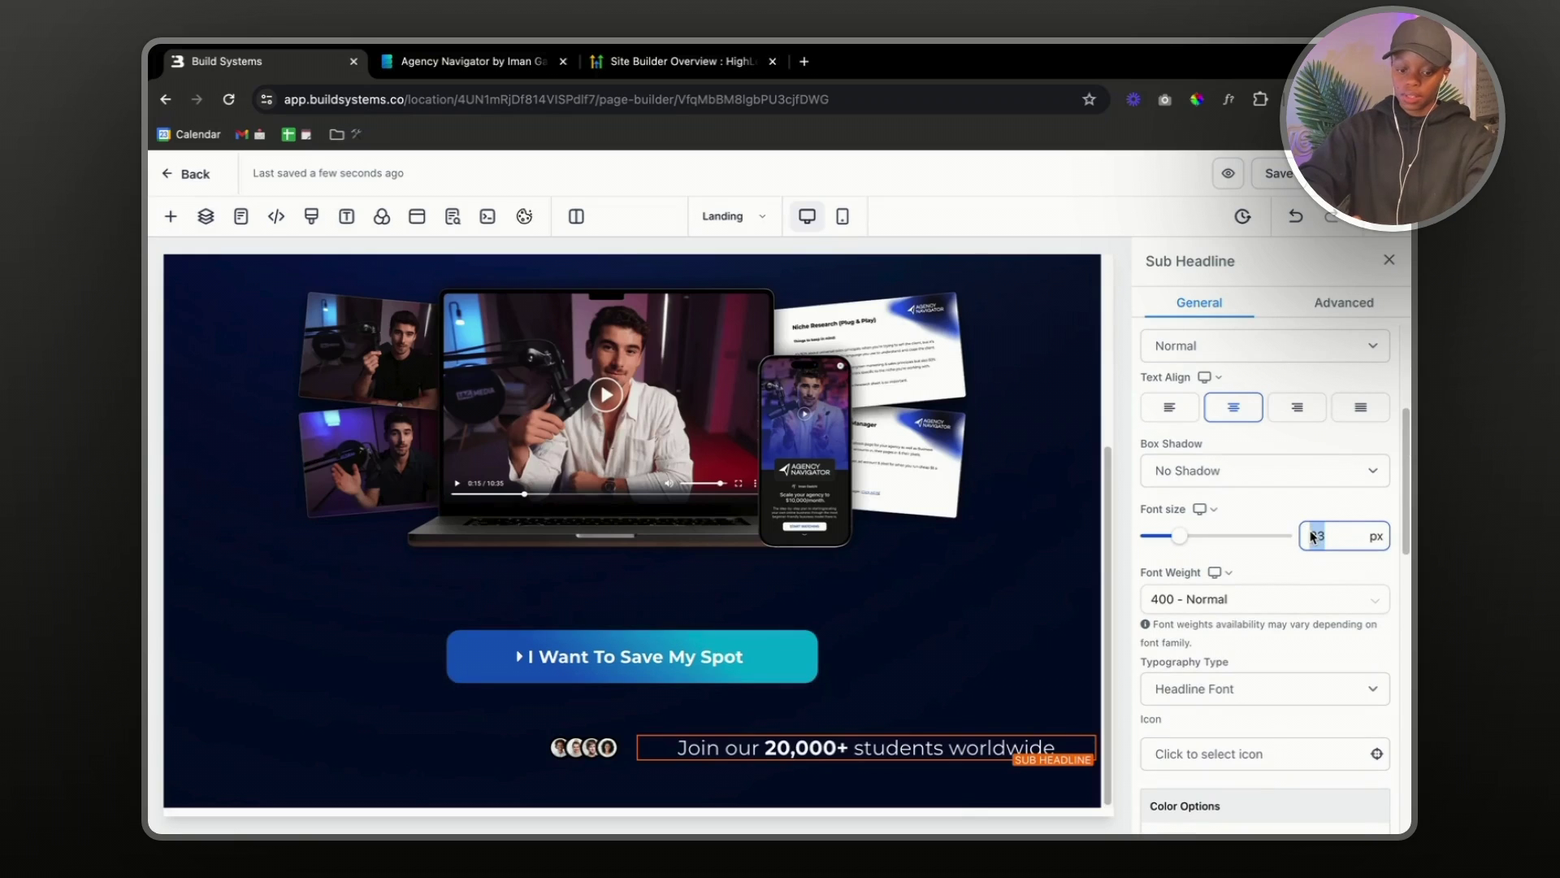
text(15)
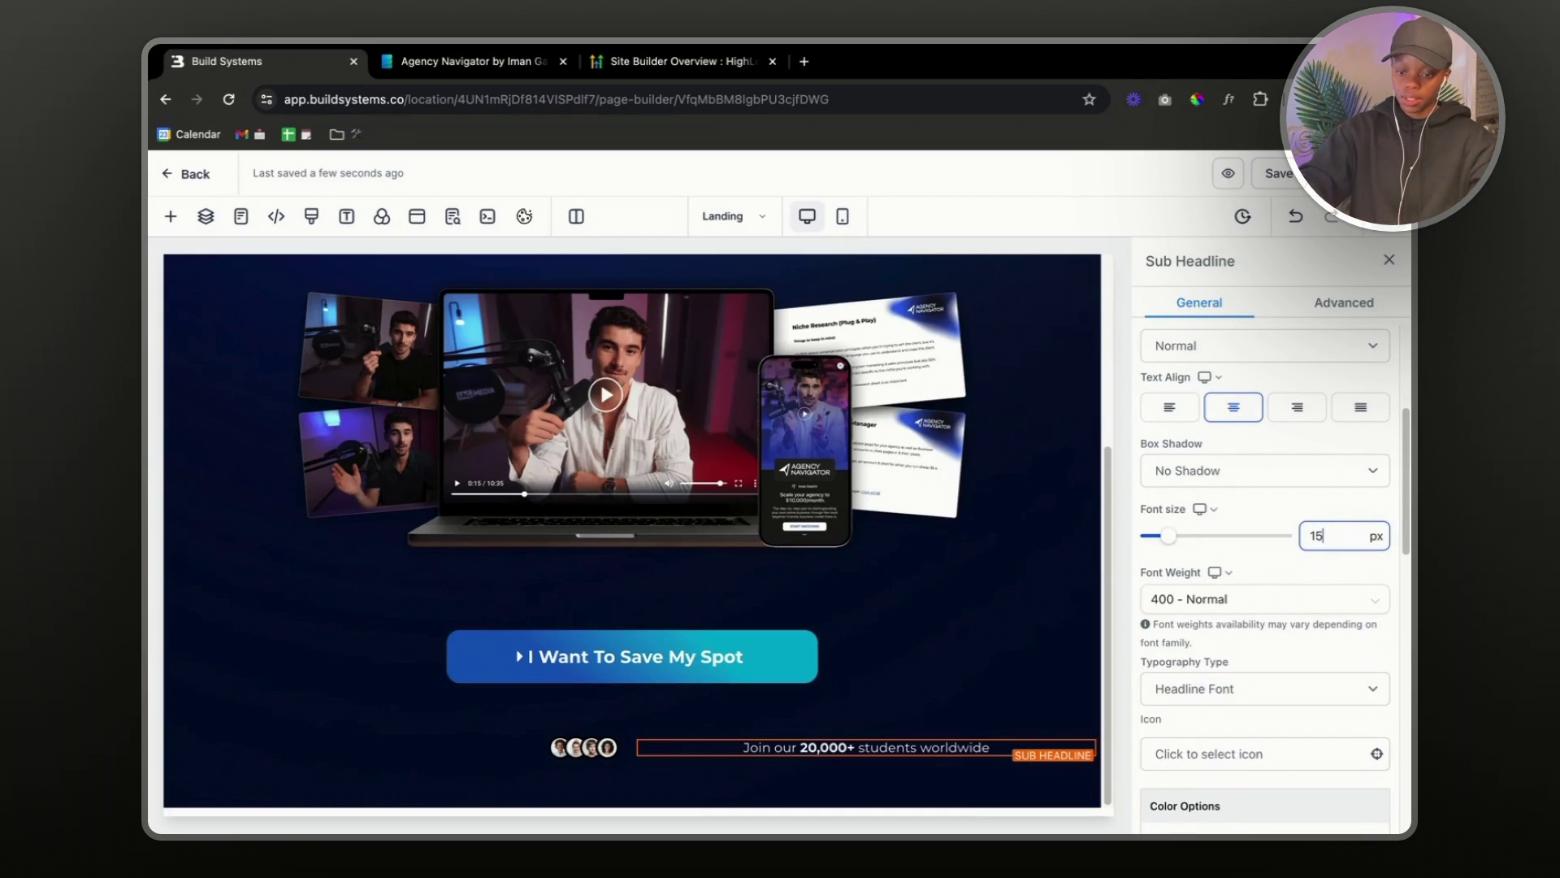
click(1171, 414)
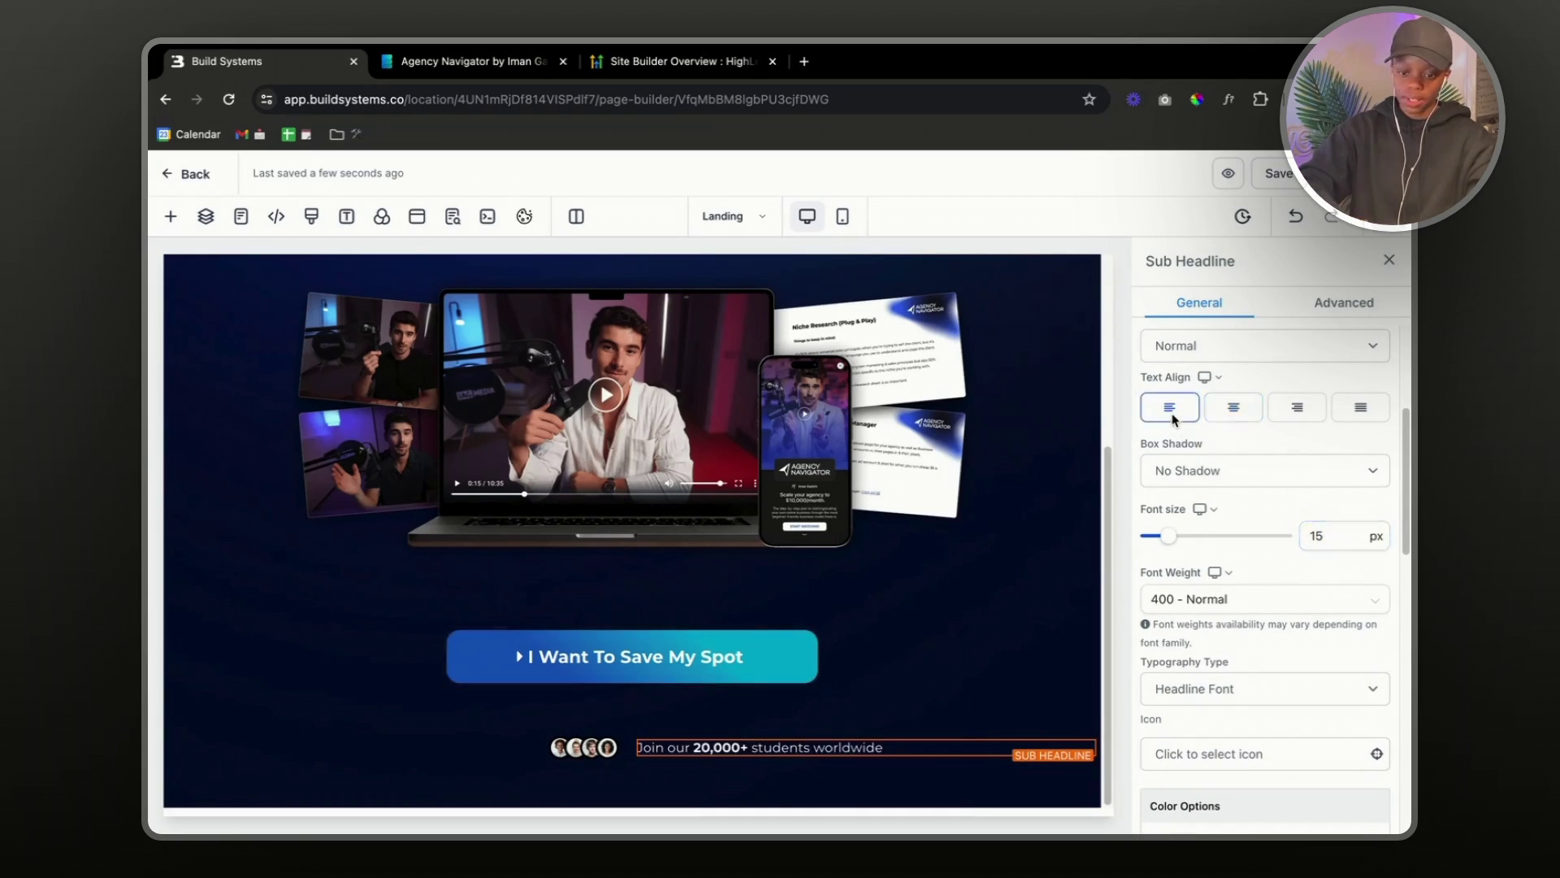
- Set the avatar image's right padding to 0 px, narrow its column so the social-proof row sits centered below the button, and save
click(608, 749)
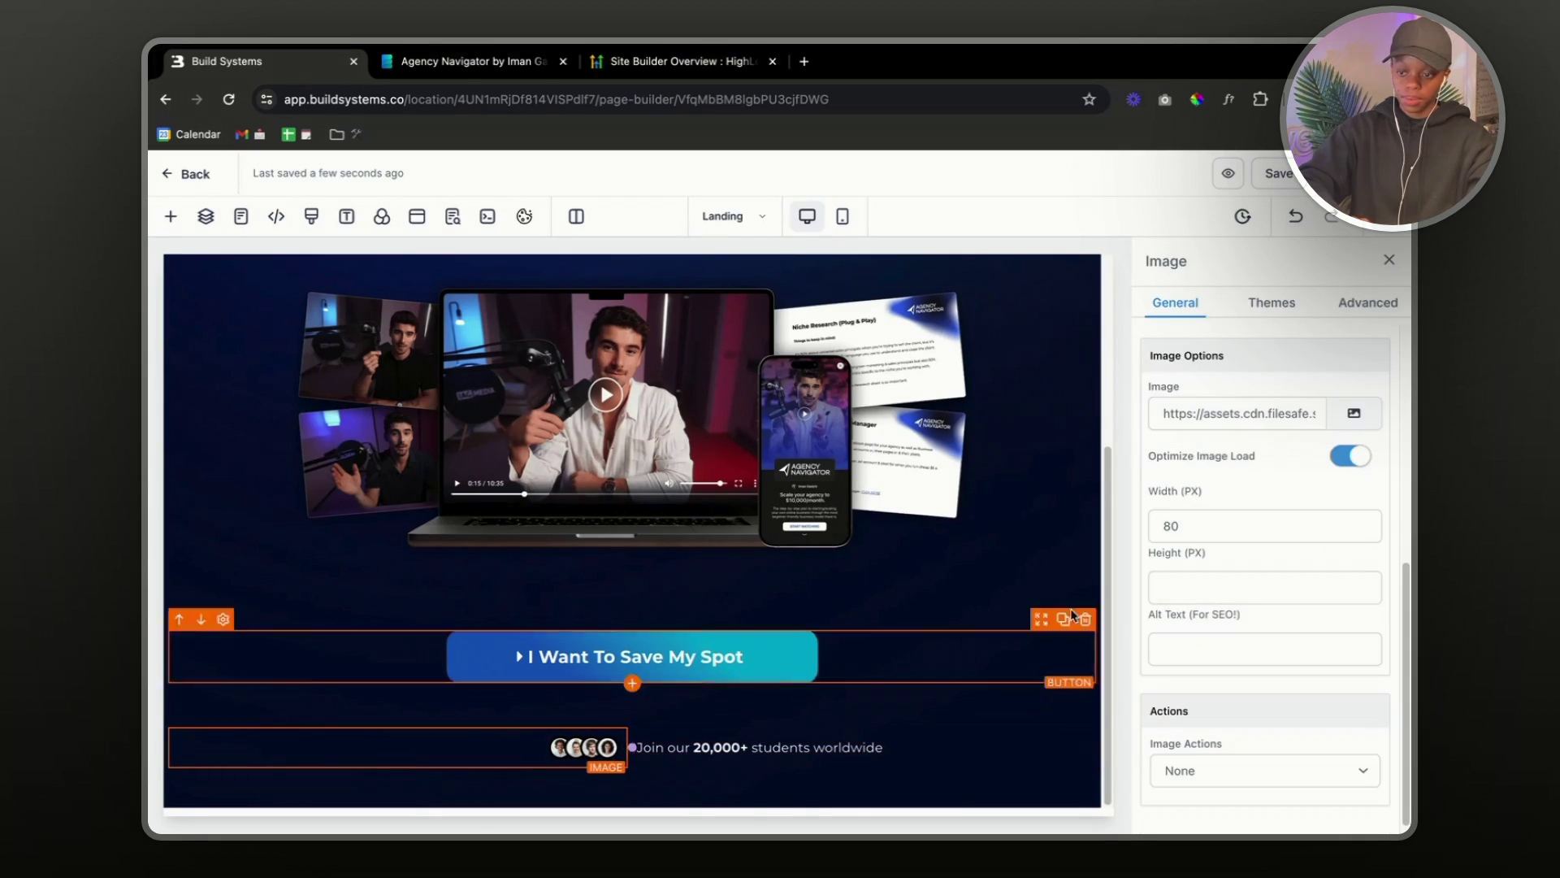
scroll(1201, 592, down, 1)
scroll(1201, 593, up, 5)
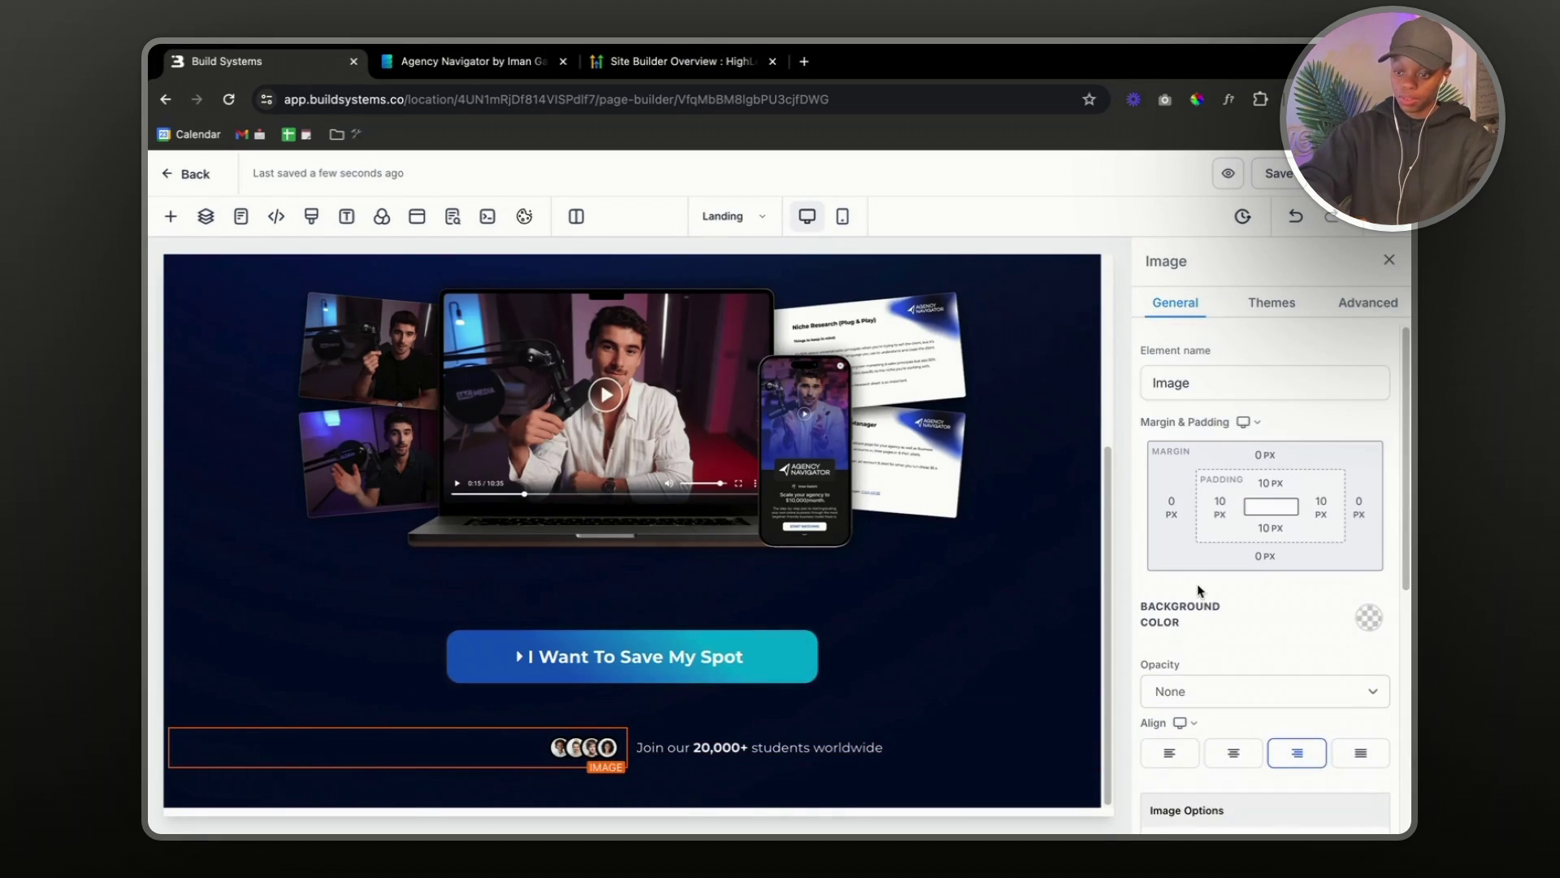
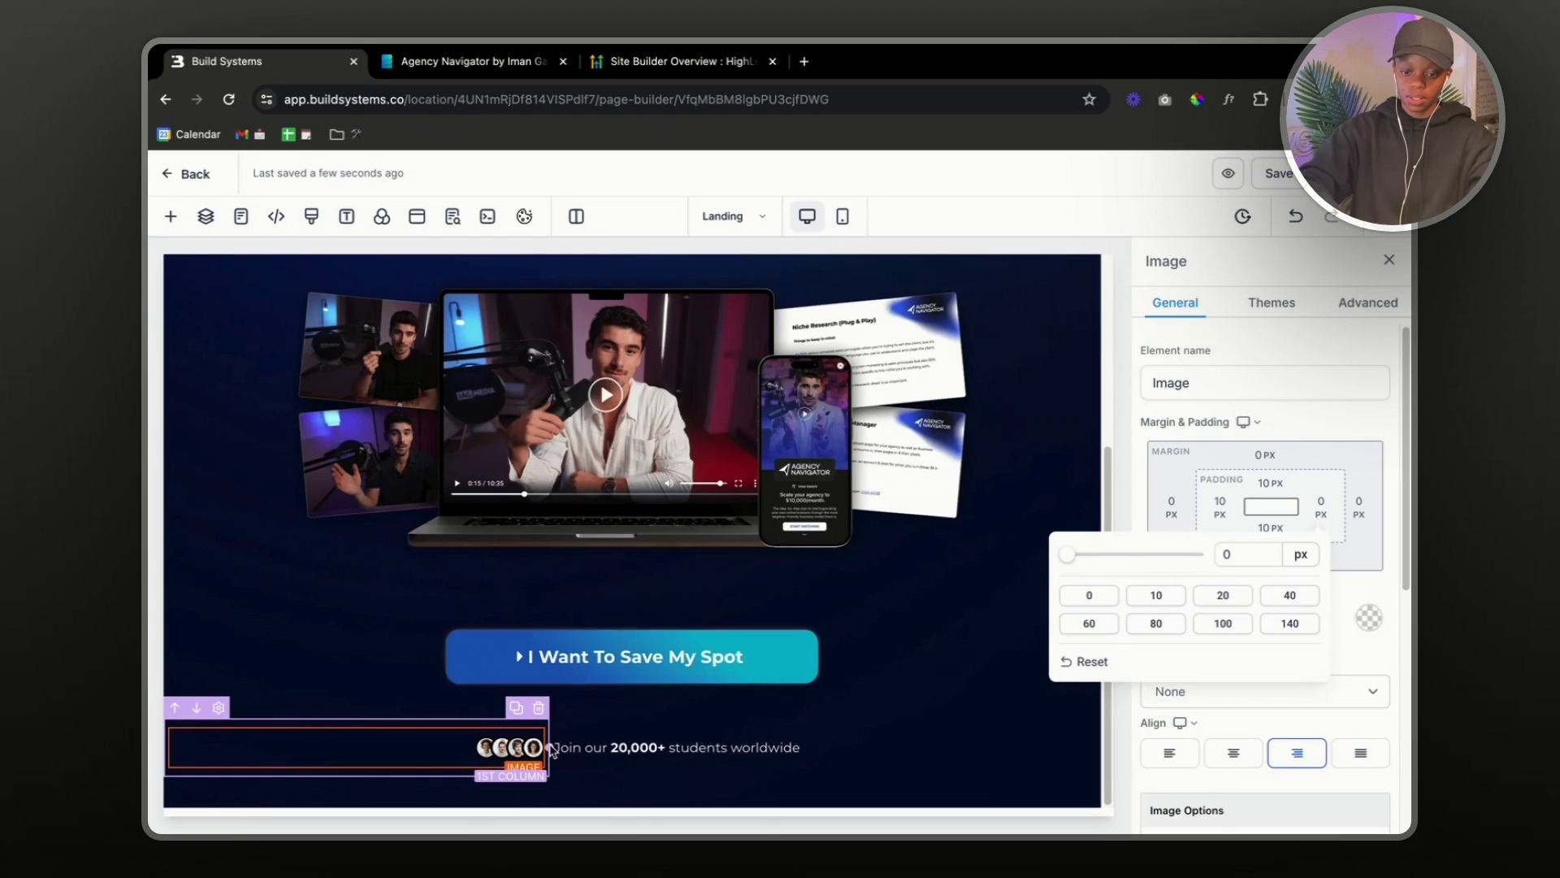
click(735, 676)
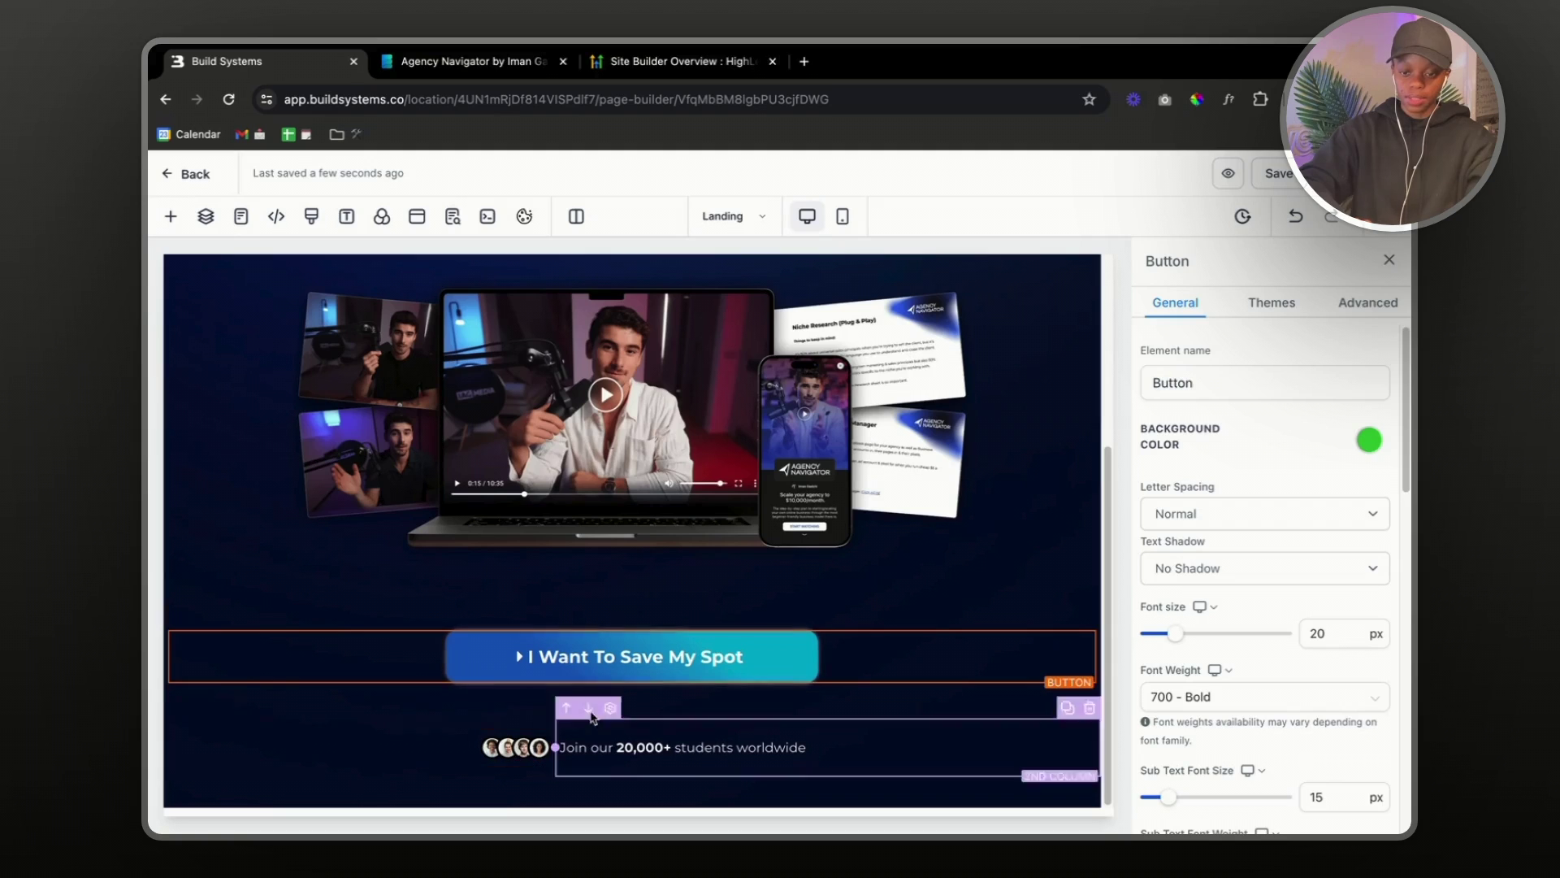
click(1278, 175)
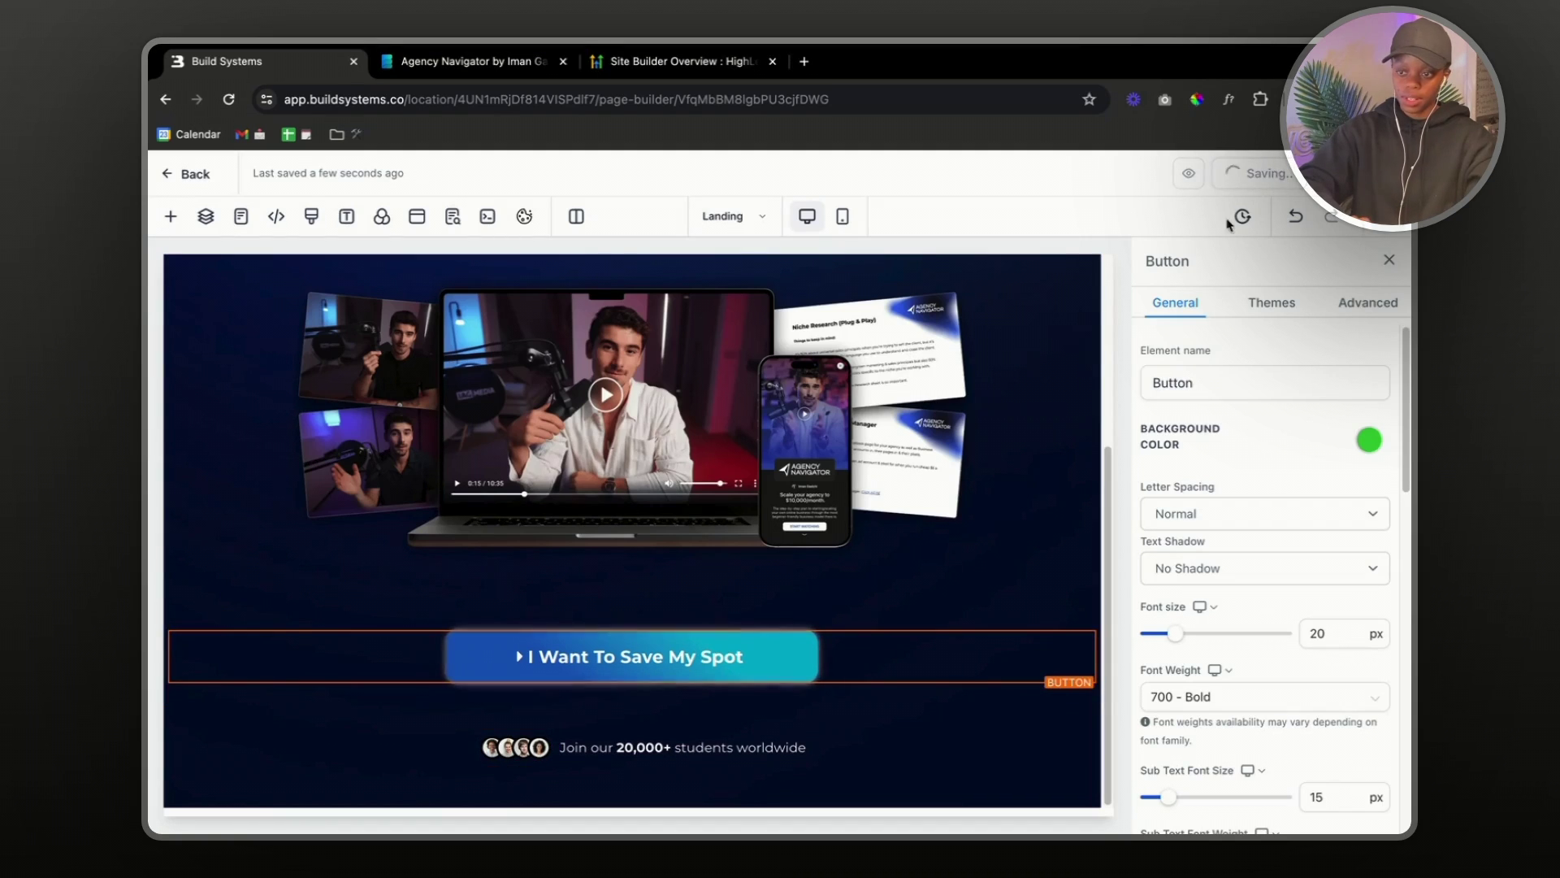
- Set the social-proof text column's top padding to 0 px and reduce the avatar image's top padding
click(664, 729)
click(1269, 484)
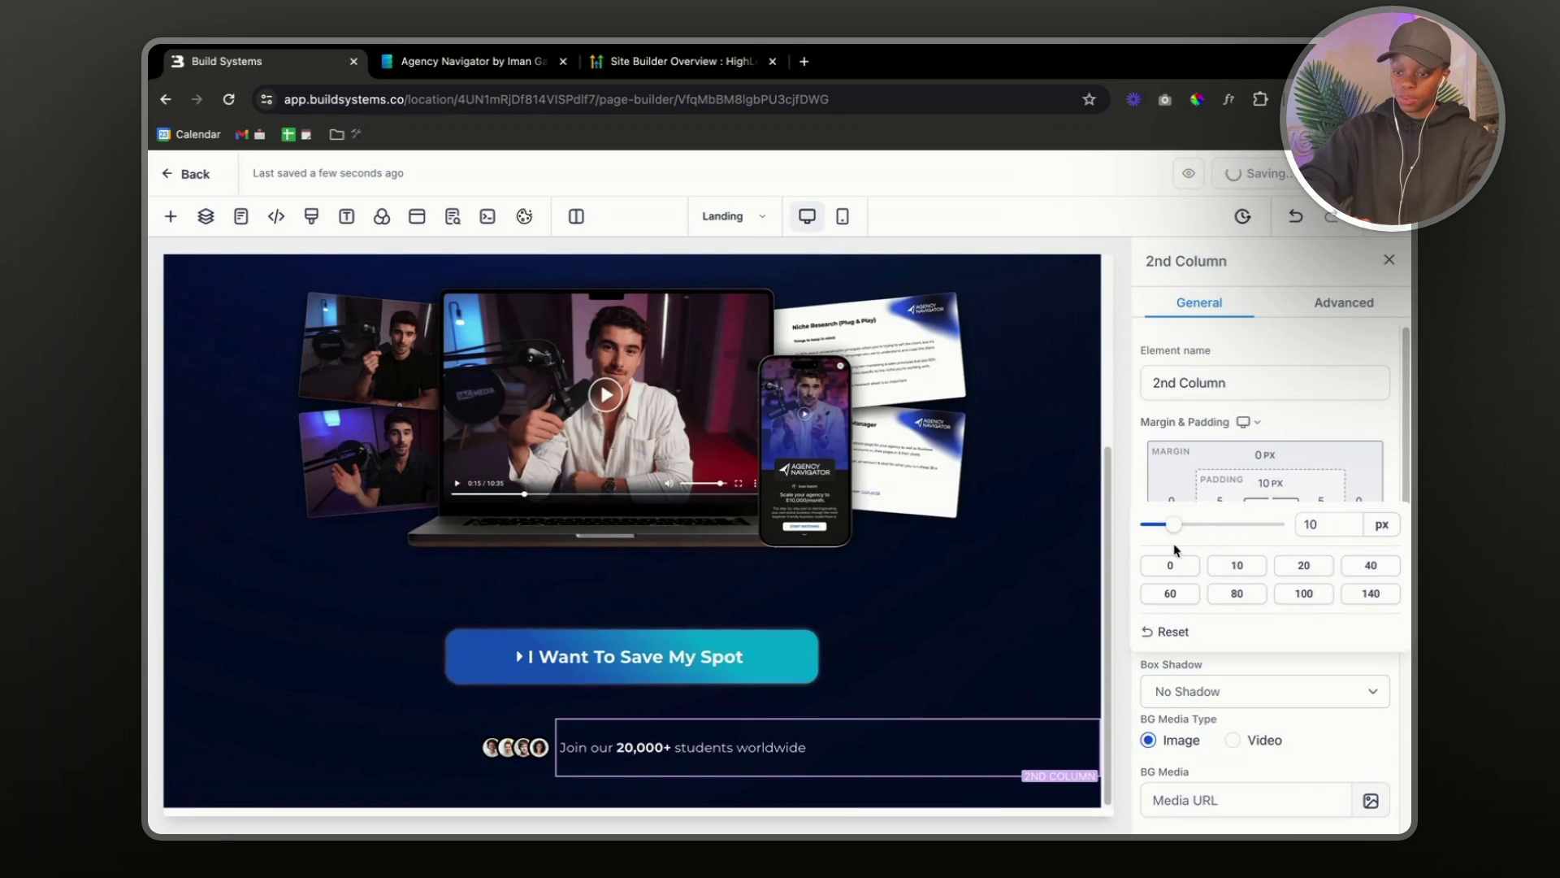
drag(1173, 532, 1144, 533)
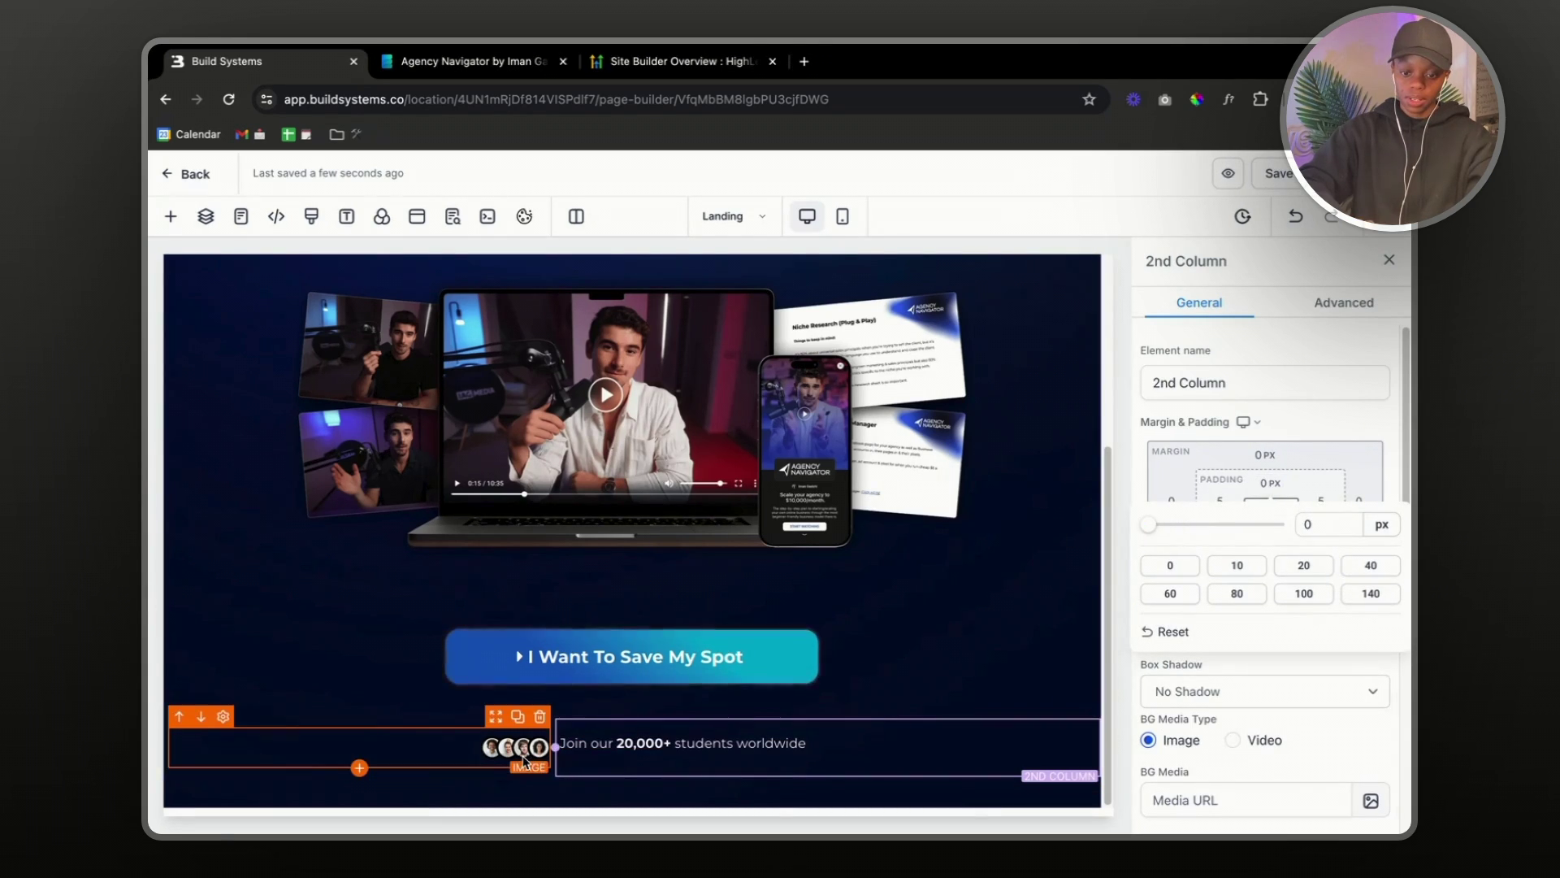
click(524, 761)
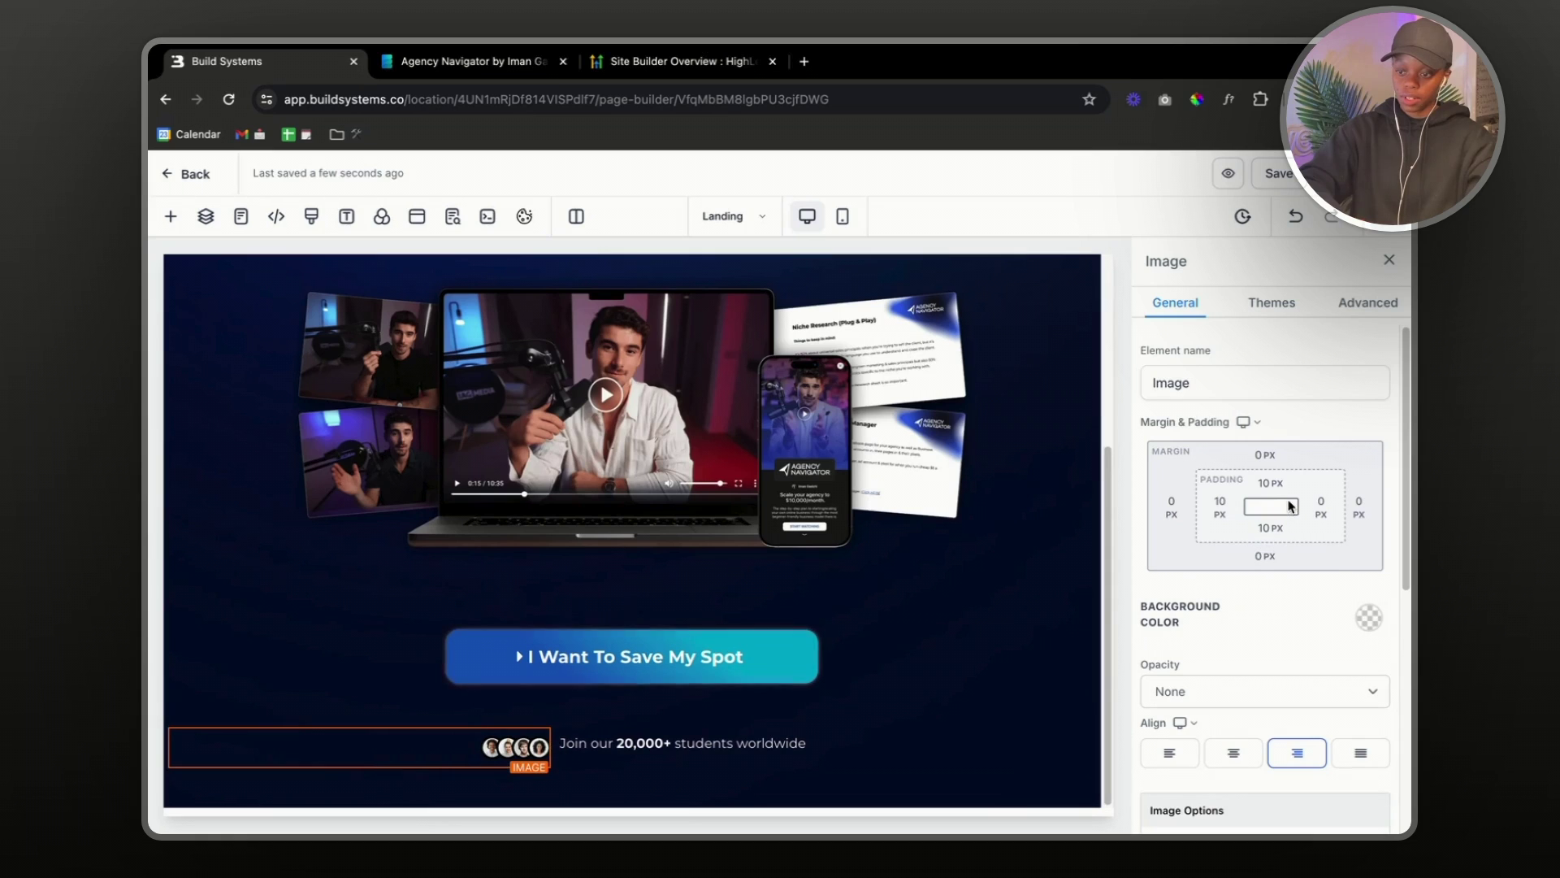
click(1272, 486)
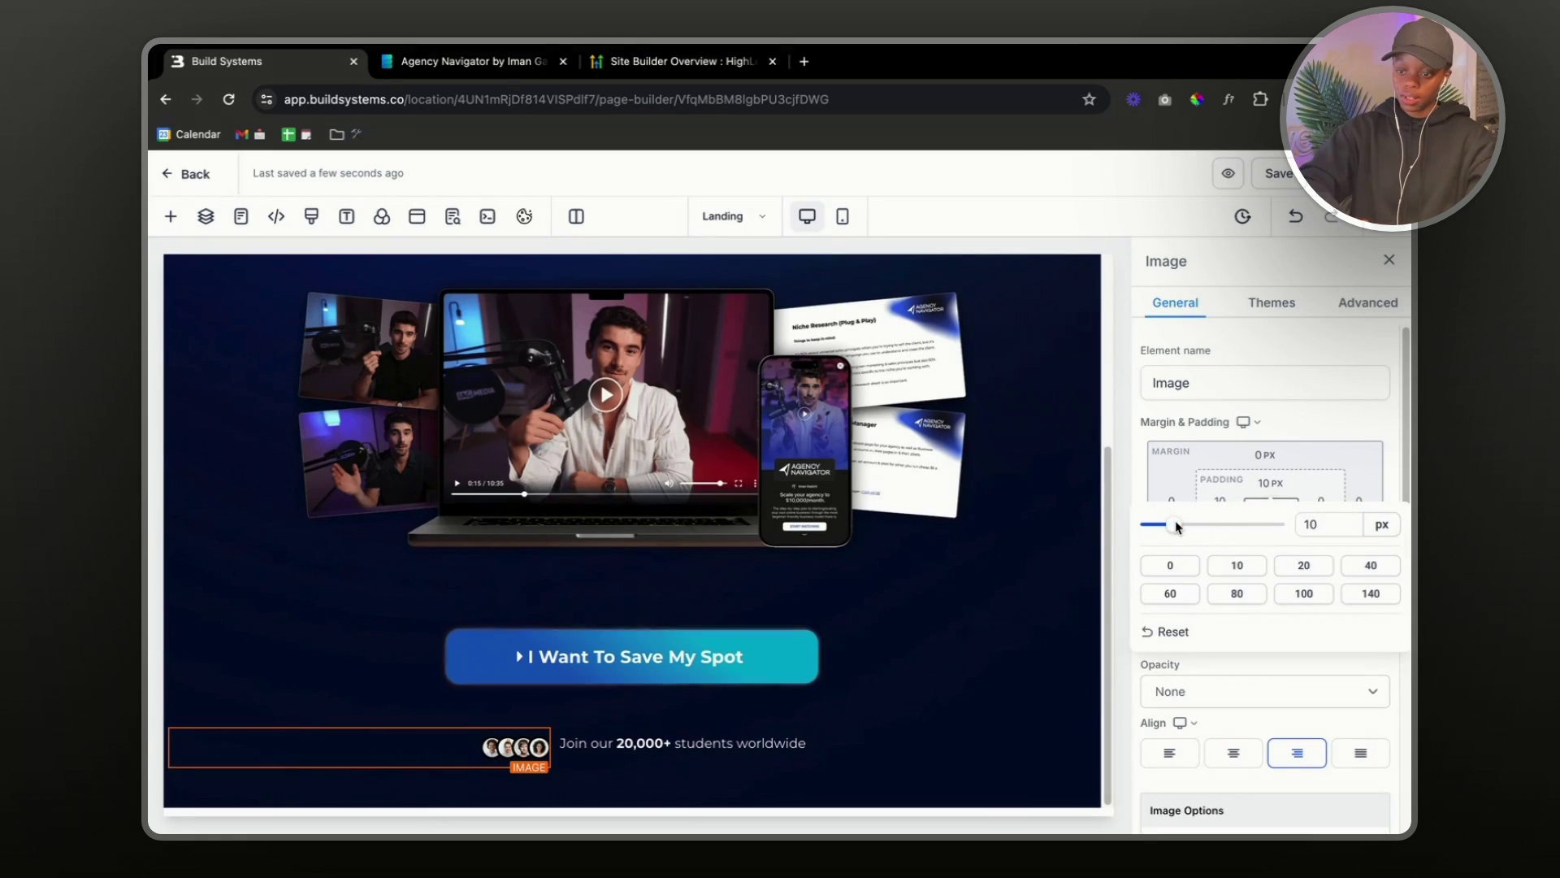
- Set the bottom padding of the button's row and the top padding of the social-proof row to 0 px
click(589, 704)
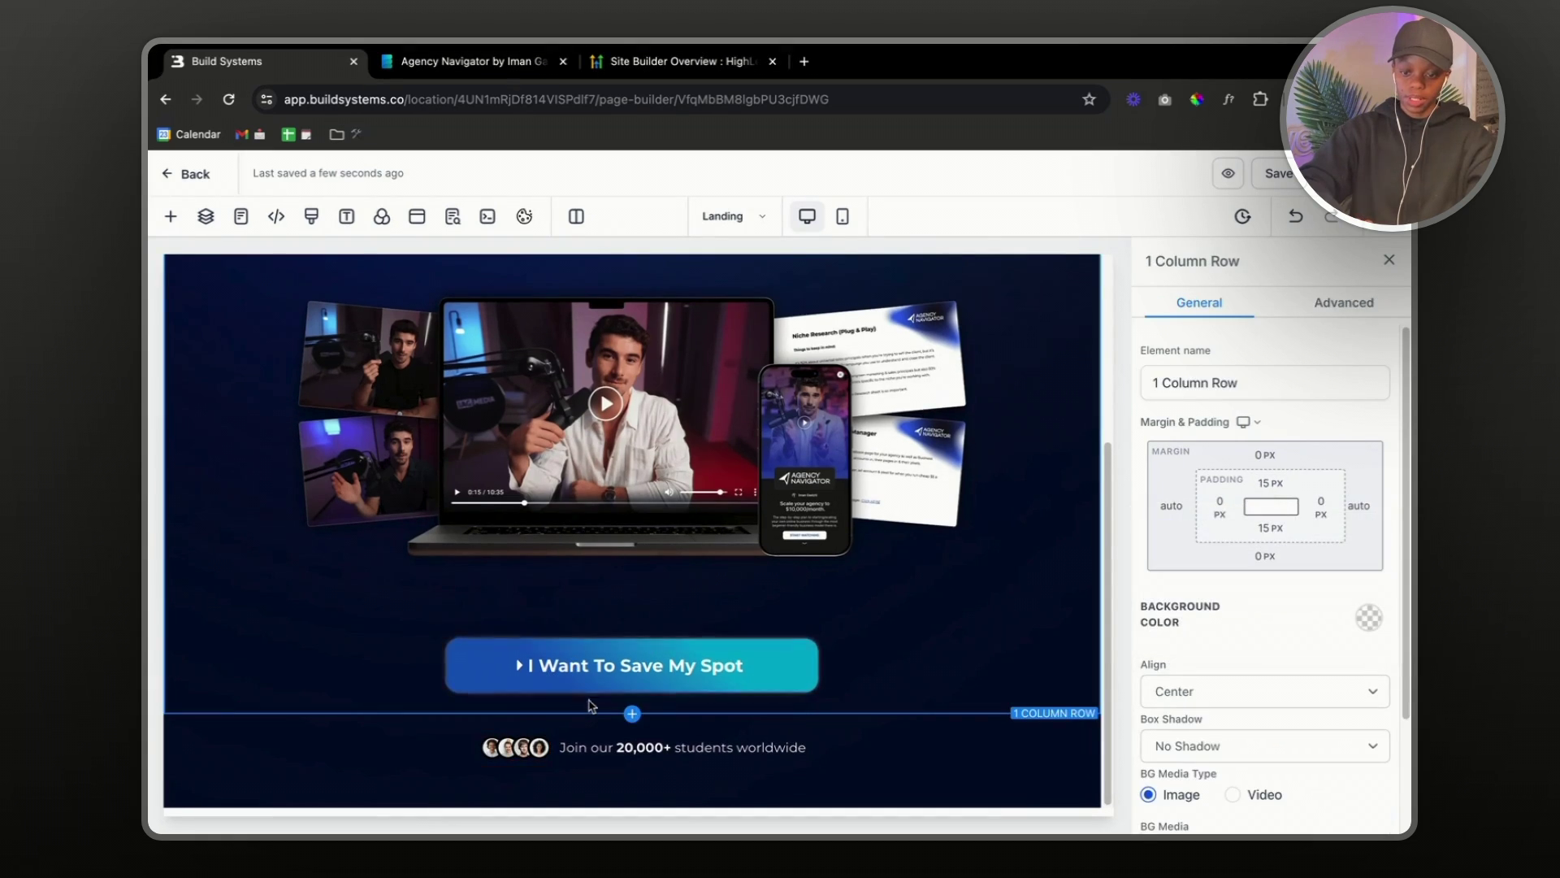
click(1269, 529)
drag(1186, 568, 1045, 575)
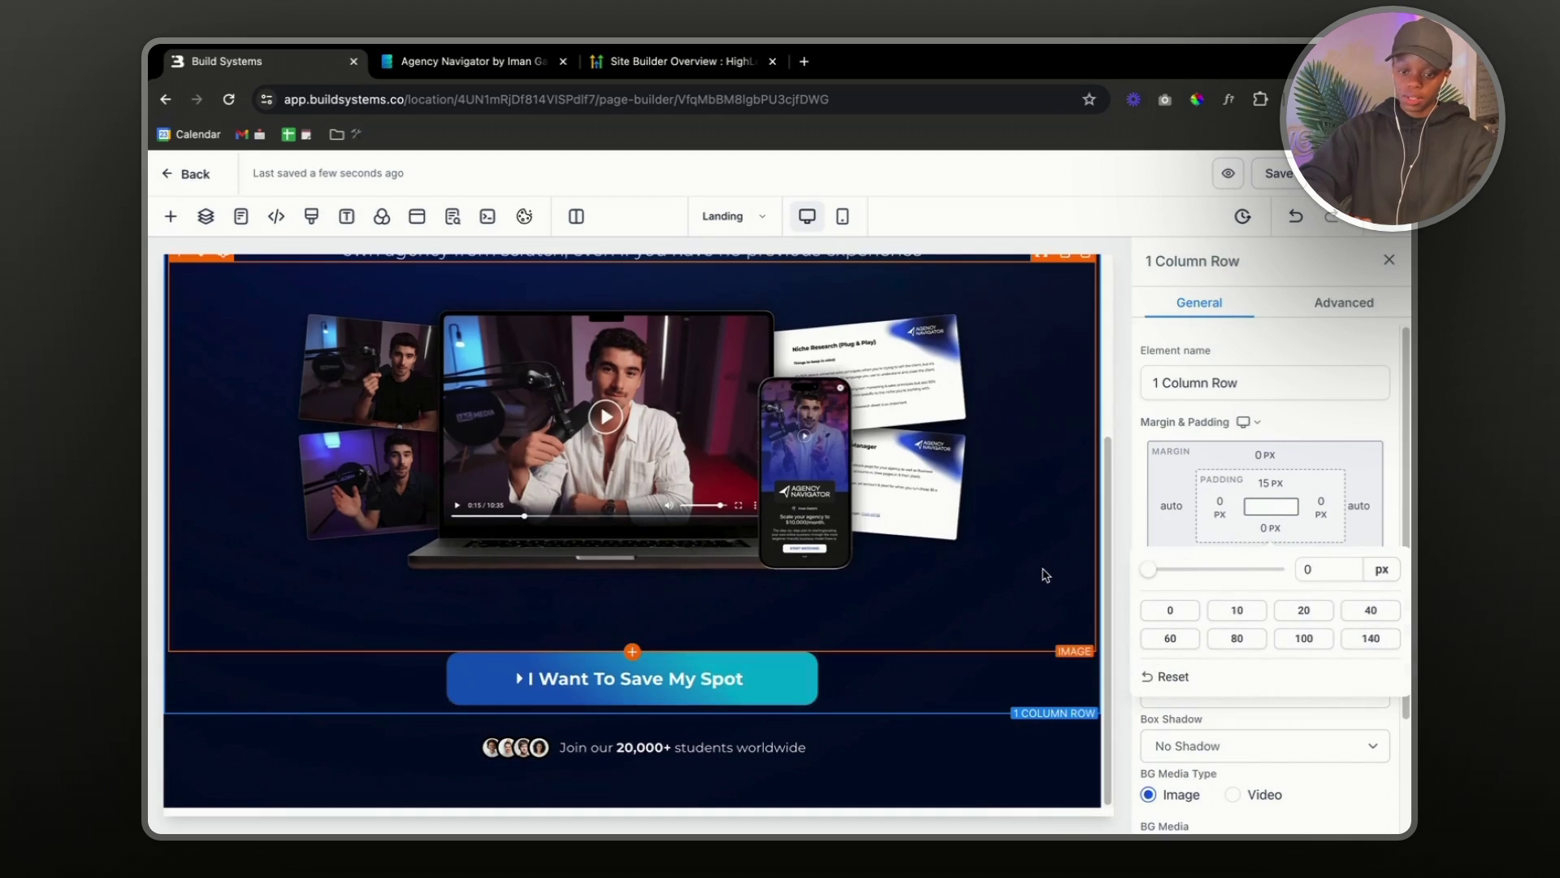
click(666, 741)
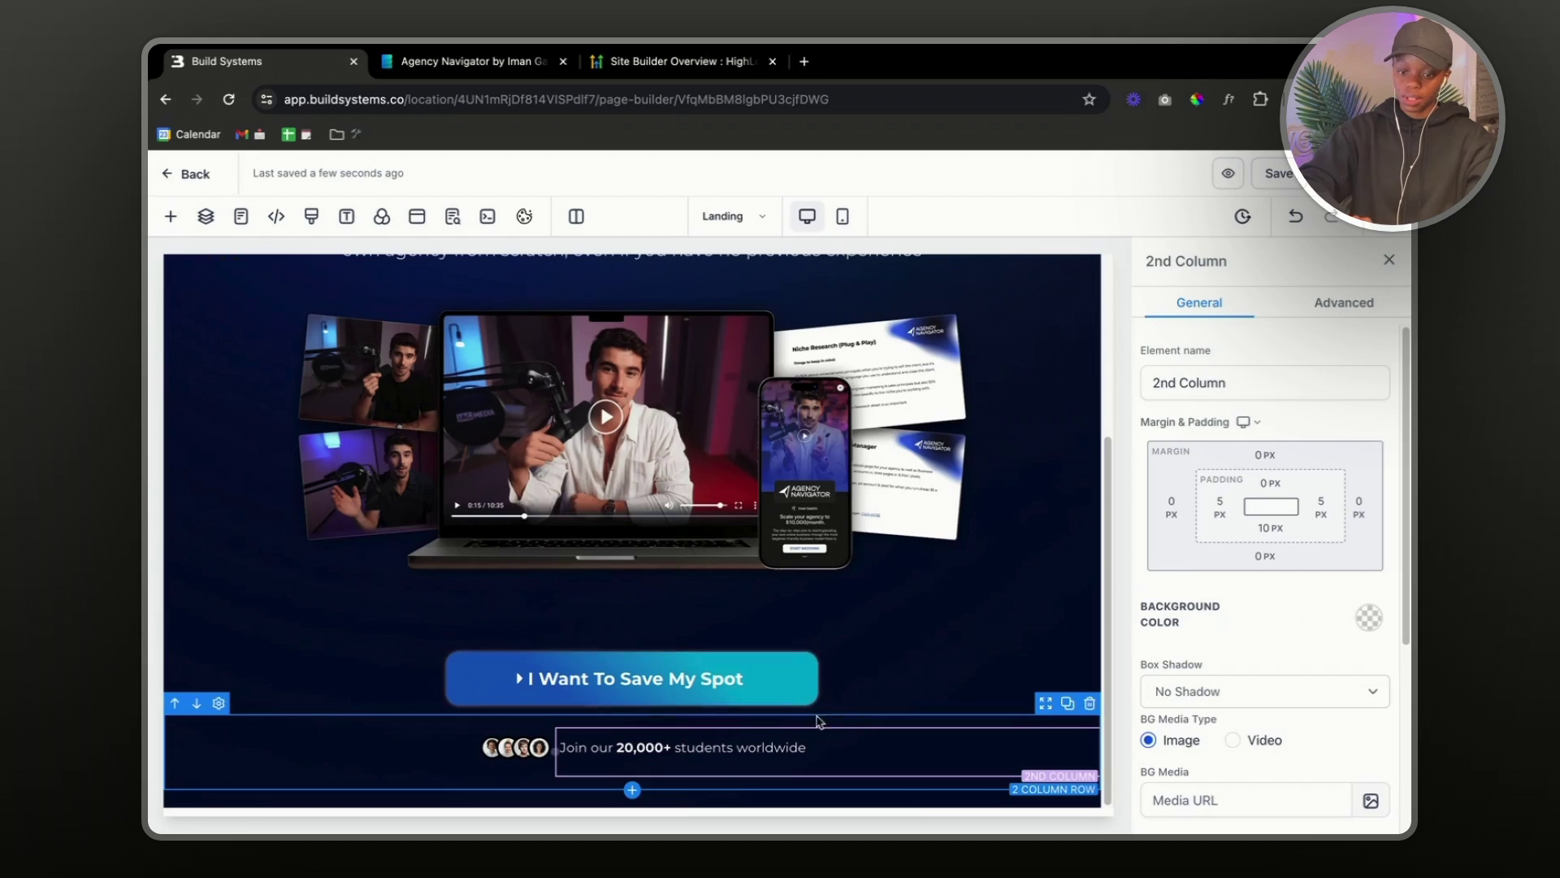
click(785, 722)
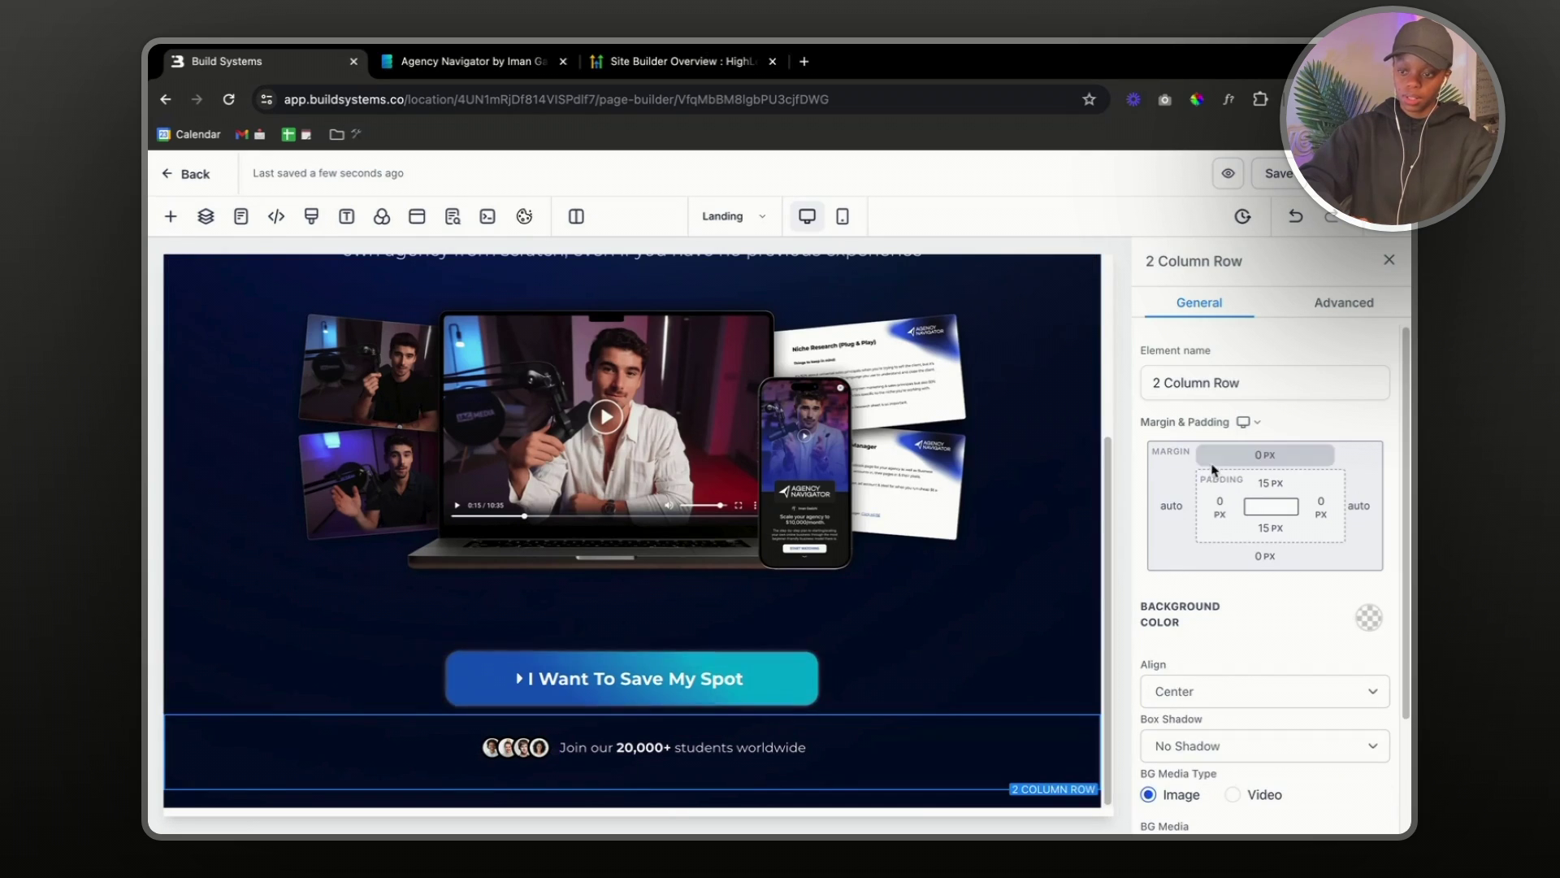
click(1269, 485)
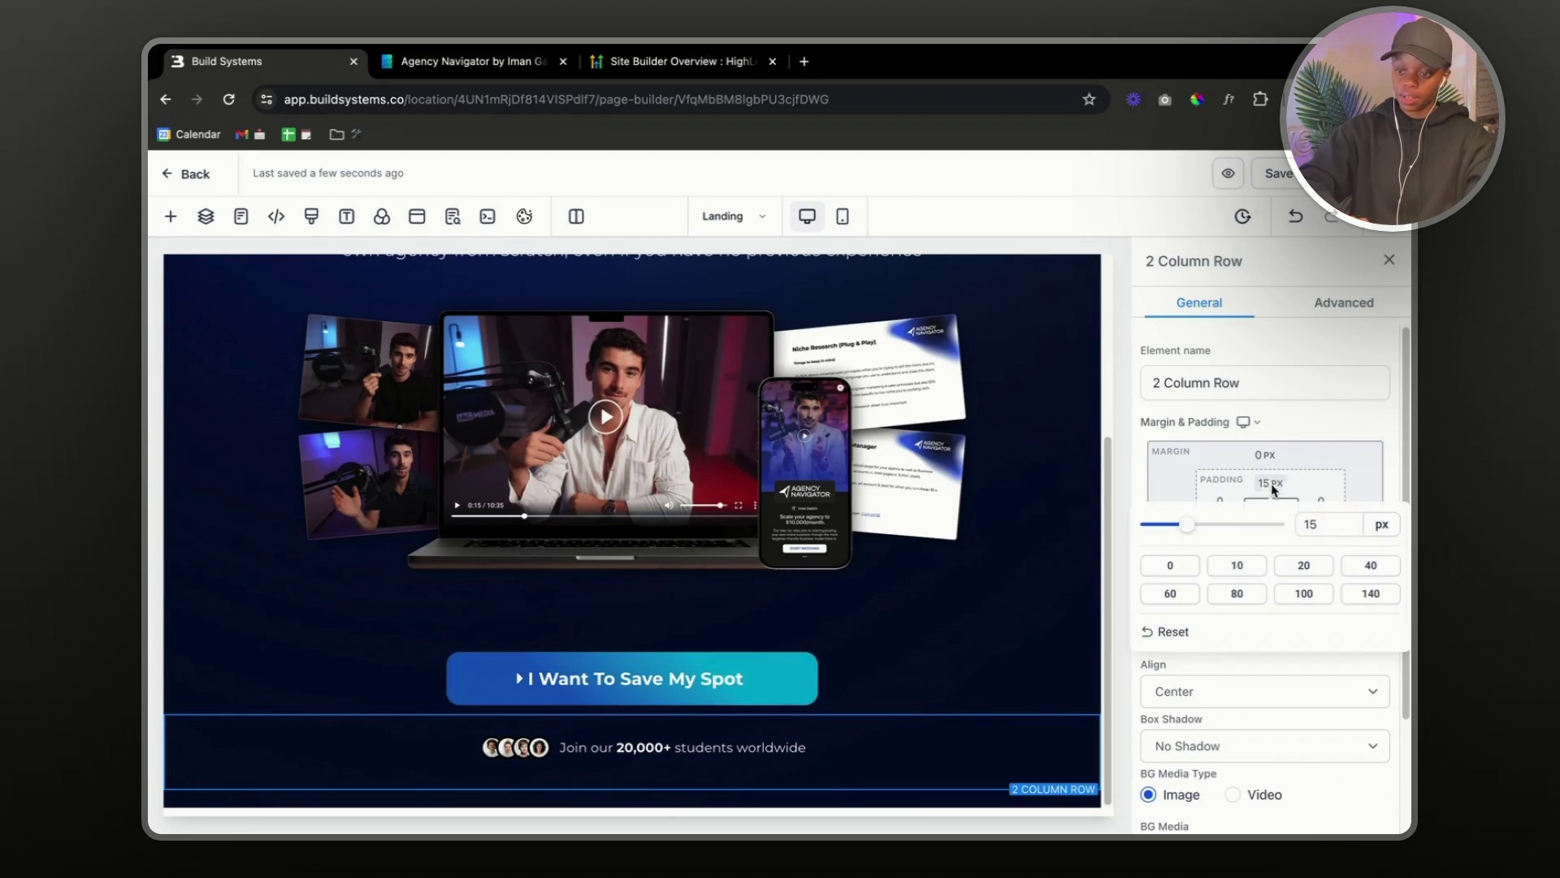
click(1168, 564)
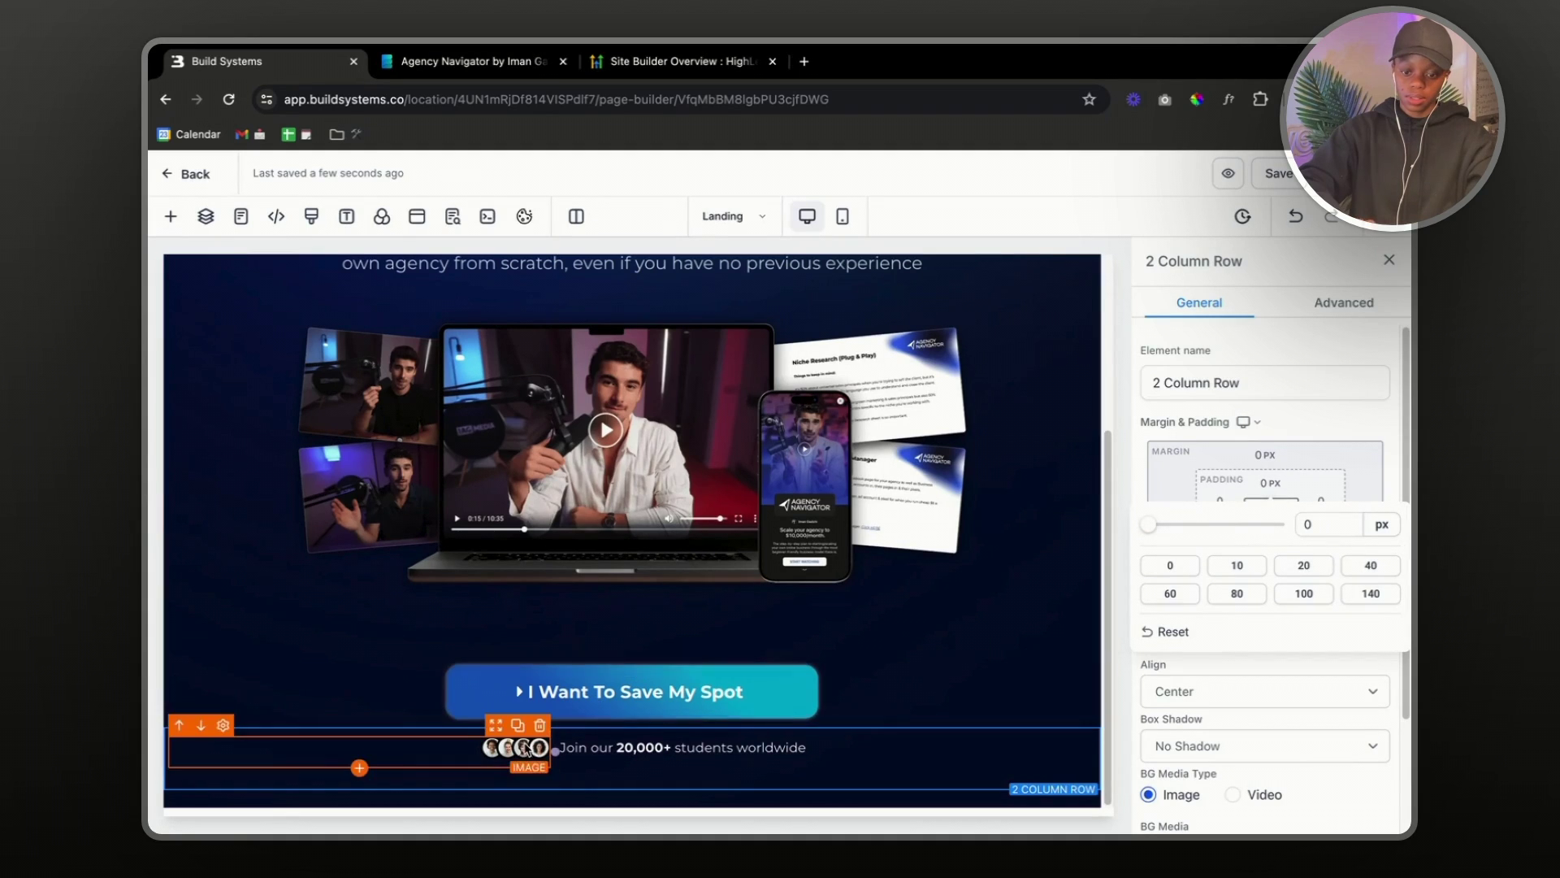
- Set the bottom padding of the column holding the Agency Navigator logo to 0 px
click(838, 647)
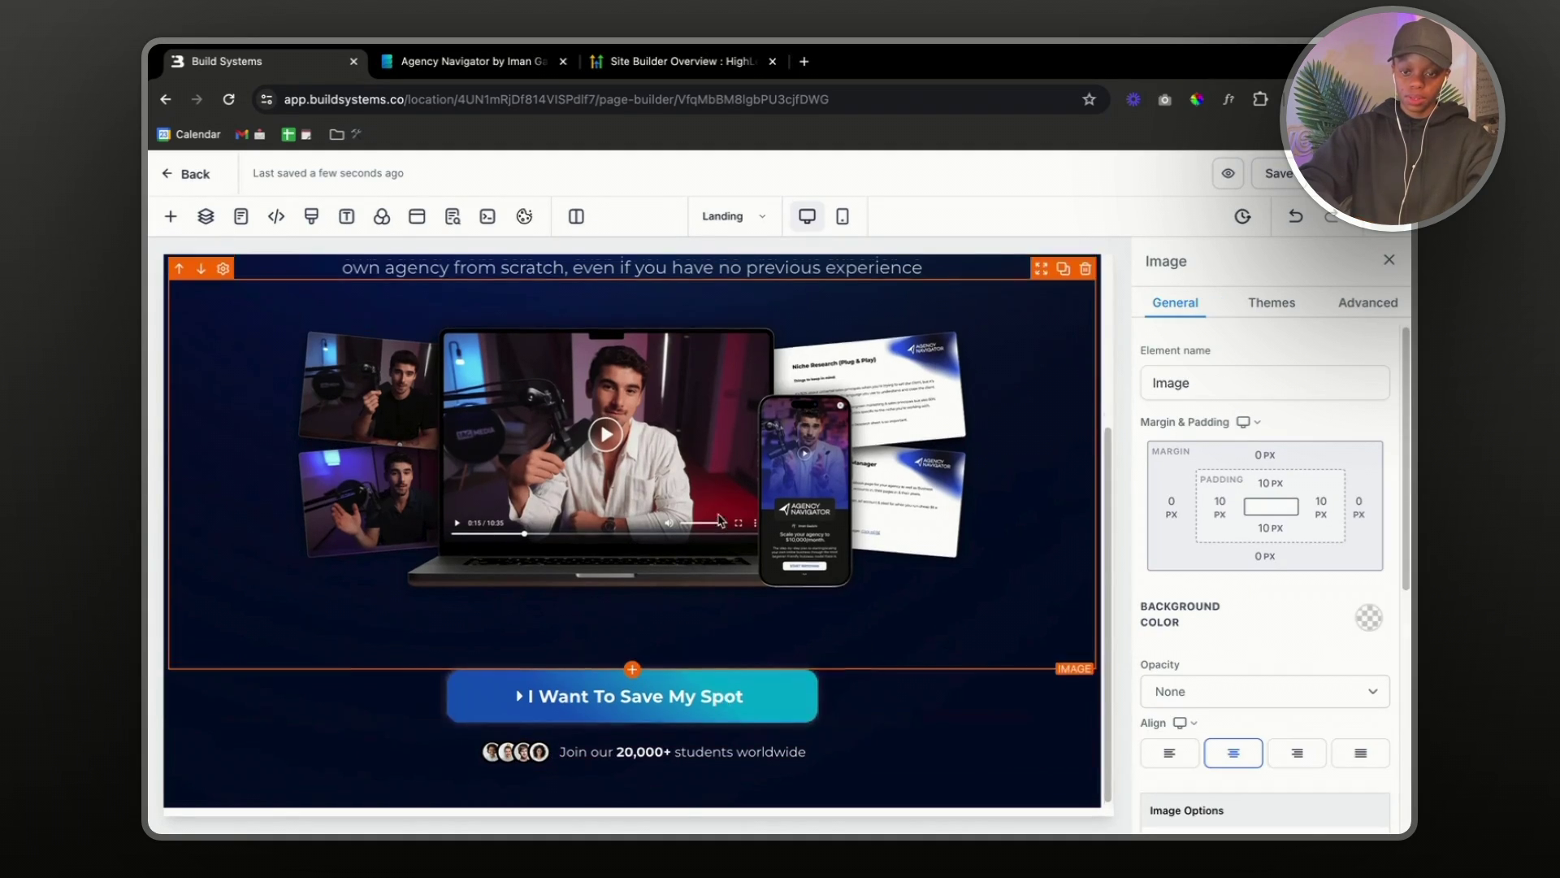
scroll(725, 692, up, 3)
click(671, 350)
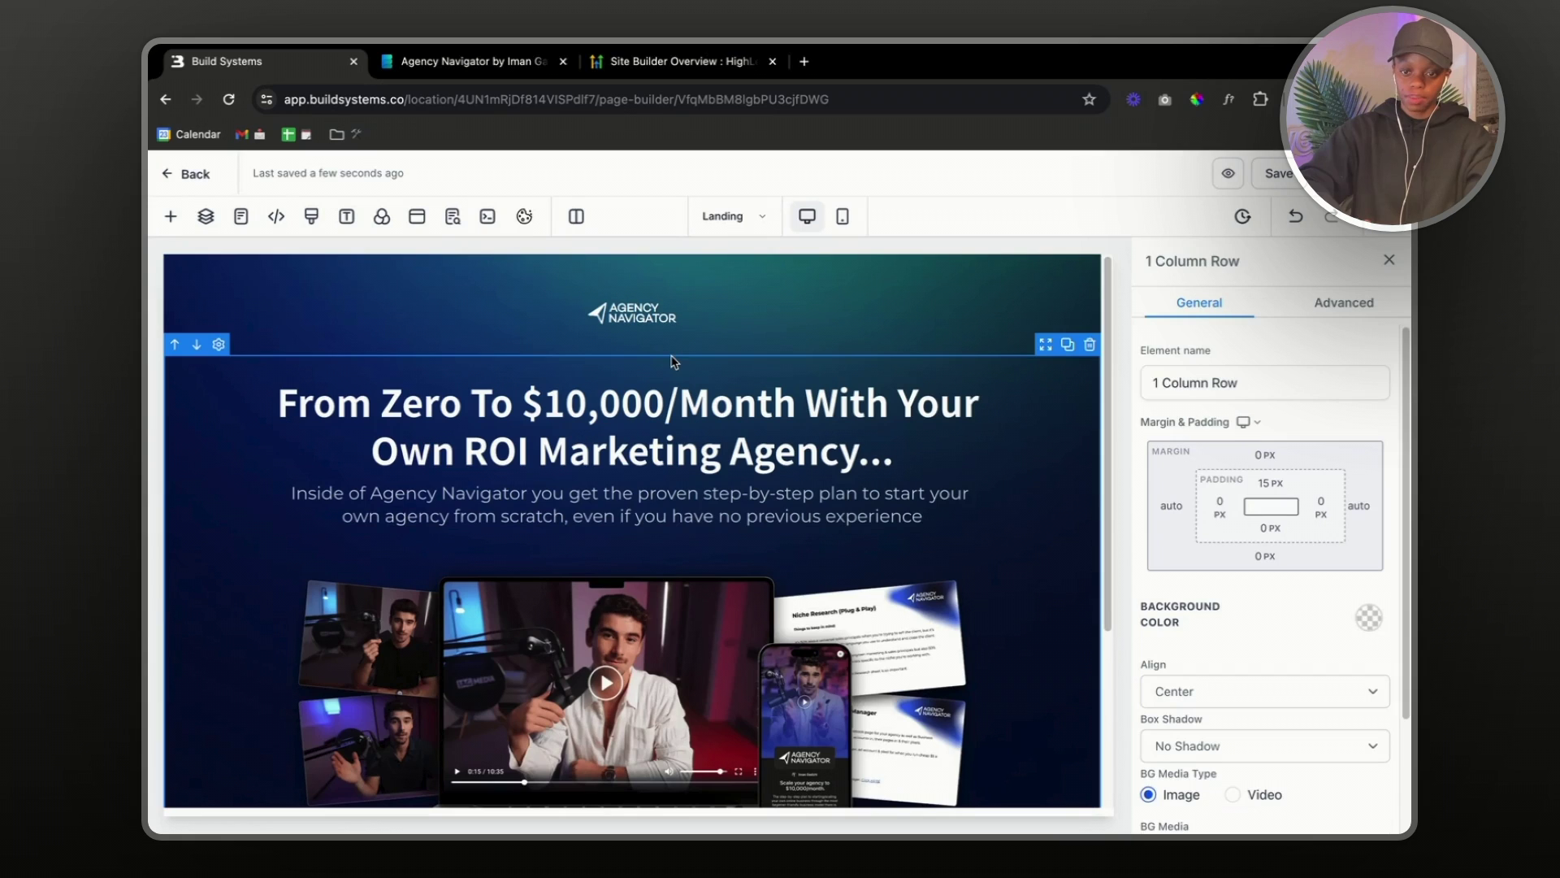
click(671, 343)
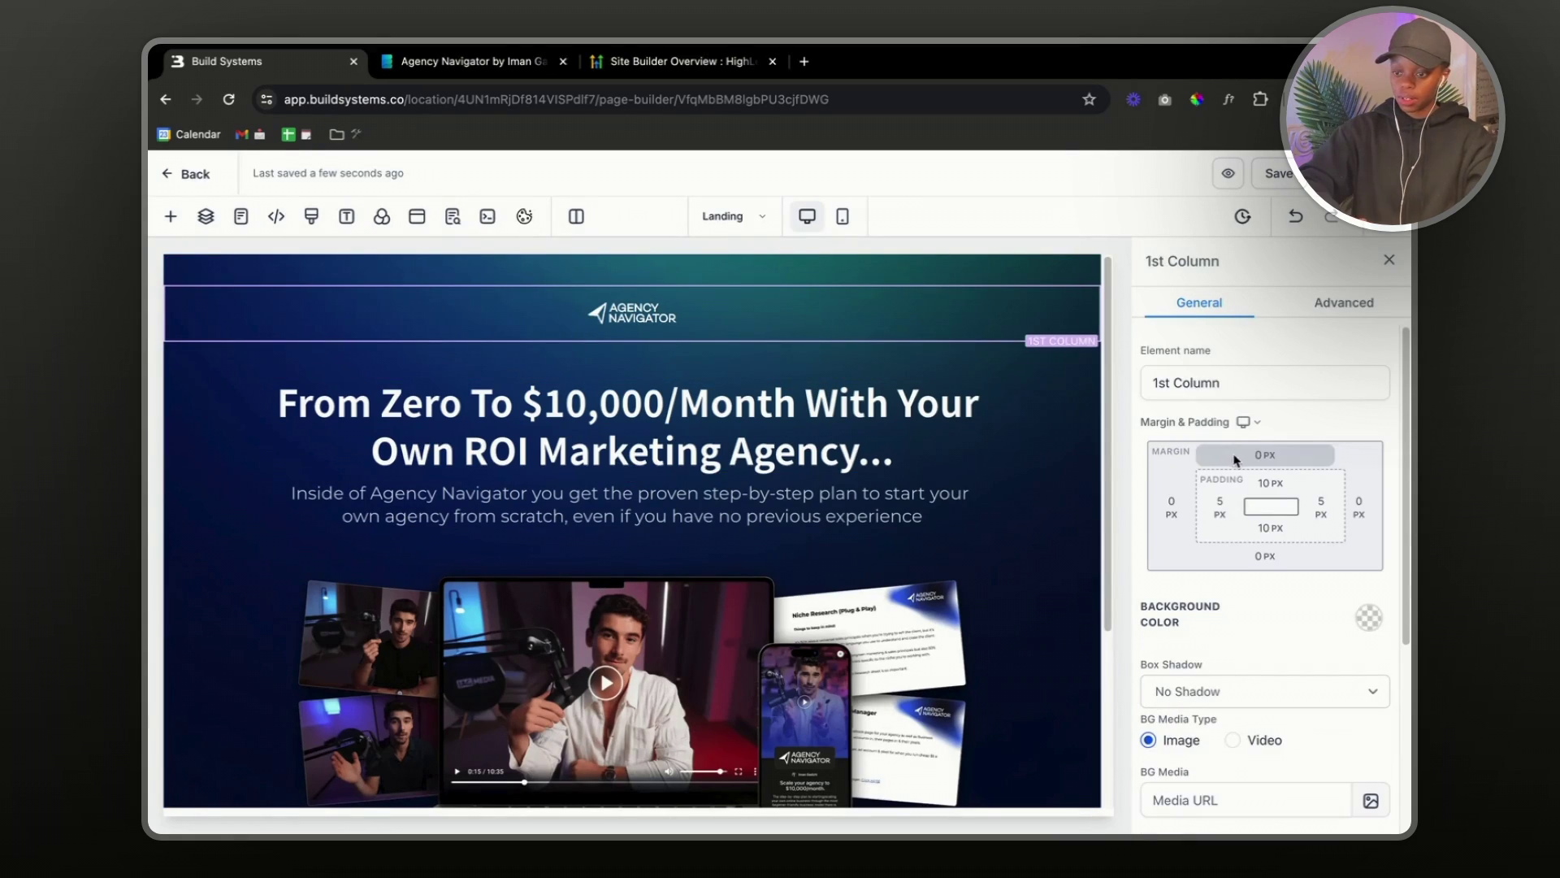
click(1271, 528)
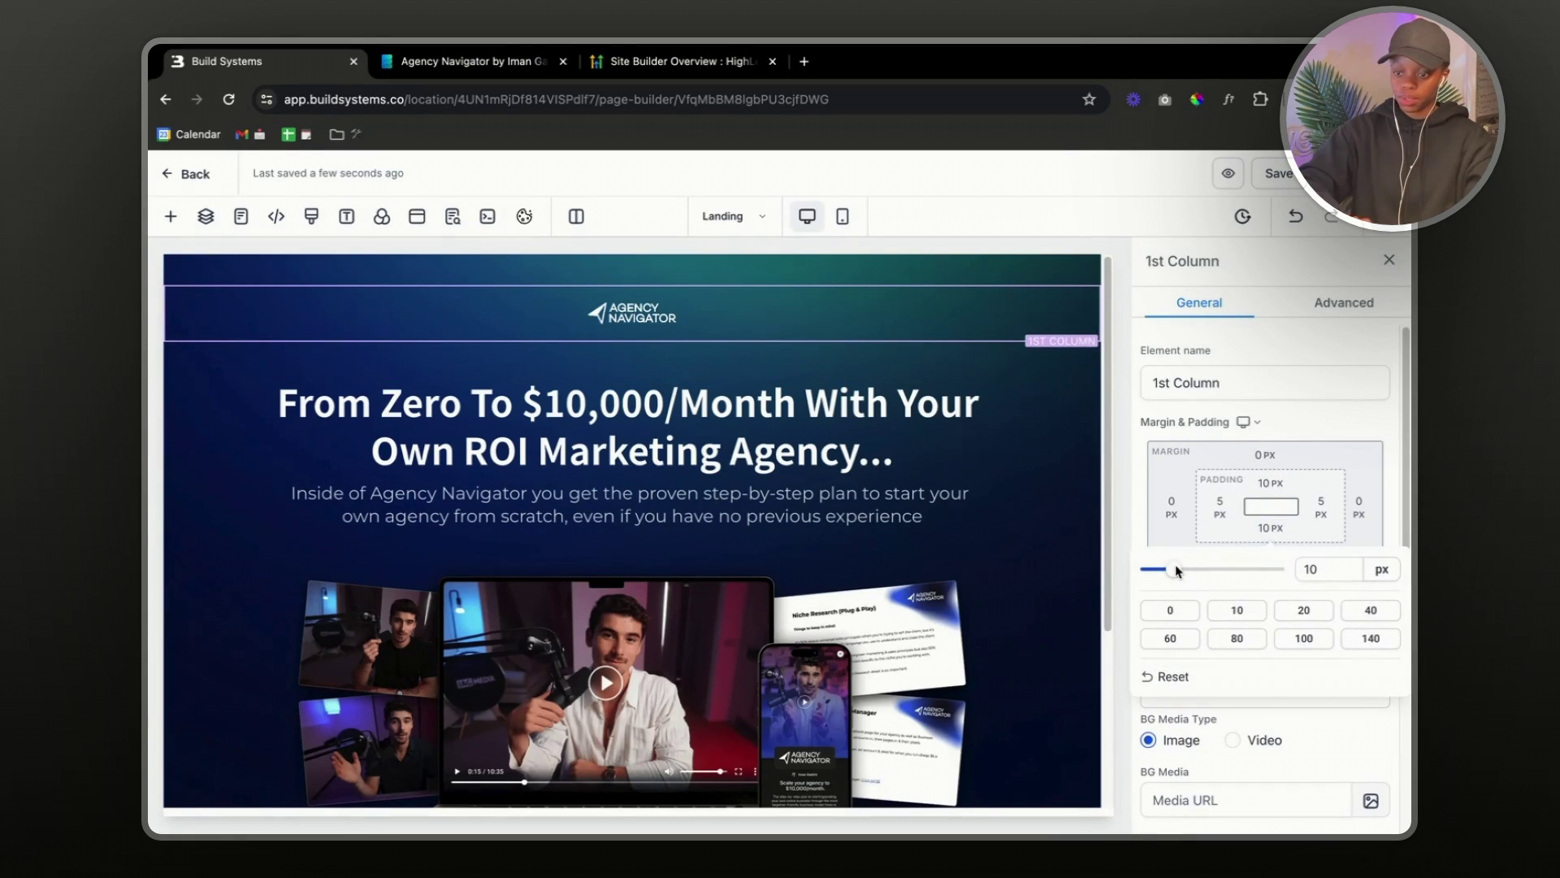
drag(1176, 571, 1142, 570)
- Remove the top padding of the row containing the headline and save the page
click(626, 414)
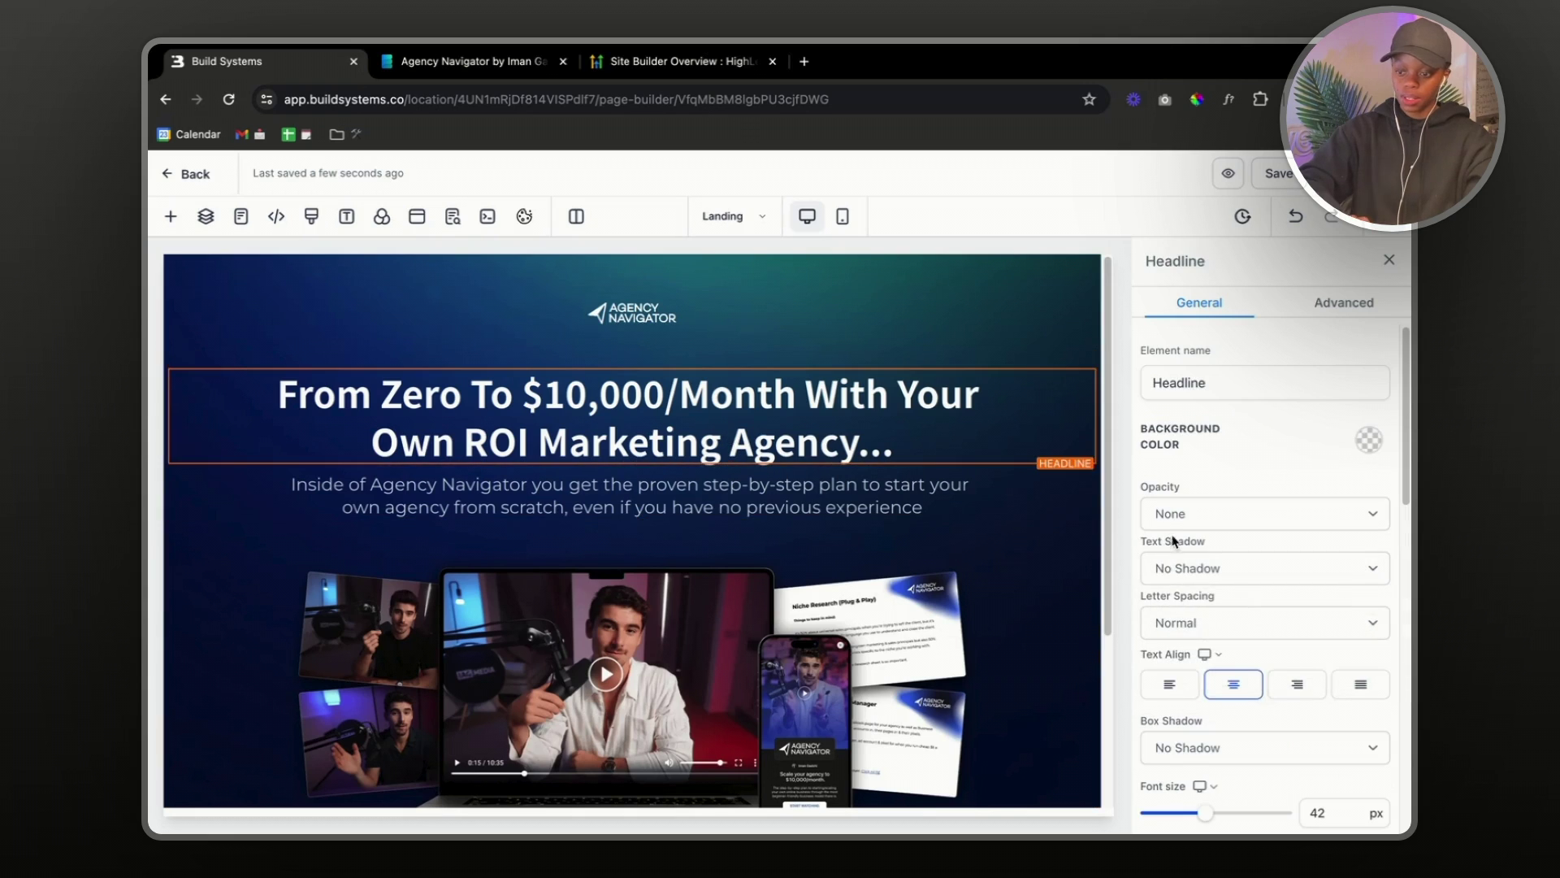
click(928, 353)
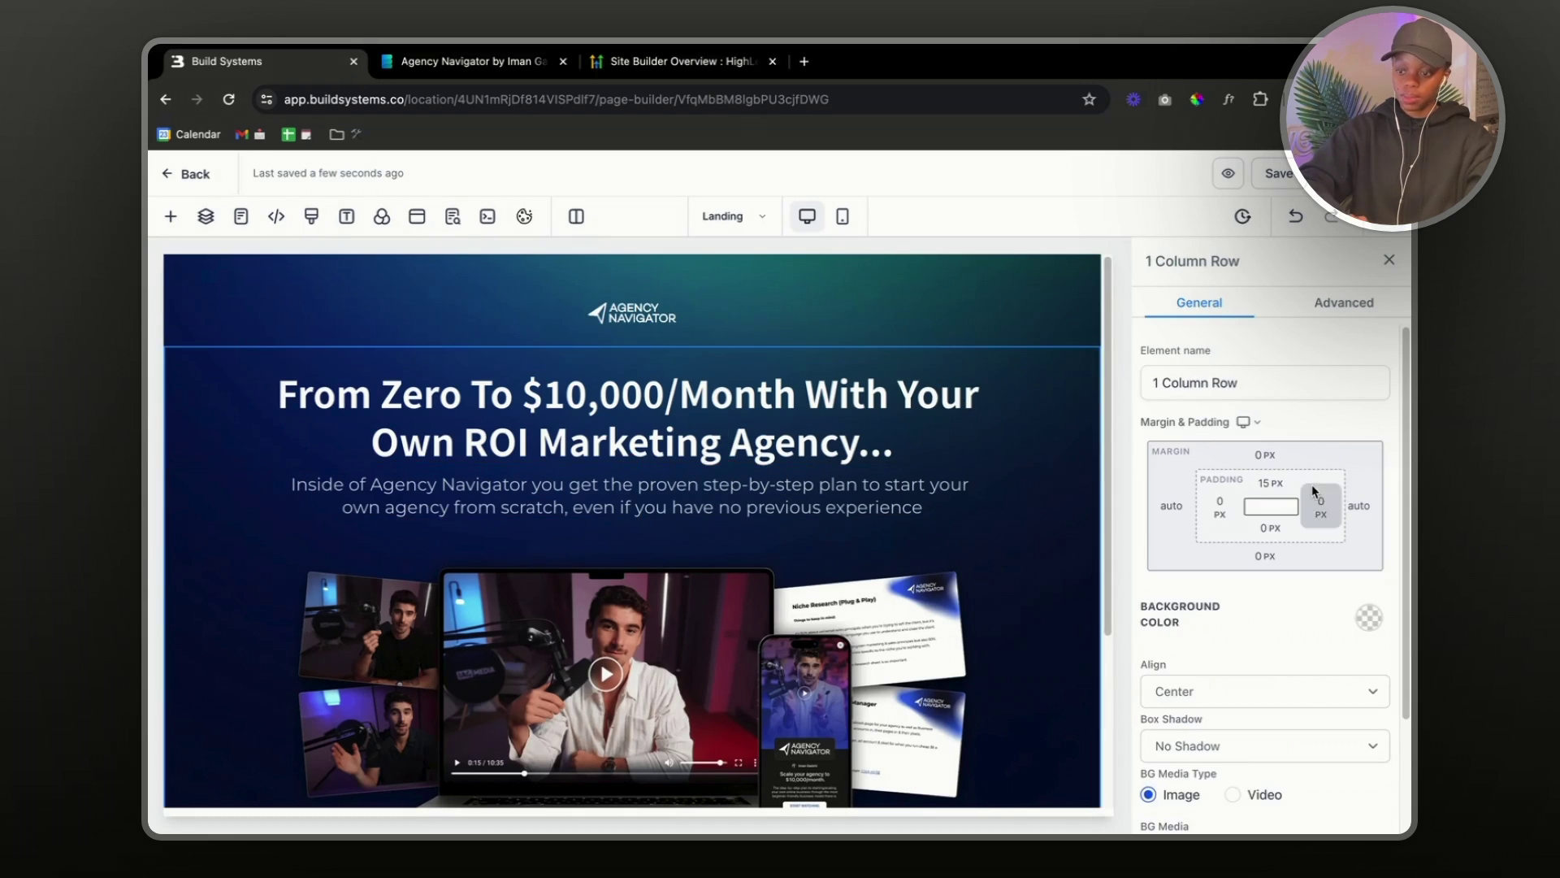
click(1270, 483)
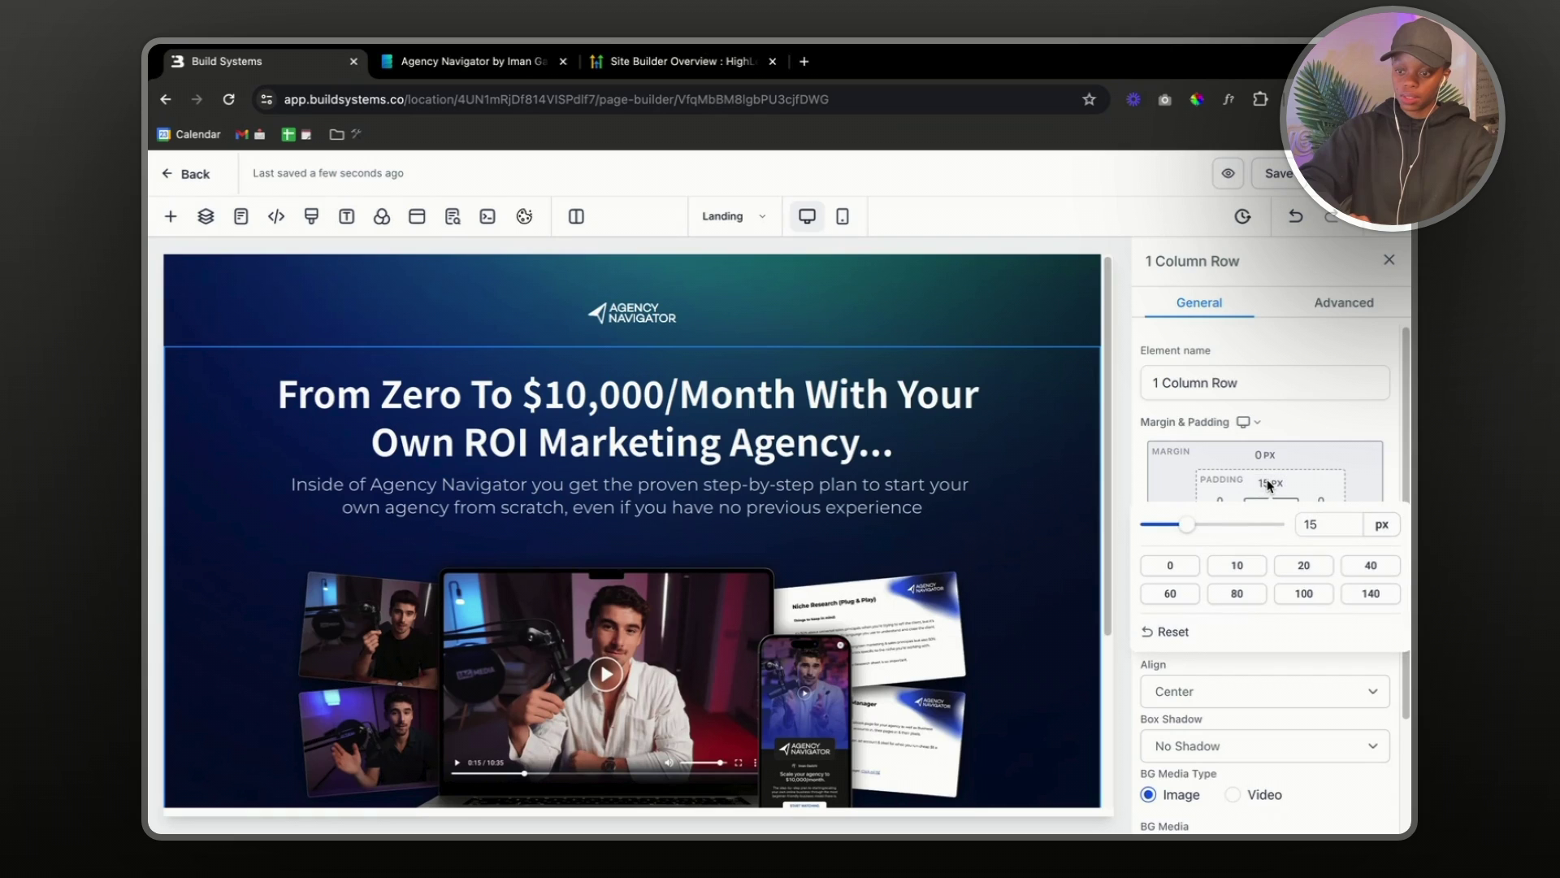
click(740, 416)
scroll(740, 416, down, 3)
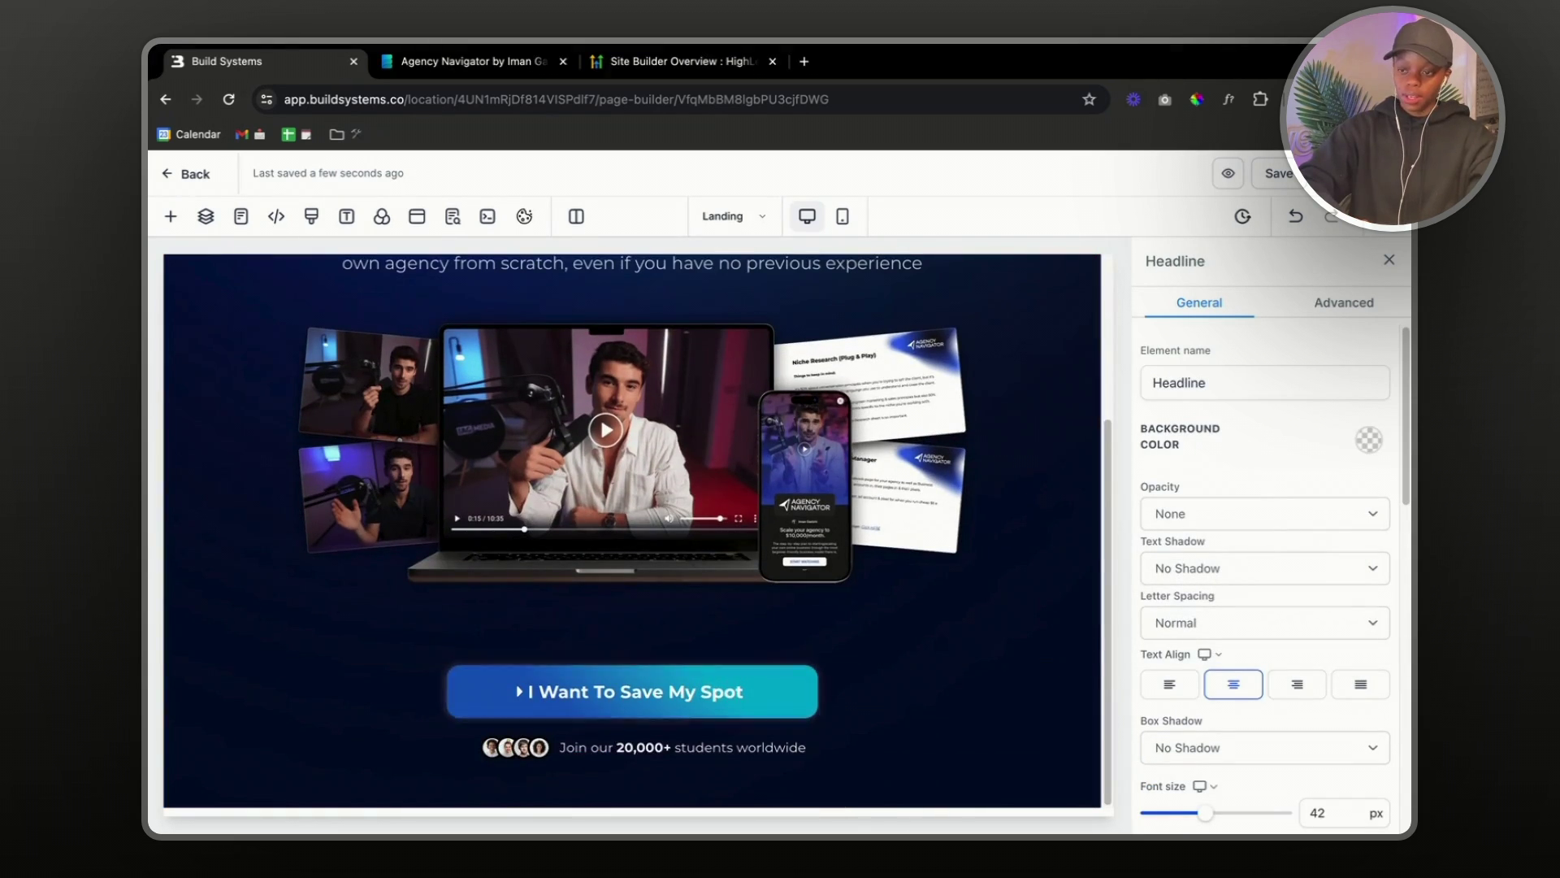
click(1271, 184)
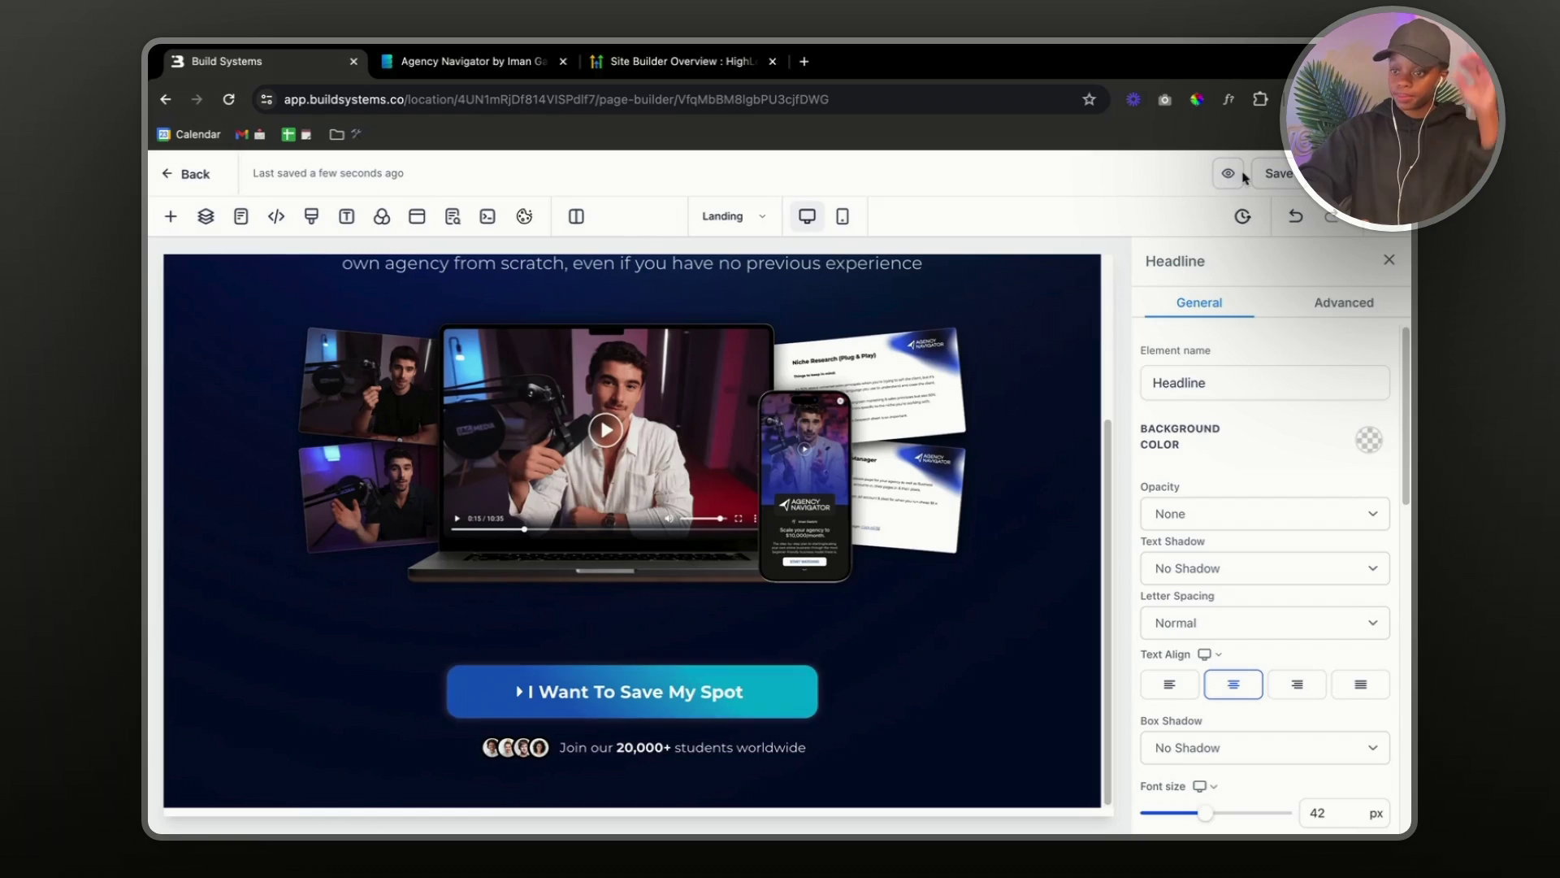
- Preview the built page and compare its hero section with the original Agency Navigator page
click(1208, 177)
click(644, 73)
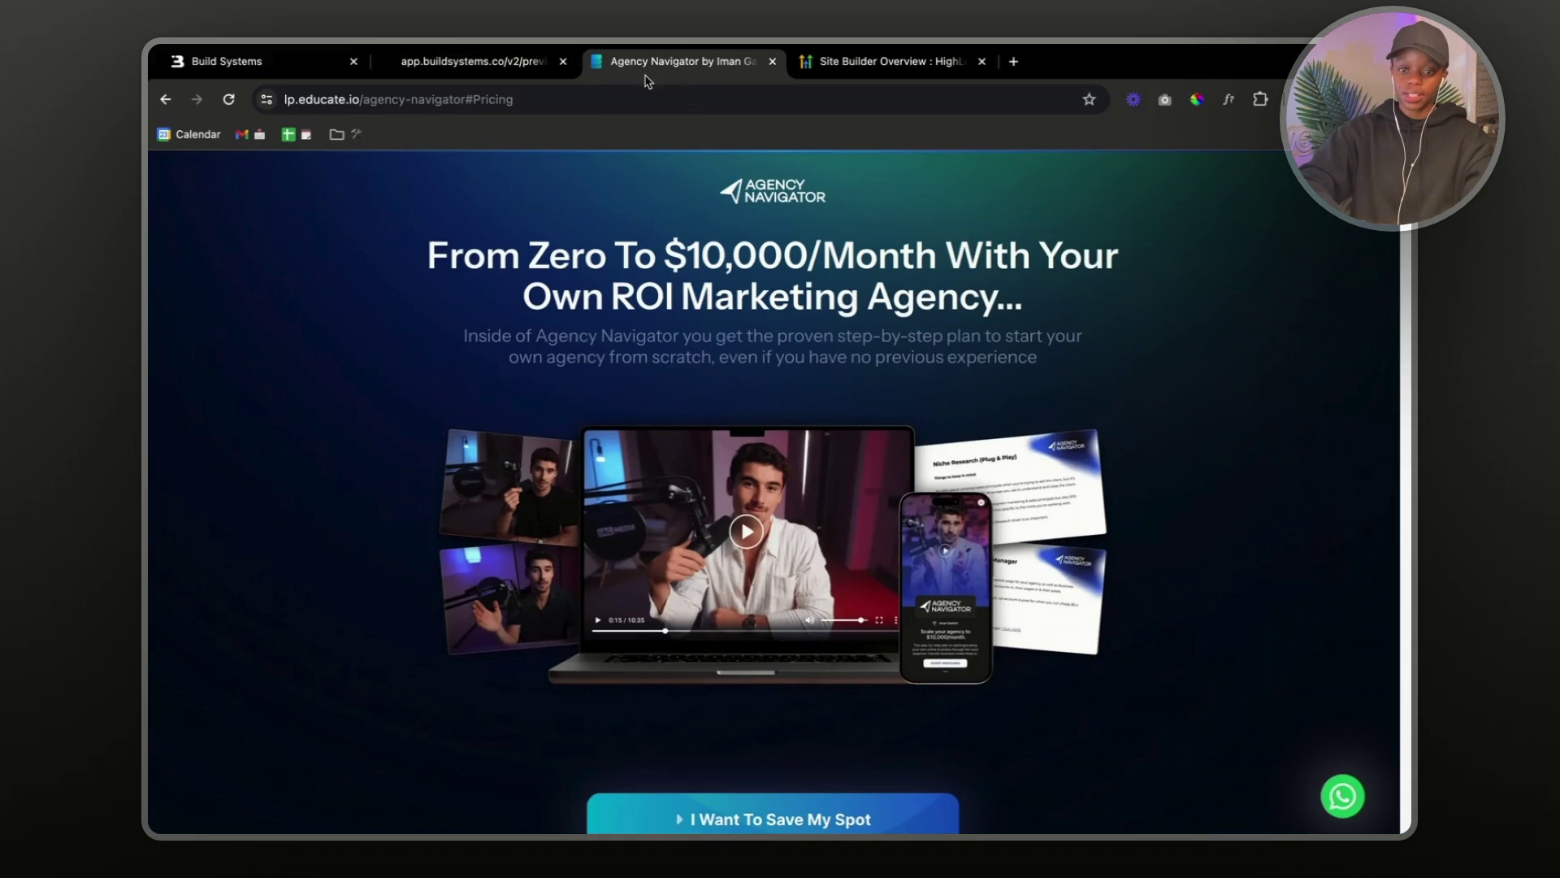
click(525, 69)
click(654, 73)
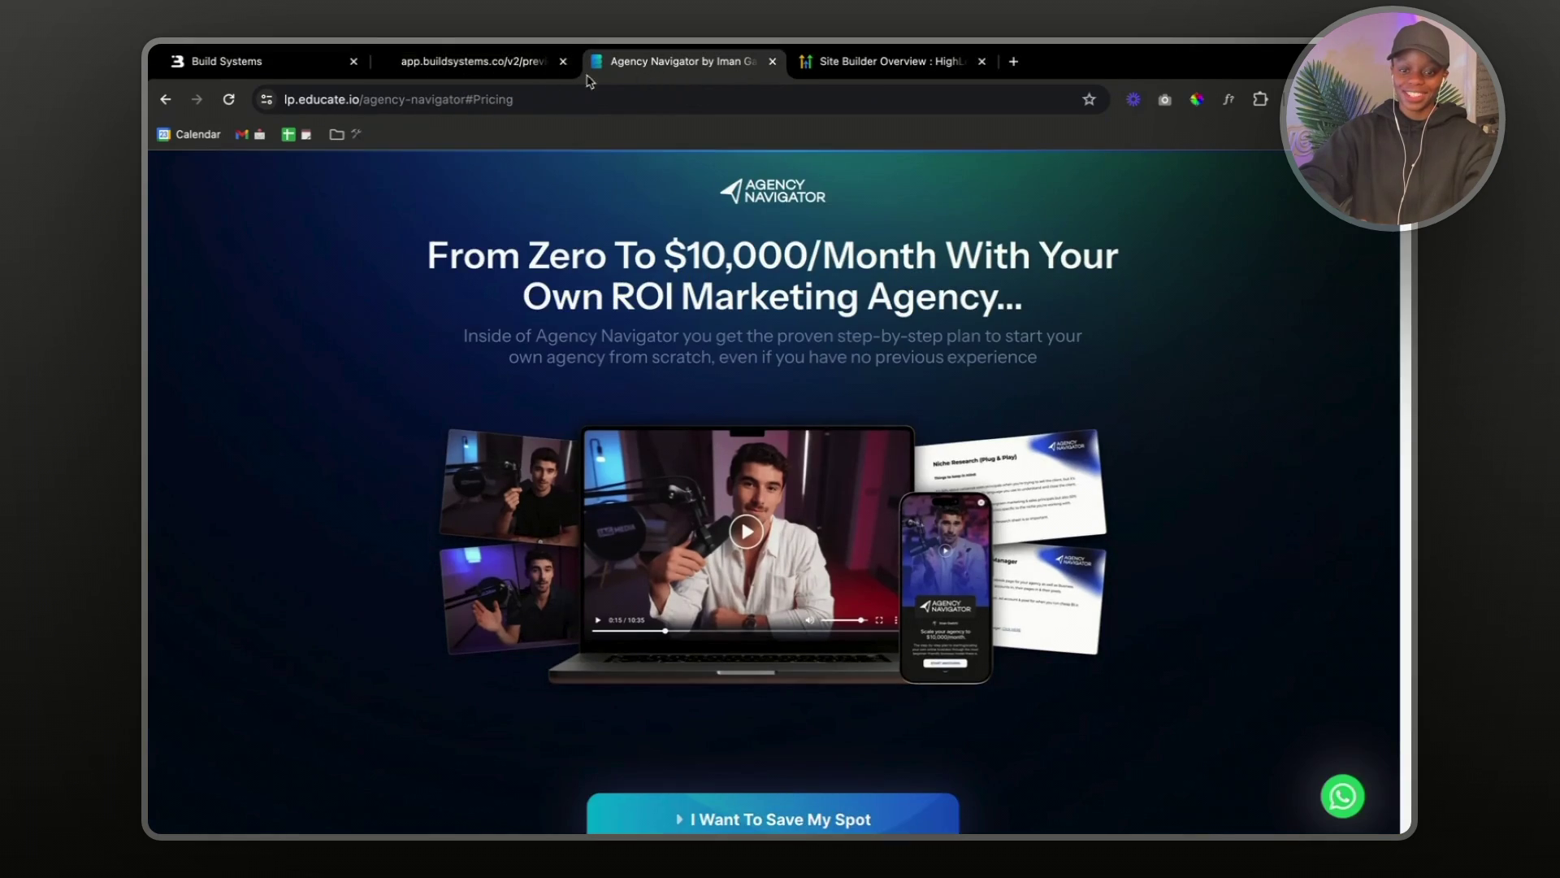
click(517, 72)
click(705, 78)
click(479, 73)
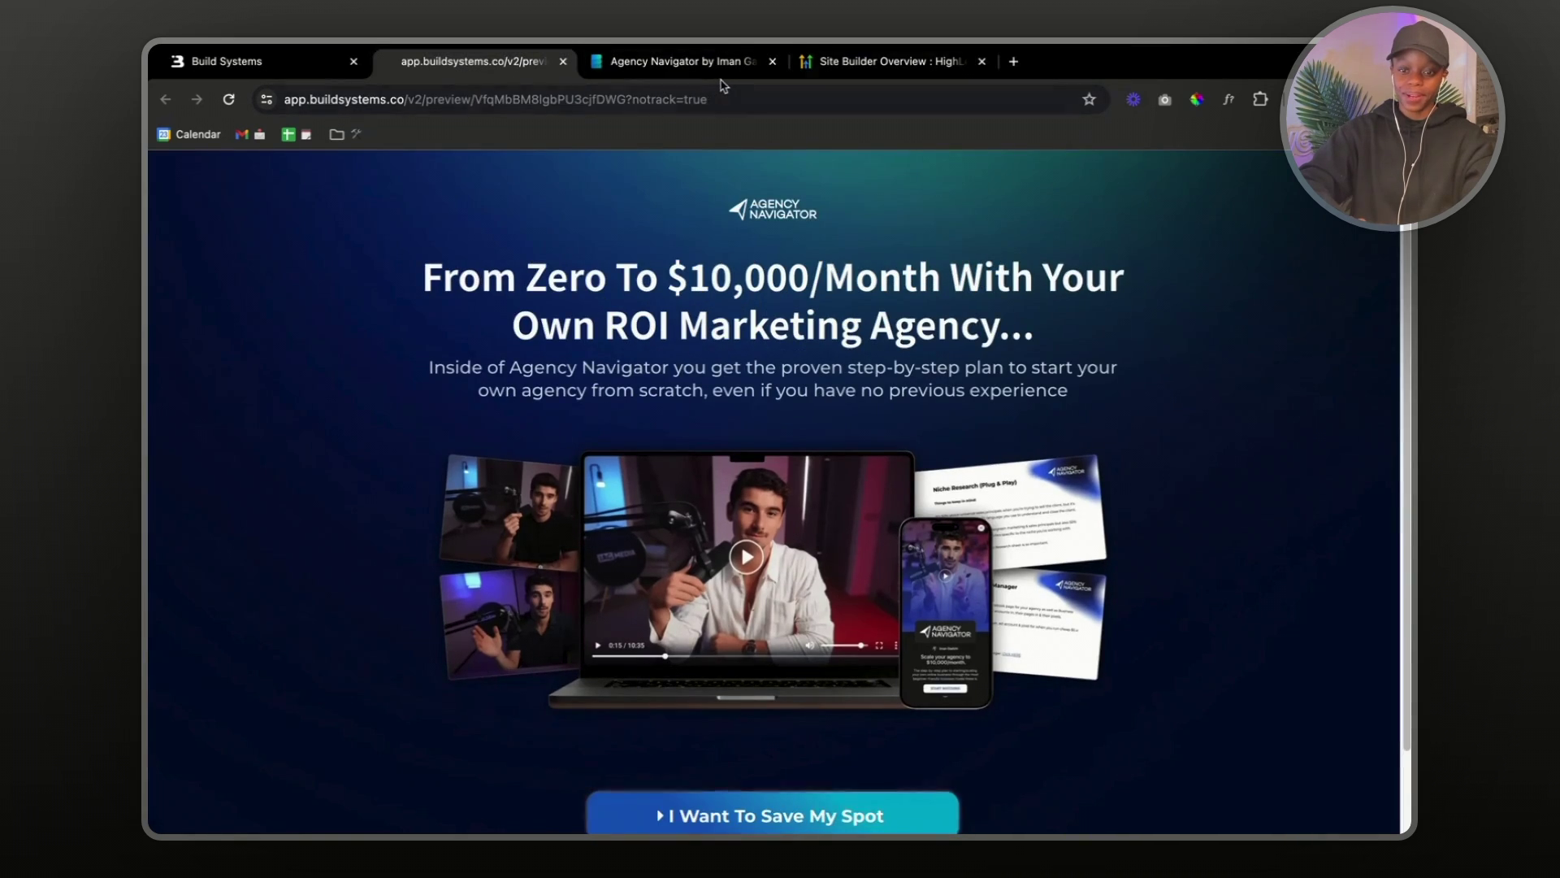
- Return to the site builder, switch the hero sub headline's typography type to Custom Font and open its font family choices
click(252, 63)
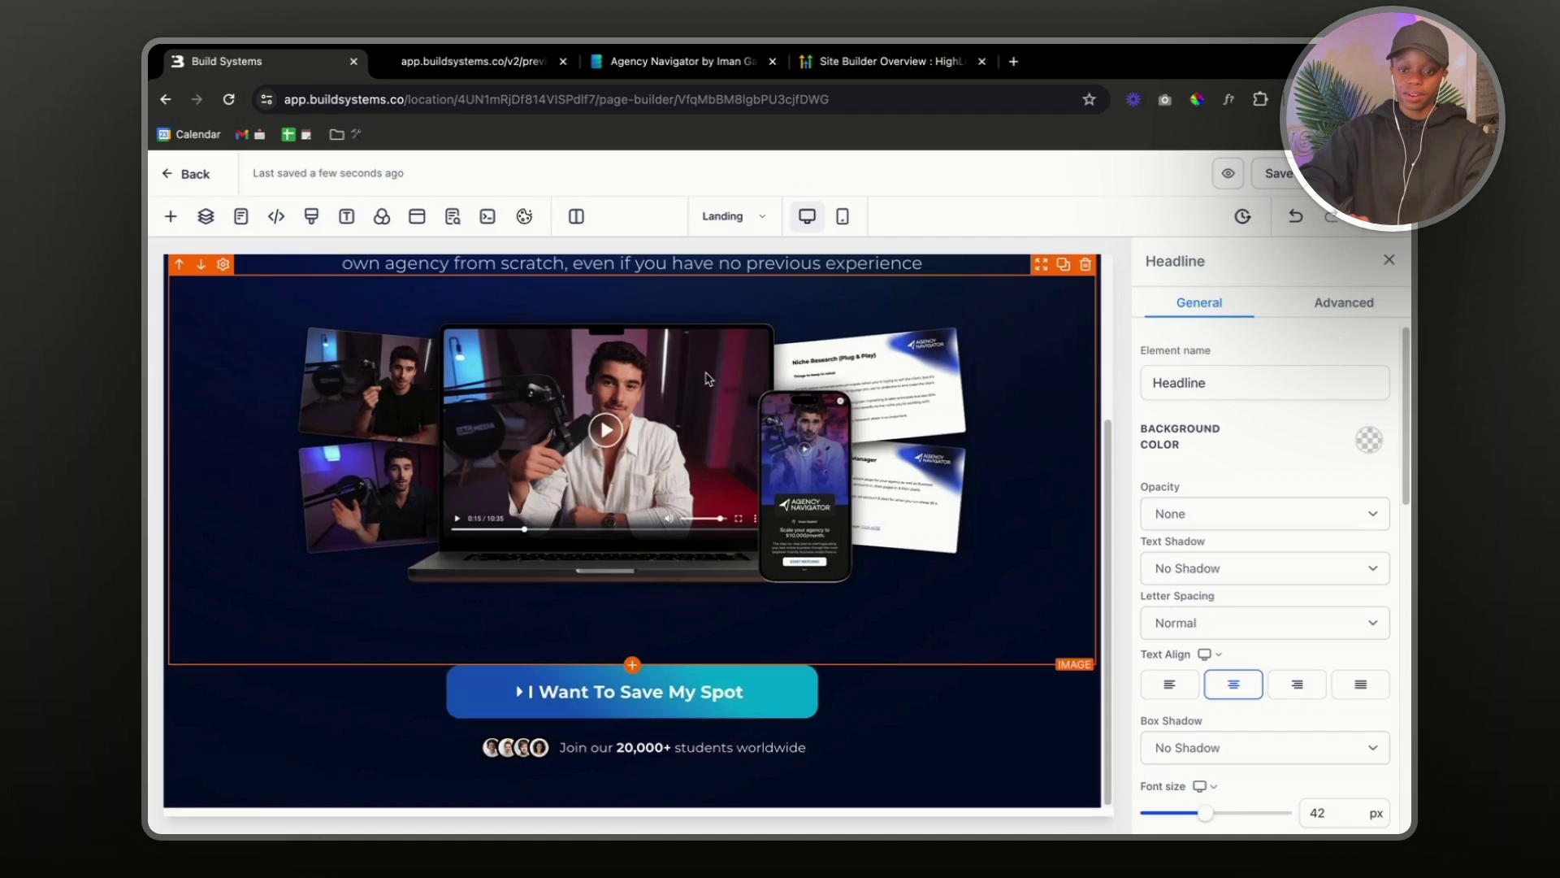
scroll(650, 455, up, 3)
click(591, 485)
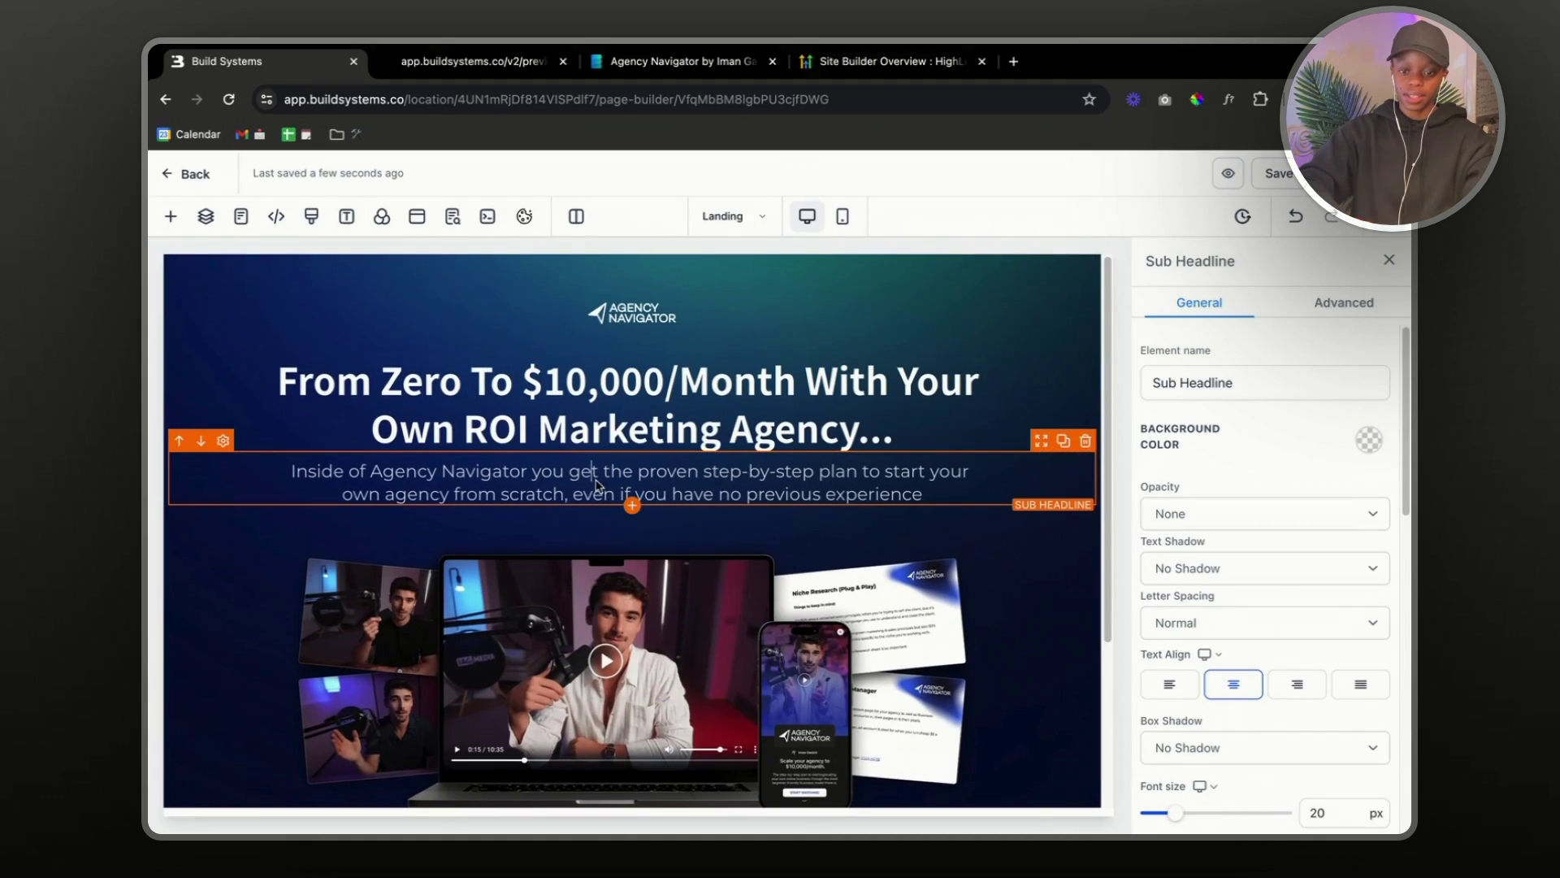
scroll(1295, 711, down, 2)
scroll(1295, 710, down, 1)
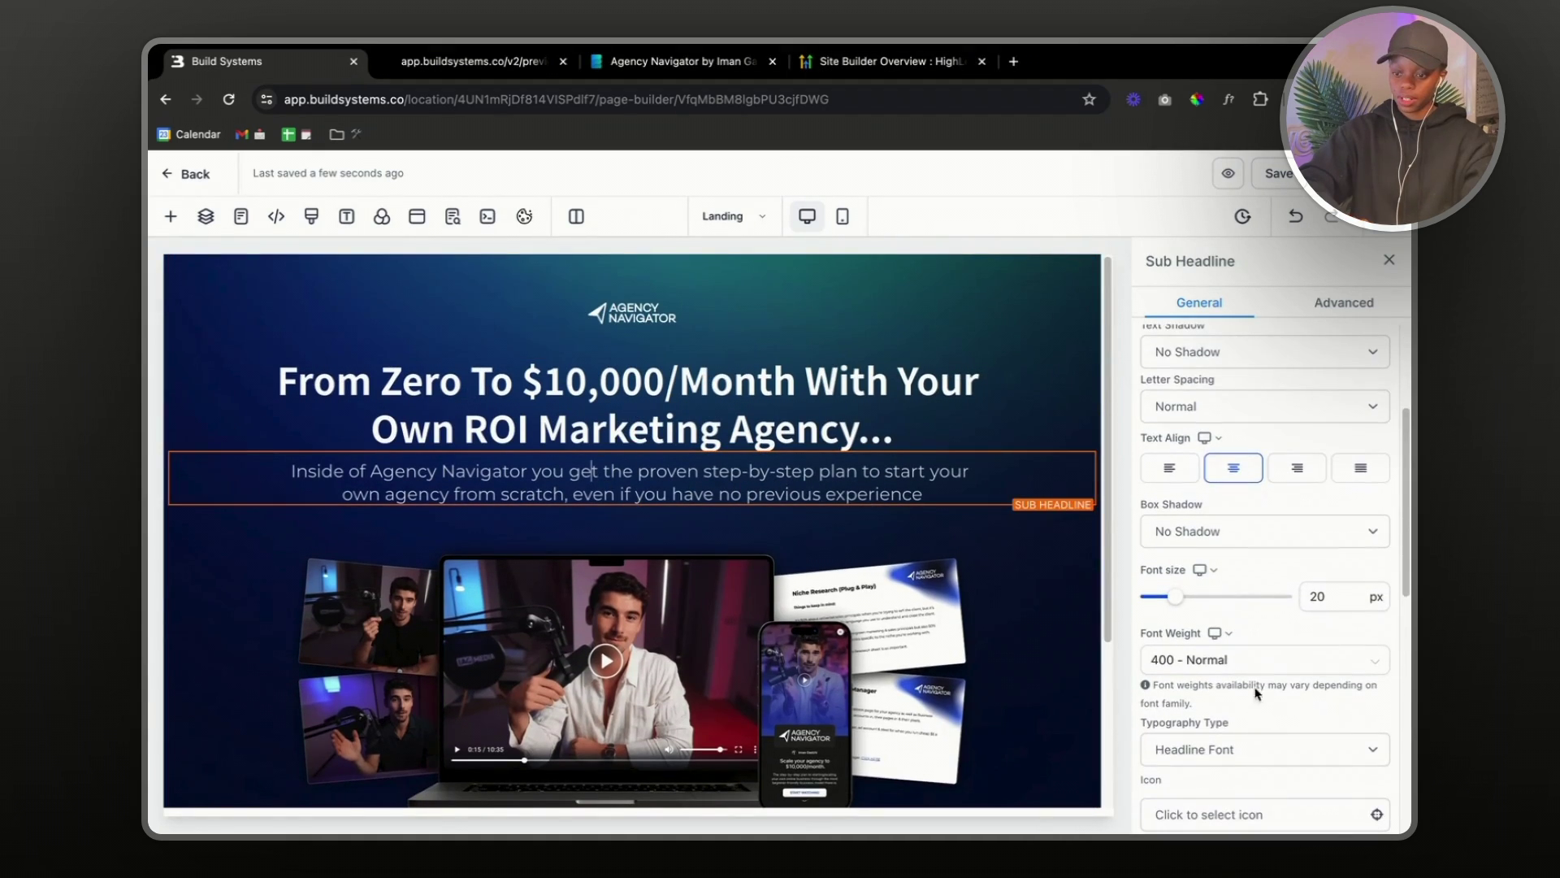
scroll(1267, 642, down, 10)
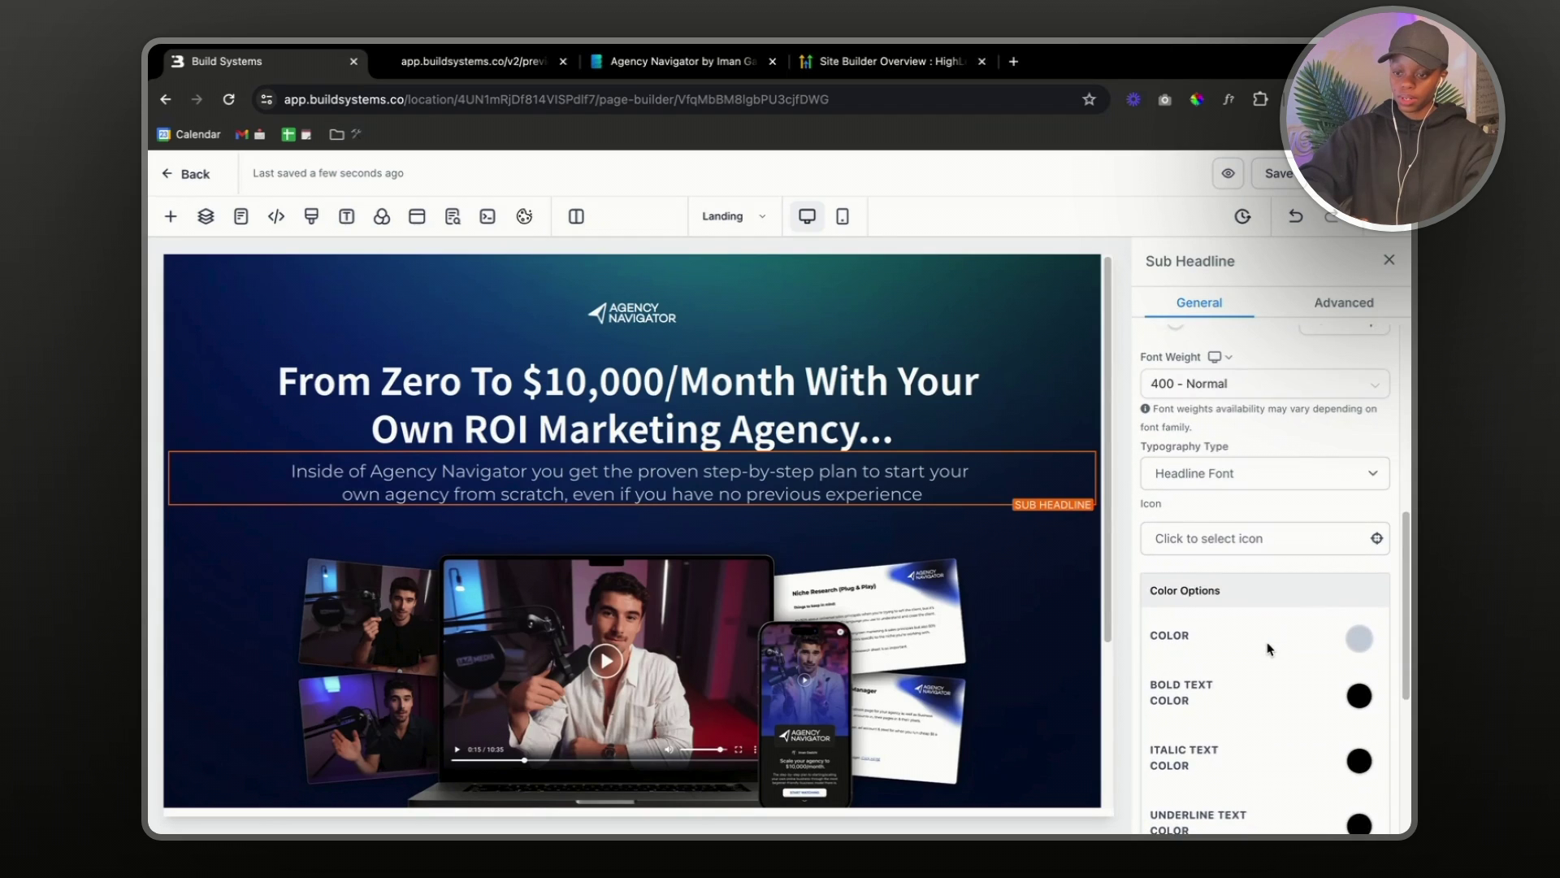
scroll(1267, 648, up, 8)
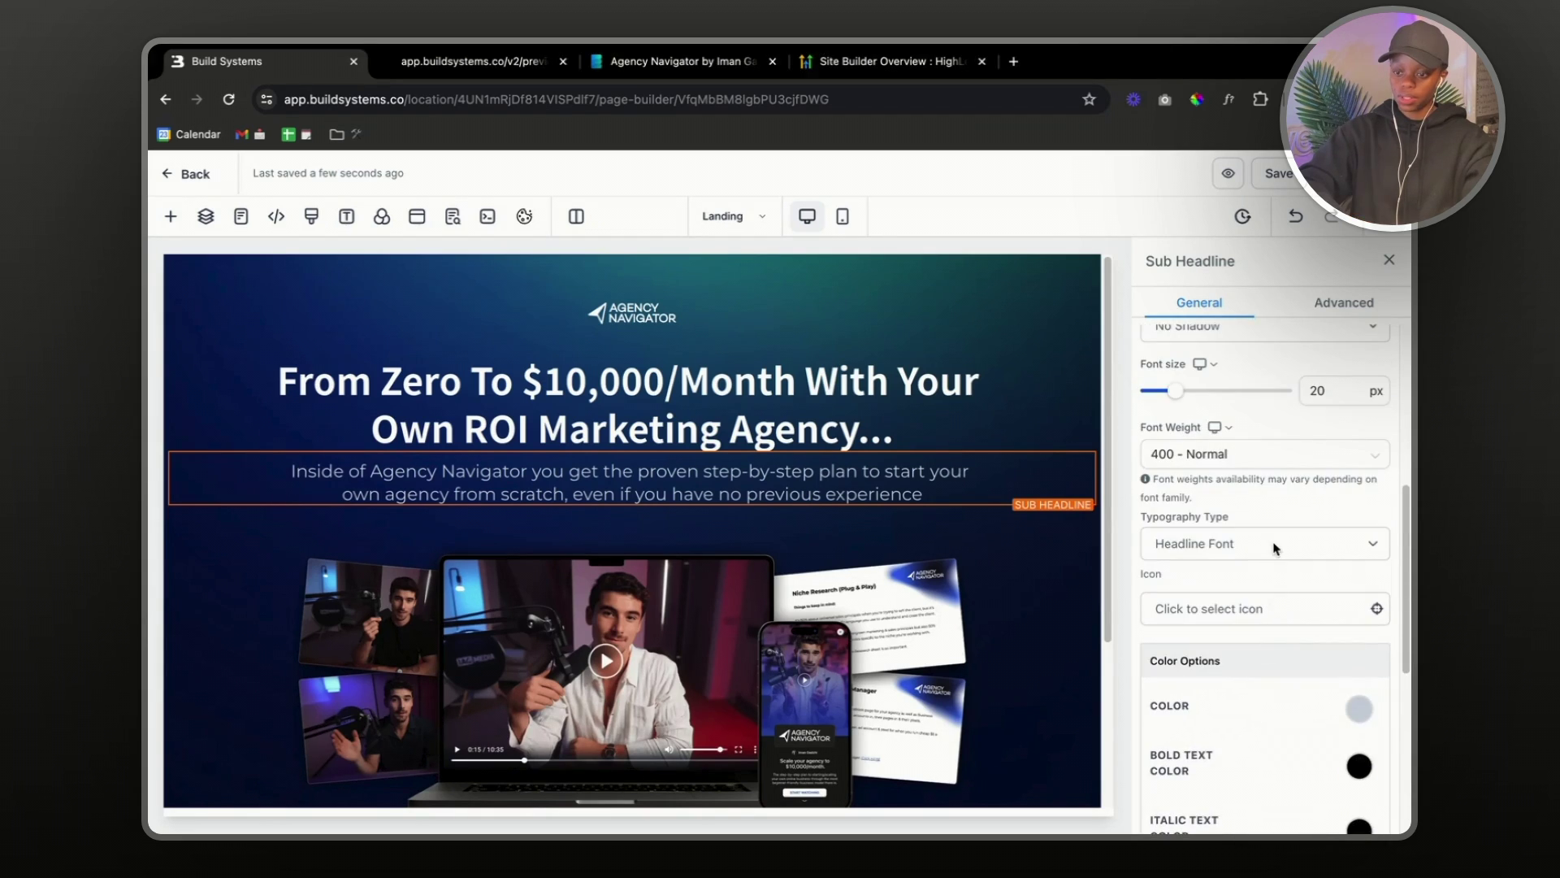
click(1276, 548)
click(1194, 583)
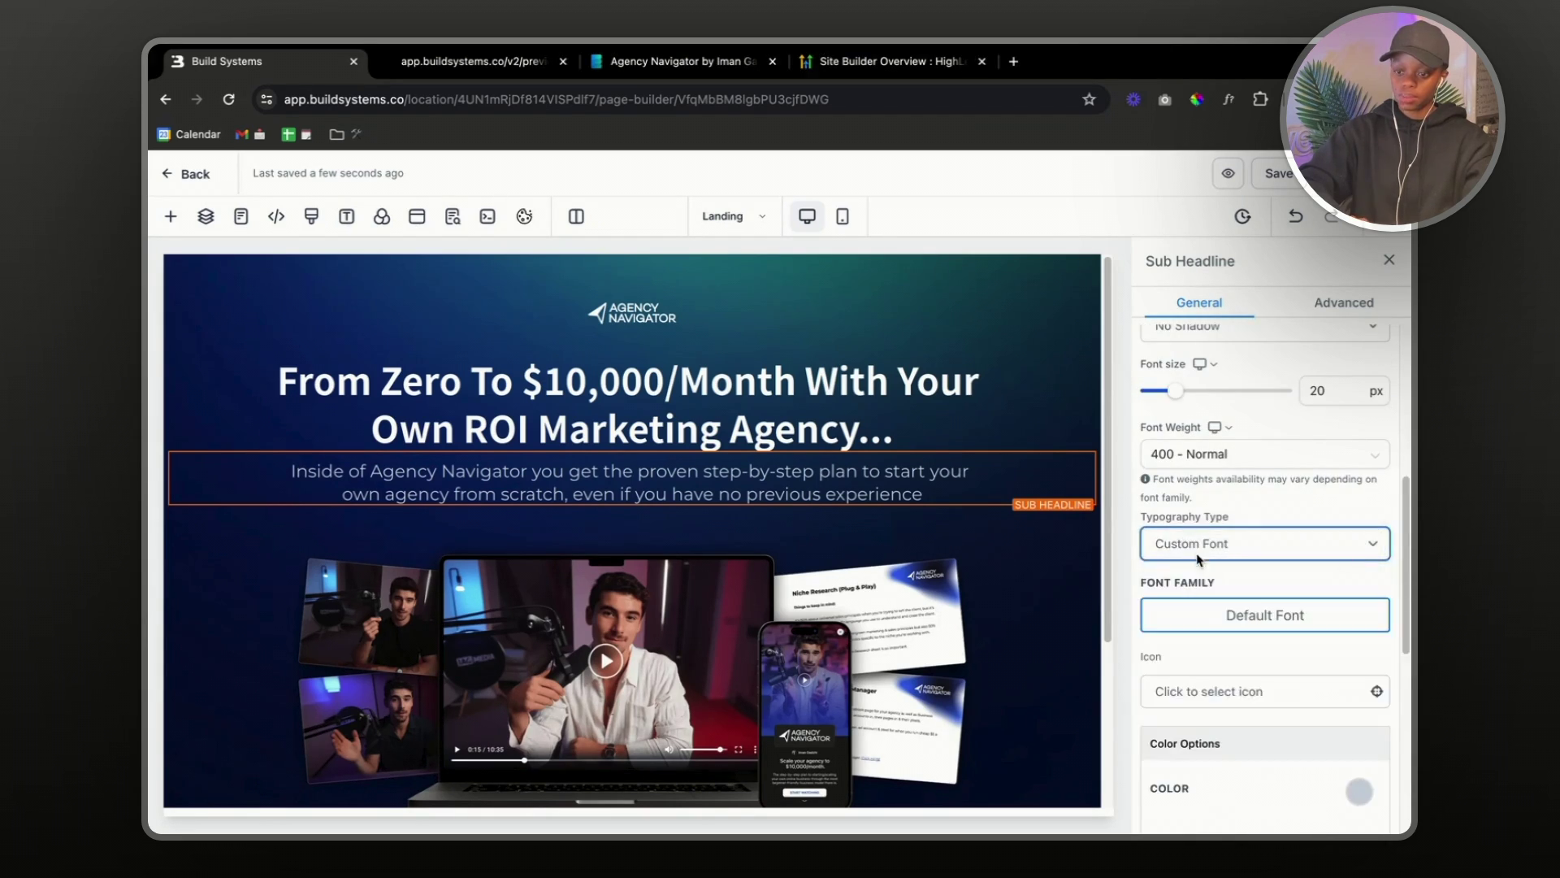
click(1234, 617)
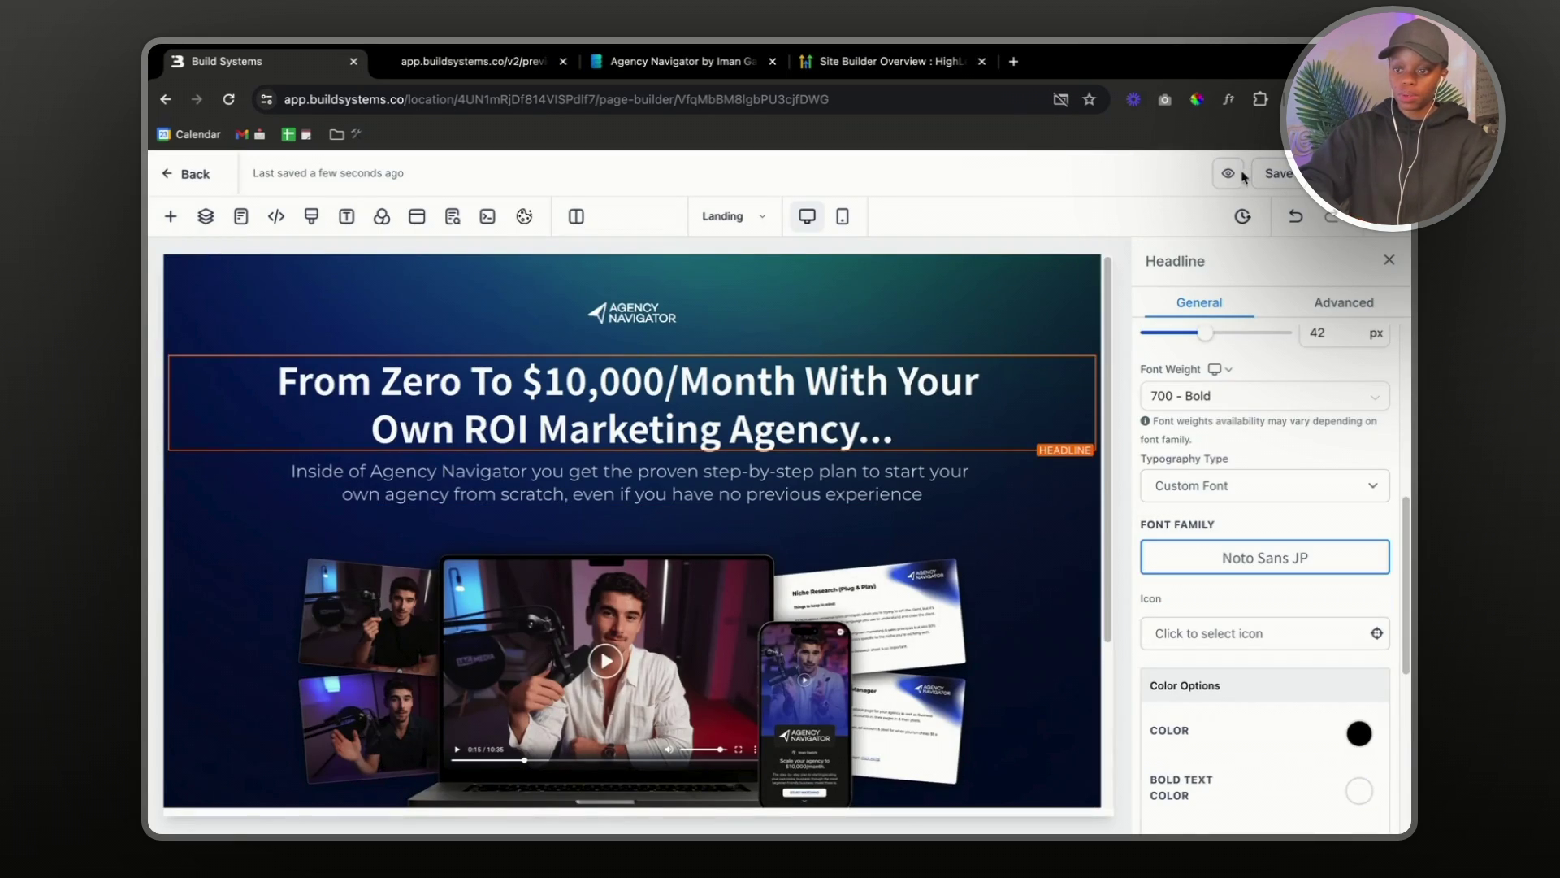
click(1239, 174)
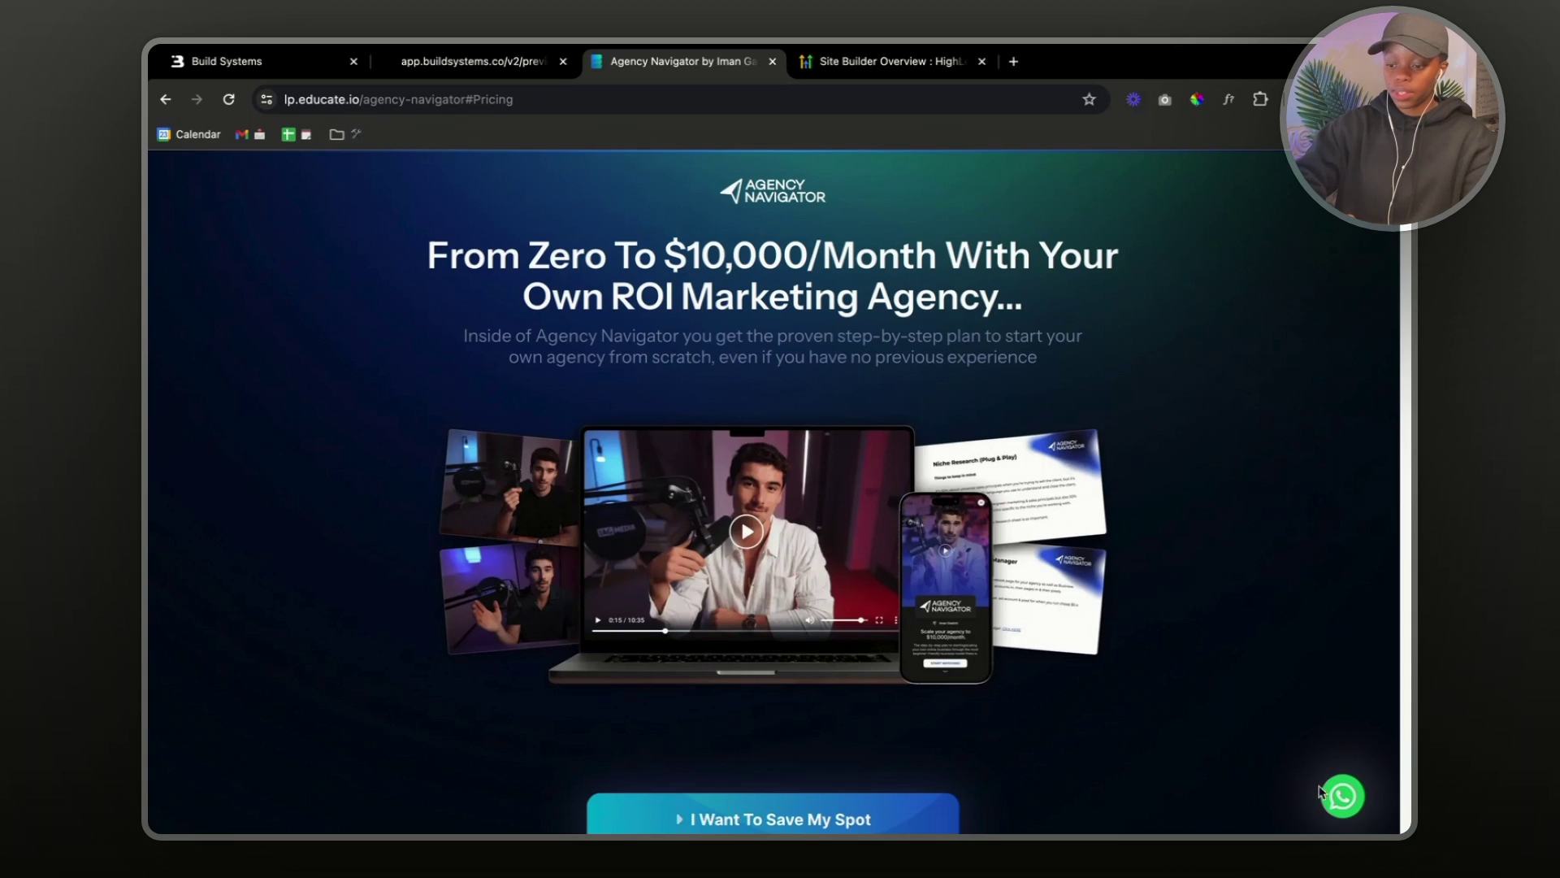
- Open the account's chat widget settings under Sites in a separate browser tab and copy the widget's body code
click(255, 71)
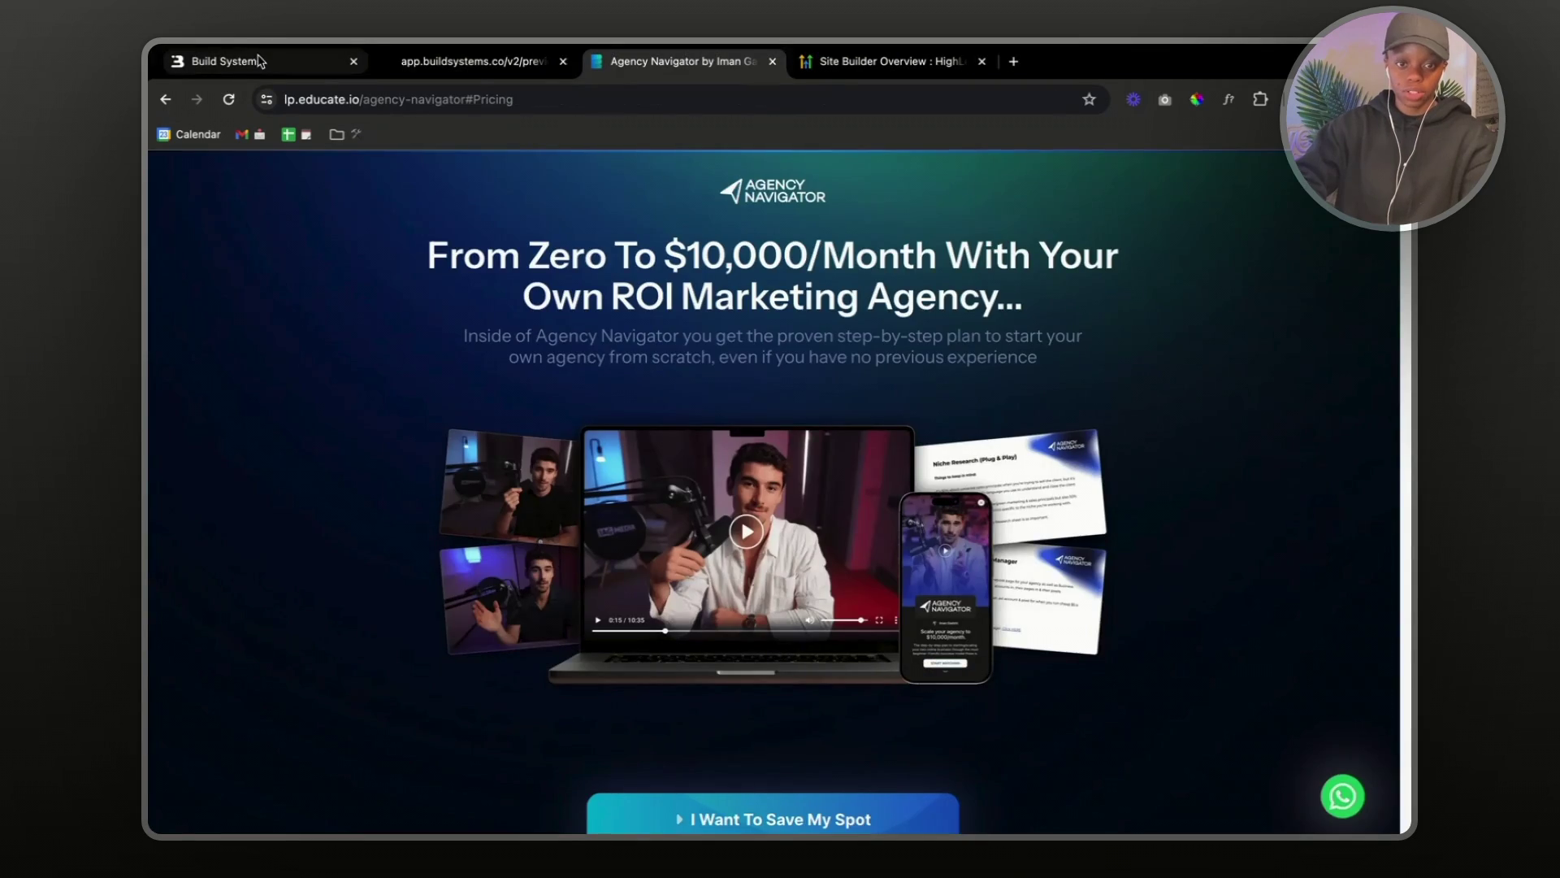
click(258, 61)
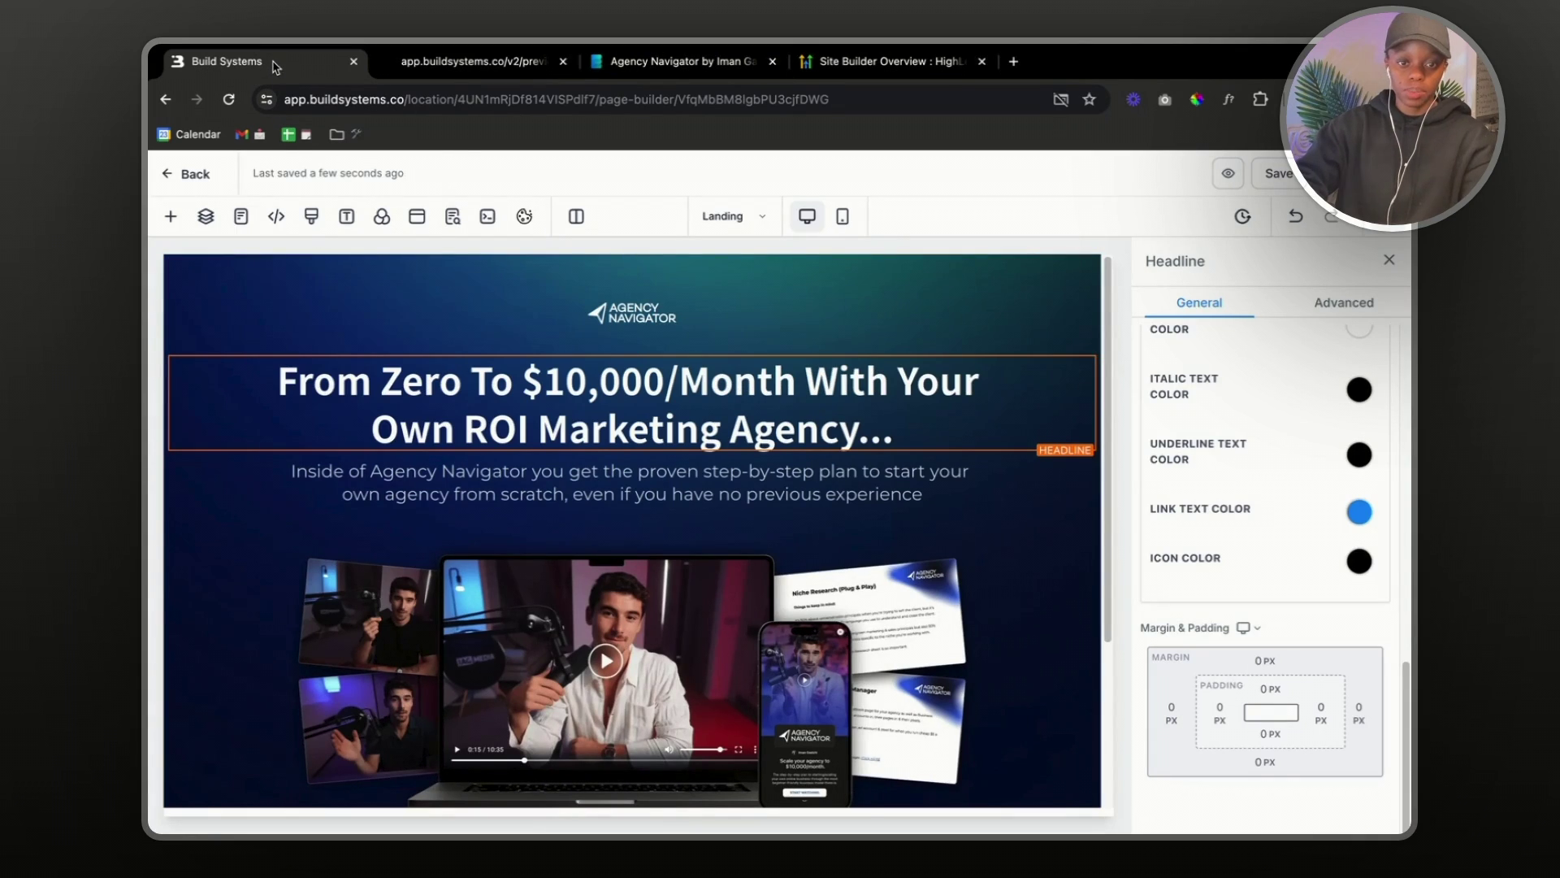
right_click(276, 66)
click(329, 177)
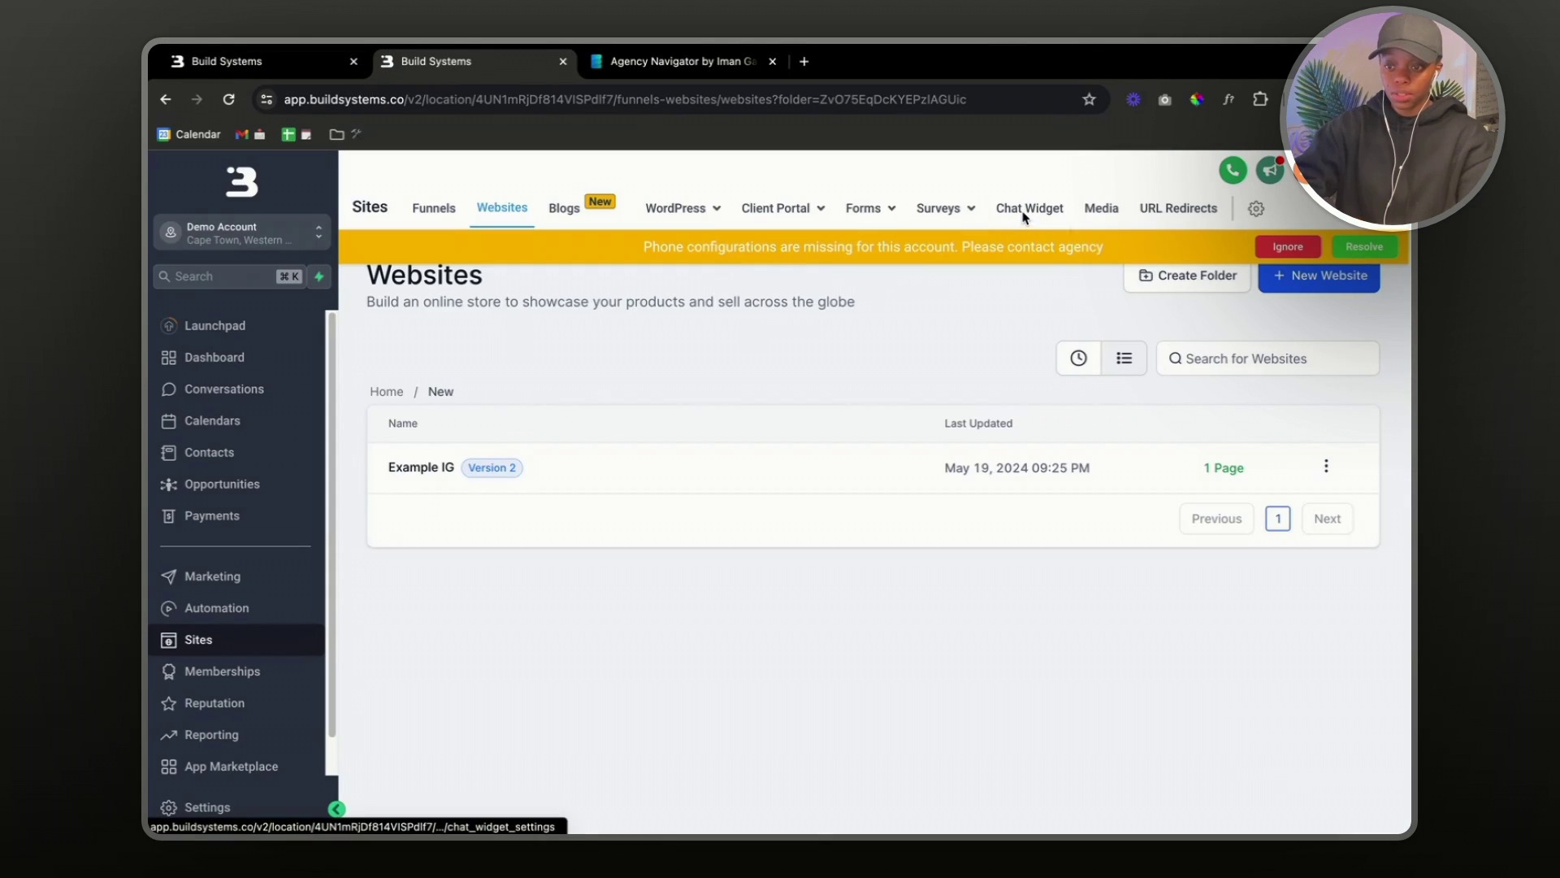
click(1024, 209)
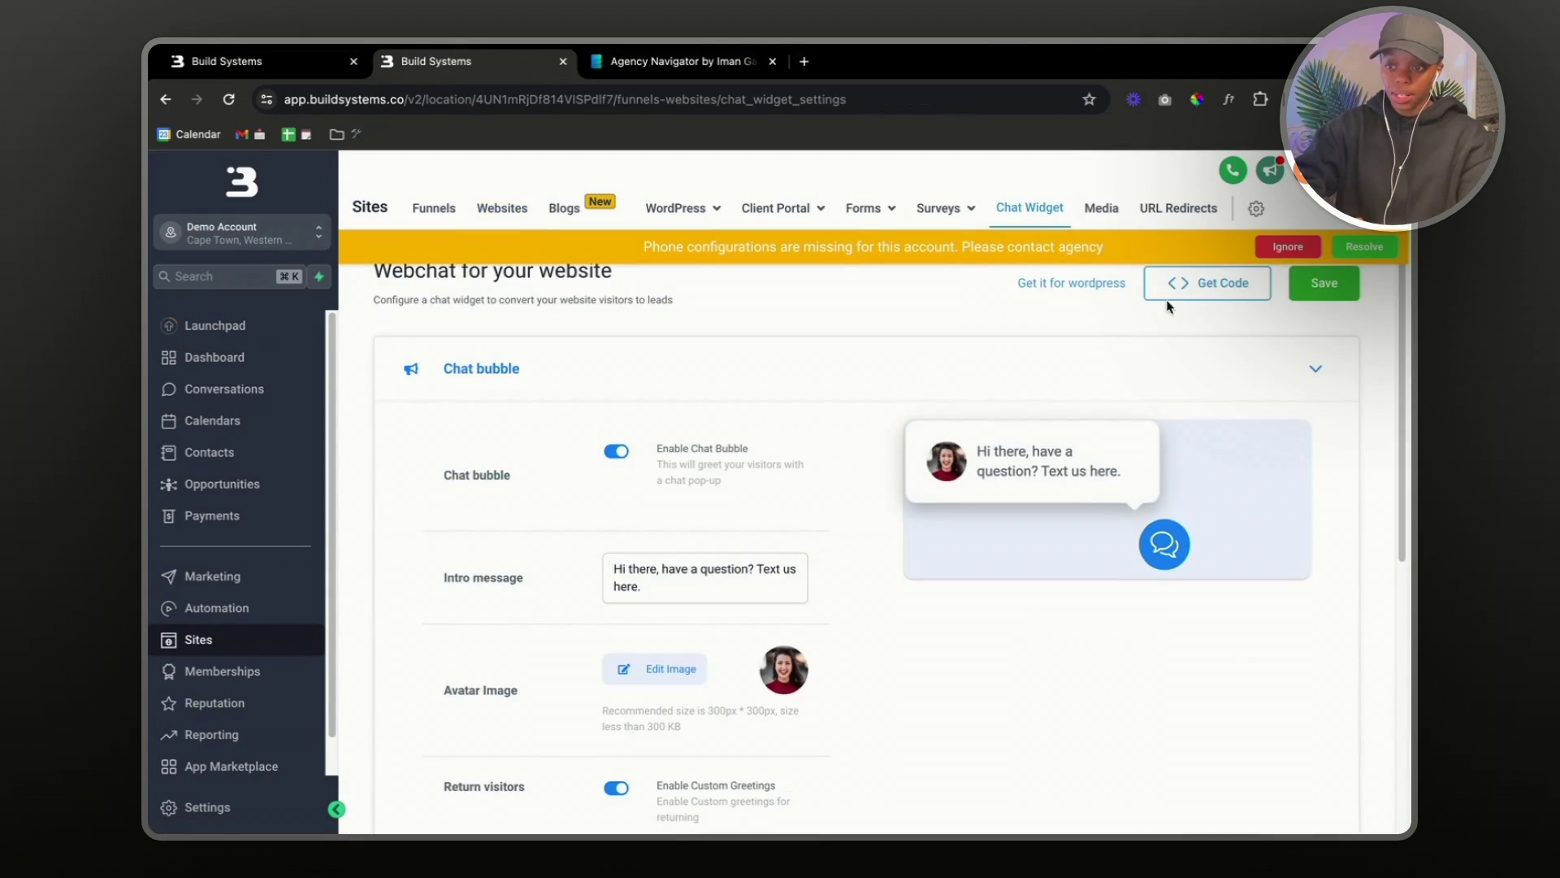
click(1199, 283)
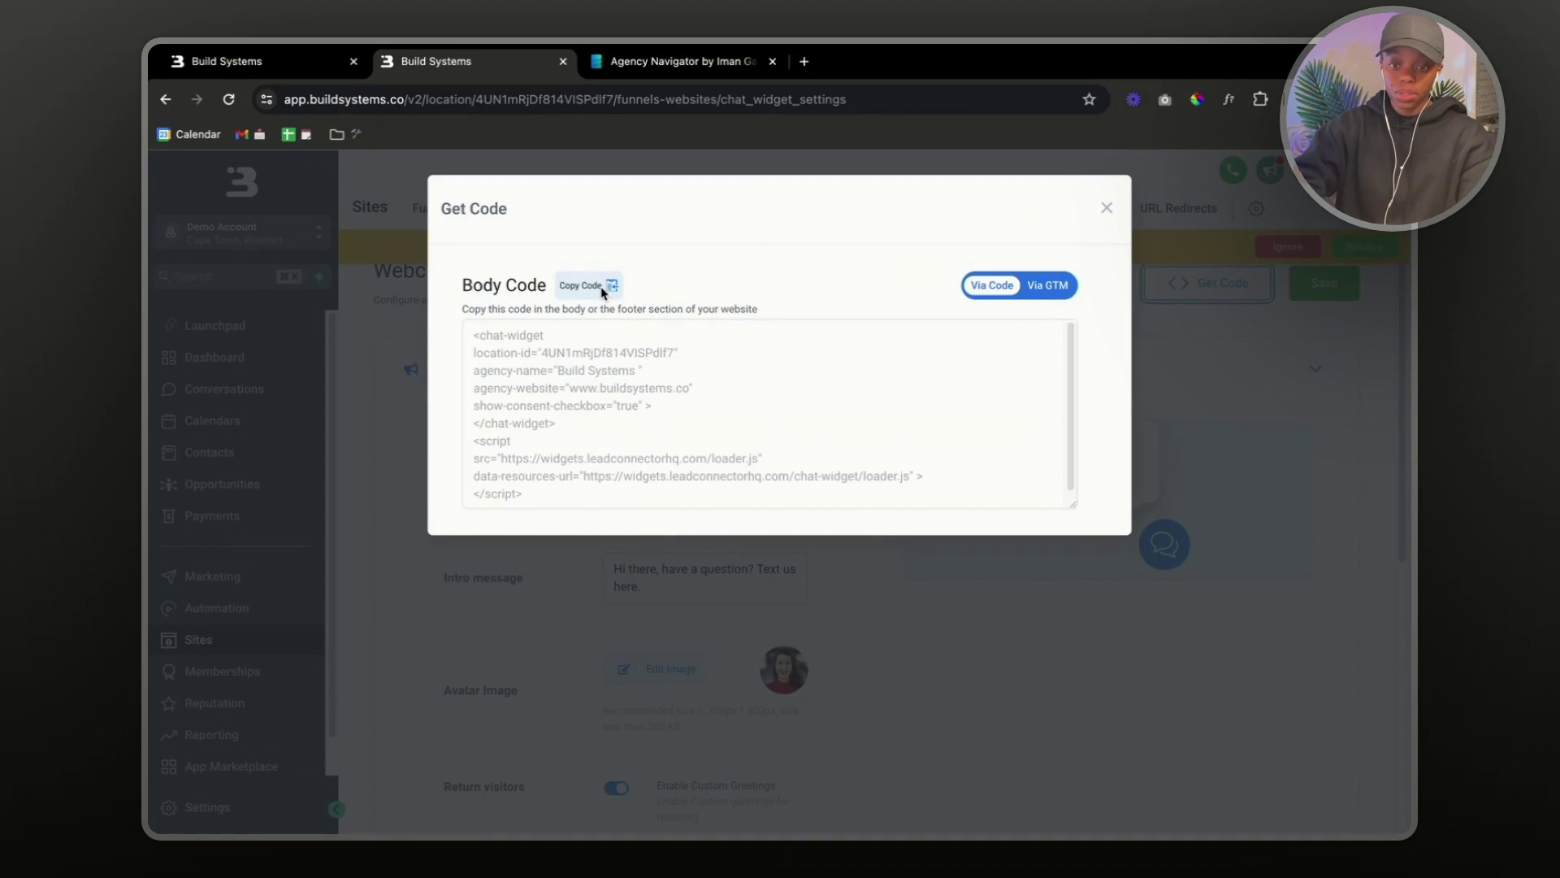
click(610, 286)
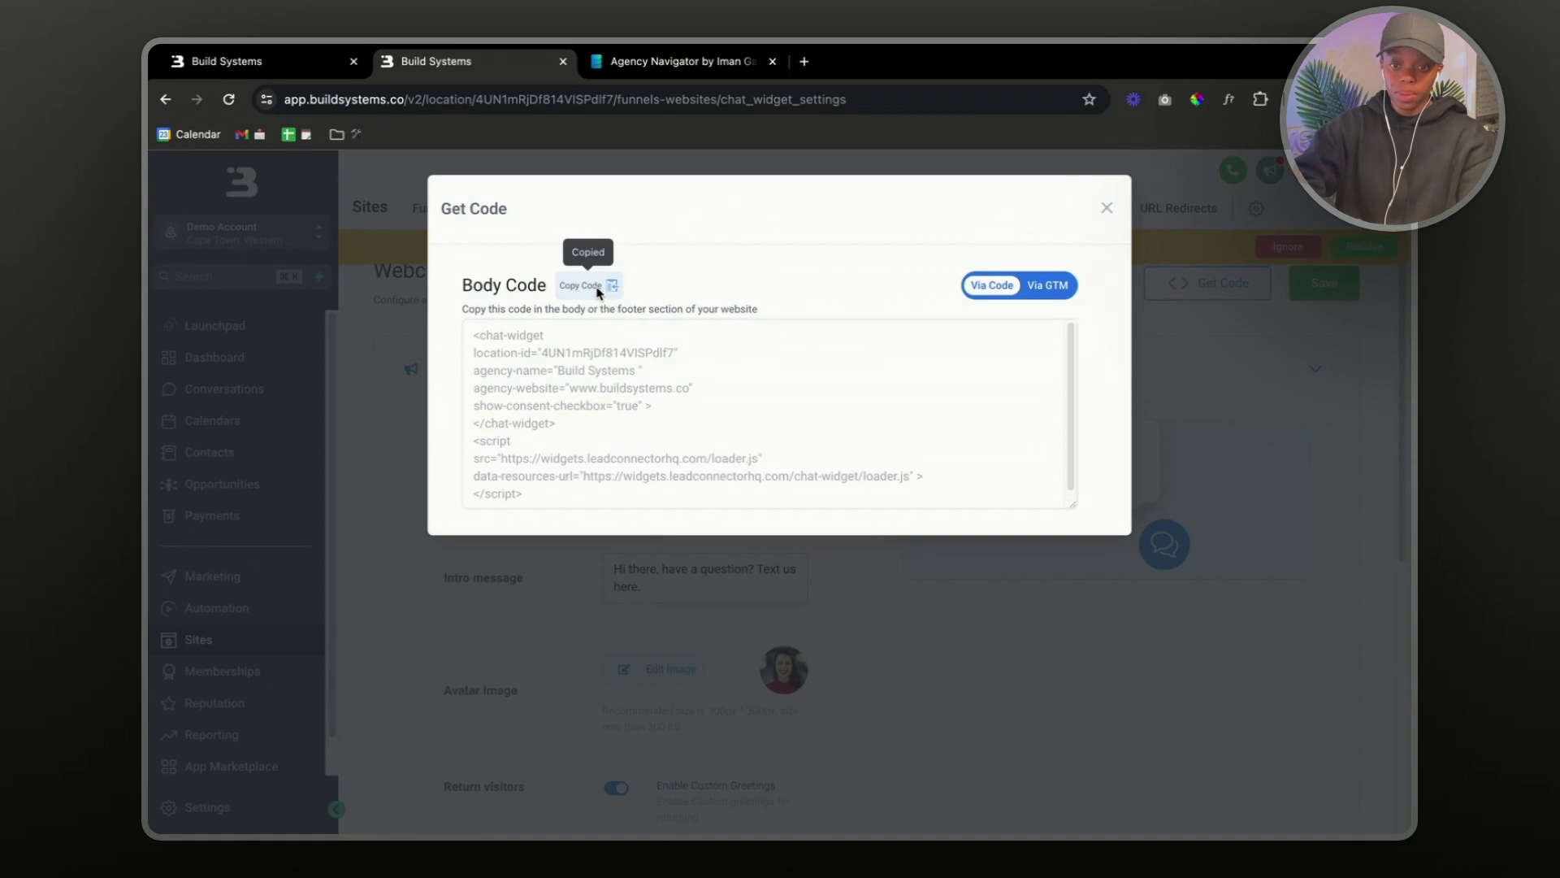
- Return to the site builder and add a custom code element between the hero image and the "I Want To Save My Spot" button
click(248, 64)
click(568, 508)
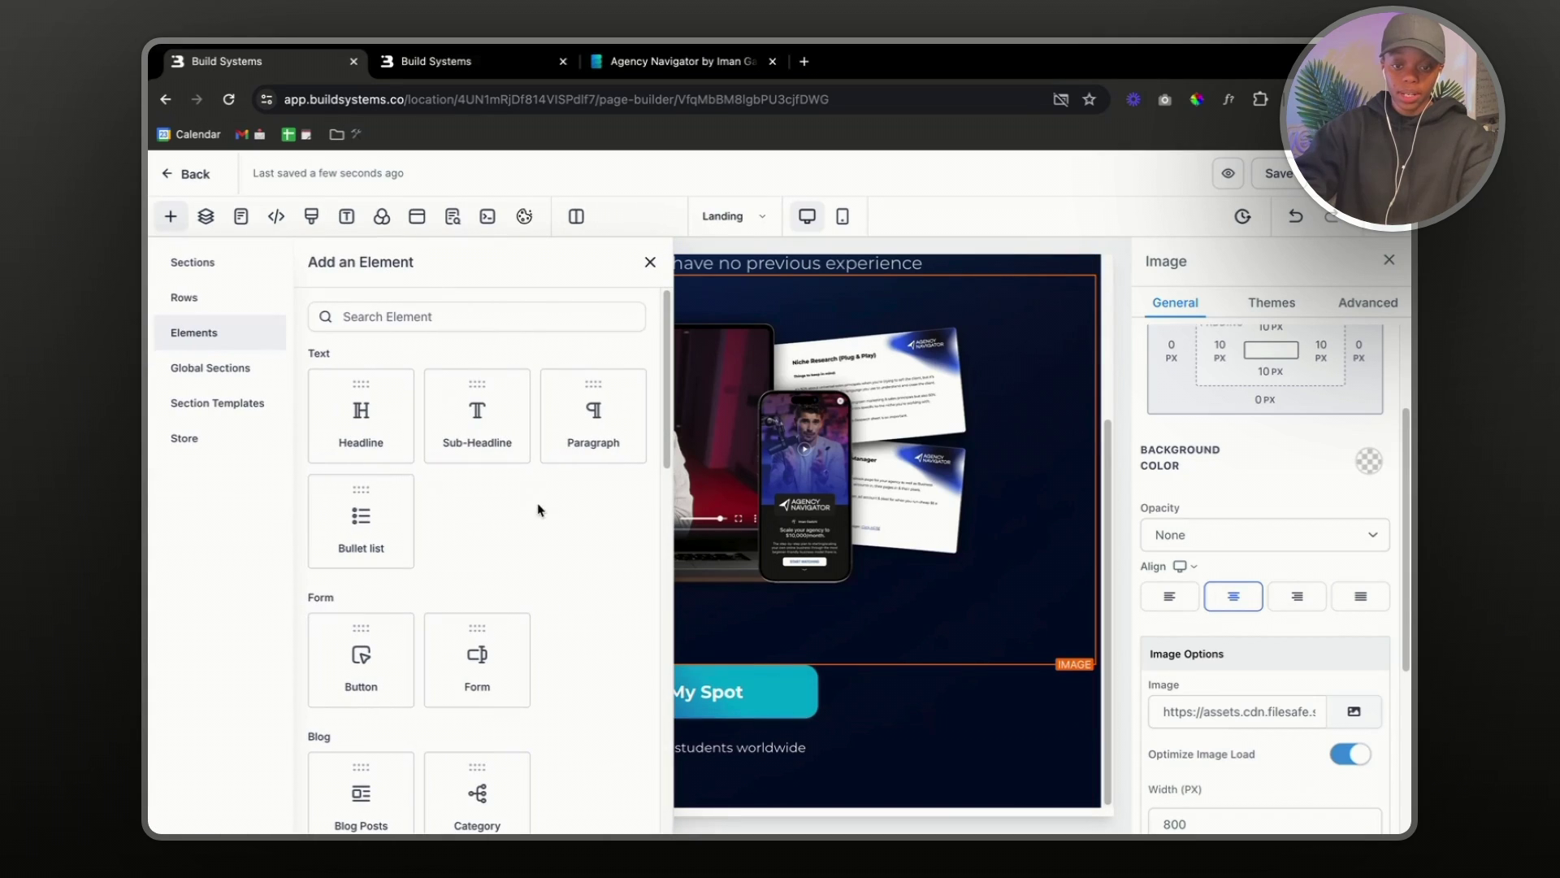
click(470, 317)
text(co)
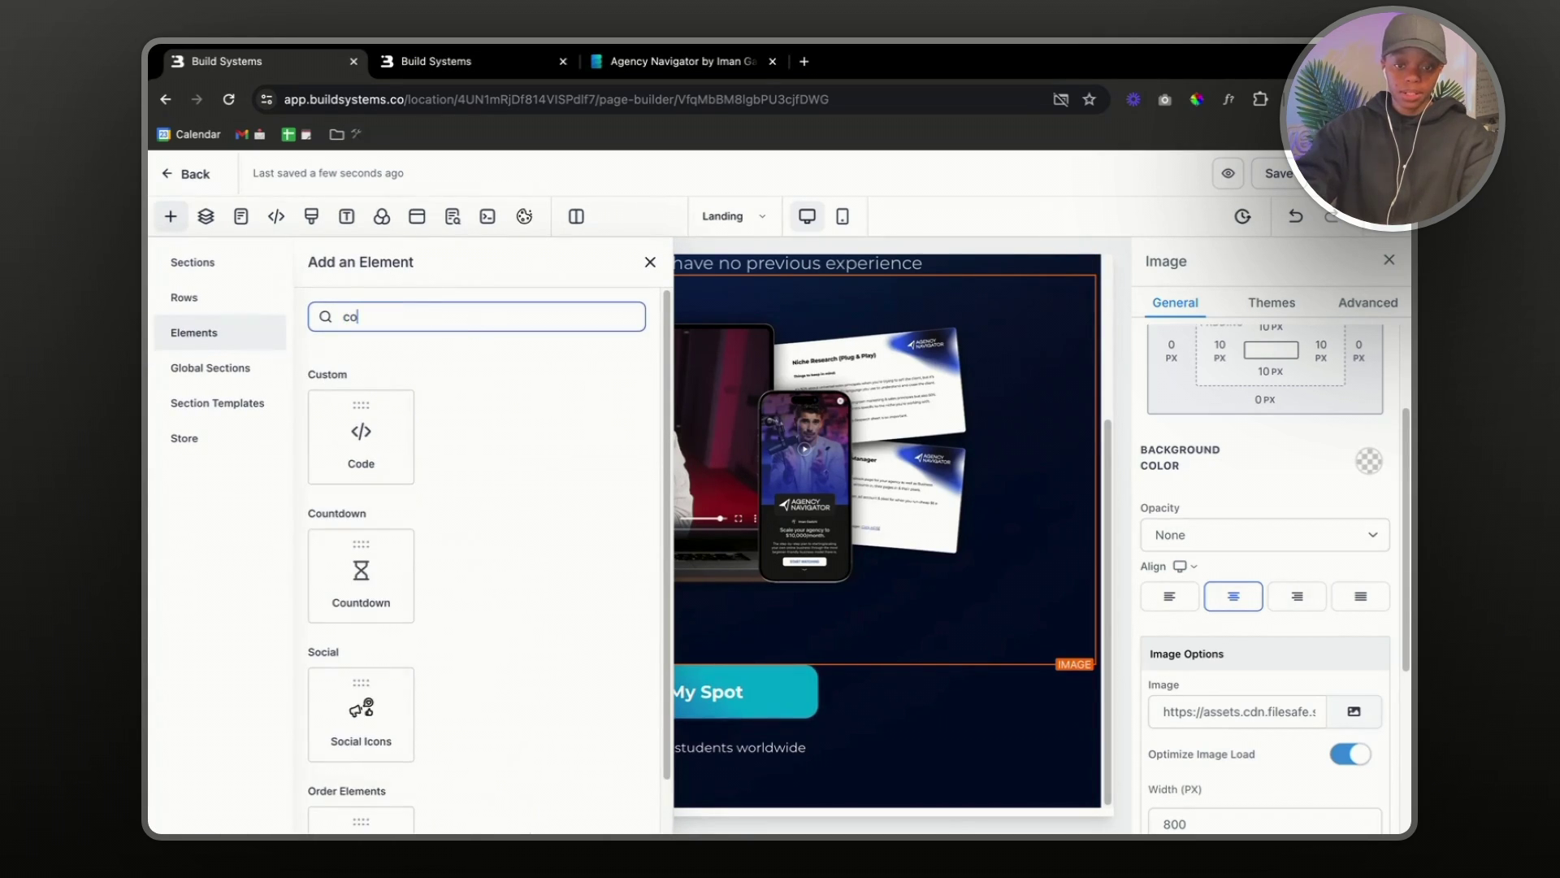
click(390, 433)
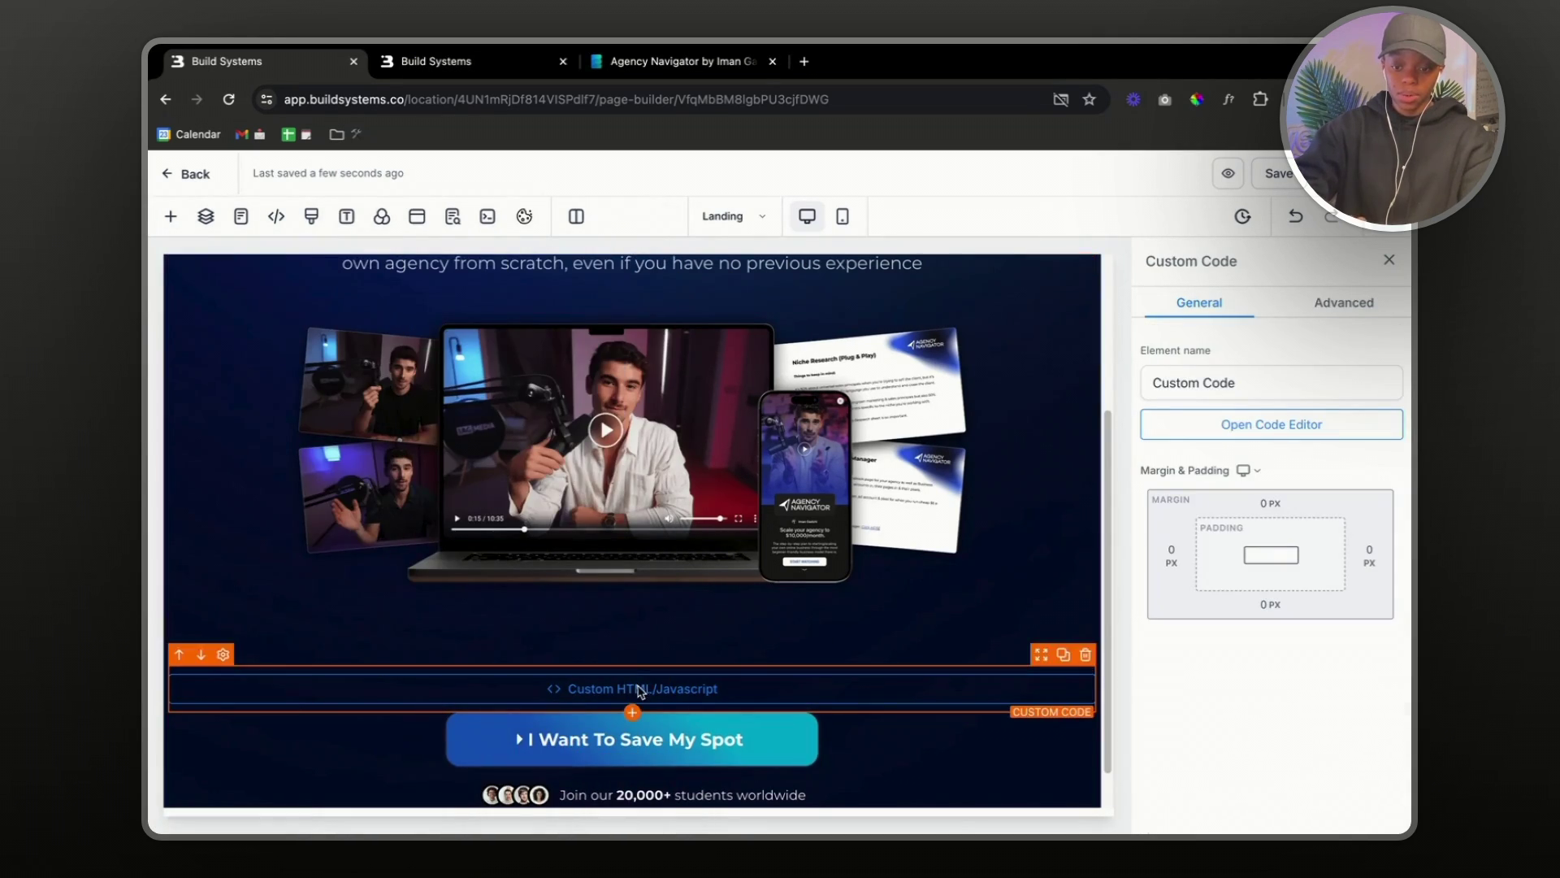
- Paste the copied chat widget code into the custom code element, then save the code and the page
click(1178, 424)
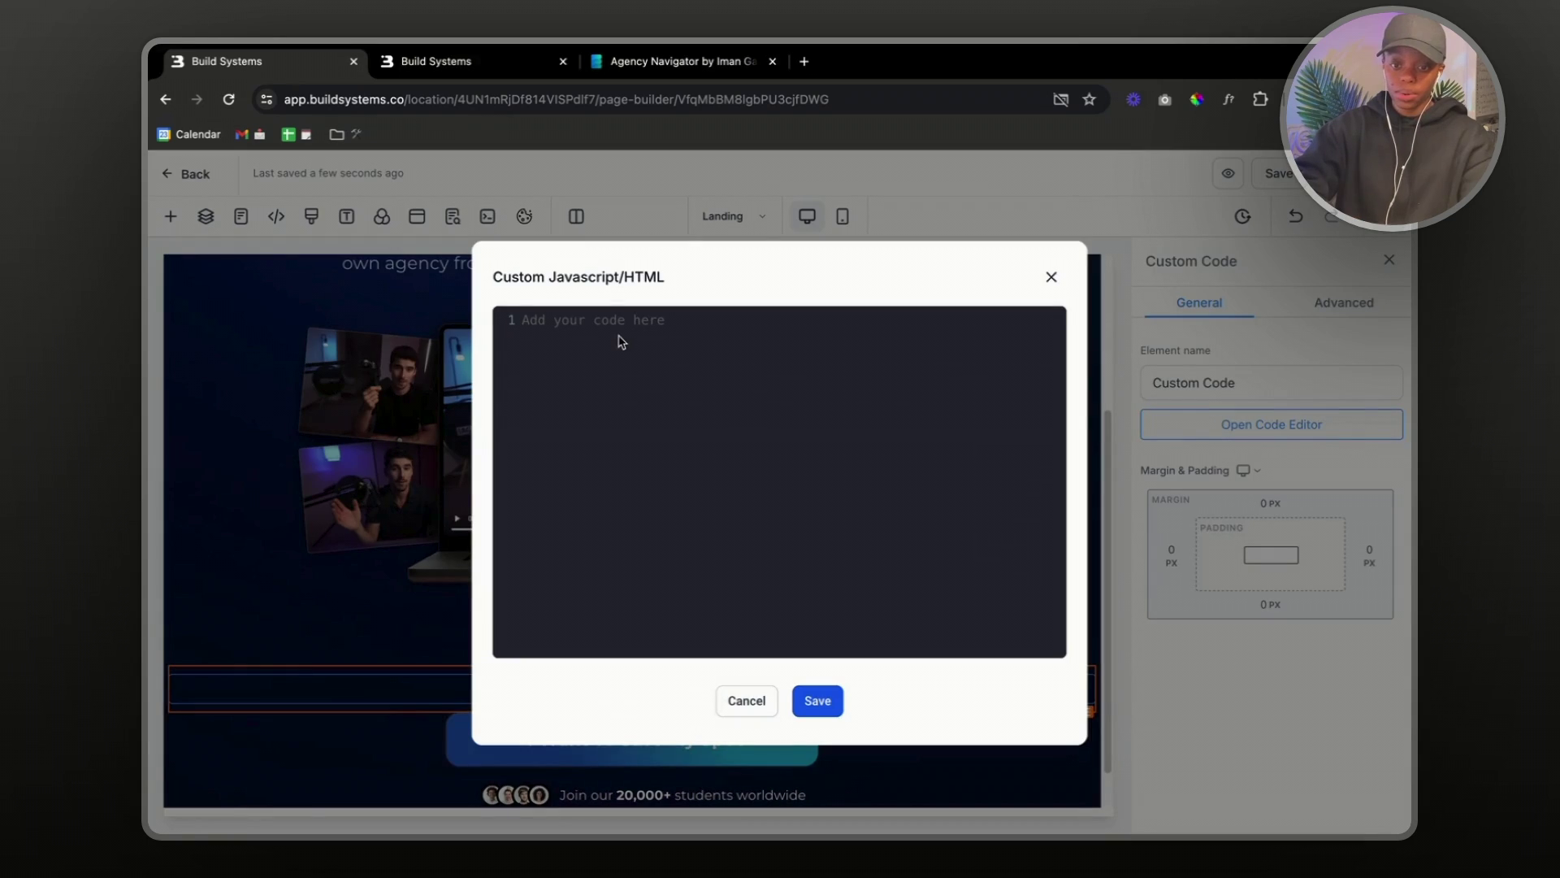
key(ctrl+v)
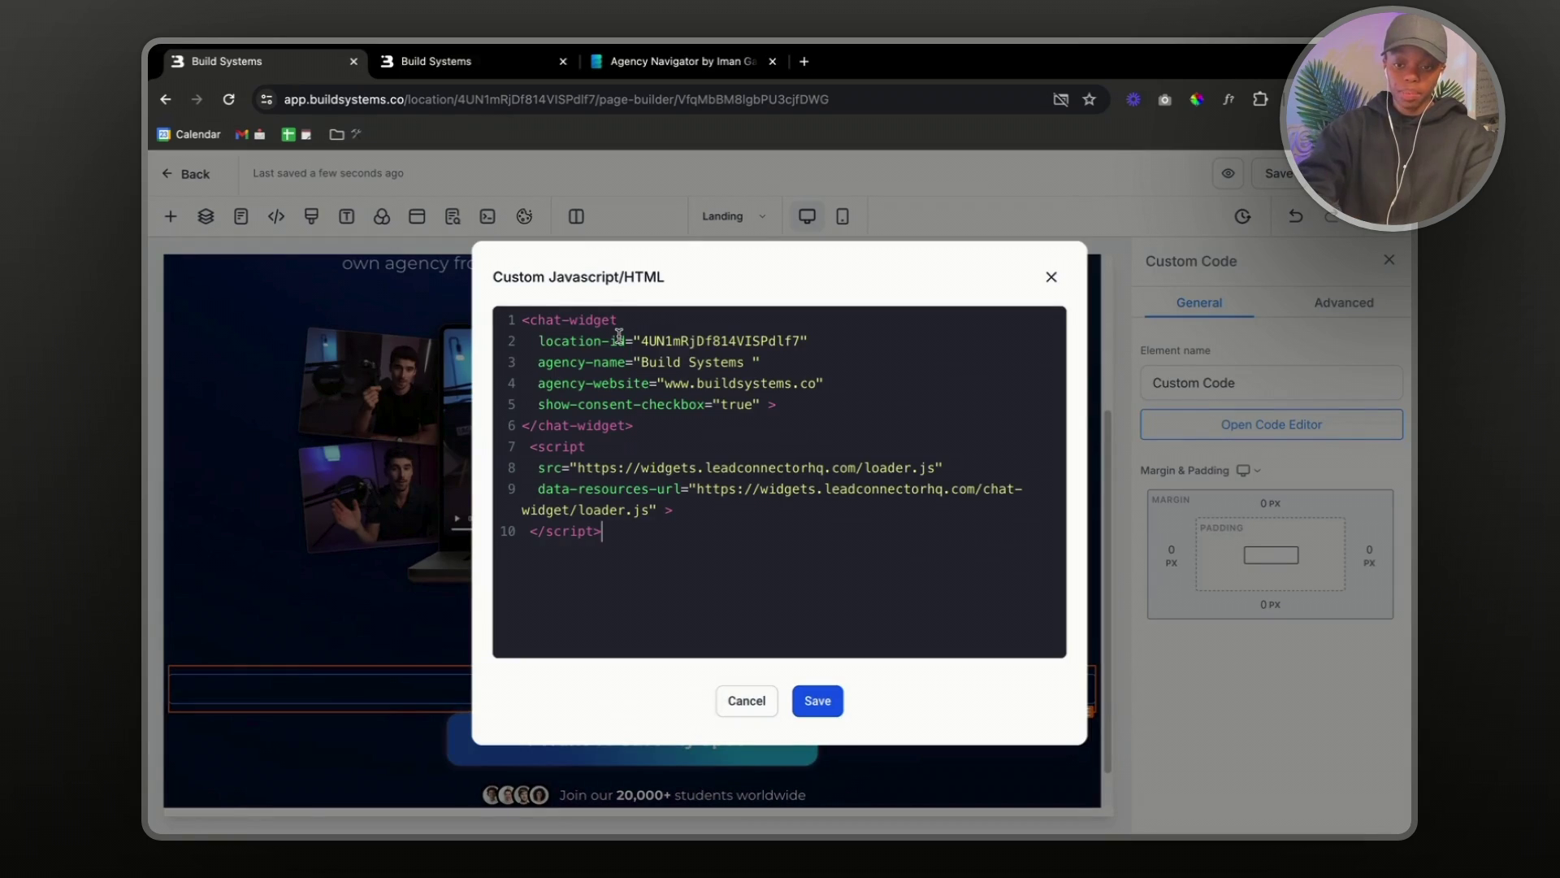
click(822, 697)
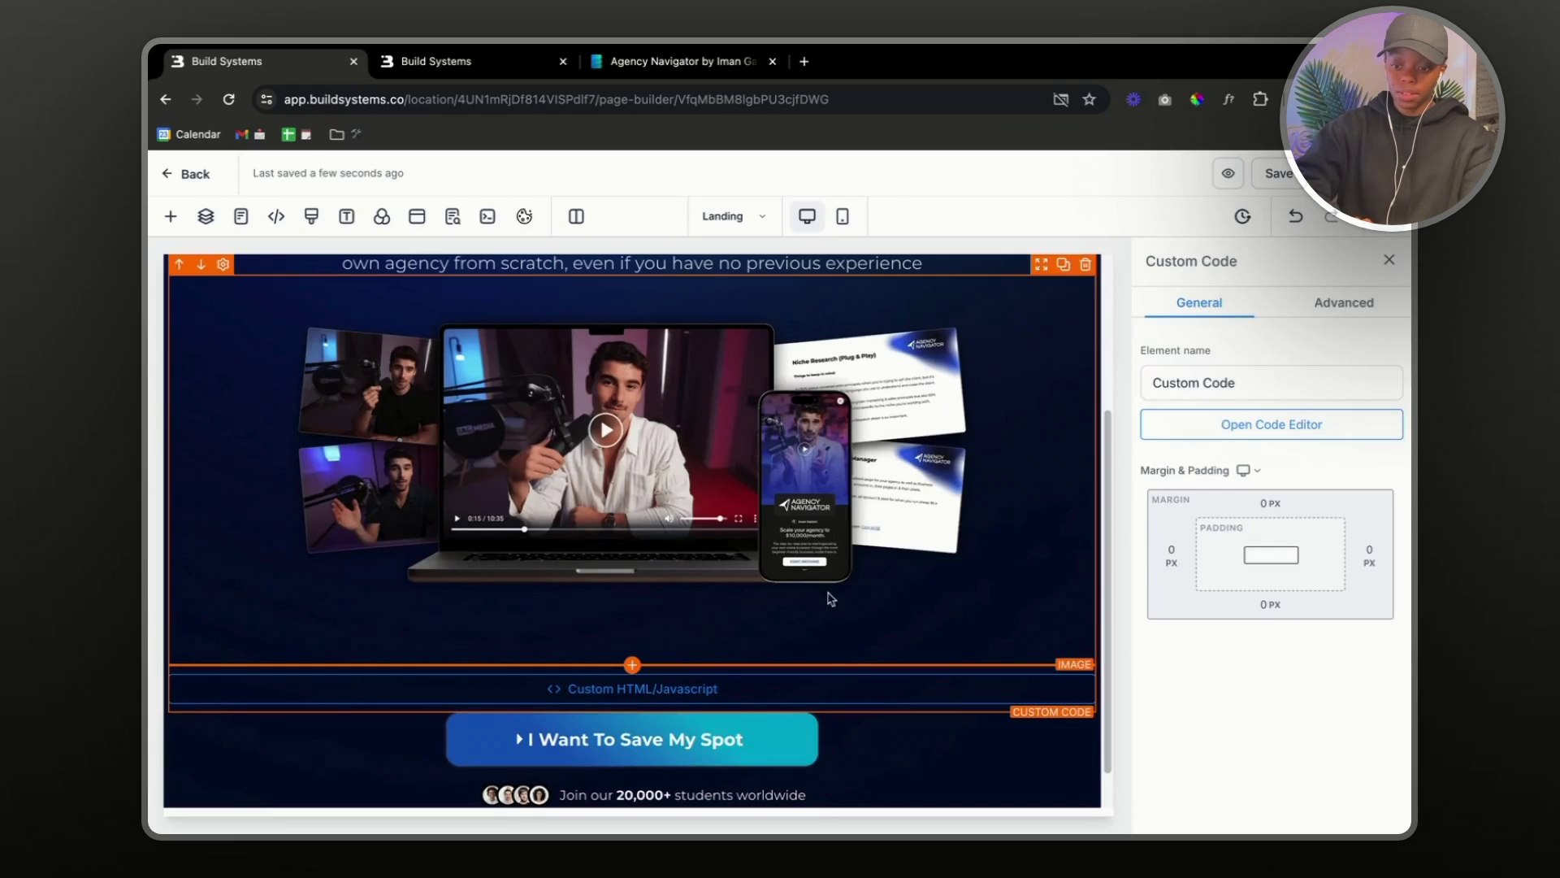
click(1288, 174)
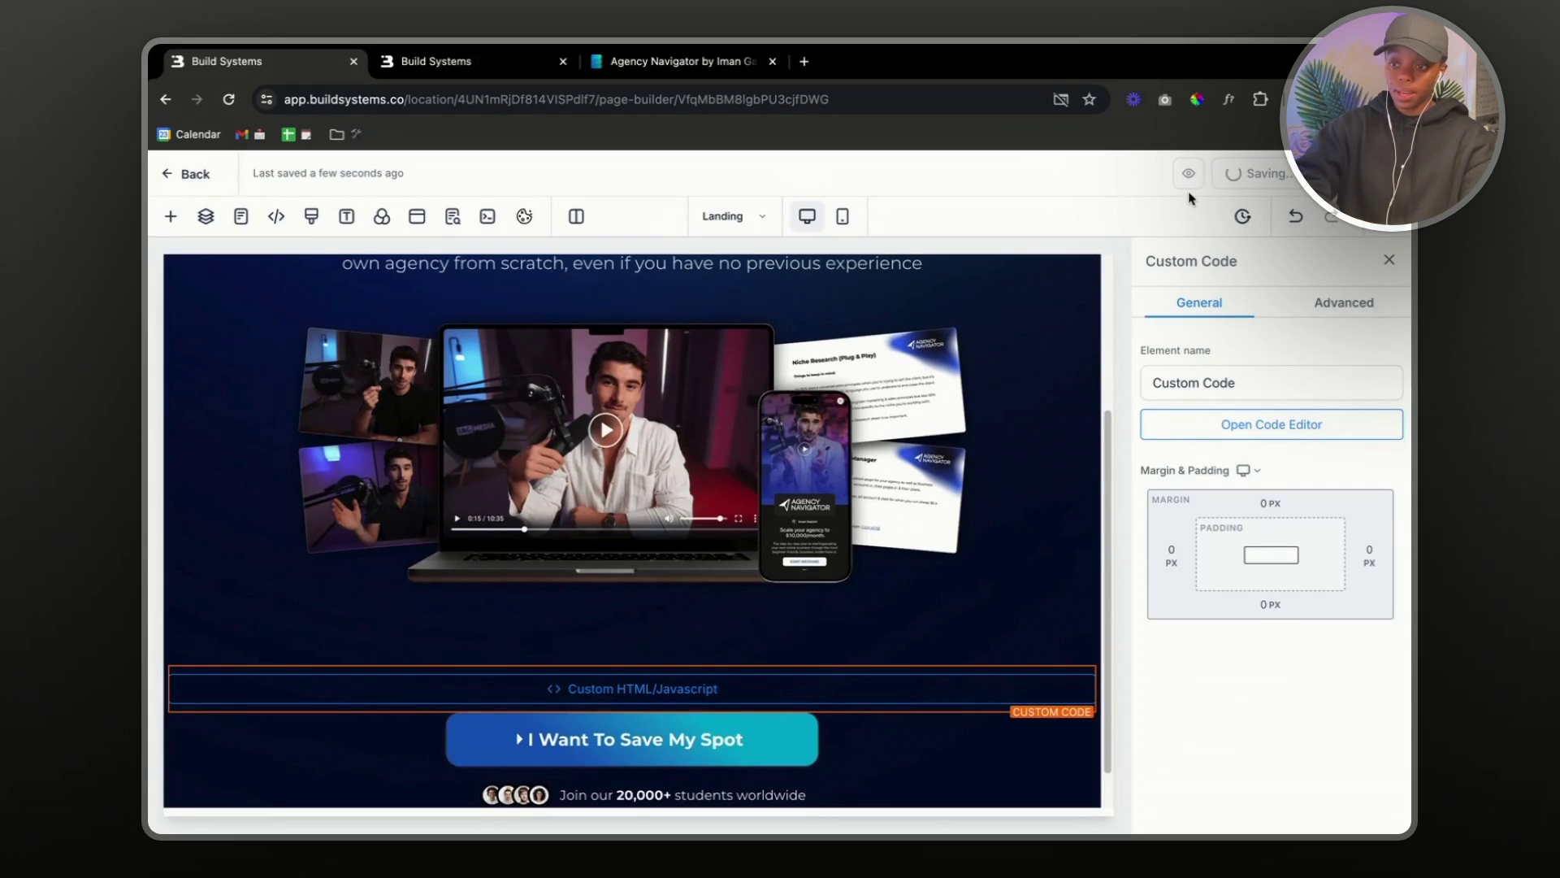
- Preview the page and compare its chat bubble with the WhatsApp button on the original Agency Navigator page
click(1233, 178)
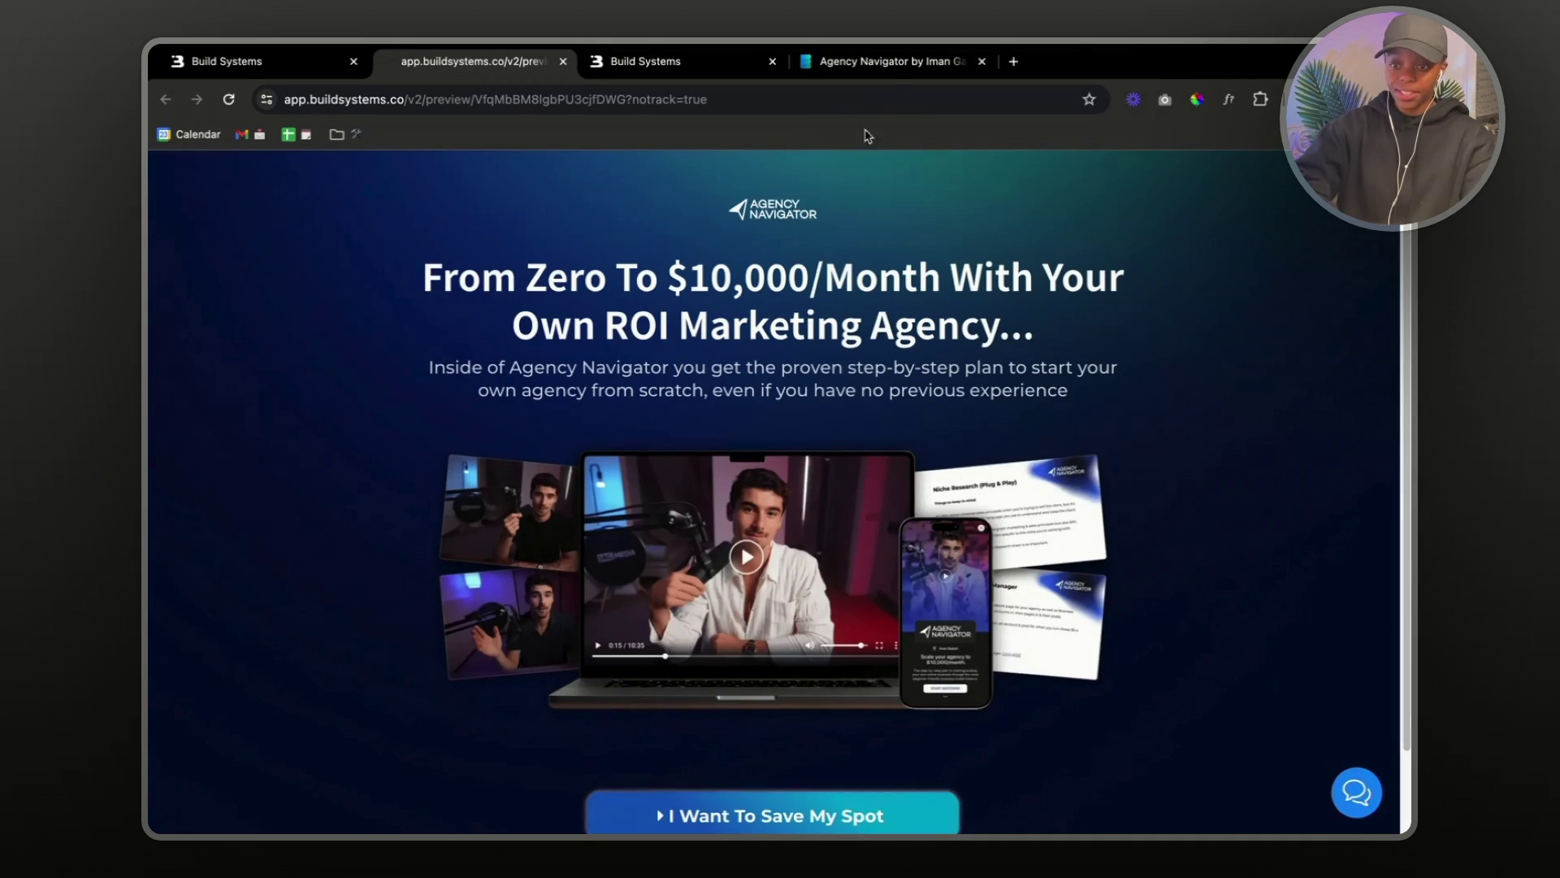
click(880, 72)
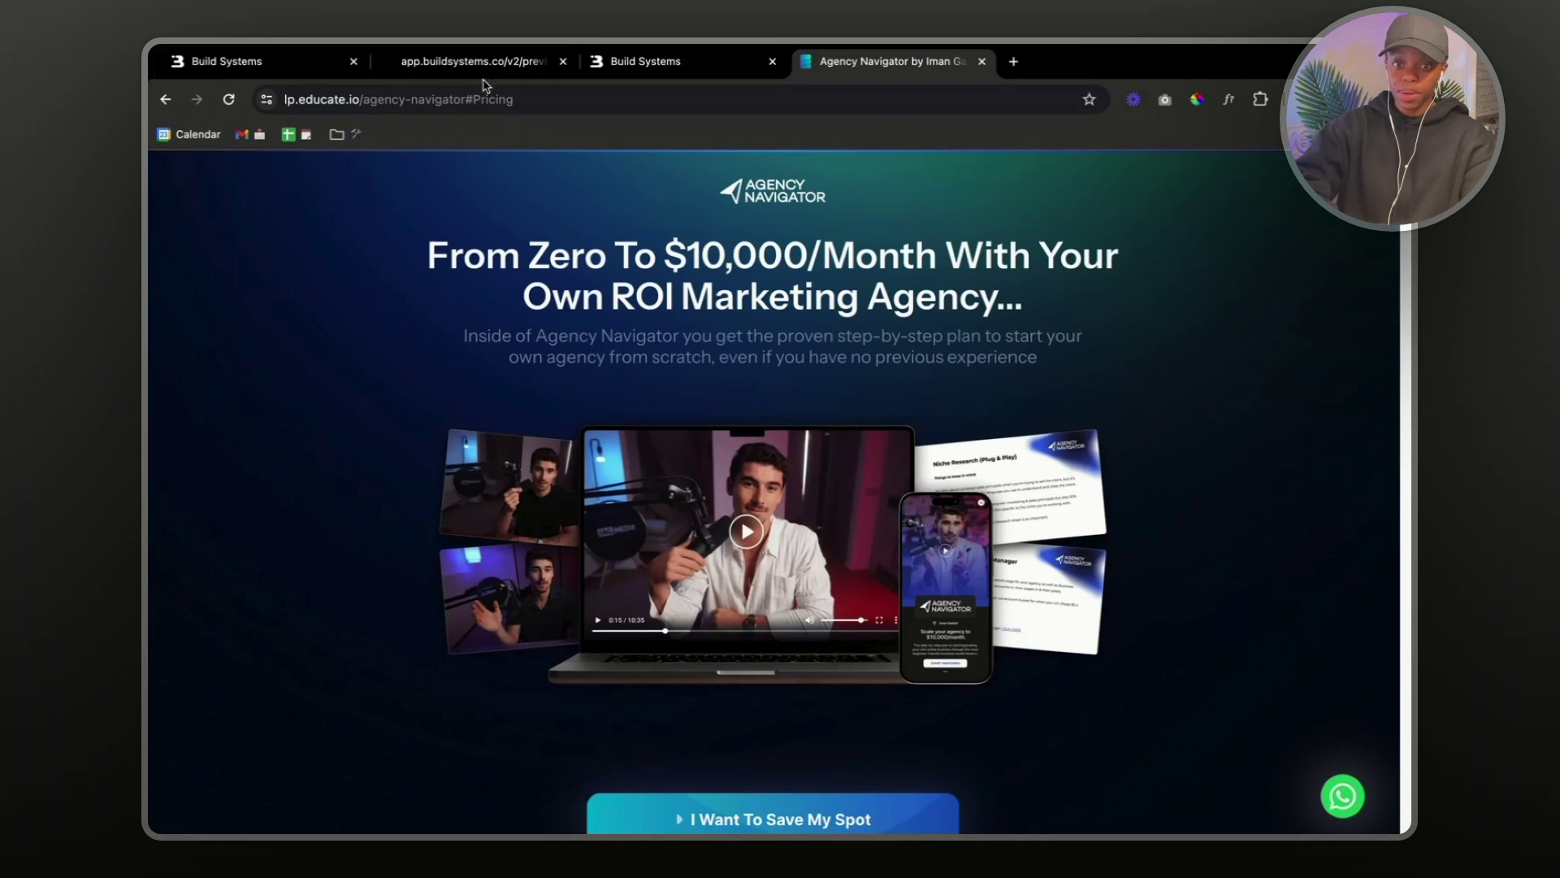
click(439, 66)
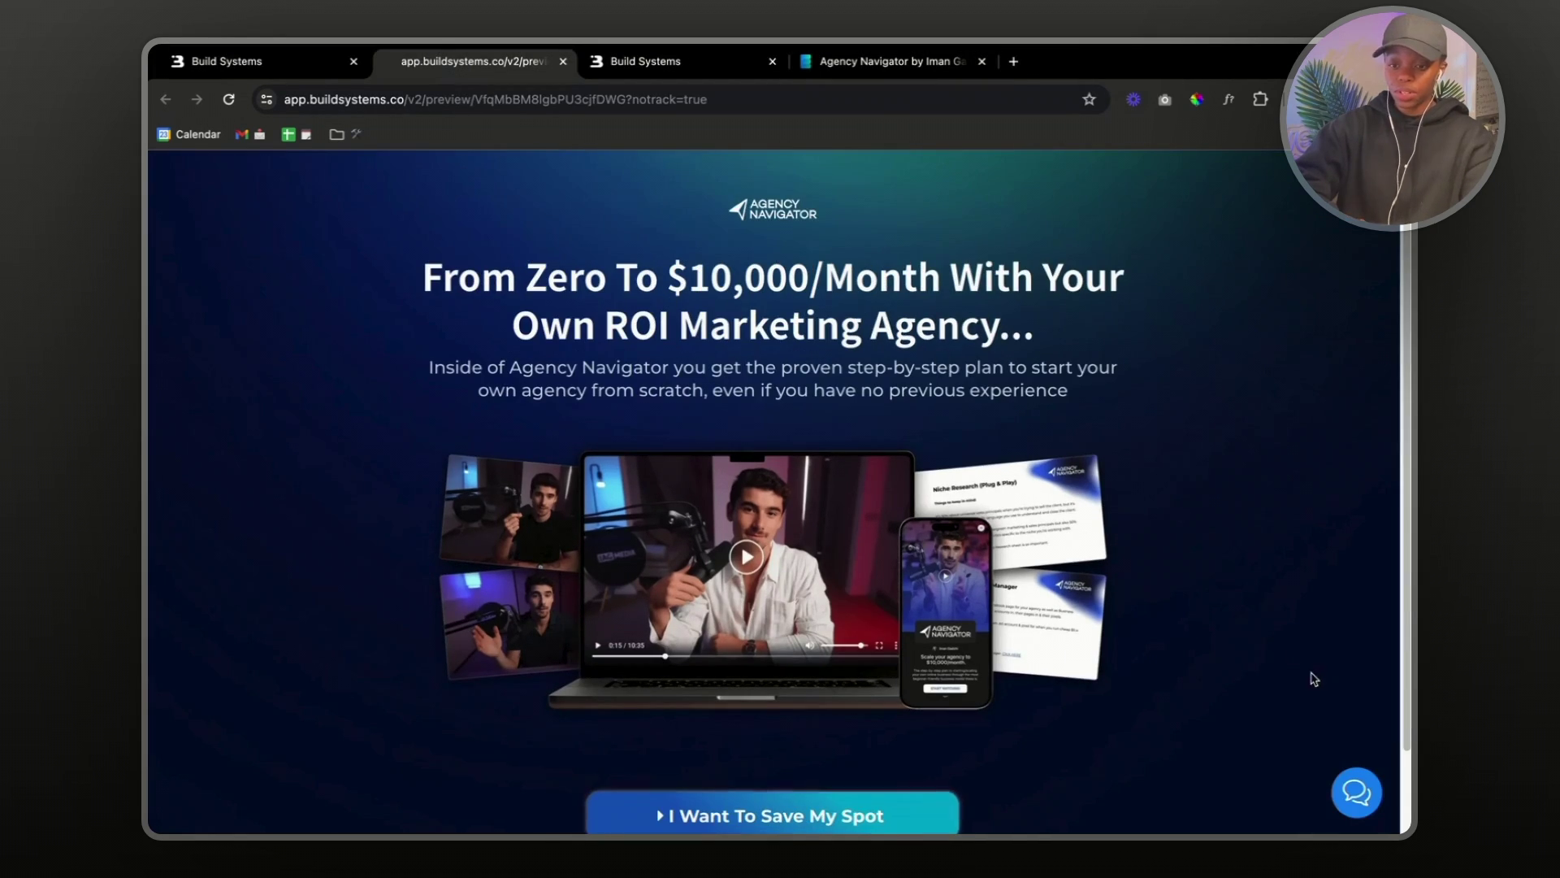
- Review the previewed hero section from the logo to the student count line and compare it with the original page
scroll(1177, 685, down, 1)
scroll(1177, 684, down, 2)
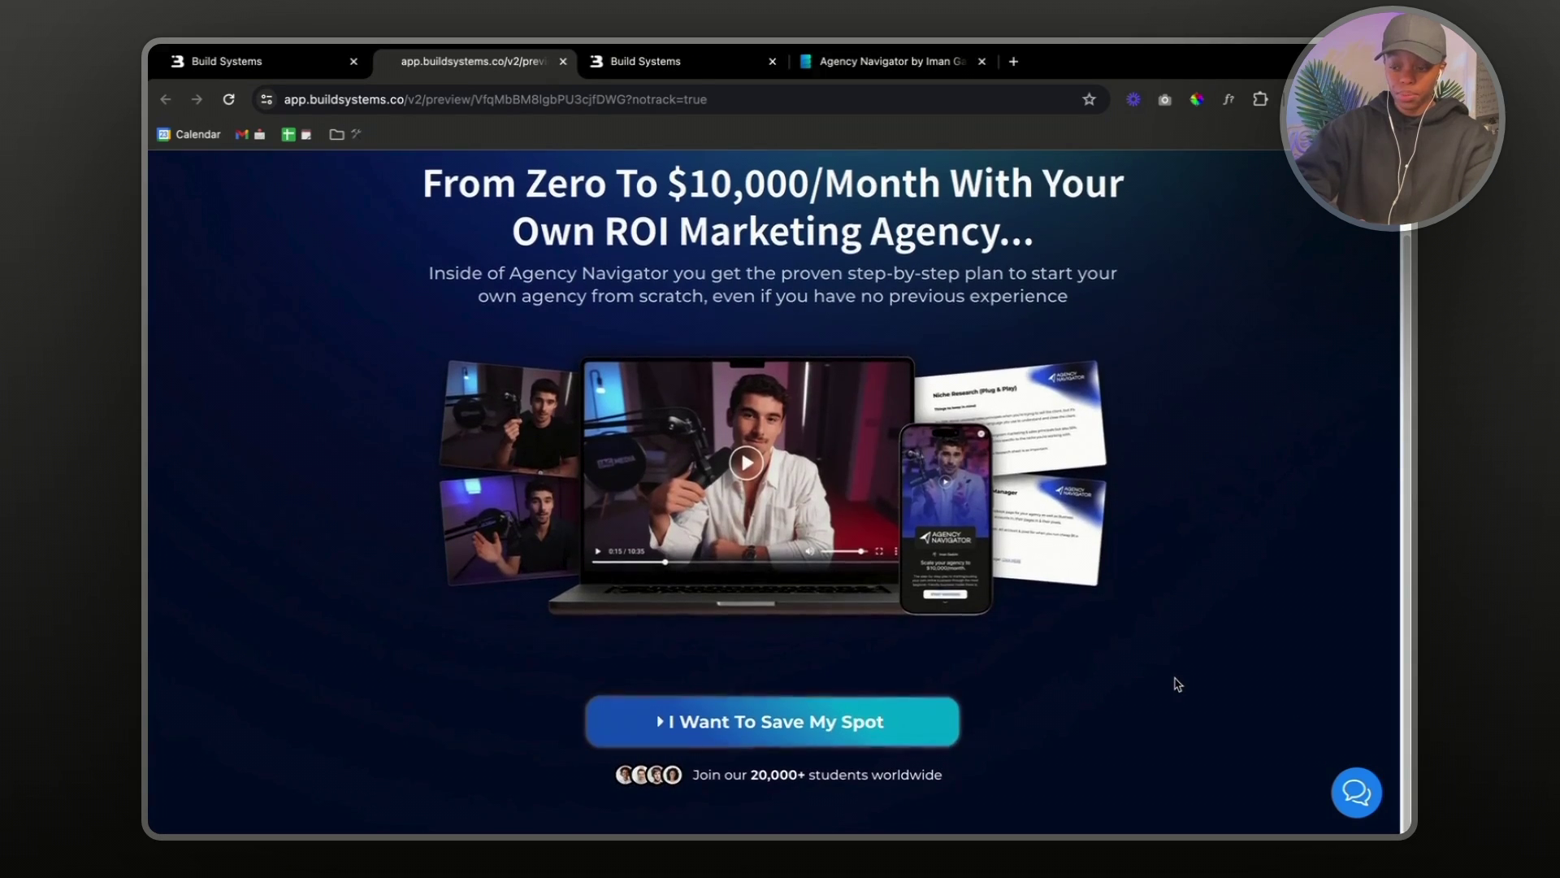
scroll(1172, 602, up, 2)
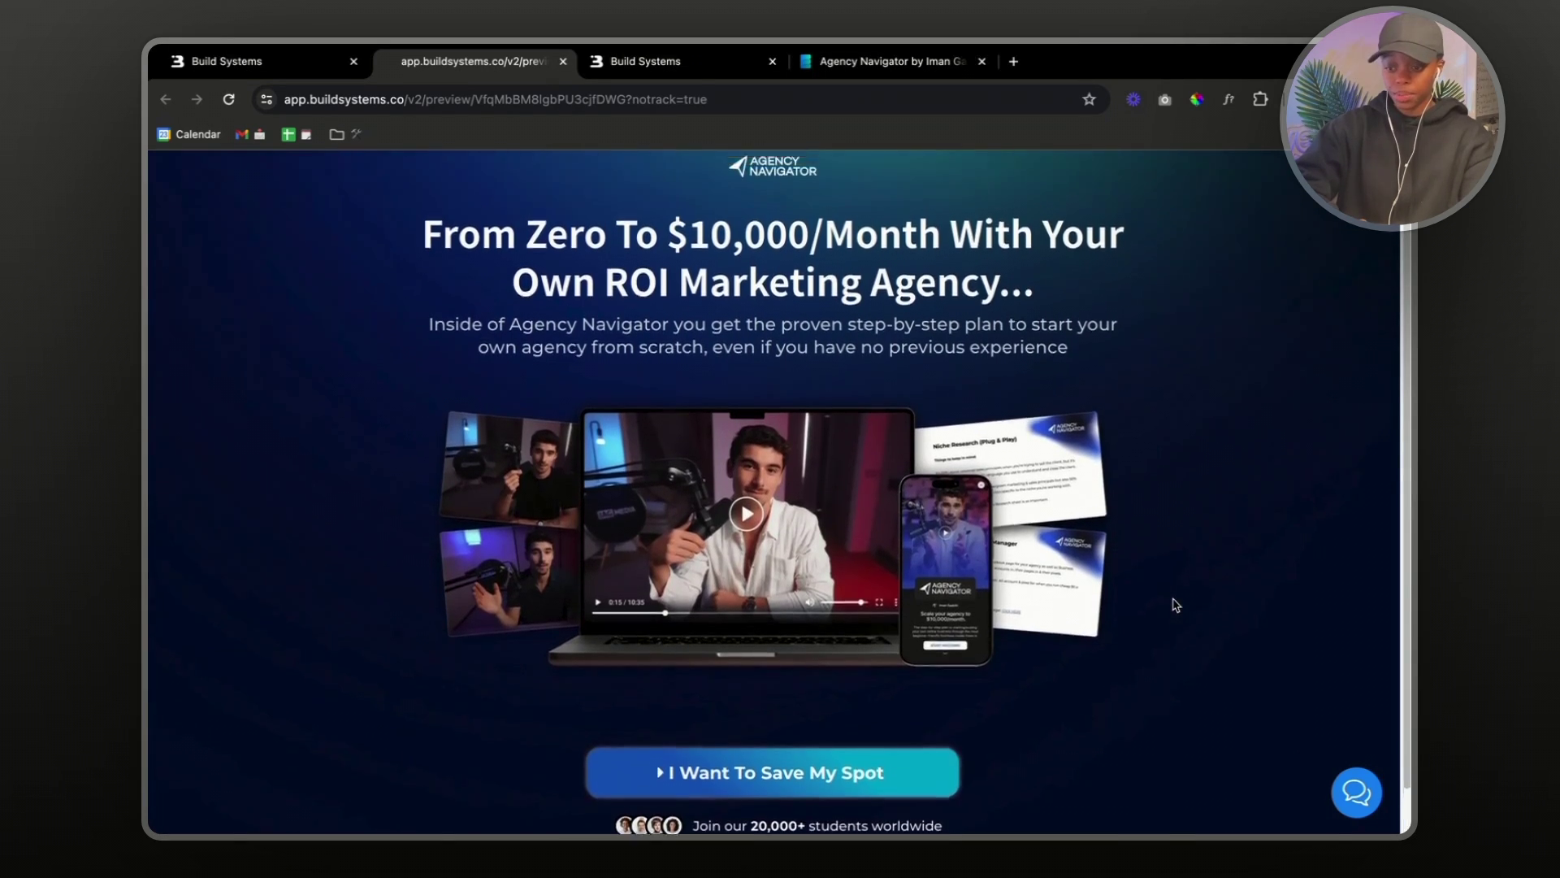
scroll(1182, 611, down, 2)
scroll(990, 569, up, 2)
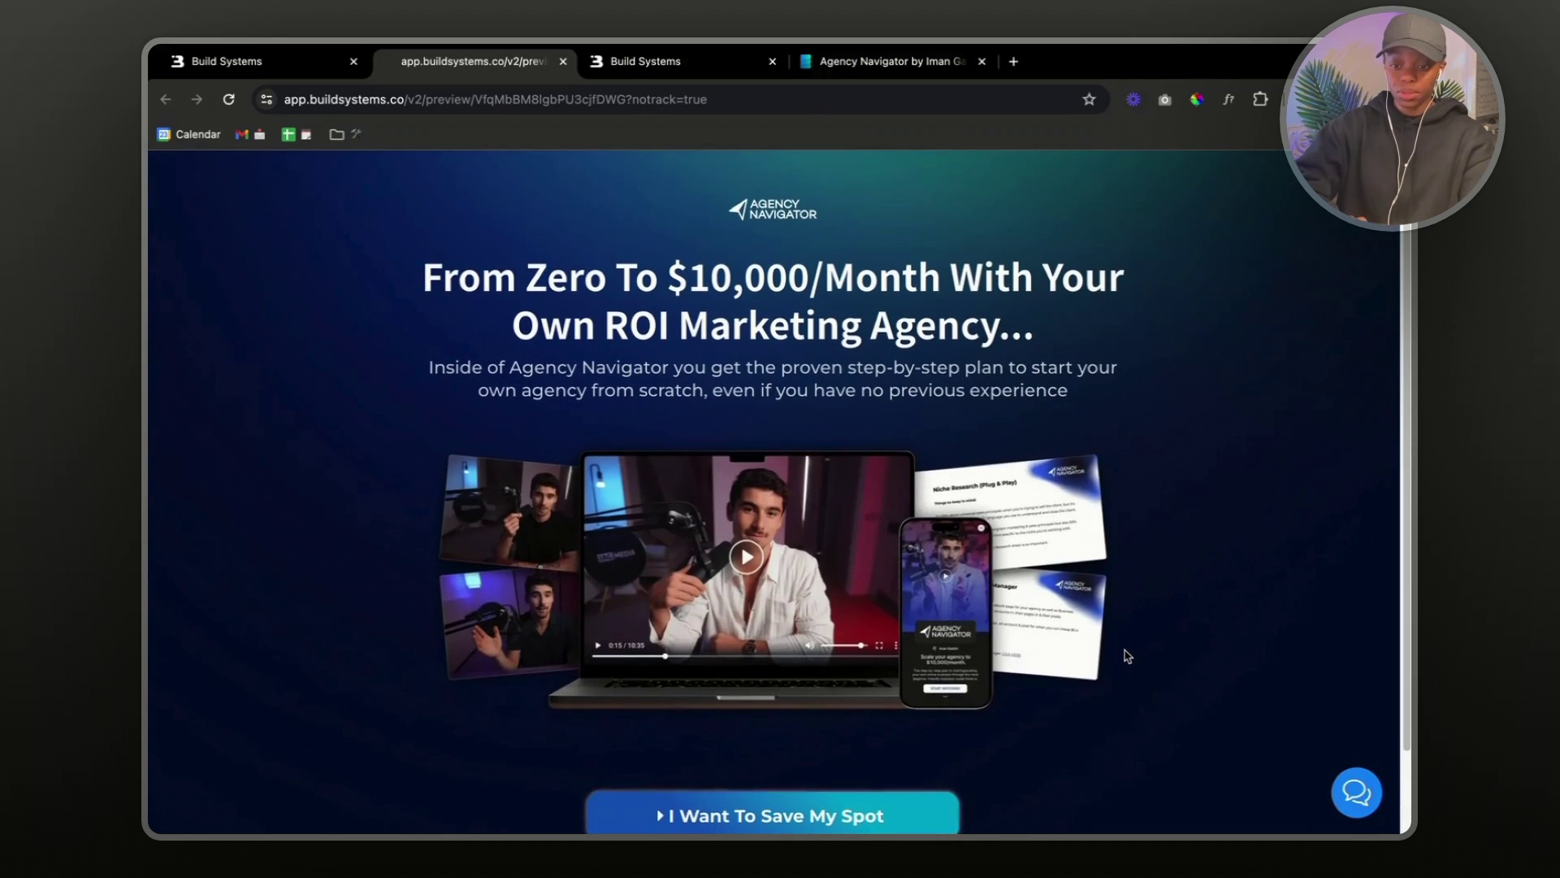
scroll(1127, 655, down, 1)
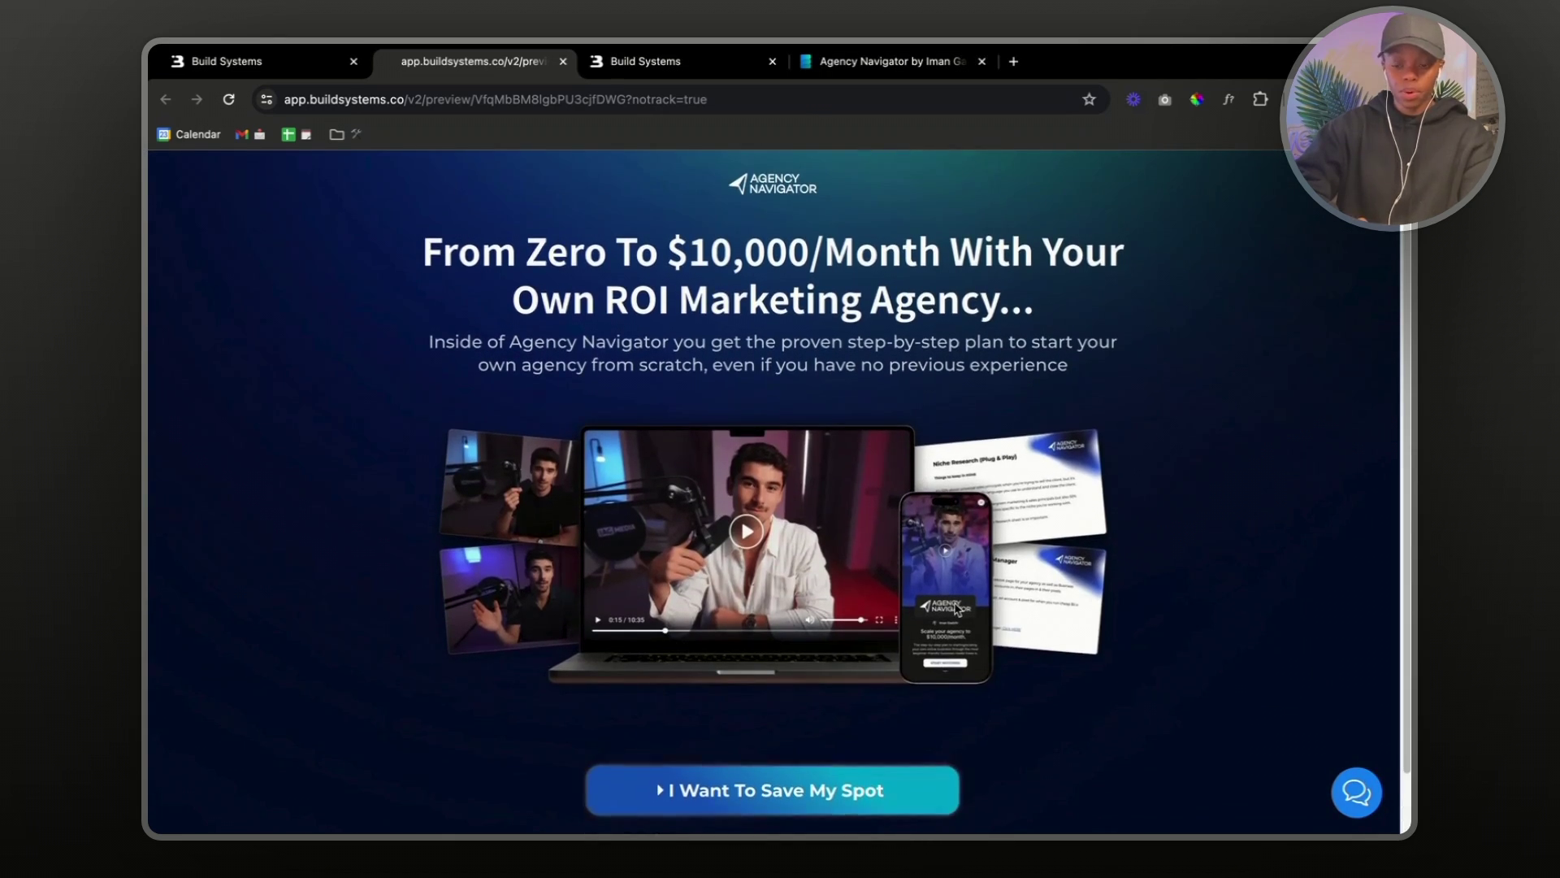
scroll(807, 598, down, 2)
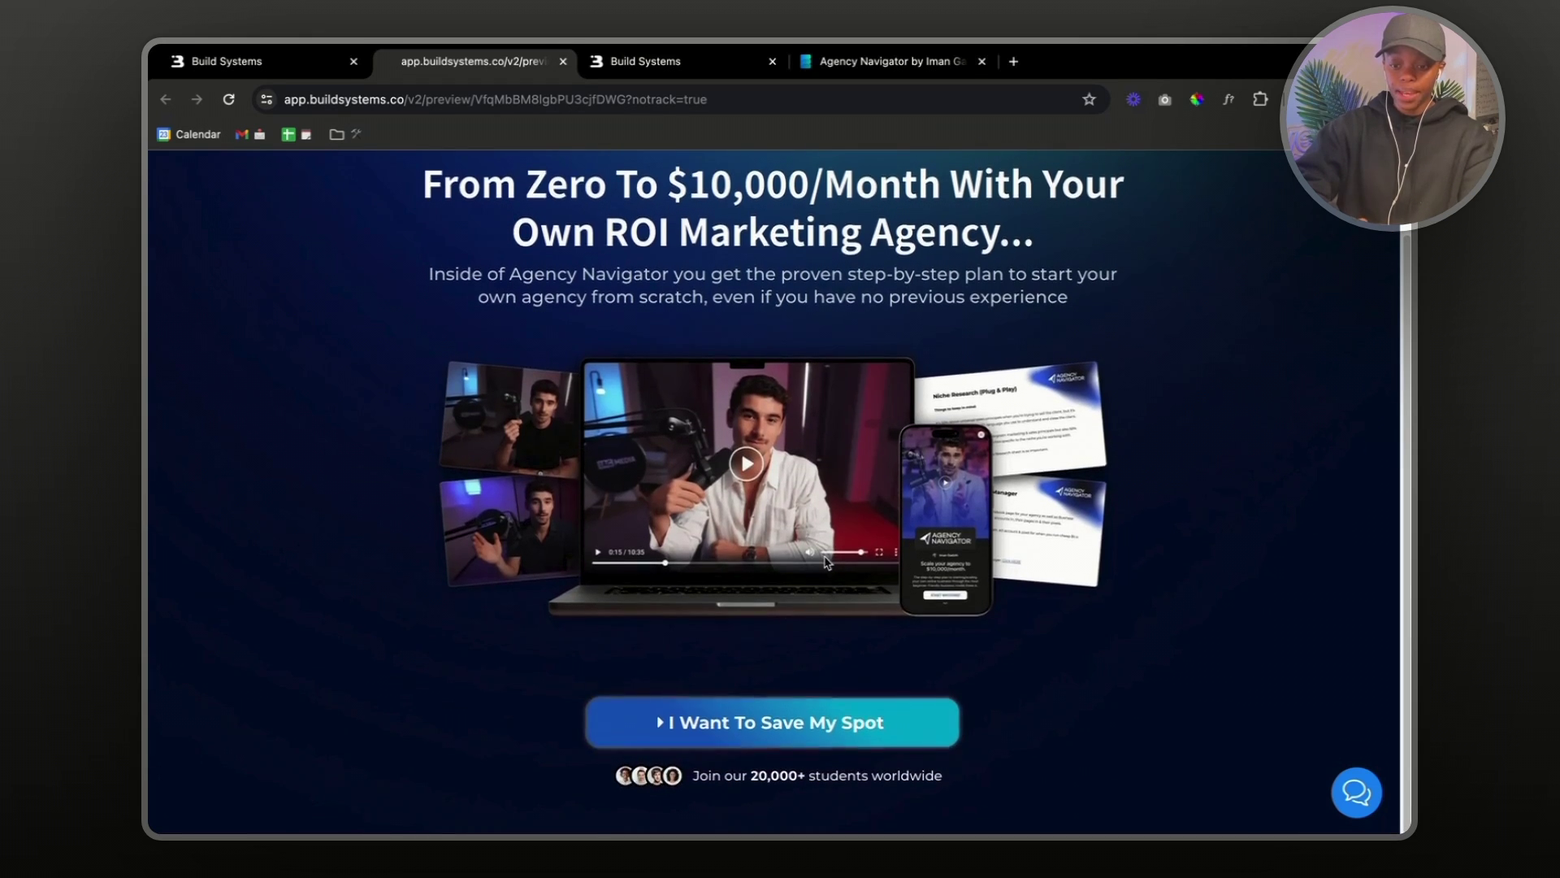
scroll(827, 560, up, 2)
scroll(827, 561, up, 2)
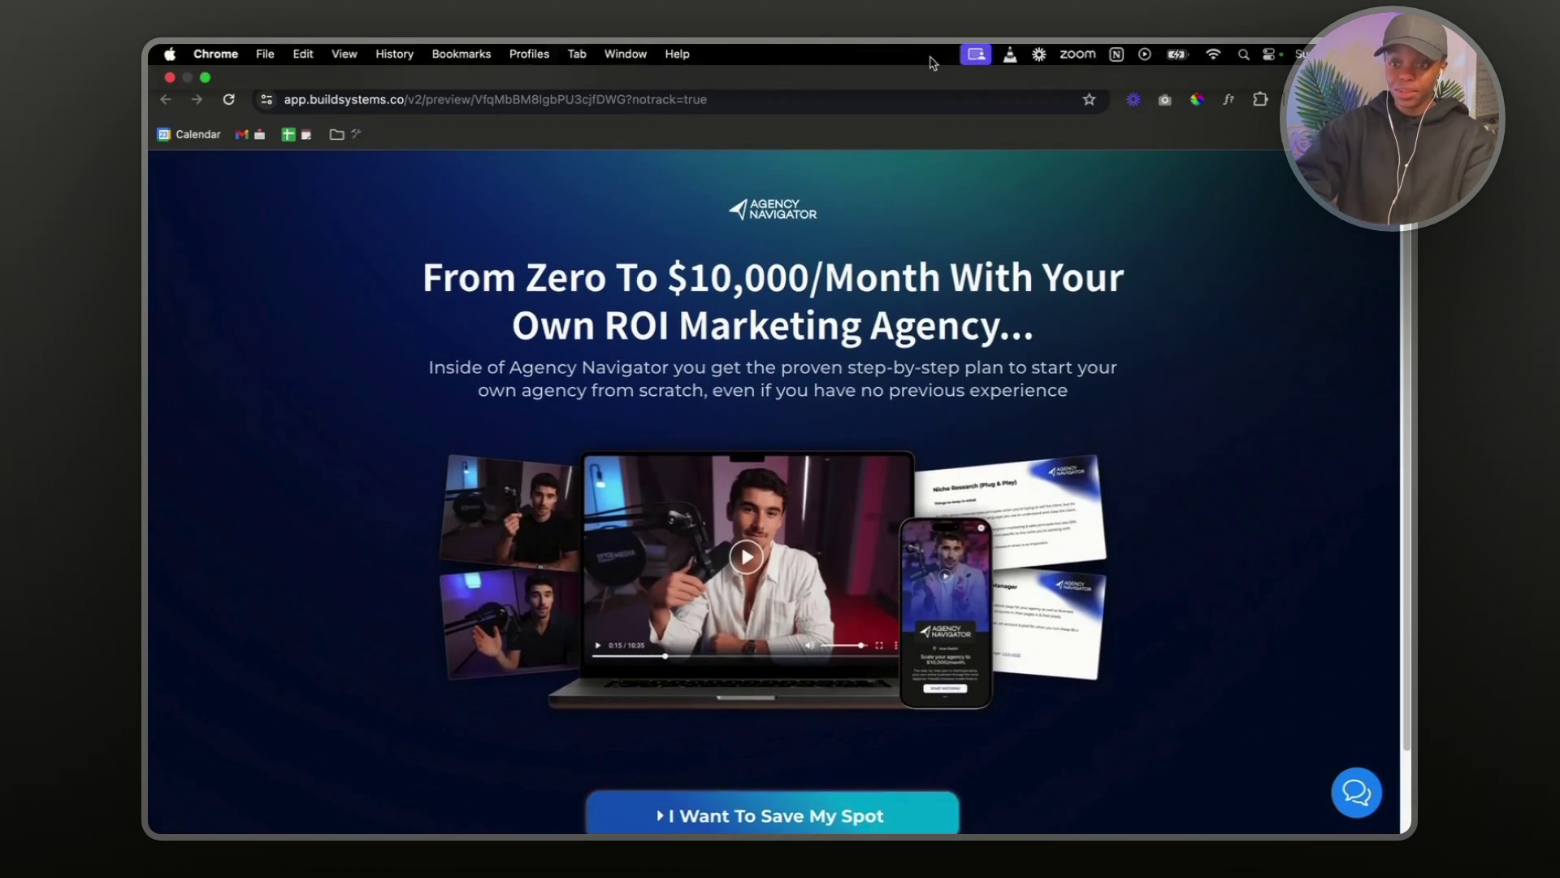
click(881, 61)
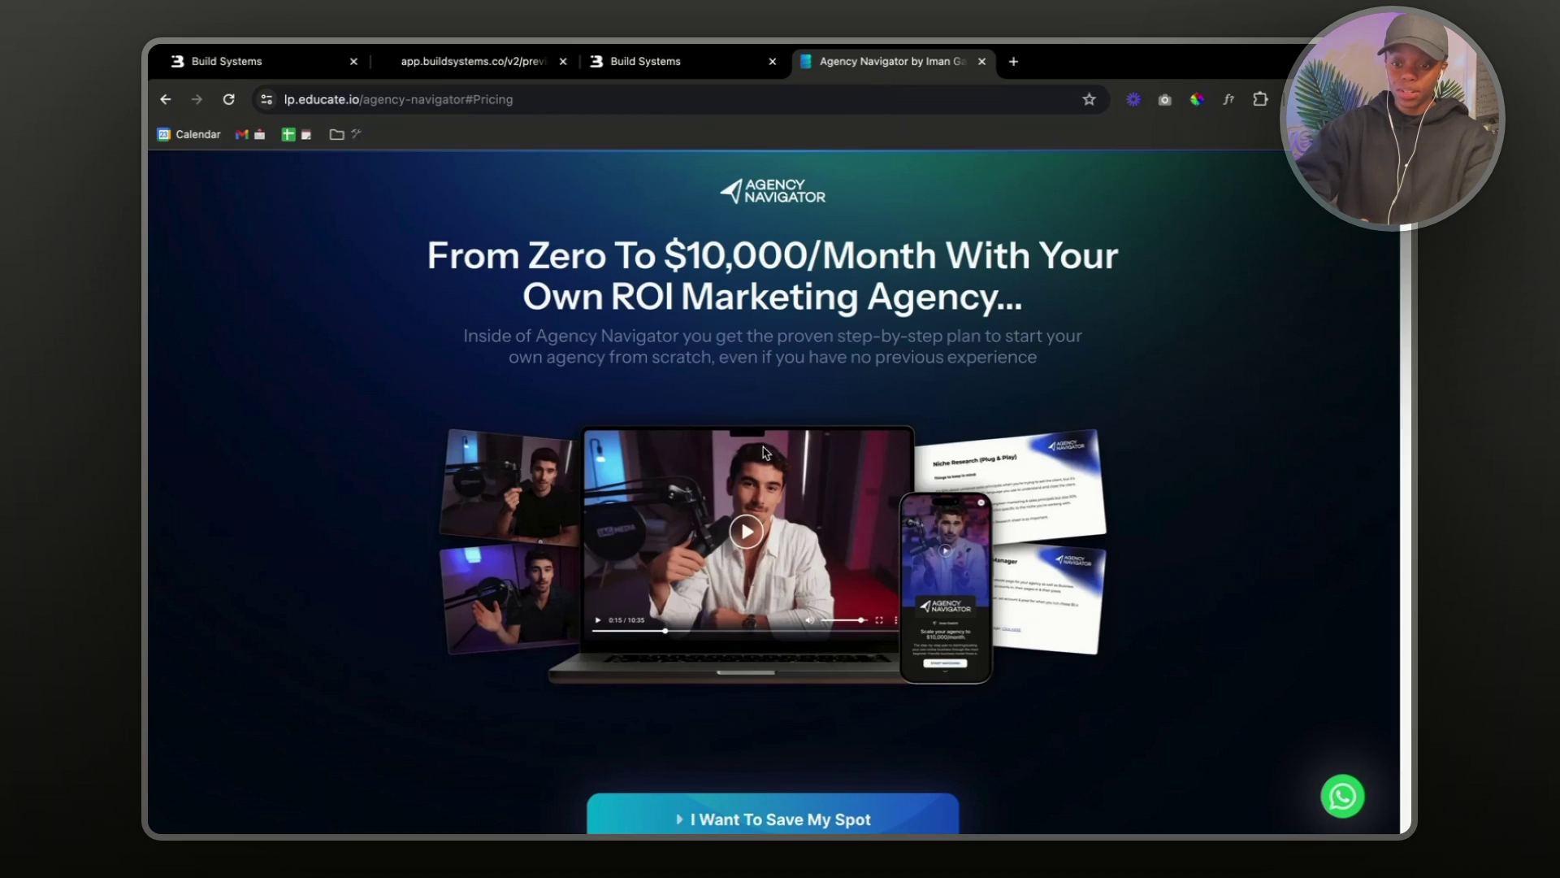
scroll(762, 452, down, 5)
scroll(762, 452, up, 5)
click(500, 61)
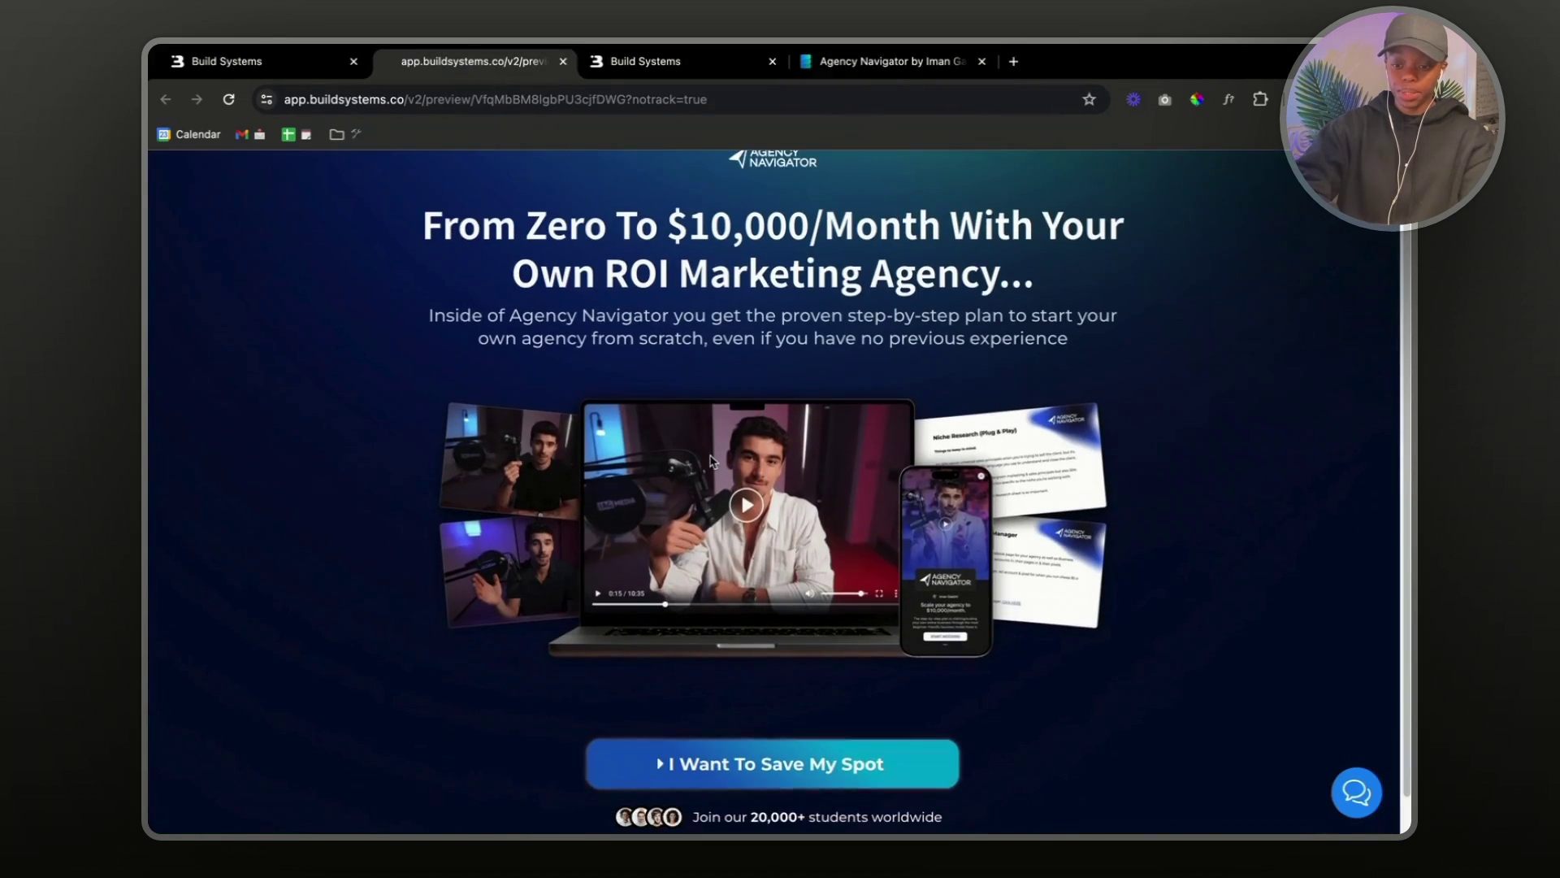